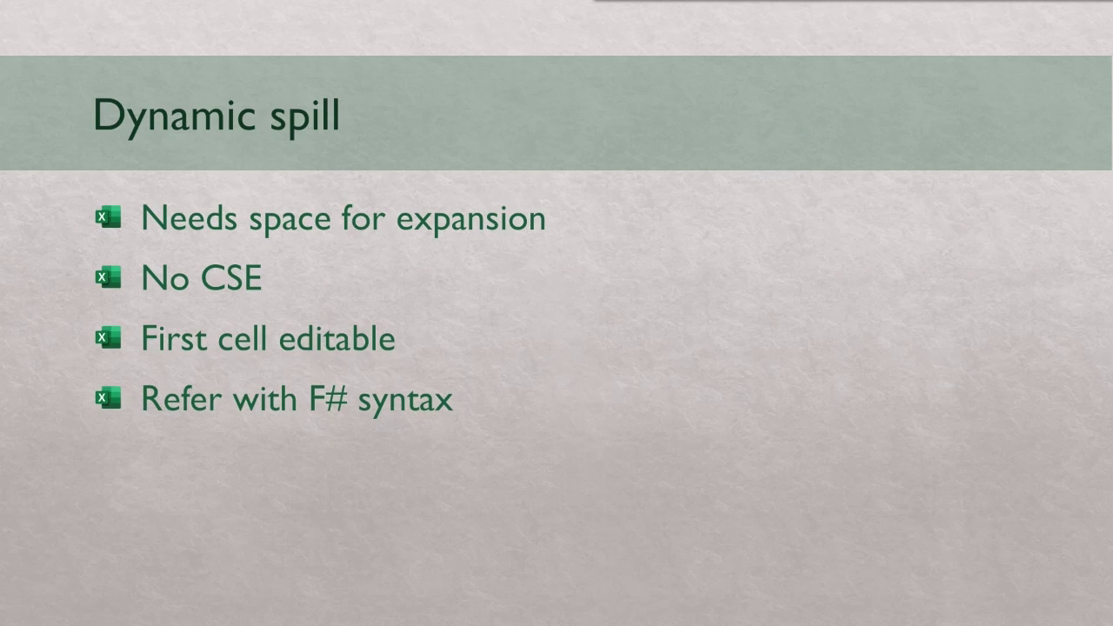
Step: Switch to the Excel workbook and examine the FORMULATEXT formula in C5 and the formula in B5 it refers to
{"action": "key", "text": "alt+Tab"}
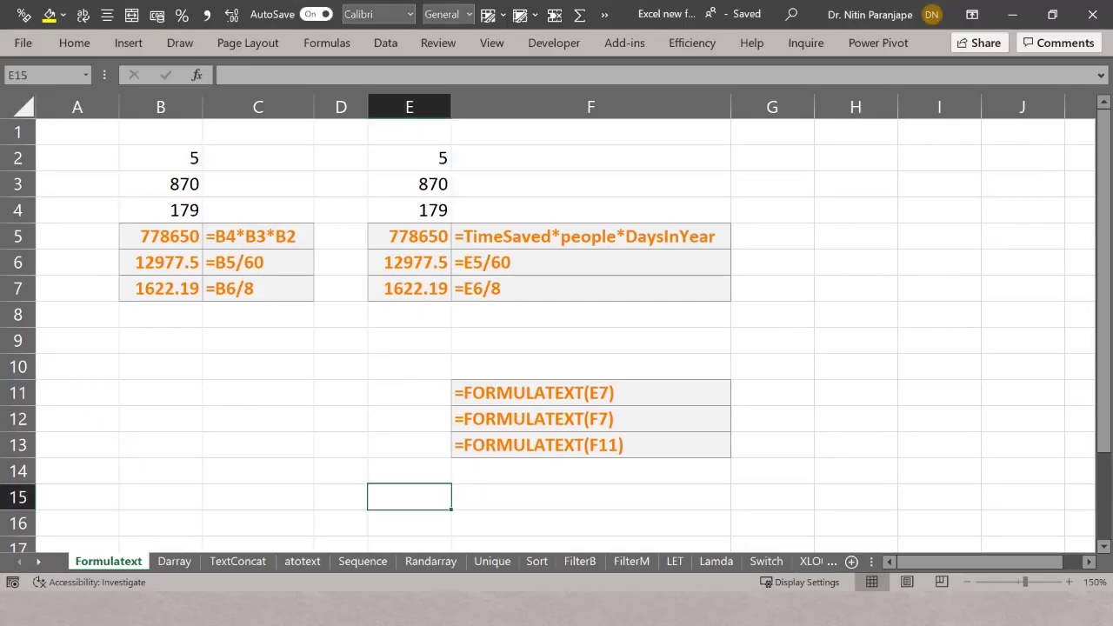
{"action": "left_click", "coordinate": [235, 331]}
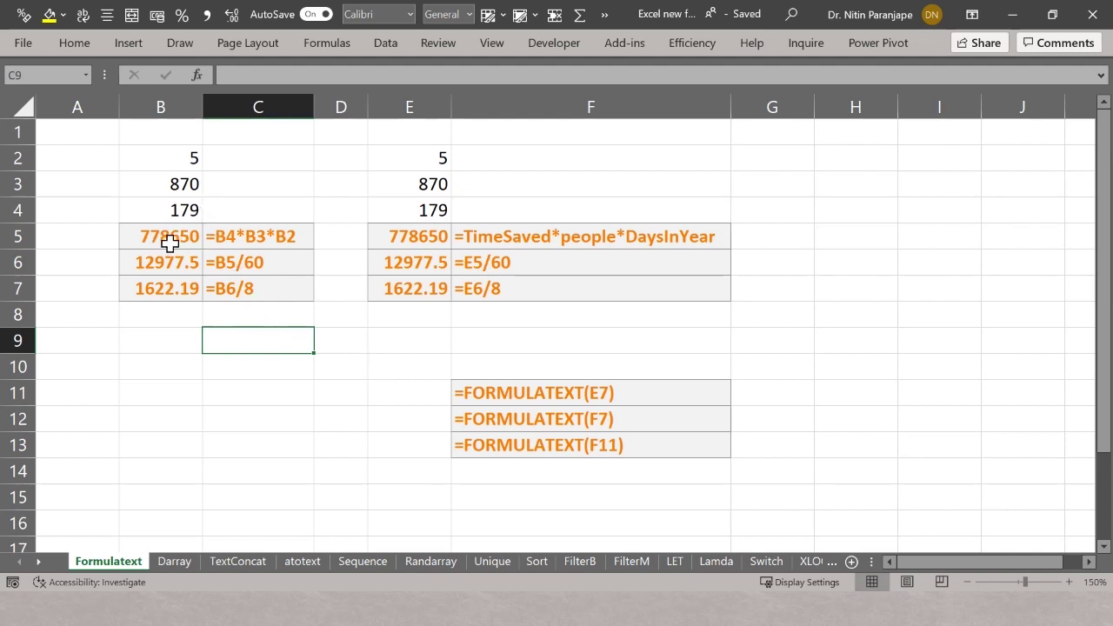
{"action": "left_click", "coordinate": [243, 234]}
{"action": "key", "text": "F2"}
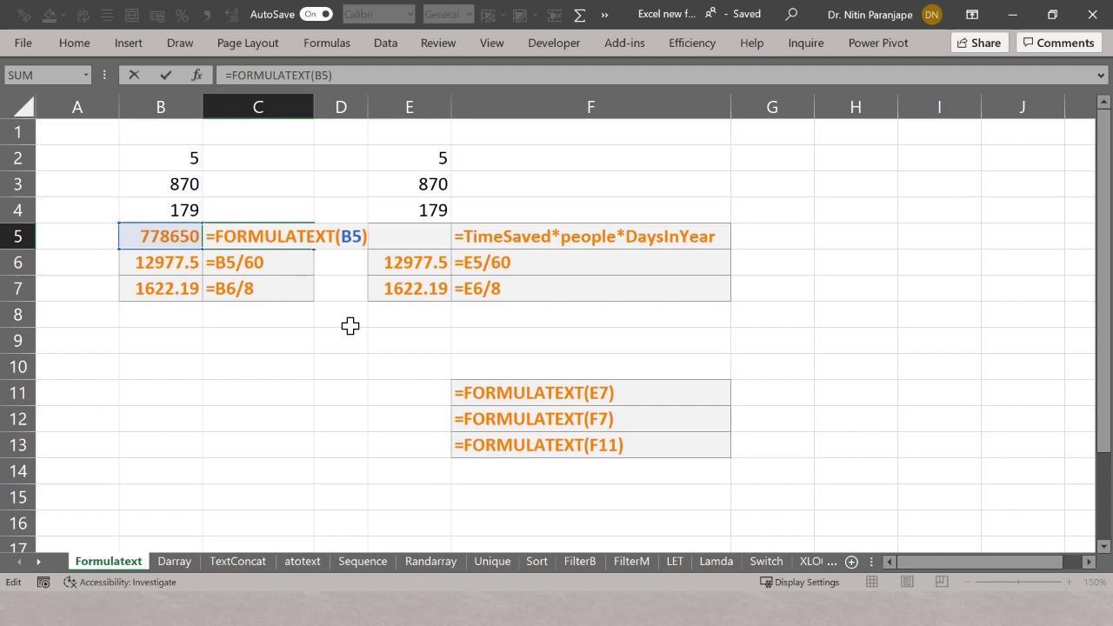
{"action": "key", "text": "ctrl+Return"}
{"action": "key", "text": "Left"}
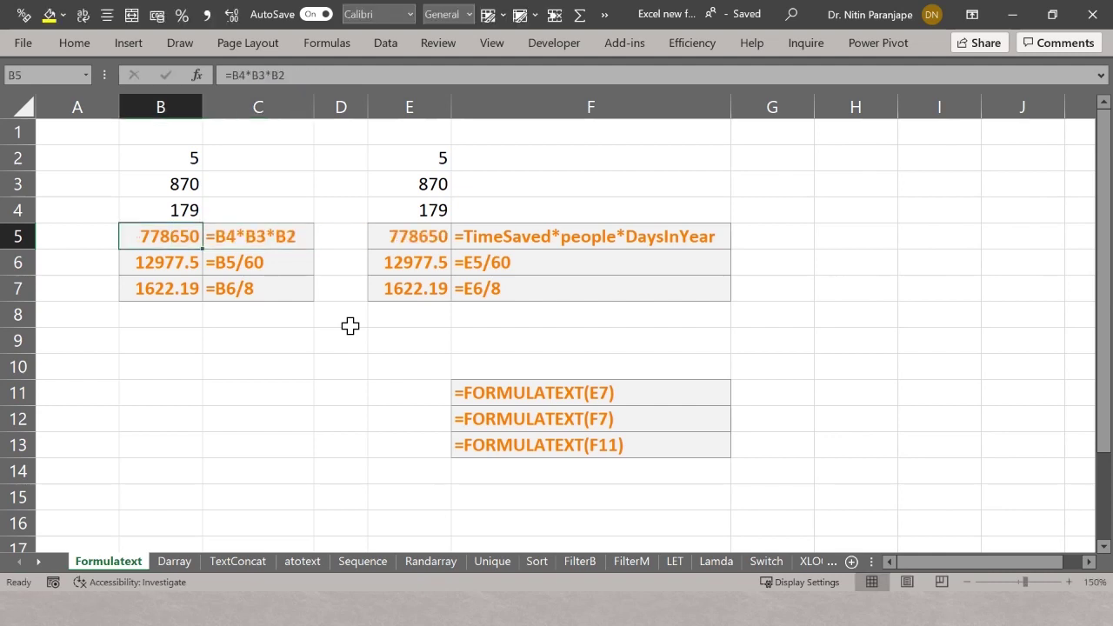
{"action": "key", "text": "F2"}
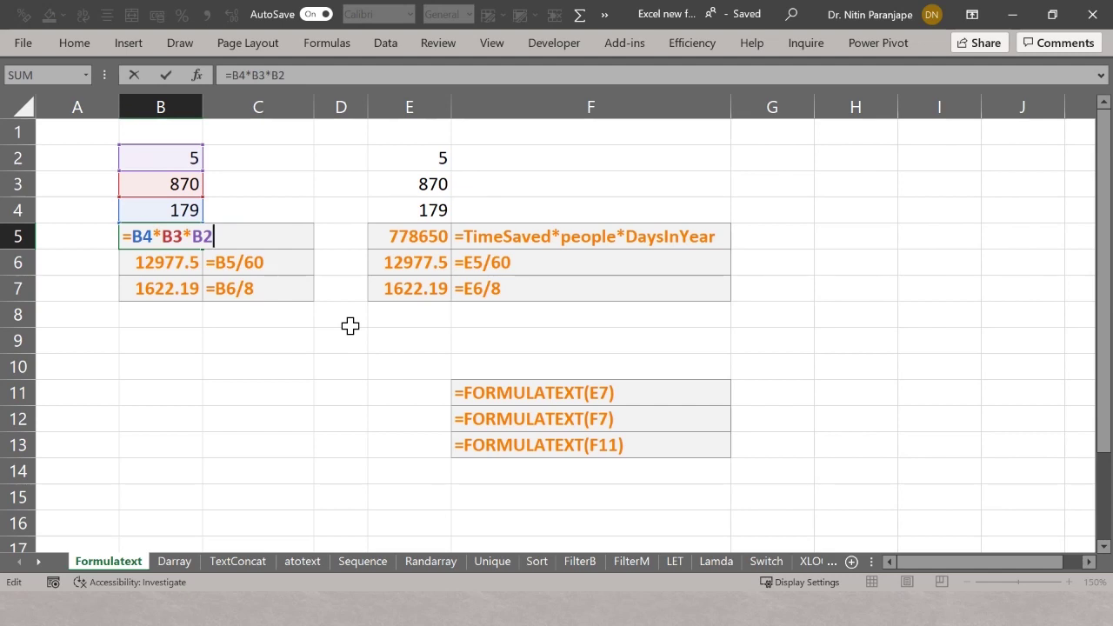
{"action": "key", "text": "ctrl+Return"}
{"action": "key", "text": "Right"}
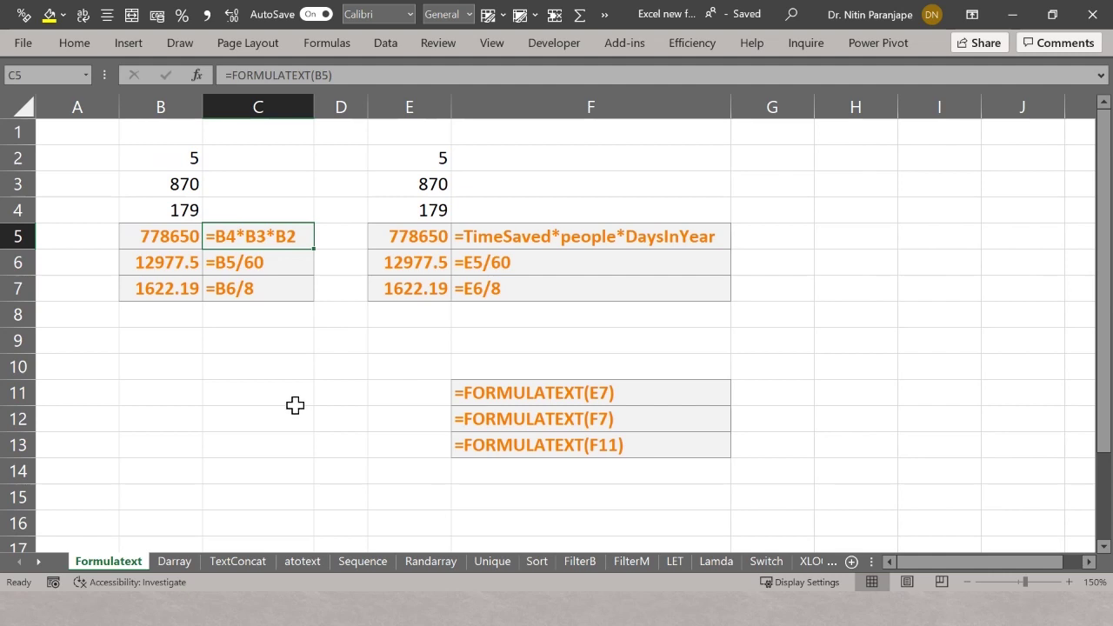
Step: Open the Darray sheet and check the card data table's insert option and its table name
{"action": "left_click", "coordinate": [174, 561]}
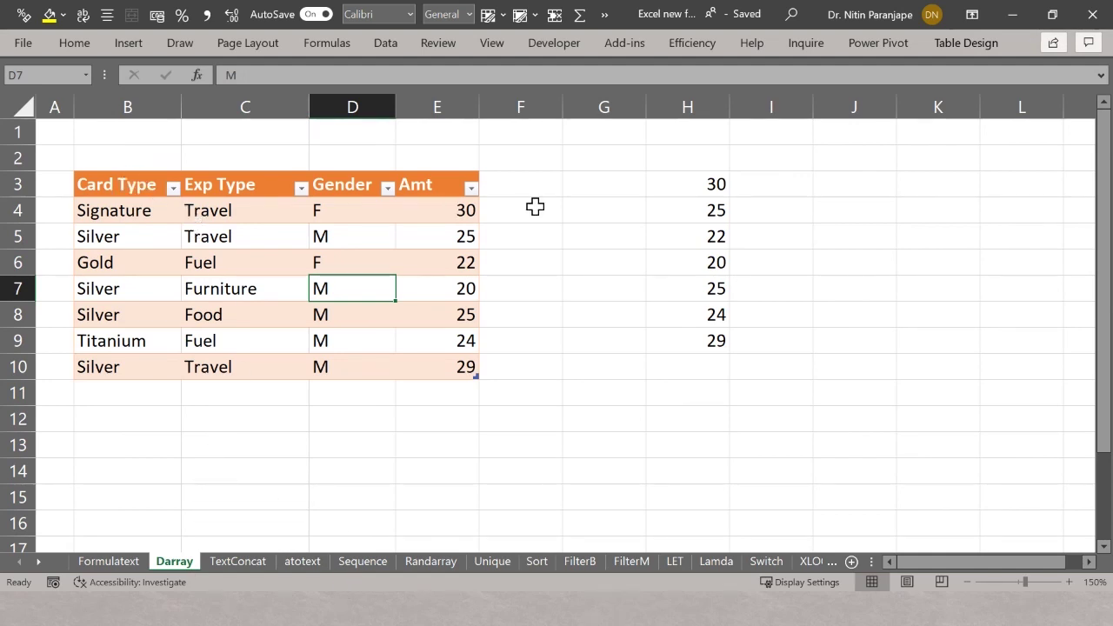
{"action": "left_click", "coordinate": [426, 216]}
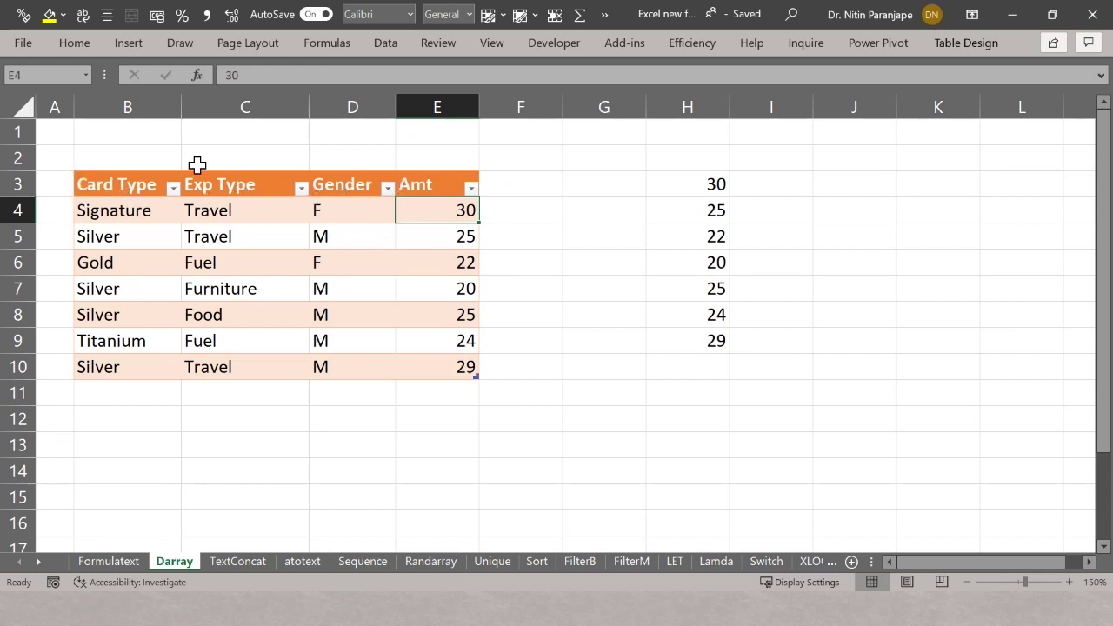
{"action": "left_click", "coordinate": [136, 52]}
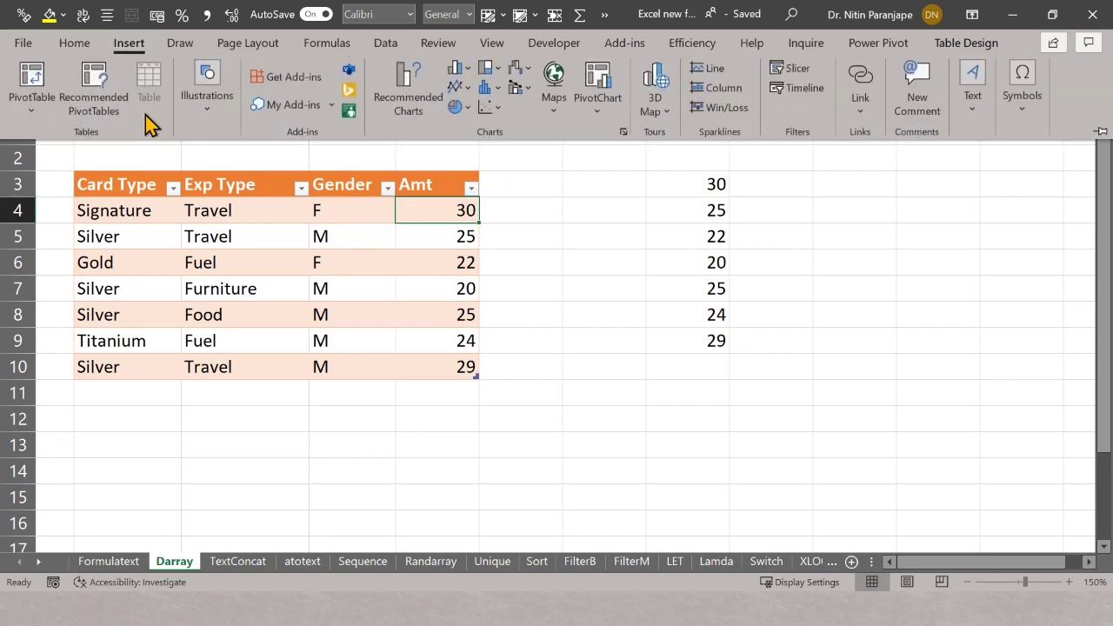
{"action": "left_click", "coordinate": [359, 272]}
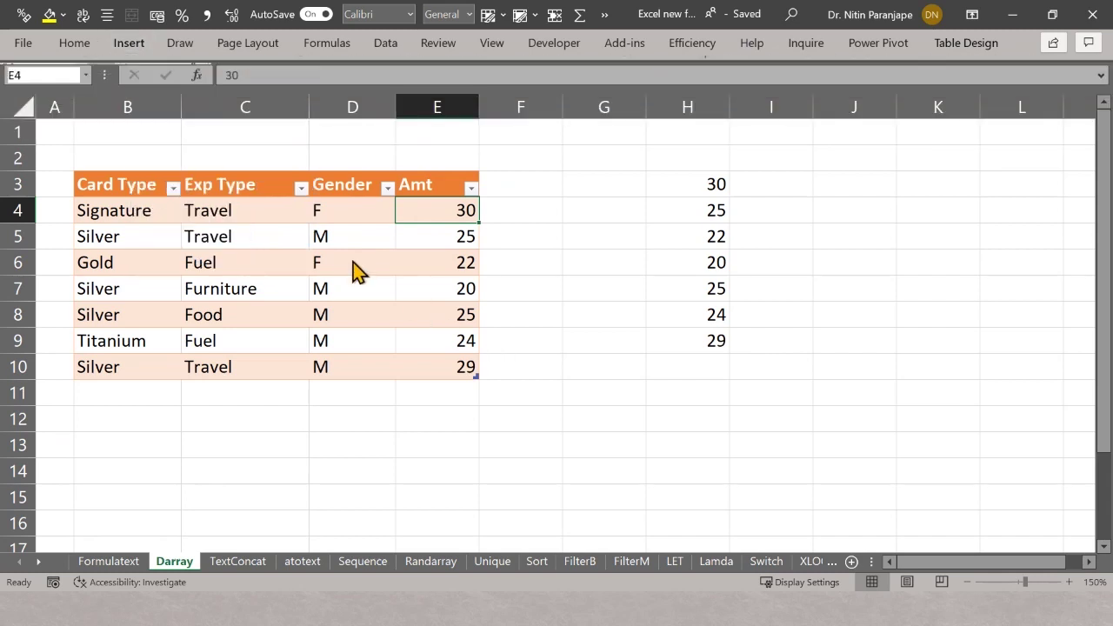
{"action": "left_click", "coordinate": [977, 50]}
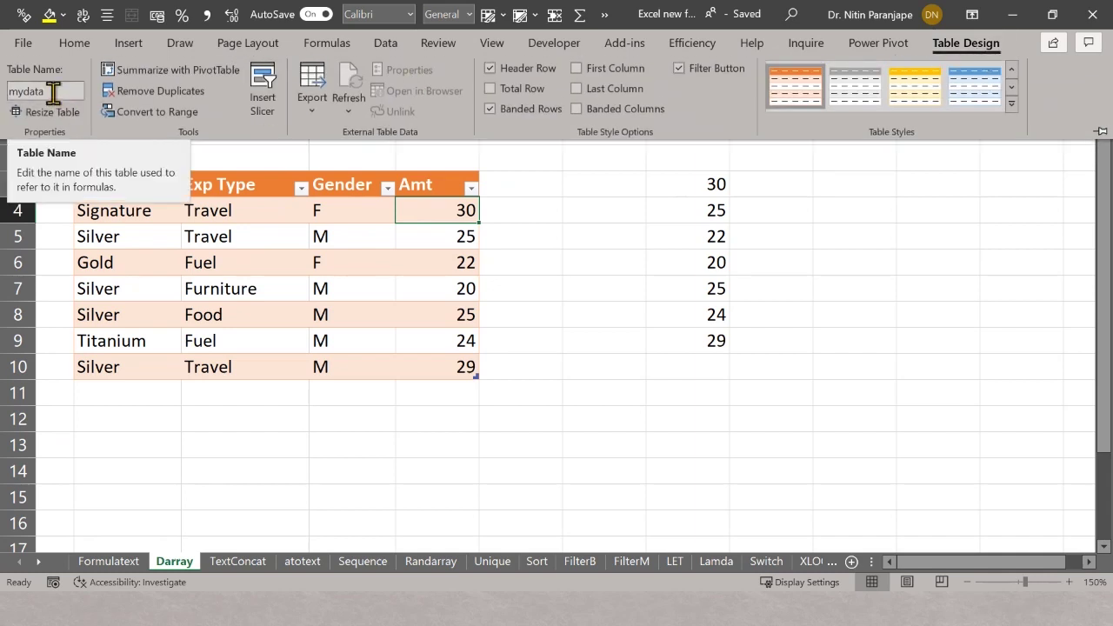
{"action": "left_click", "coordinate": [167, 265]}
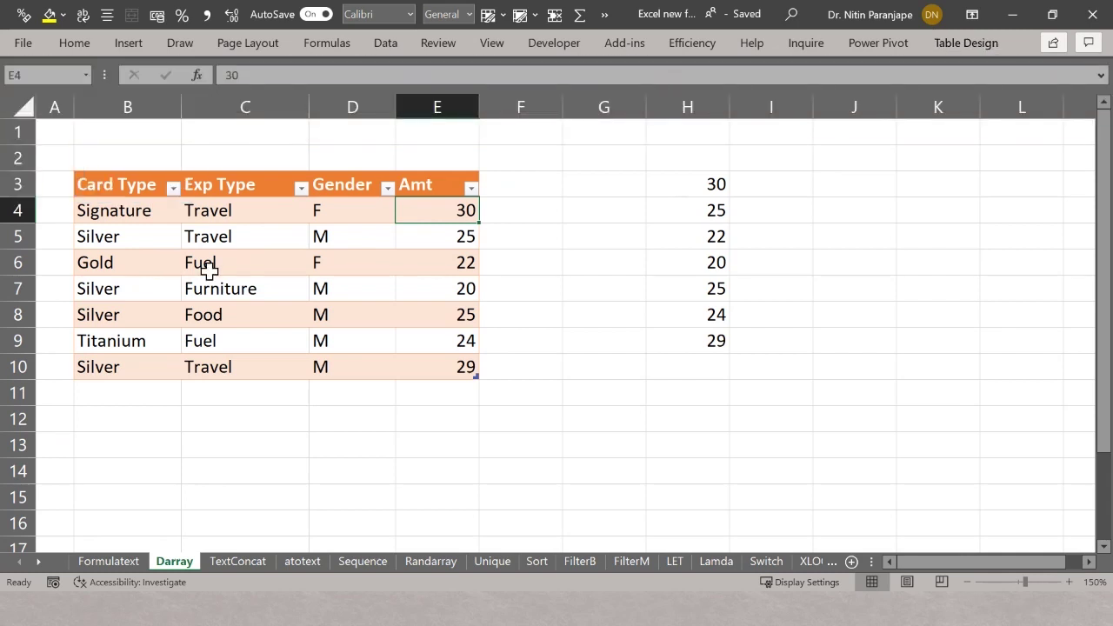
Step: Delete the spilled formula in H3 and look up the card data table's name in its design settings
{"action": "left_click", "coordinate": [688, 186]}
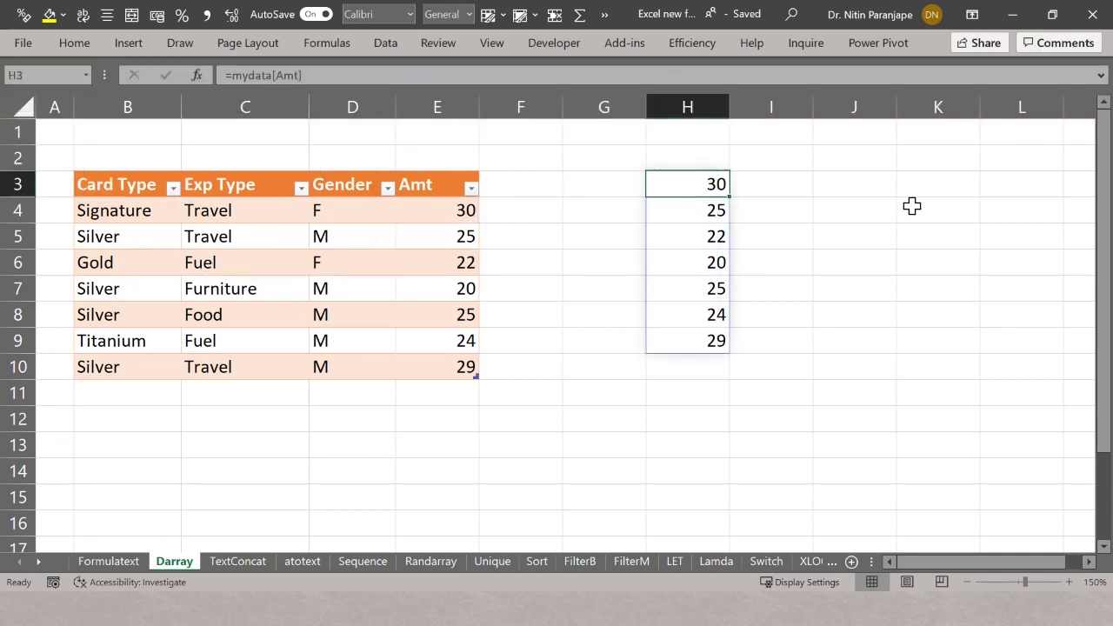
{"action": "key", "text": "Delete"}
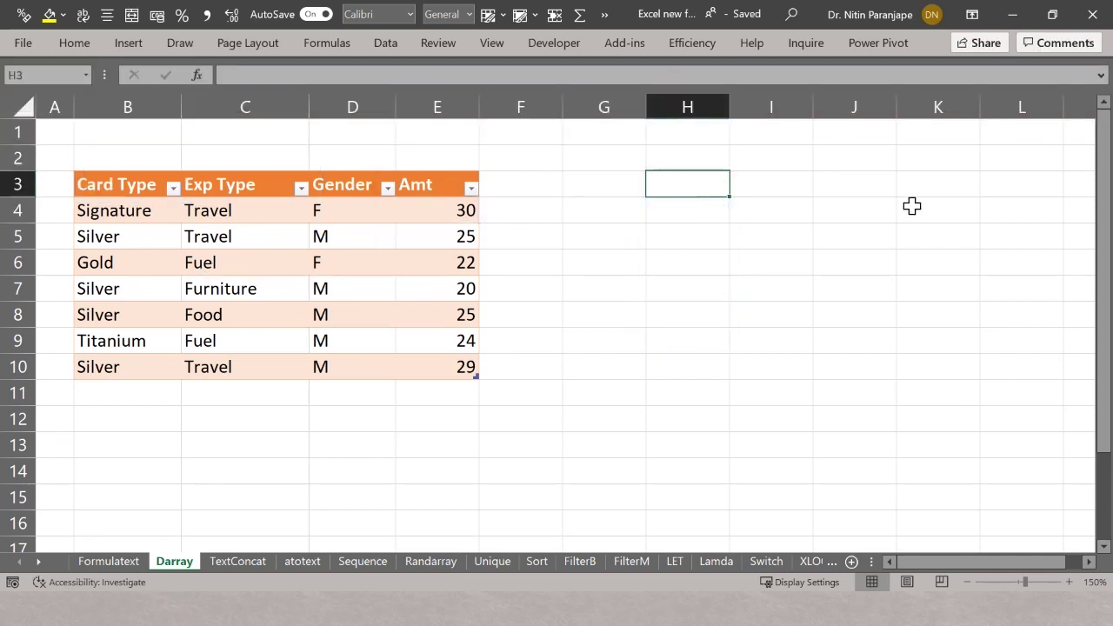
{"action": "left_click", "coordinate": [326, 284]}
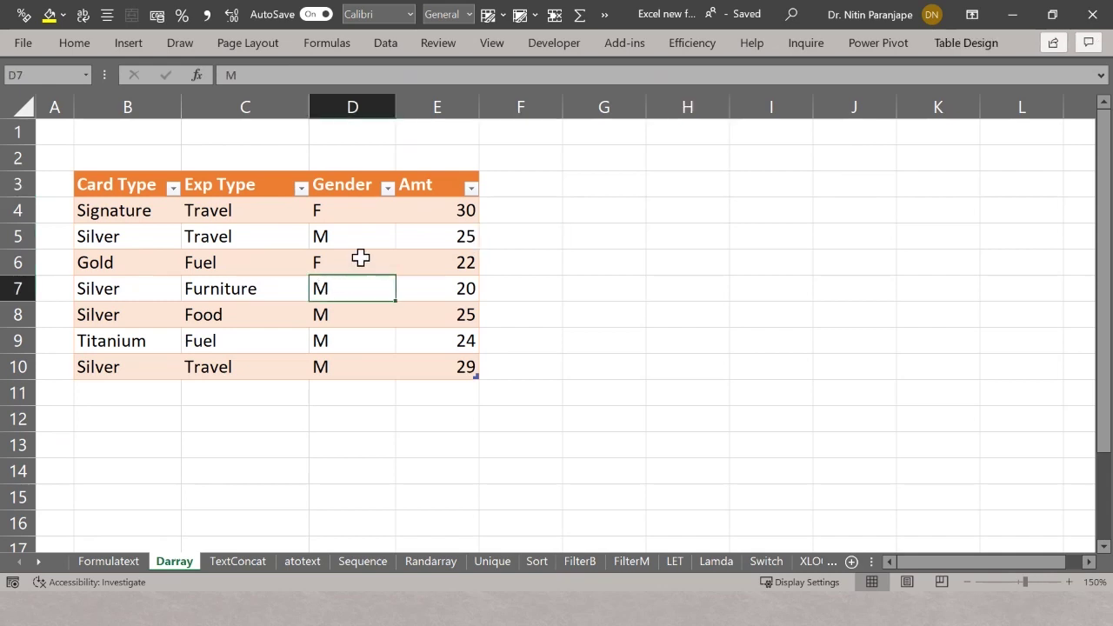
{"action": "left_click", "coordinate": [361, 258]}
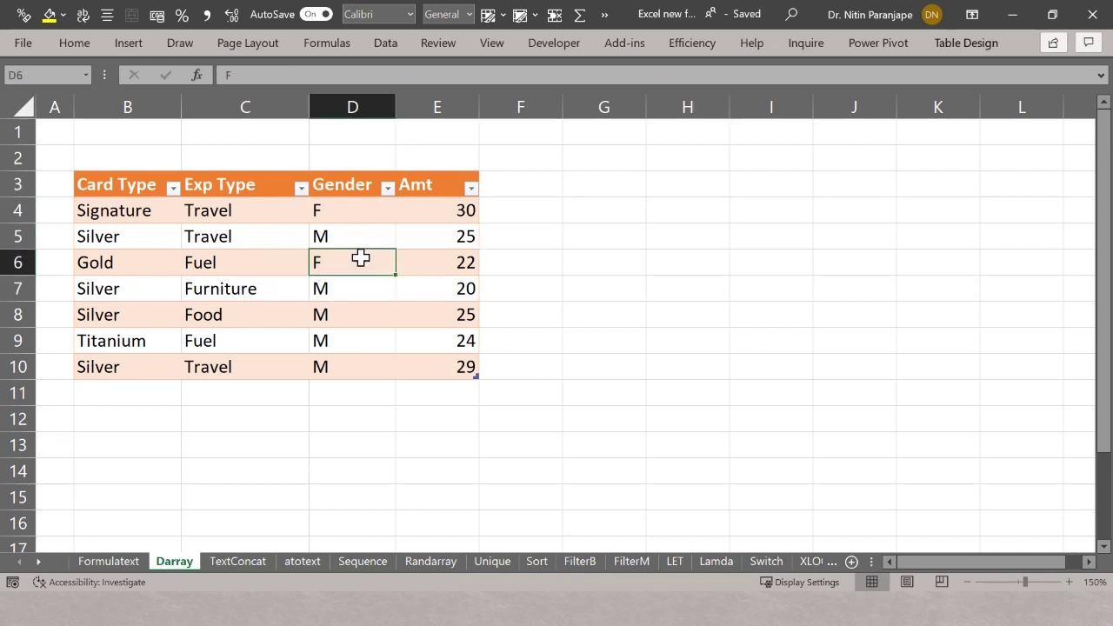
{"action": "left_click", "coordinate": [936, 44]}
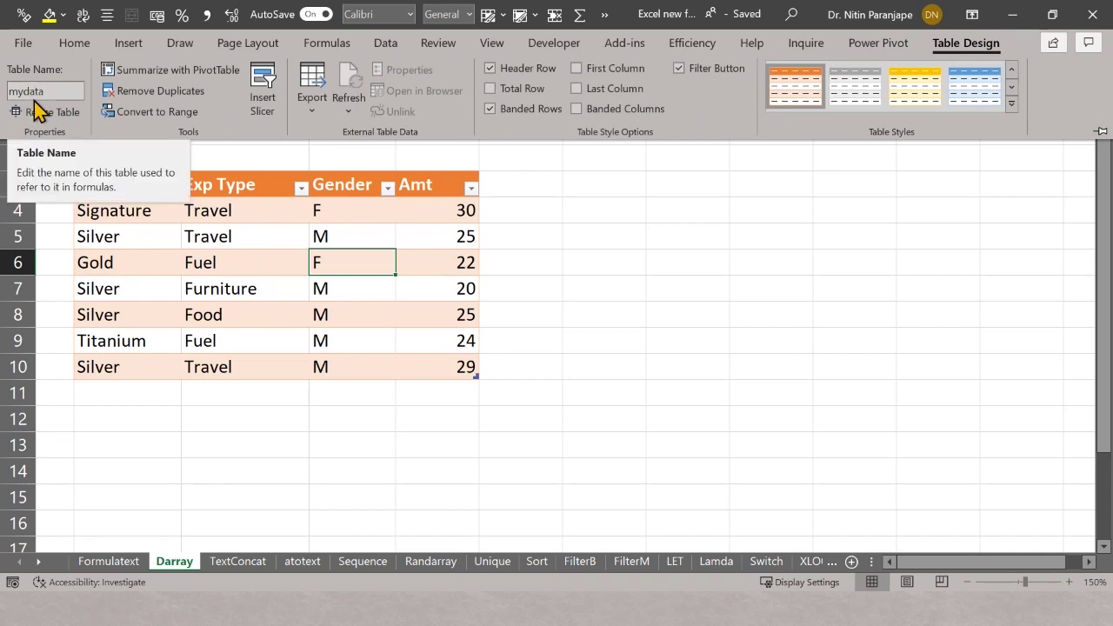
Step: Enter =mydata in G3 to spill the whole table beside the original
{"action": "left_click", "coordinate": [615, 182]}
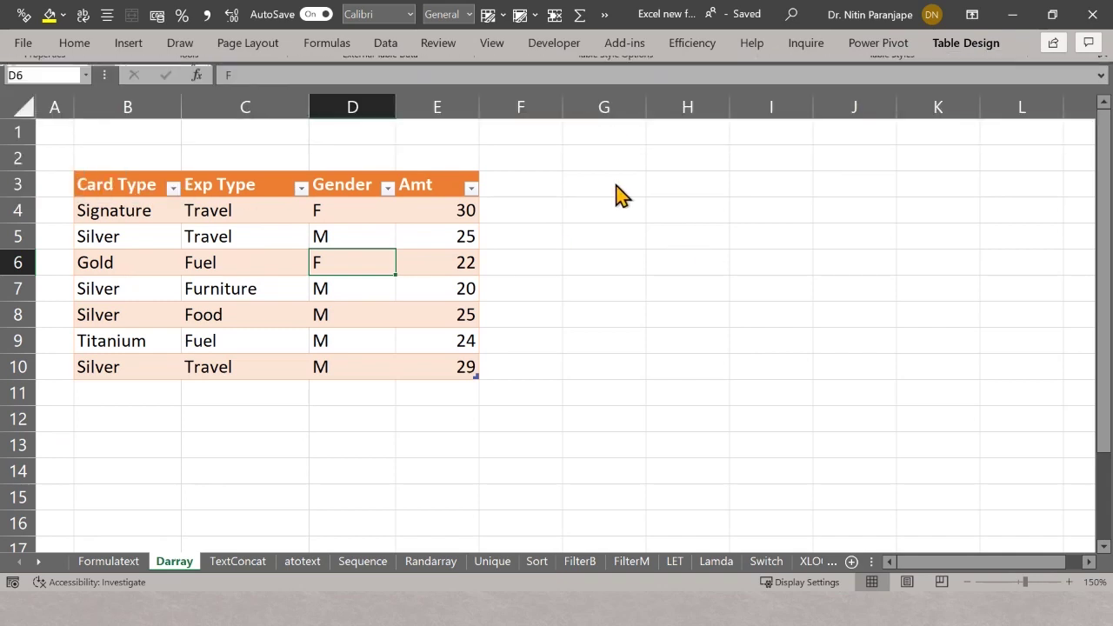
{"action": "type", "text": "="}
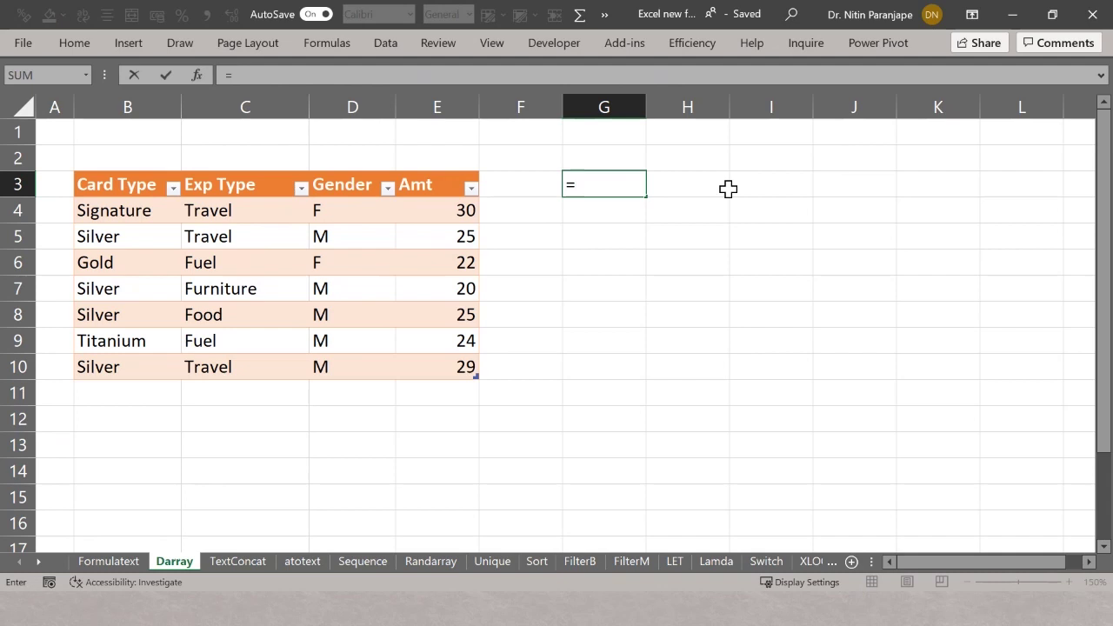
{"action": "type", "text": "my"}
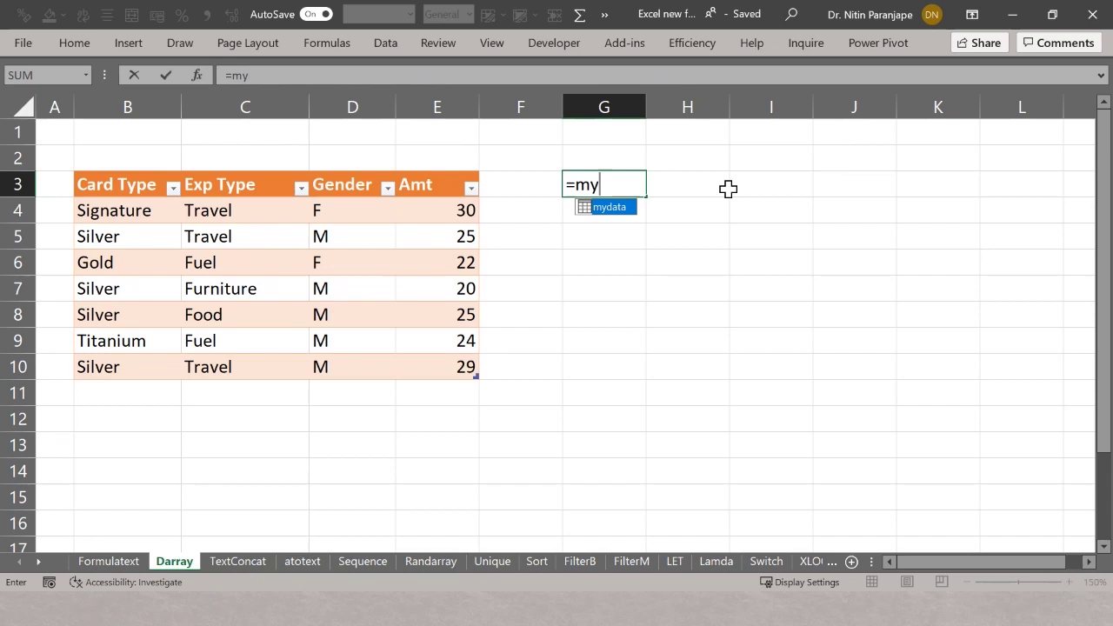
{"action": "key", "text": "Tab"}
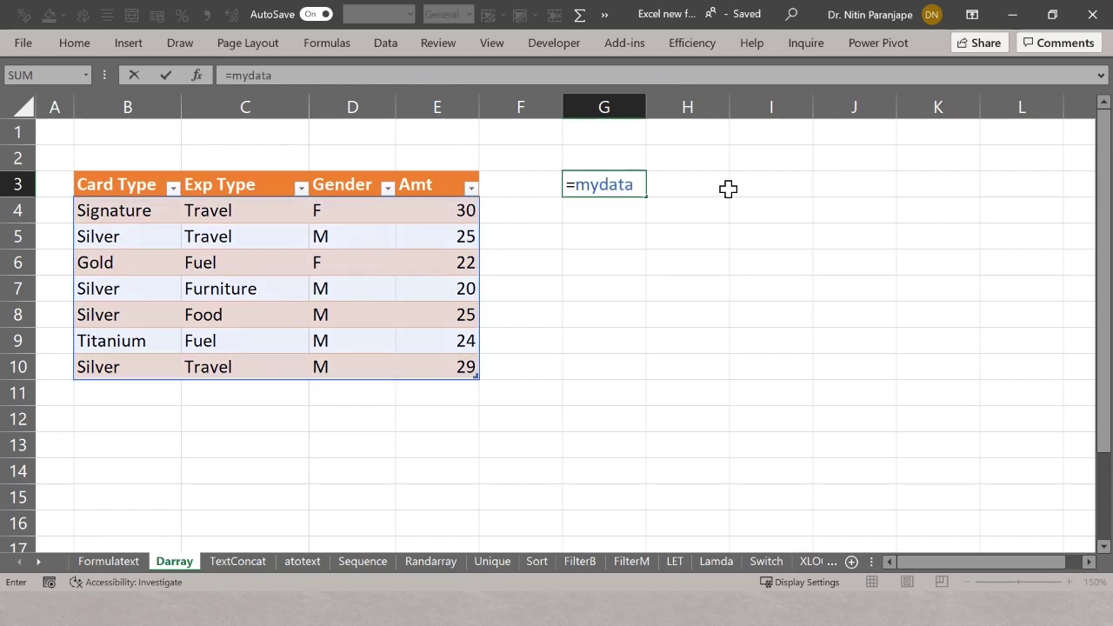
{"action": "key", "text": "Return"}
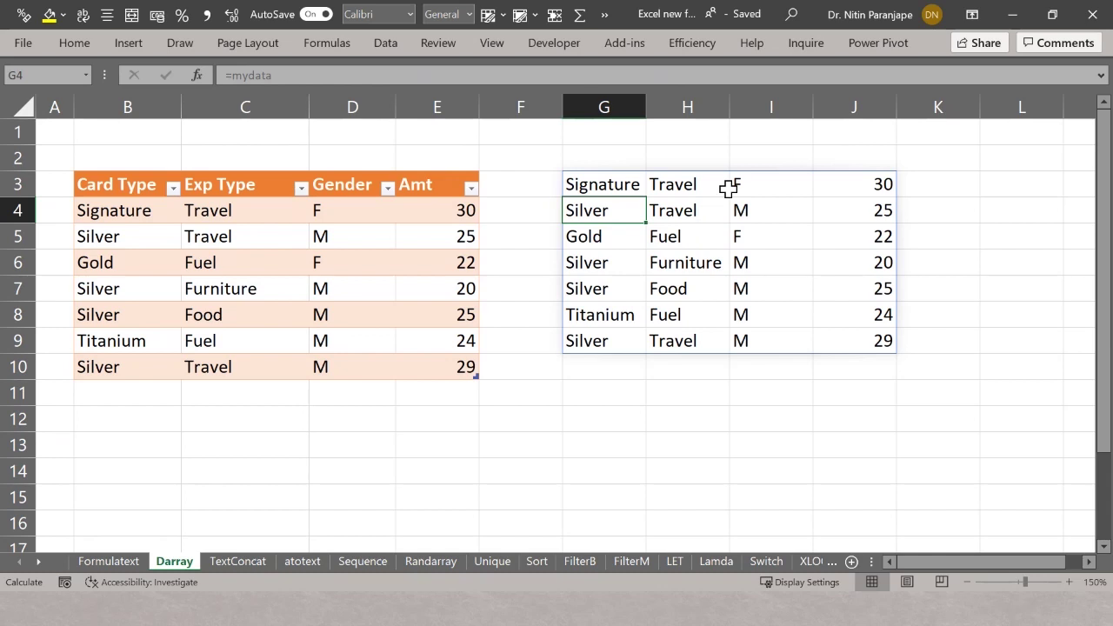
Step: Add a row to the table by entering New in B11, and undo that addition
{"action": "key", "text": "Down"}
{"action": "key", "text": "Down"}
{"action": "key", "text": "Down"}
{"action": "key", "text": "Down"}
{"action": "key", "text": "Down"}
{"action": "key", "text": "Down"}
{"action": "key", "text": "Down"}
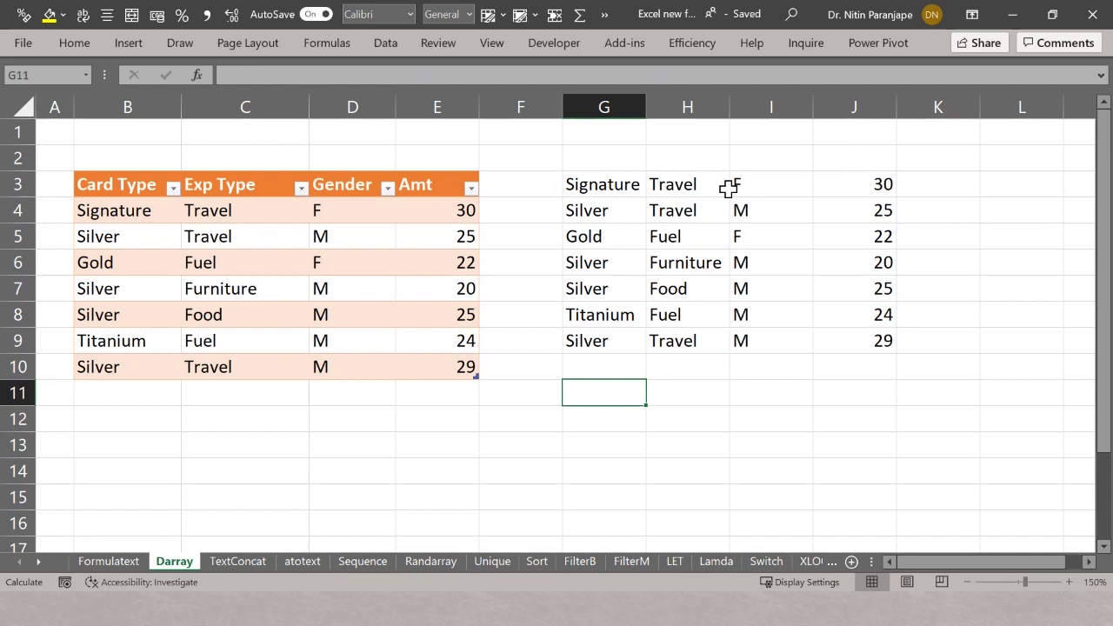
{"action": "key", "text": "Left"}
{"action": "key", "text": "Left"}
{"action": "key", "text": "Left"}
{"action": "key", "text": "Left"}
{"action": "key", "text": "Left"}
{"action": "type", "text": "Ne "}
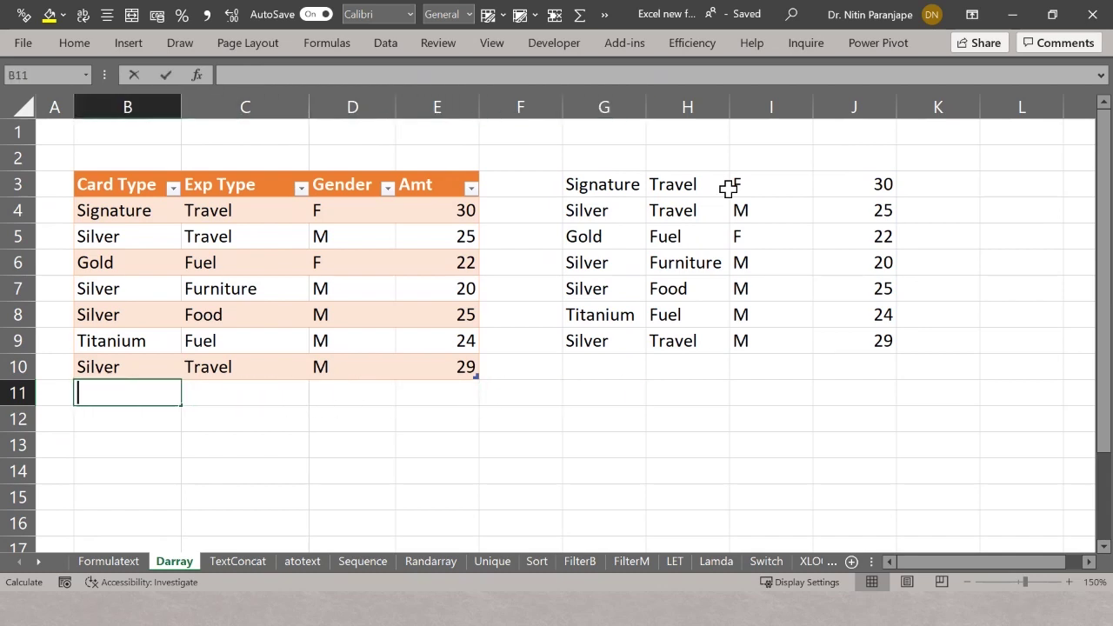
{"action": "type", "text": "w"}
{"action": "key", "text": "Tab"}
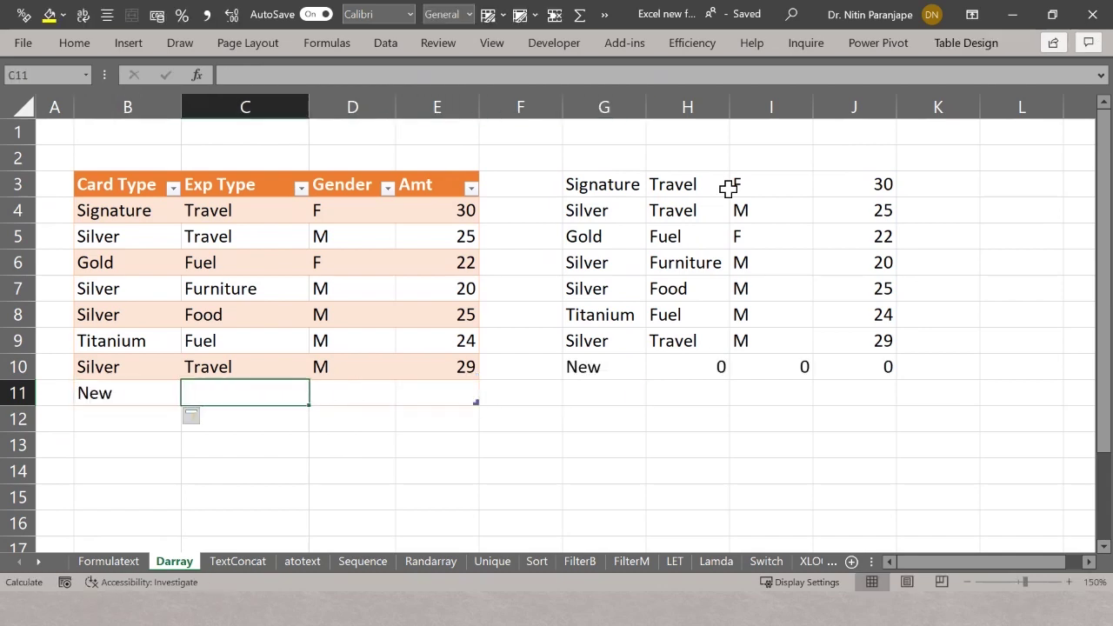
{"action": "key", "text": "ctrl+z"}
{"action": "key", "text": "ctrl+z"}
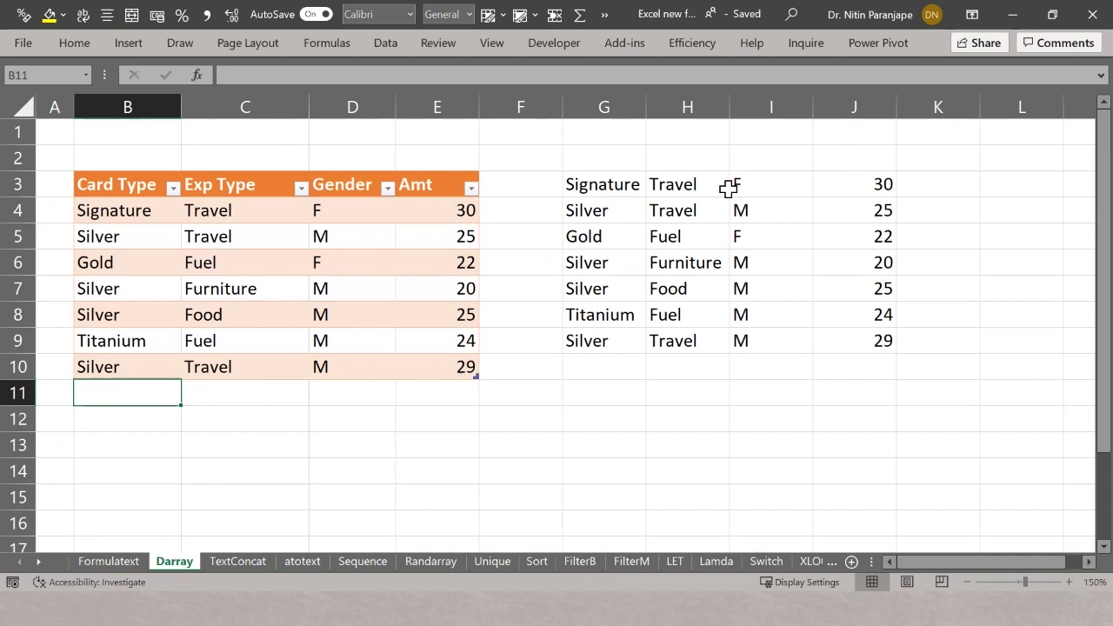
Step: Delete the =mydata formula from G3
{"action": "key", "text": "Up"}
{"action": "key", "text": "Up"}
{"action": "key", "text": "Up"}
{"action": "key", "text": "Right"}
{"action": "key", "text": "Right"}
{"action": "key", "text": "Right"}
{"action": "key", "text": "Right"}
{"action": "key", "text": "Right"}
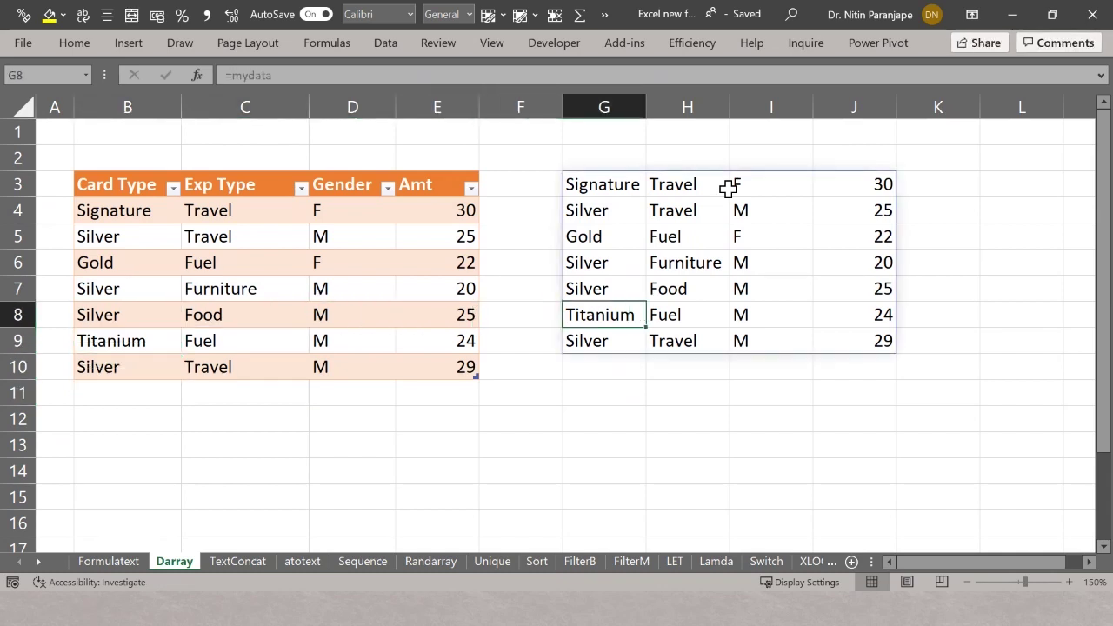
{"action": "key", "text": "Up"}
{"action": "key", "text": "Up"}
{"action": "key", "text": "Up"}
{"action": "key", "text": "Up"}
{"action": "key", "text": "Up"}
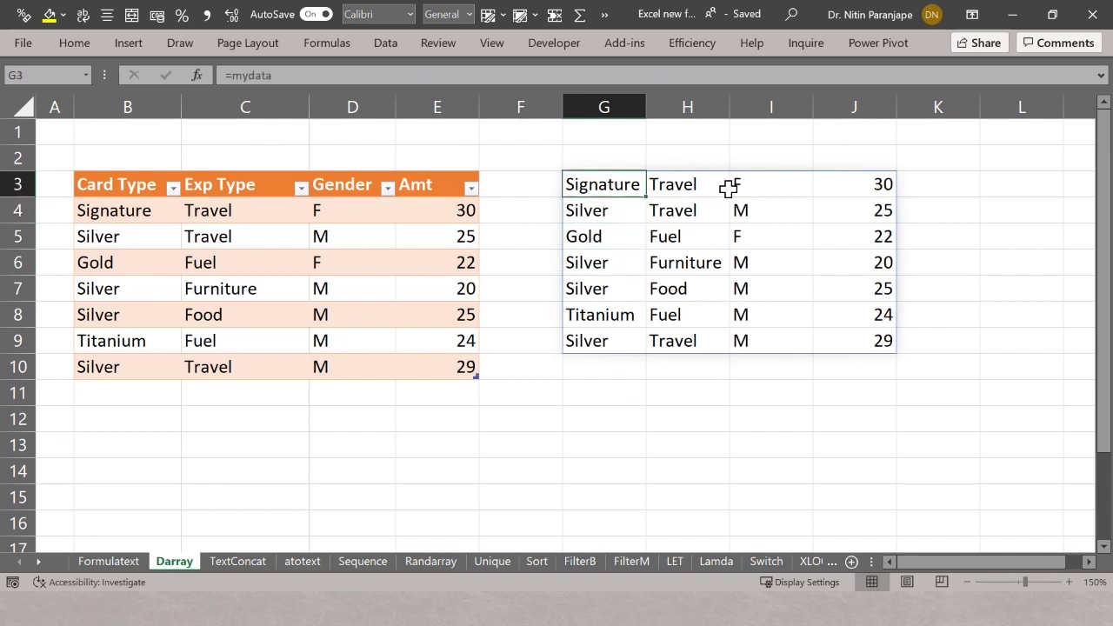
{"action": "key", "text": "Delete"}
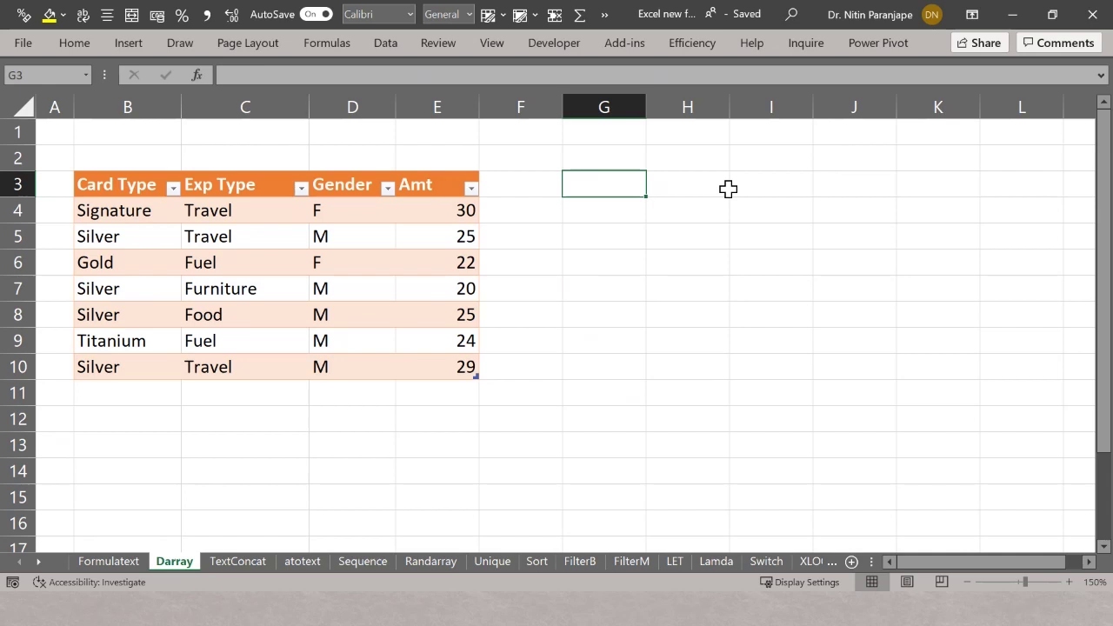
Step: Add a table column headed Structure in F3, next to the Amt column
{"action": "key", "text": "Left"}
{"action": "type", "text": "Structur"}
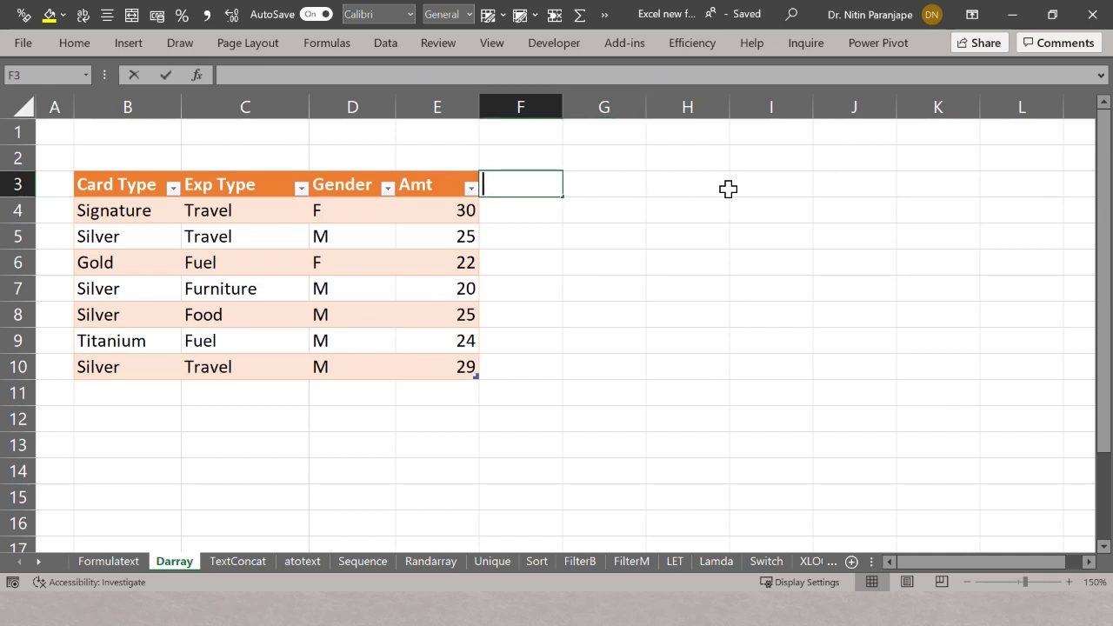
{"action": "type", "text": "e"}
{"action": "key", "text": "Return"}
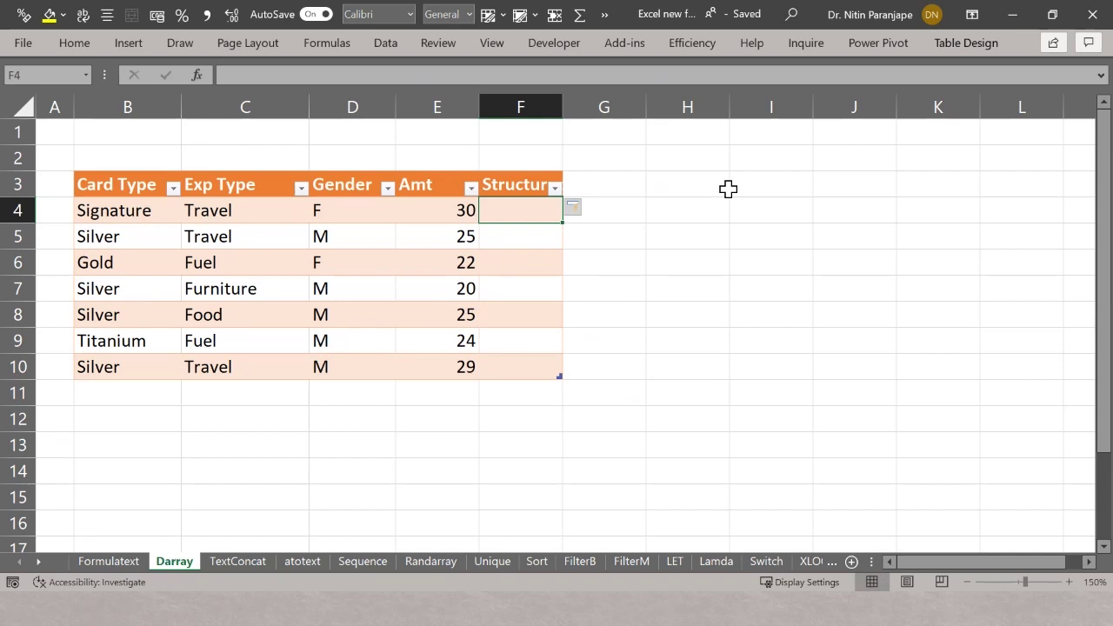
{"action": "type", "text": "="}
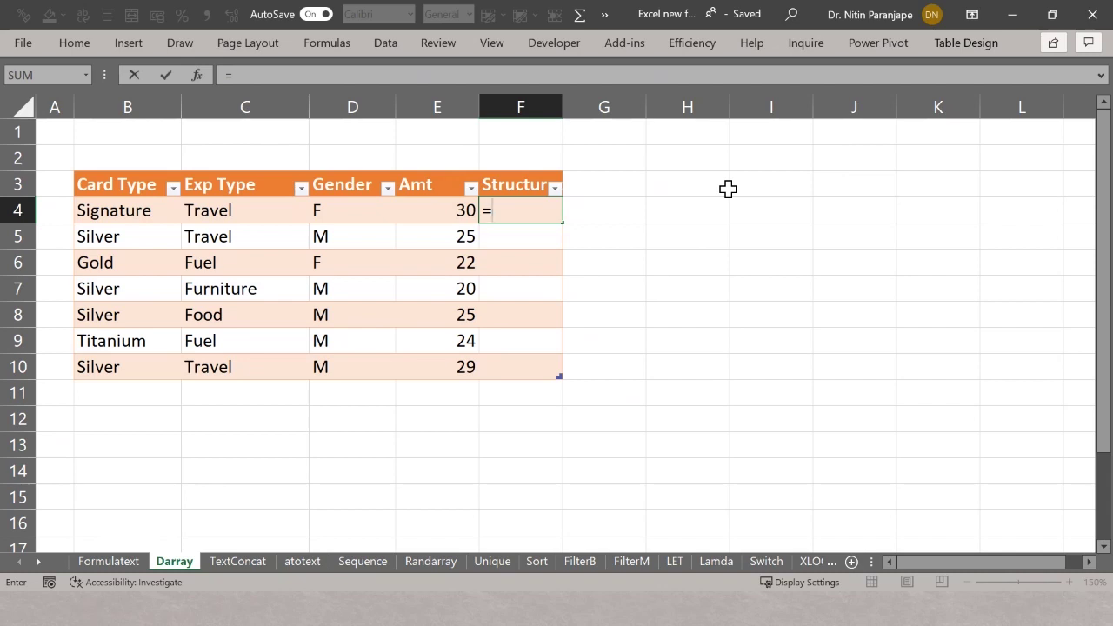
{"action": "left_click", "coordinate": [433, 221]}
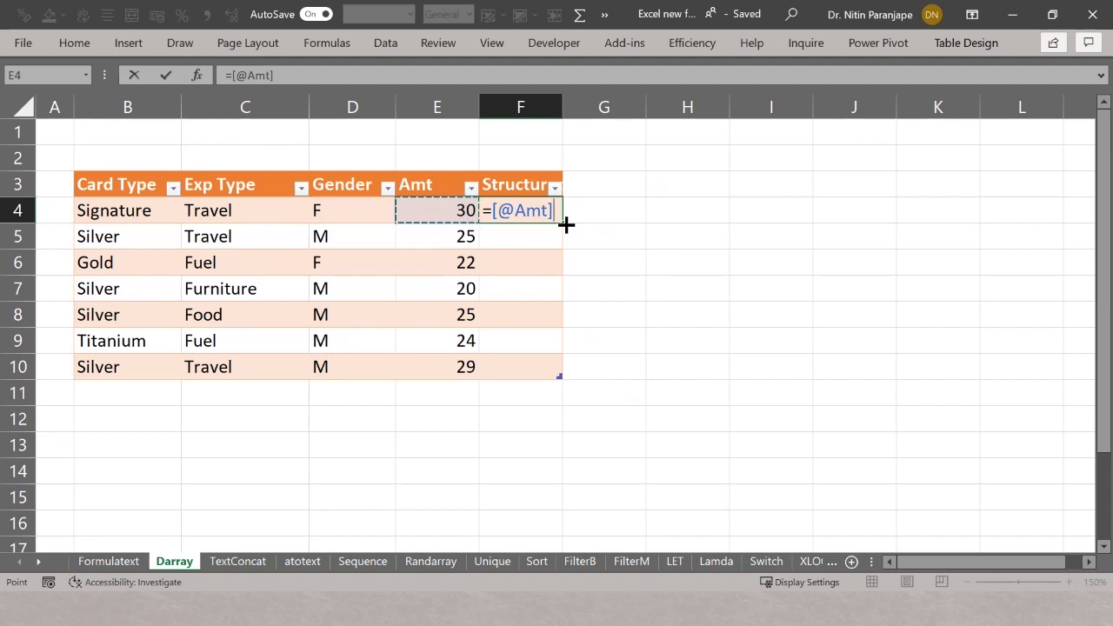
{"action": "type", "text": "/2"}
{"action": "key", "text": "Return"}
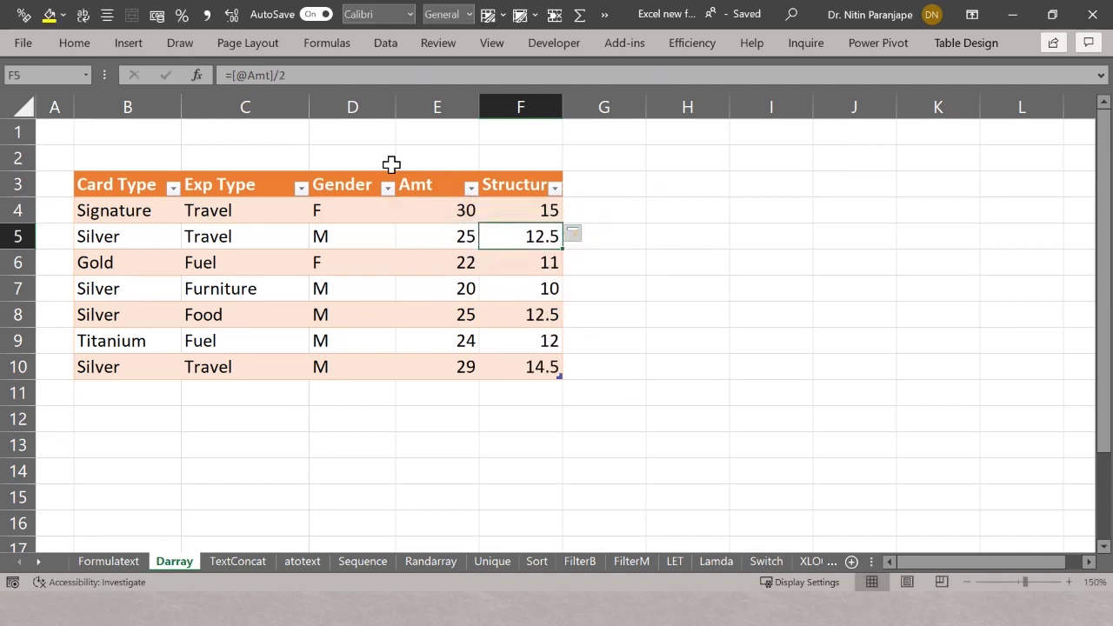
Step: Rename the Amt column header in E3 to Amount and inspect the dependent formula in F4
{"action": "left_click", "coordinate": [435, 186]}
{"action": "type", "text": "A"}
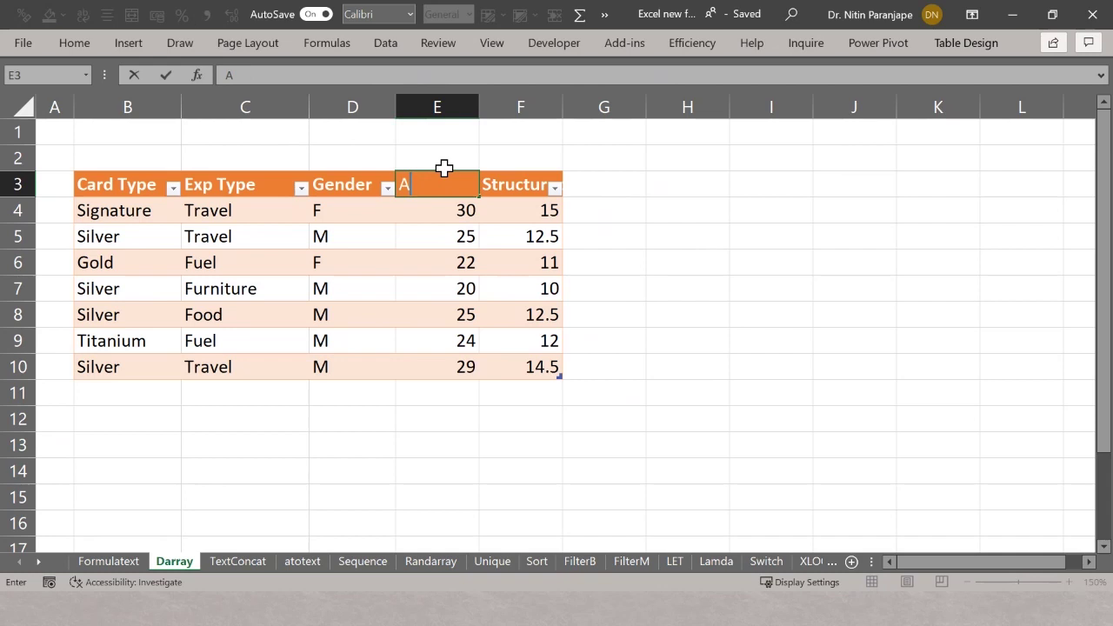
{"action": "type", "text": "mouint"}
{"action": "key", "text": "Return"}
{"action": "key", "text": "Right"}
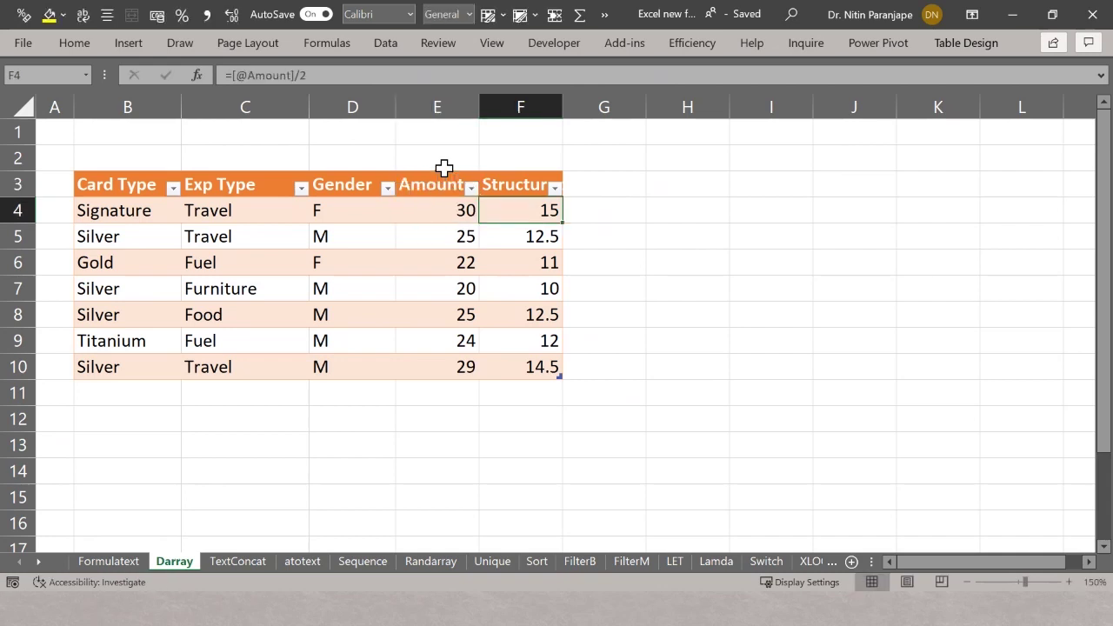
{"action": "key", "text": "F2"}
{"action": "key", "text": "Escape"}
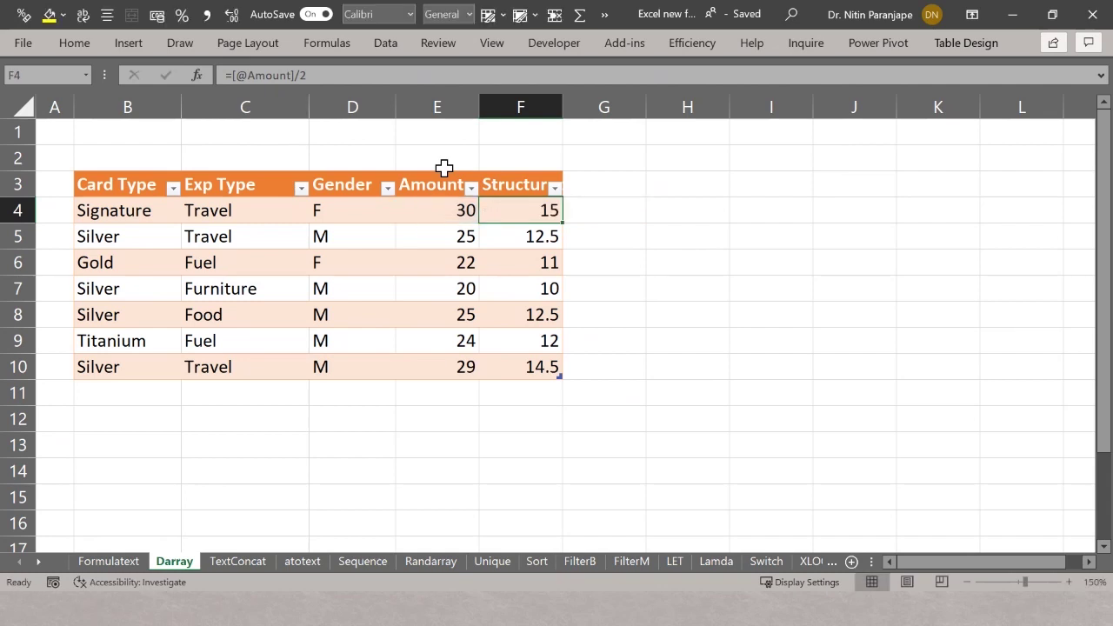
Step: Enter =mydata[Amount] in H3 to spill the table's Amount column, and select the last spilled cell
{"action": "key", "text": "Right"}
{"action": "key", "text": "Right"}
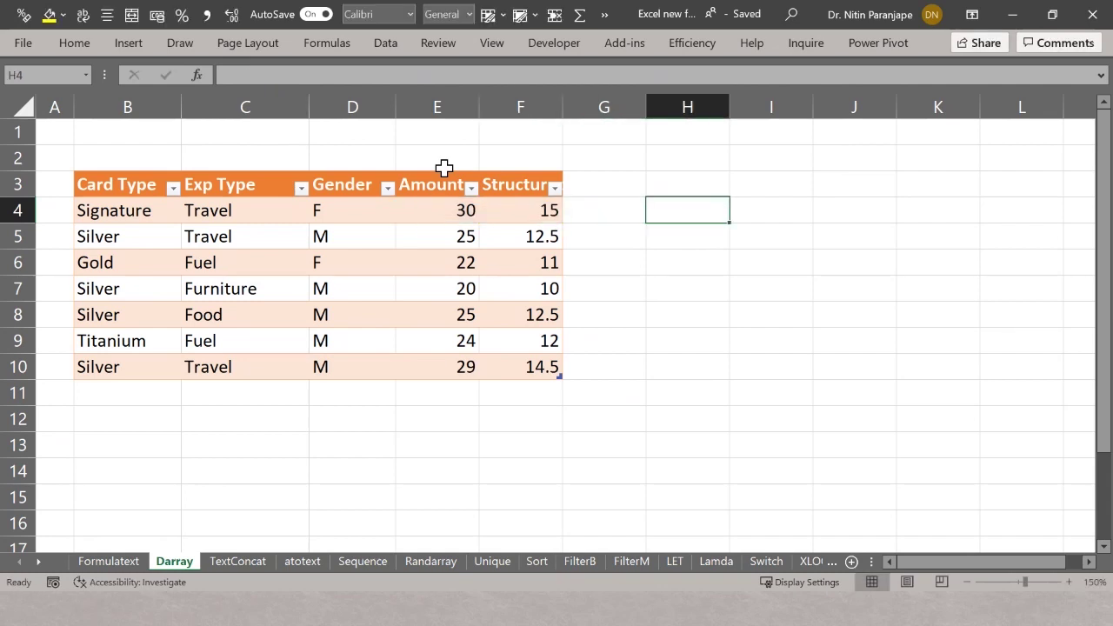
{"action": "key", "text": "Up"}
{"action": "type", "text": "="}
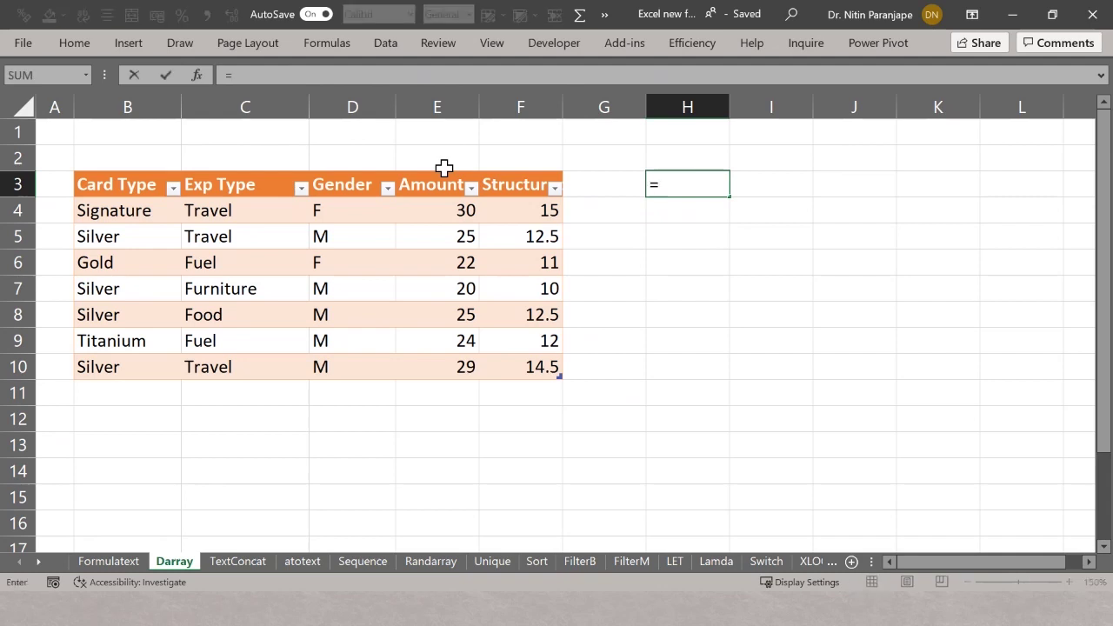
{"action": "type", "text": "my"}
{"action": "key", "text": "Tab"}
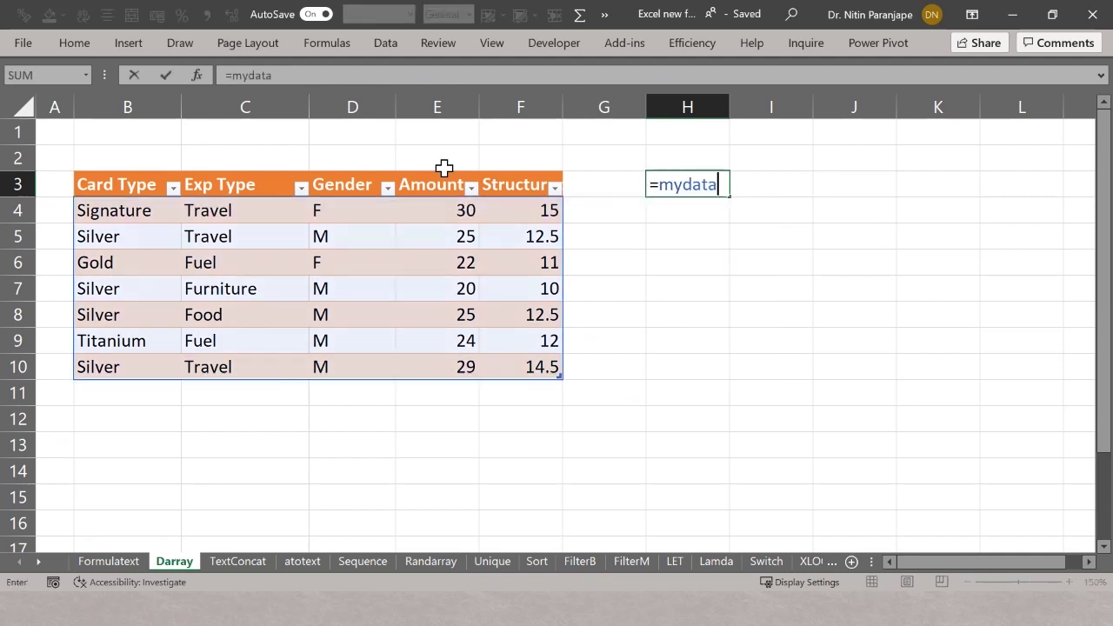
{"action": "type", "text": "[am"}
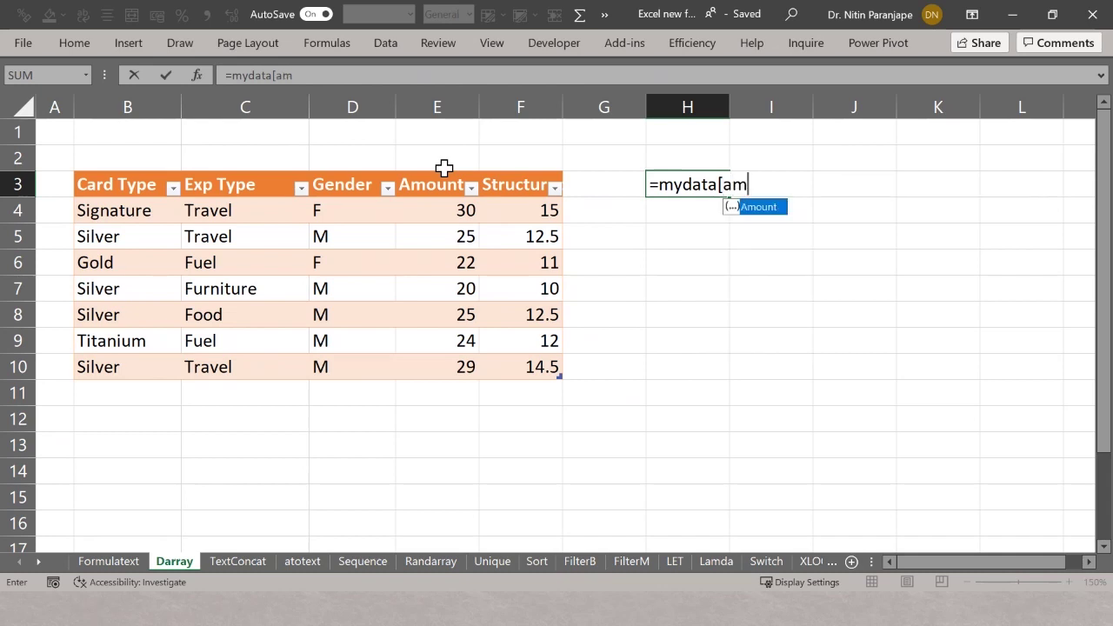
{"action": "key", "text": "Tab"}
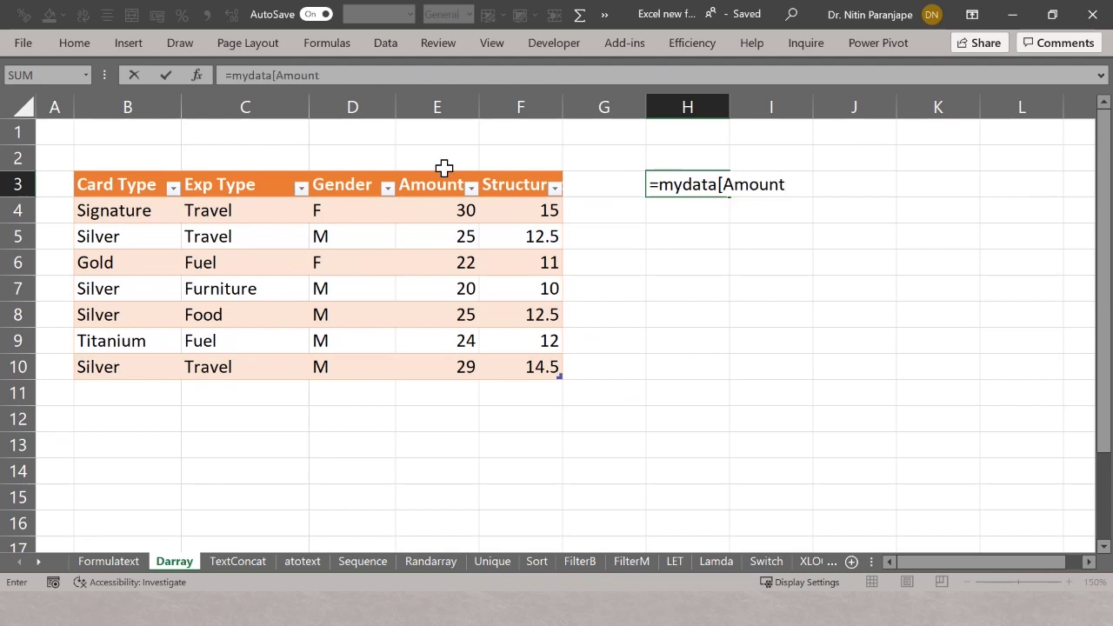
{"action": "type", "text": "]"}
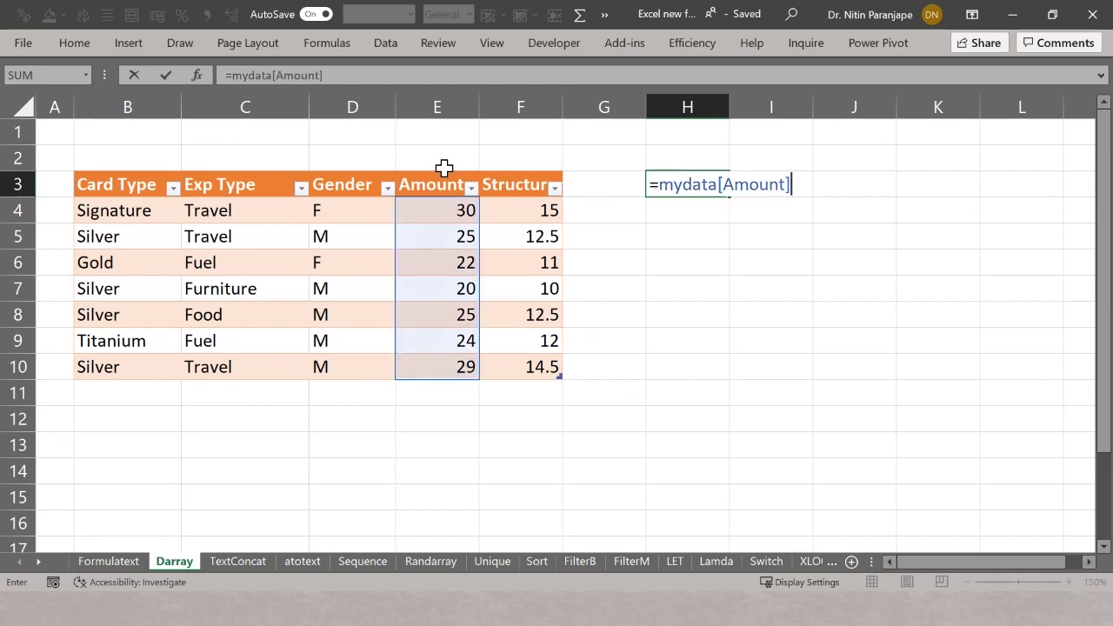
{"action": "key", "text": "Return"}
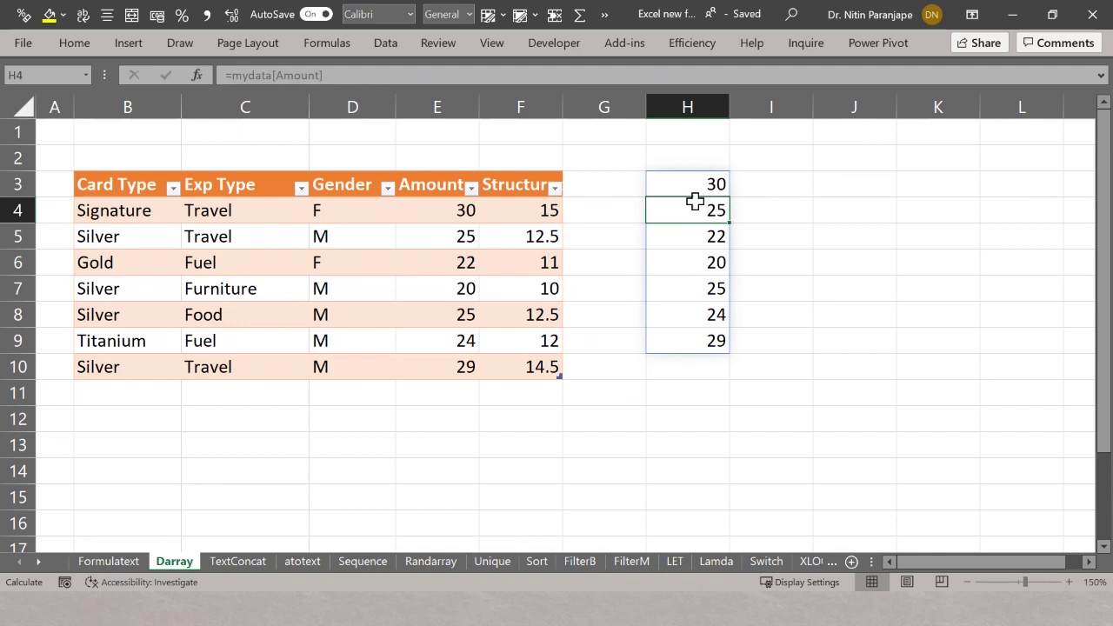
{"action": "left_click", "coordinate": [791, 328]}
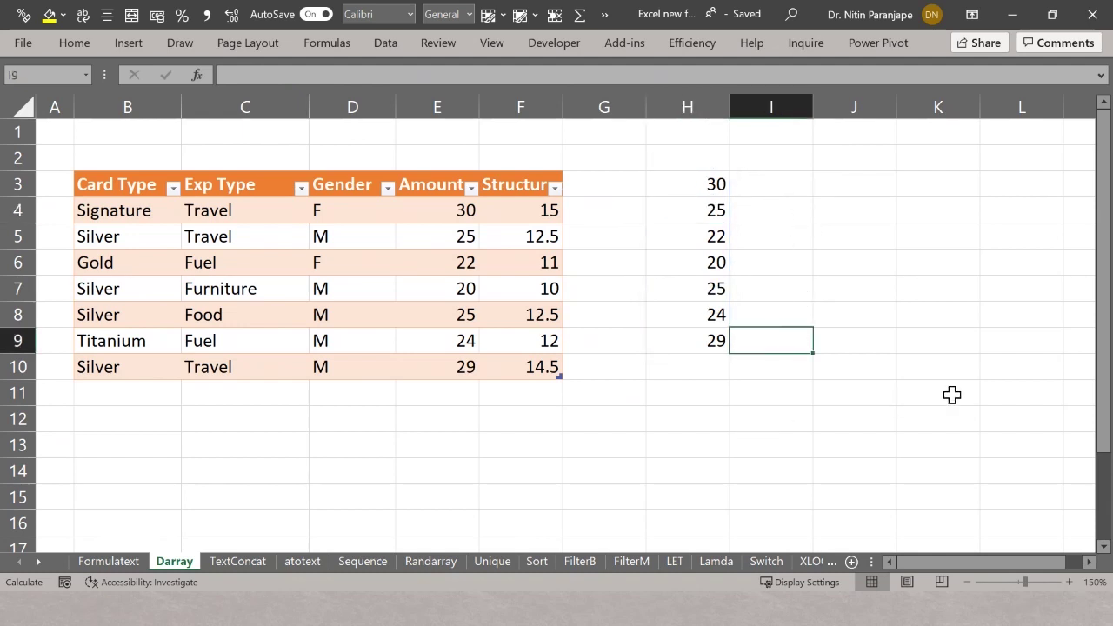
{"action": "left_click", "coordinate": [704, 338]}
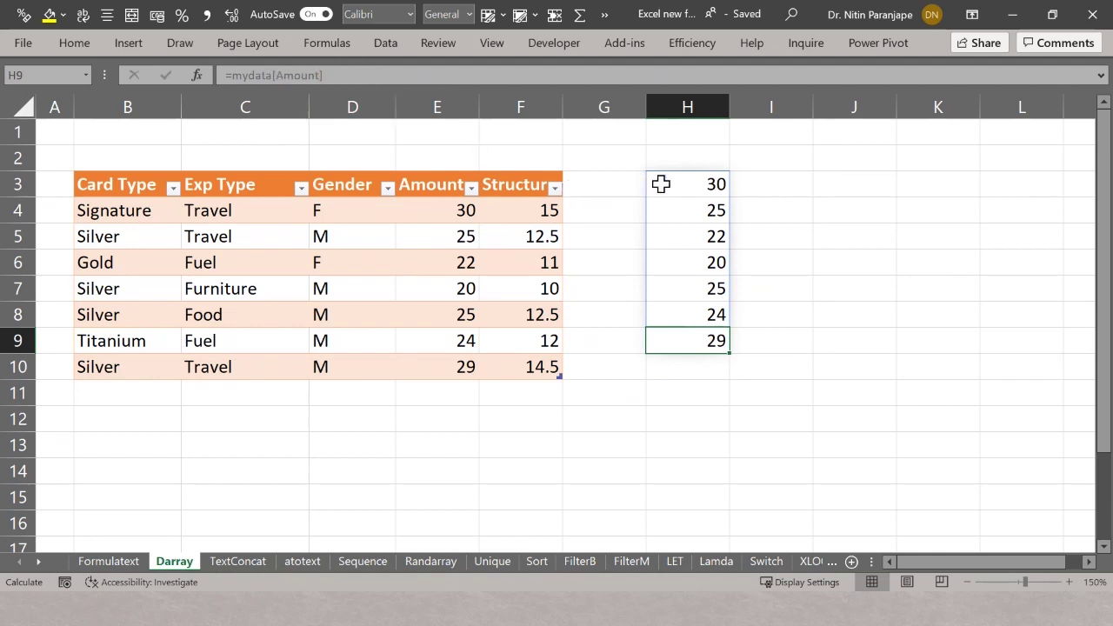
Step: Change the H3 formula to =mydata[Card Type] so it spills the Card Type column
{"action": "left_click", "coordinate": [689, 185]}
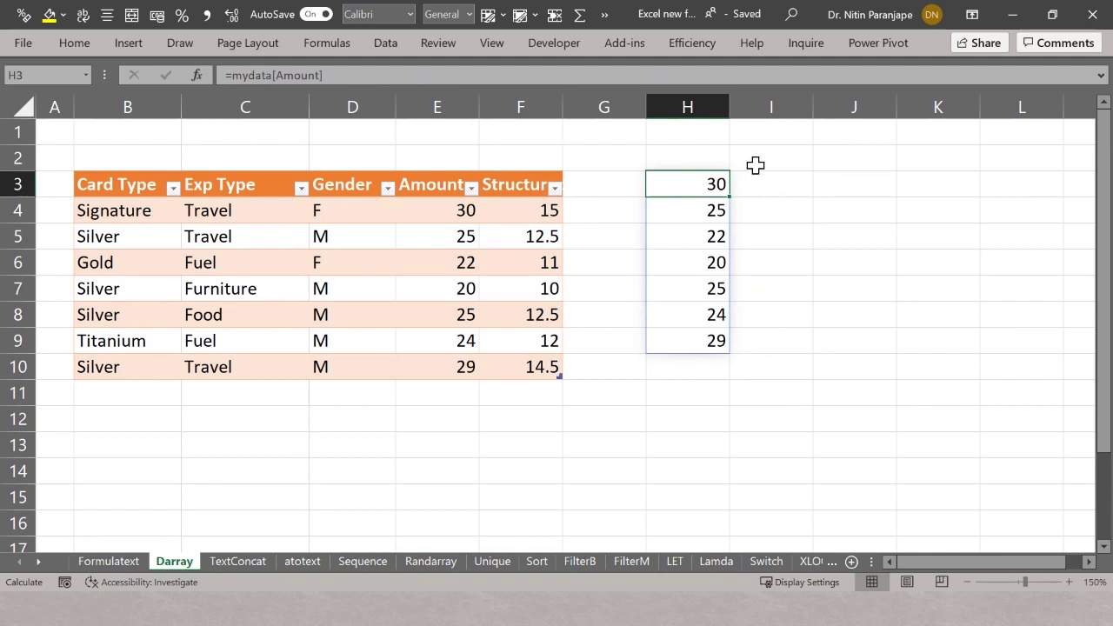
{"action": "key", "text": "F2"}
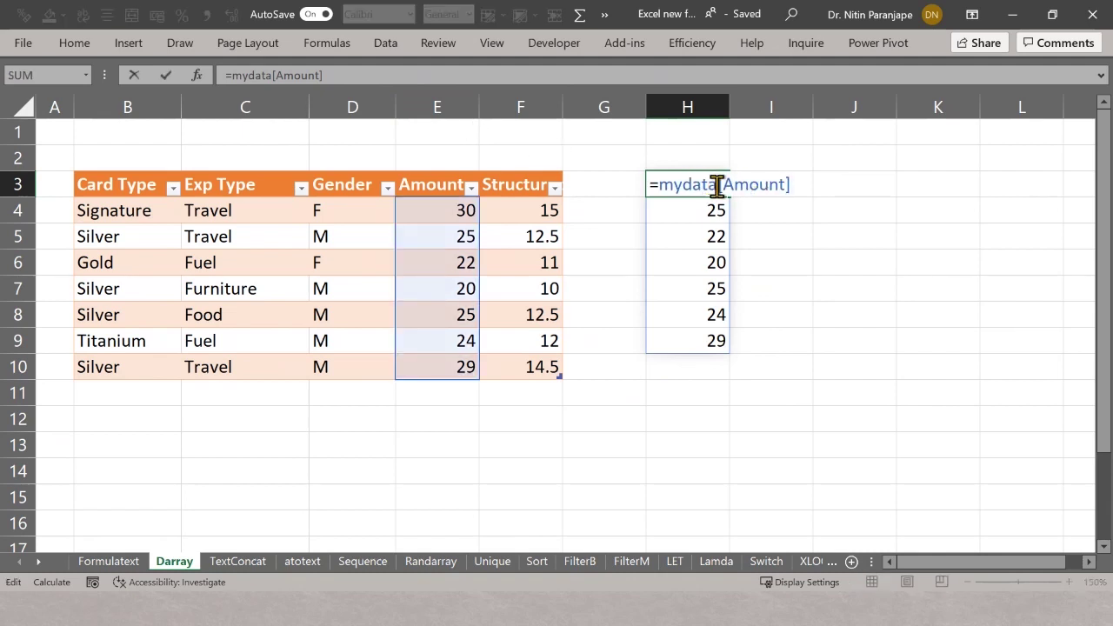
{"action": "left_click_drag", "start_coordinate": [717, 184], "coordinate": [882, 206]}
{"action": "type", "text": "["}
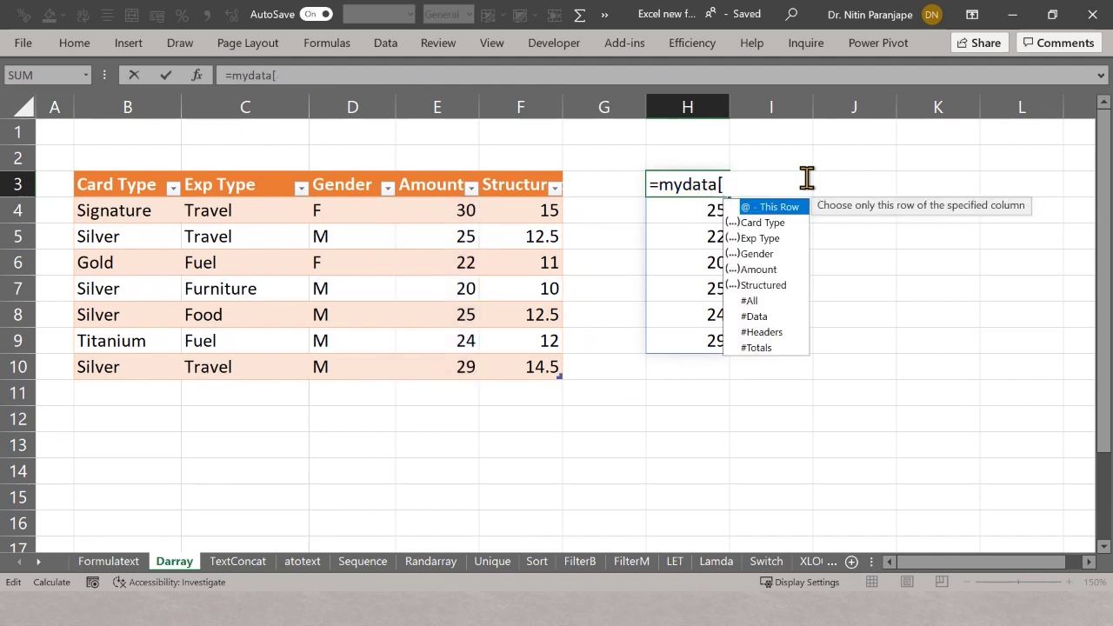
{"action": "key", "text": "Down"}
{"action": "key", "text": "Tab"}
{"action": "type", "text": "]"}
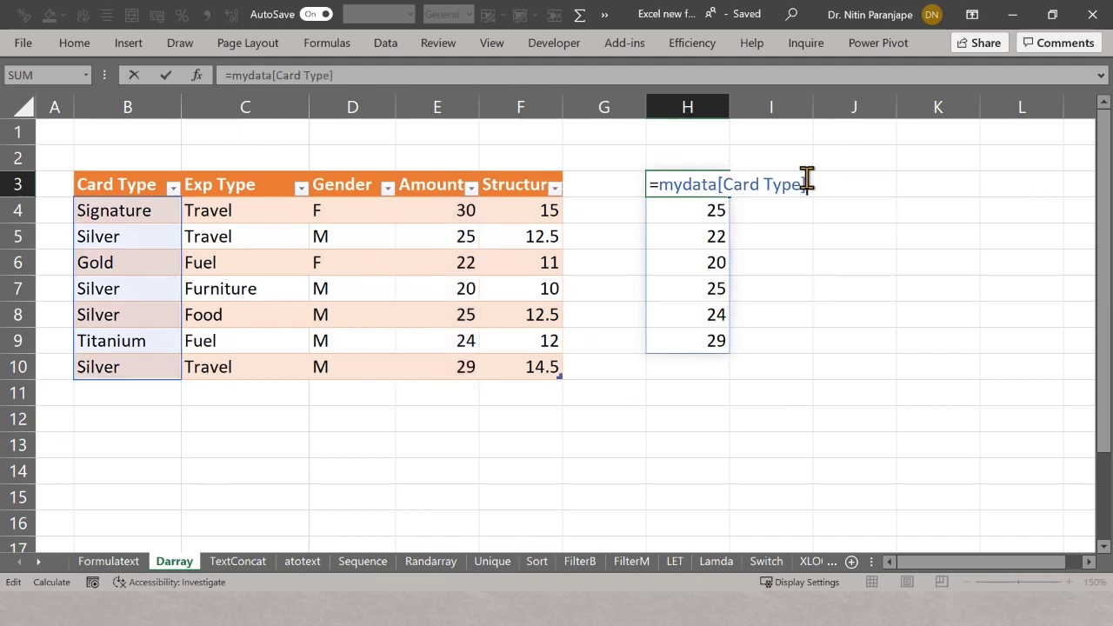
{"action": "key", "text": "Return"}
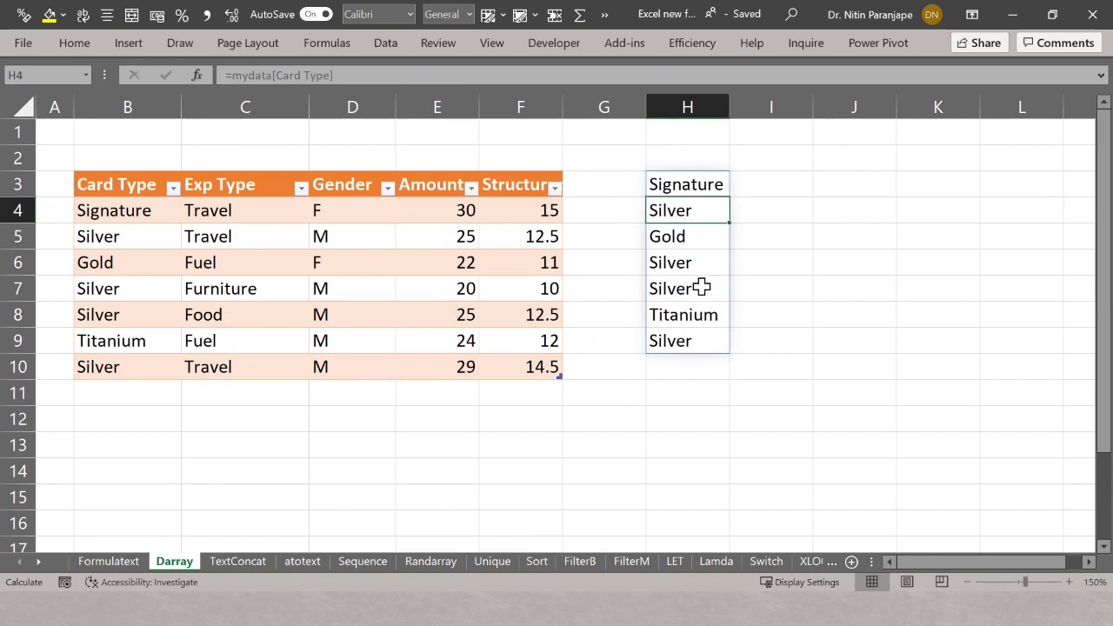
Step: Delete the spill formula from H3 and enter the blocking text fdsfdsfsd in H8
{"action": "key", "text": "Up"}
{"action": "key", "text": "Delete"}
{"action": "key", "text": "Down"}
{"action": "key", "text": "Down"}
{"action": "key", "text": "Down"}
{"action": "key", "text": "Down"}
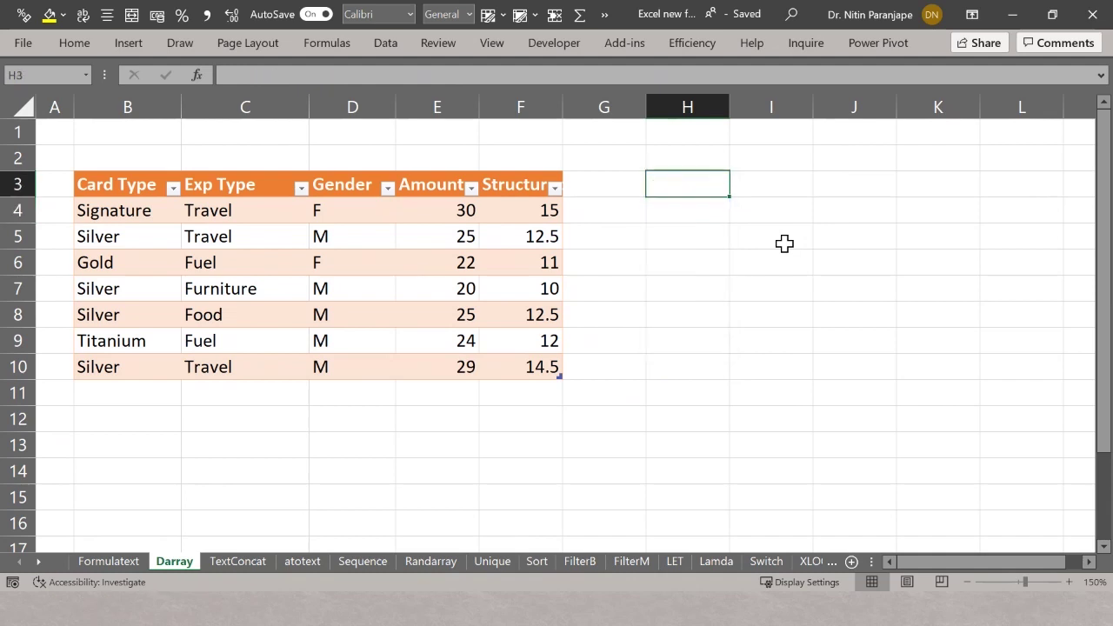
{"action": "key", "text": "Down"}
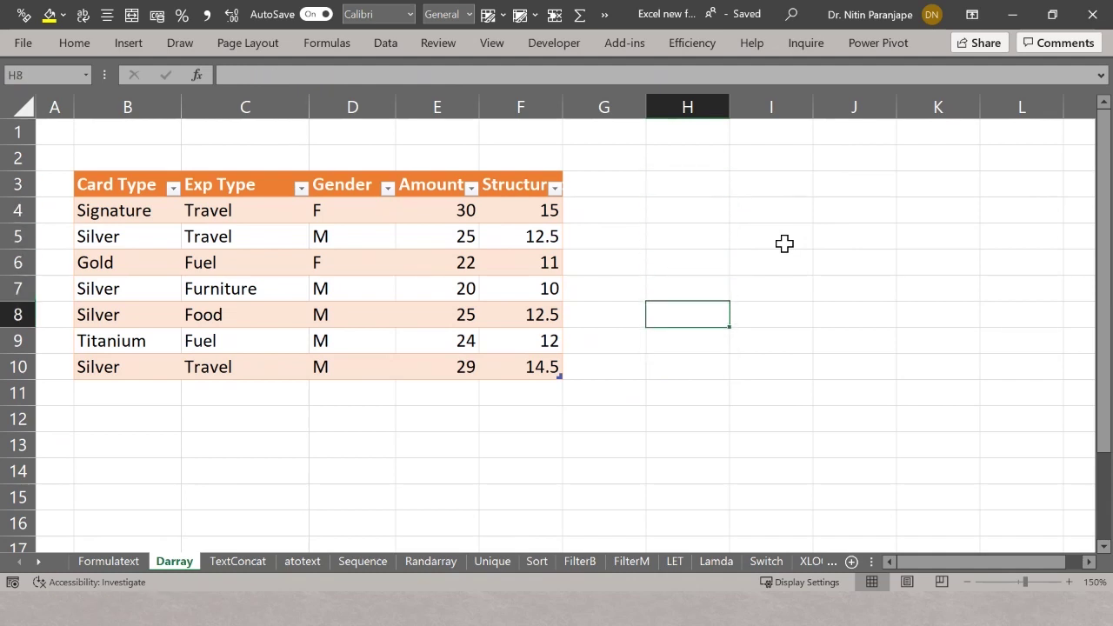
{"action": "type", "text": "fdsfdsfsd"}
{"action": "key", "text": "Return"}
Step: Enter =mydata[Card Type] in H3, above the text in H8
{"action": "key", "text": "Up"}
{"action": "key", "text": "Up"}
{"action": "key", "text": "Up"}
{"action": "key", "text": "Up"}
{"action": "key", "text": "Up"}
{"action": "key", "text": "Up"}
{"action": "type", "text": "="}
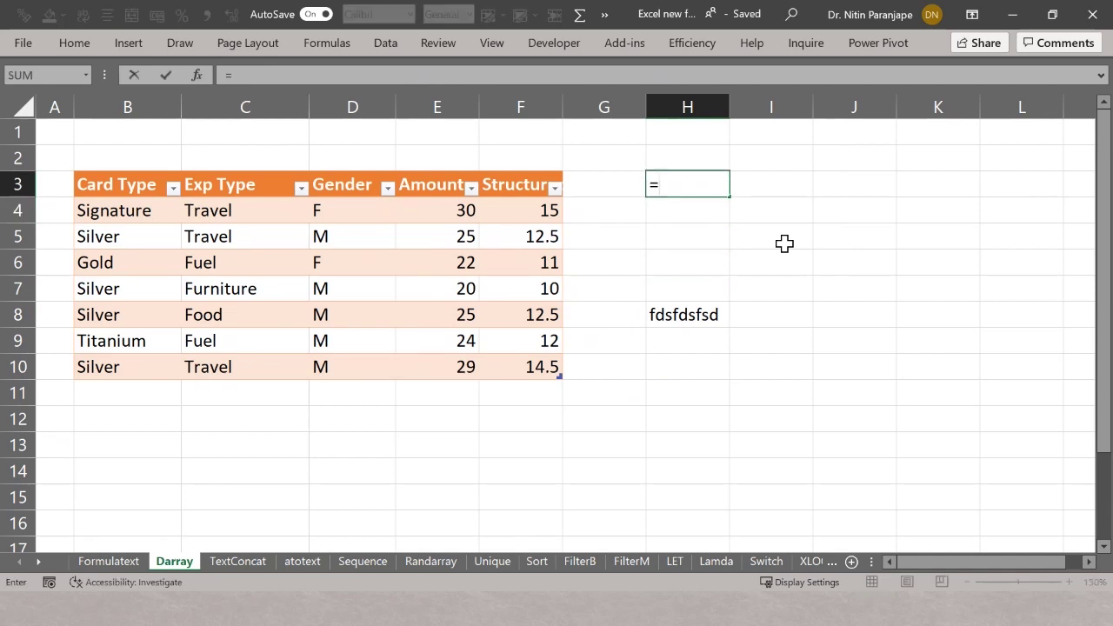
{"action": "type", "text": "my"}
{"action": "key", "text": "Tab"}
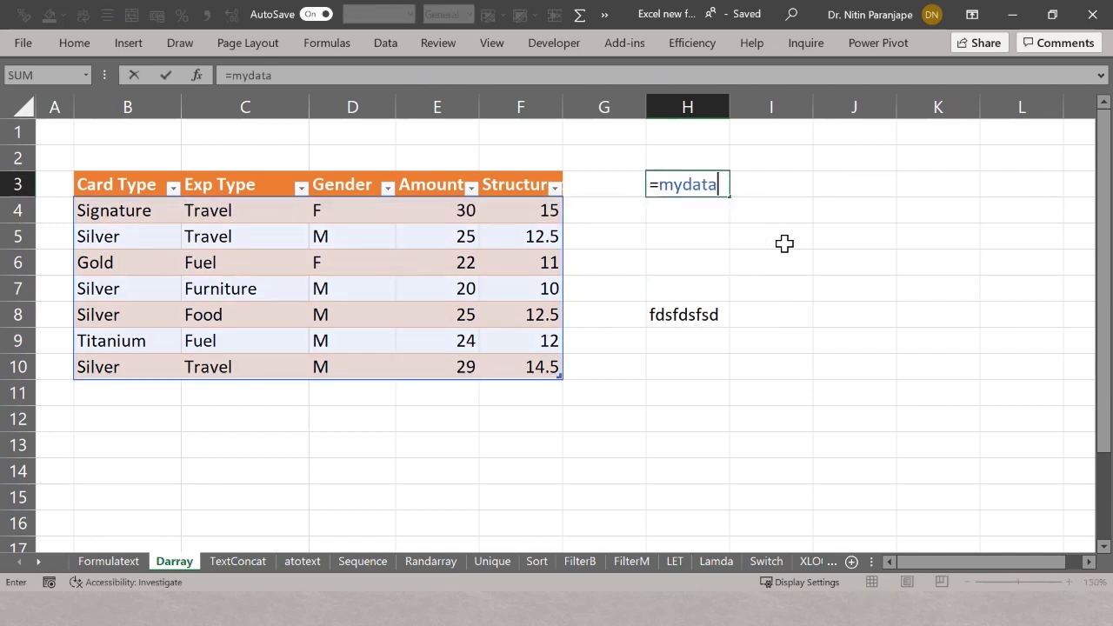
{"action": "type", "text": "["}
{"action": "key", "text": "Down"}
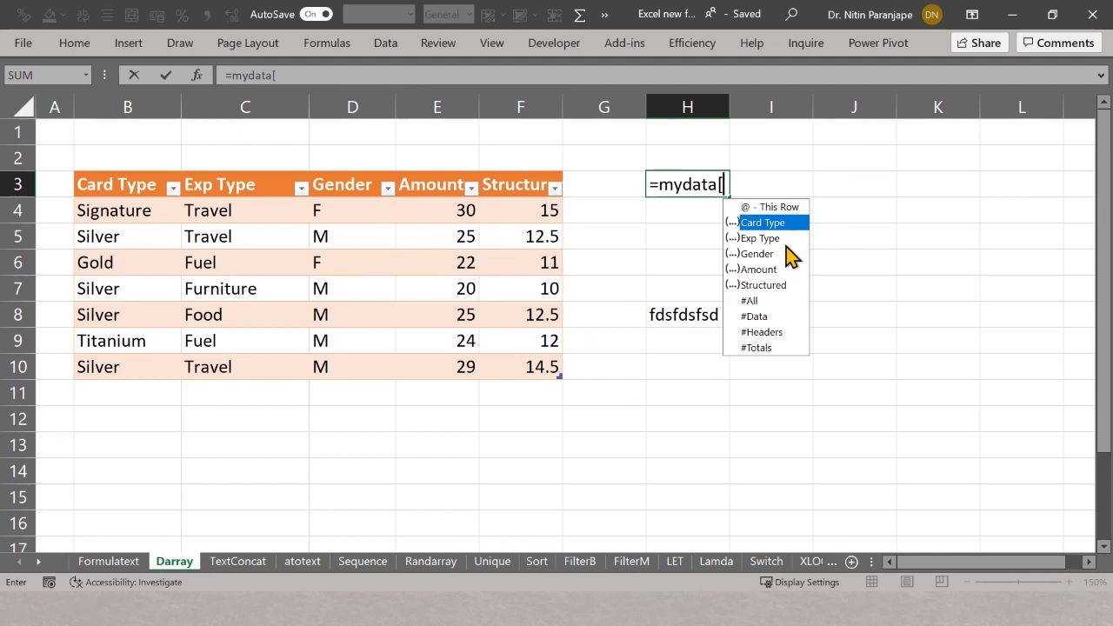
{"action": "key", "text": "Tab"}
{"action": "type", "text": "]"}
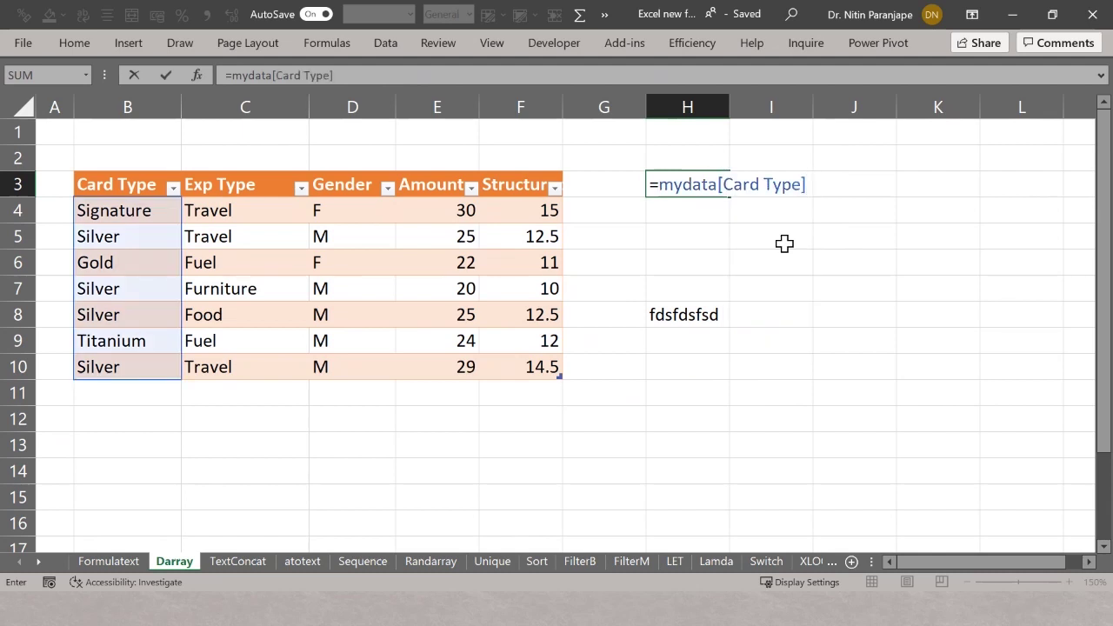
{"action": "key", "text": "Return"}
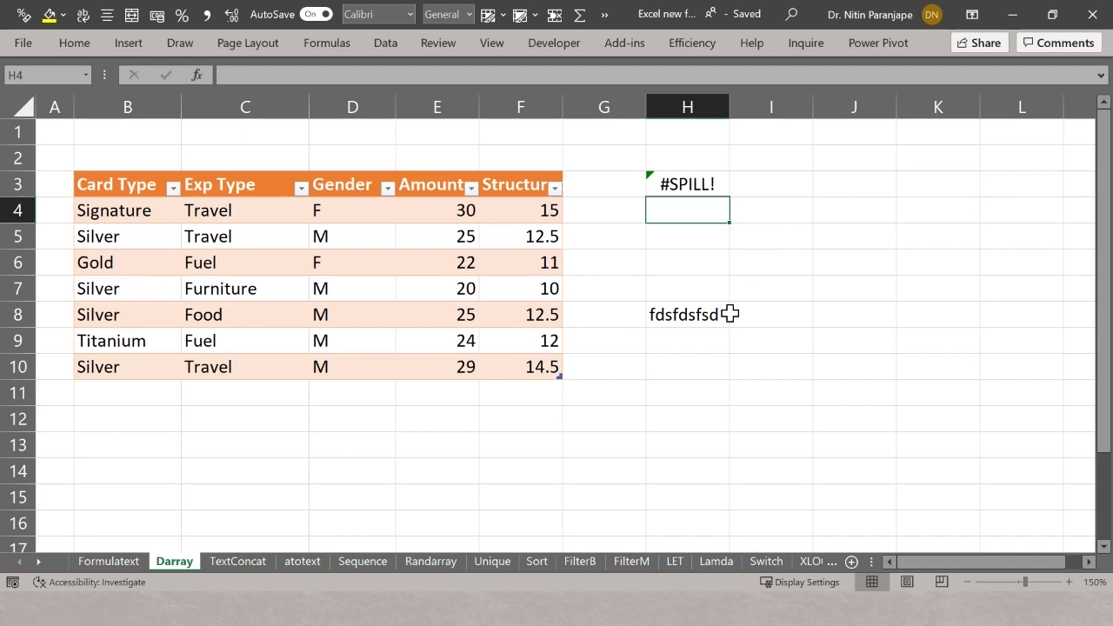
Step: Move the blocking text out of the spill range to K10, and from there to H11
{"action": "left_click", "coordinate": [696, 327]}
{"action": "left_click_drag", "start_coordinate": [698, 330], "coordinate": [924, 372]}
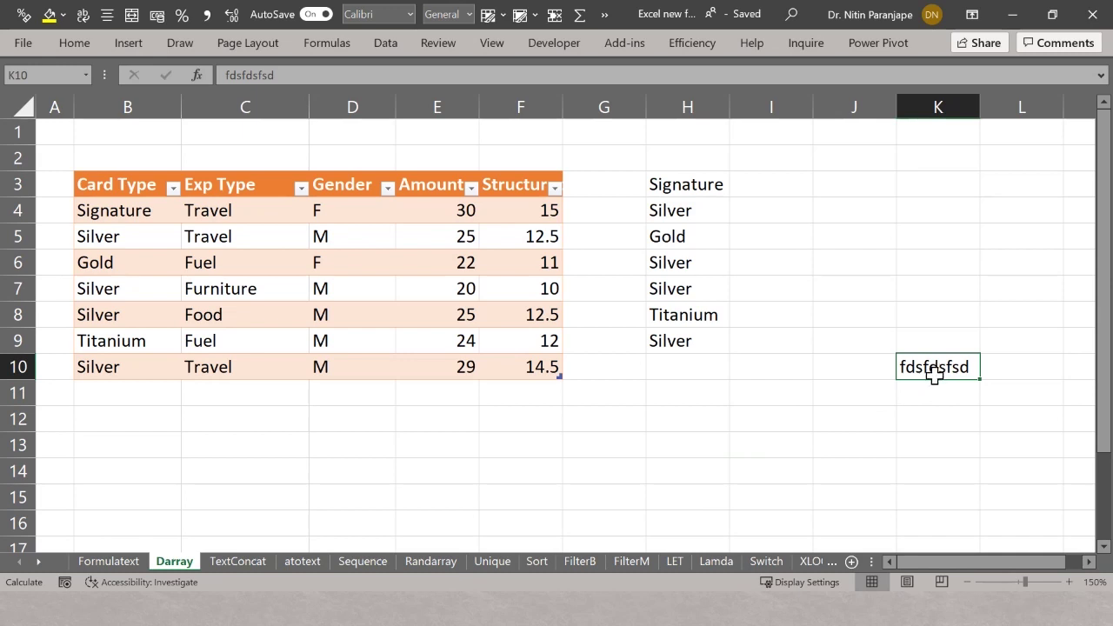
{"action": "left_click_drag", "start_coordinate": [937, 382], "coordinate": [665, 387]}
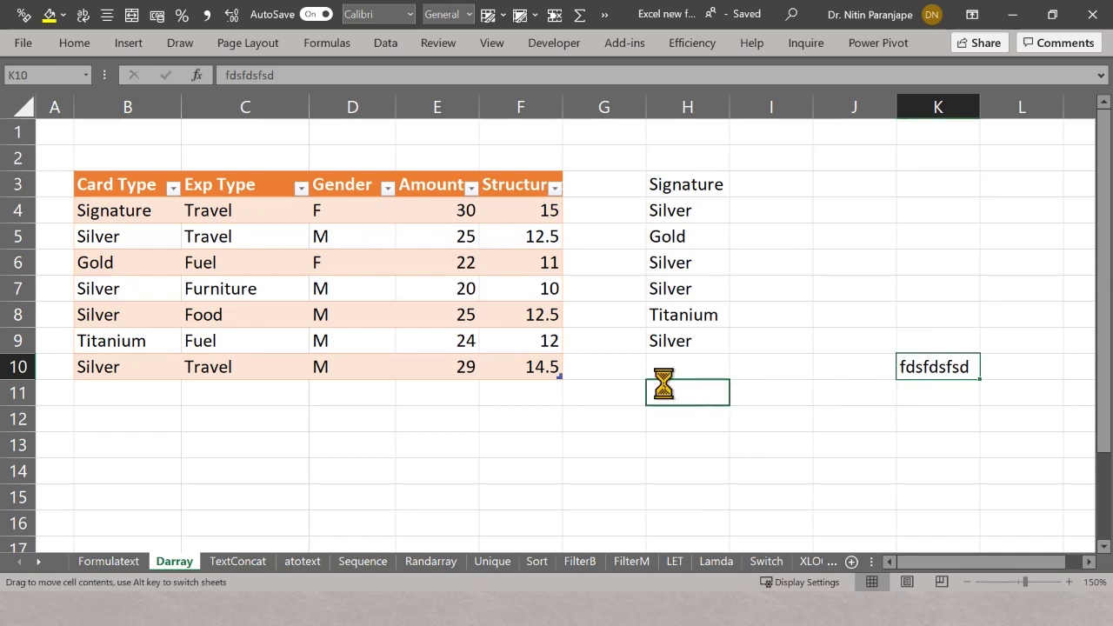
{"action": "left_click", "coordinate": [758, 266]}
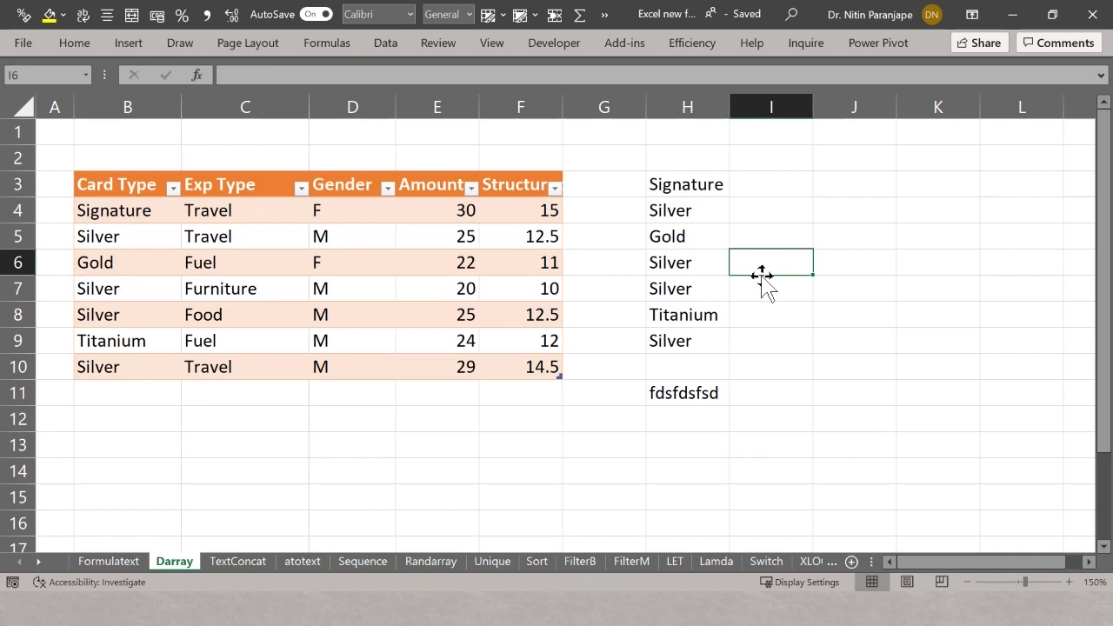
Step: Inspect the spill range of H3 and clear the leftover text from H11
{"action": "left_click", "coordinate": [683, 390]}
{"action": "left_click", "coordinate": [688, 189]}
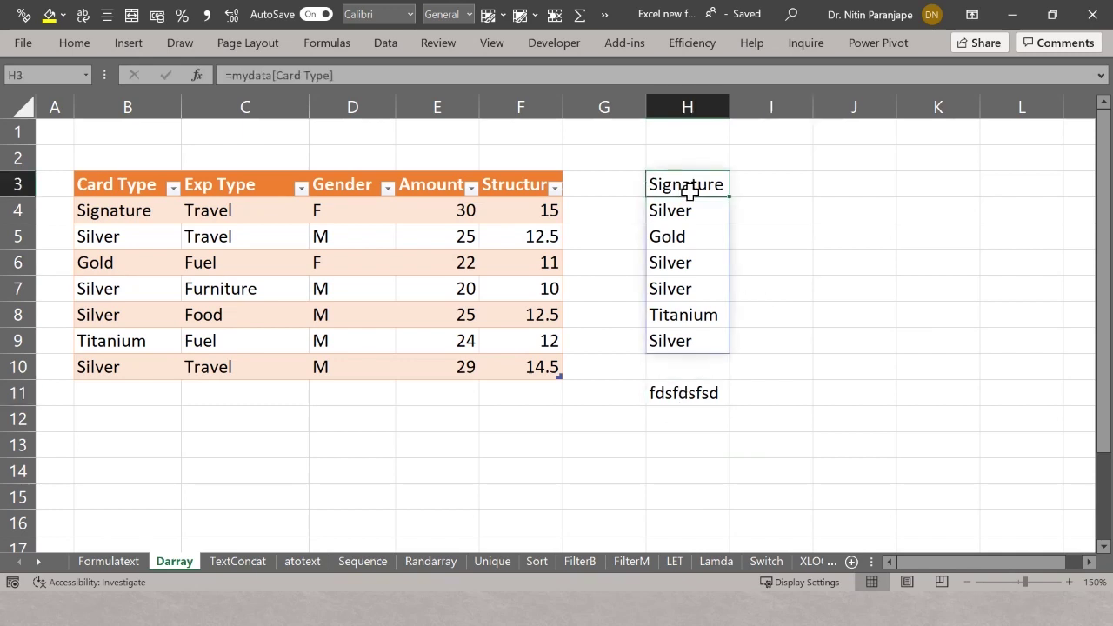
{"action": "left_click", "coordinate": [659, 393]}
{"action": "key", "text": "Delete"}
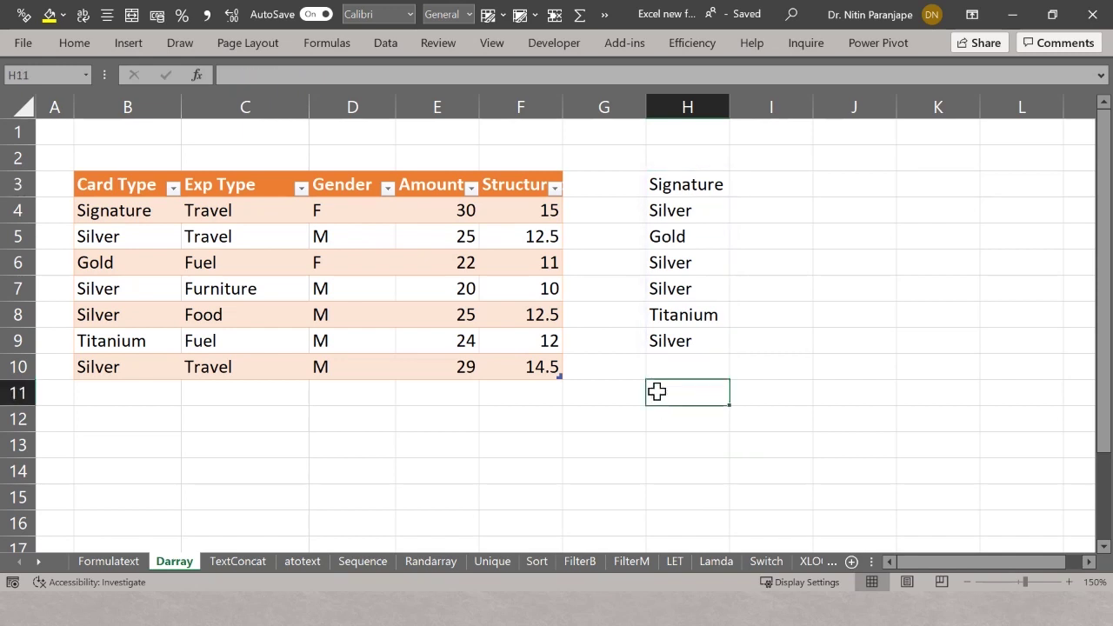
Step: Compare the structured reference formula in the Structured column with the spilled formula in H3
{"action": "left_click", "coordinate": [522, 266]}
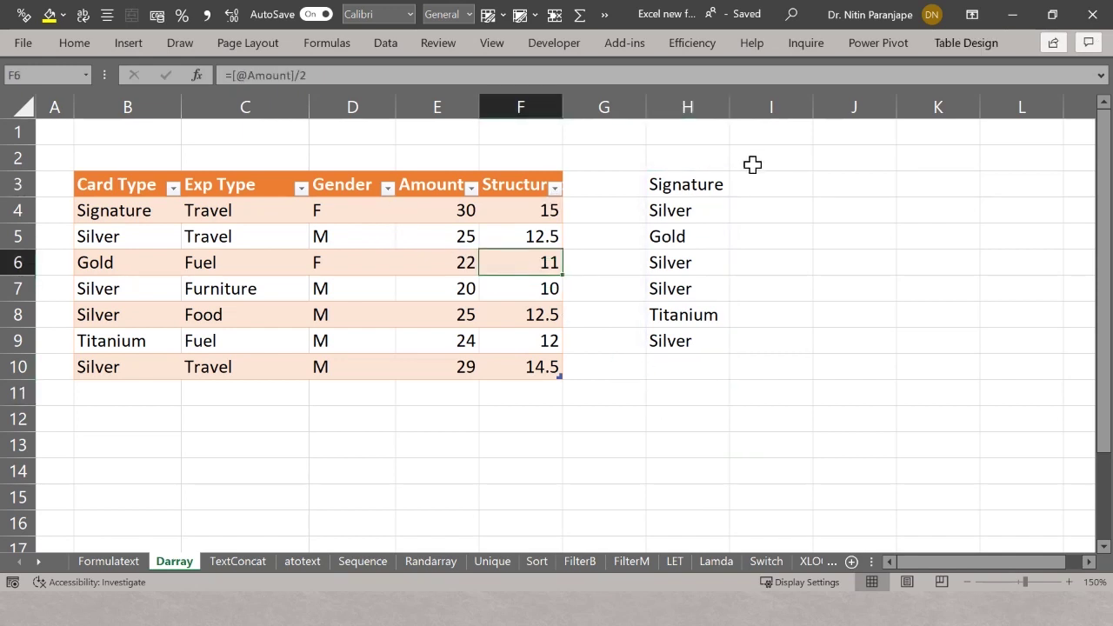
{"action": "left_click", "coordinate": [504, 216]}
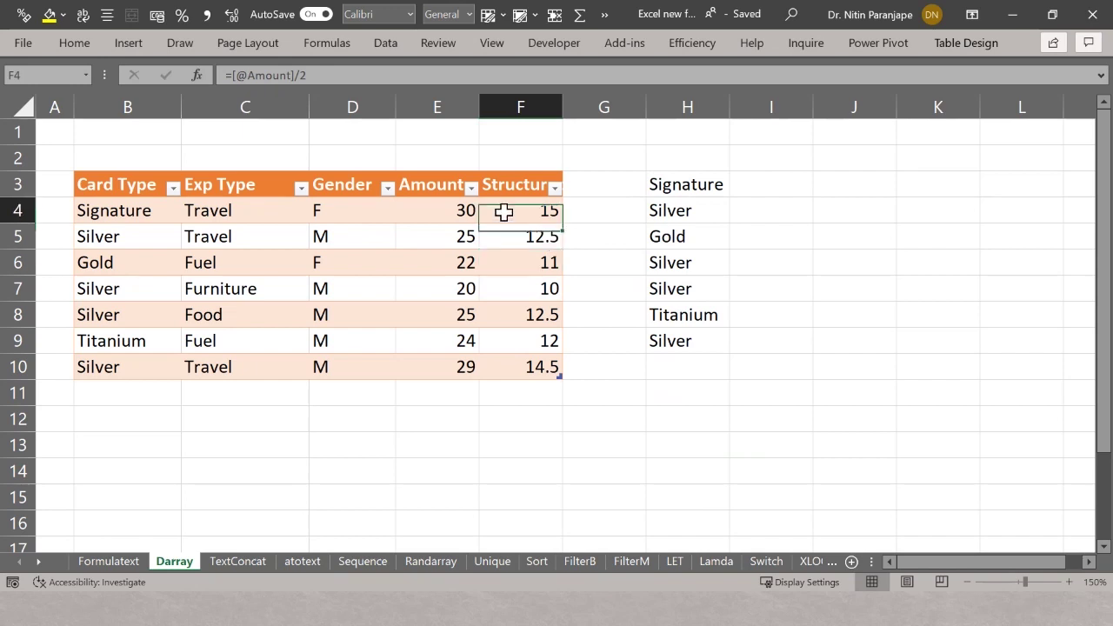
{"action": "left_click", "coordinate": [669, 185]}
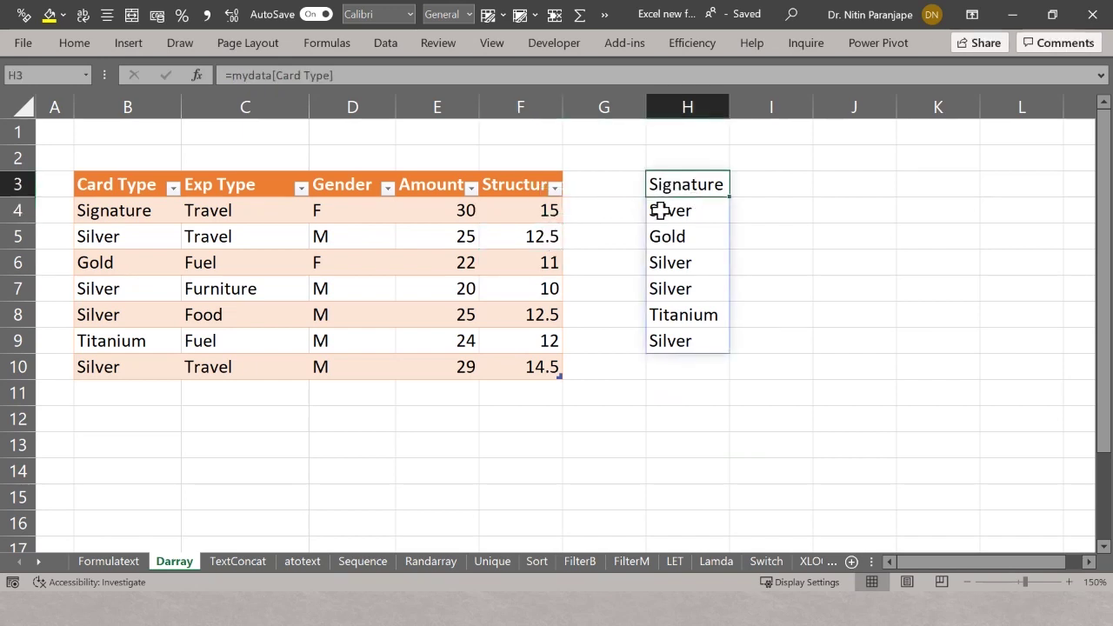
{"action": "double_click", "coordinate": [682, 184]}
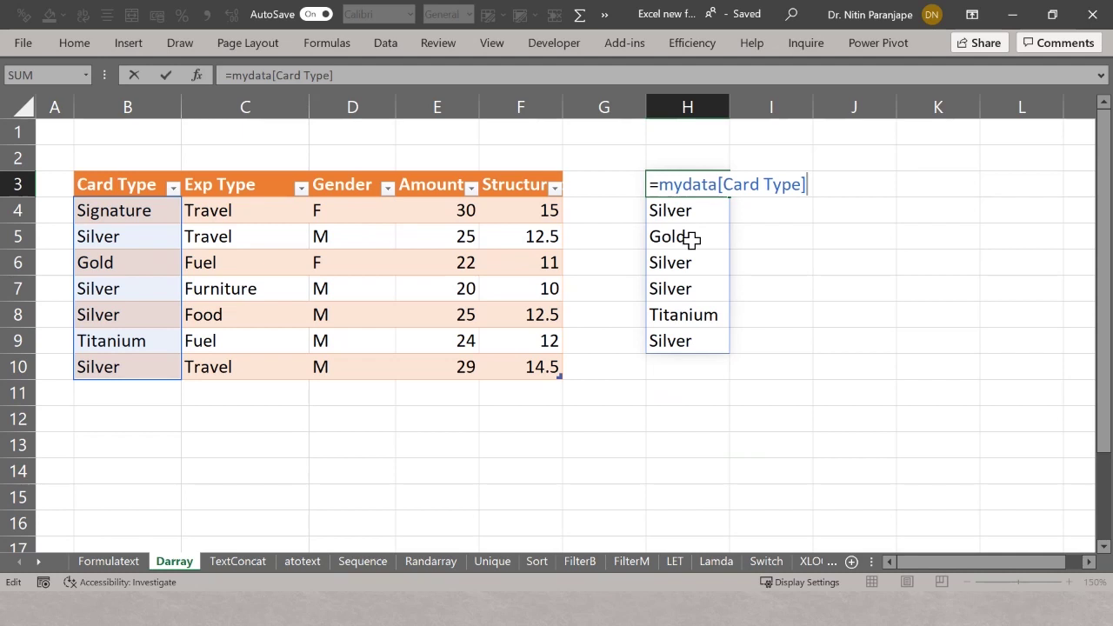
{"action": "key", "text": "Escape"}
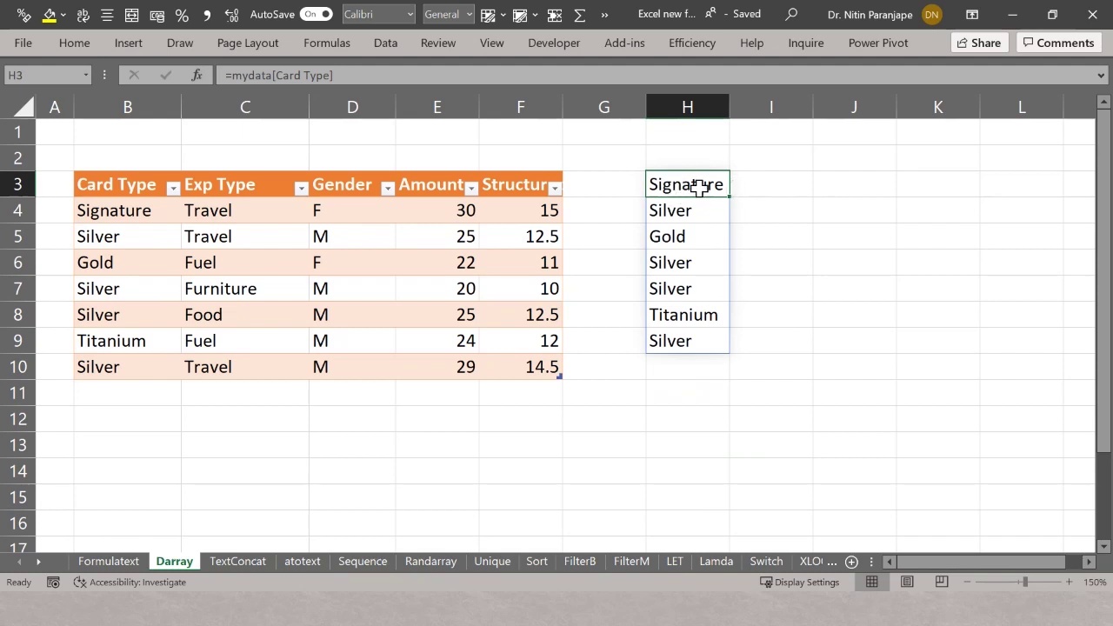
{"action": "left_click", "coordinate": [852, 183]}
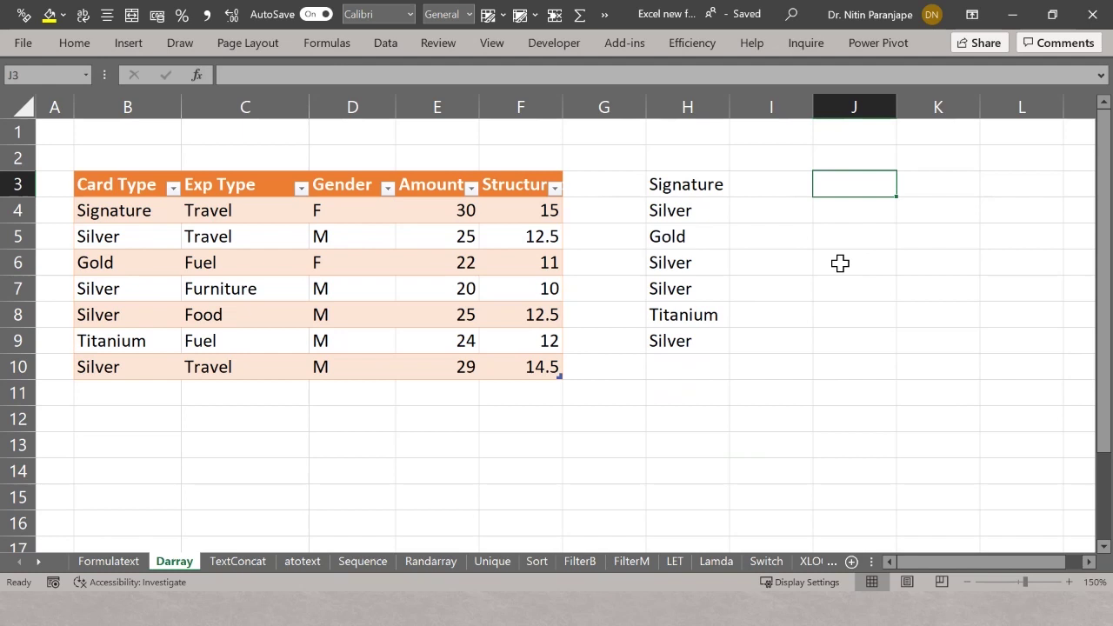
Step: Enter =COUNTA(H3) in J3 to count the first cell of the spilled list
{"action": "type", "text": "=counta"}
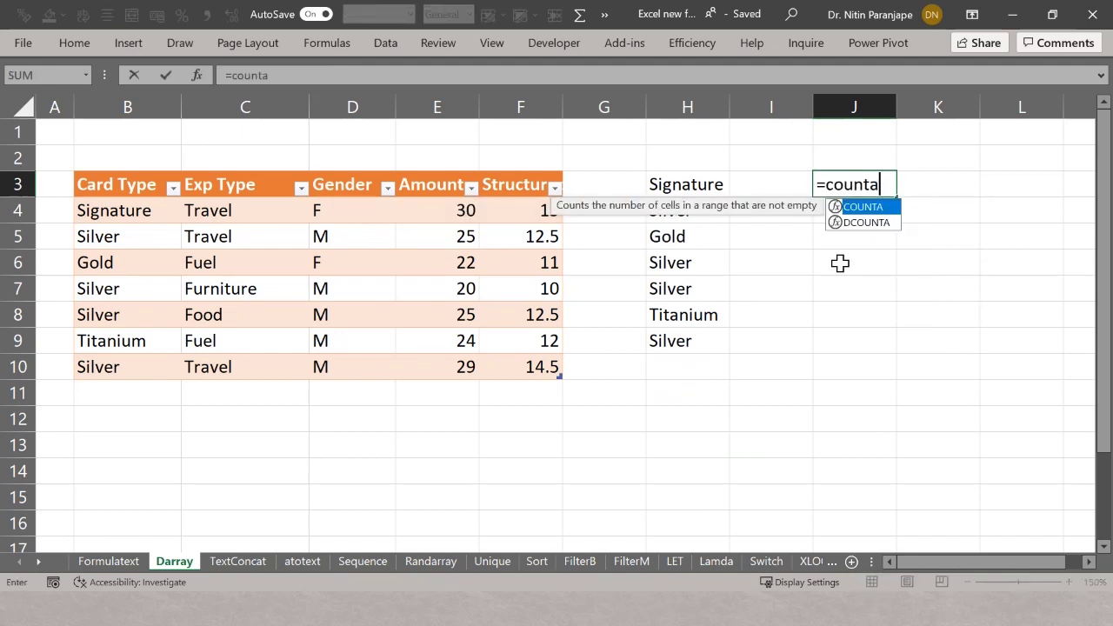
{"action": "type", "text": "("}
{"action": "key", "text": "Left"}
{"action": "key", "text": "Left"}
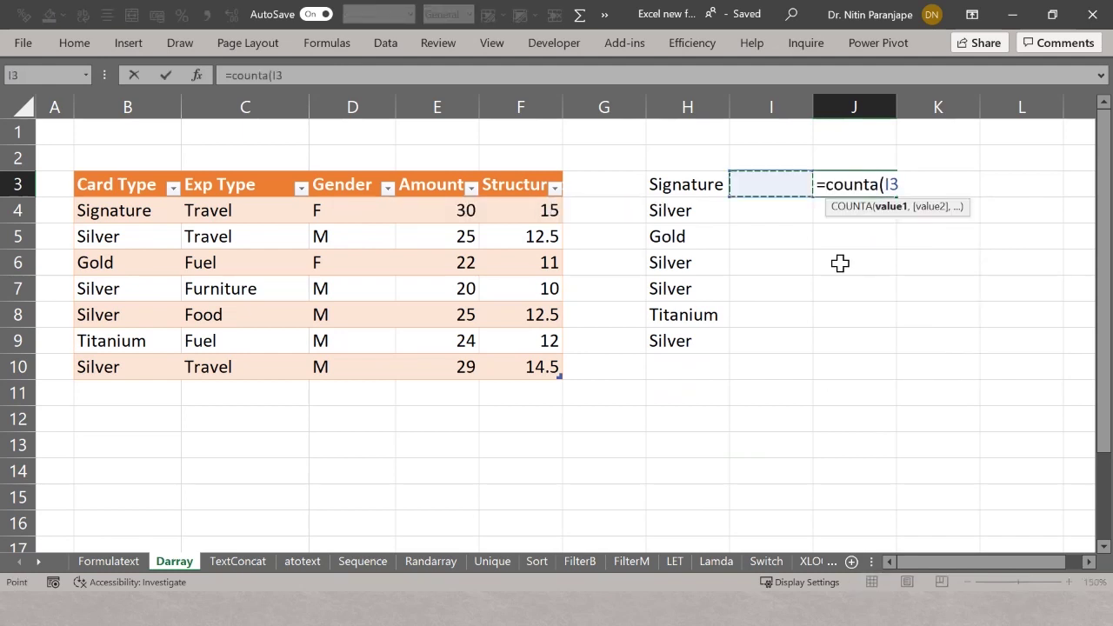
{"action": "type", "text": ")"}
{"action": "key", "text": "Return"}
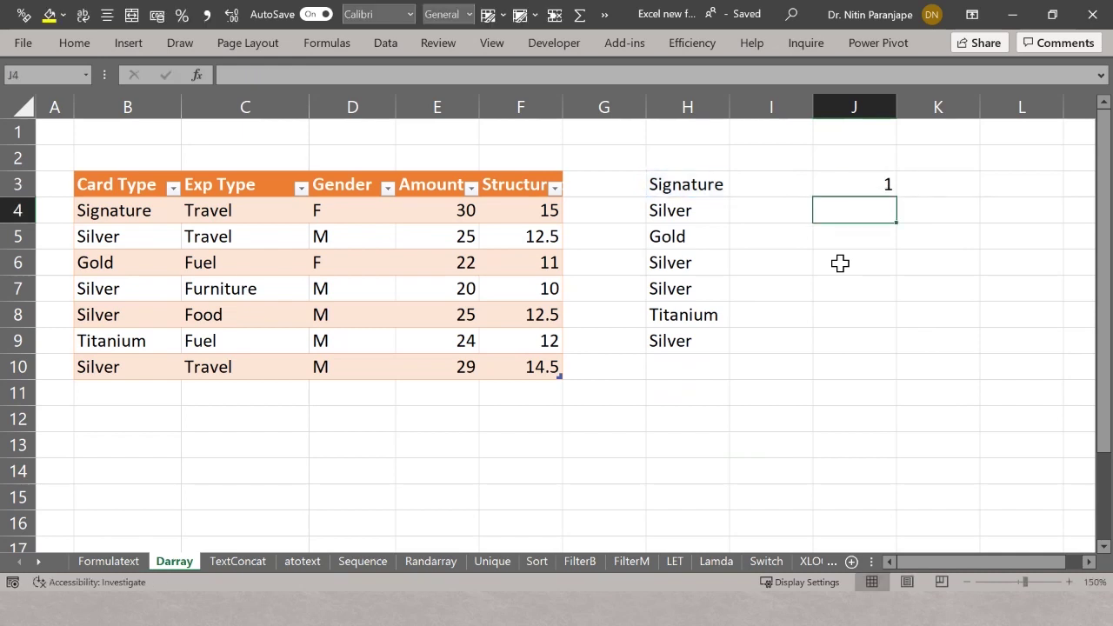
Step: Change the J3 formula to =COUNTA(H3#) so that it counts the whole spill range
{"action": "key", "text": "Up"}
{"action": "key", "text": "F2"}
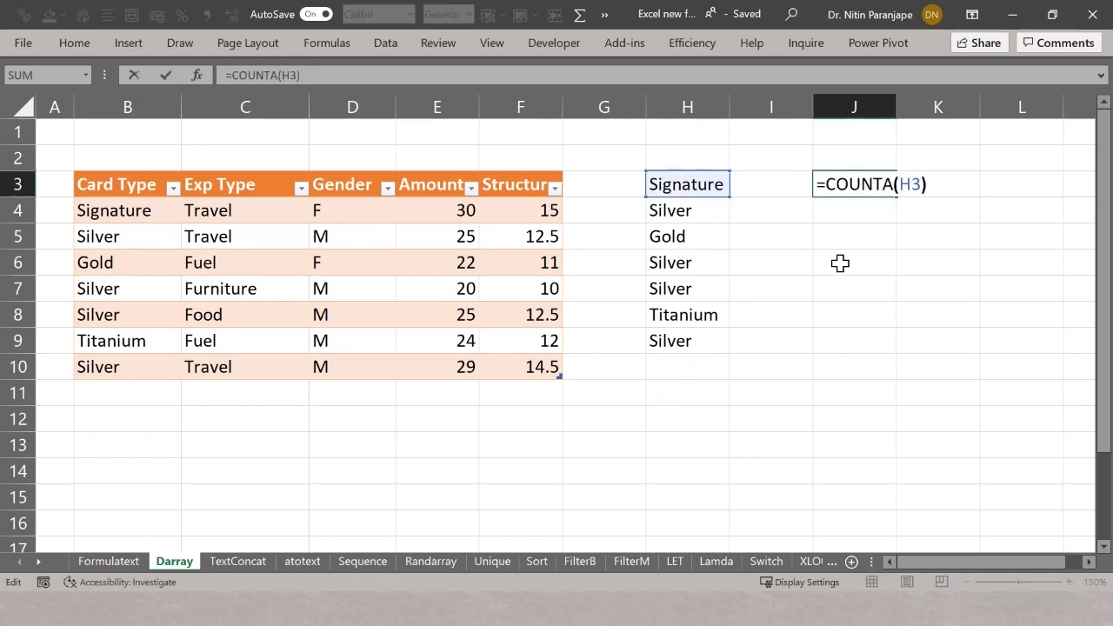
{"action": "key", "text": "Left"}
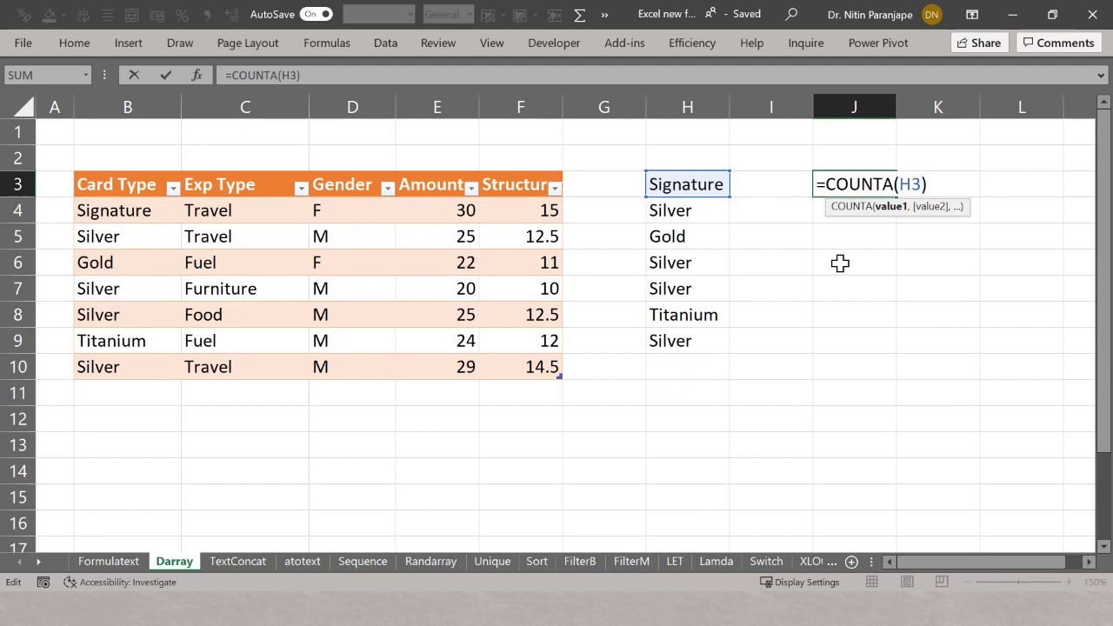
{"action": "type", "text": "#"}
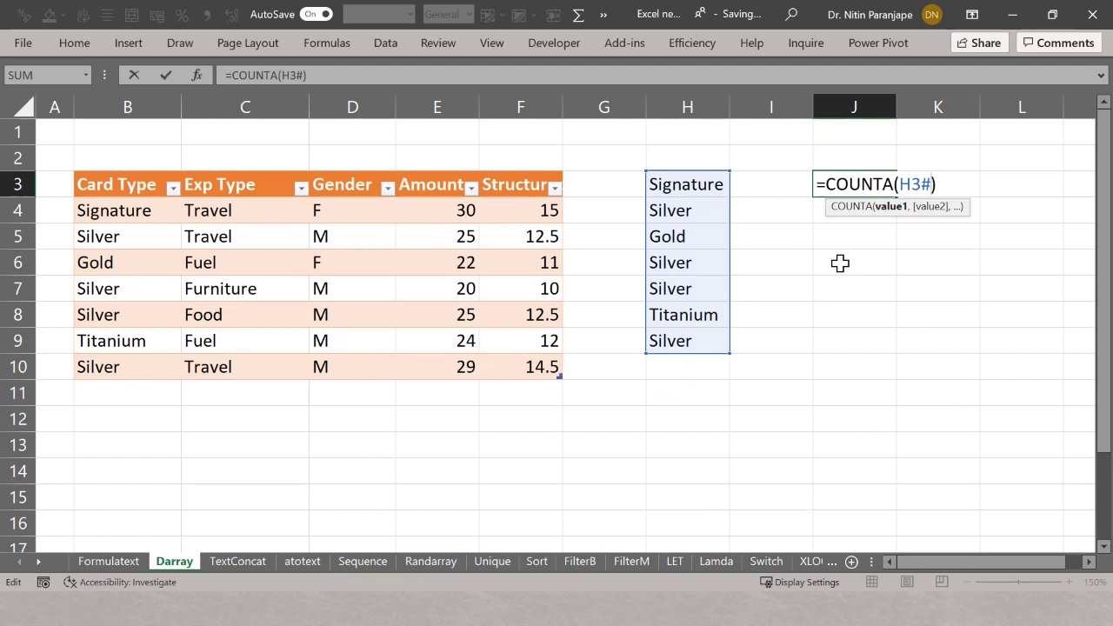
{"action": "key", "text": "Return"}
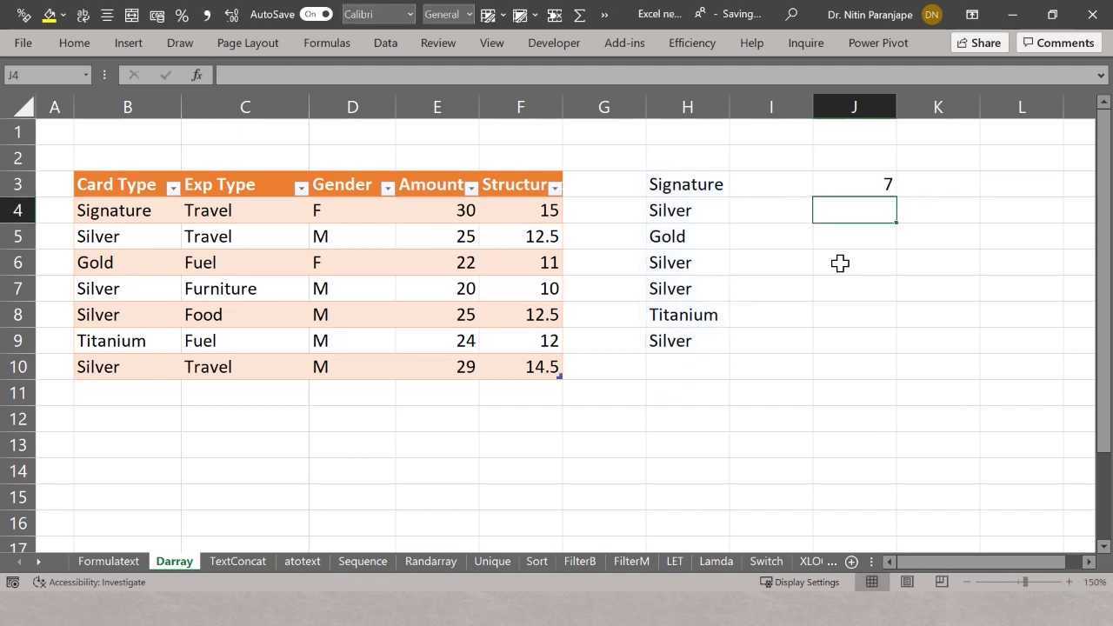
Step: Add a test row with ddd as the card type in B11 below the table, and undo it
{"action": "key", "text": "Down"}
{"action": "key", "text": "Down"}
{"action": "key", "text": "Down"}
{"action": "key", "text": "Down"}
{"action": "key", "text": "Down"}
{"action": "key", "text": "Down"}
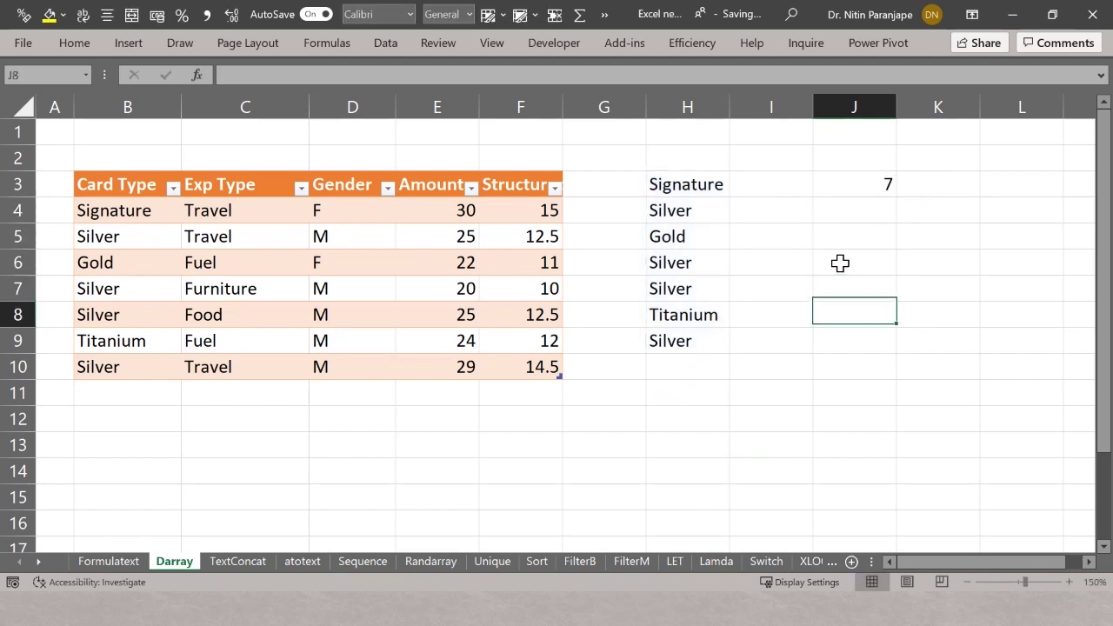
{"action": "key", "text": "Left"}
{"action": "key", "text": "Left"}
{"action": "key", "text": "Left"}
{"action": "key", "text": "Left"}
{"action": "key", "text": "Left"}
{"action": "key", "text": "Left"}
{"action": "key", "text": "Left"}
{"action": "key", "text": "Down"}
{"action": "key", "text": "Left"}
{"action": "type", "text": "ddd"}
{"action": "key", "text": "Up"}
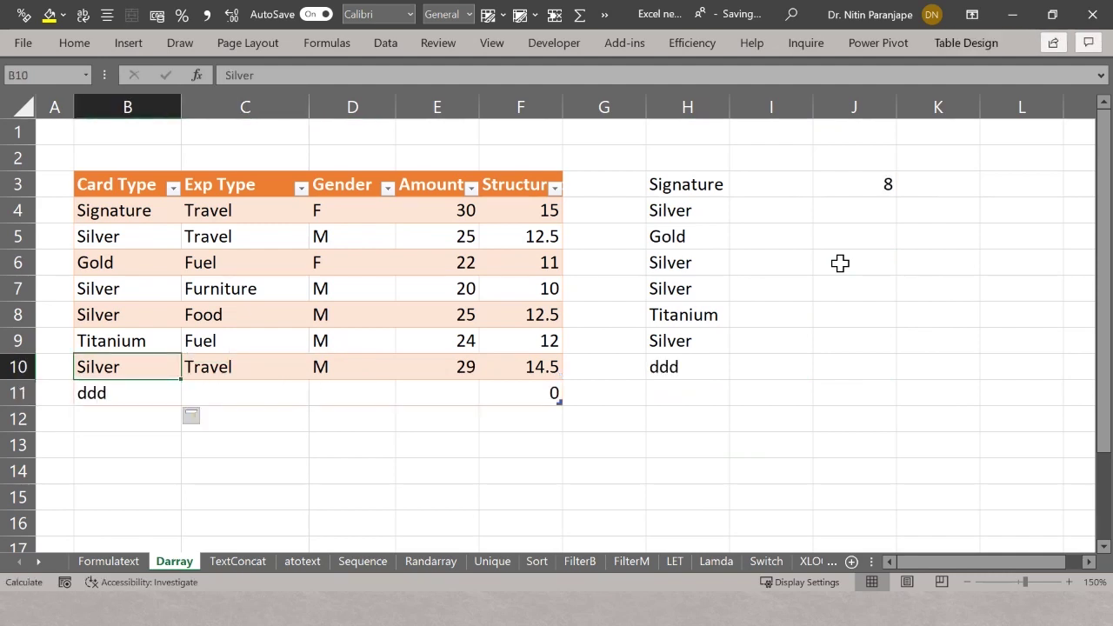
{"action": "key", "text": "ctrl+z"}
{"action": "key", "text": "Delete"}
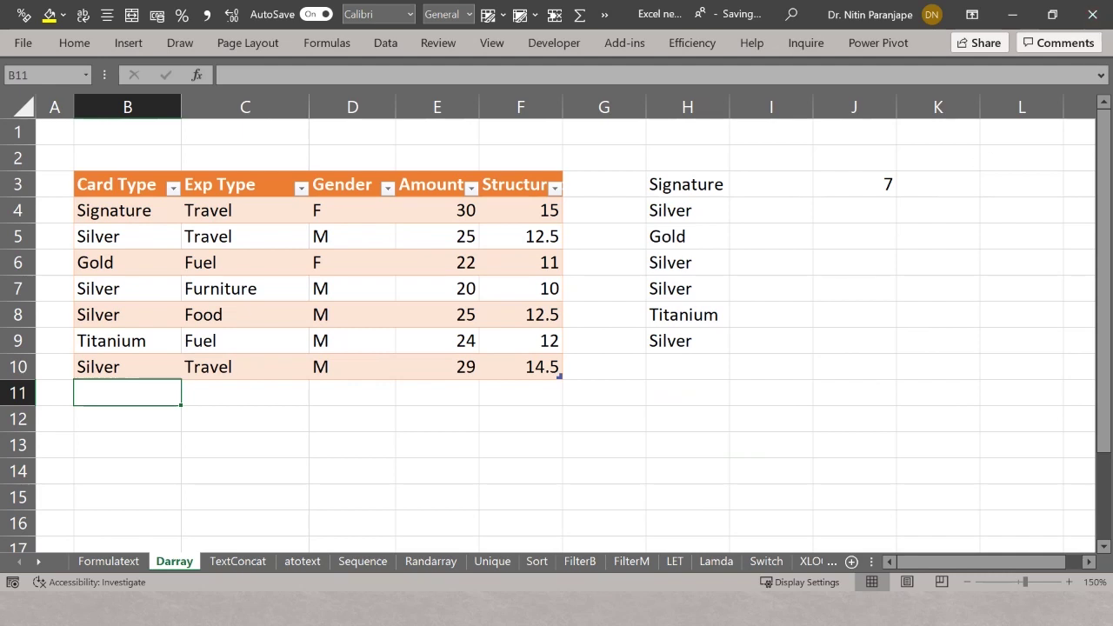
Step: Switch to the presentation, view the Auto-expanding Functions slide, and return to the workbook
{"action": "key", "text": "alt+Tab"}
{"action": "key", "text": "Right"}
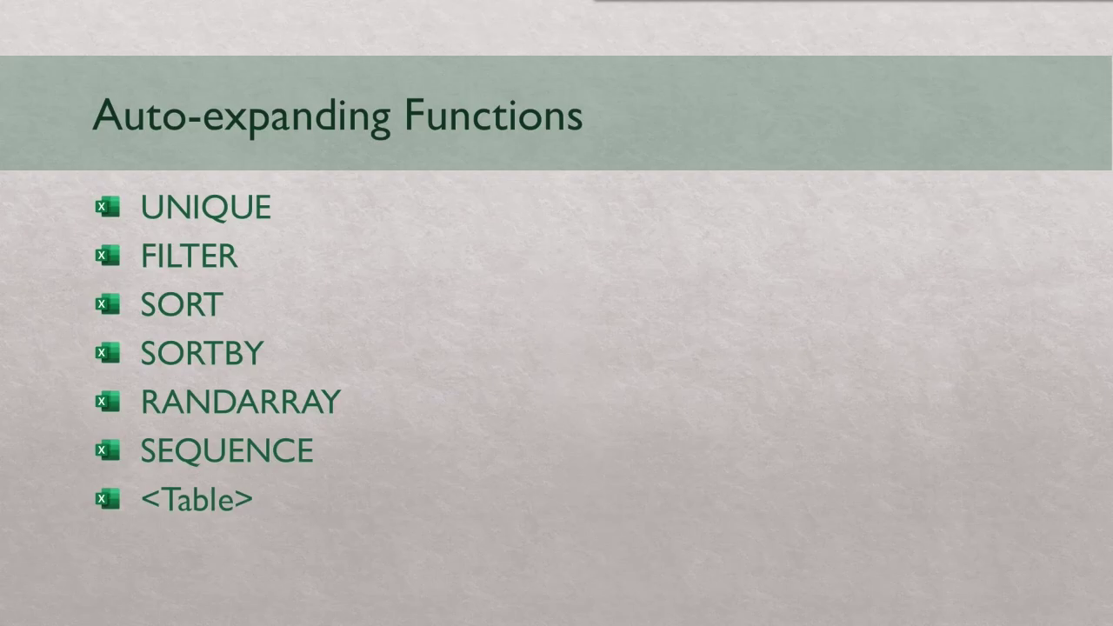
{"action": "key", "text": "alt+Tab"}
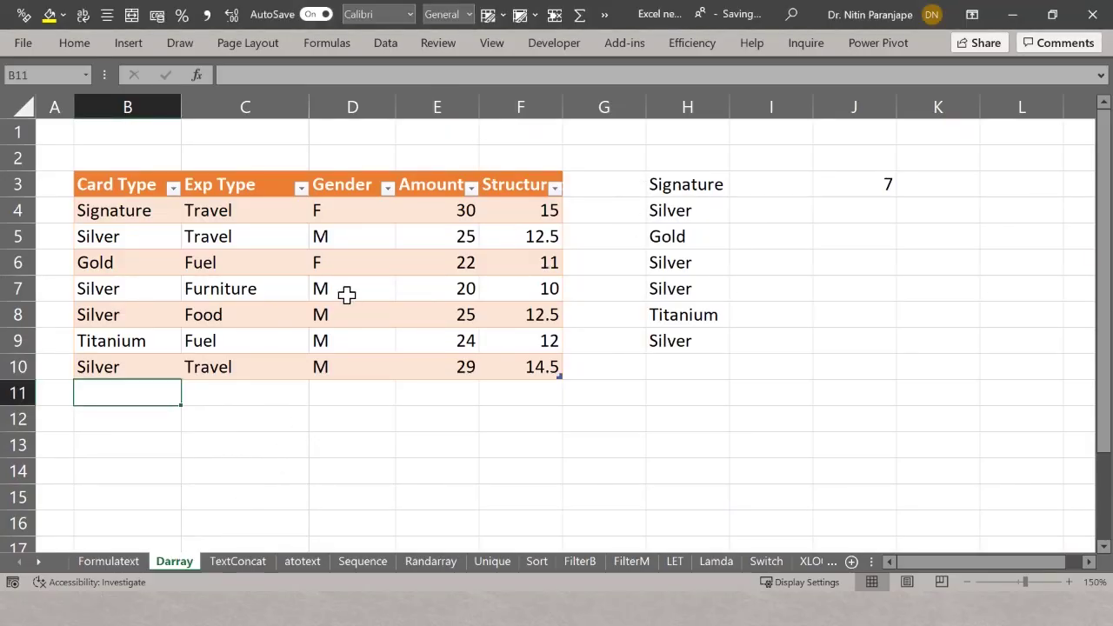
Step: Open the TextConcat sheet and examine the CONCATENATE(cdata) formula in D5
{"action": "left_click", "coordinate": [238, 565]}
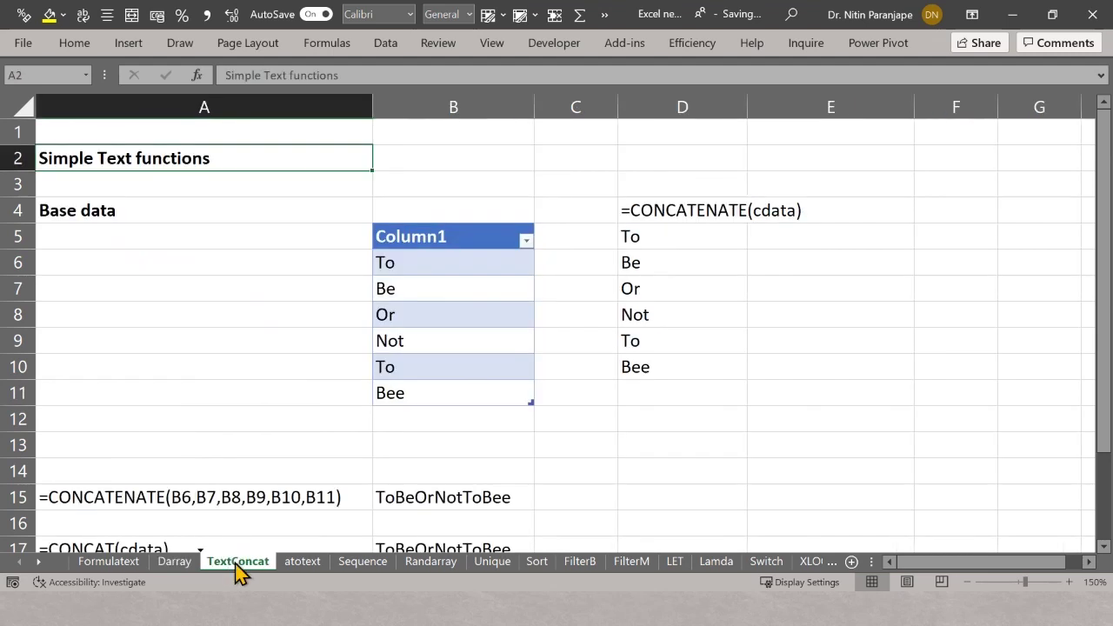
{"action": "left_click", "coordinate": [683, 219]}
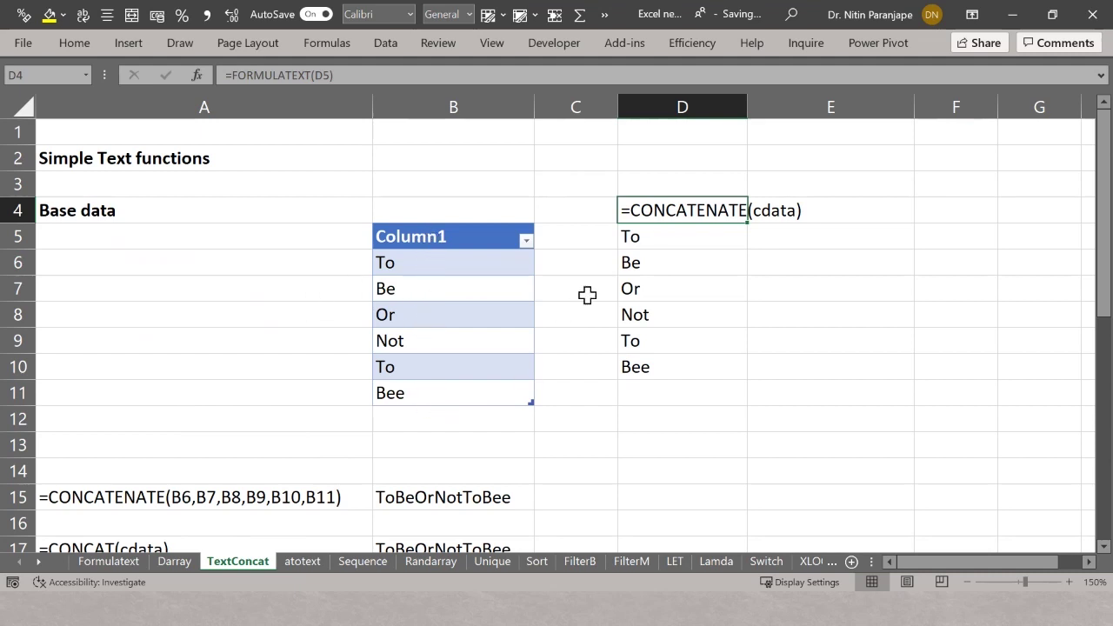
{"action": "left_click", "coordinate": [650, 239]}
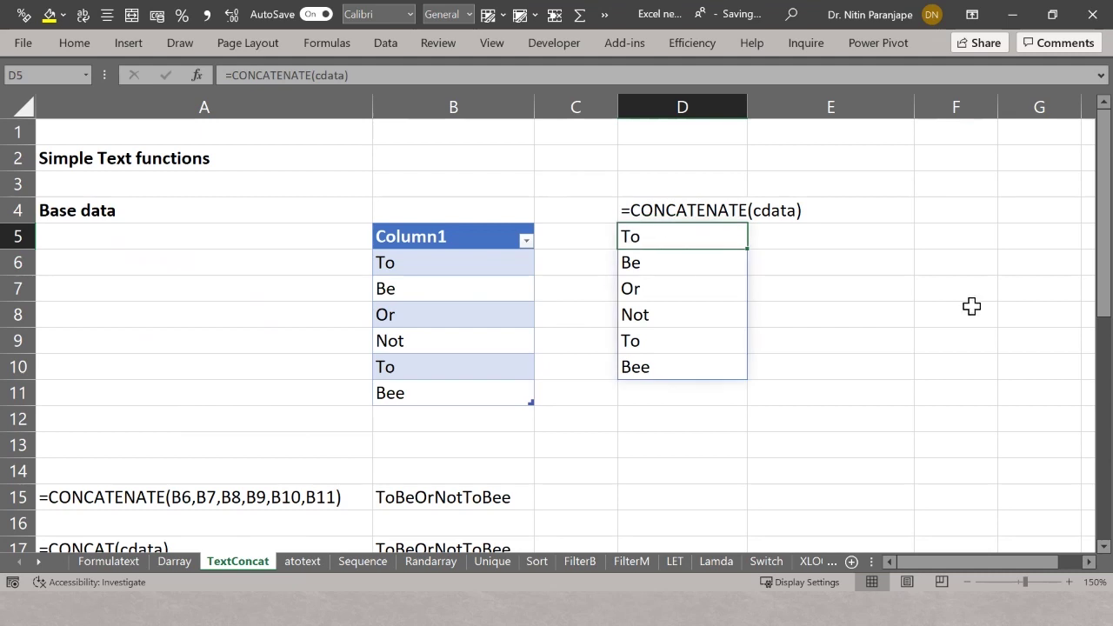
{"action": "key", "text": "F2"}
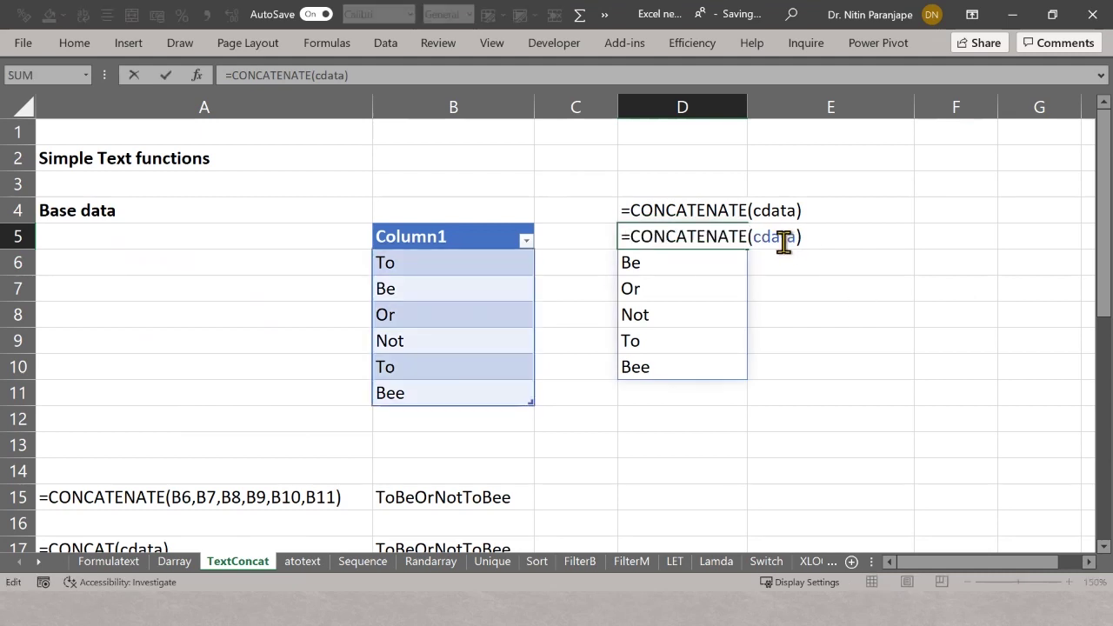
{"action": "left_click", "coordinate": [698, 236]}
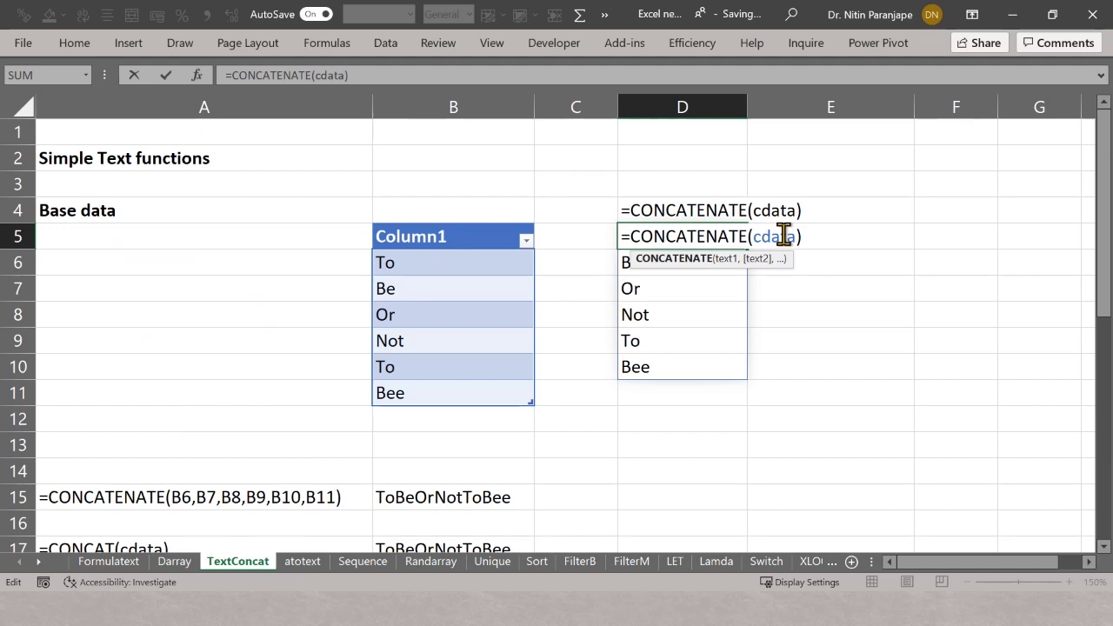
{"action": "key", "text": "Escape"}
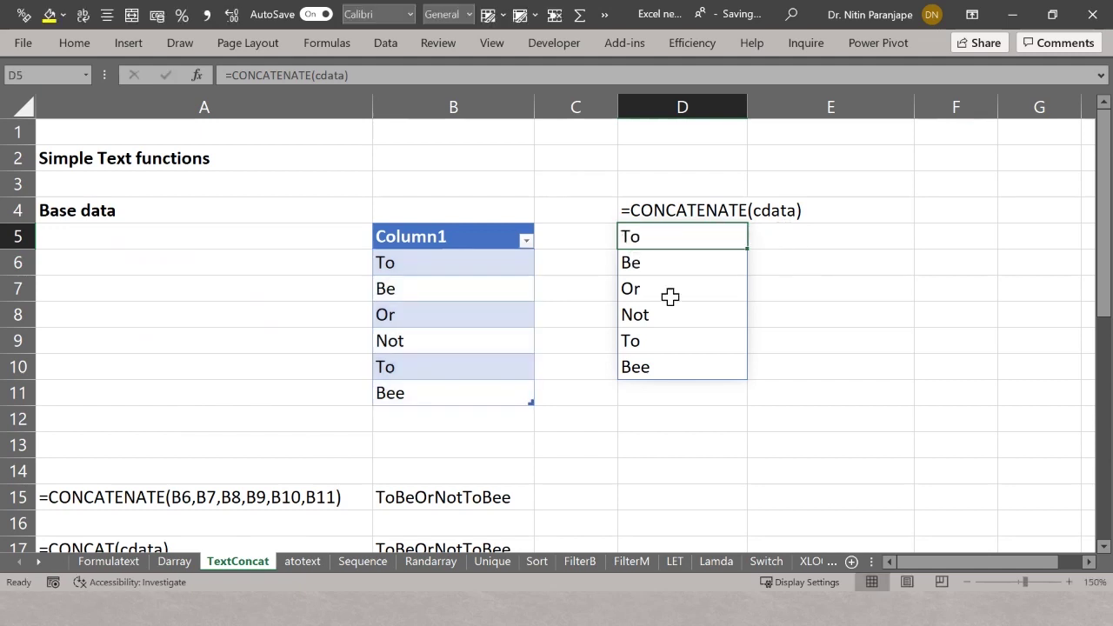
Step: Check the name of the Column1 table and its reference in the D5 formula
{"action": "left_click", "coordinate": [516, 288]}
{"action": "left_click", "coordinate": [961, 45]}
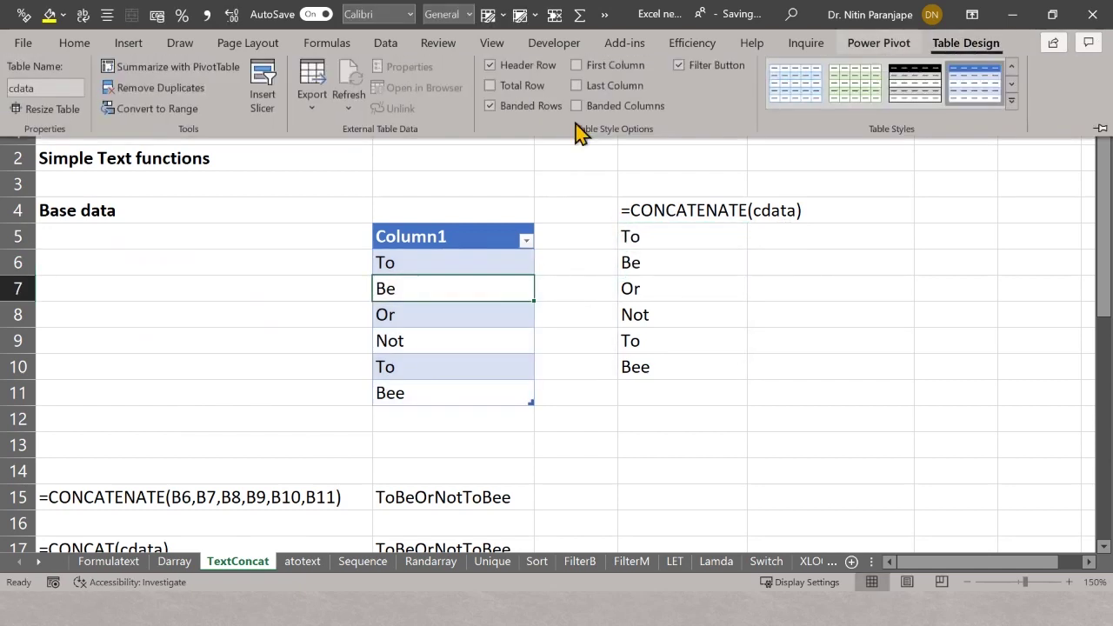
{"action": "left_click", "coordinate": [665, 242]}
{"action": "key", "text": "F2"}
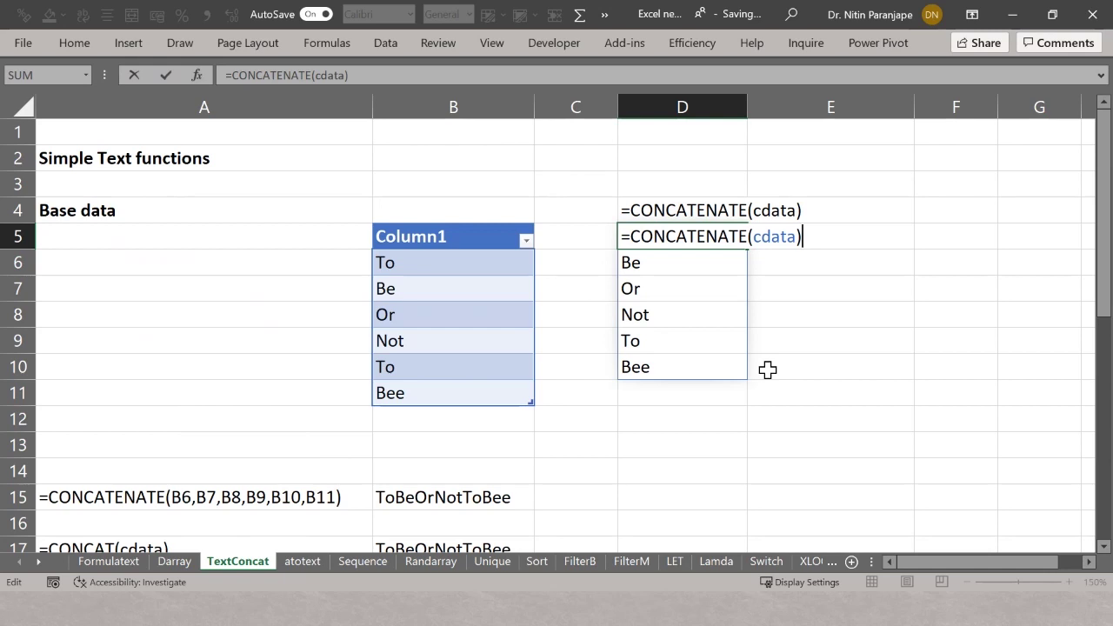
{"action": "key", "text": "ctrl+Return"}
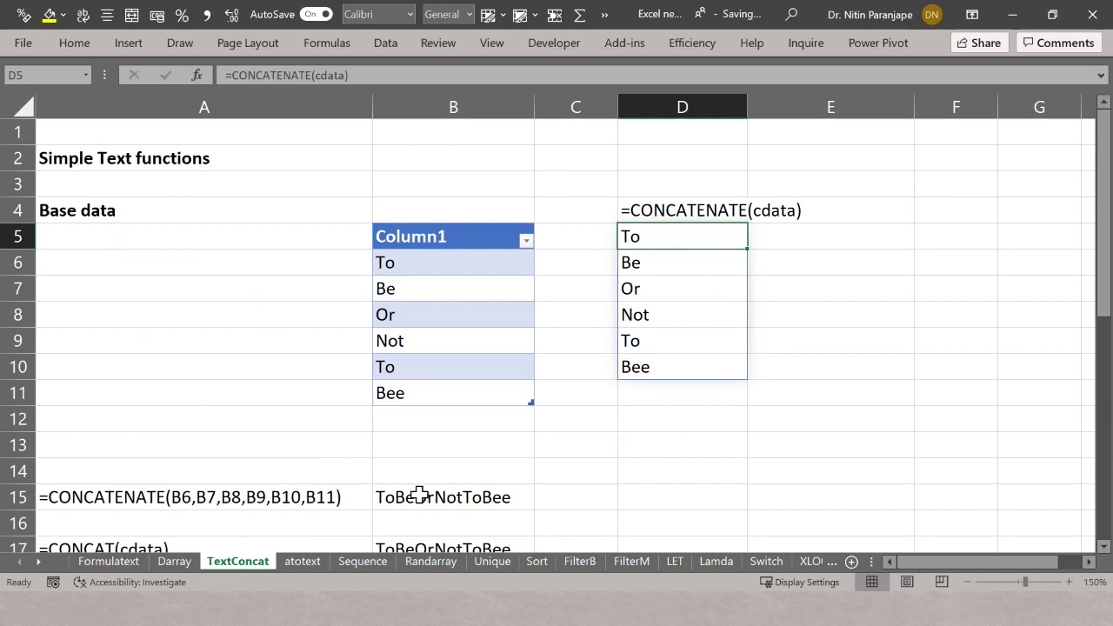
Step: Inspect the individual cell references in the CONCATENATE formula in B15
{"action": "left_click", "coordinate": [445, 498]}
{"action": "key", "text": "F2"}
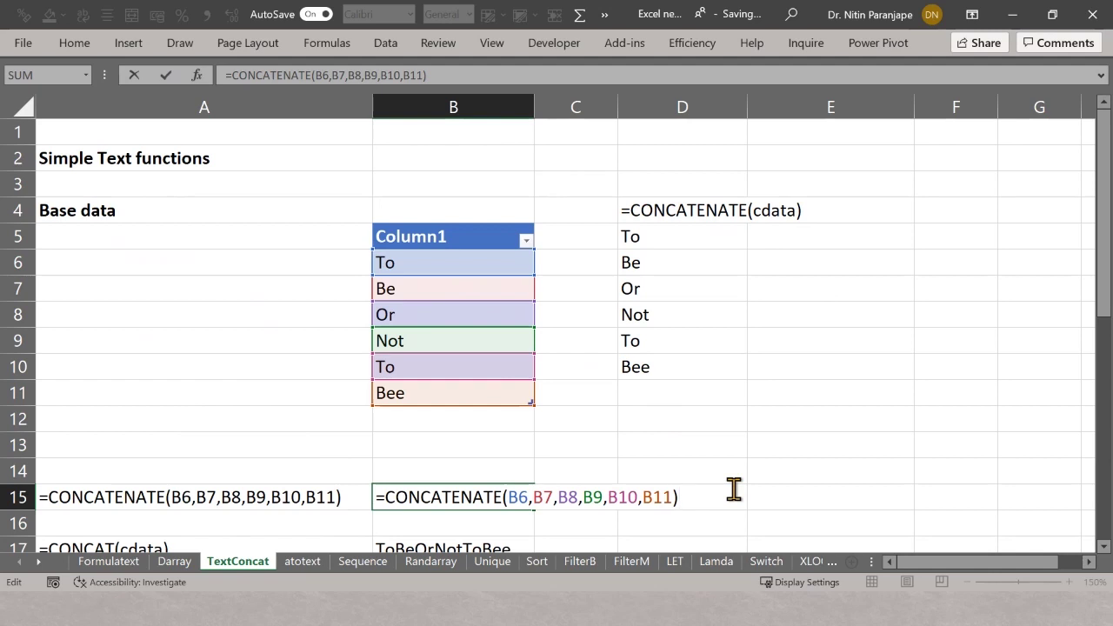
{"action": "key", "text": "ctrl+Return"}
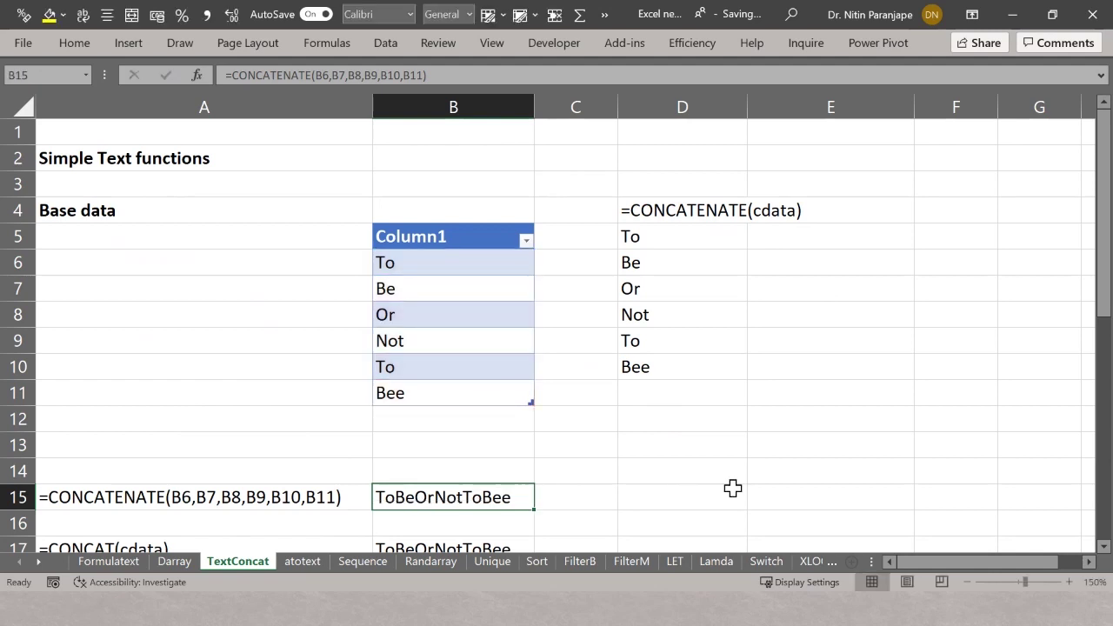
Step: Start a replacement formula =concat in B15 to compare the CONCAT and CONCATENATE function suggestions, and cancel the edit
{"action": "key", "text": "Down"}
{"action": "key", "text": "Up"}
{"action": "key", "text": "F2"}
{"action": "key", "text": "Left"}
{"action": "key", "text": "Home"}
{"action": "key", "text": "shift+End"}
{"action": "type", "text": "="}
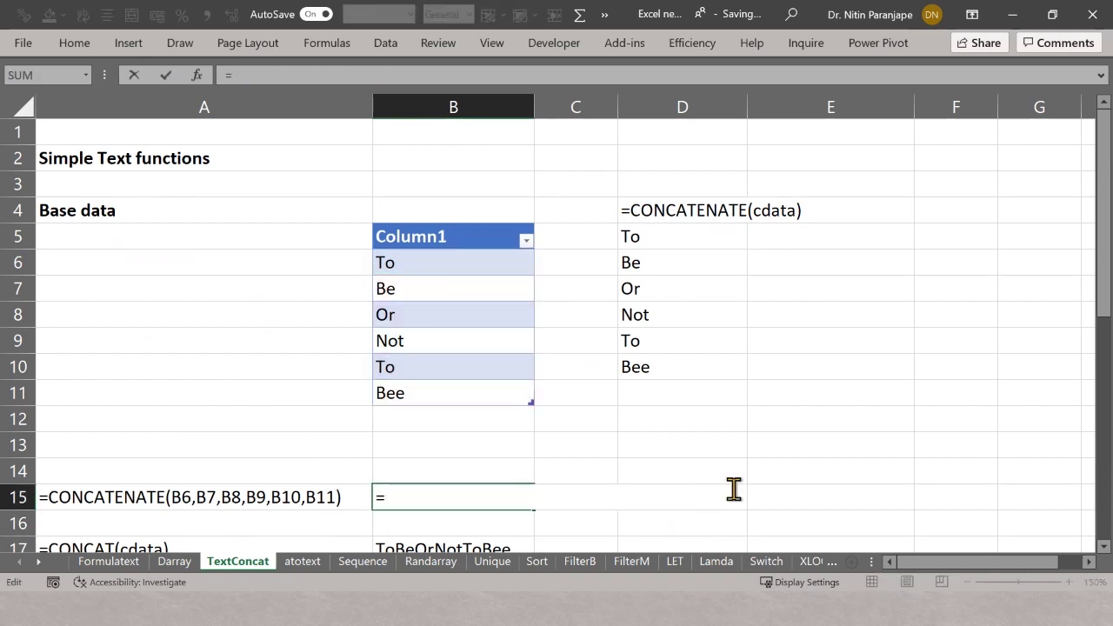
{"action": "type", "text": "concat"}
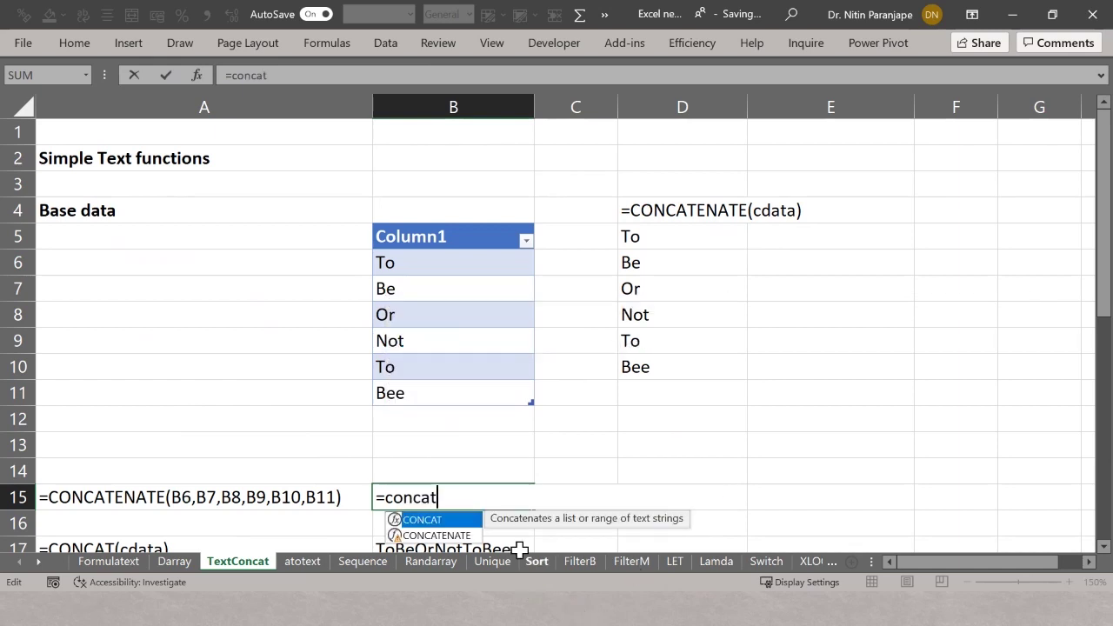
{"action": "scroll", "coordinate": [672, 421], "scroll_direction": "down", "scroll_amount": 2}
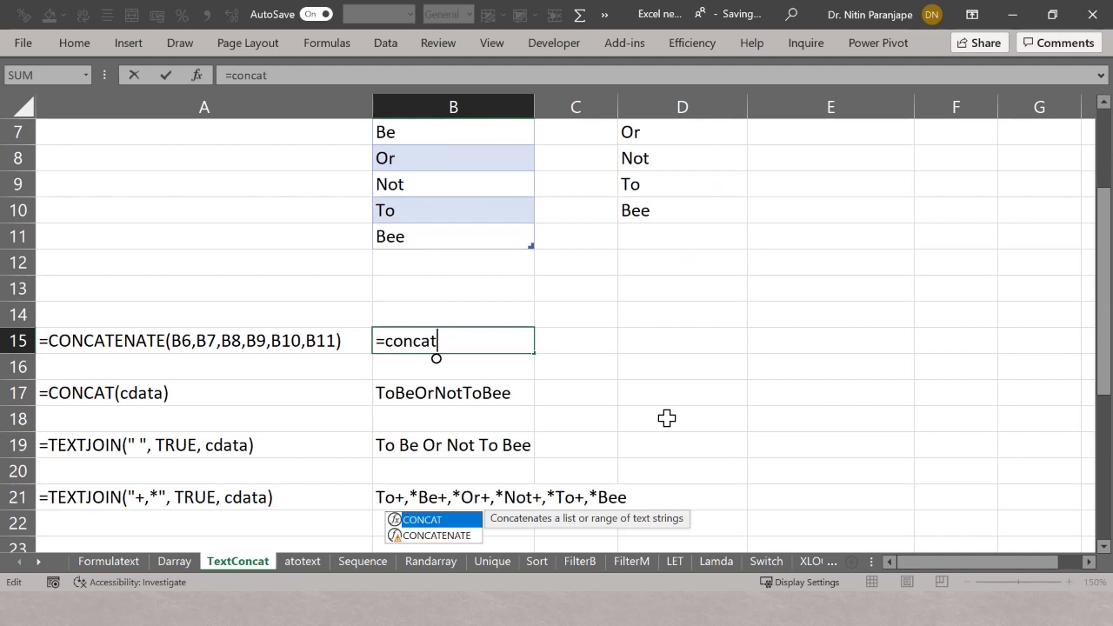
{"action": "key", "text": "BackSpace"}
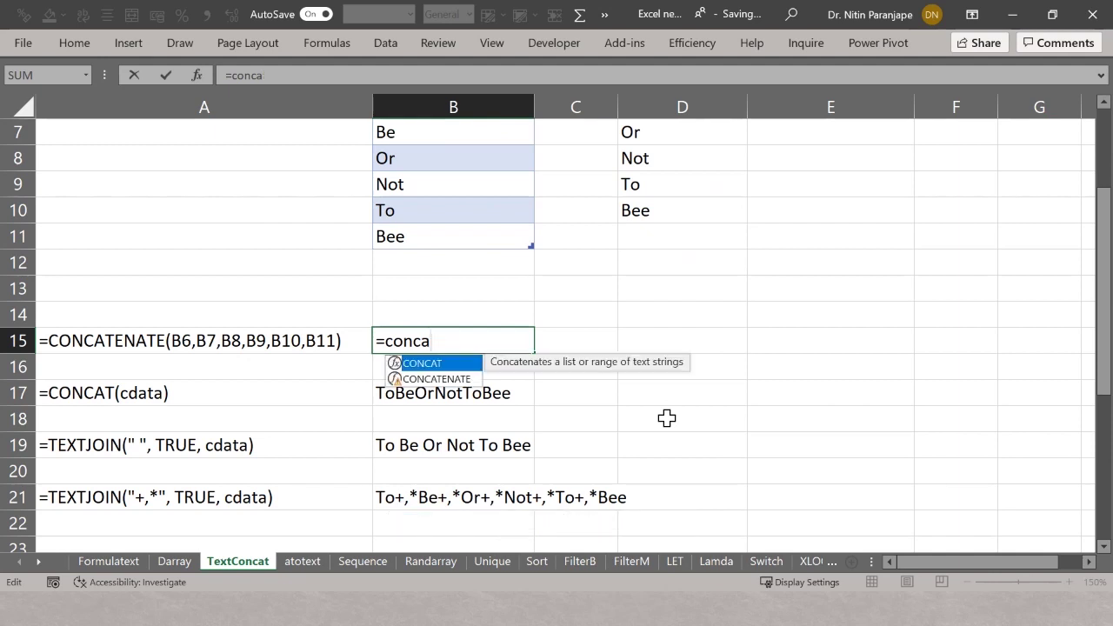
{"action": "left_click", "coordinate": [466, 380]}
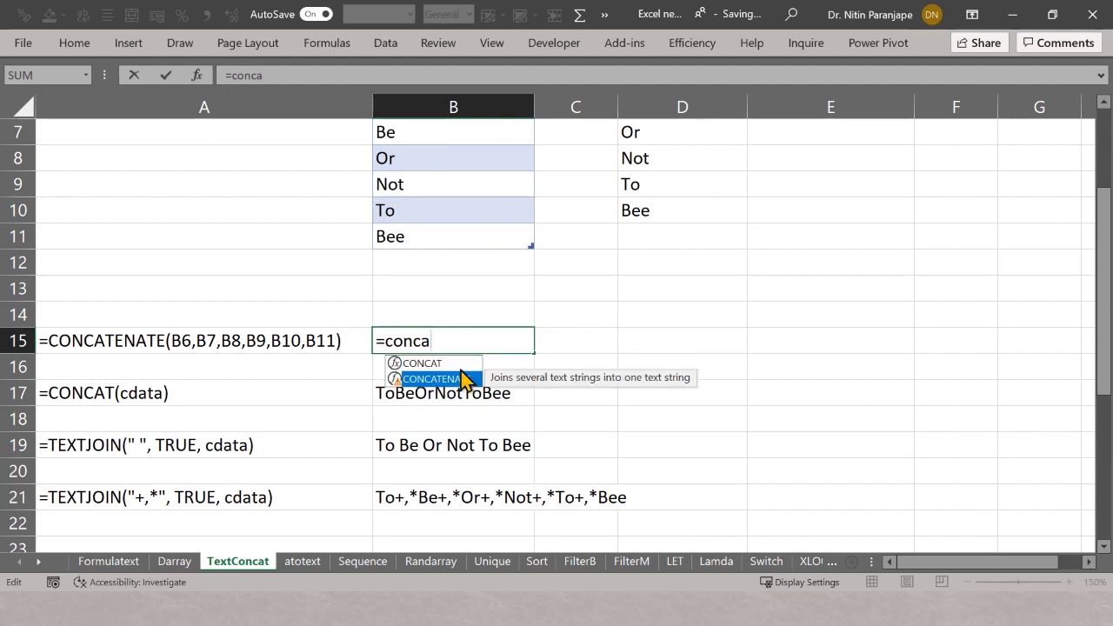
{"action": "key", "text": "Up"}
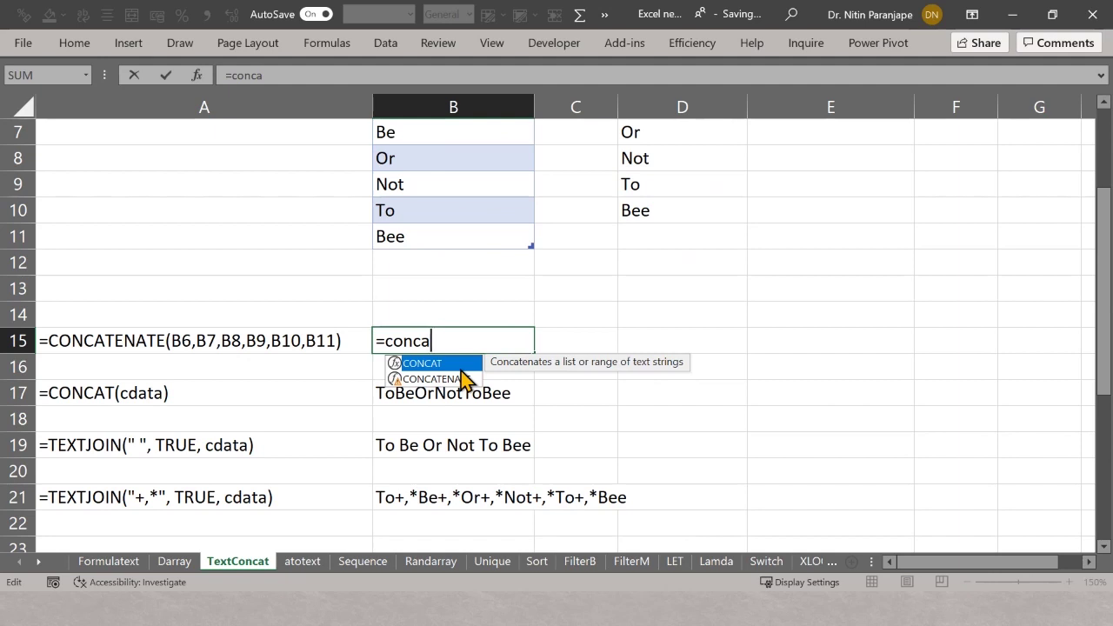
{"action": "key", "text": "Escape"}
{"action": "key", "text": "Escape"}
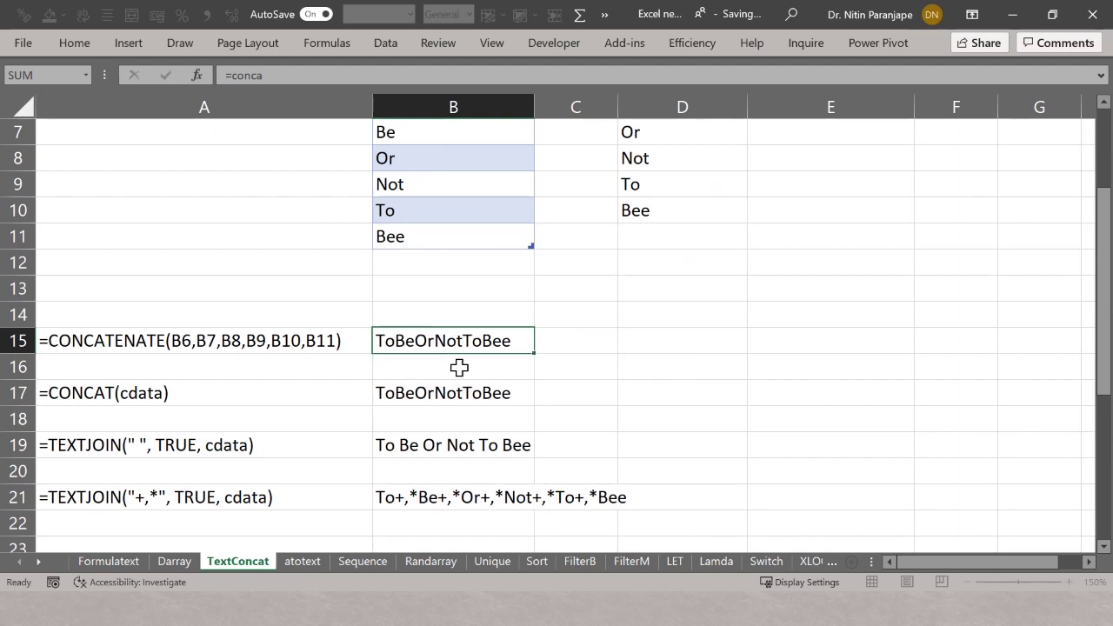
Step: Inspect the table reference in the CONCAT formula in B17
{"action": "key", "text": "Down"}
{"action": "key", "text": "Down"}
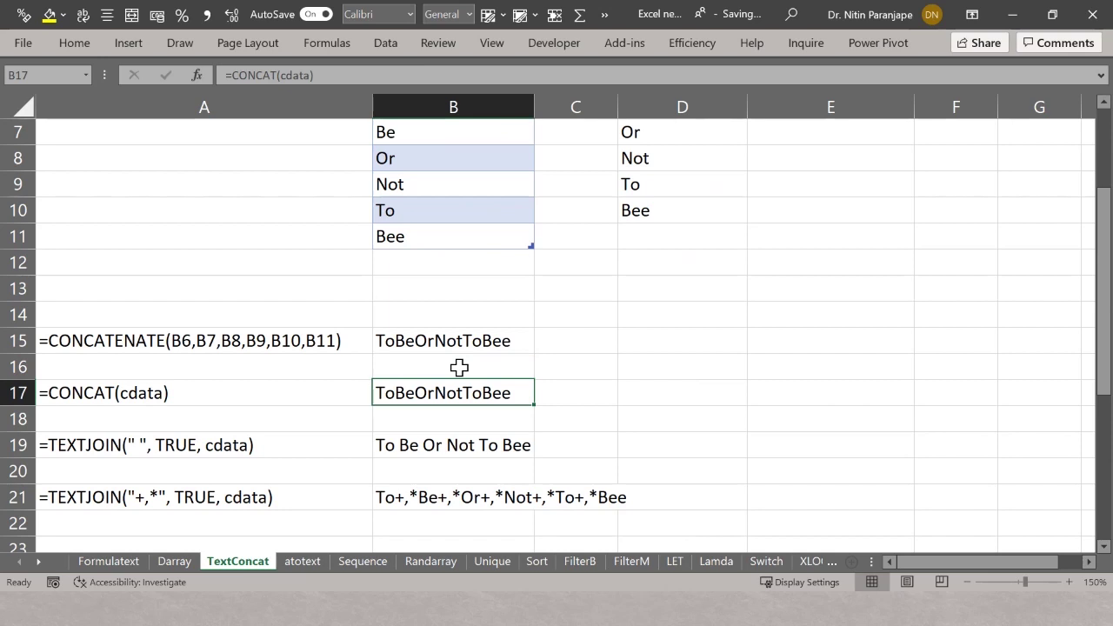
{"action": "key", "text": "F2"}
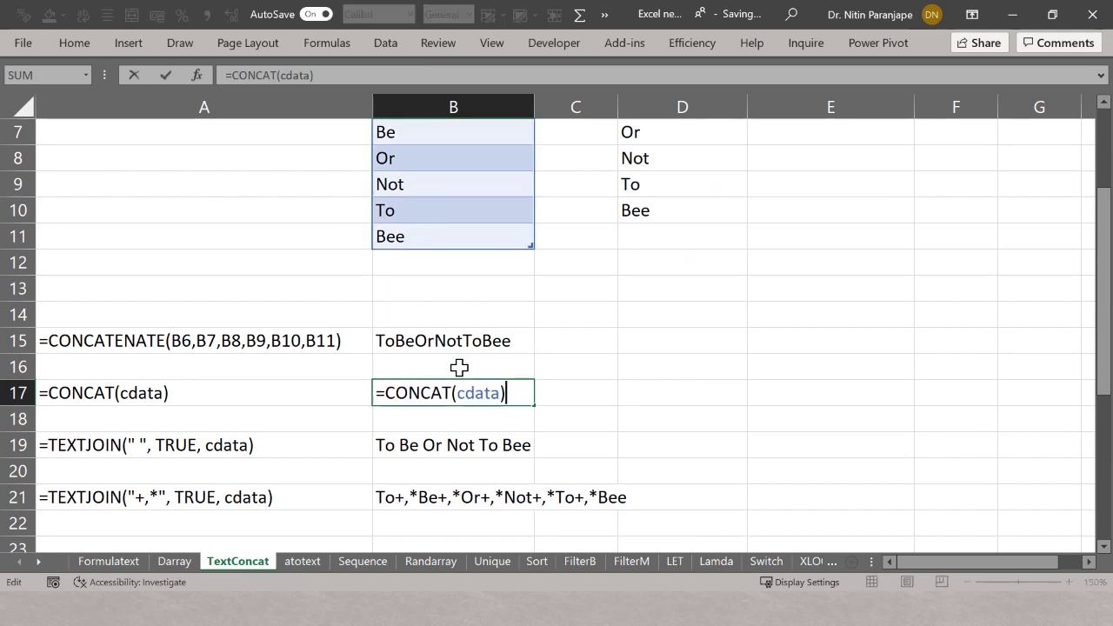
{"action": "key", "text": "Return"}
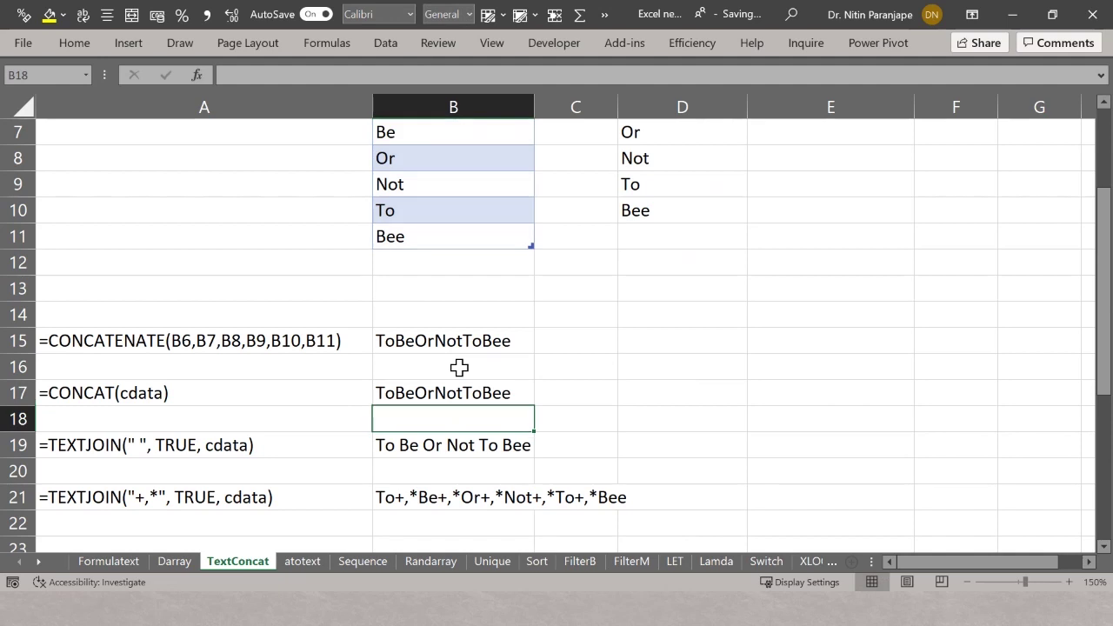
Step: Look at the cell directly below the table, B12, and return to the CONCATENATE formula in B15
{"action": "key", "text": "Up"}
{"action": "key", "text": "Up"}
{"action": "key", "text": "Up"}
{"action": "key", "text": "Up"}
{"action": "key", "text": "Up"}
{"action": "key", "text": "Up"}
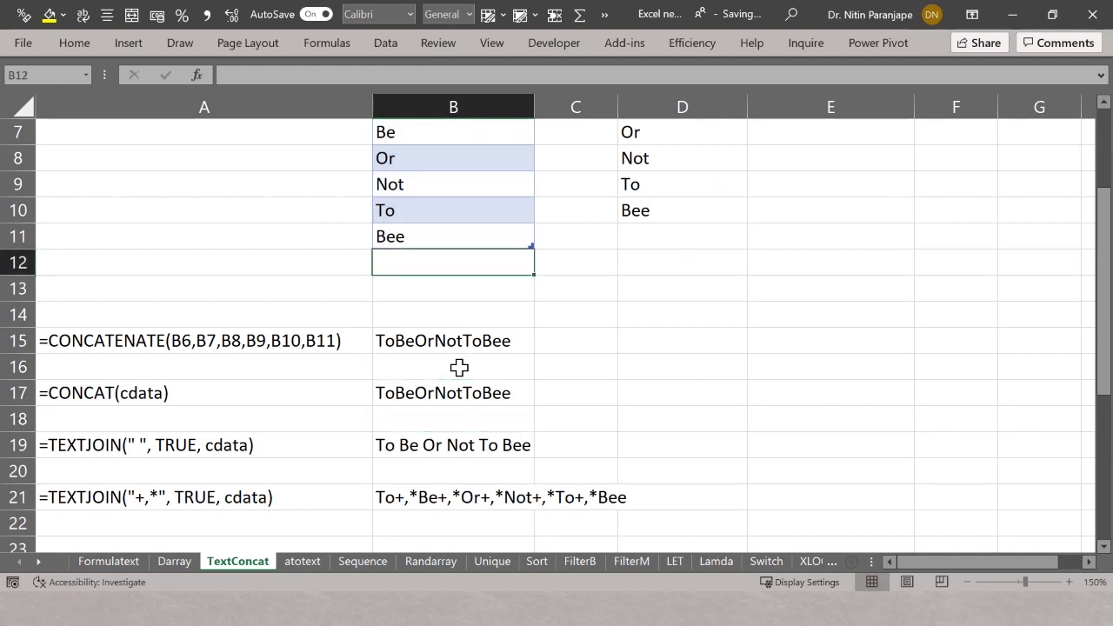
{"action": "key", "text": "Down"}
{"action": "key", "text": "Down"}
{"action": "key", "text": "Down"}
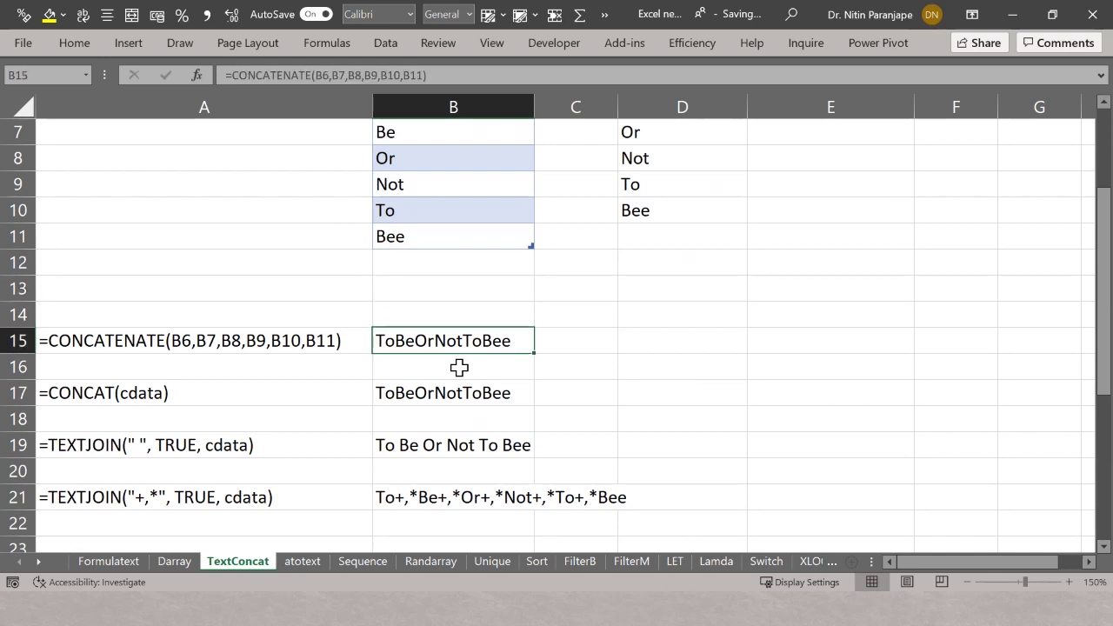
Step: Review the CONCAT formula in B17 and inspect the cell references of the CONCATENATE formula in B15 again
{"action": "key", "text": "Down"}
{"action": "key", "text": "Down"}
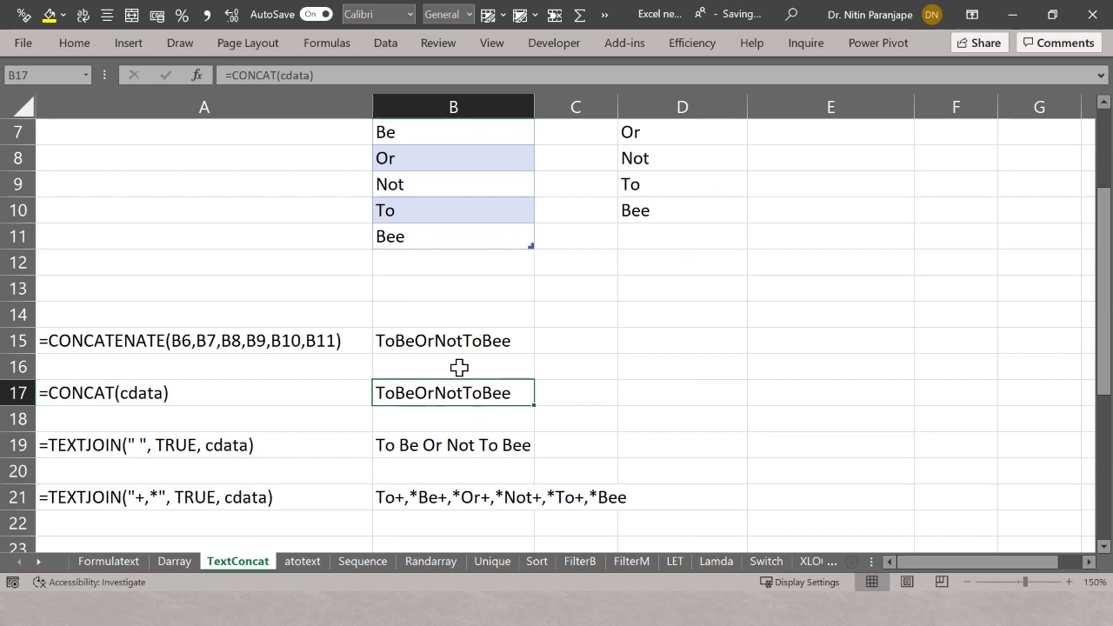
{"action": "key", "text": "Up"}
{"action": "key", "text": "Up"}
{"action": "key", "text": "F2"}
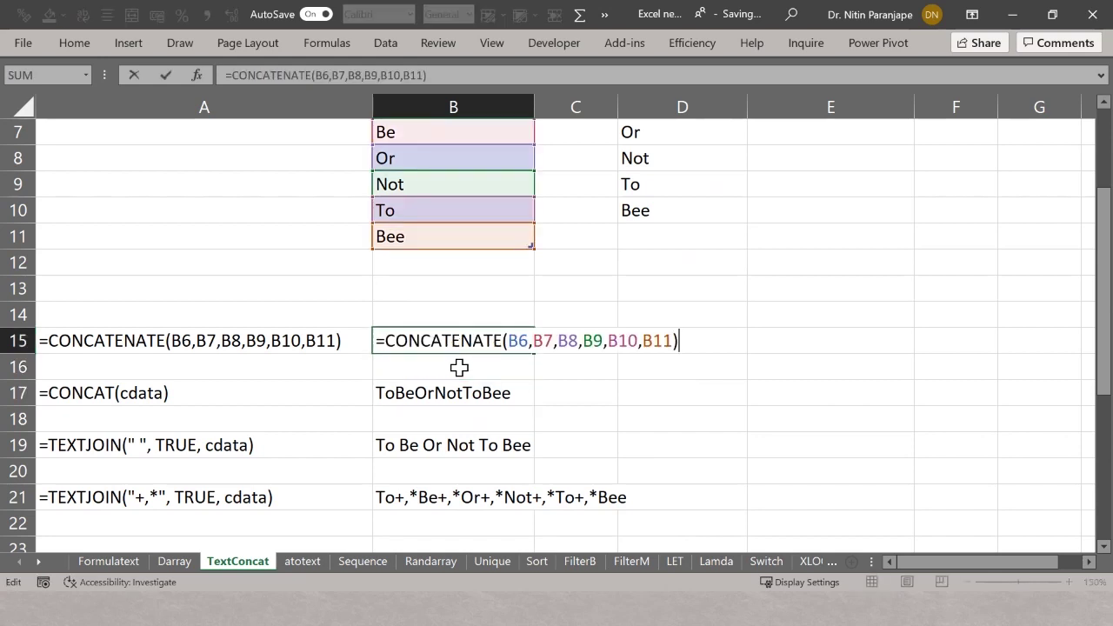
{"action": "key", "text": "Escape"}
Step: Add the word "wow" as a new table row in B12, directly below the last entry
{"action": "key", "text": "Up"}
{"action": "key", "text": "Up"}
{"action": "key", "text": "Up"}
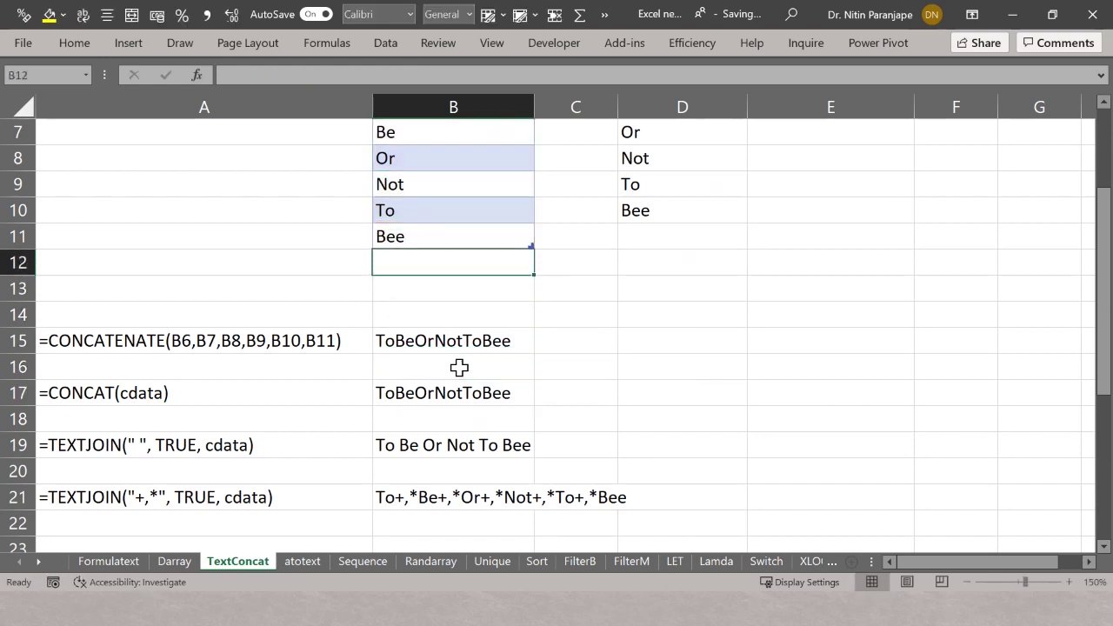
{"action": "type", "text": "wow"}
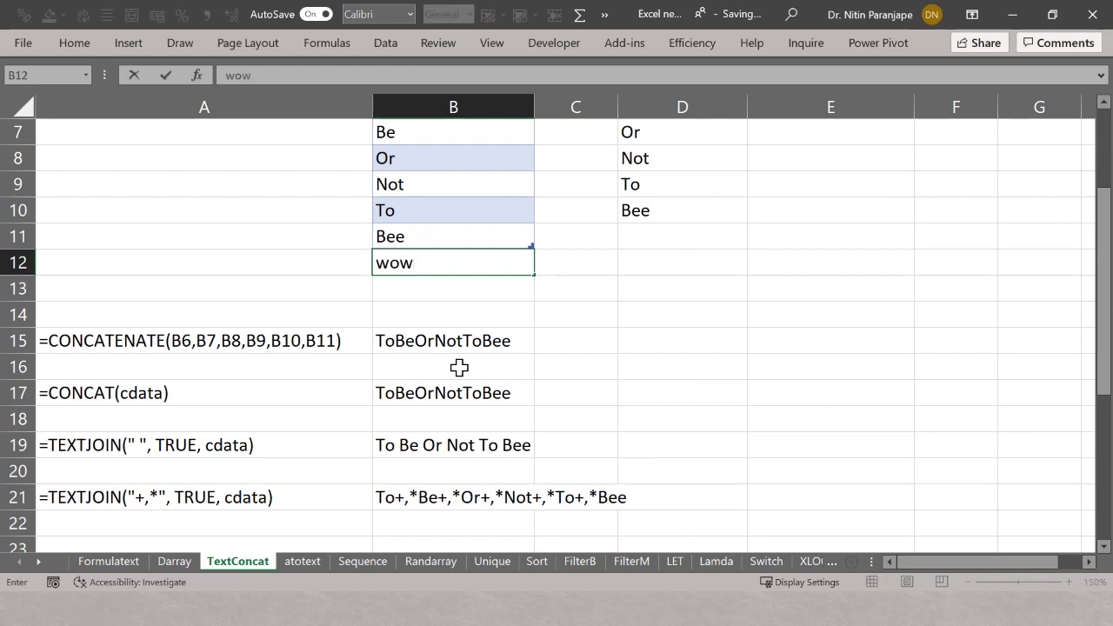
{"action": "key", "text": "Return"}
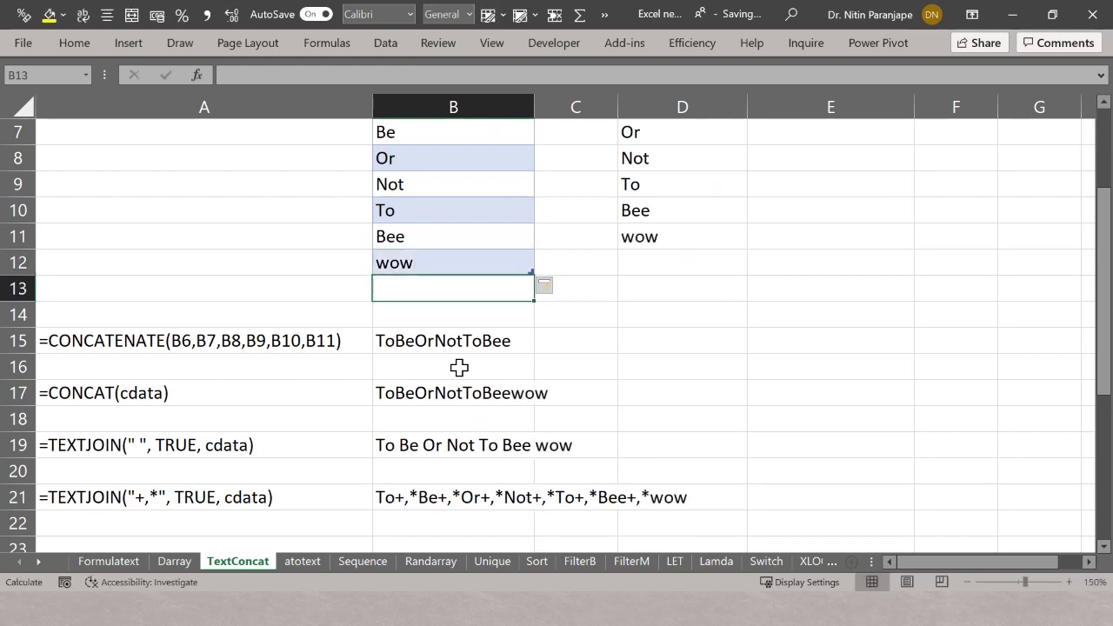
Step: Compare the references in the CONCATENATE formula in B15 with the extended table reference in the CONCAT formula in B17
{"action": "key", "text": "Down"}
{"action": "key", "text": "Down"}
{"action": "key", "text": "F2"}
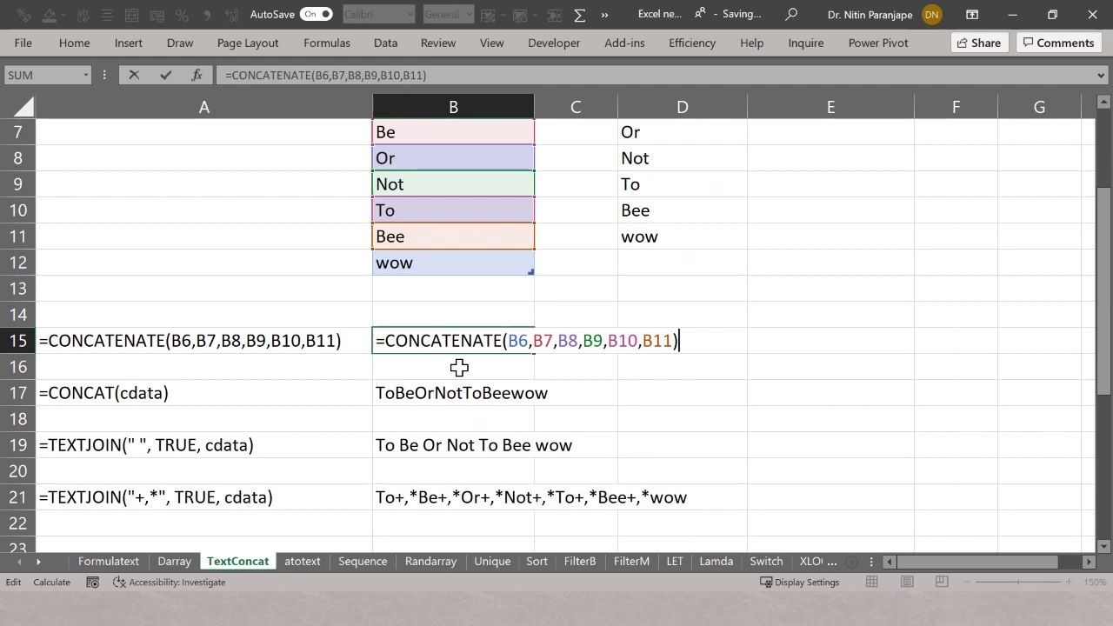
{"action": "key", "text": "Escape"}
{"action": "key", "text": "Down"}
{"action": "key", "text": "Down"}
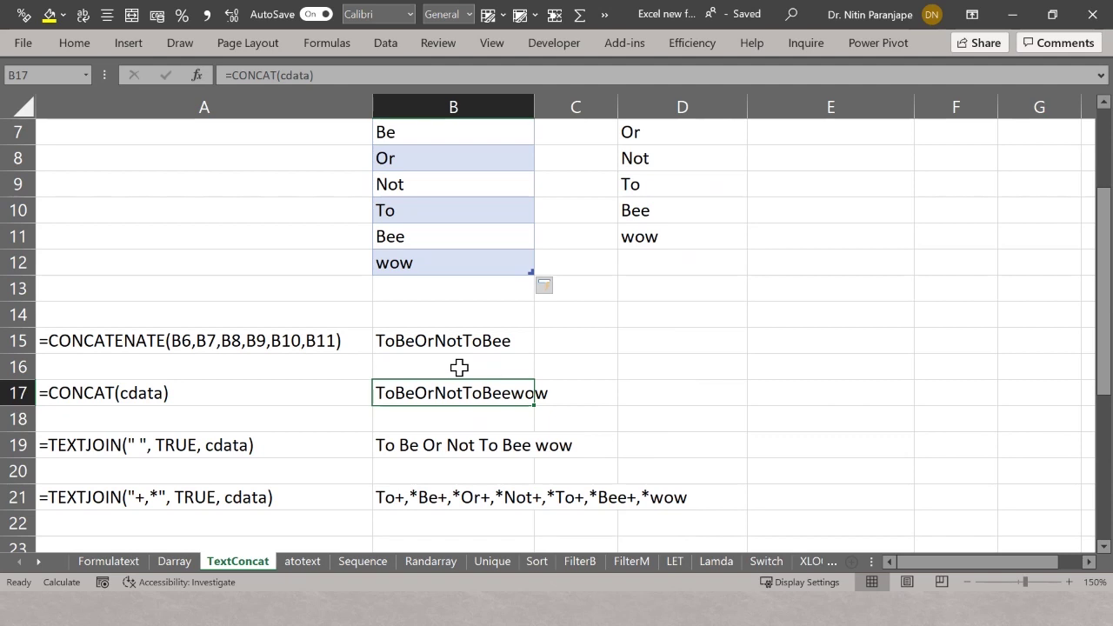
{"action": "key", "text": "F2"}
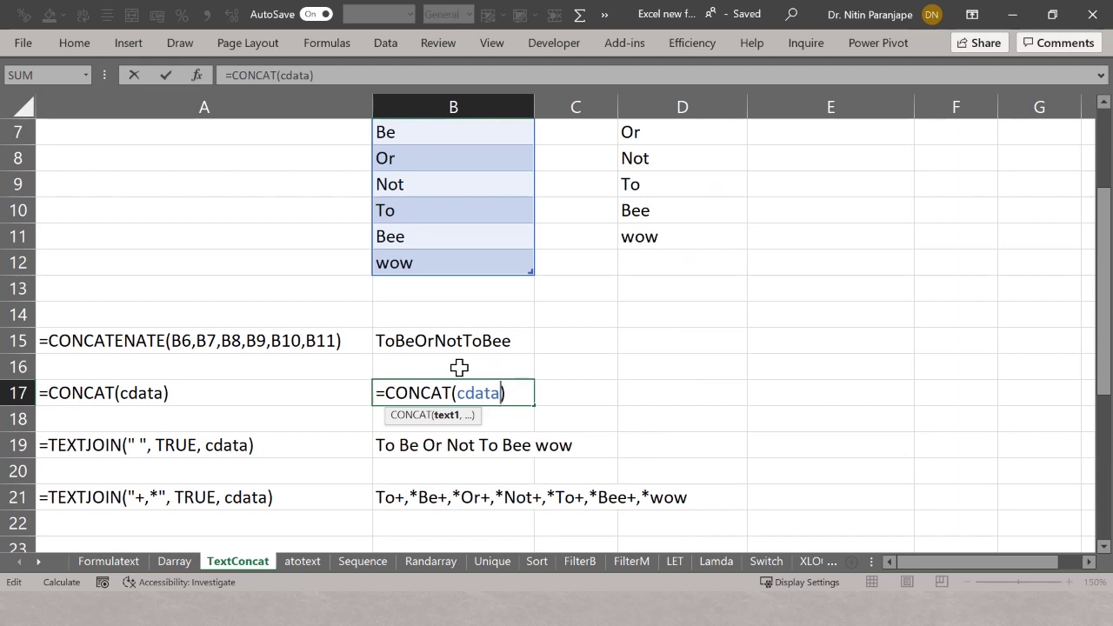
{"action": "key", "text": "ctrl+Return"}
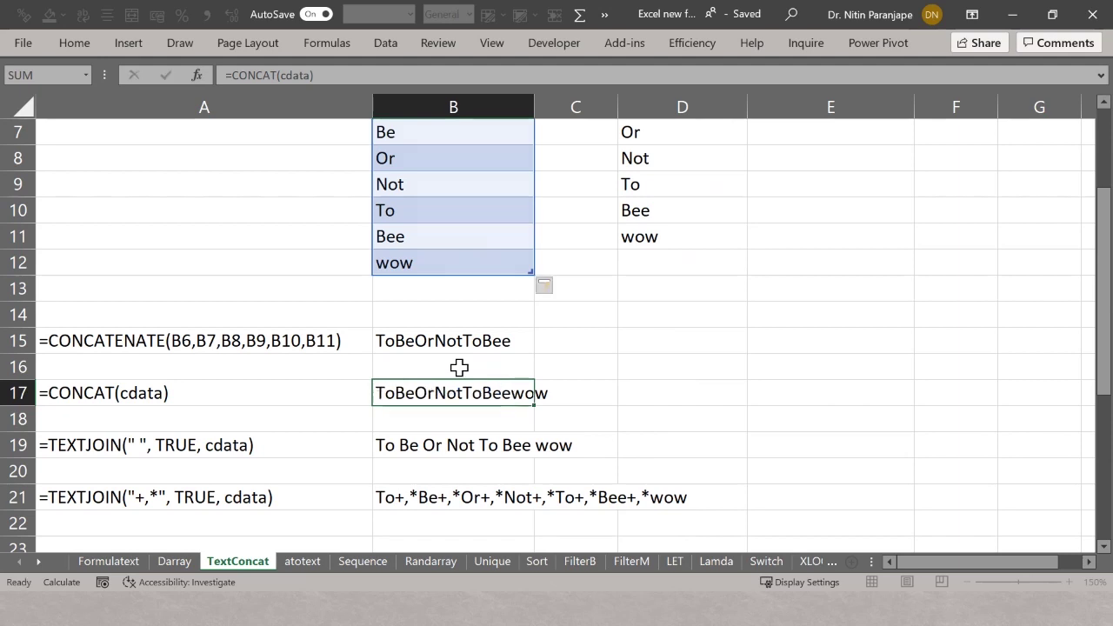
Step: Examine the delimiter, ignore_empty and text1 arguments of the TEXTJOIN formula in B19, leaving the formula as it is
{"action": "key", "text": "Down"}
{"action": "key", "text": "Down"}
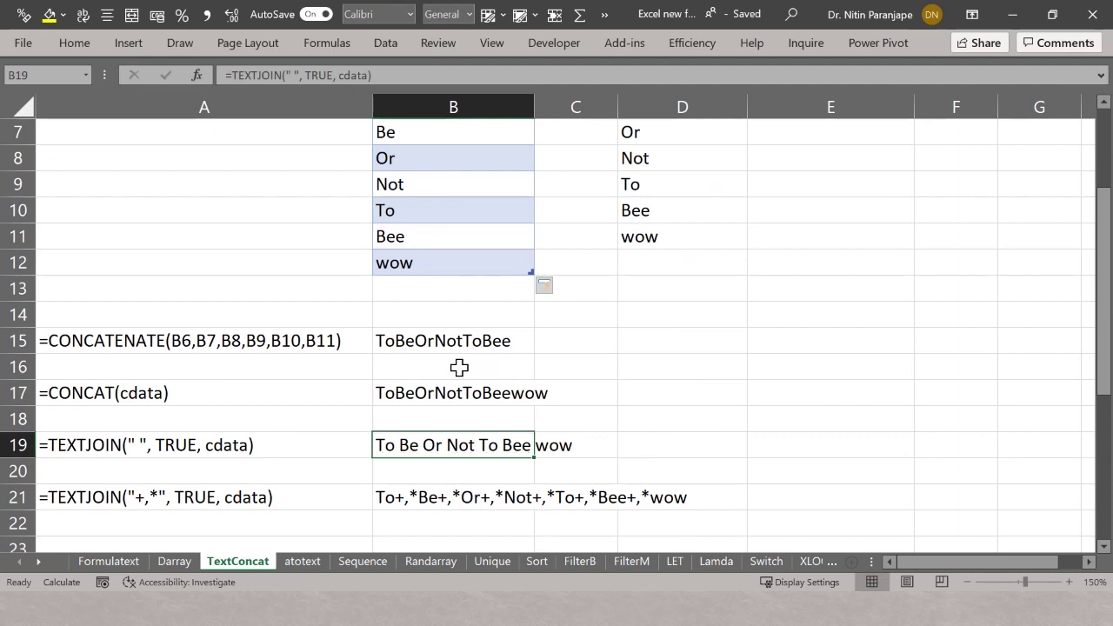
{"action": "key", "text": "F2"}
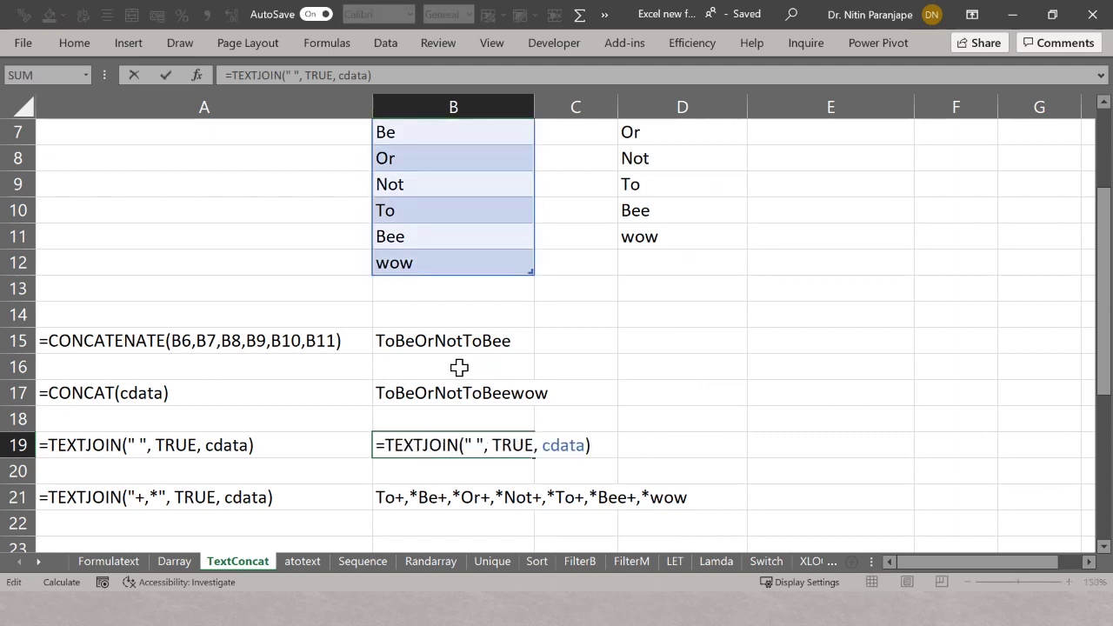
{"action": "key", "text": "Left"}
{"action": "key", "text": "Left"}
{"action": "key", "text": "Left"}
{"action": "key", "text": "Left"}
{"action": "key", "text": "Left"}
{"action": "key", "text": "Left"}
{"action": "key", "text": "Left"}
{"action": "key", "text": "Left"}
{"action": "key", "text": "Left"}
{"action": "key", "text": "Left"}
{"action": "key", "text": "Left"}
{"action": "key", "text": "Left"}
{"action": "key", "text": "Left"}
{"action": "key", "text": "Left"}
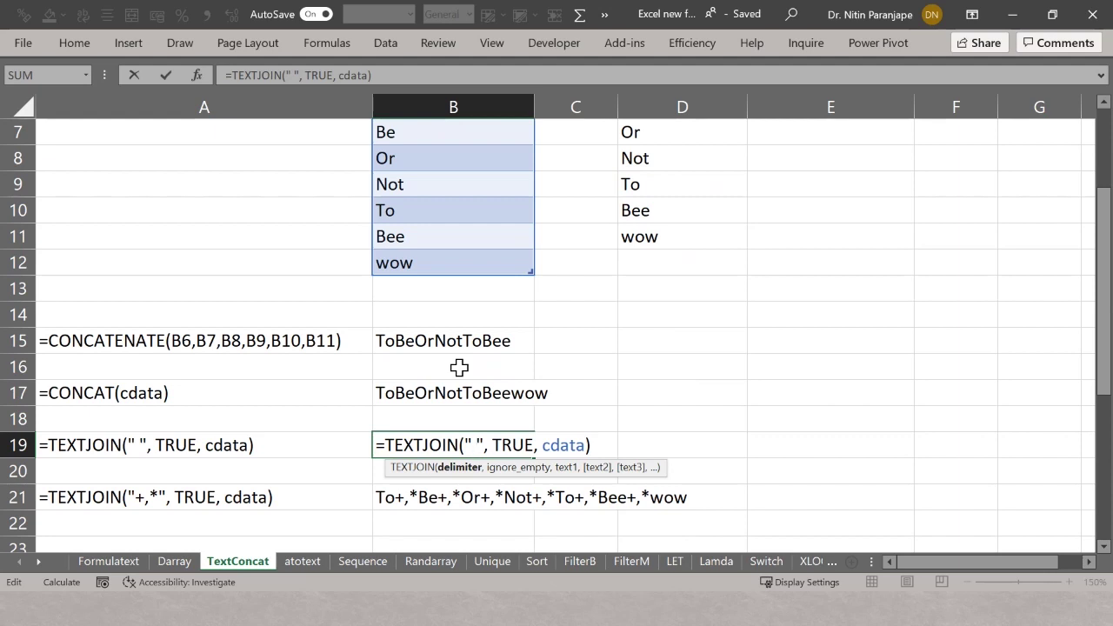
{"action": "scroll", "coordinate": [613, 391], "scroll_direction": "down", "scroll_amount": 2}
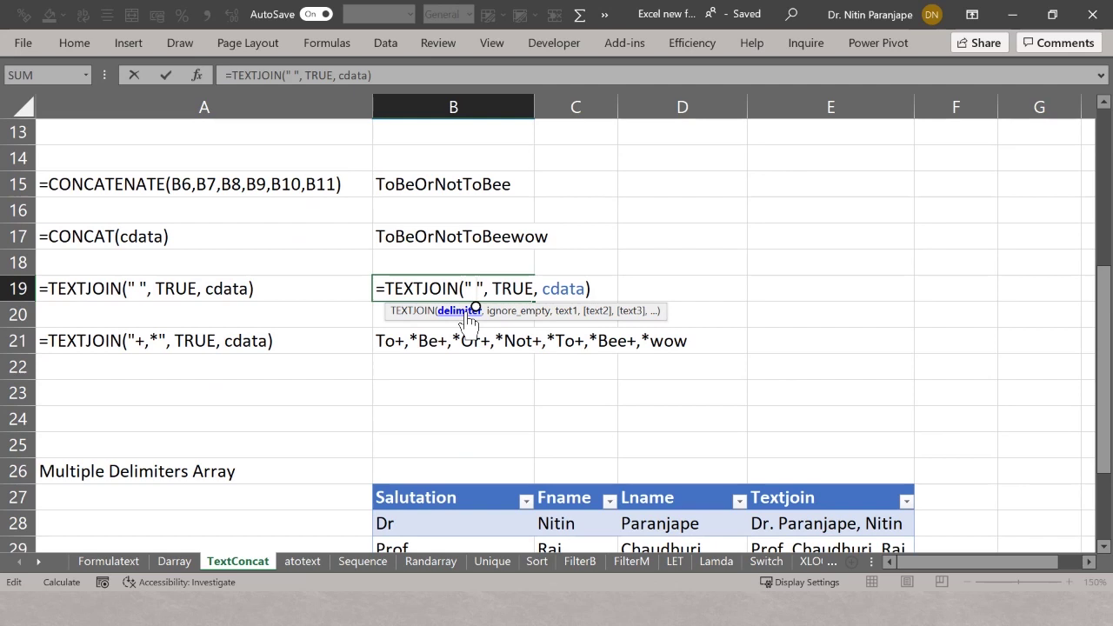
{"action": "left_click", "coordinate": [523, 288]}
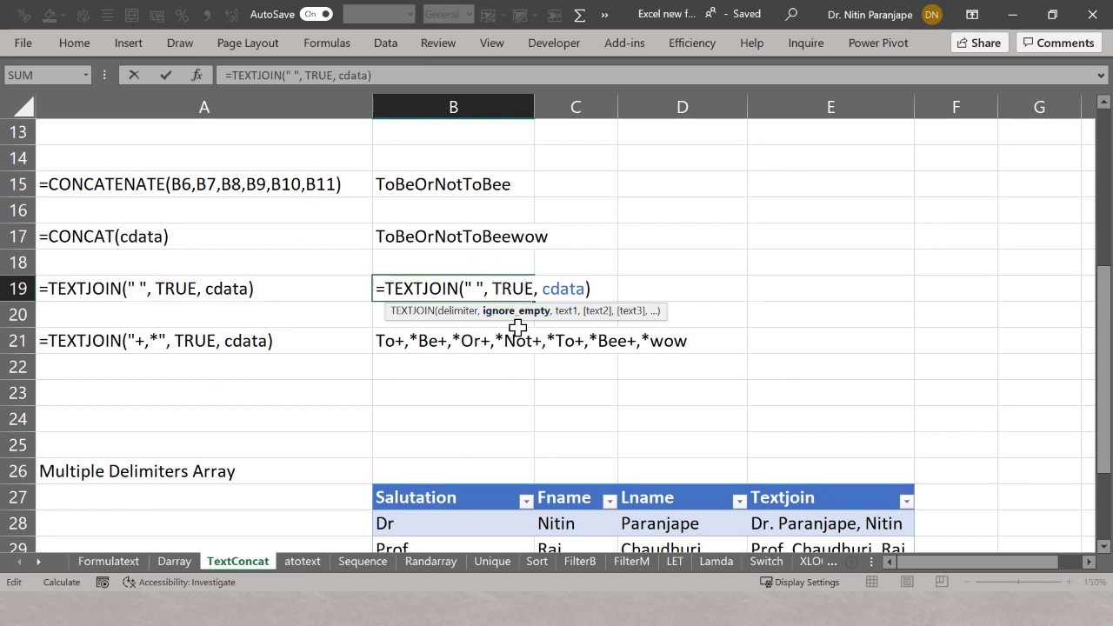
{"action": "key", "text": "Right"}
{"action": "key", "text": "Right"}
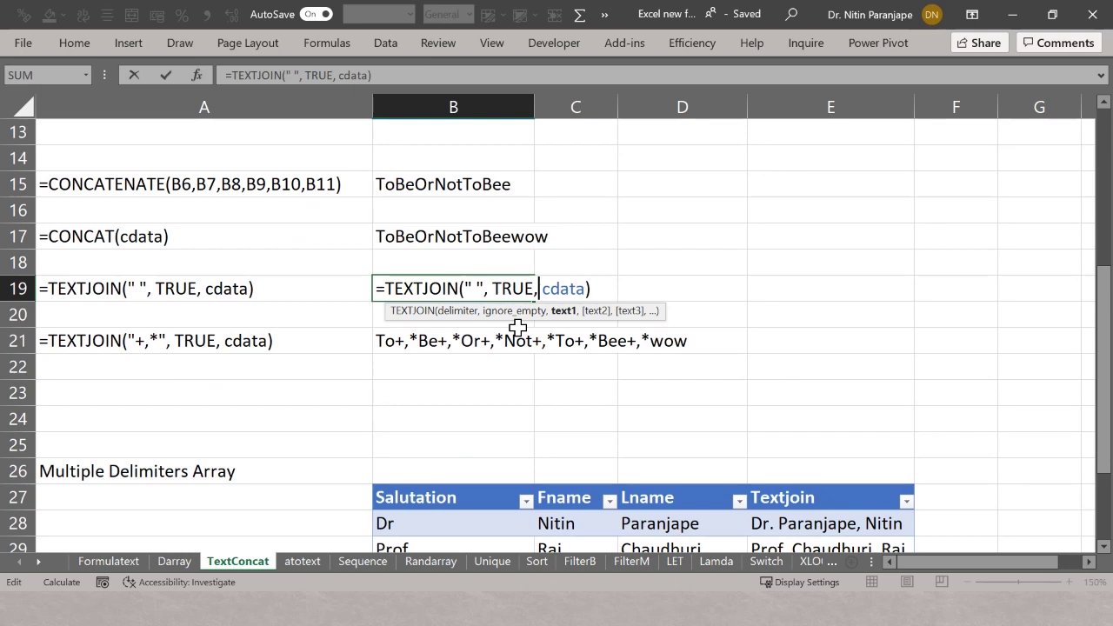
{"action": "key", "text": "Return"}
{"action": "key", "text": "Up"}
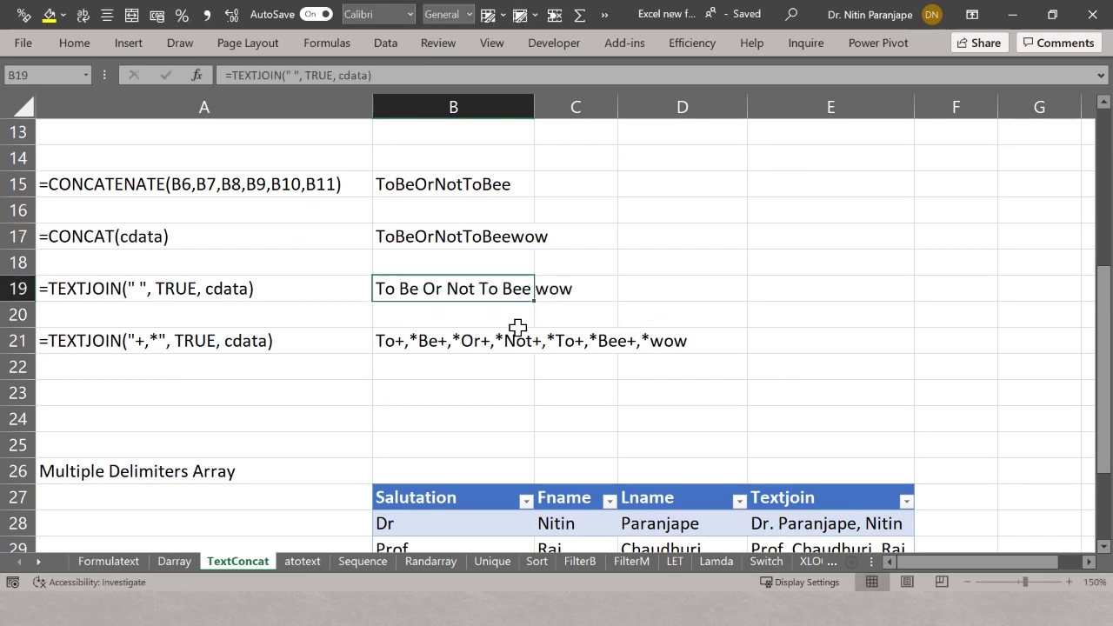
{"action": "key", "text": "F2"}
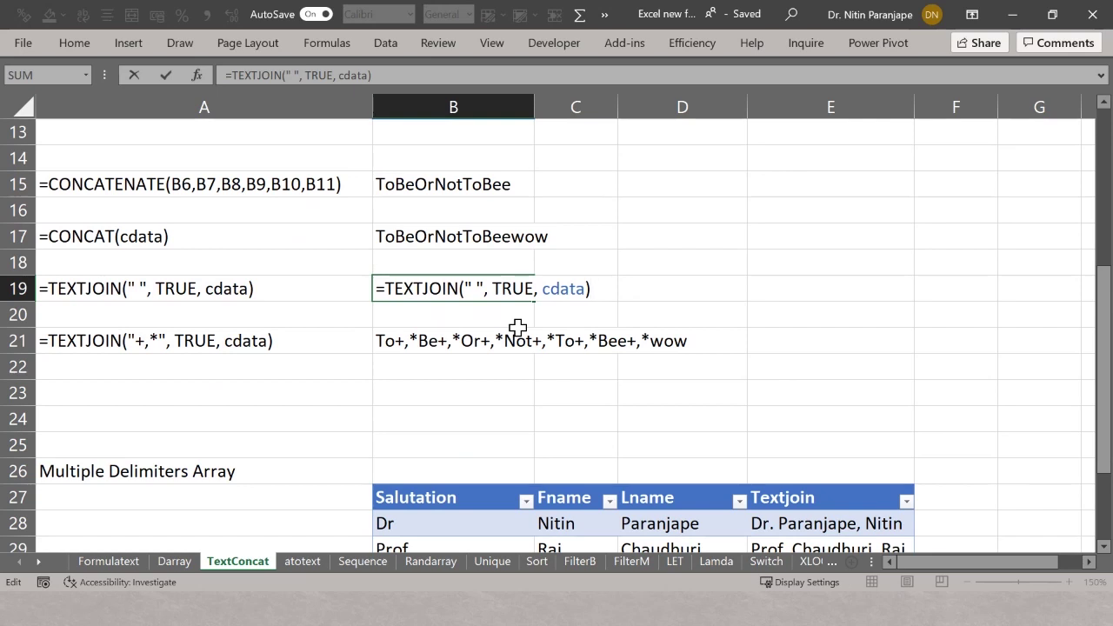
{"action": "key", "text": "Escape"}
Step: Change the delimiter in the TEXTJOIN formula in B21 to "+=@"
{"action": "key", "text": "Down"}
{"action": "key", "text": "Down"}
{"action": "key", "text": "F2"}
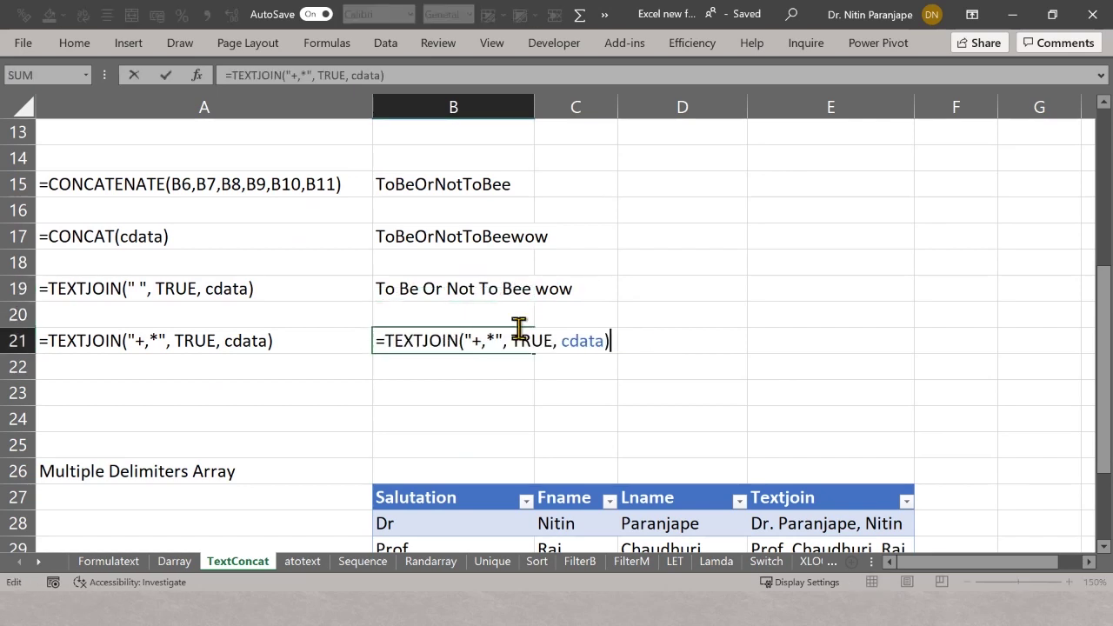
{"action": "key", "text": "Left"}
{"action": "key", "text": "Left"}
{"action": "key", "text": "Left"}
{"action": "key", "text": "Left"}
{"action": "key", "text": "Left"}
{"action": "key", "text": "Left"}
{"action": "key", "text": "Left"}
{"action": "key", "text": "Left"}
{"action": "key", "text": "Left"}
{"action": "key", "text": "Left"}
{"action": "key", "text": "Left"}
{"action": "key", "text": "Left"}
{"action": "key", "text": "Left"}
{"action": "key", "text": "Left"}
{"action": "key", "text": "Left"}
{"action": "key", "text": "Left"}
{"action": "key", "text": "Left"}
{"action": "key", "text": "Right"}
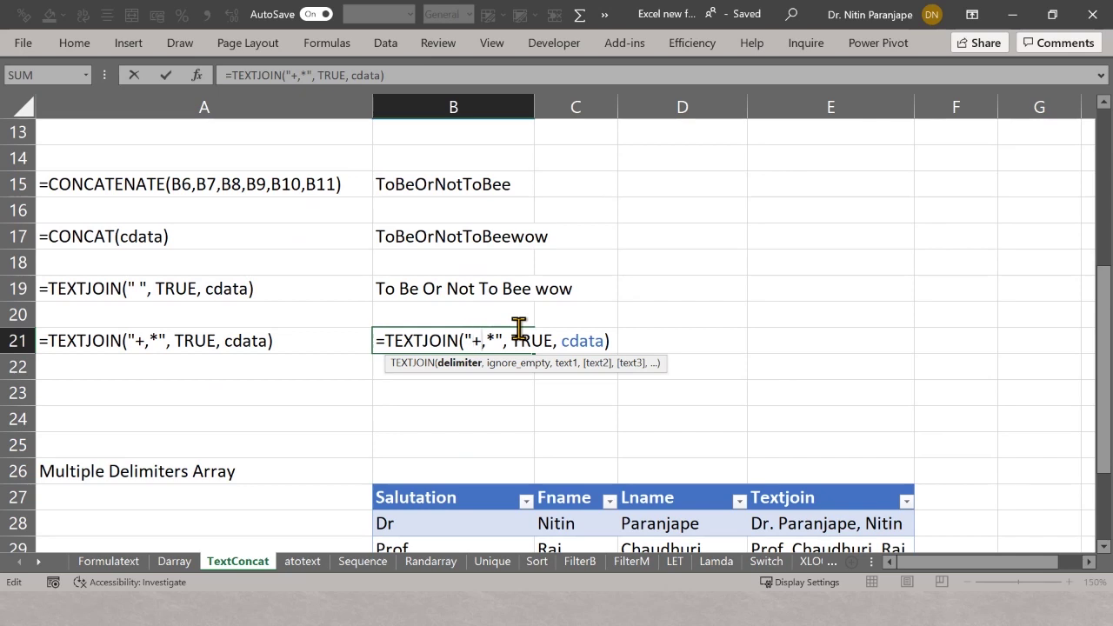
{"action": "key", "text": "Delete"}
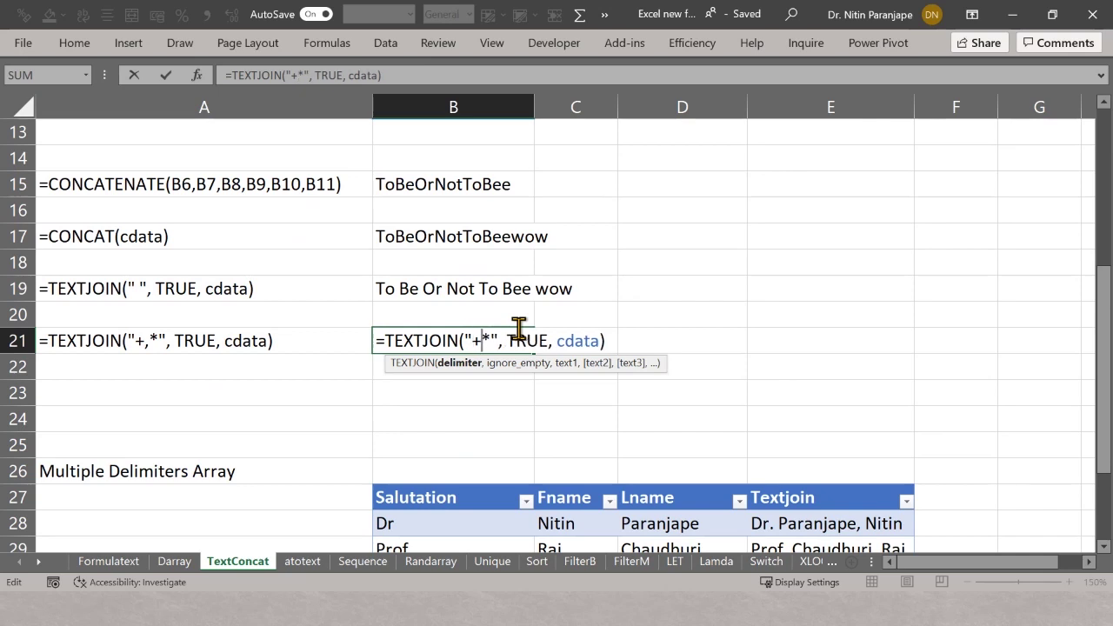
{"action": "type", "text": "="}
{"action": "key", "text": "Delete"}
{"action": "type", "text": "@"}
{"action": "key", "text": "Return"}
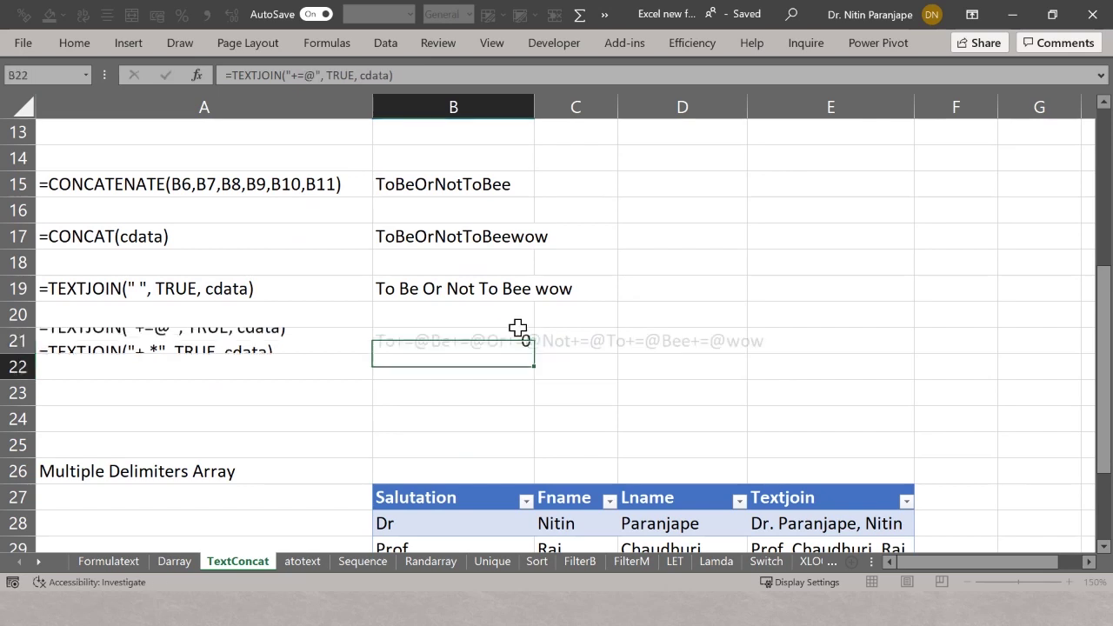
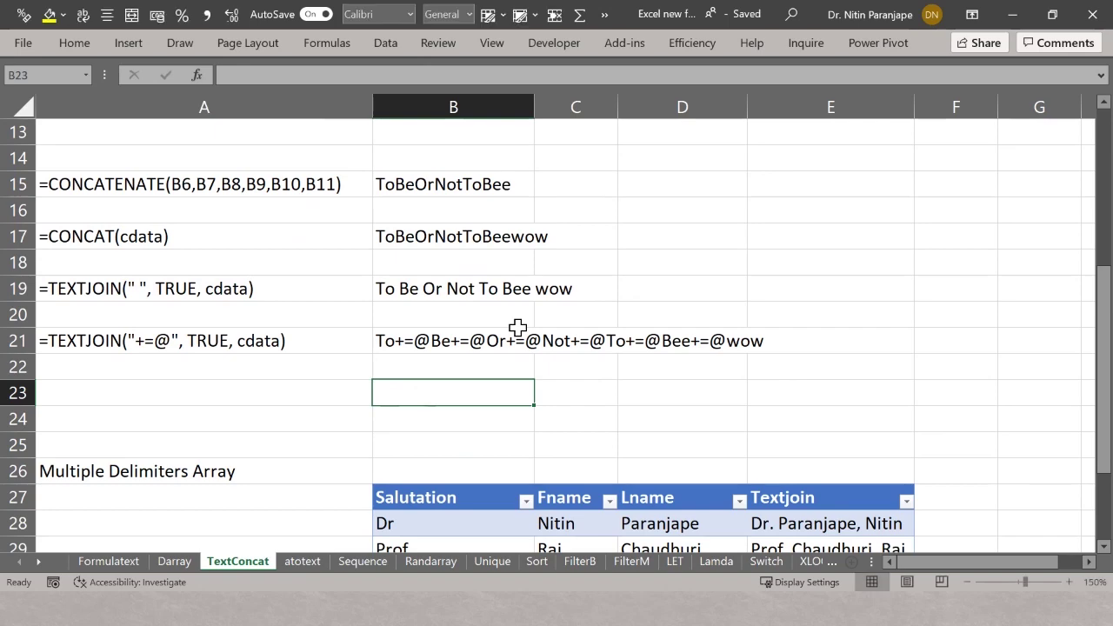
Step: Examine the first record of the Multiple Delimiters Array table, including its salutation, name fields and the TEXTJOIN formula in E28
{"action": "key", "text": "Down"}
{"action": "key", "text": "Down"}
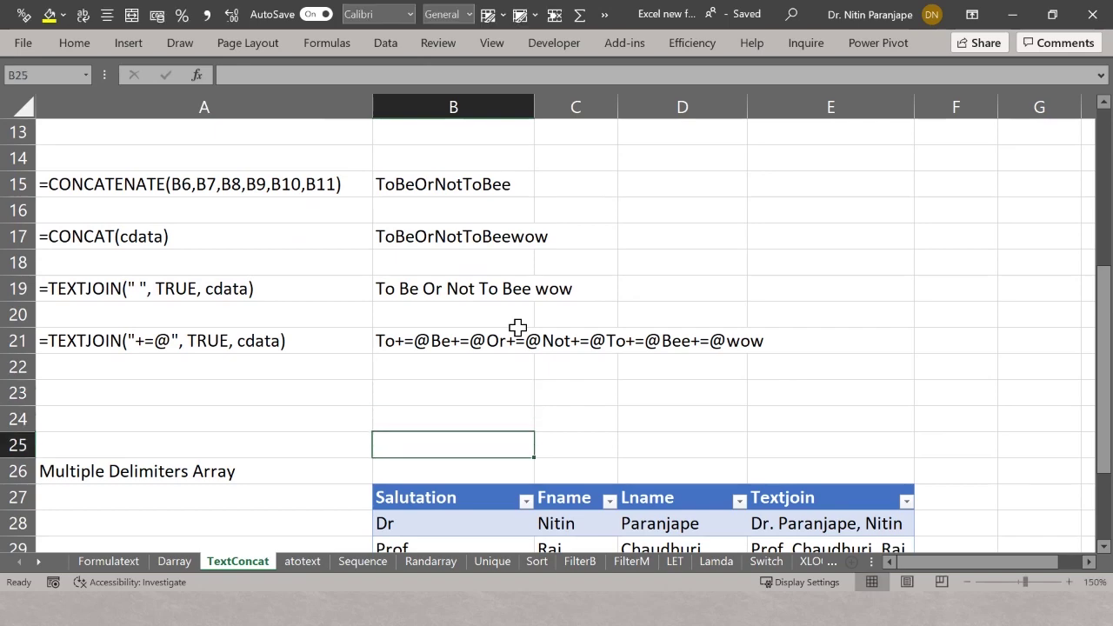
{"action": "key", "text": "Down"}
{"action": "key", "text": "Down"}
{"action": "key", "text": "Down"}
{"action": "key", "text": "Down"}
{"action": "key", "text": "Down"}
{"action": "key", "text": "Down"}
{"action": "key", "text": "Down"}
{"action": "key", "text": "Down"}
{"action": "key", "text": "Down"}
{"action": "key", "text": "Down"}
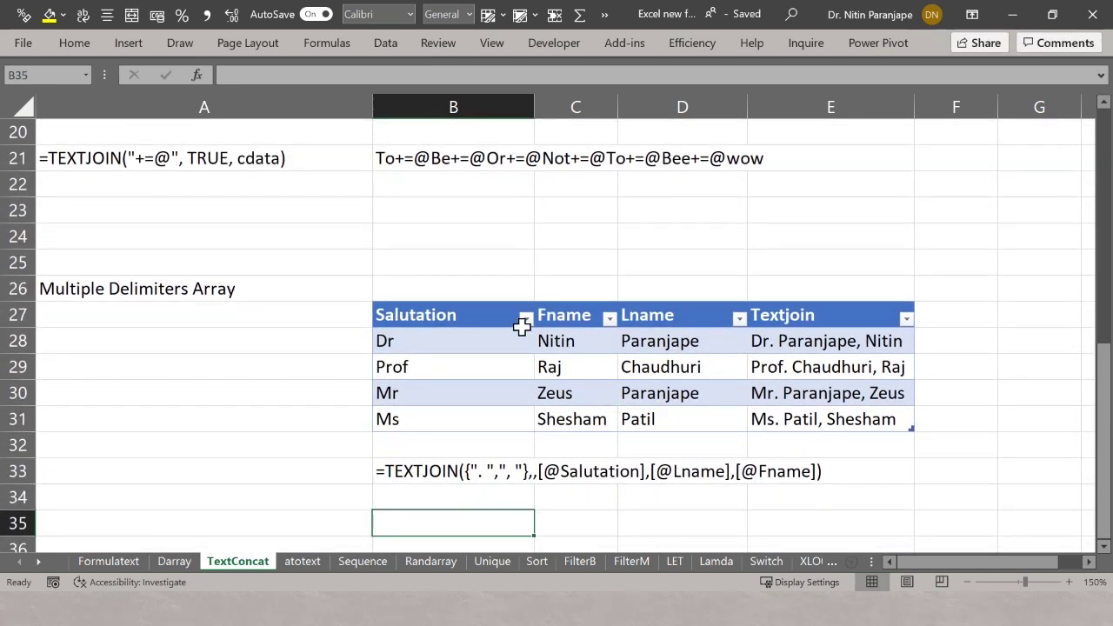
{"action": "left_click", "coordinate": [437, 336]}
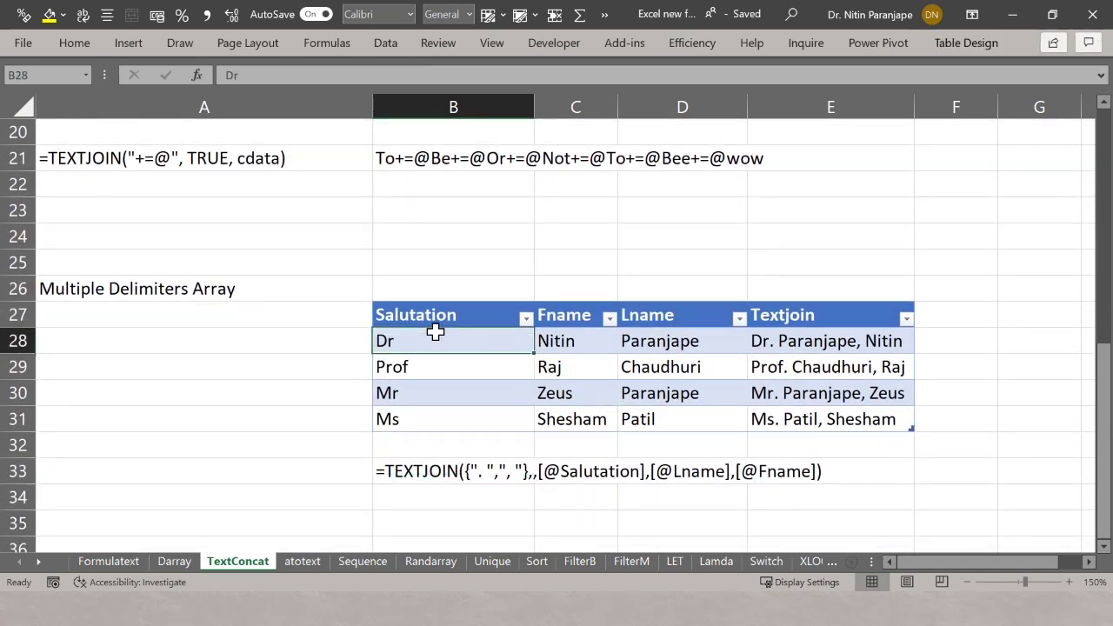
{"action": "left_click", "coordinate": [584, 342]}
{"action": "left_click", "coordinate": [680, 344]}
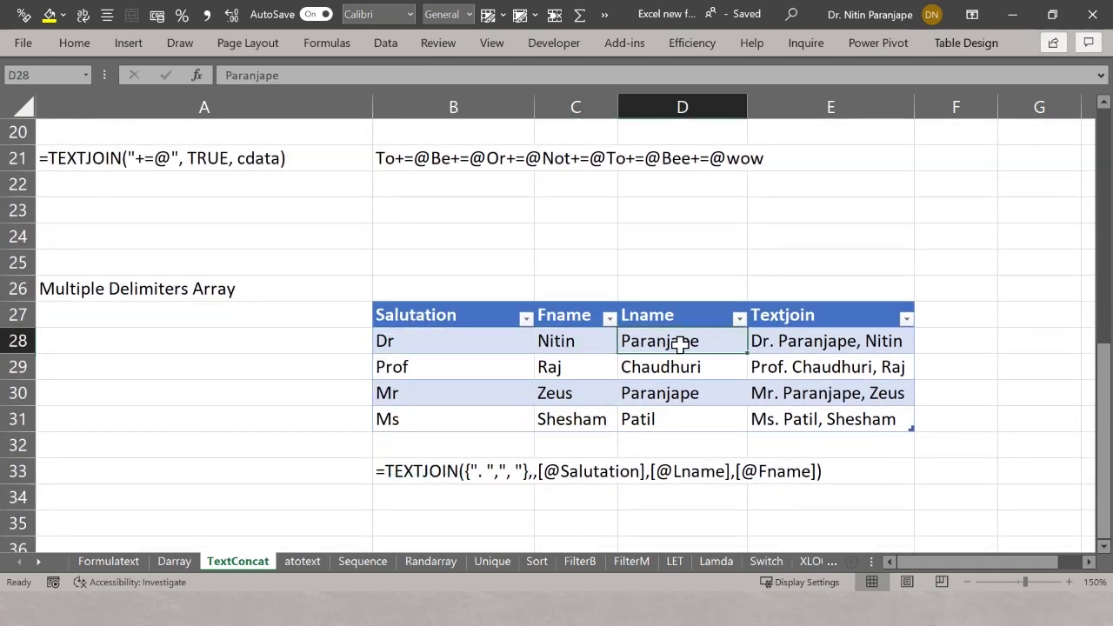
{"action": "left_click", "coordinate": [809, 345]}
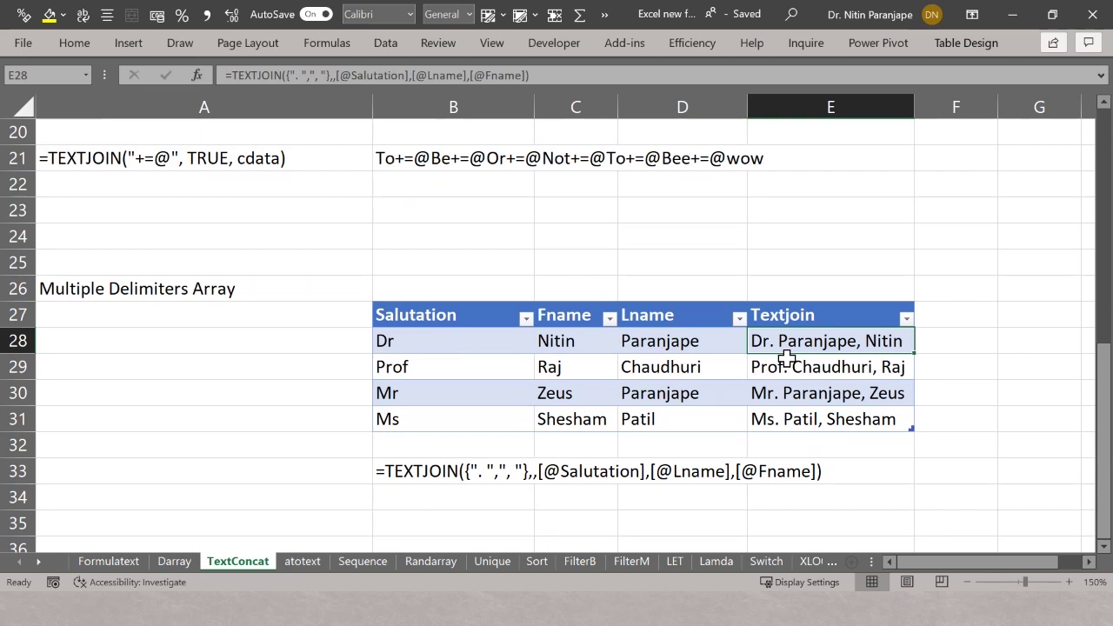
{"action": "double_click", "coordinate": [978, 341]}
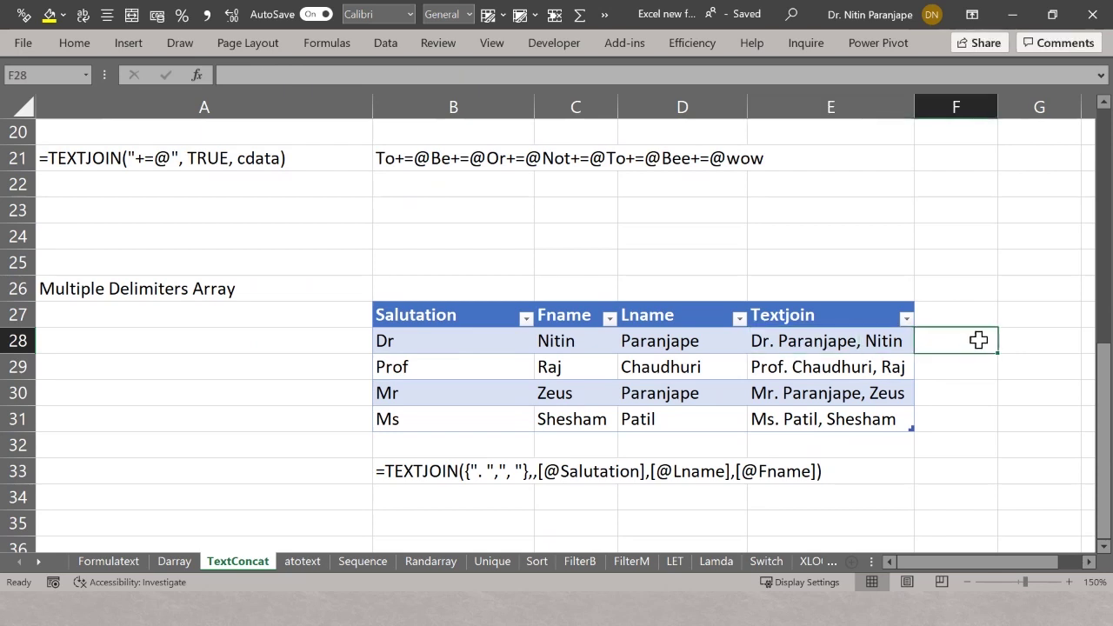
{"action": "type", "text": "="}
{"action": "key", "text": "Right"}
{"action": "key", "text": "Right"}
{"action": "key", "text": "Right"}
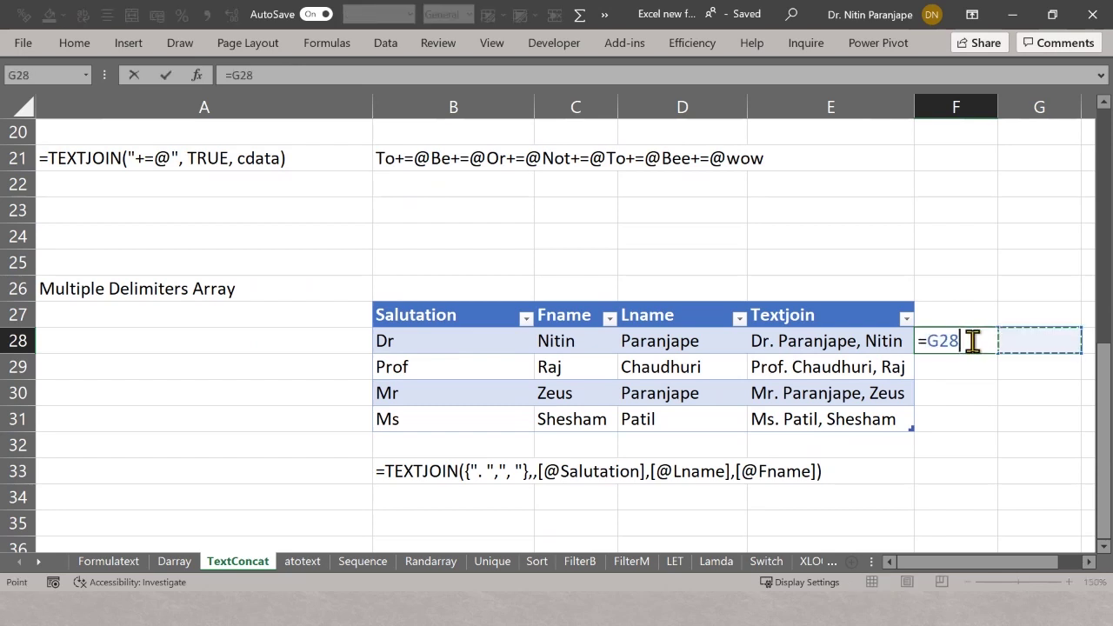
{"action": "key", "text": "Escape"}
{"action": "key", "text": "Left"}
{"action": "key", "text": "Right"}
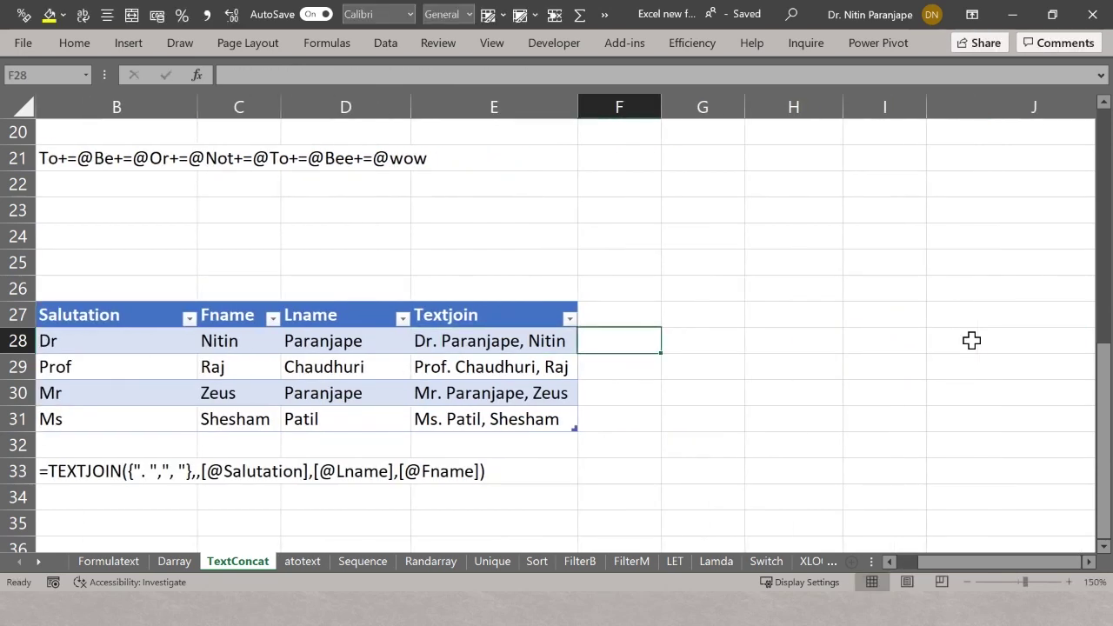
Step: Start a TEXTJOIN formula in F28 with the single delimiter ", ." and leave the ignore_empty argument blank
{"action": "key", "text": "F2"}
{"action": "type", "text": "=textjon"}
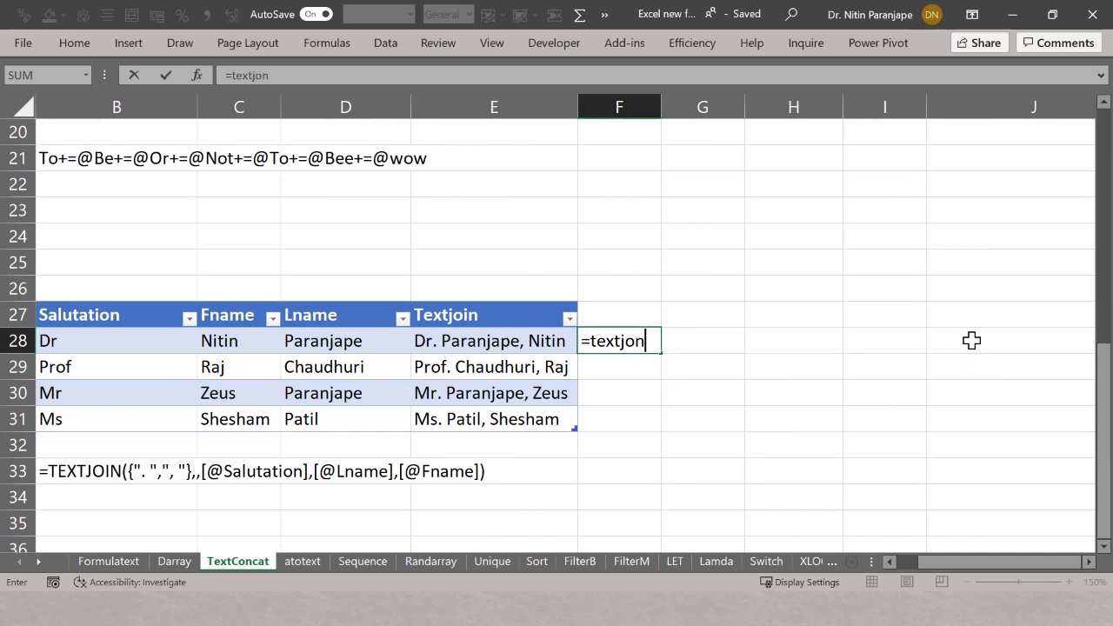
{"action": "key", "text": "BackSpace"}
{"action": "type", "text": "in"}
{"action": "key", "text": "Tab"}
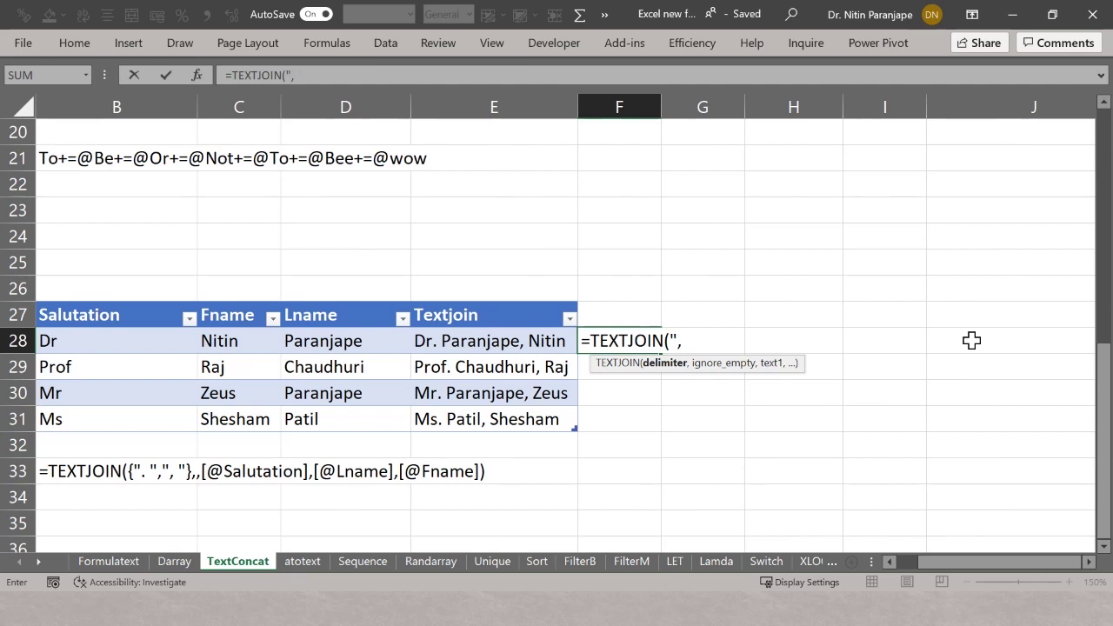
{"action": "key", "text": "BackSpace"}
{"action": "type", "text": ".\","}
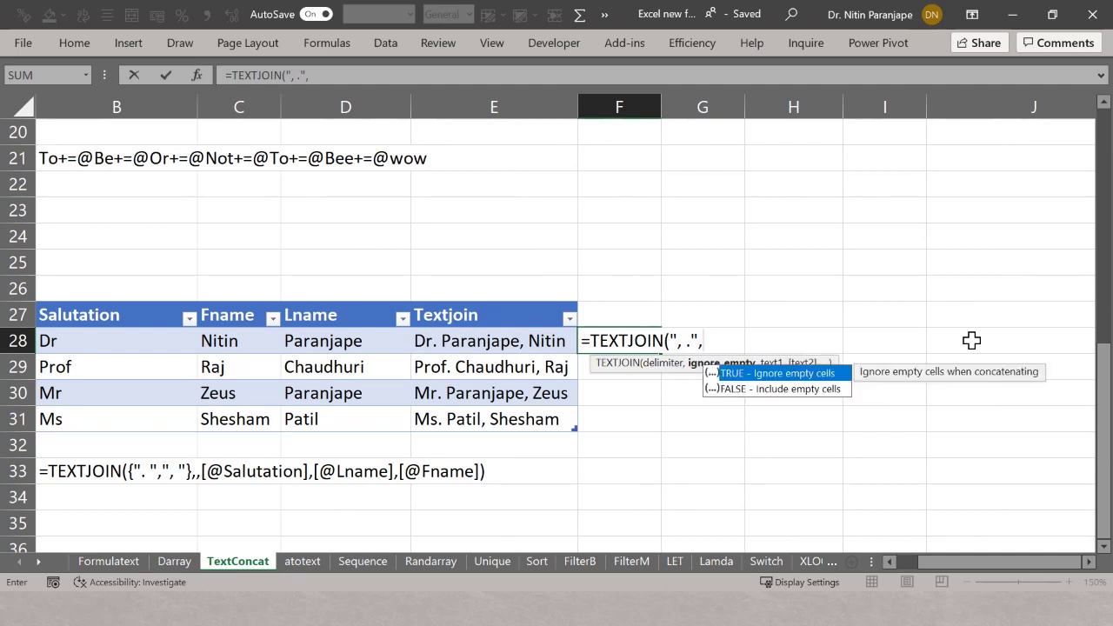
{"action": "type", "text": ","}
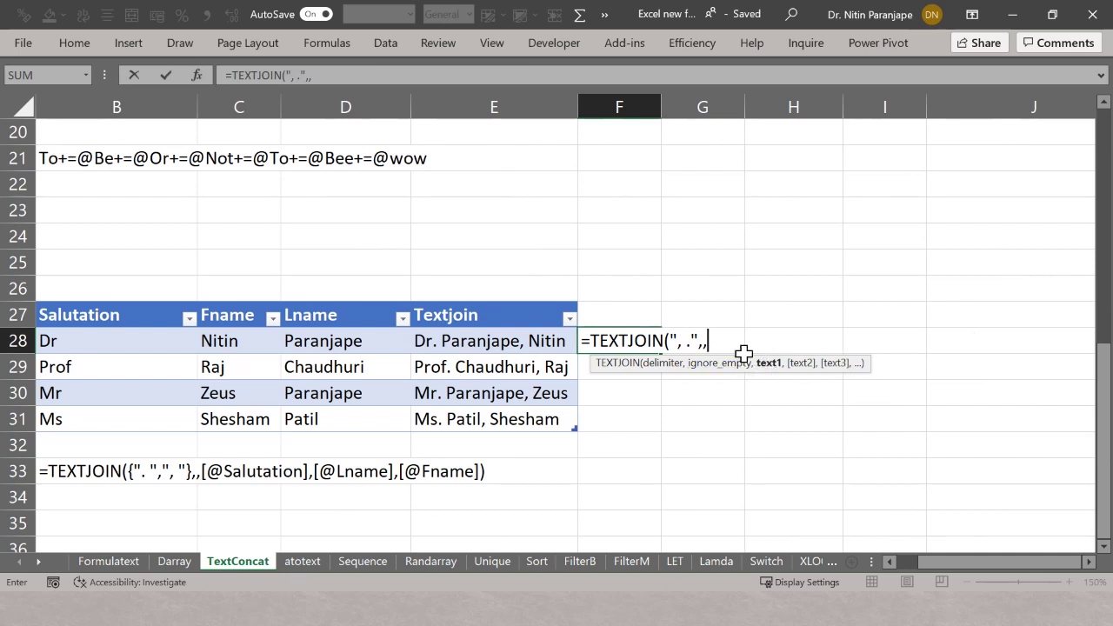
Step: Supply the first record's Salutation, Lname and Fname as the TEXTJOIN texts and enter the formula in F28
{"action": "left_click", "coordinate": [151, 340]}
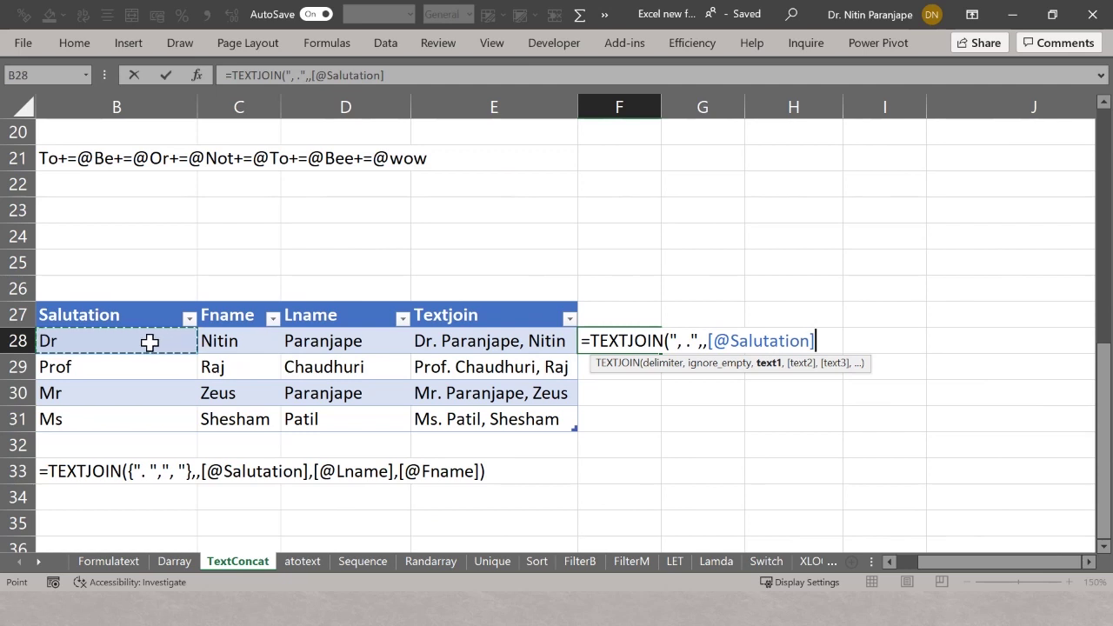
{"action": "type", "text": ","}
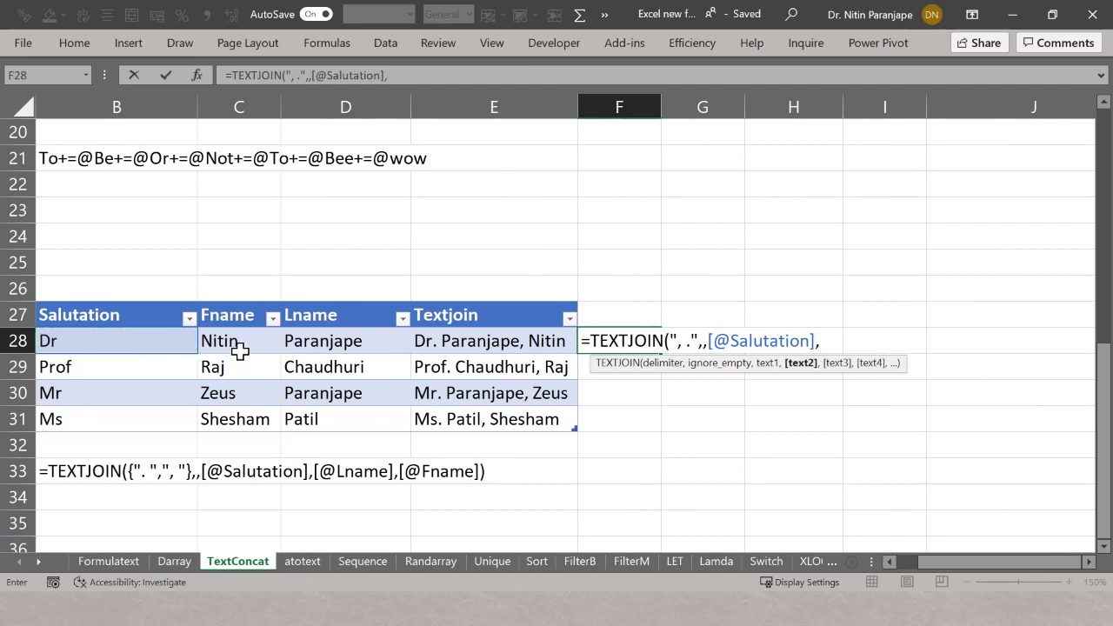
{"action": "left_click", "coordinate": [348, 336]}
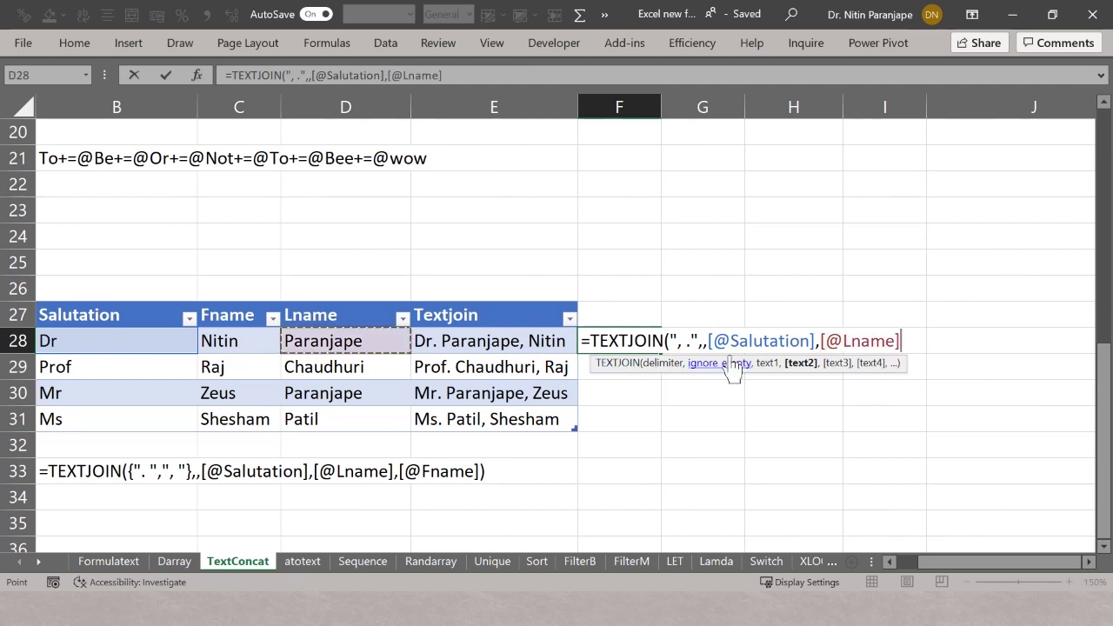
{"action": "type", "text": ","}
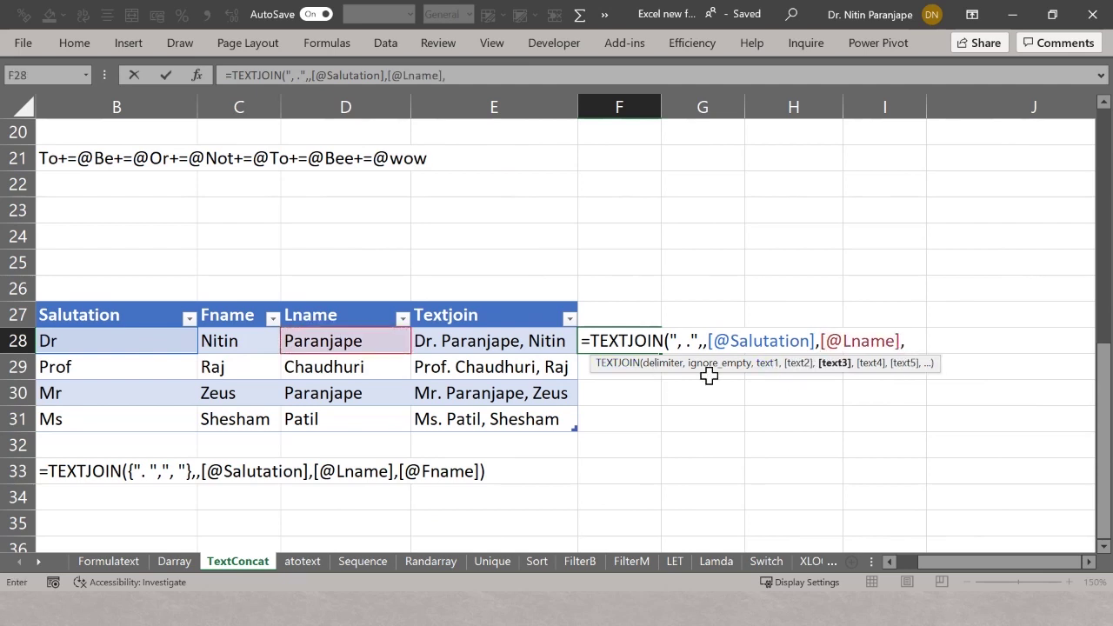
{"action": "left_click", "coordinate": [259, 341]}
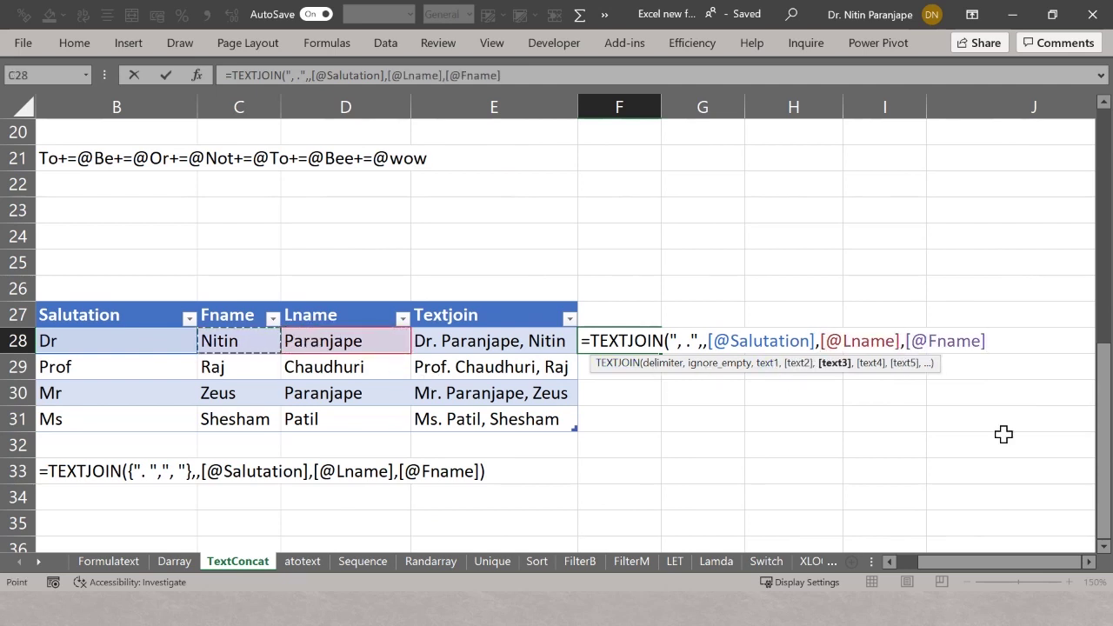
{"action": "type", "text": ")"}
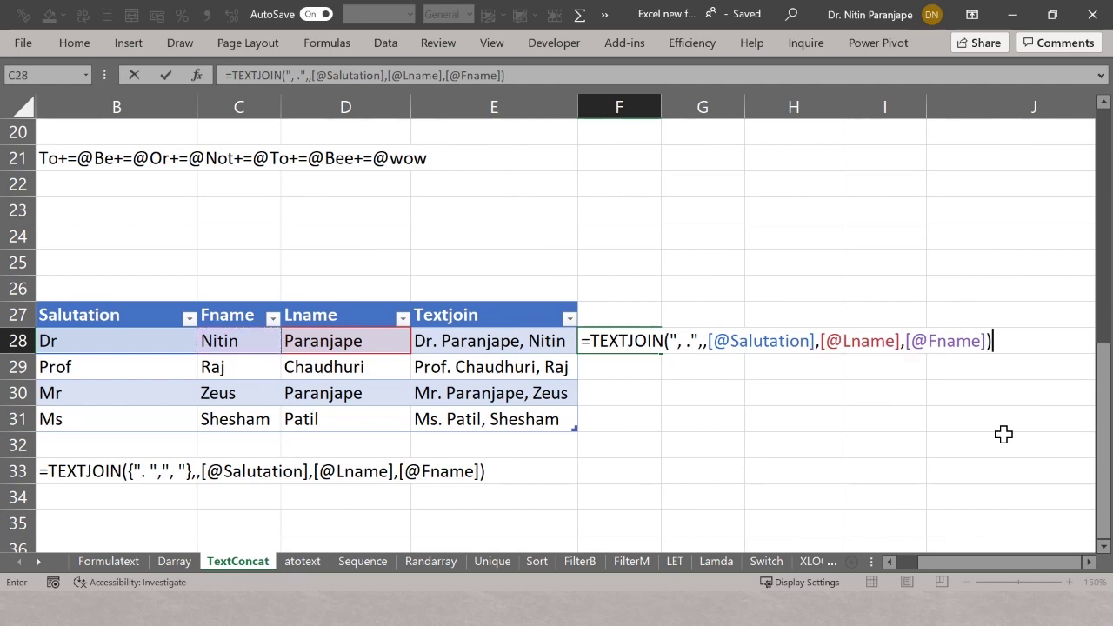
{"action": "key", "text": "Return"}
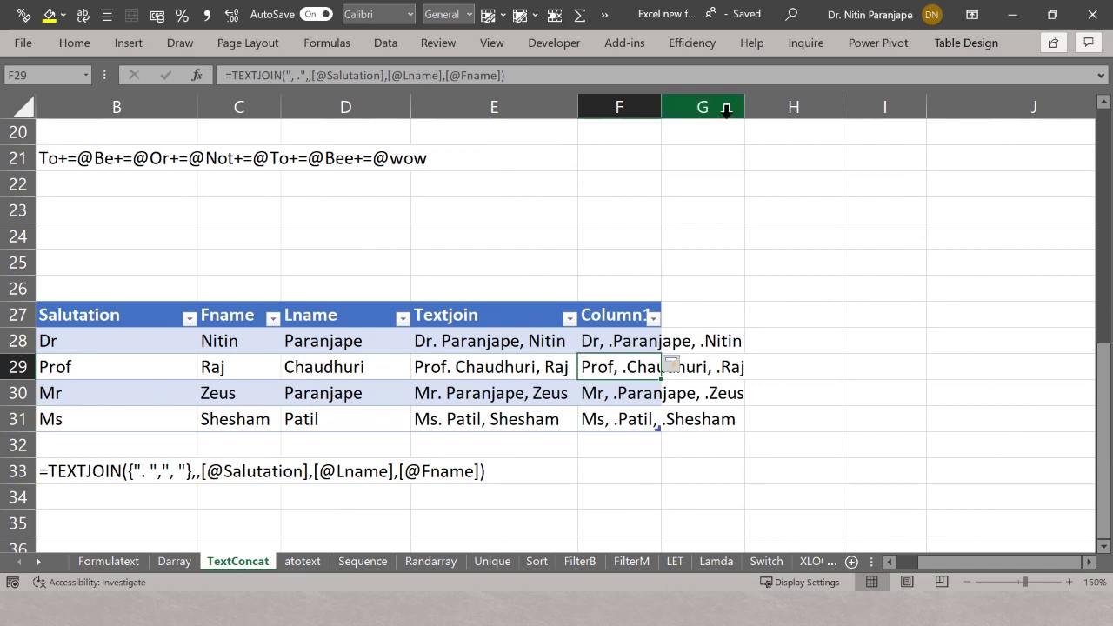
Step: Delete column F containing the single-delimiter TEXTJOIN trial
{"action": "left_click", "coordinate": [634, 105]}
{"action": "key", "text": "ctrl+minus"}
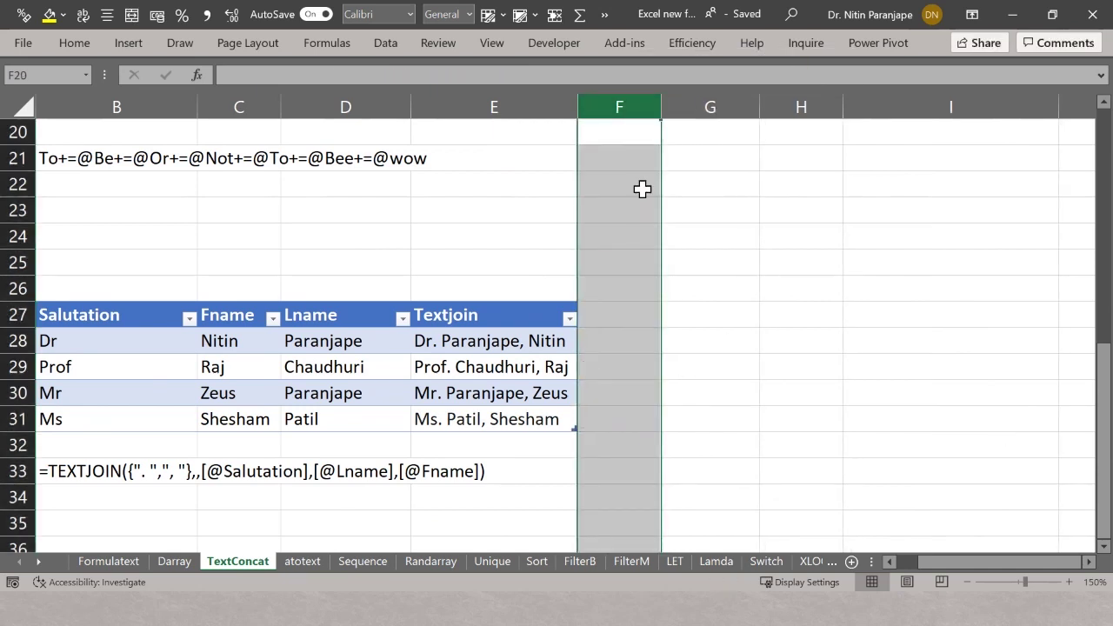
Step: Examine the array of two delimiters in the TEXTJOIN formula in E28, leaving the formula as it is
{"action": "left_click", "coordinate": [499, 348]}
{"action": "key", "text": "F2"}
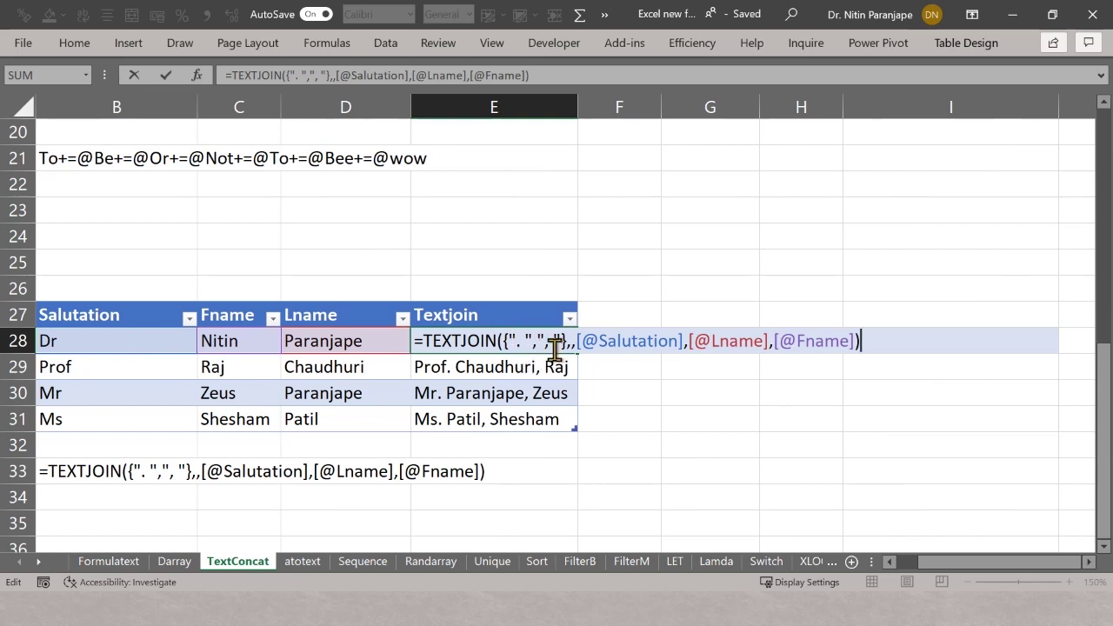
{"action": "key", "text": "ctrl+Return"}
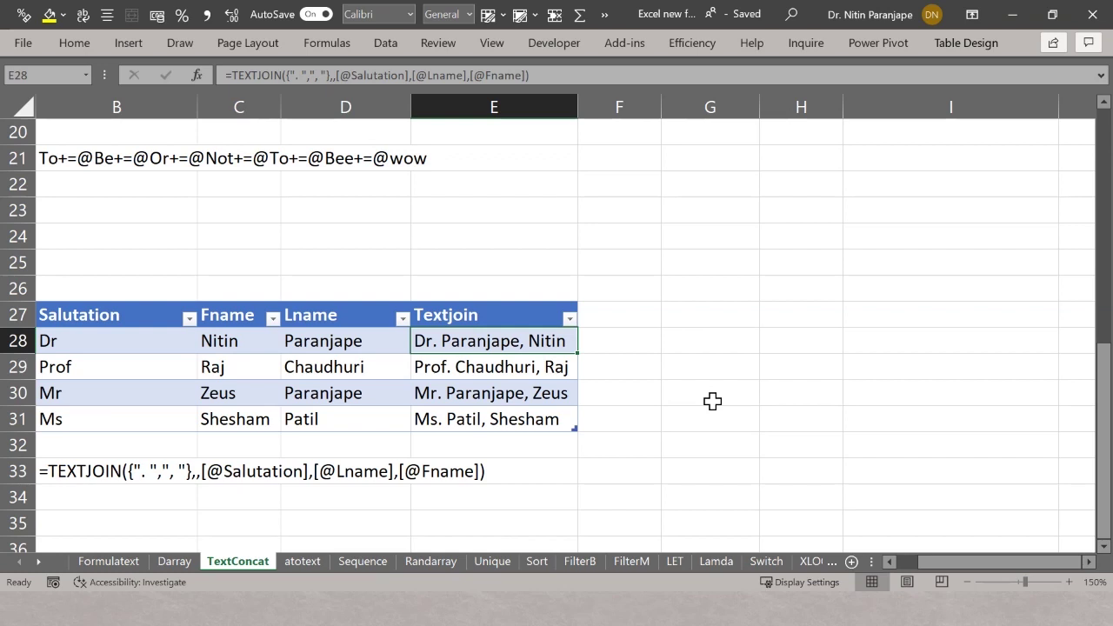
Step: On the atotext sheet, examine the mixed values in the Data table, the VALUETOTEXT label in D12 and the table's name
{"action": "left_click", "coordinate": [305, 563]}
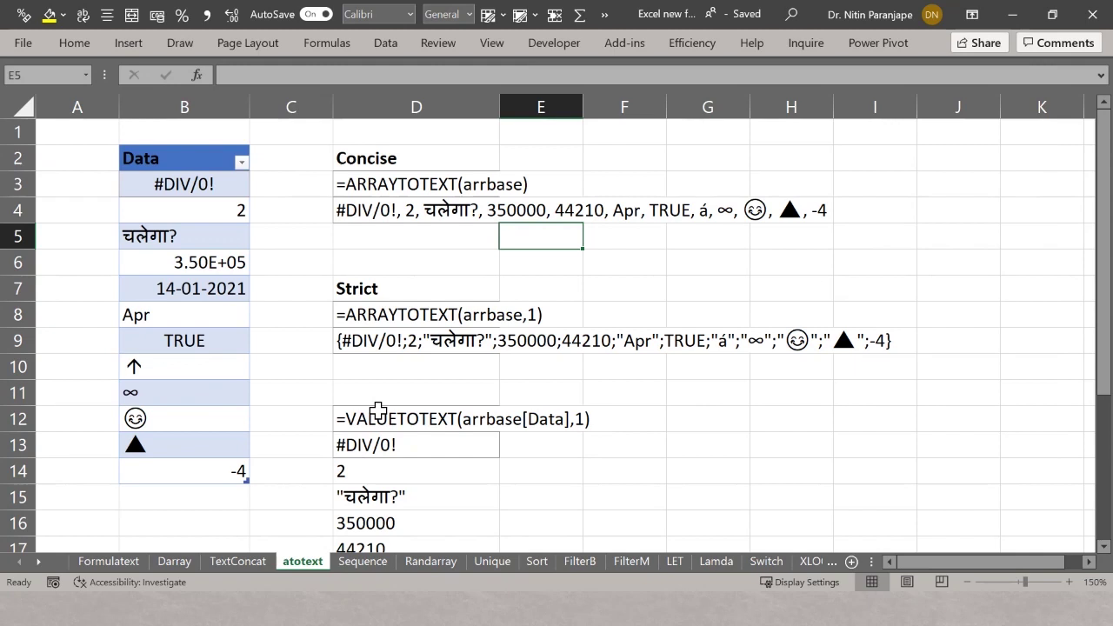
{"action": "left_click", "coordinate": [186, 181]}
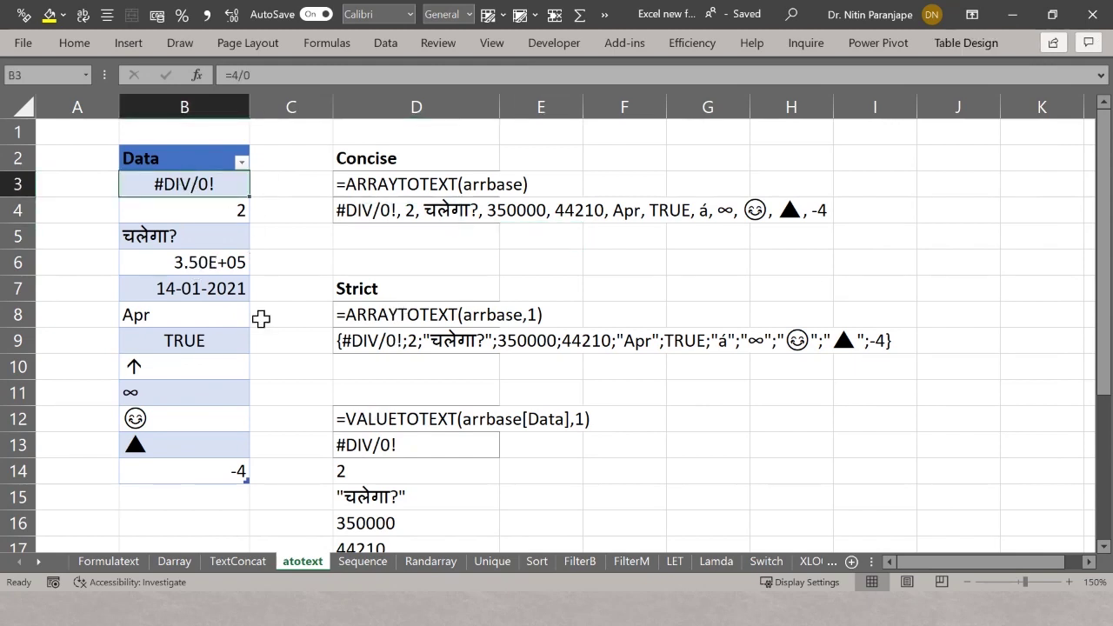
{"action": "left_click", "coordinate": [393, 425]}
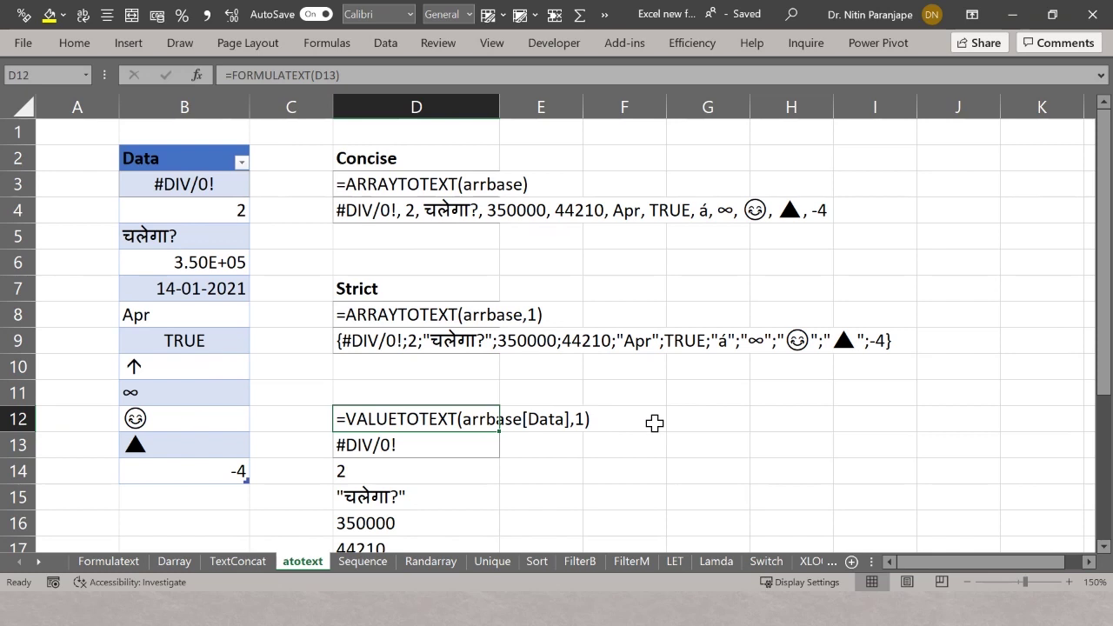
{"action": "left_click", "coordinate": [176, 180]}
{"action": "left_click", "coordinate": [966, 43]}
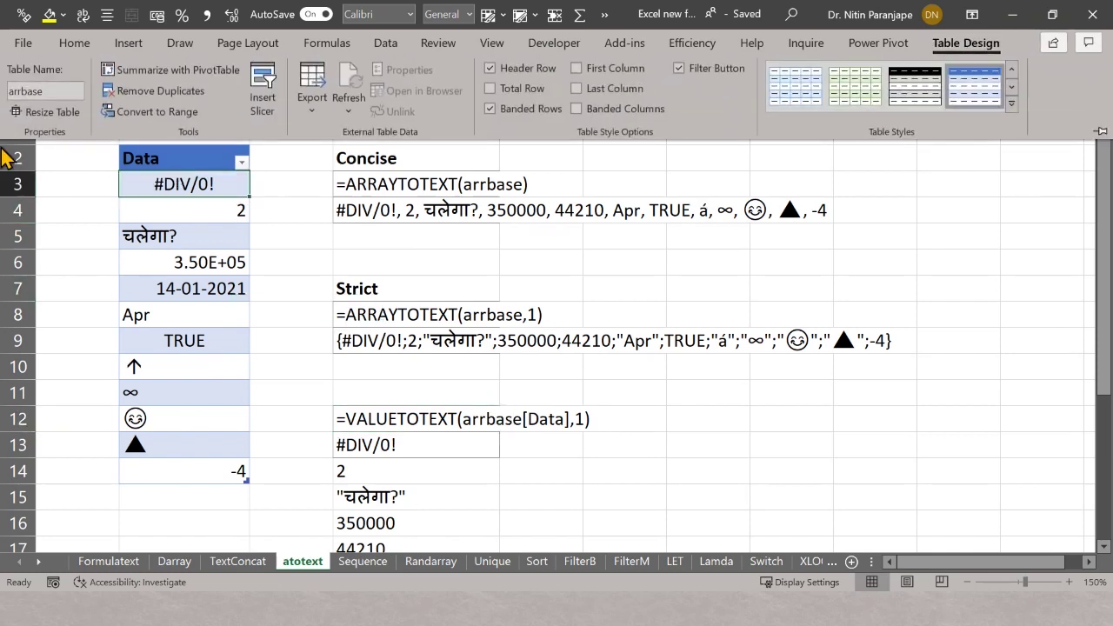
{"action": "left_click", "coordinate": [76, 293]}
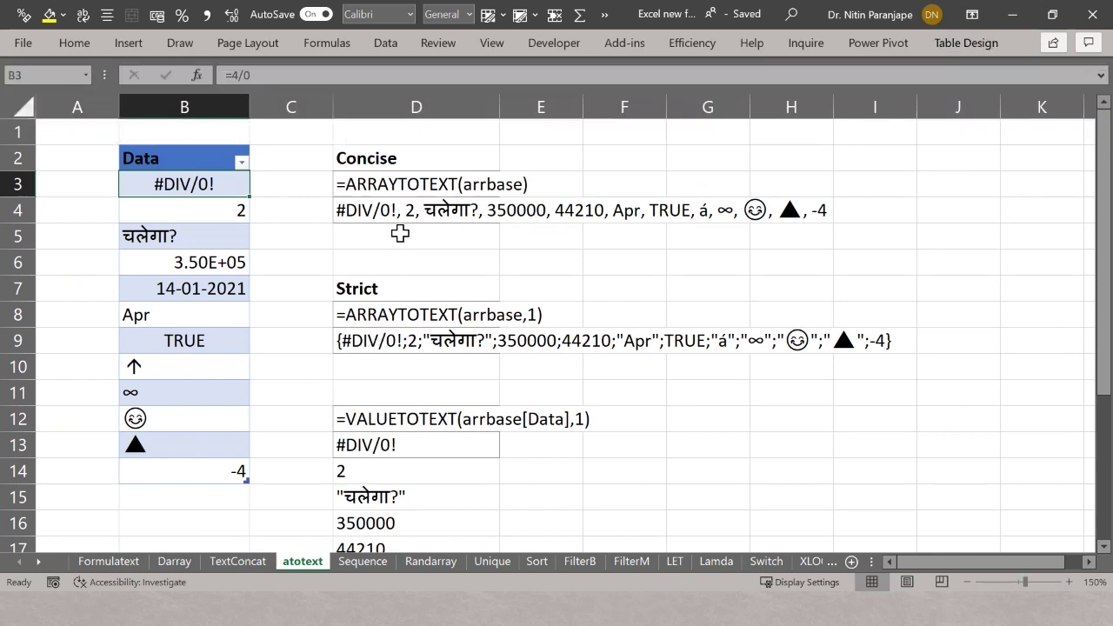
Step: Examine the concise ARRAYTOTEXT formula in D4 and its formula text in D3, leaving both as they are
{"action": "left_click", "coordinate": [393, 185]}
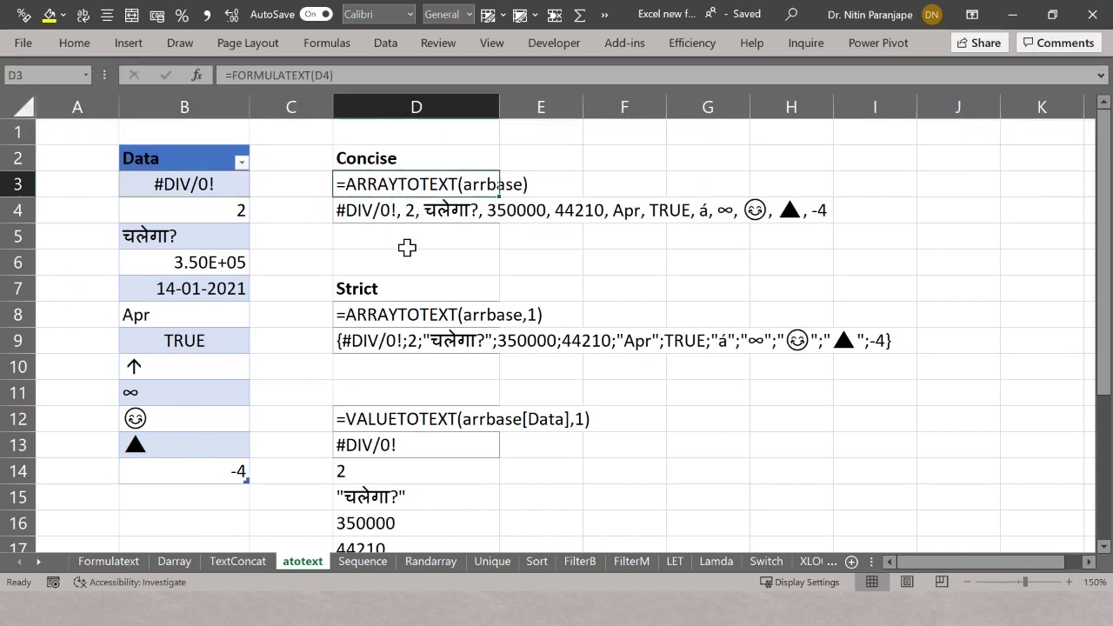
{"action": "left_click", "coordinate": [383, 210]}
{"action": "key", "text": "F2"}
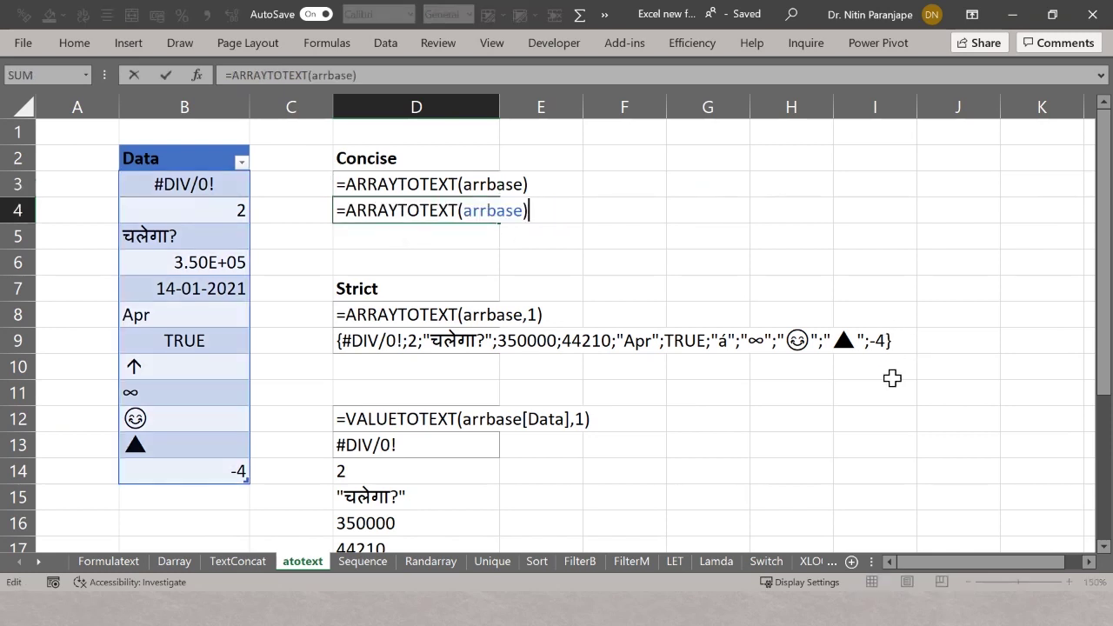
{"action": "key", "text": "ctrl+Return"}
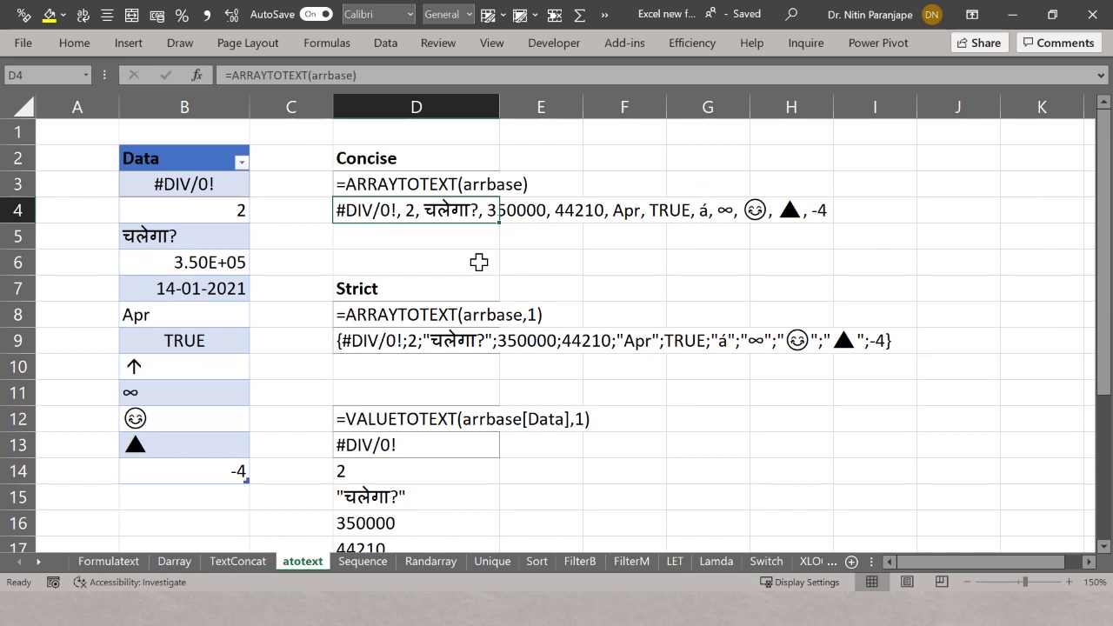
Step: Examine the format argument of the strict ARRAYTOTEXT formula in D9, leaving it as it is
{"action": "left_click", "coordinate": [354, 339]}
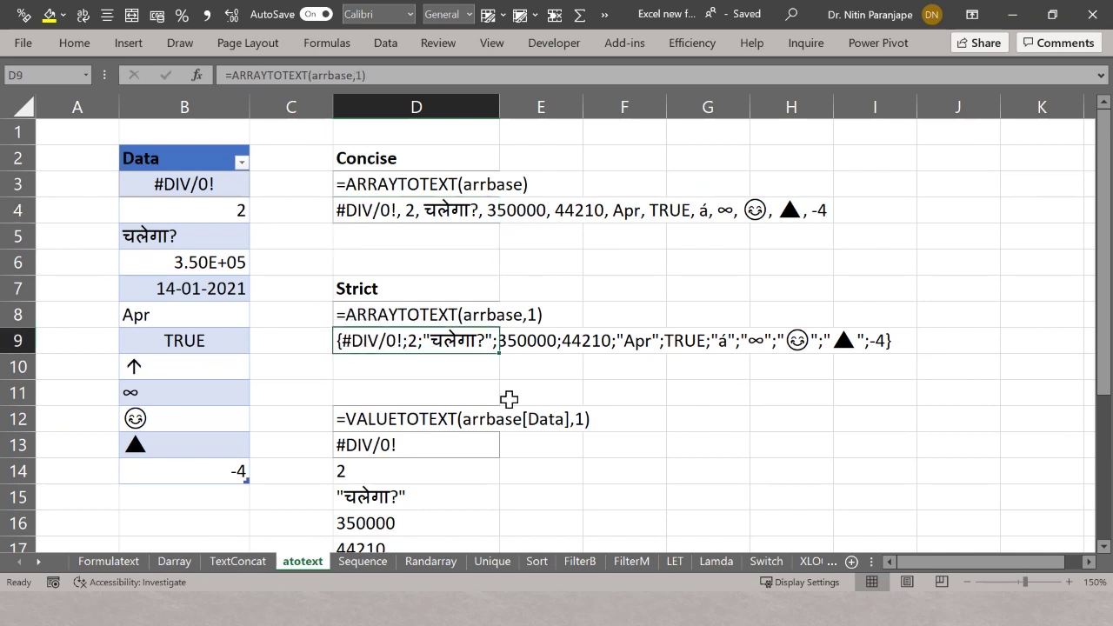
{"action": "key", "text": "F2"}
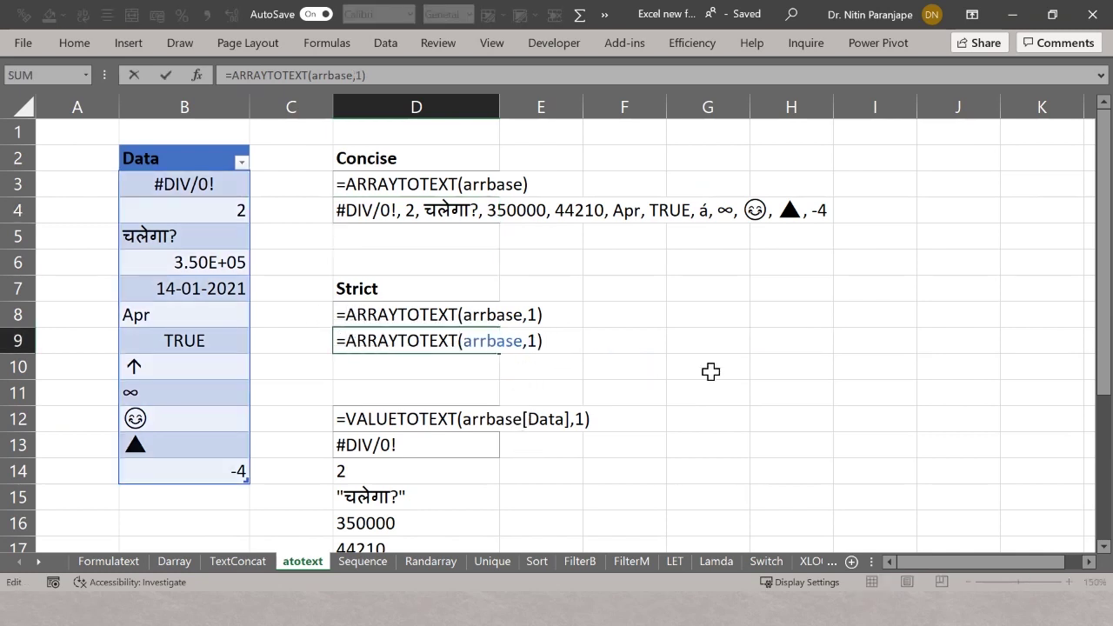
{"action": "key", "text": "Escape"}
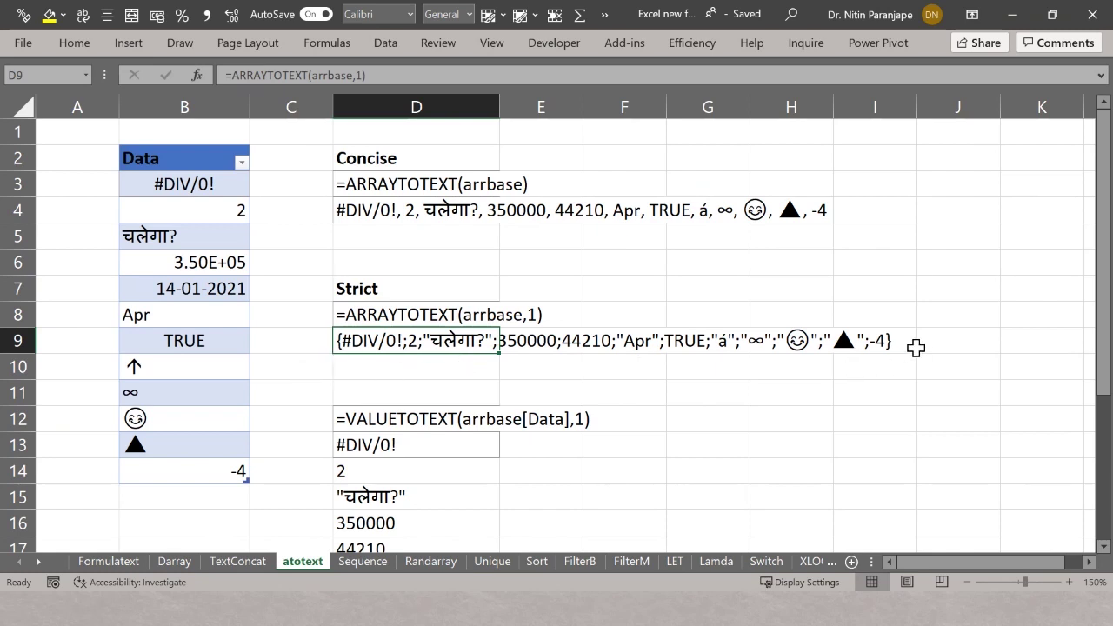
{"action": "left_click", "coordinate": [461, 384]}
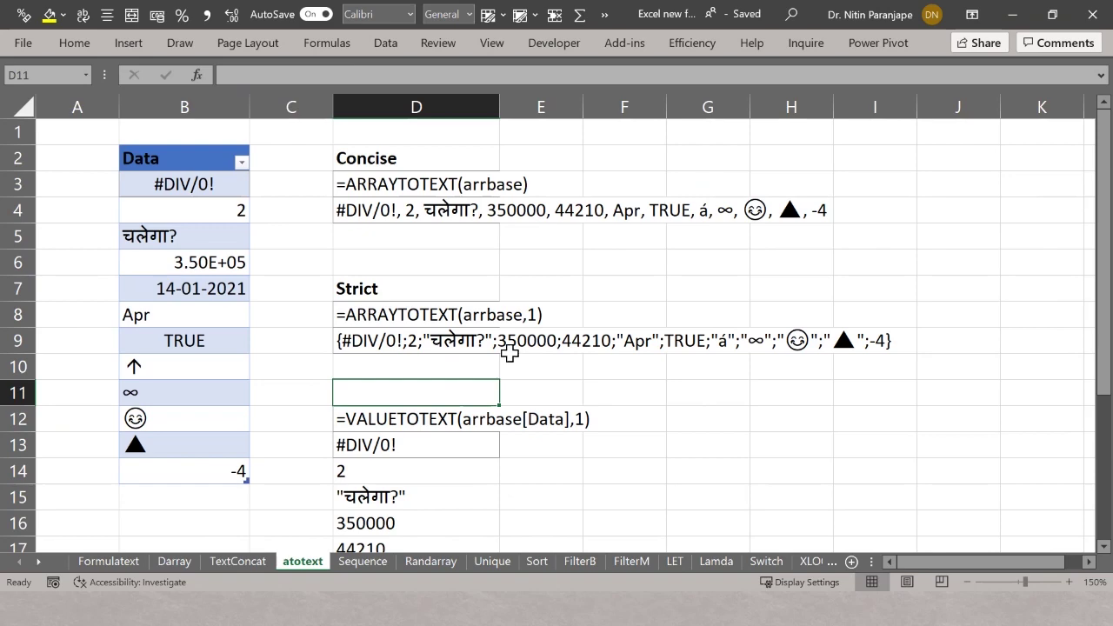
Step: Examine the VALUETOTEXT formula in D13 with its spilled results, and the FORMULATEXT label above it
{"action": "scroll", "coordinate": [492, 358], "scroll_direction": "down", "scroll_amount": 2}
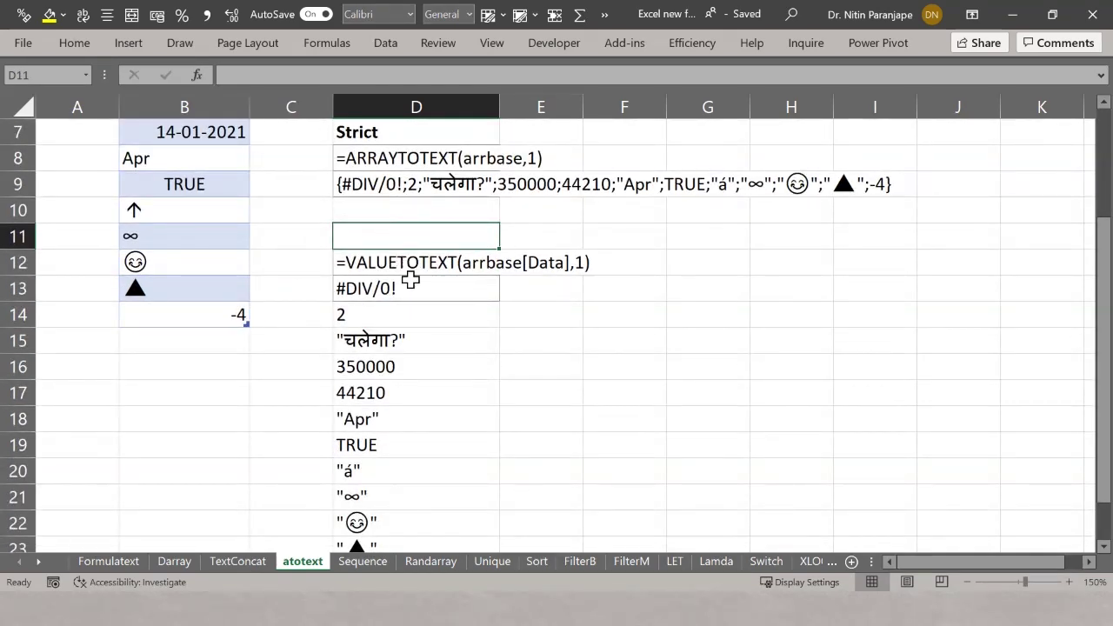
{"action": "left_click", "coordinate": [408, 287]}
{"action": "key", "text": "F2"}
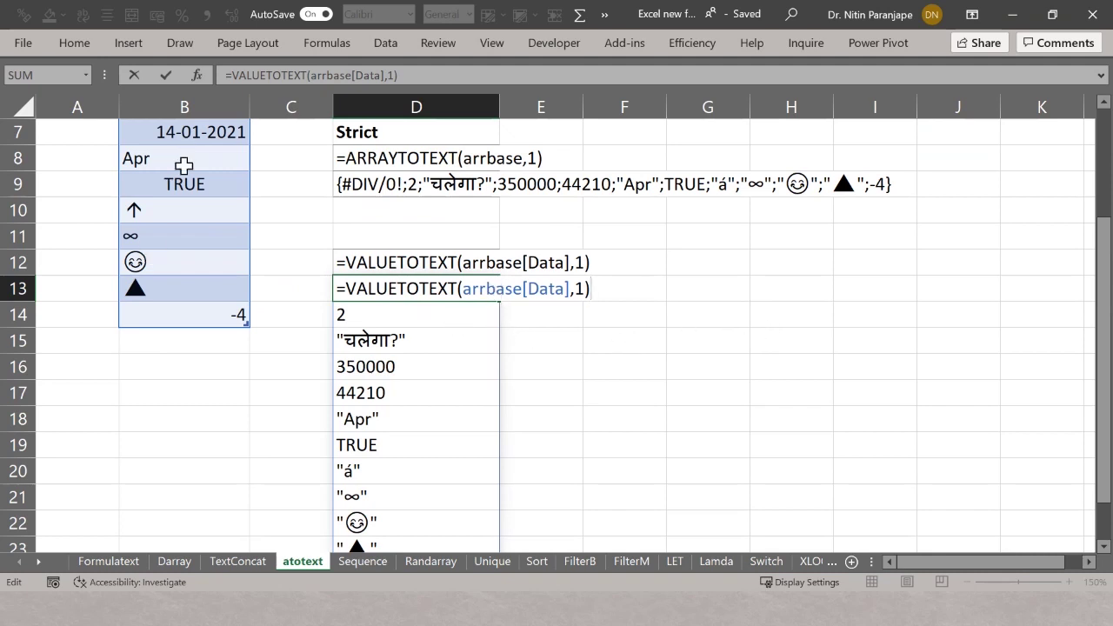
{"action": "scroll", "coordinate": [465, 383], "scroll_direction": "down", "scroll_amount": 1}
{"action": "scroll", "coordinate": [465, 383], "scroll_direction": "down", "scroll_amount": 2}
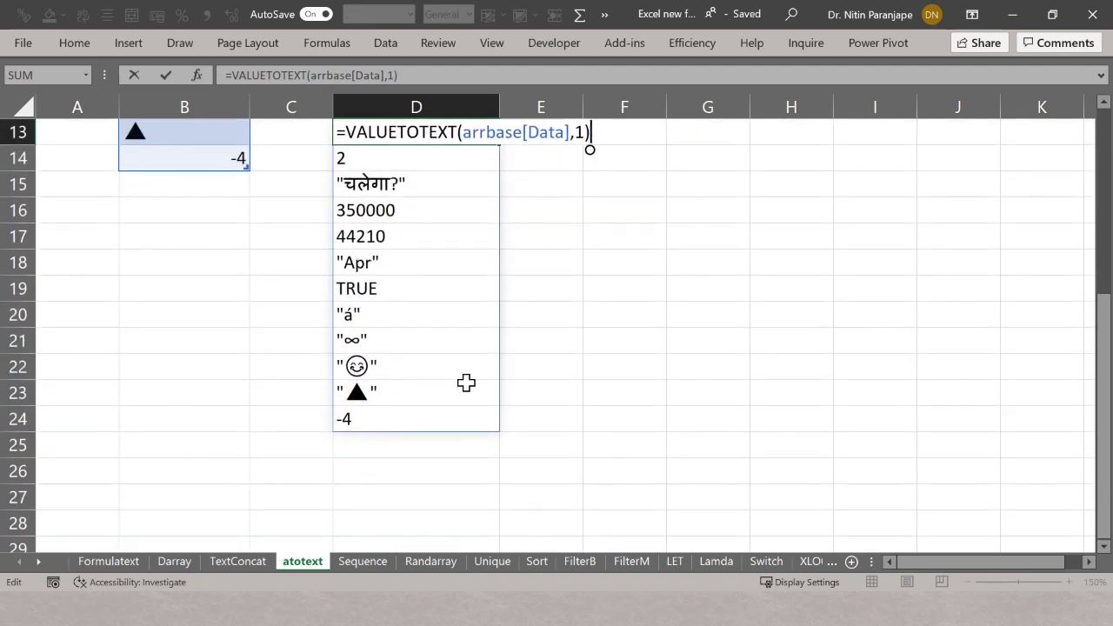
{"action": "key", "text": "Escape"}
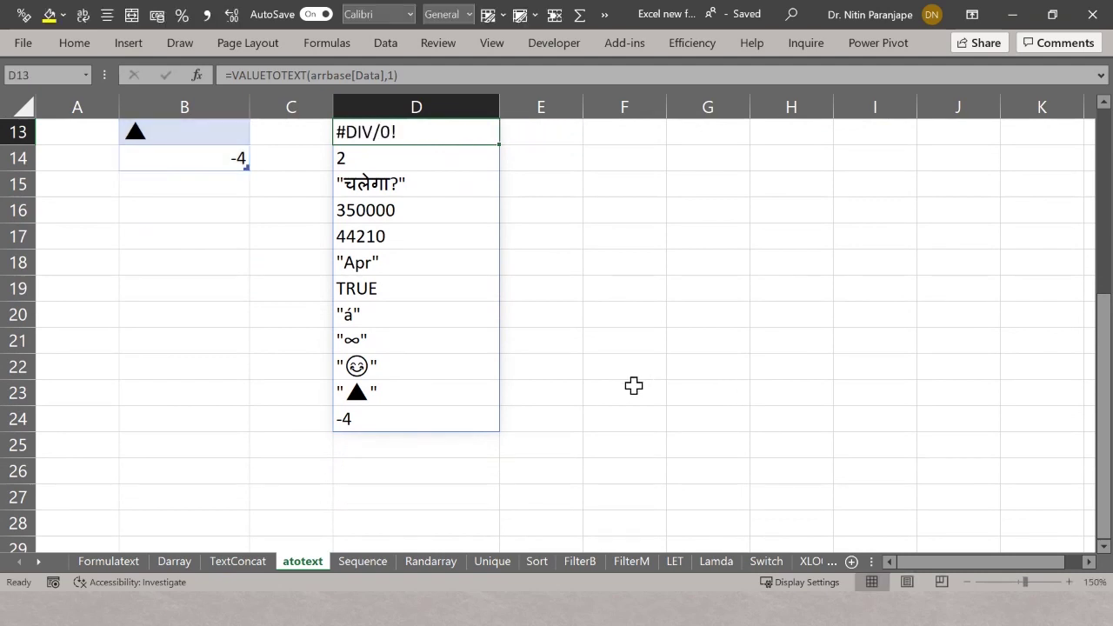
{"action": "scroll", "coordinate": [635, 382], "scroll_direction": "up", "scroll_amount": 2}
{"action": "left_click", "coordinate": [415, 266]}
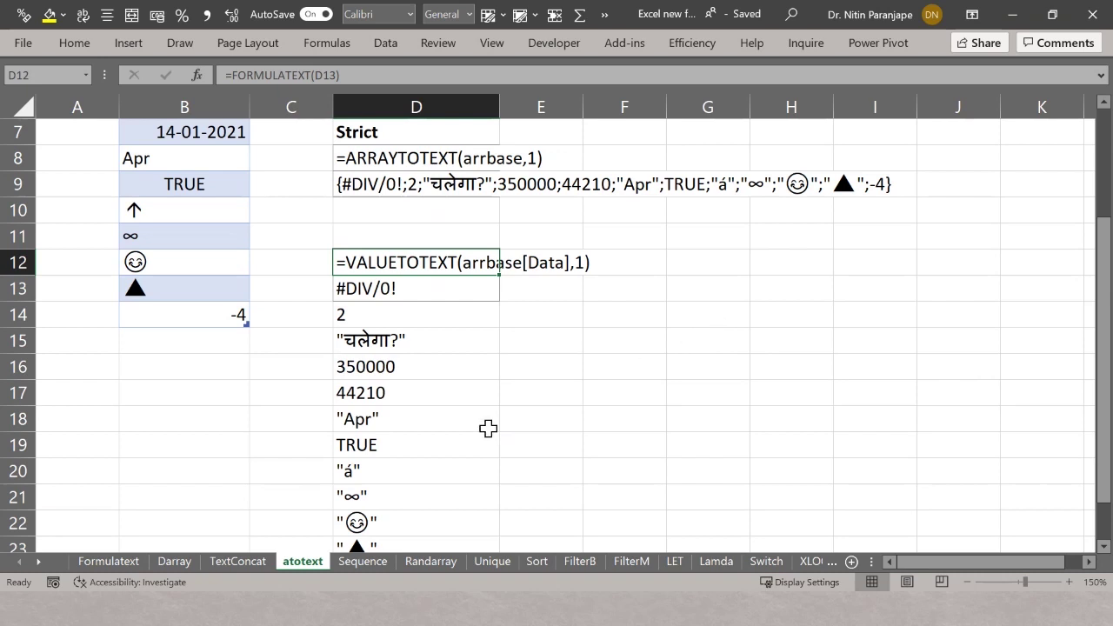
Step: On the Sequence sheet, examine the rows argument of the SEQUENCE(5) formula in B3, leaving it as it is
{"action": "left_click", "coordinate": [363, 562]}
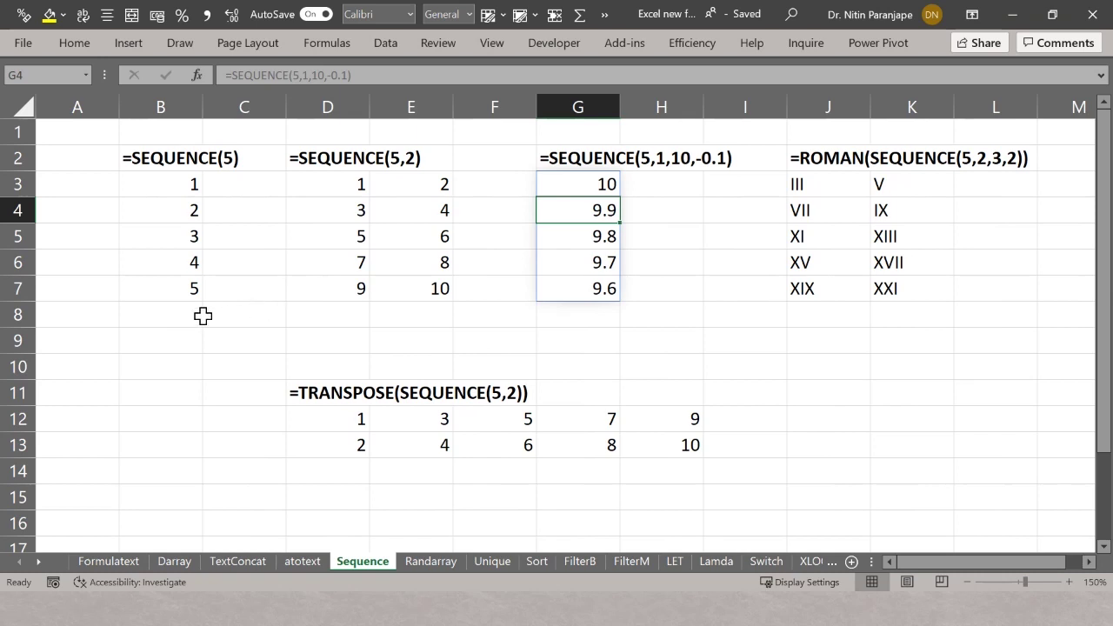
{"action": "left_click", "coordinate": [140, 177]}
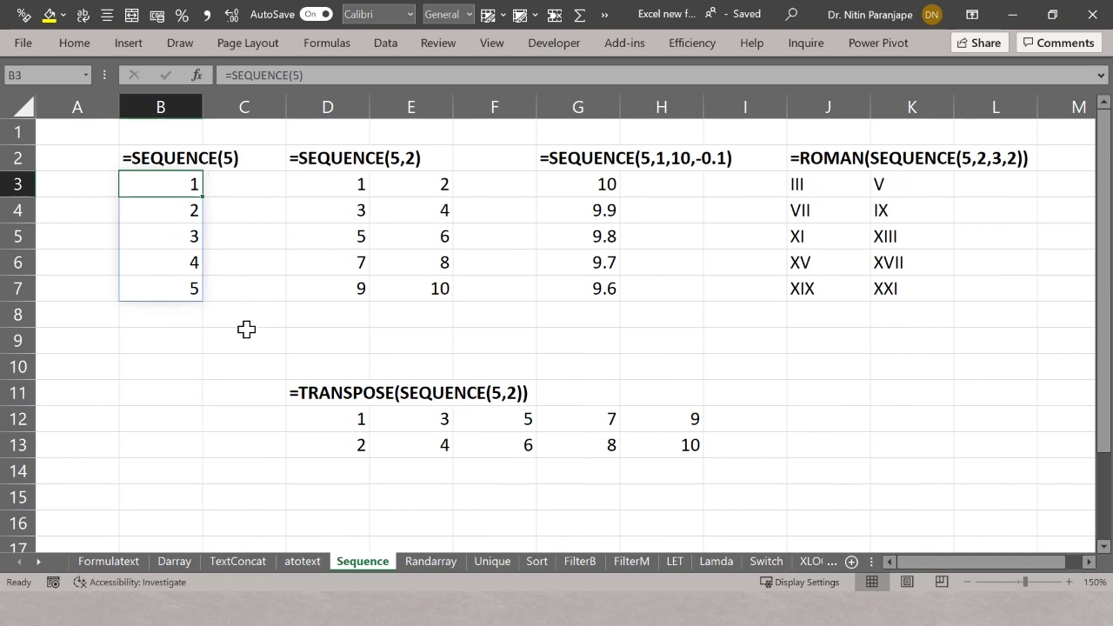
{"action": "key", "text": "F2"}
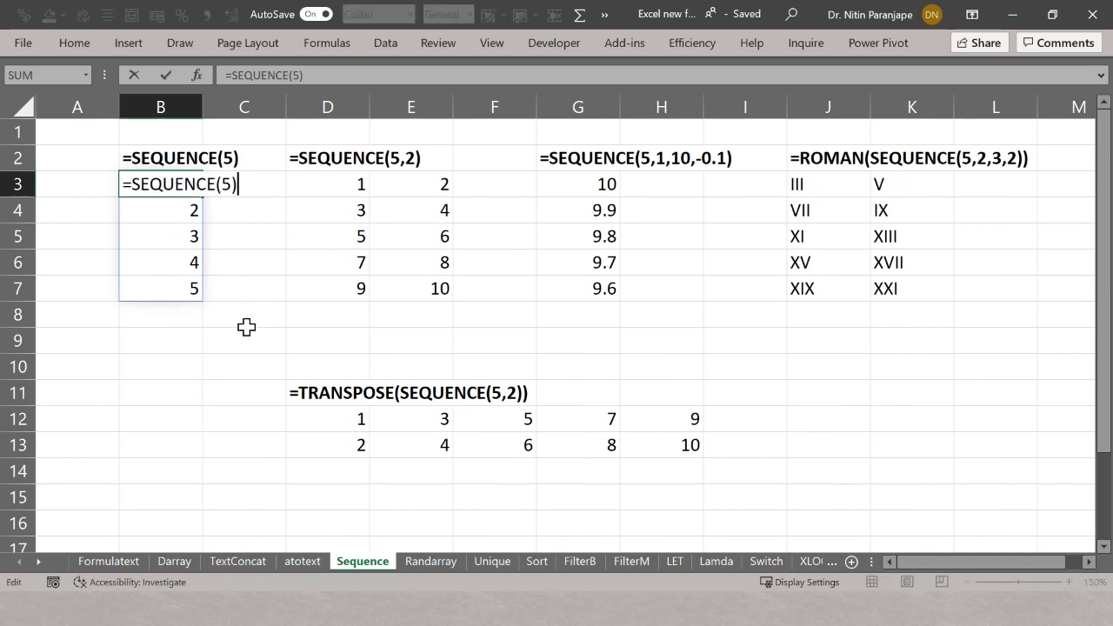
{"action": "left_click", "coordinate": [228, 184]}
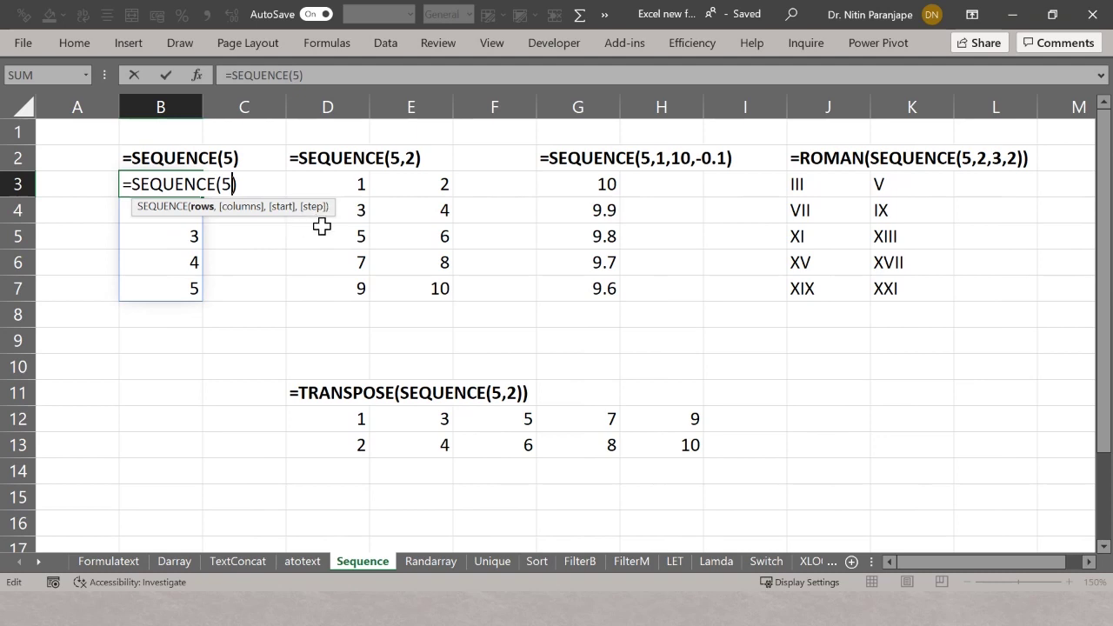
{"action": "key", "text": "ctrl+Return"}
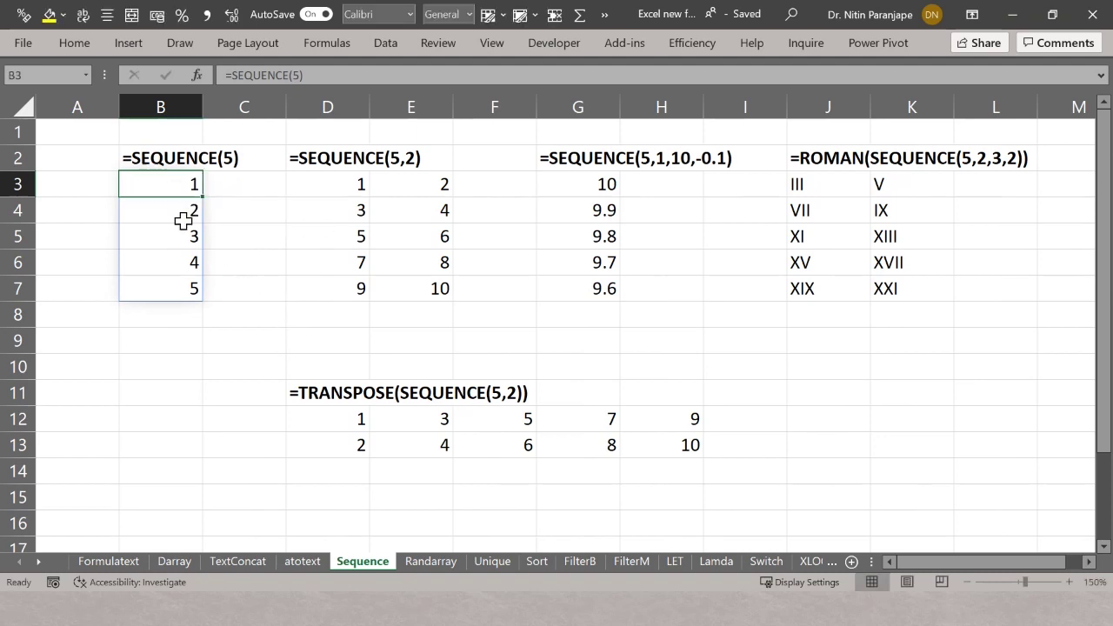
Step: Look up the Series option among the Fill commands without applying it
{"action": "left_click", "coordinate": [85, 55]}
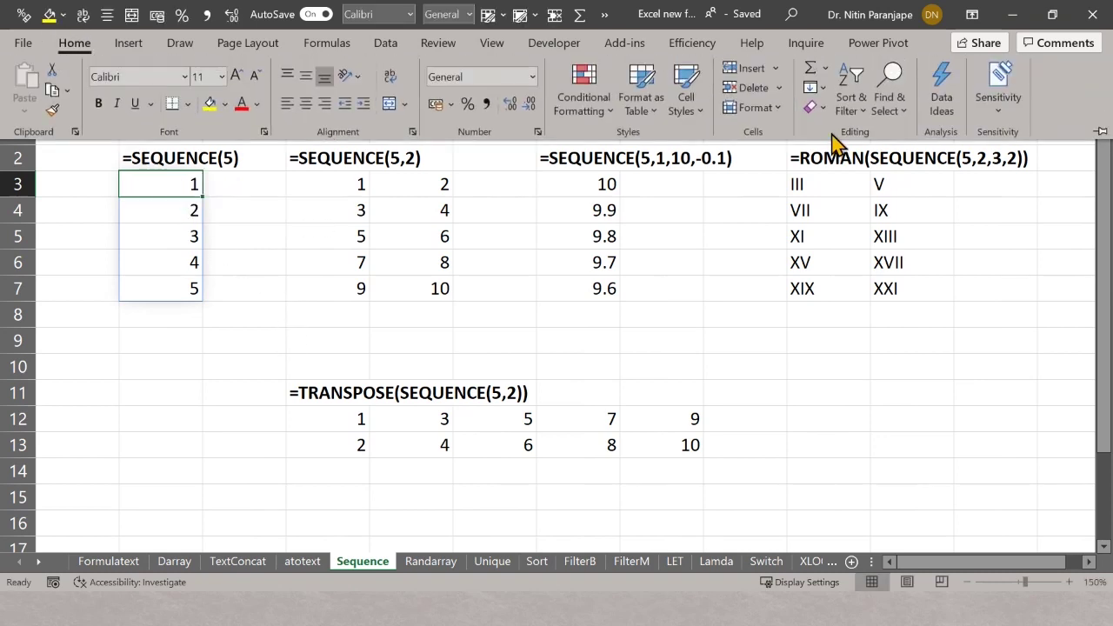
{"action": "left_click", "coordinate": [822, 91]}
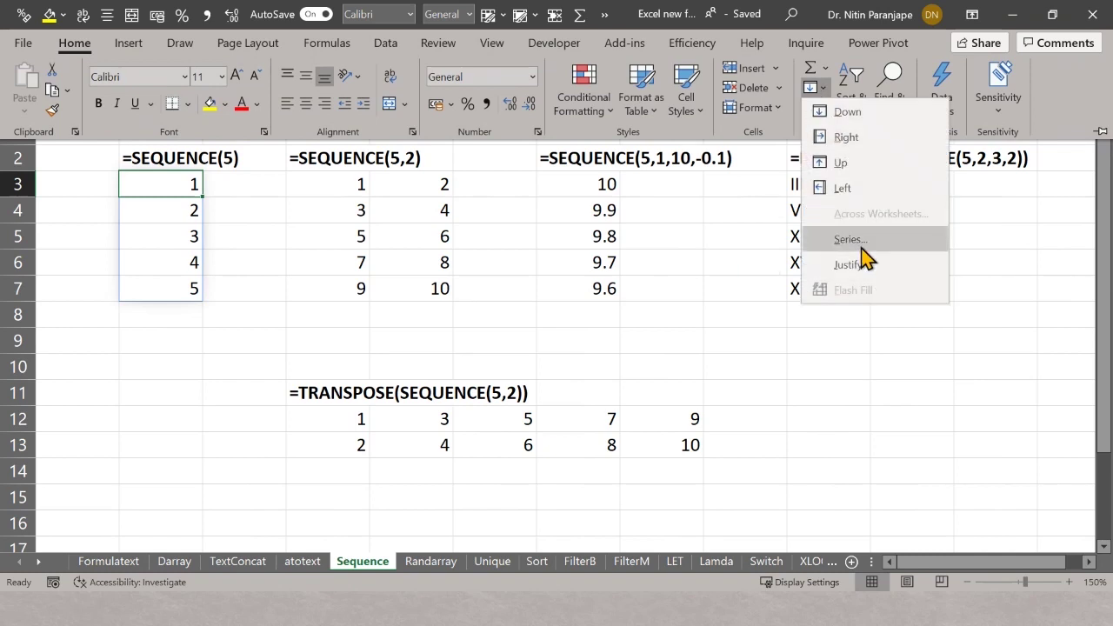
{"action": "key", "text": "Escape"}
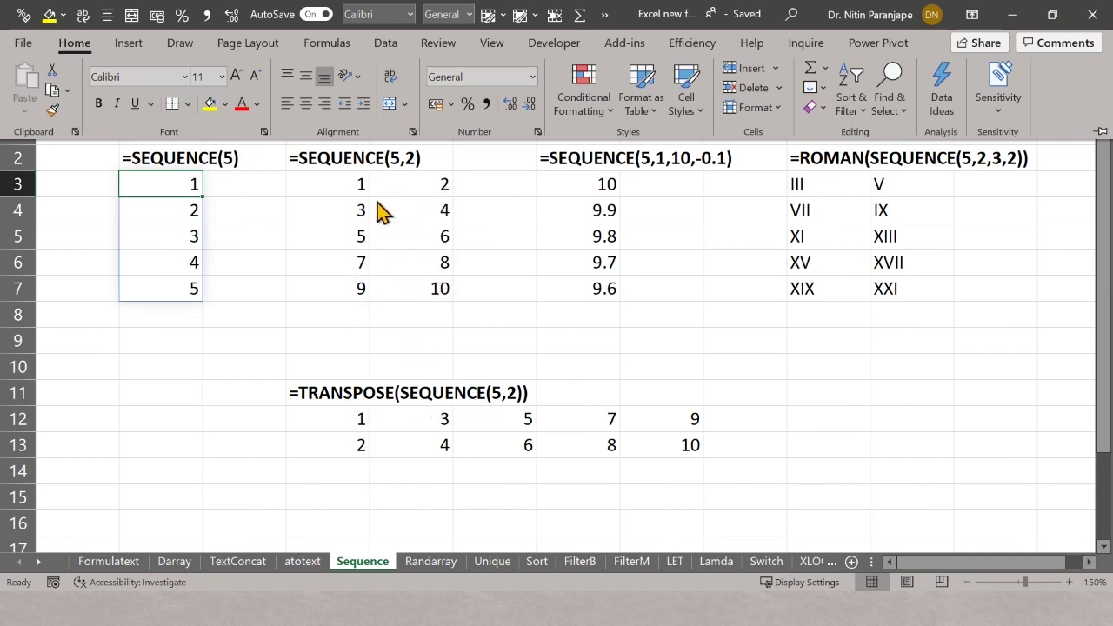
Step: Examine the columns argument of the SEQUENCE(5,2) formula in D3 and the TRANSPOSE version below it, leaving both as they are
{"action": "left_click", "coordinate": [339, 177]}
{"action": "left_click", "coordinate": [338, 176]}
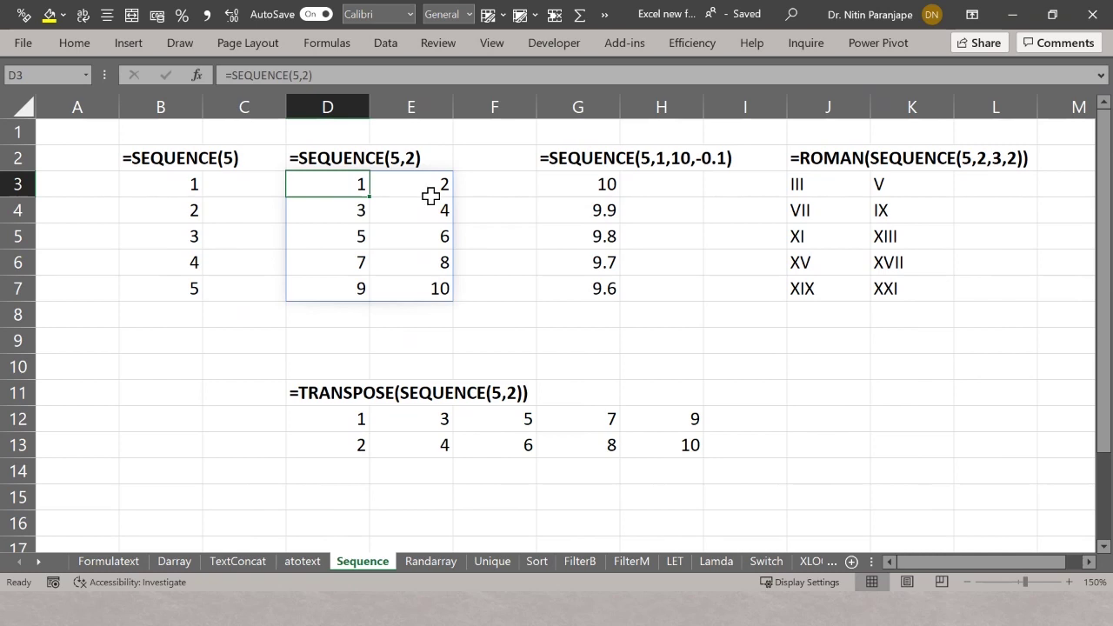
{"action": "key", "text": "F2"}
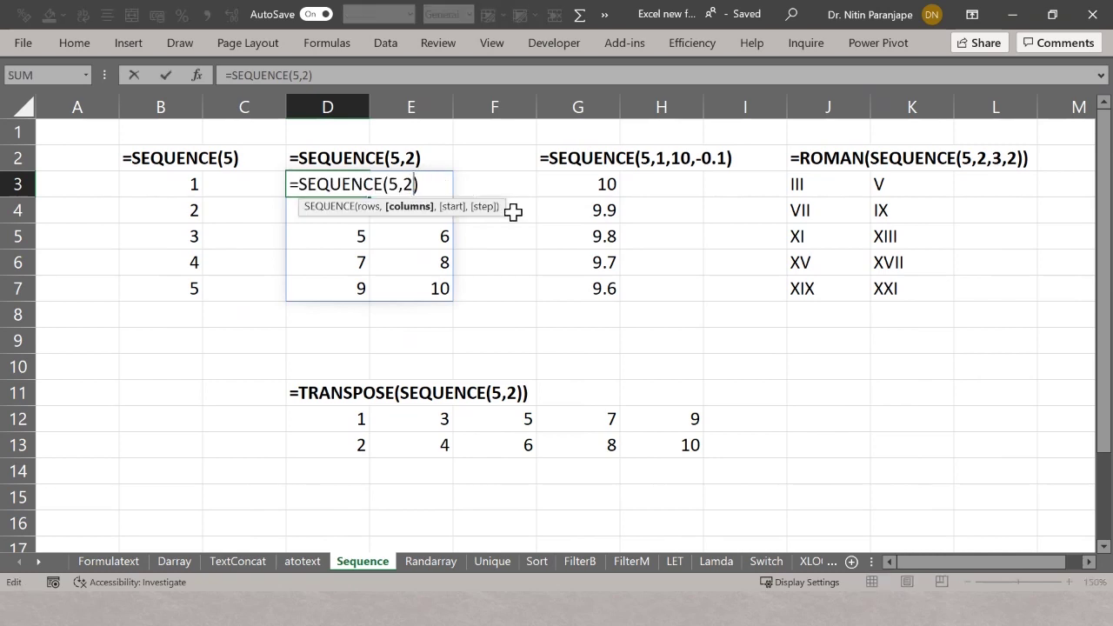
{"action": "key", "text": "Escape"}
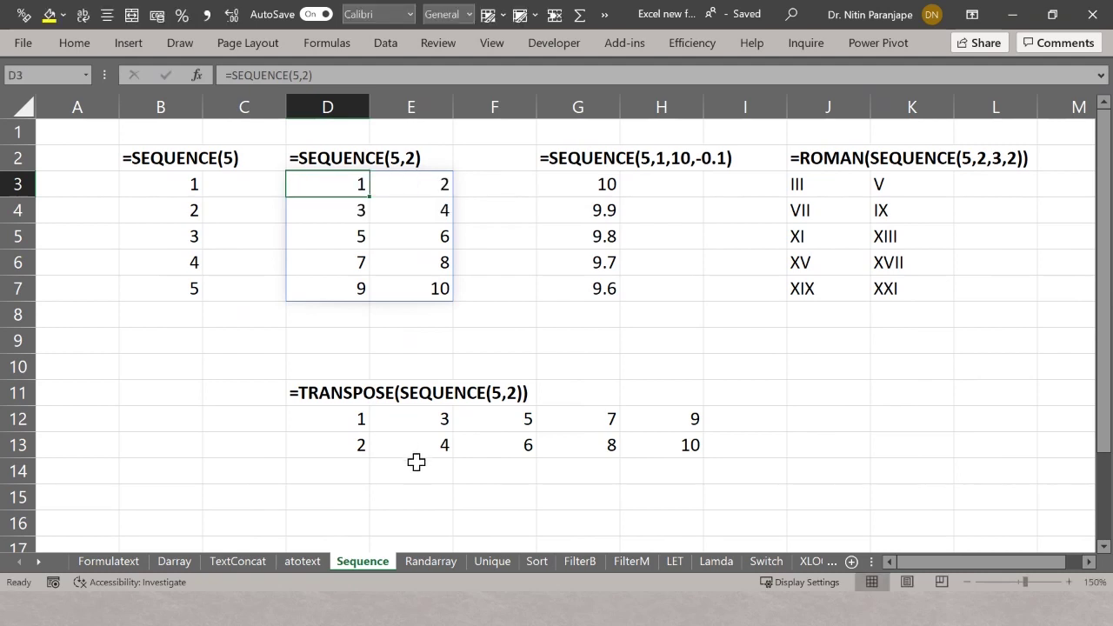
{"action": "left_click", "coordinate": [355, 507]}
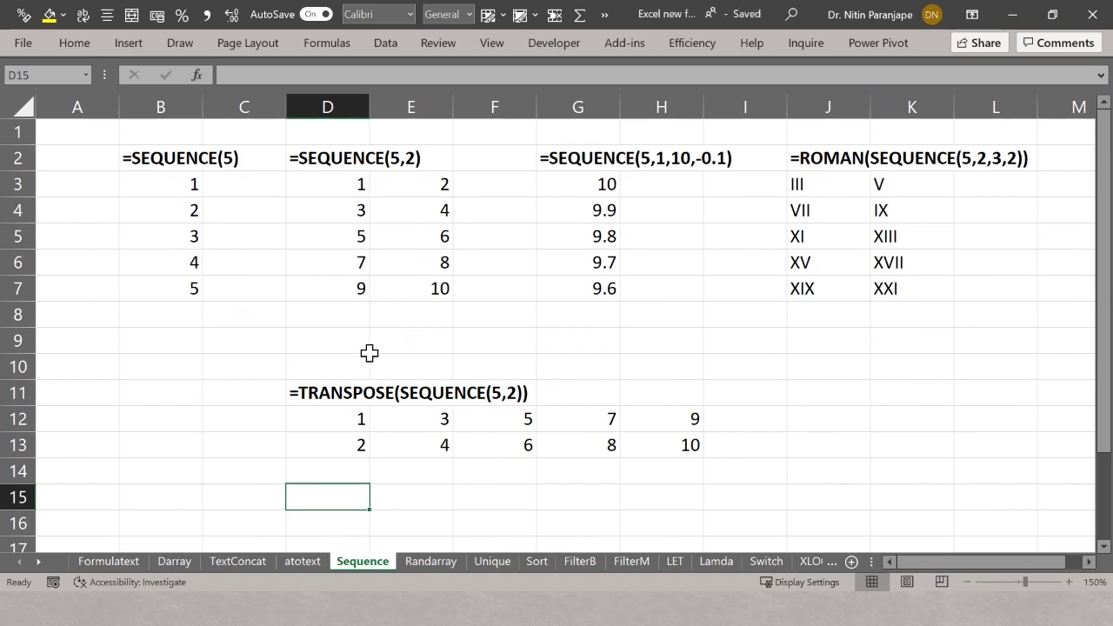
{"action": "left_click", "coordinate": [370, 360]}
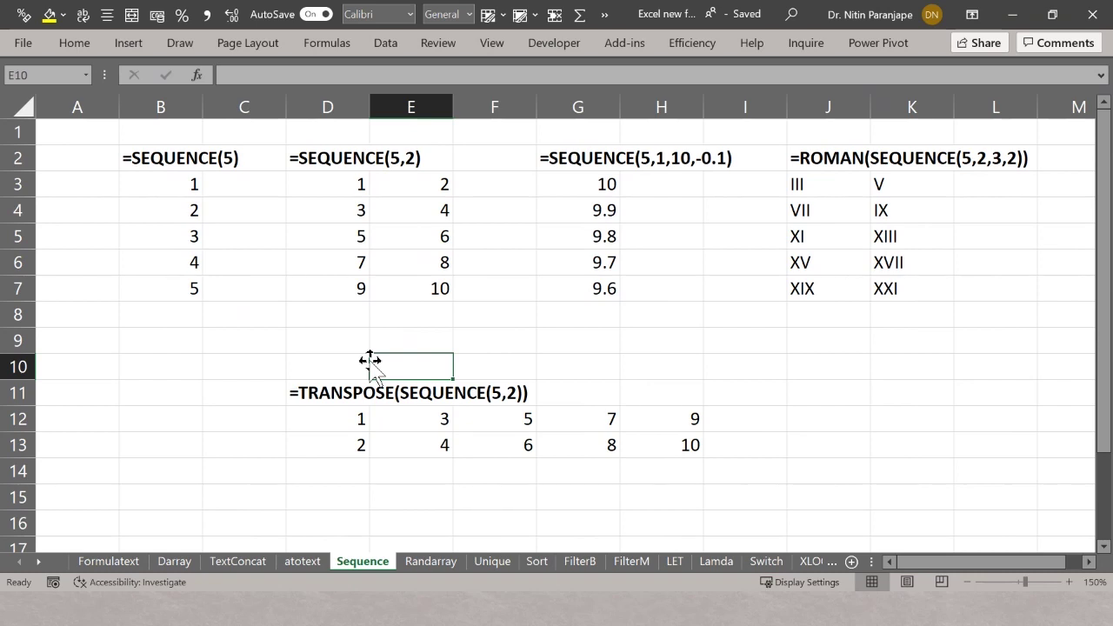
Step: On the Randarray sheet, examine the RAND formula in A6 of the table's Rand column, leaving it as it is
{"action": "left_click", "coordinate": [432, 561]}
{"action": "scroll", "coordinate": [264, 256], "scroll_direction": "up", "scroll_amount": 4}
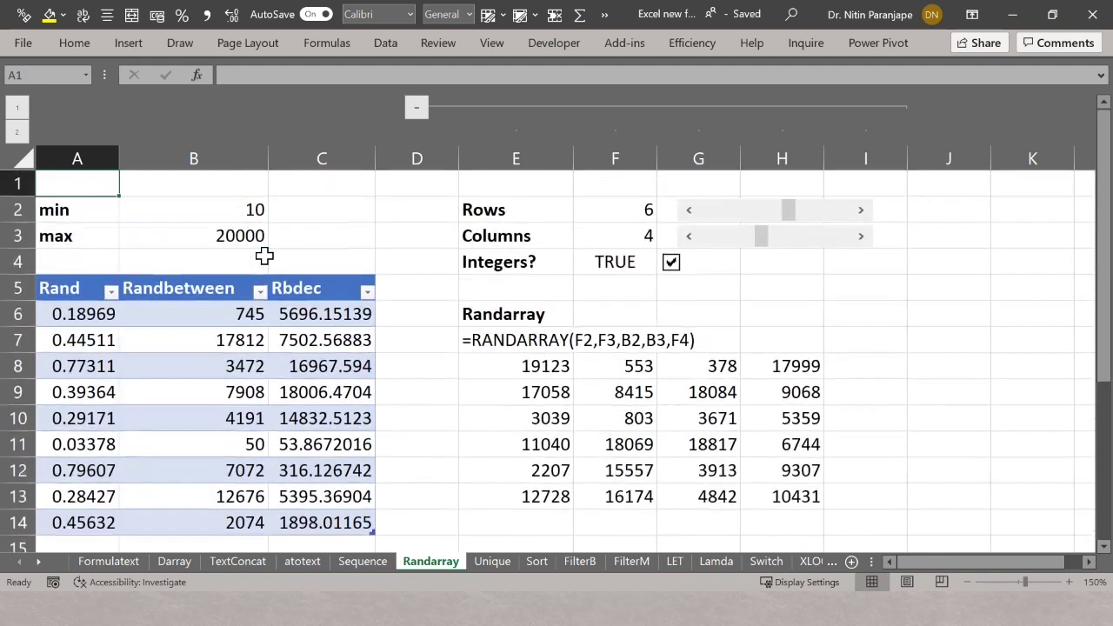
{"action": "left_click", "coordinate": [127, 345]}
{"action": "key", "text": "Left"}
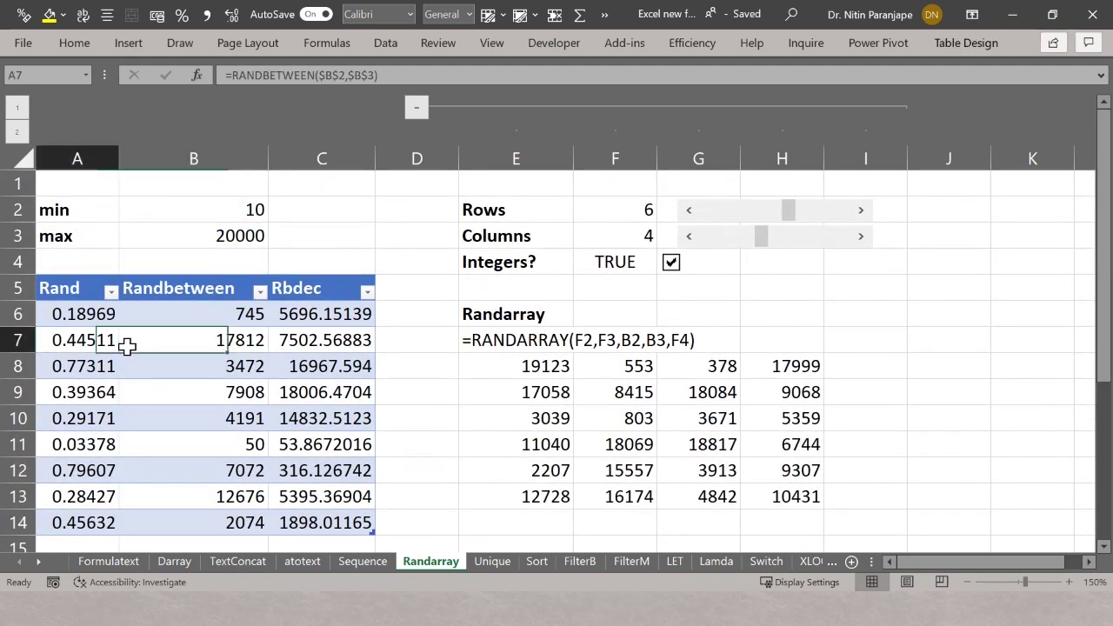
{"action": "key", "text": "Up"}
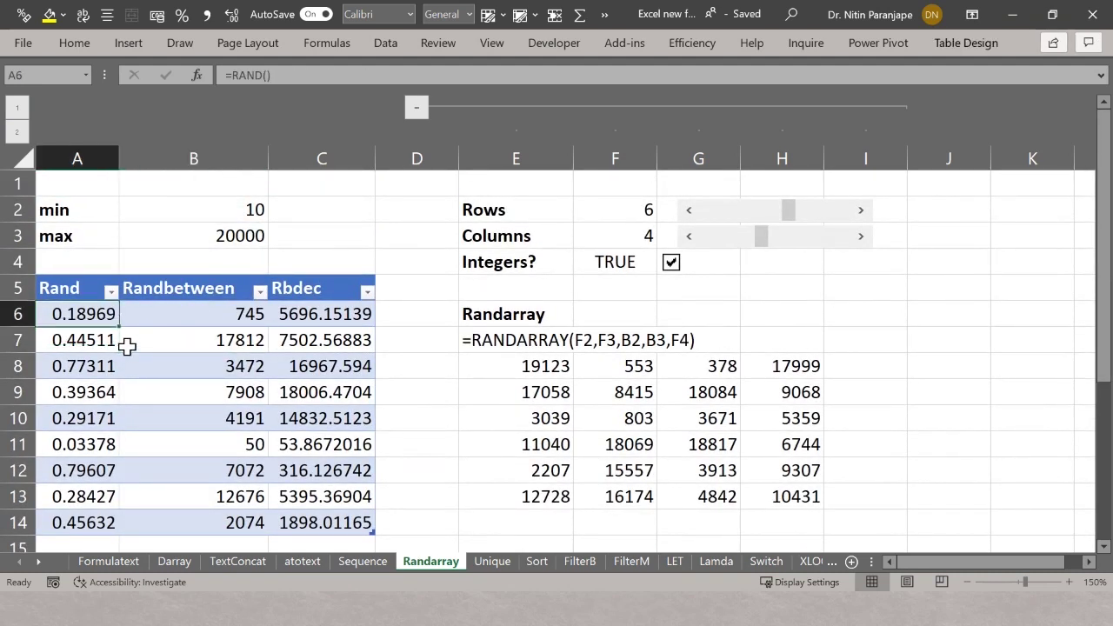
{"action": "key", "text": "F2"}
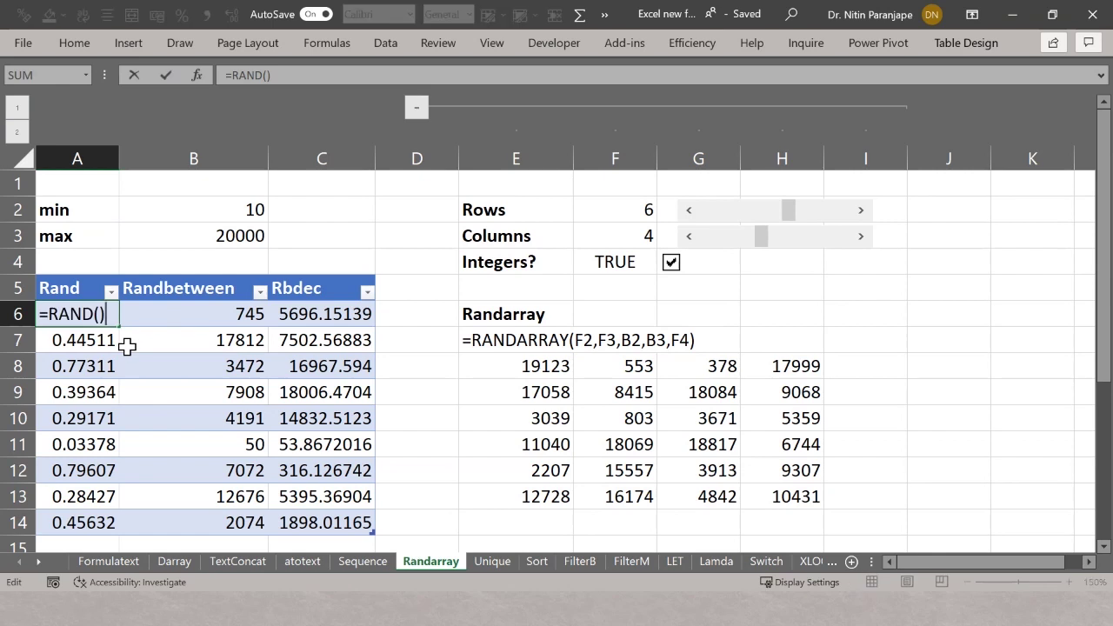
{"action": "key", "text": "Left"}
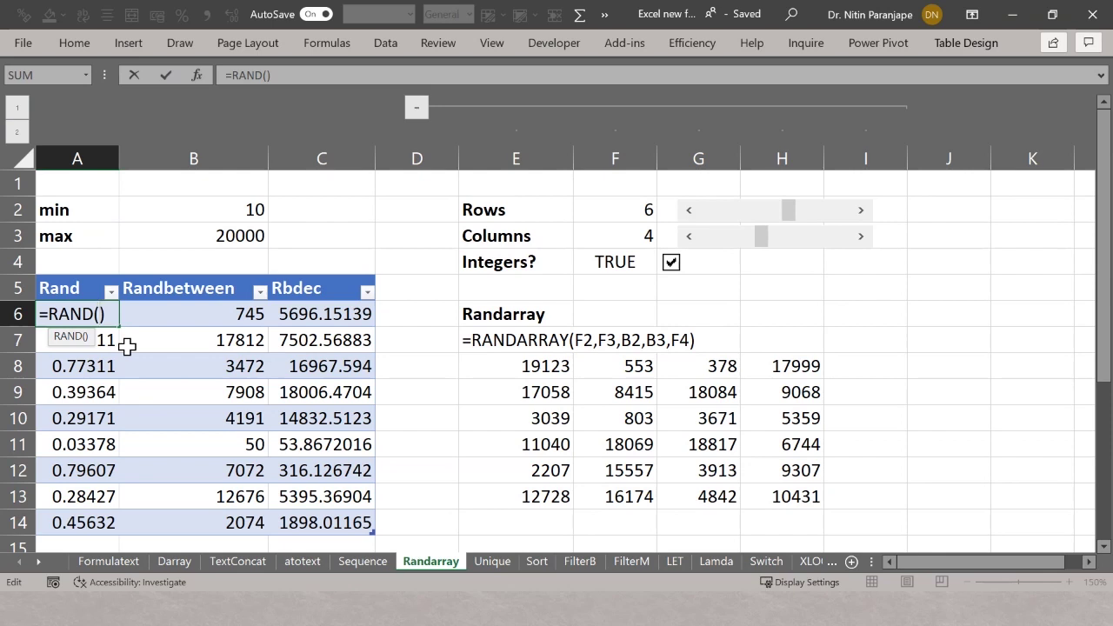
{"action": "key", "text": "Escape"}
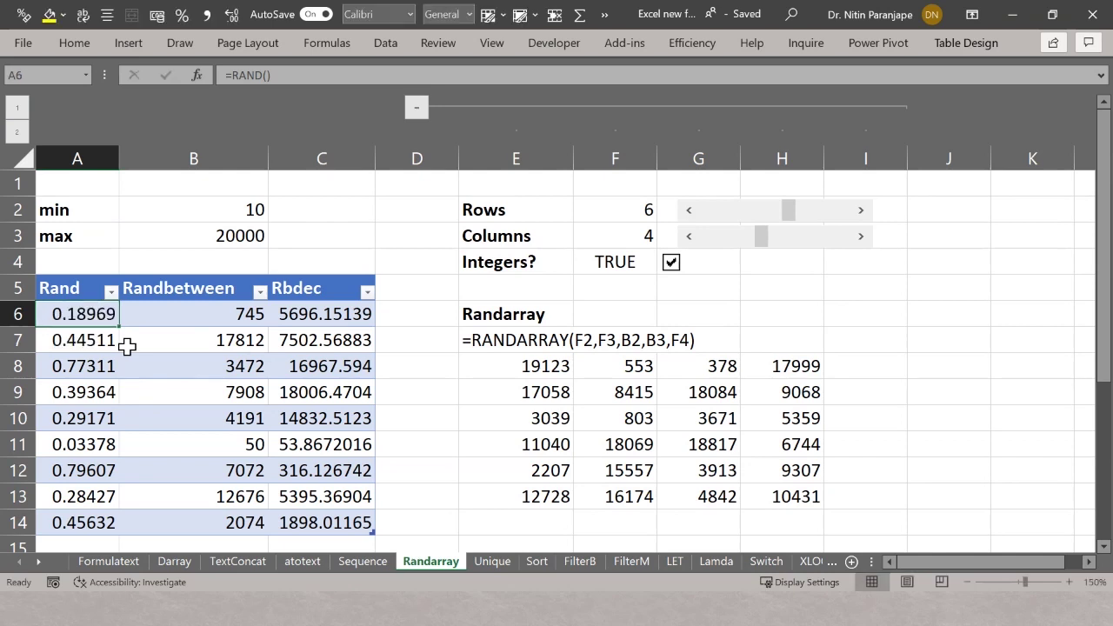
Step: Examine the RANDBETWEEN formula in B6 and the min and max cells it refers to
{"action": "key", "text": "Right"}
{"action": "key", "text": "F2"}
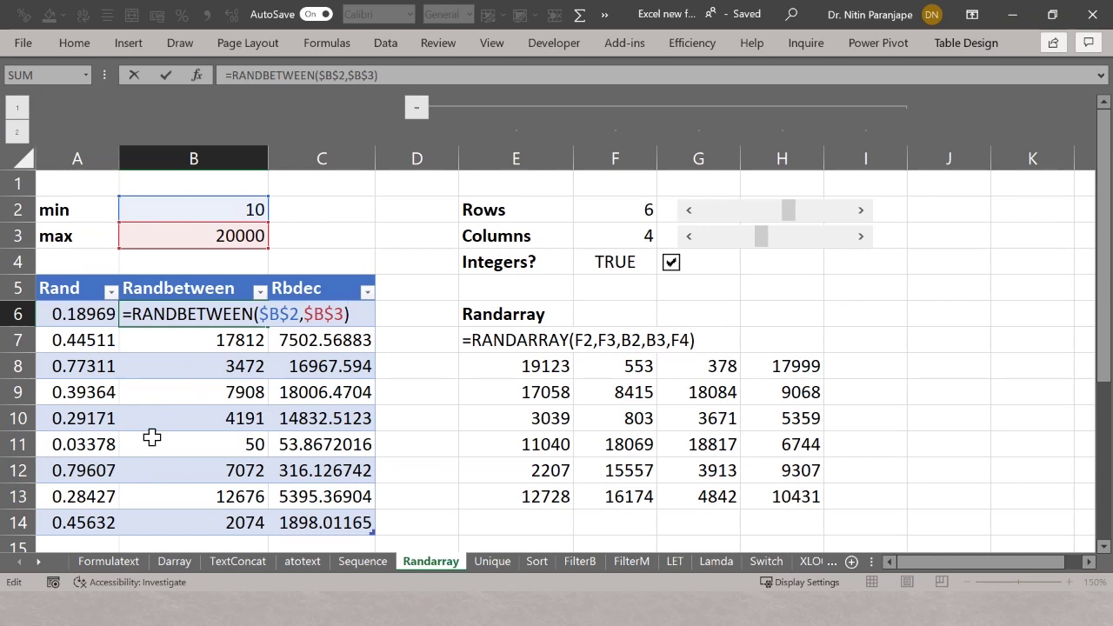
{"action": "left_click", "coordinate": [108, 317]}
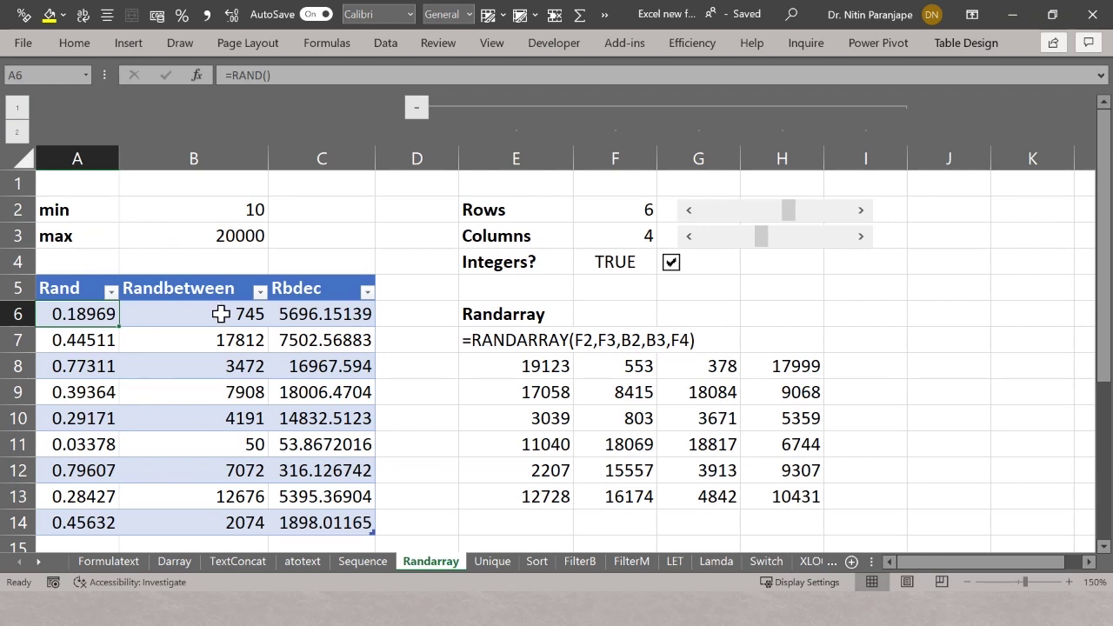
Step: Examine the Rbdec formula in C6 that adds RAND to RANDBETWEEN, and compare it with the formulas in A6 and B6
{"action": "left_click", "coordinate": [298, 314]}
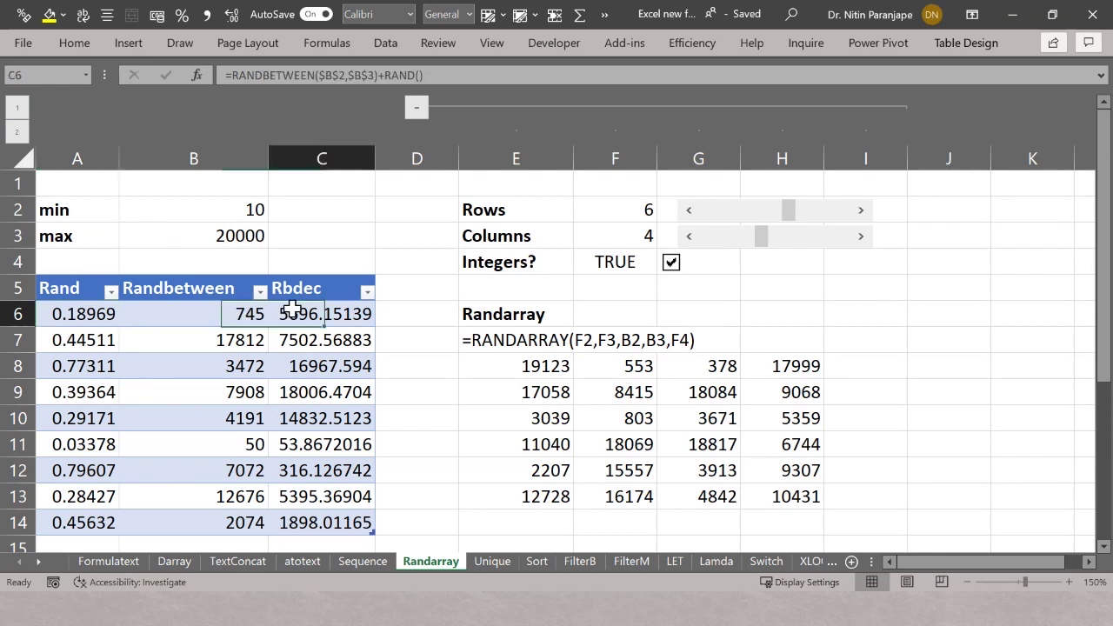
{"action": "key", "text": "F2"}
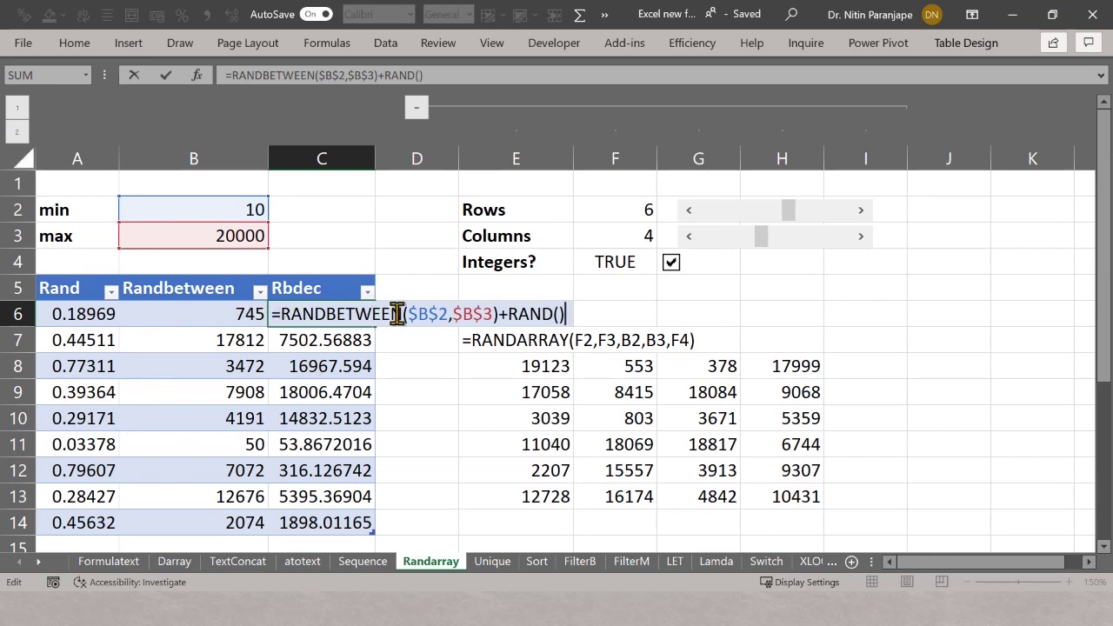
{"action": "key", "text": "Escape"}
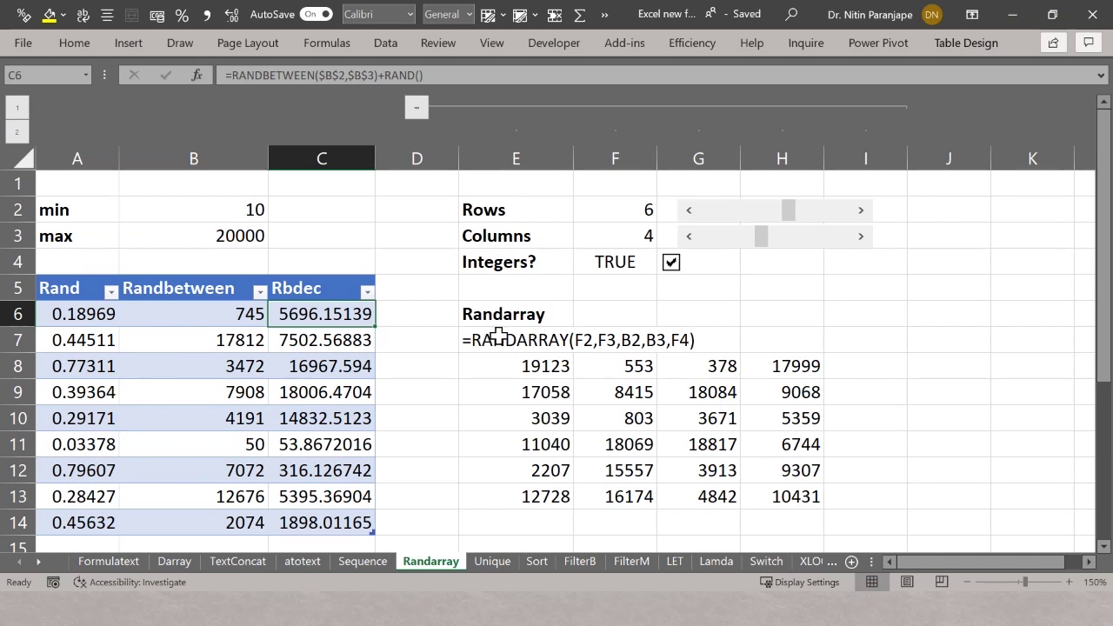
{"action": "left_click", "coordinate": [80, 316]}
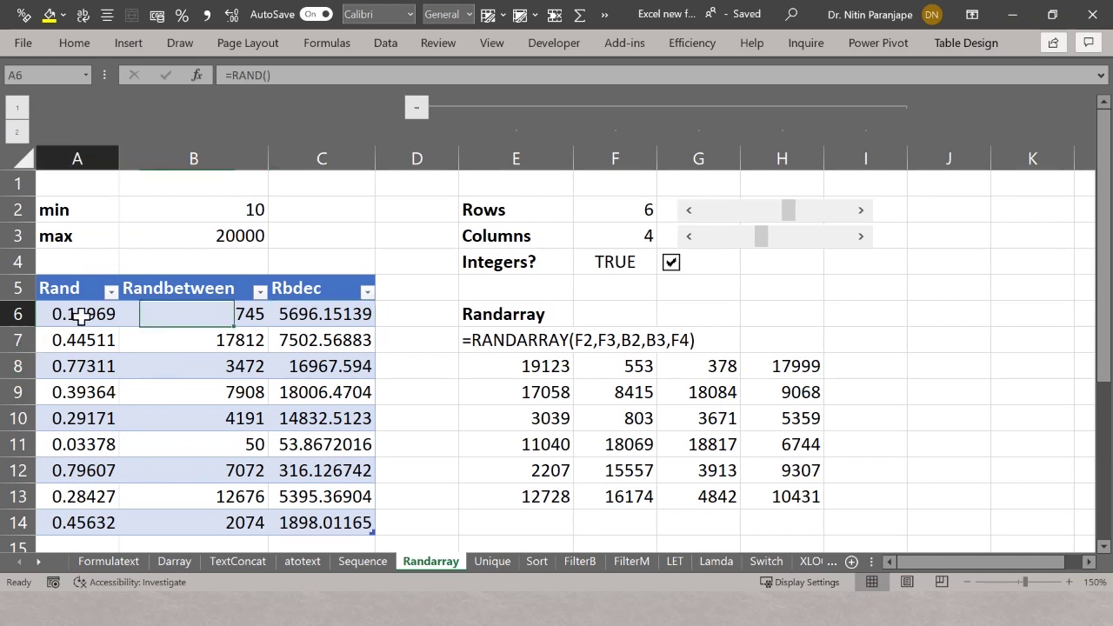
{"action": "left_click", "coordinate": [224, 319]}
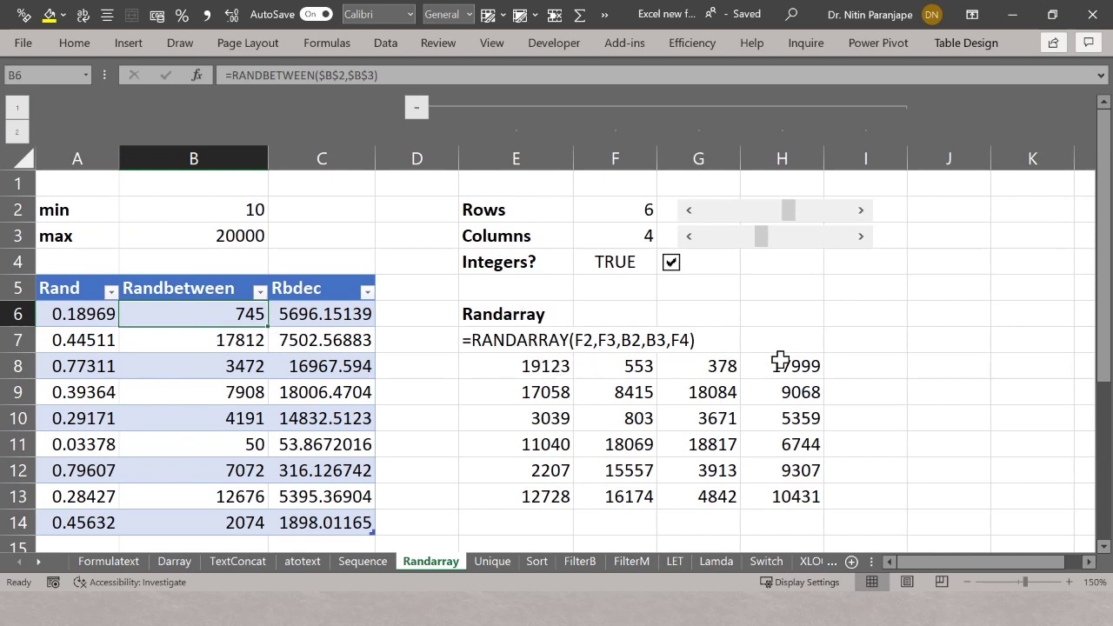
Step: Examine the max and integer arguments of the RANDARRAY formula in E8, leaving the formula as it is
{"action": "left_click", "coordinate": [519, 366]}
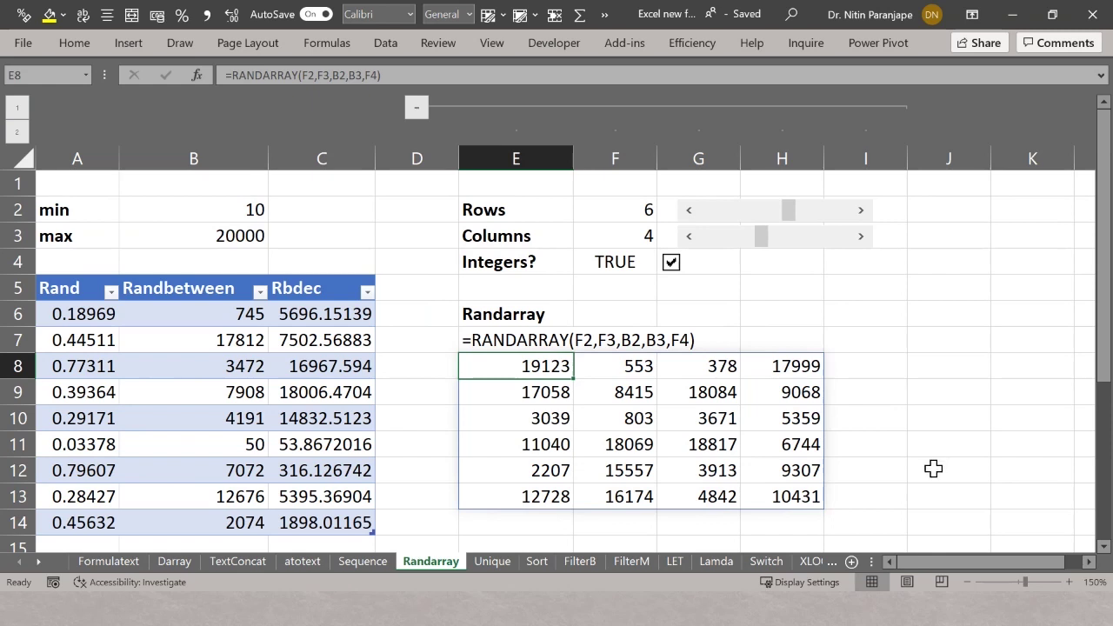
{"action": "key", "text": "F2"}
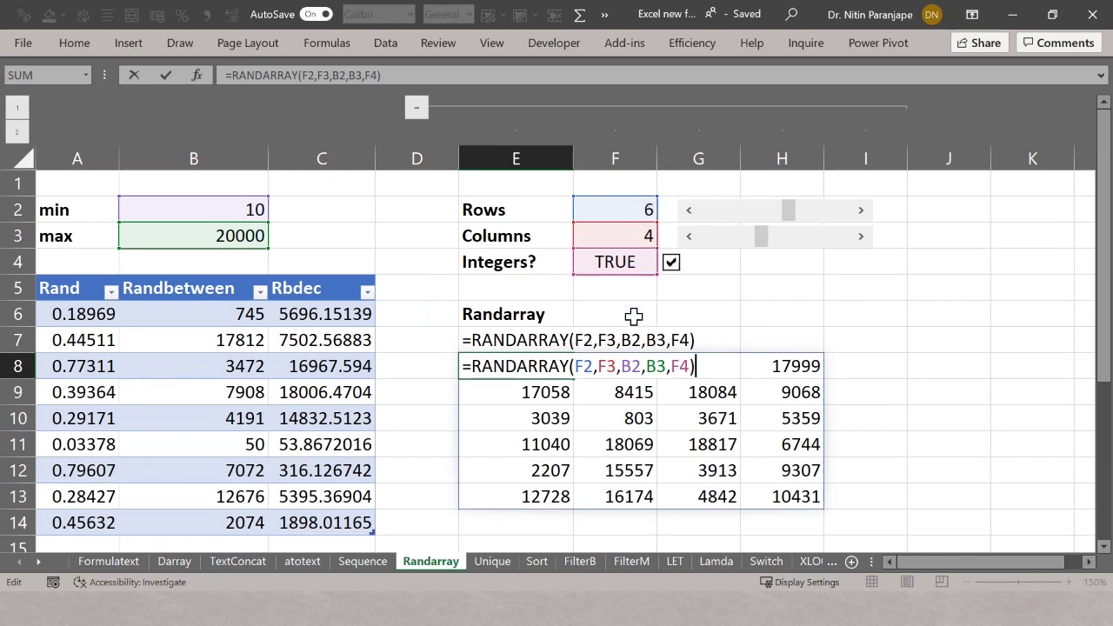
{"action": "left_click", "coordinate": [656, 366]}
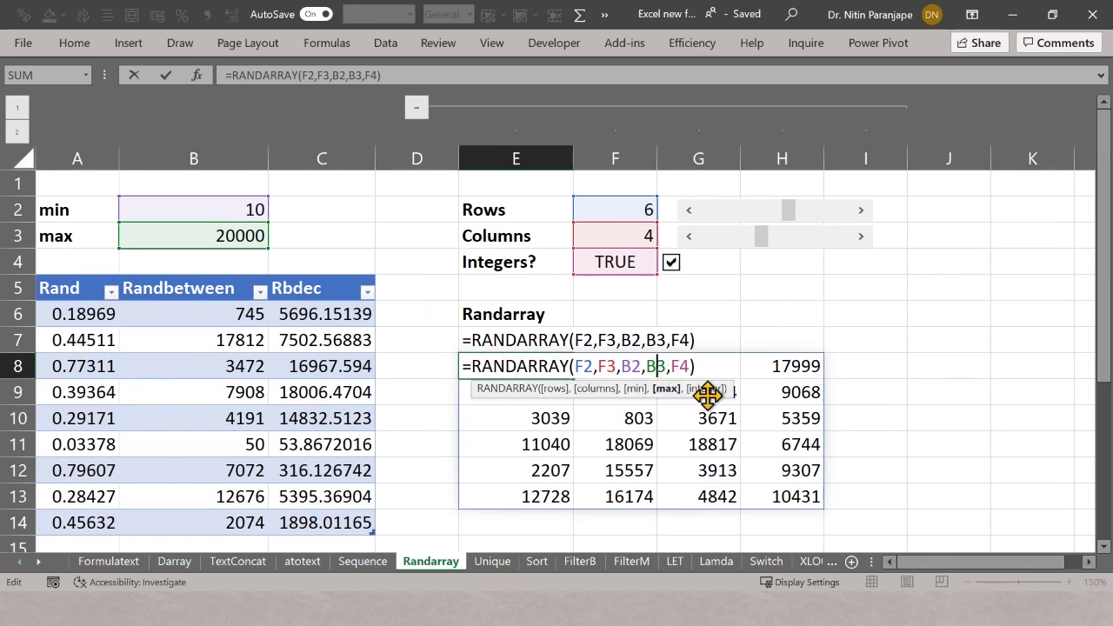
{"action": "left_click", "coordinate": [679, 366]}
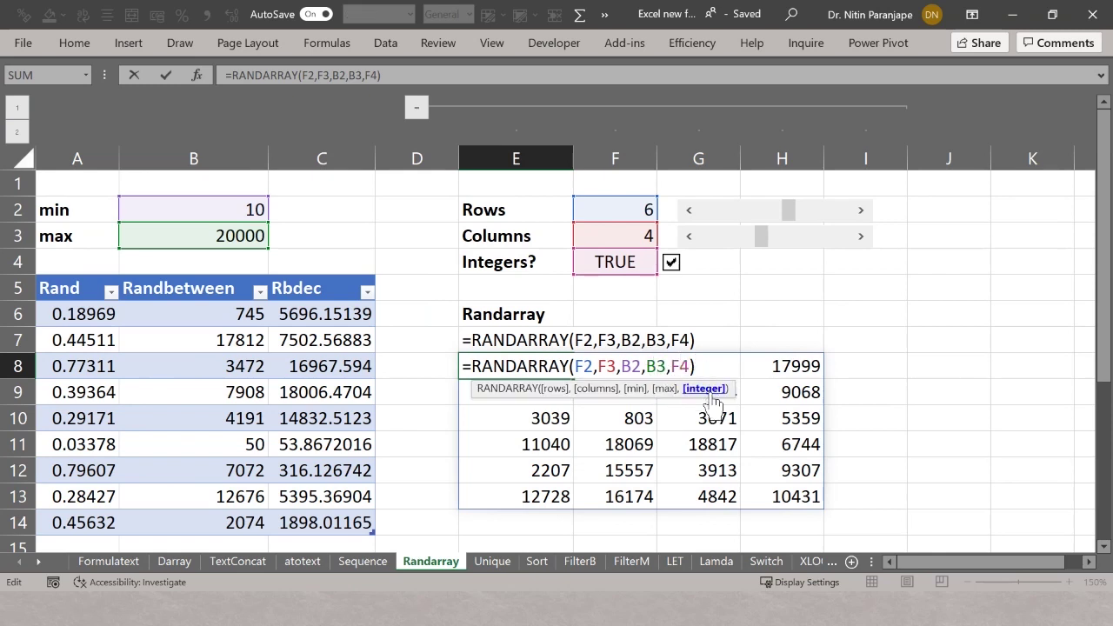
{"action": "left_click", "coordinate": [712, 393]}
{"action": "key", "text": "Escape"}
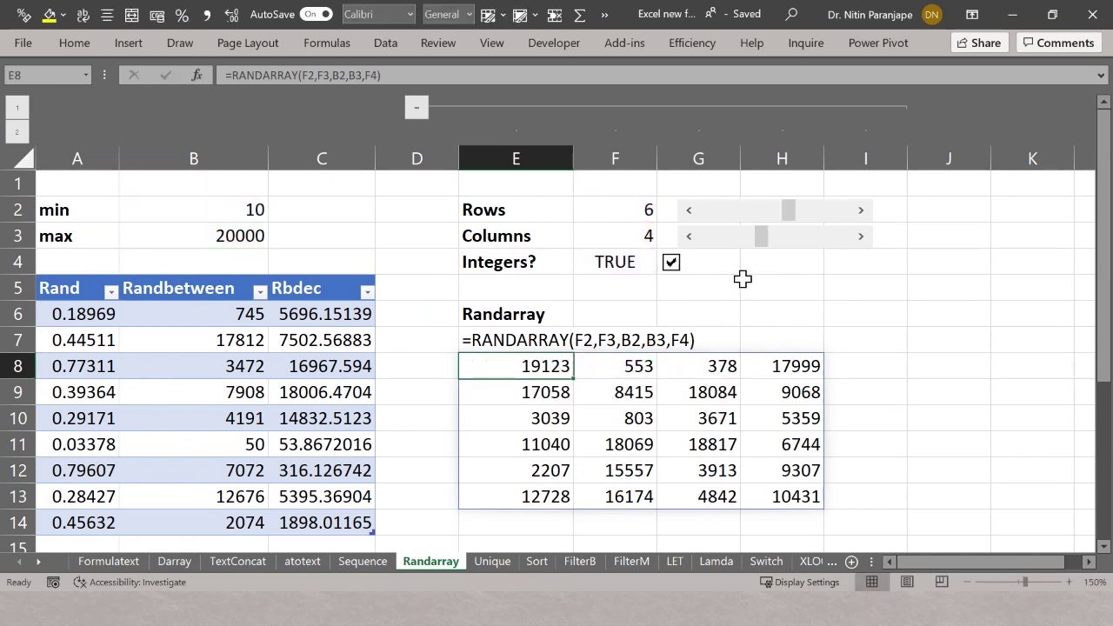
Step: Check the Rows, Columns and Integers? cells that feed RANDARRAY, and toggle the integers option off and back on
{"action": "left_click", "coordinate": [618, 209]}
{"action": "left_click", "coordinate": [626, 239]}
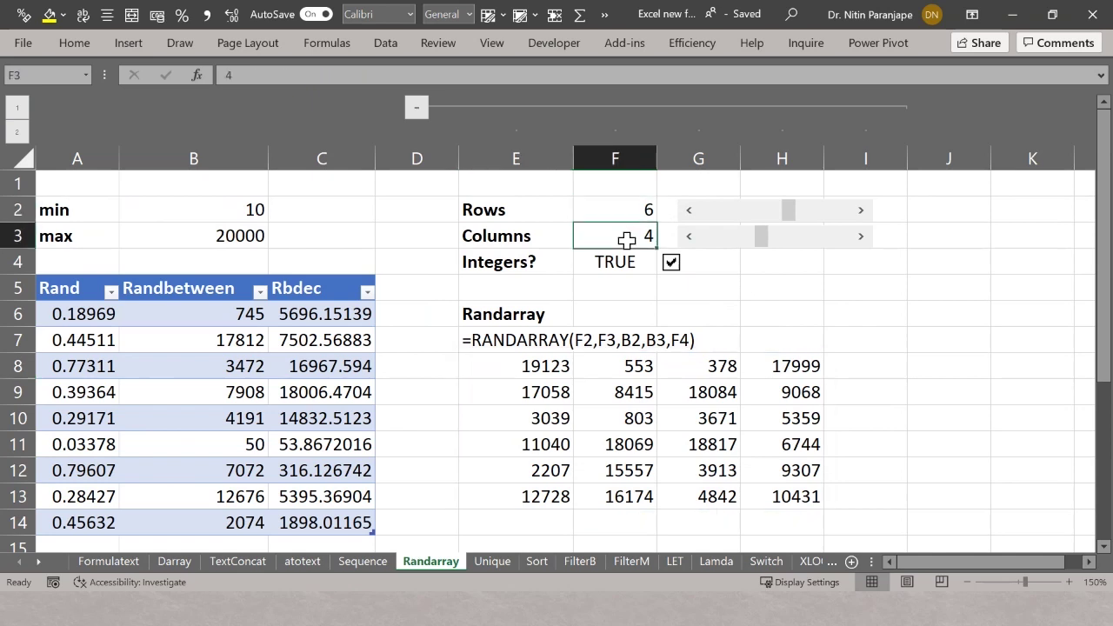
{"action": "left_click", "coordinate": [630, 261]}
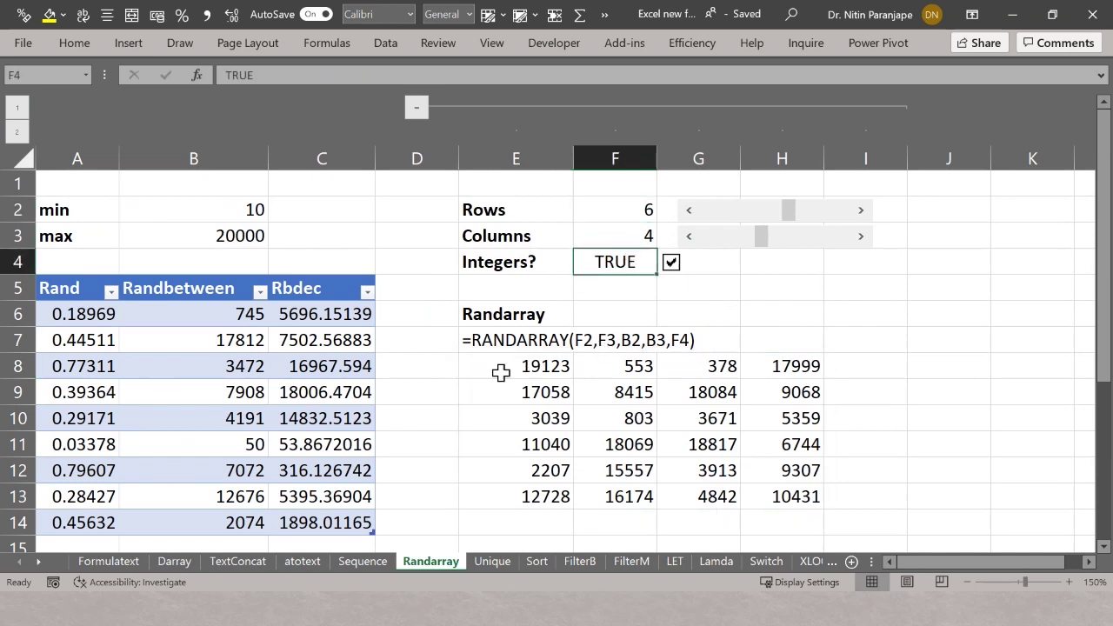
{"action": "left_click", "coordinate": [672, 263]}
{"action": "left_click", "coordinate": [672, 264]}
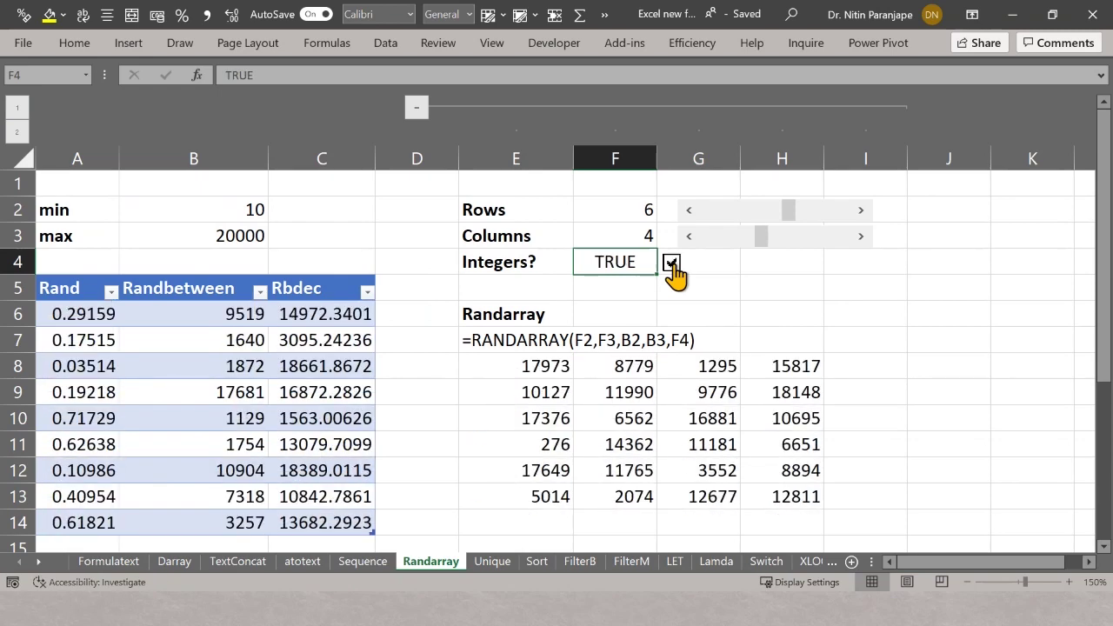
Step: Reduce the RANDARRAY output to 4 rows and 2 columns with the scroll bars, and inspect the Rows scroll bar's control settings without changing them
{"action": "left_click_drag", "start_coordinate": [764, 246], "coordinate": [764, 222]}
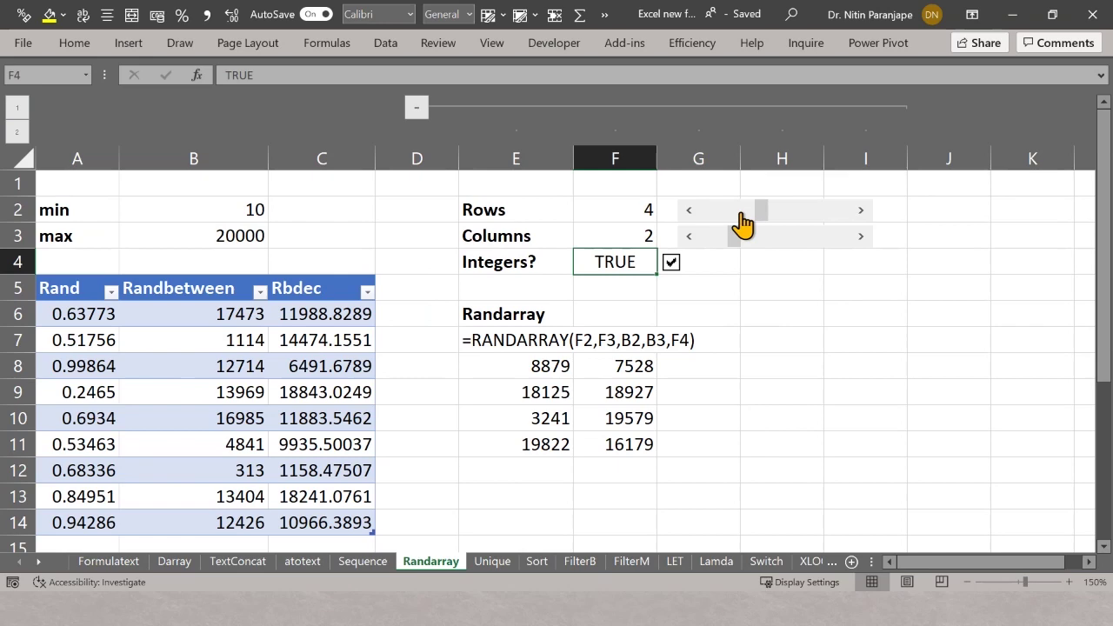
{"action": "right_click", "coordinate": [741, 213]}
{"action": "left_click", "coordinate": [789, 387]}
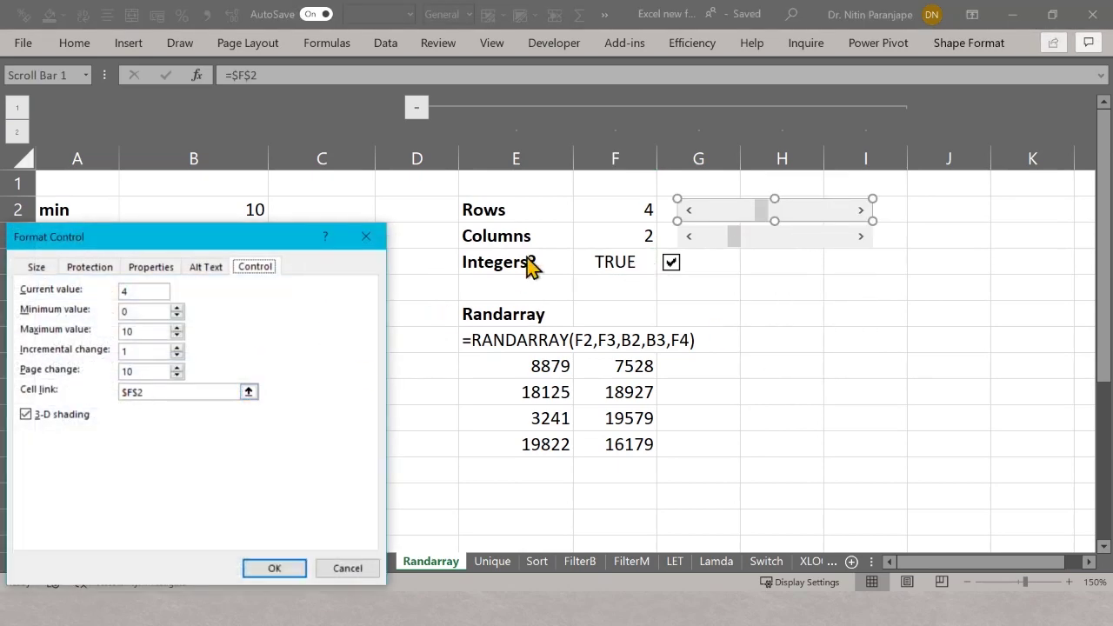
{"action": "left_click", "coordinate": [209, 386]}
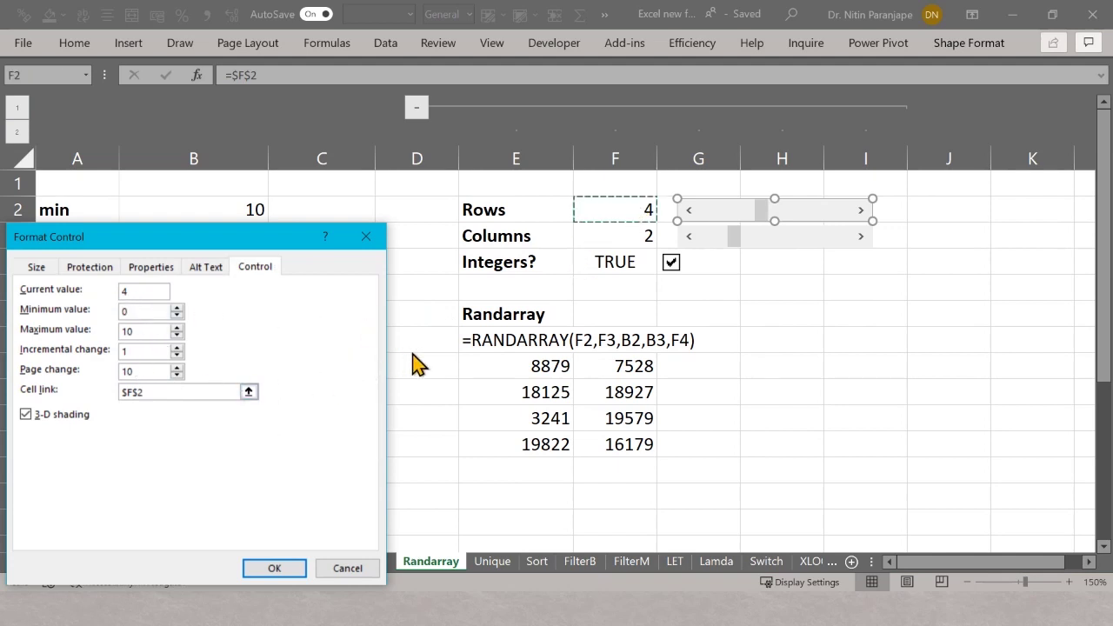
{"action": "left_click", "coordinate": [347, 569]}
{"action": "left_click", "coordinate": [345, 567]}
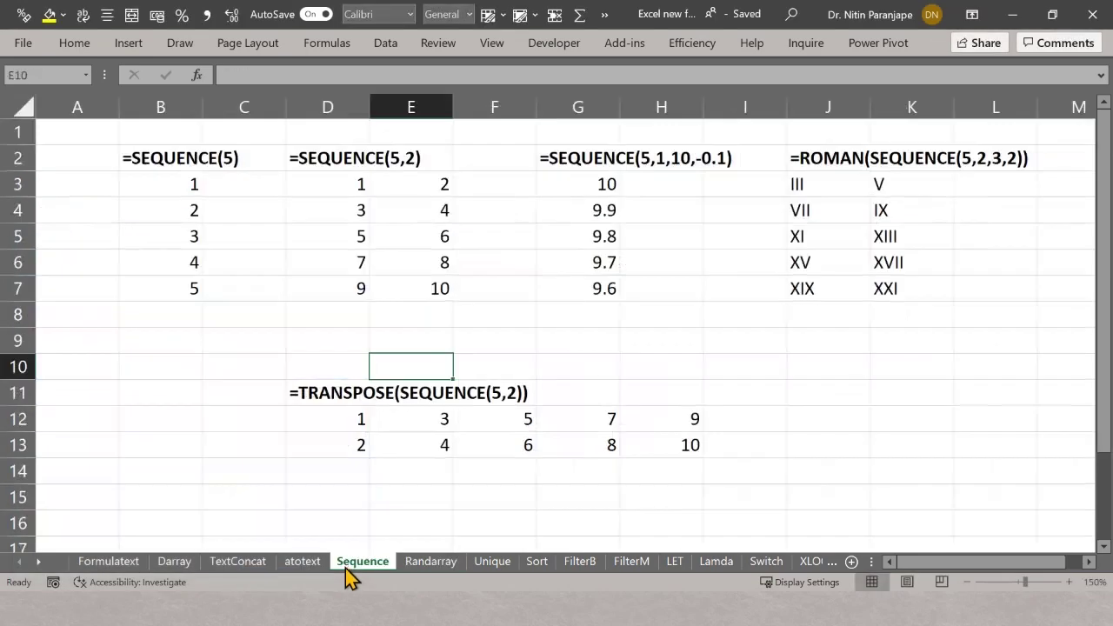
{"action": "left_click", "coordinate": [430, 561]}
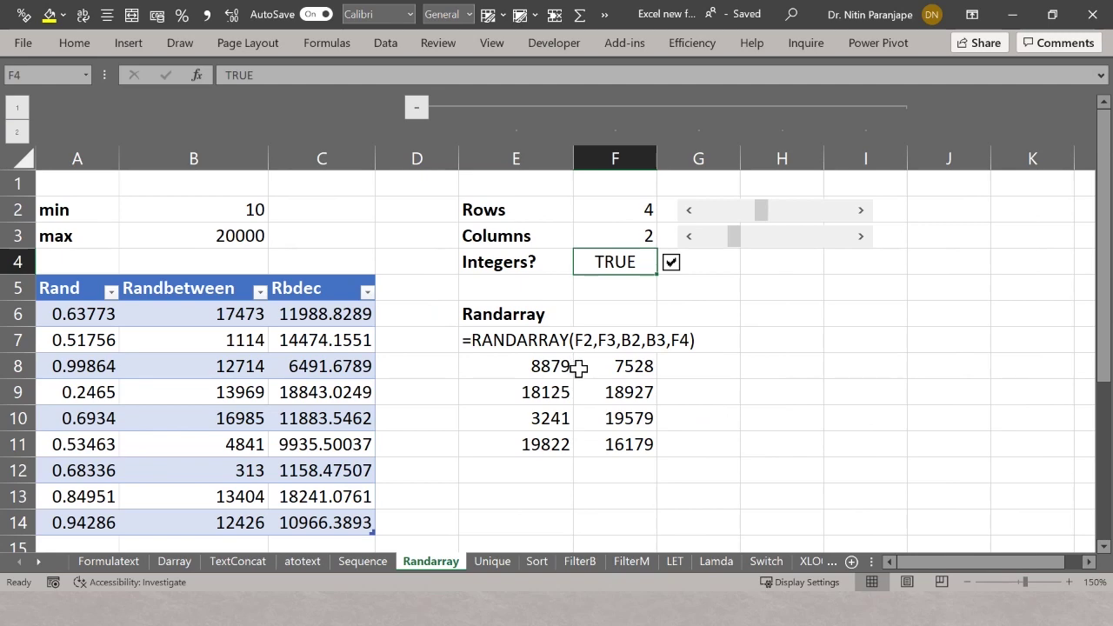
Step: Compare the RANDBETWEEN formula in B6 with the RANDARRAY formula in E8, and examine the latter's rows and min arguments
{"action": "left_click", "coordinate": [559, 399]}
{"action": "scroll", "coordinate": [434, 473], "scroll_direction": "down", "scroll_amount": 2}
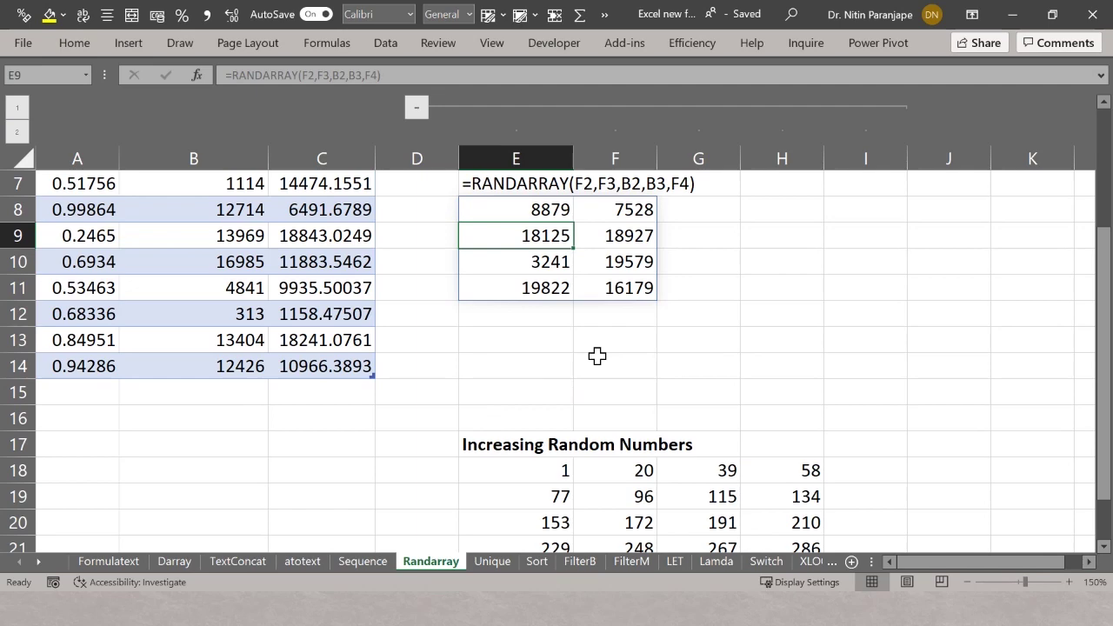
{"action": "left_click", "coordinate": [539, 212]}
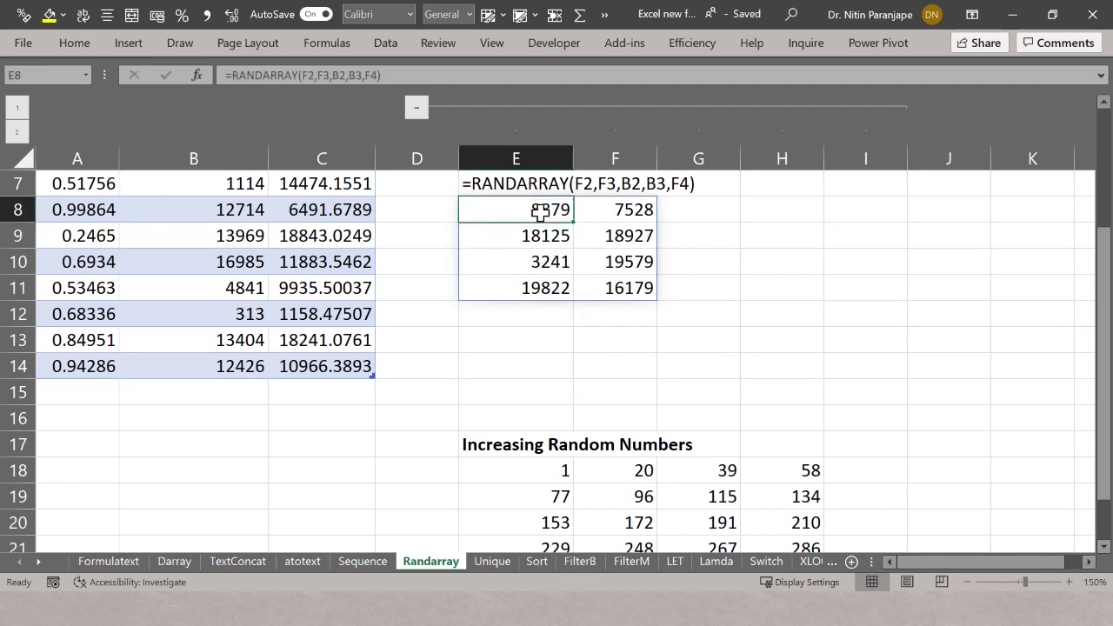
{"action": "scroll", "coordinate": [608, 275], "scroll_direction": "up", "scroll_amount": 2}
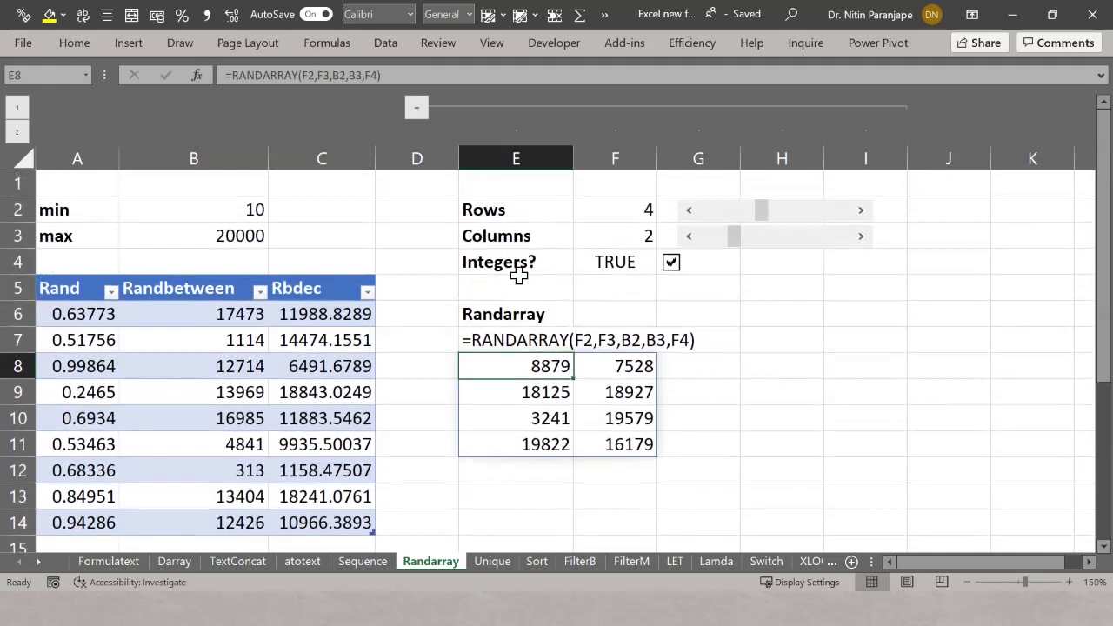
{"action": "left_click", "coordinate": [215, 318]}
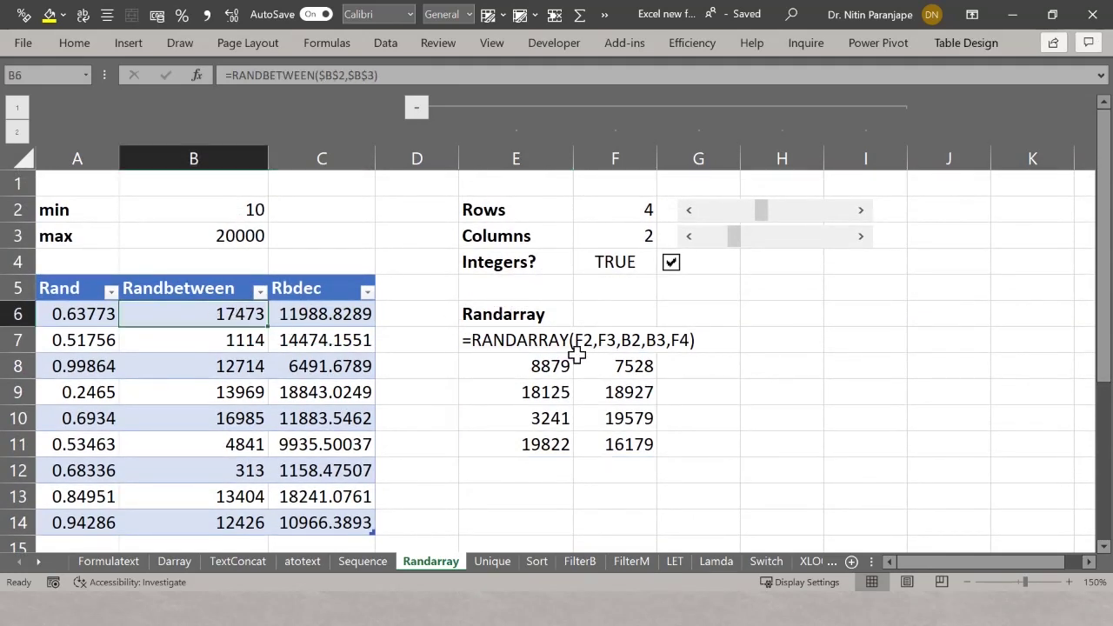
{"action": "left_click", "coordinate": [533, 363]}
{"action": "key", "text": "F2"}
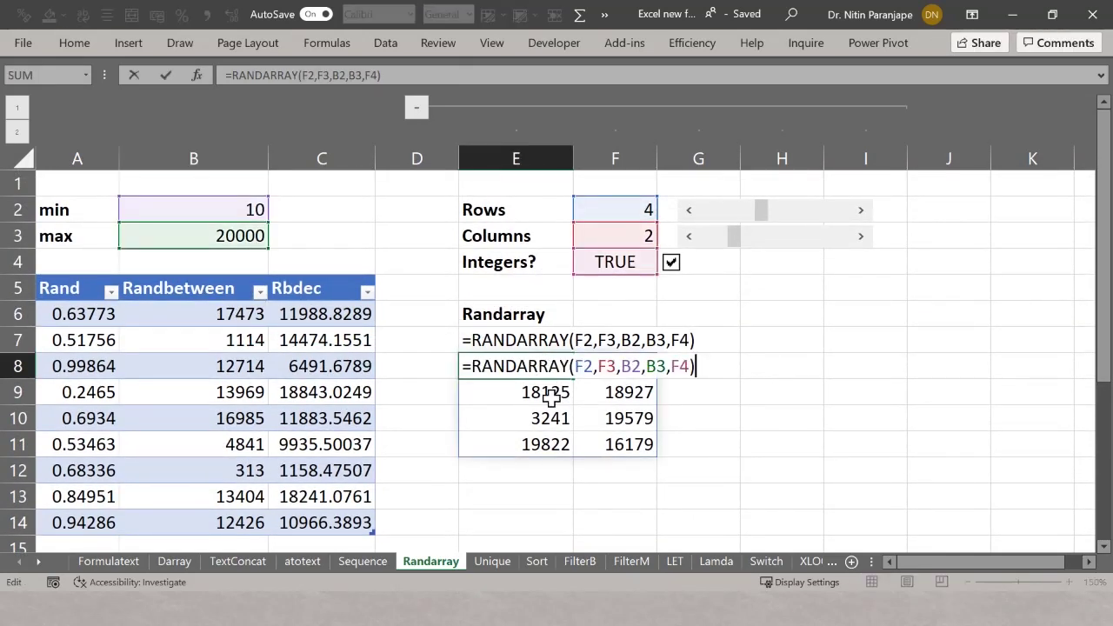
{"action": "left_click", "coordinate": [585, 366]}
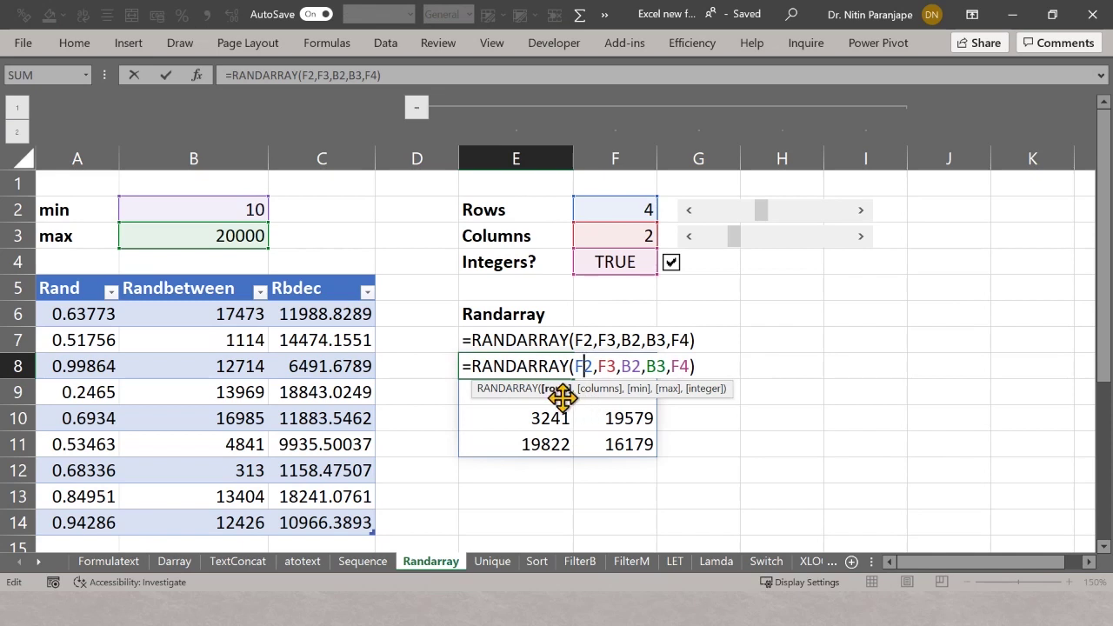
{"action": "left_click", "coordinate": [620, 366]}
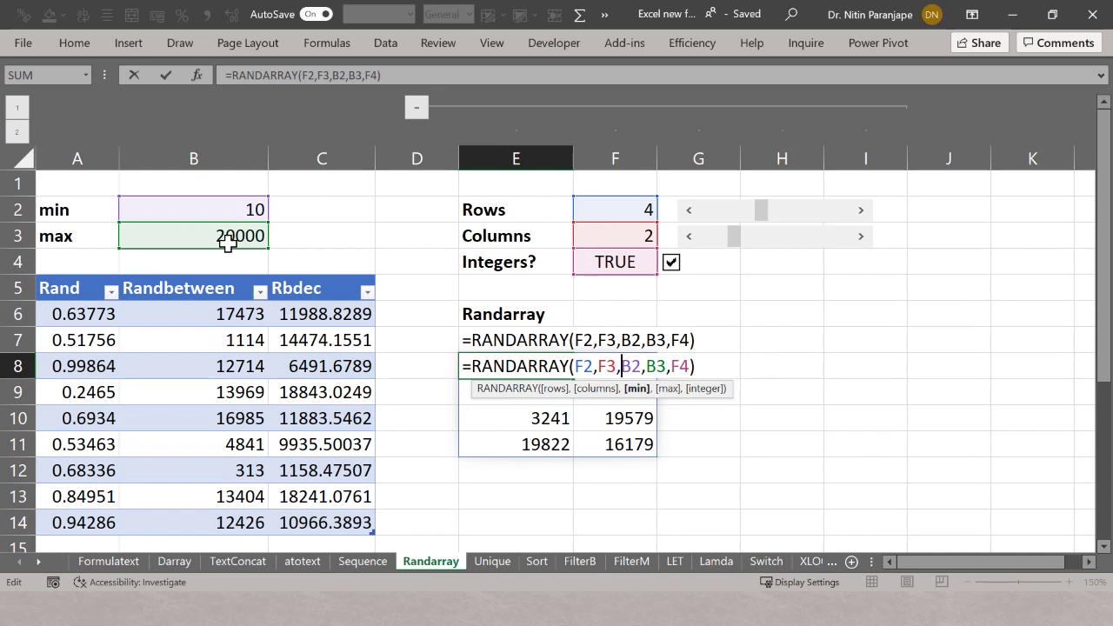
{"action": "key", "text": "Escape"}
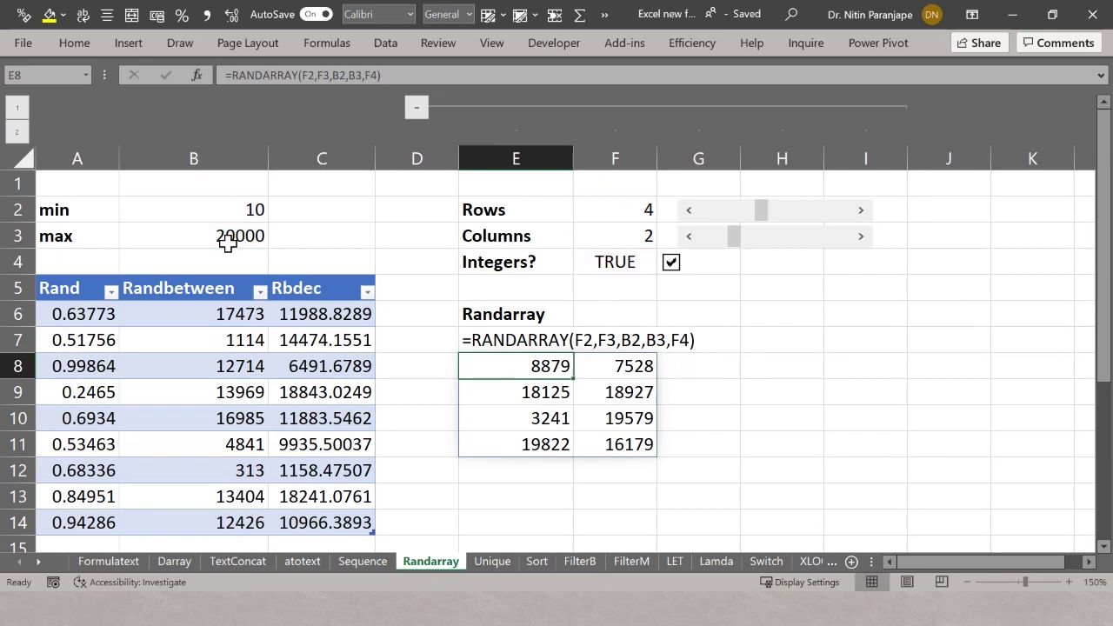
Step: Examine the rows, columns, start and RANDBETWEEN step arguments of the Increasing Random Numbers formula in E18, leaving it as it is
{"action": "scroll", "coordinate": [559, 285], "scroll_direction": "down", "scroll_amount": 3}
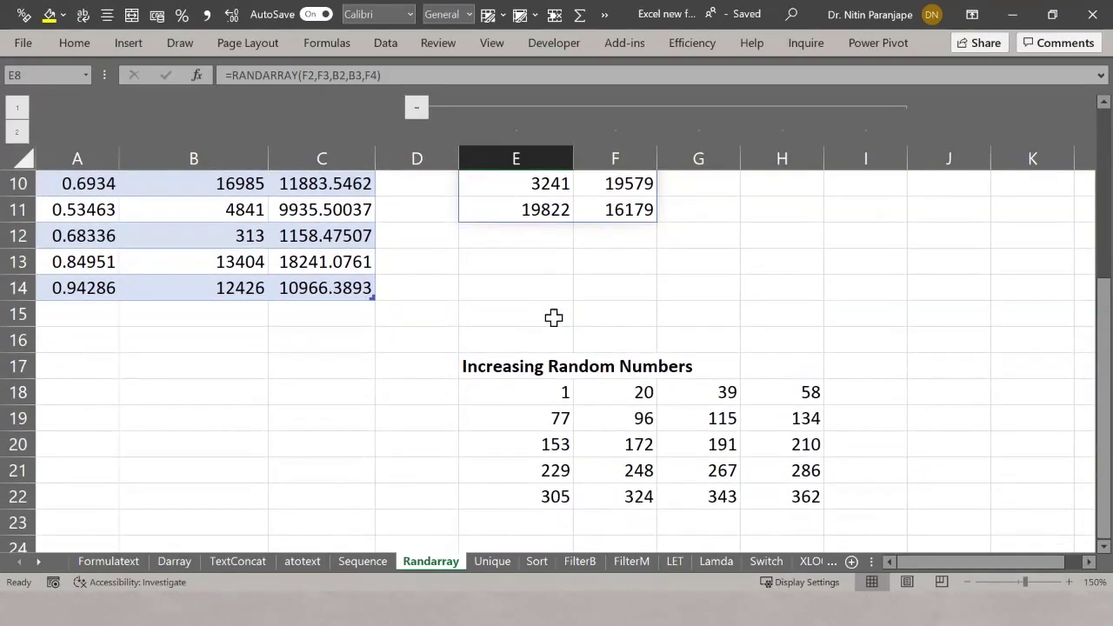
{"action": "scroll", "coordinate": [553, 318], "scroll_direction": "down", "scroll_amount": 1}
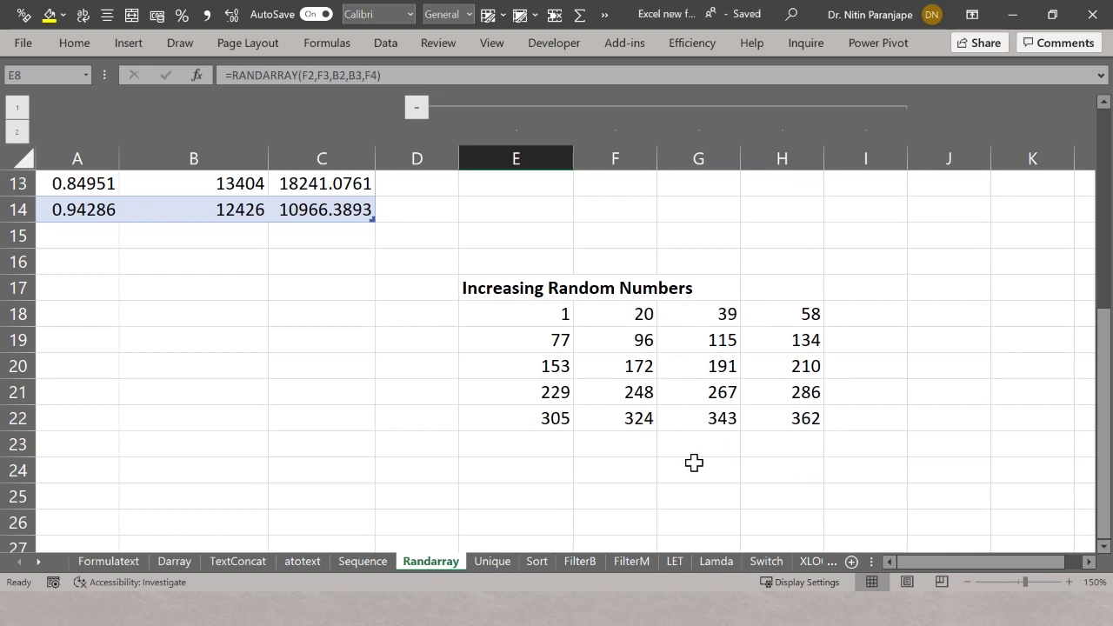
{"action": "left_click", "coordinate": [504, 320]}
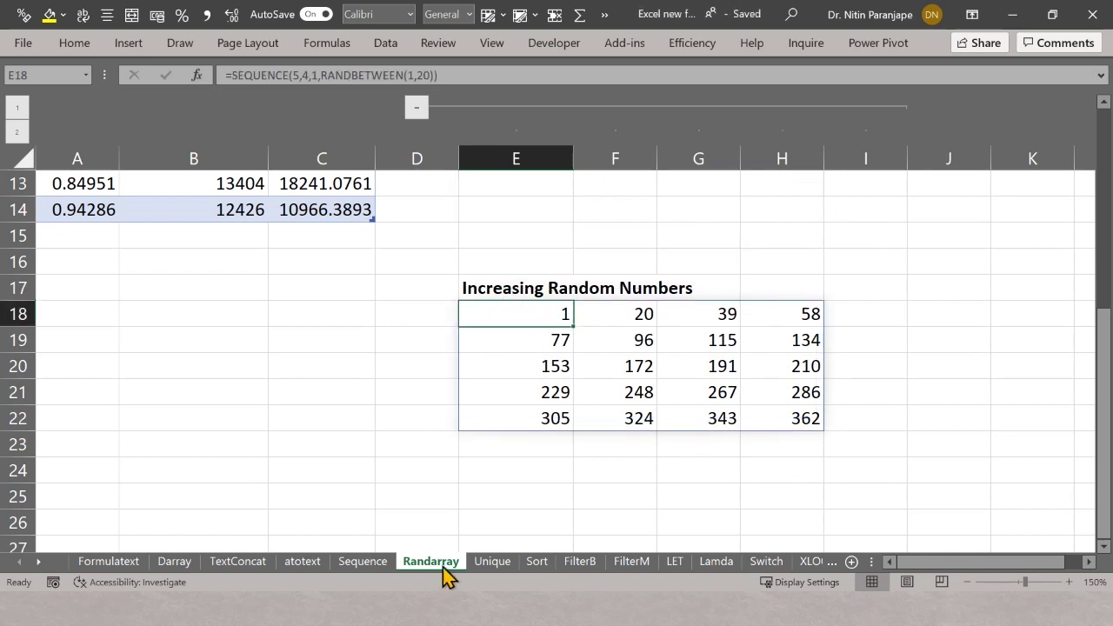
{"action": "key", "text": "F2"}
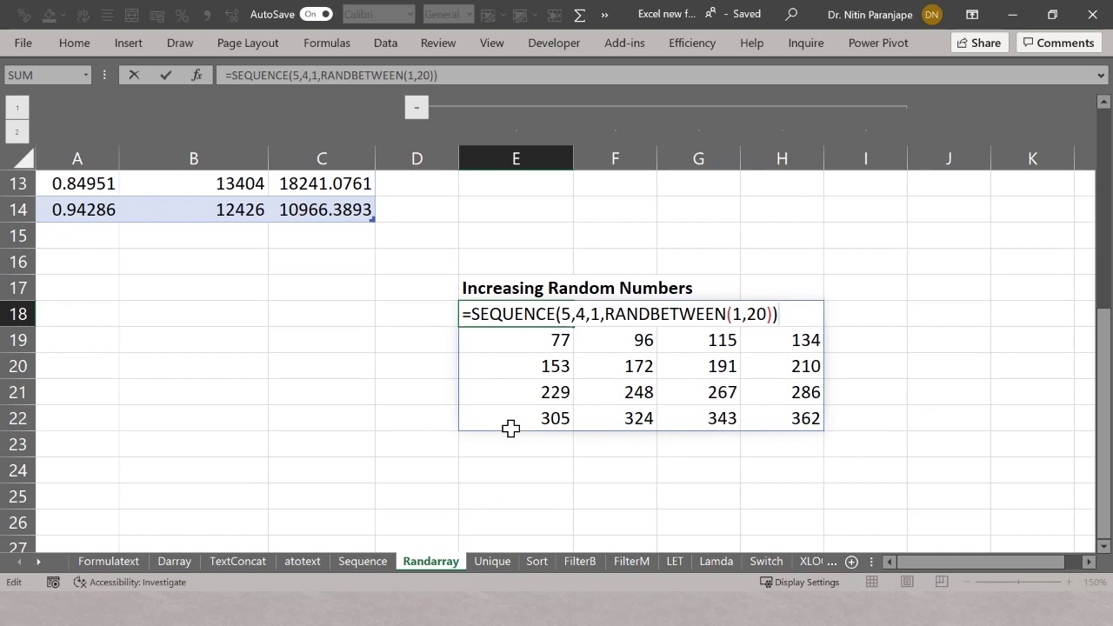
{"action": "left_click", "coordinate": [565, 315]}
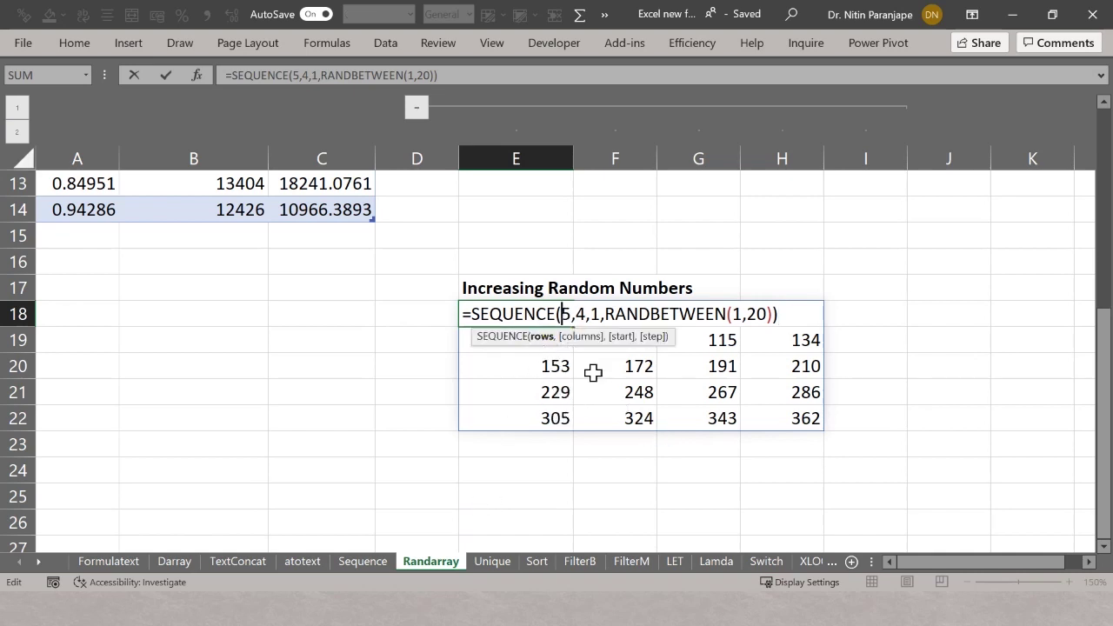
{"action": "left_click", "coordinate": [581, 336]}
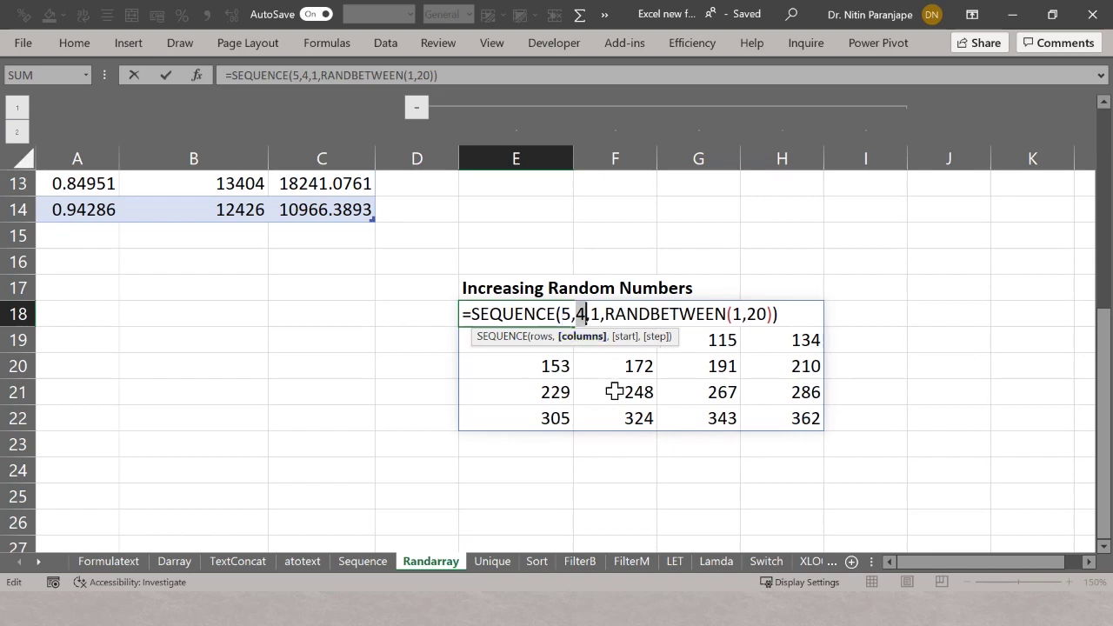
{"action": "left_click", "coordinate": [621, 338]}
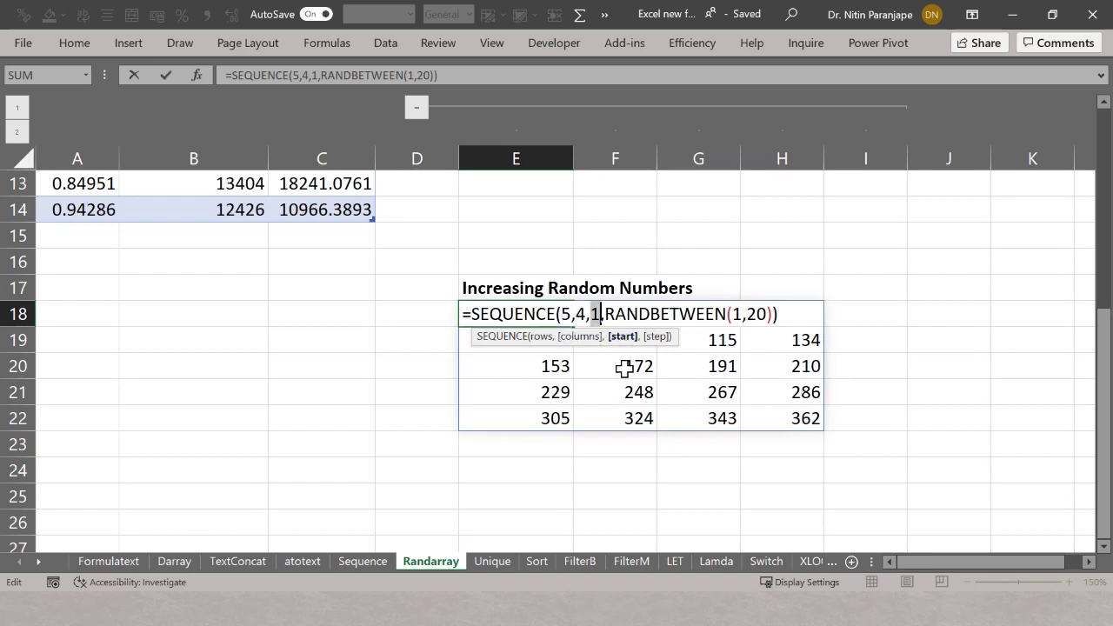
{"action": "left_click", "coordinate": [659, 341]}
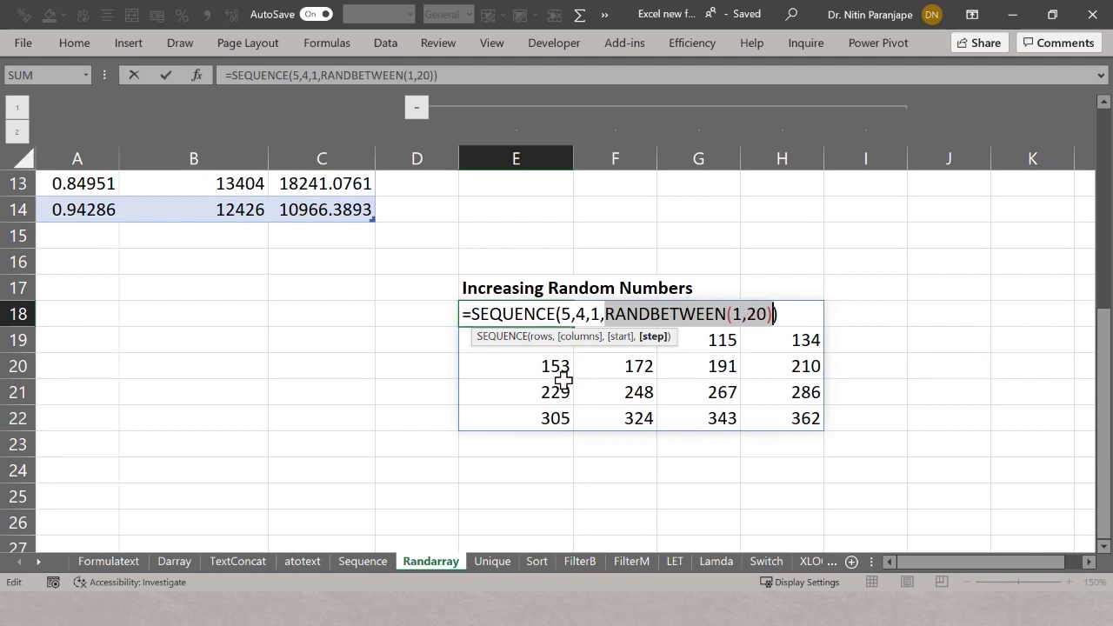
{"action": "left_click", "coordinate": [669, 492]}
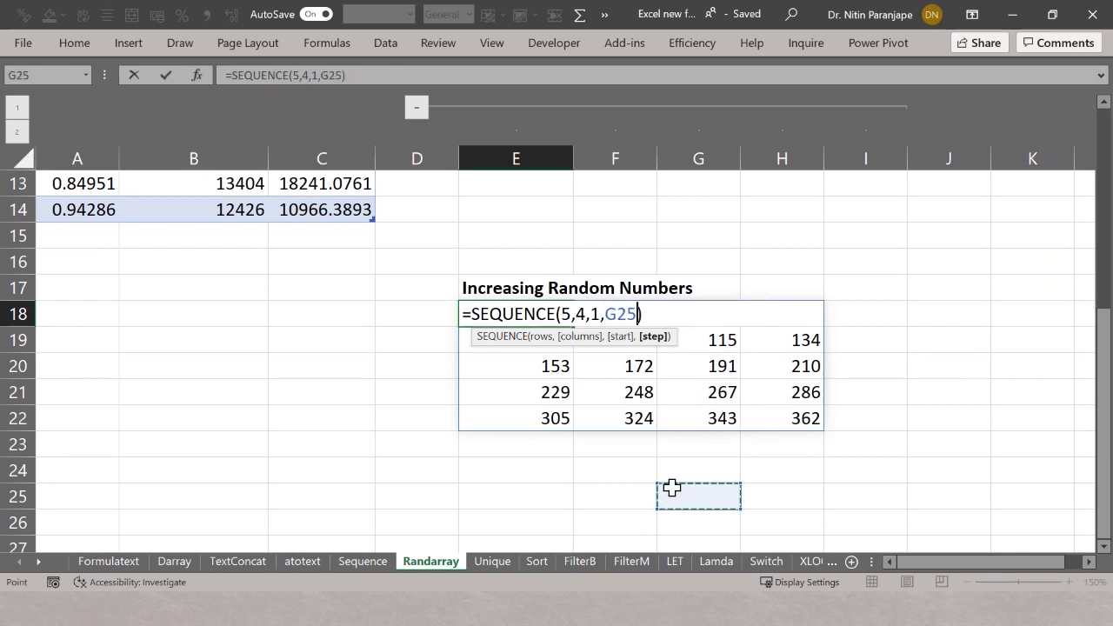
{"action": "key", "text": "Escape"}
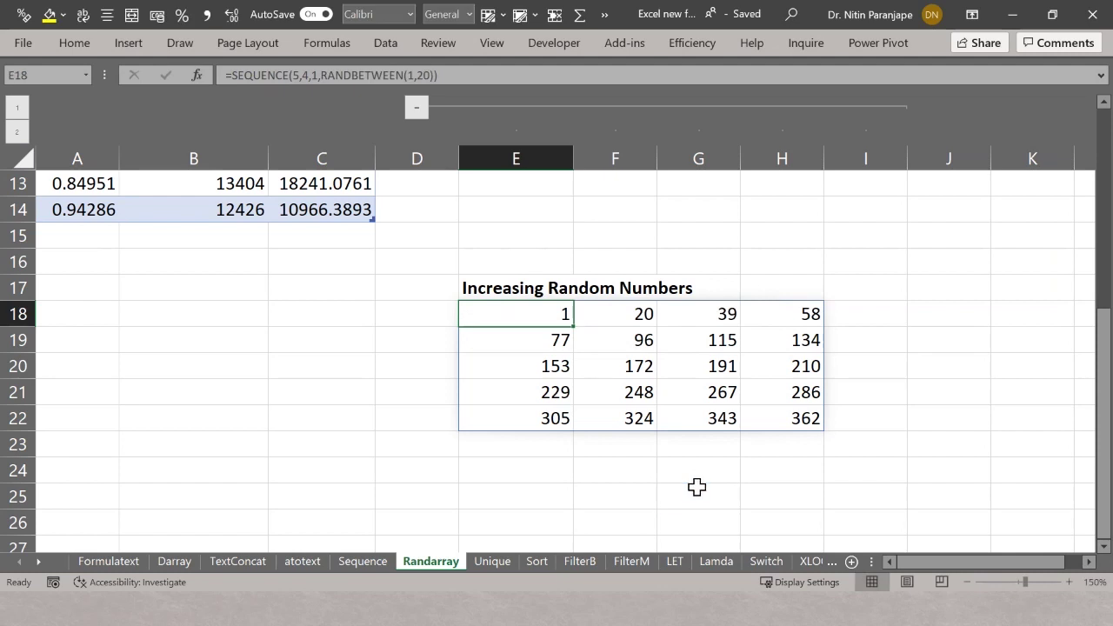
{"action": "left_click", "coordinate": [256, 364]}
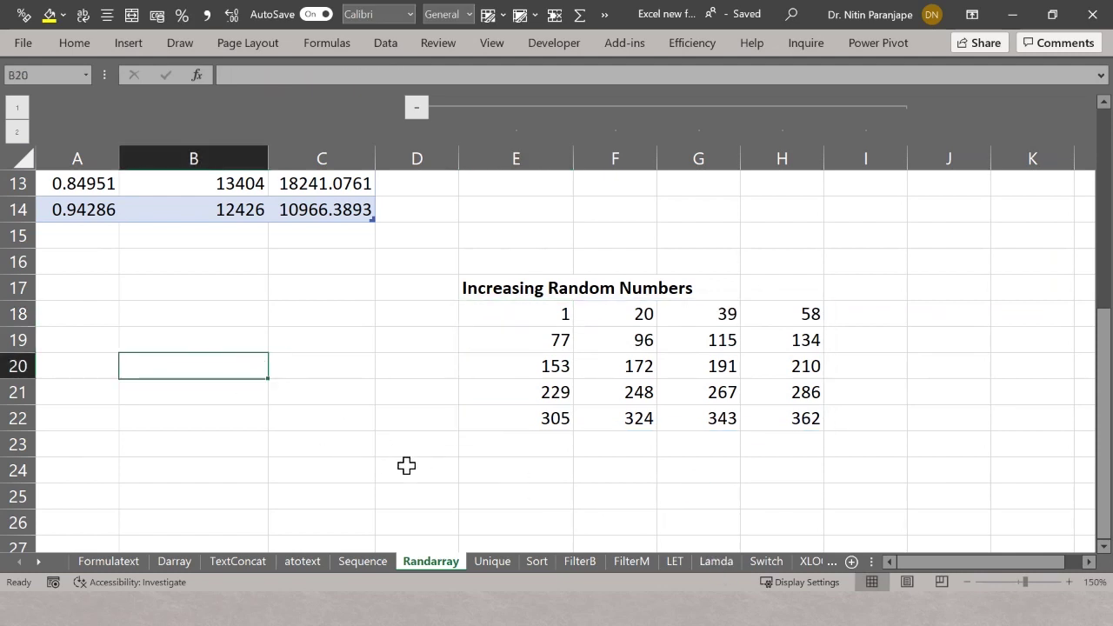
Step: Go to the Unique sheet and examine the array and by_col arguments of the UNIQUE formula in F4
{"action": "left_click", "coordinate": [492, 560]}
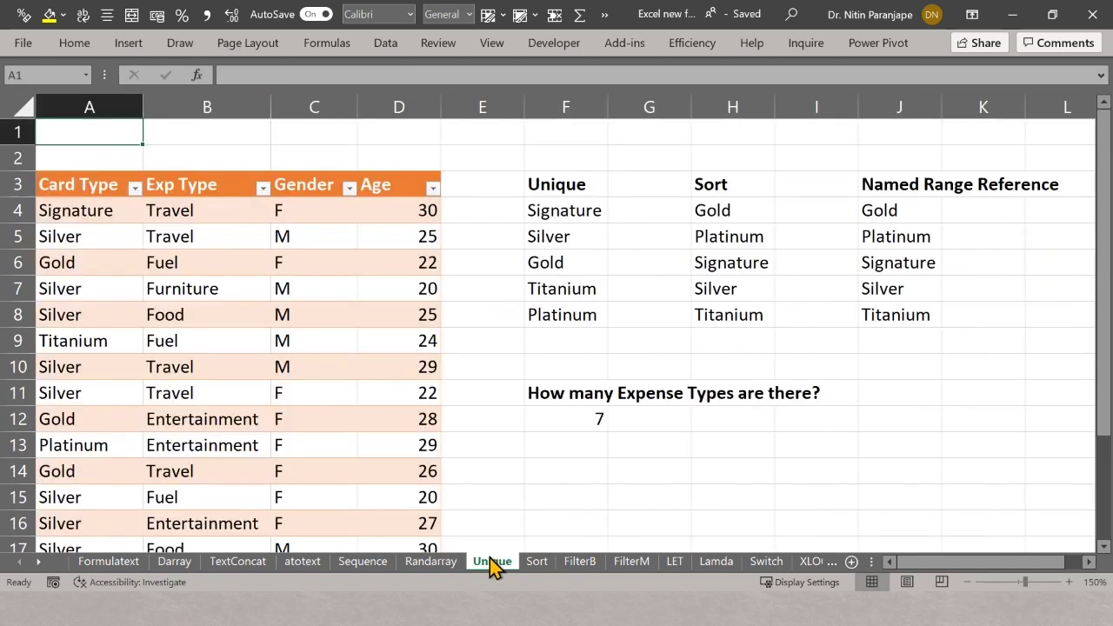
{"action": "left_click", "coordinate": [131, 202]}
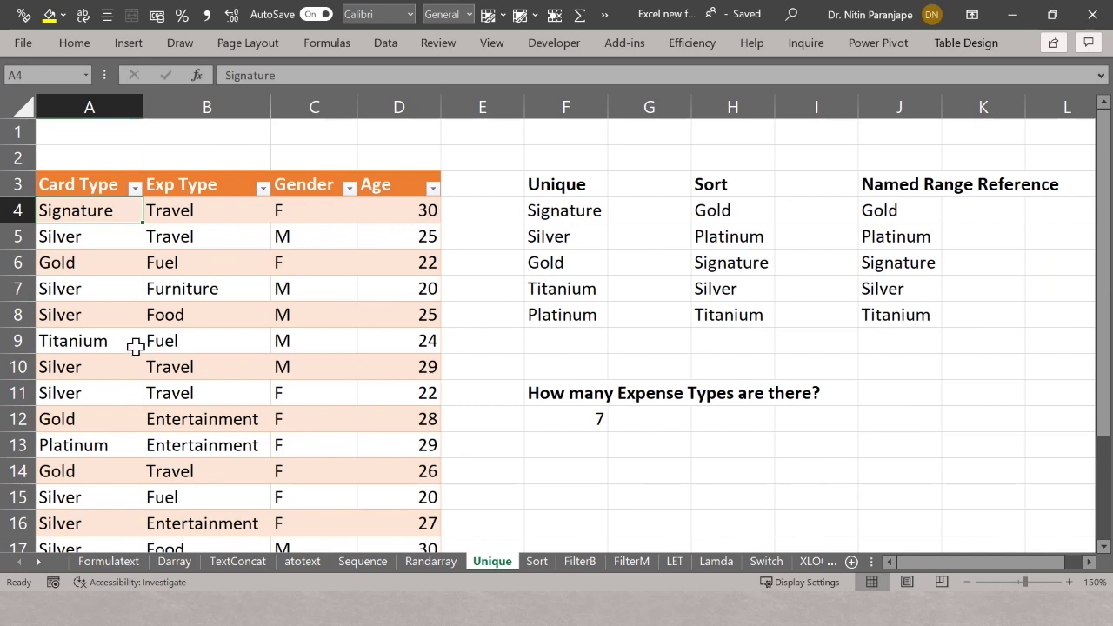
{"action": "left_click", "coordinate": [566, 211]}
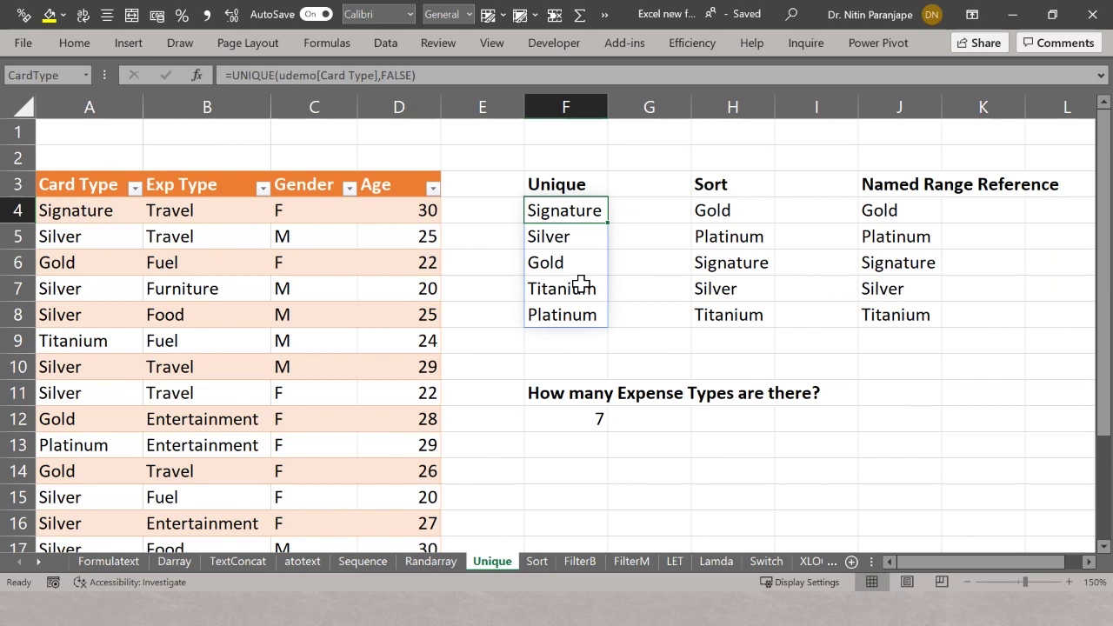
{"action": "key", "text": "F2"}
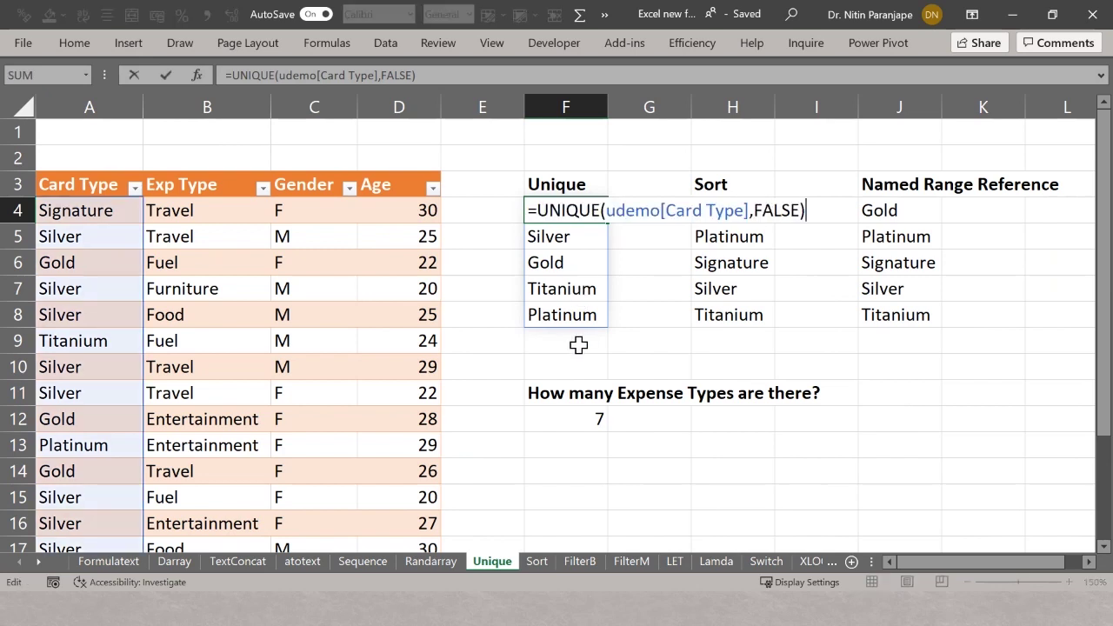
{"action": "left_click", "coordinate": [626, 217]}
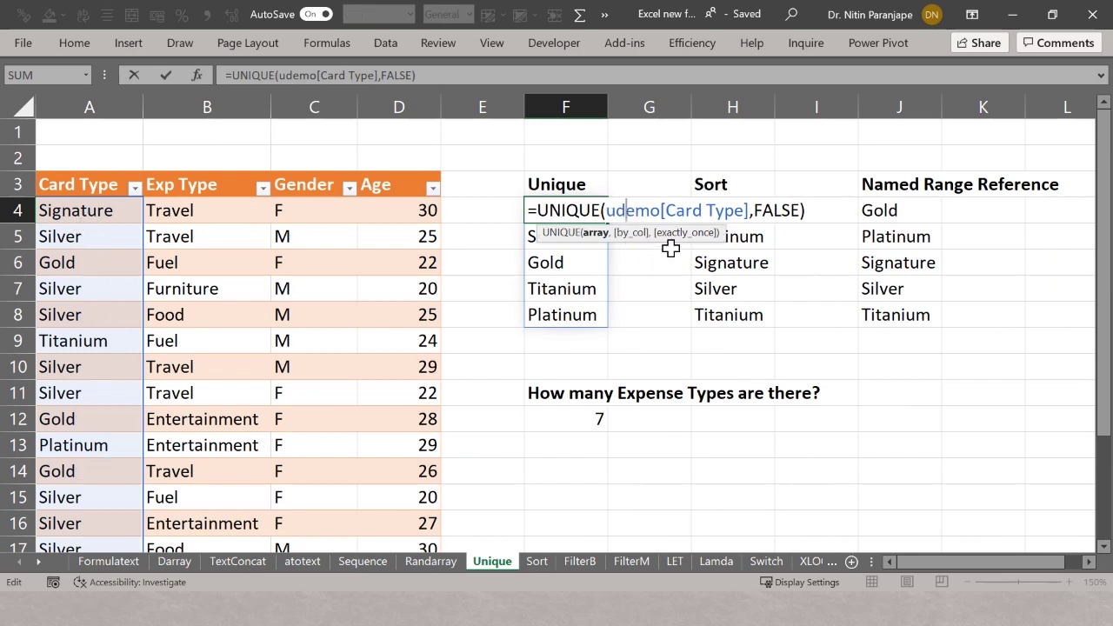
{"action": "left_click", "coordinate": [774, 209]}
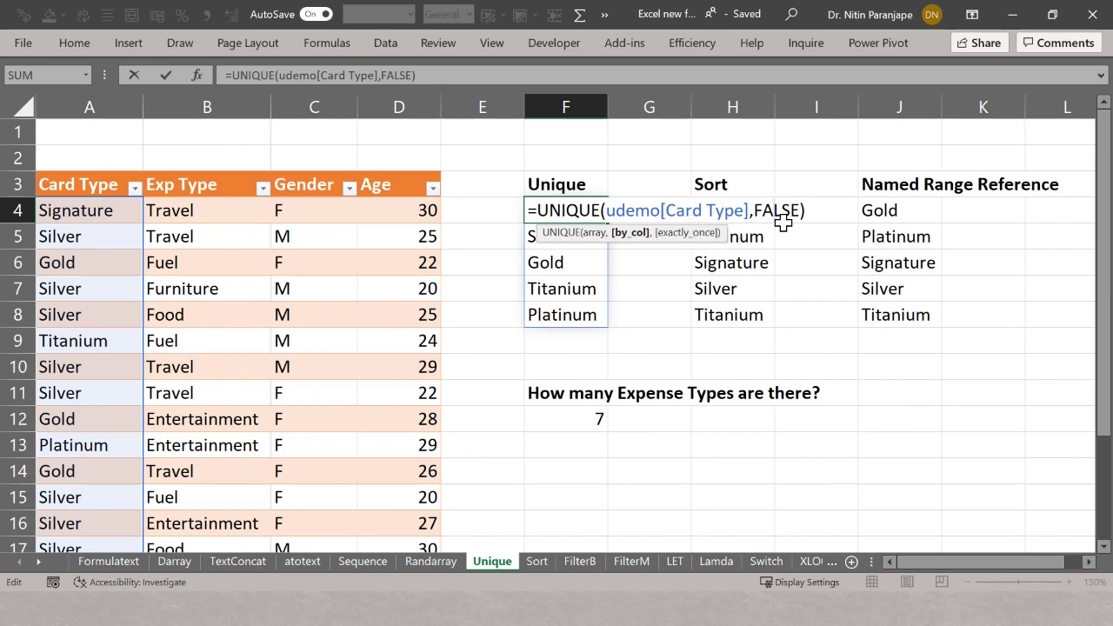
Step: Check which options the exactly_once argument of the UNIQUE formula in F4 offers, without keeping the added argument
{"action": "key", "text": "Right"}
{"action": "key", "text": "Right"}
{"action": "key", "text": "Right"}
{"action": "type", "text": ","}
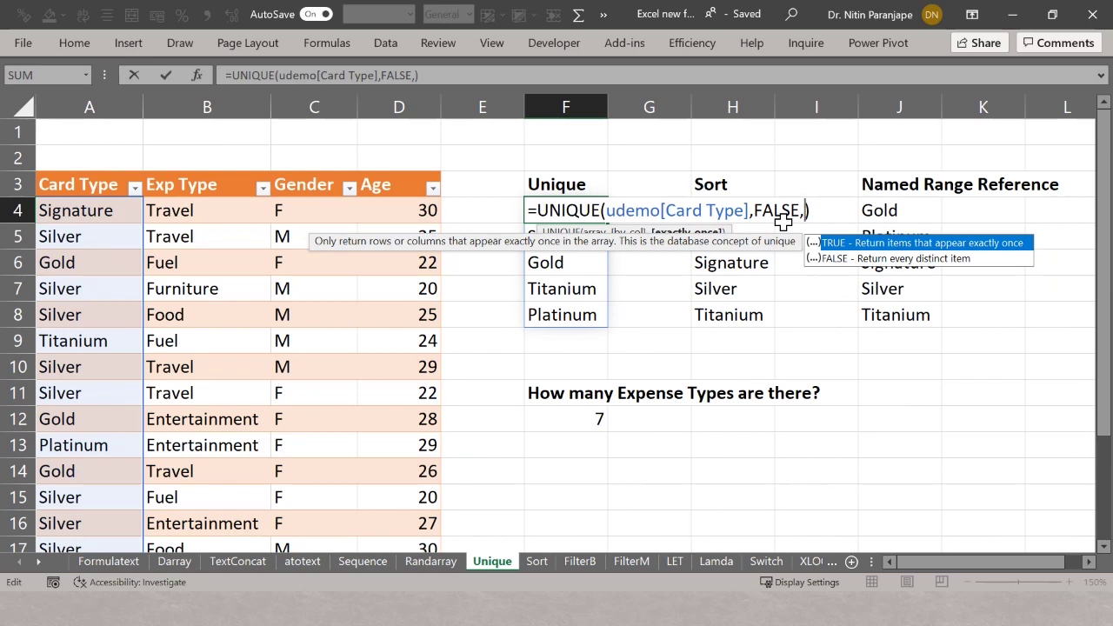
{"action": "key", "text": "BackSpace"}
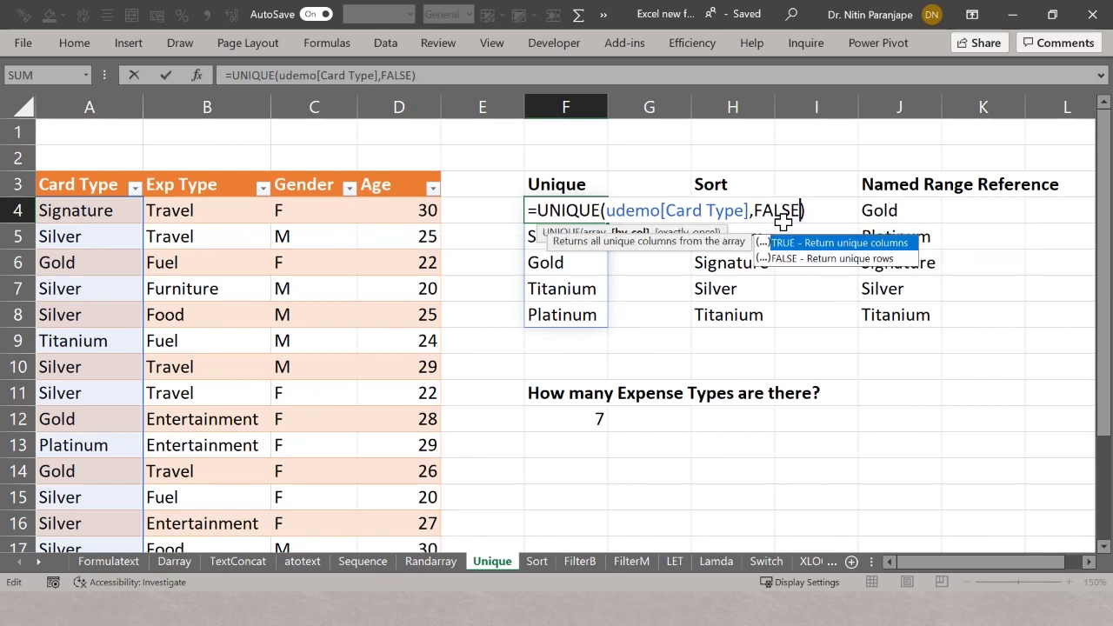
Step: Change the UNIQUE formula in F4 to leave by_col empty and set exactly_once to TRUE
{"action": "key", "text": "BackSpace"}
{"action": "key", "text": "BackSpace"}
{"action": "key", "text": "BackSpace"}
{"action": "key", "text": "BackSpace"}
{"action": "key", "text": "BackSpace"}
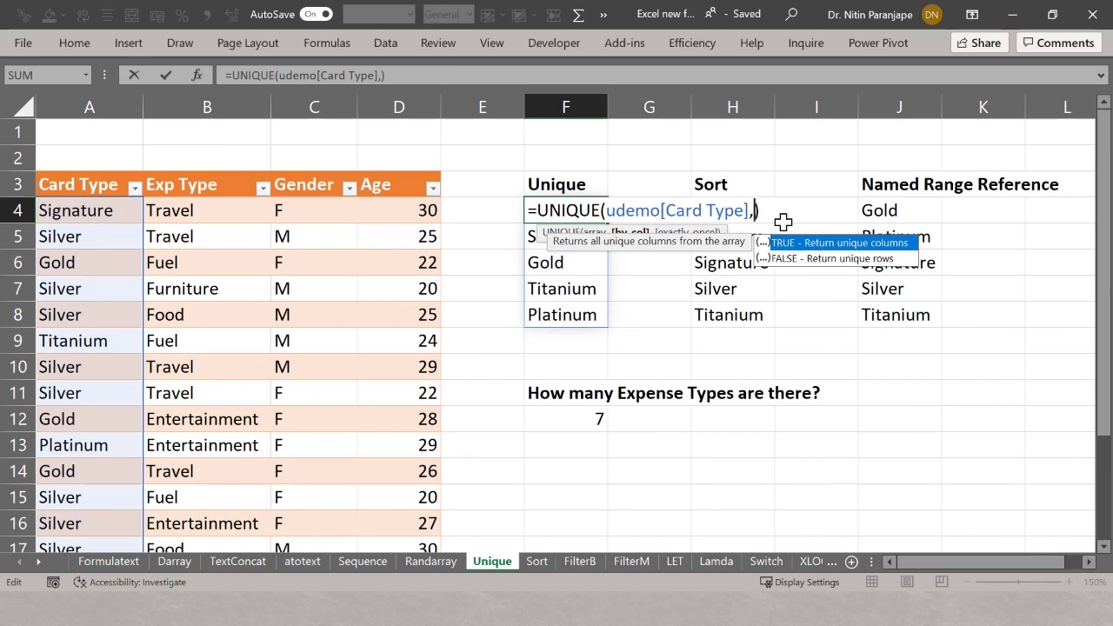
{"action": "type", "text": "T"}
{"action": "type", "text": "r"}
{"action": "key", "text": "BackSpace"}
{"action": "key", "text": "BackSpace"}
{"action": "type", "text": ","}
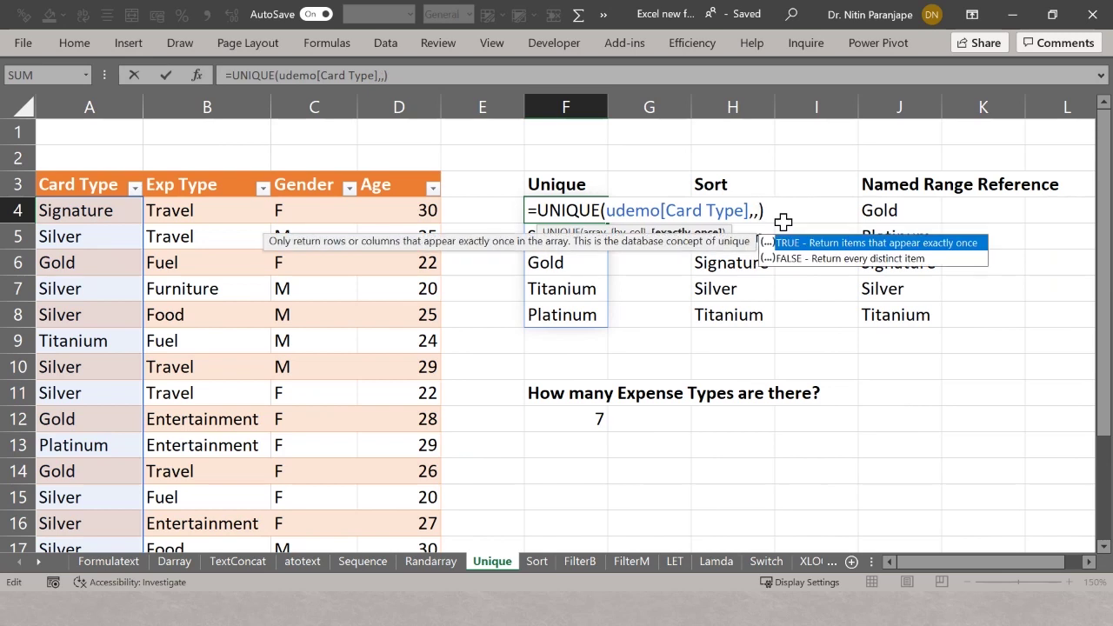
{"action": "type", "text": "true"}
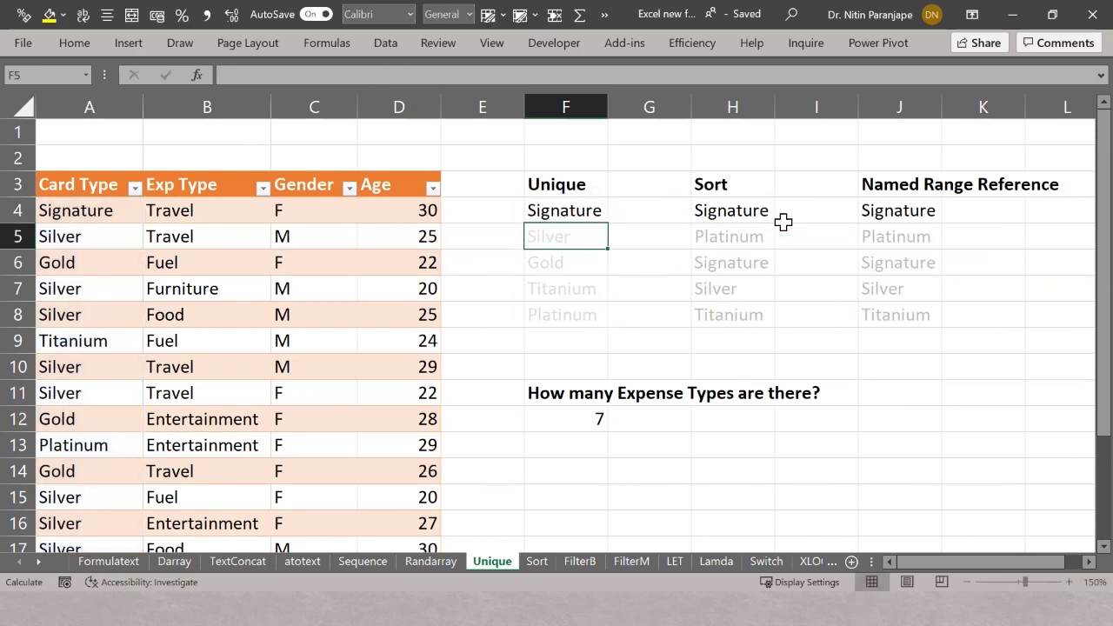
Step: Confirm the UNIQUE formula in F4 and check the Card Type column for values that occur exactly once
{"action": "key", "text": "Return"}
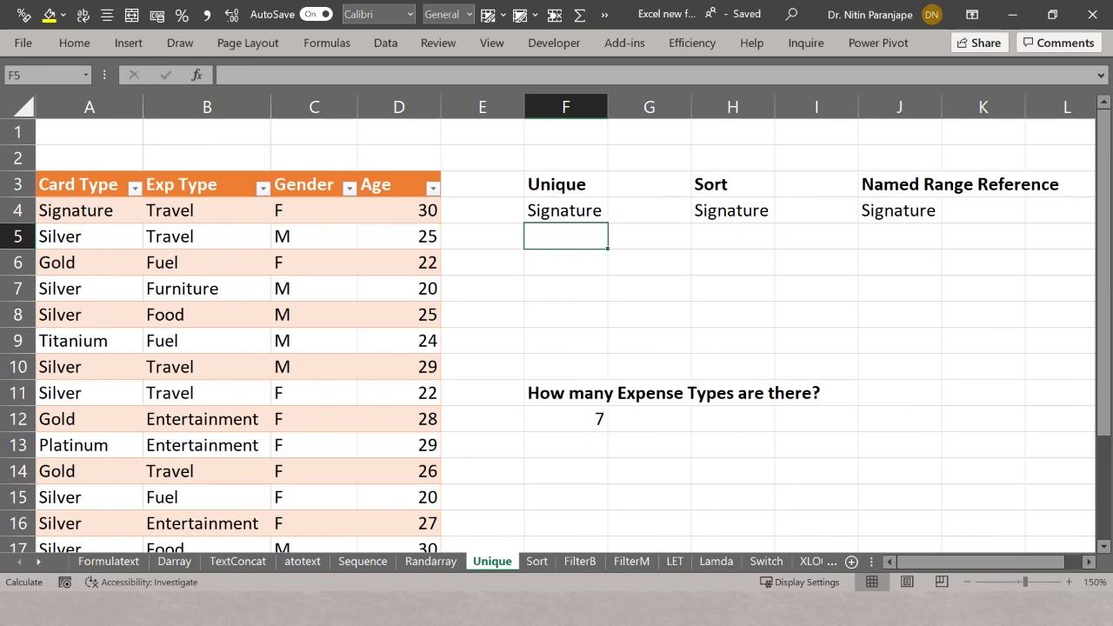
{"action": "scroll", "coordinate": [117, 341], "scroll_direction": "down", "scroll_amount": 2}
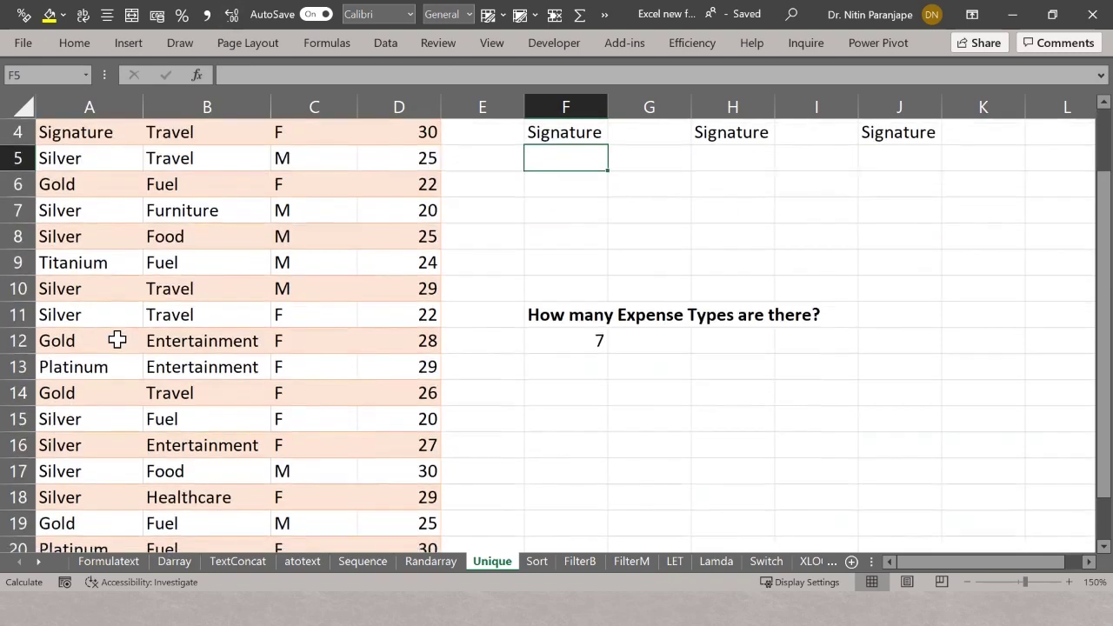
{"action": "scroll", "coordinate": [118, 341], "scroll_direction": "up", "scroll_amount": 2}
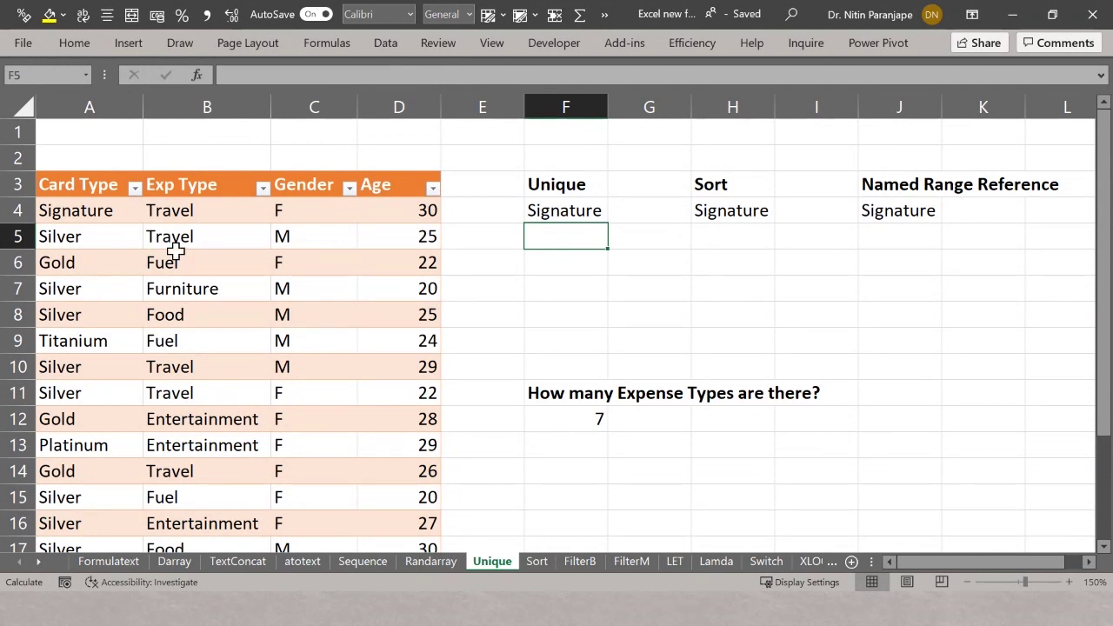
Step: Remove the by_col and exactly_once arguments from the formula in F4, leaving =UNIQUE(udemo[Card Type])
{"action": "left_click", "coordinate": [577, 209]}
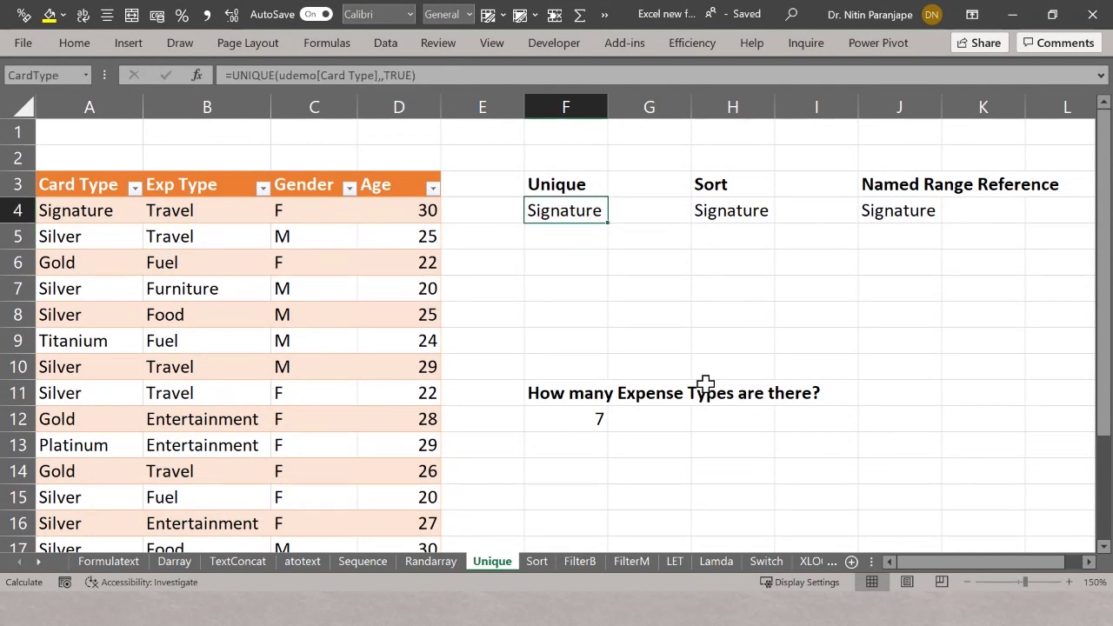
{"action": "key", "text": "F2"}
{"action": "key", "text": "BackSpace"}
{"action": "key", "text": "BackSpace"}
{"action": "key", "text": "BackSpace"}
{"action": "key", "text": "BackSpace"}
{"action": "key", "text": "BackSpace"}
{"action": "key", "text": "BackSpace"}
{"action": "key", "text": "BackSpace"}
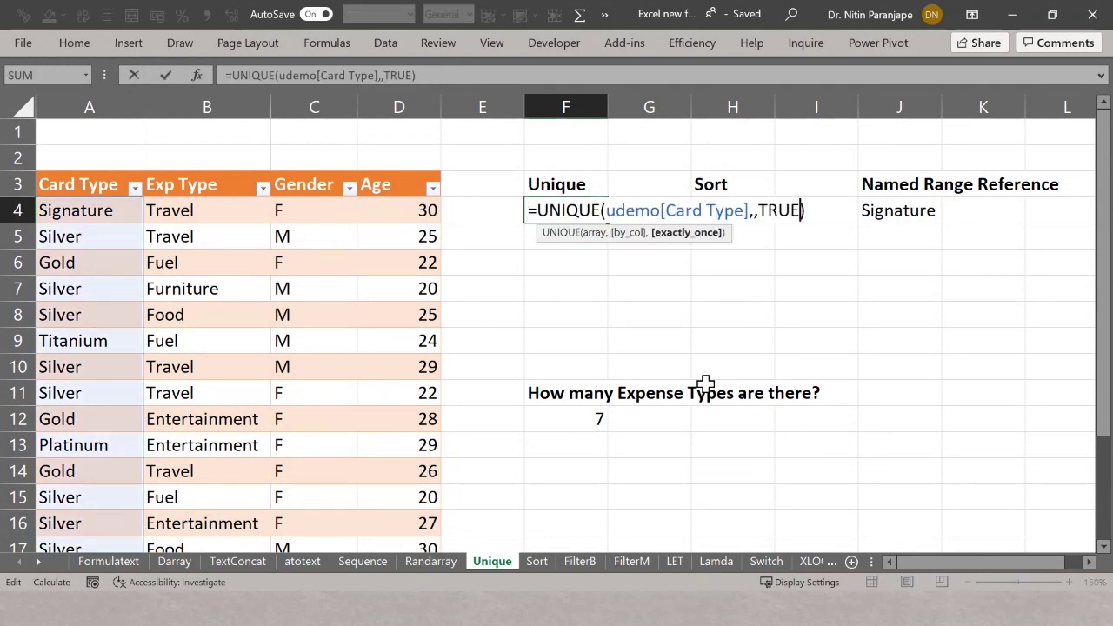
{"action": "type", "text": ")"}
{"action": "key", "text": "Return"}
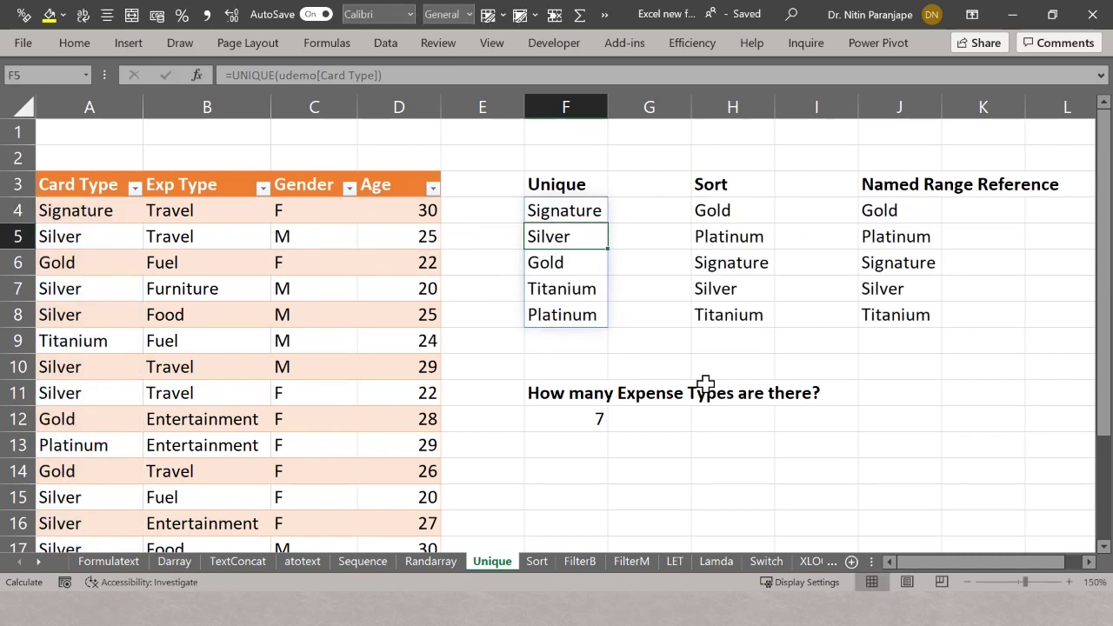
{"action": "key", "text": "Up"}
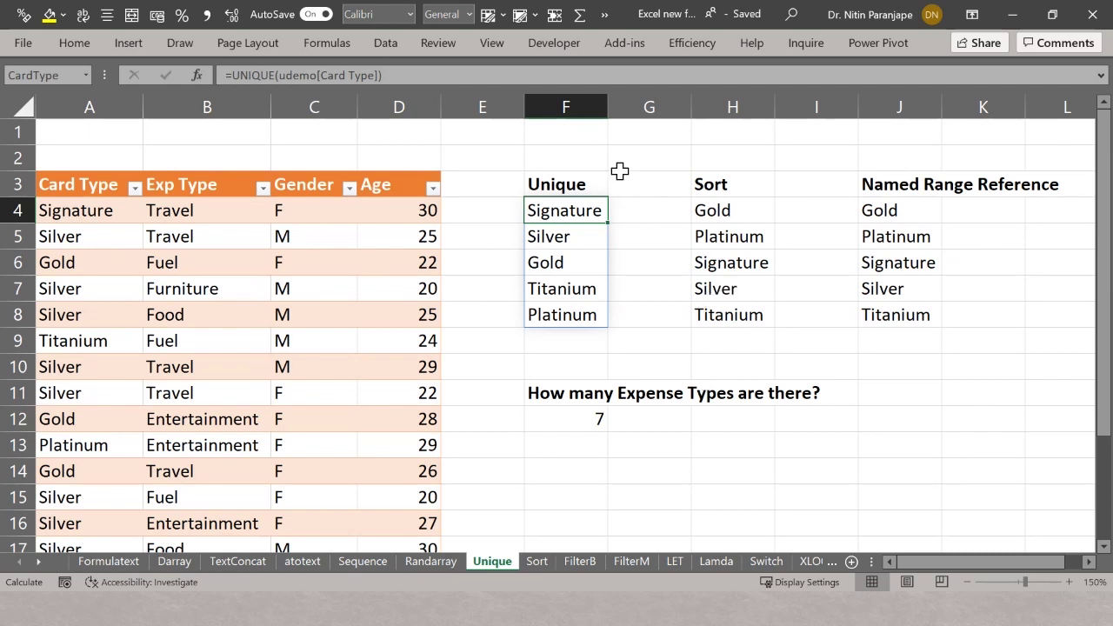
{"action": "left_click", "coordinate": [583, 139]}
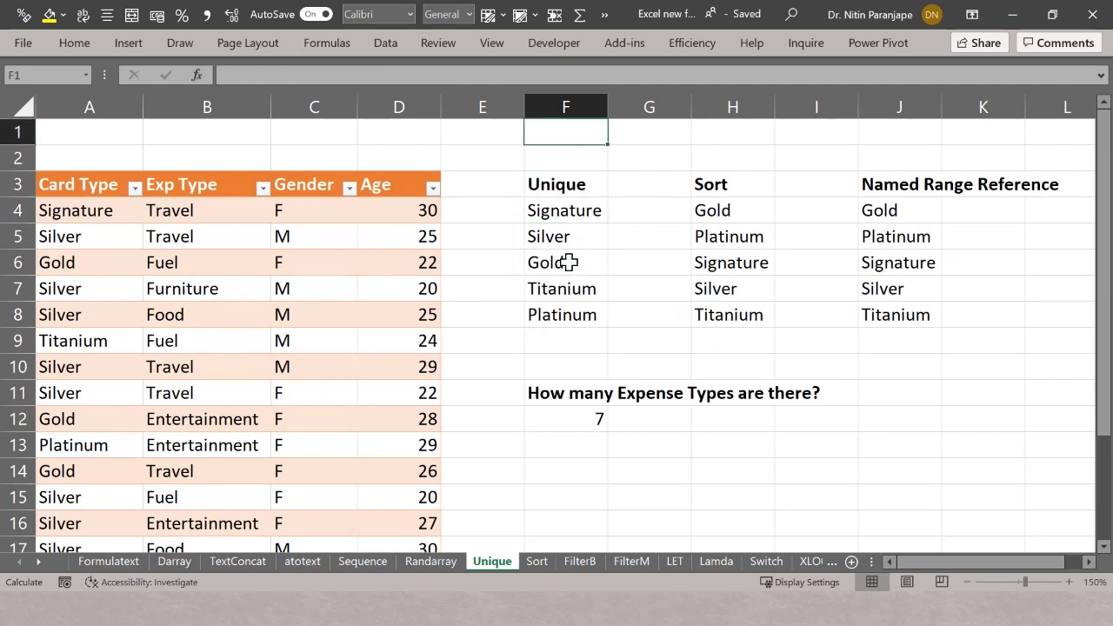
{"action": "left_click", "coordinate": [387, 46]}
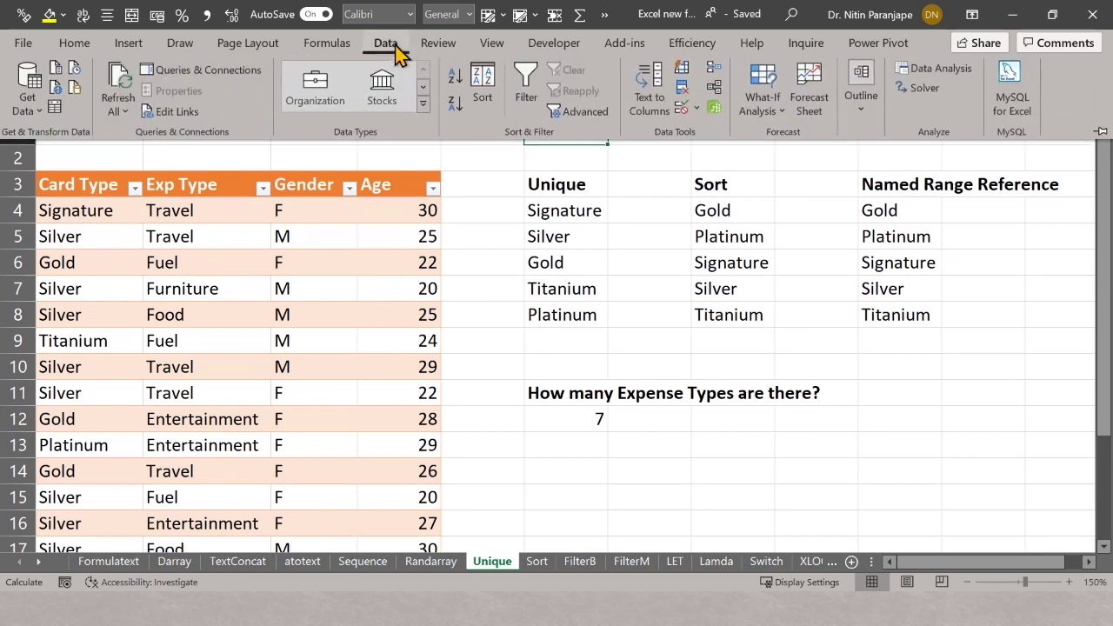
{"action": "left_click", "coordinate": [681, 111]}
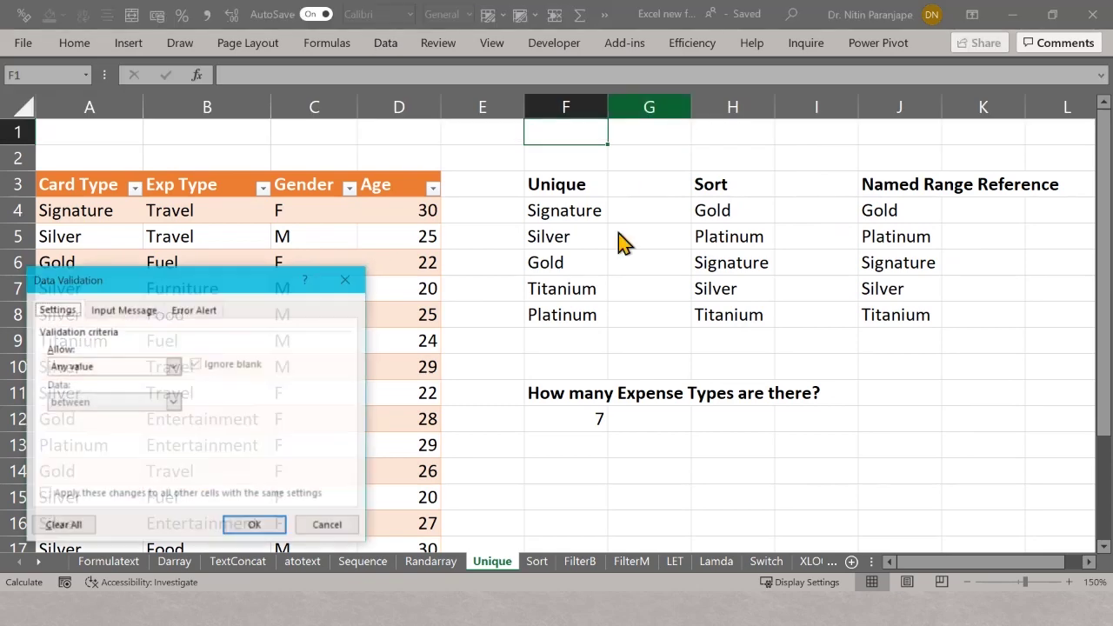
{"action": "left_click_drag", "start_coordinate": [198, 289], "coordinate": [861, 139]}
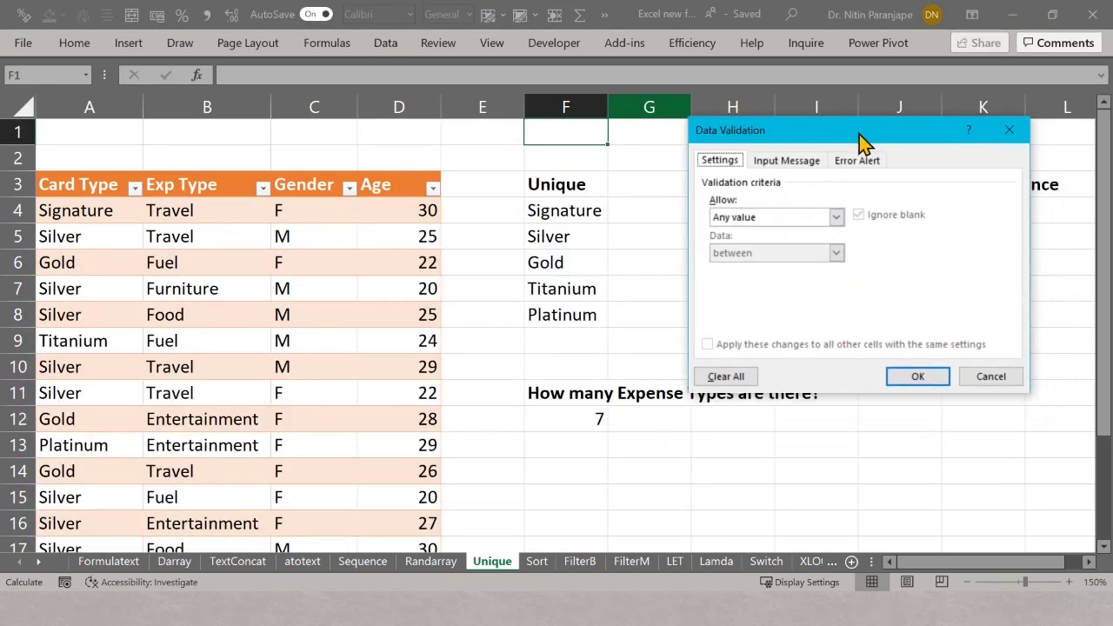
{"action": "left_click", "coordinate": [755, 220]}
{"action": "left_click", "coordinate": [751, 267]}
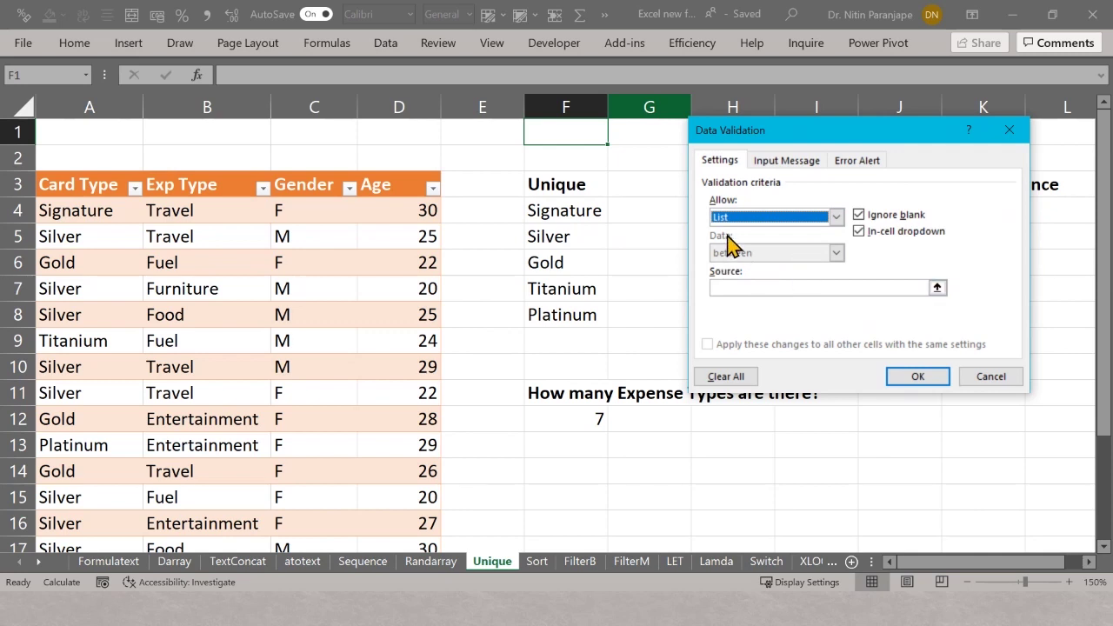
{"action": "left_click", "coordinate": [738, 290]}
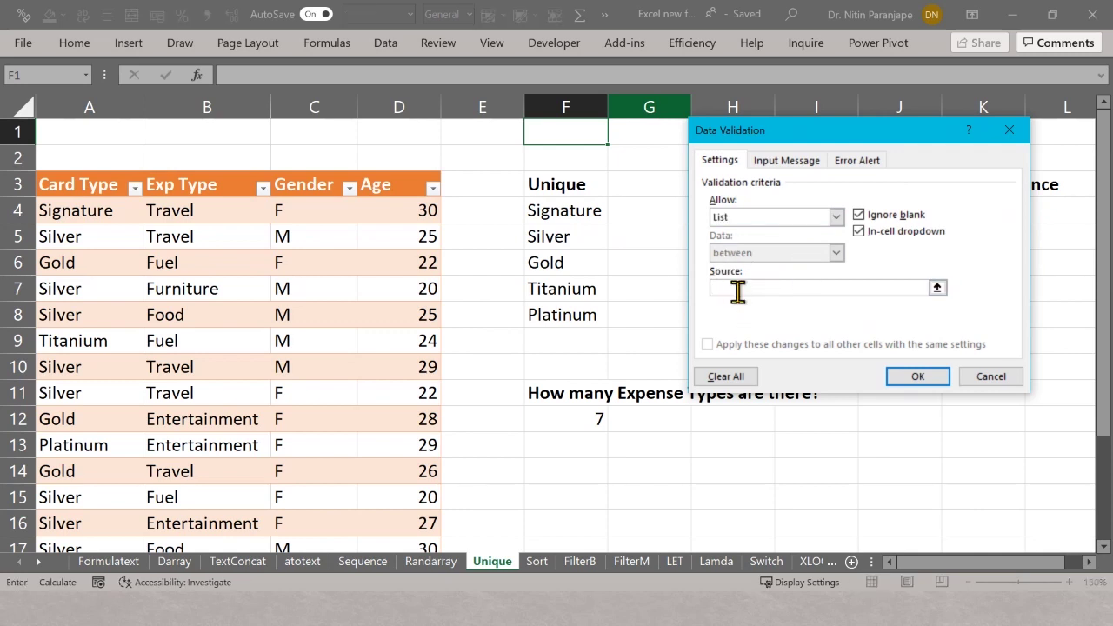
{"action": "key", "text": "Escape"}
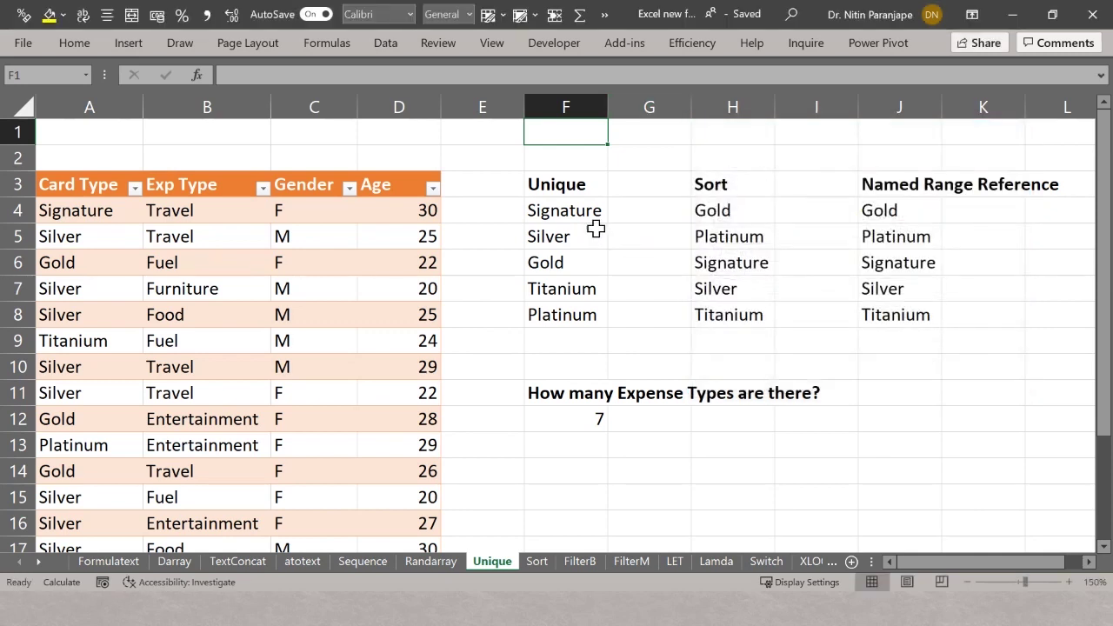
Step: Copy the text of the UNIQUE formula in F4, leaving the cell as it is
{"action": "left_click", "coordinate": [574, 213]}
{"action": "key", "text": "F2"}
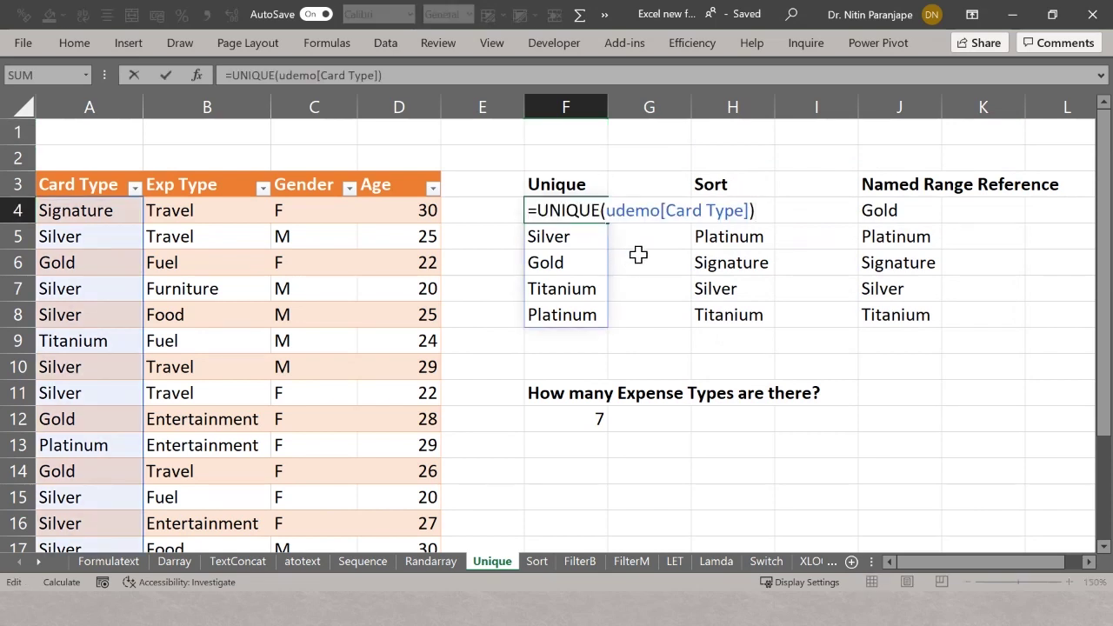
{"action": "key", "text": "shift+Home"}
{"action": "key", "text": "ctrl+c"}
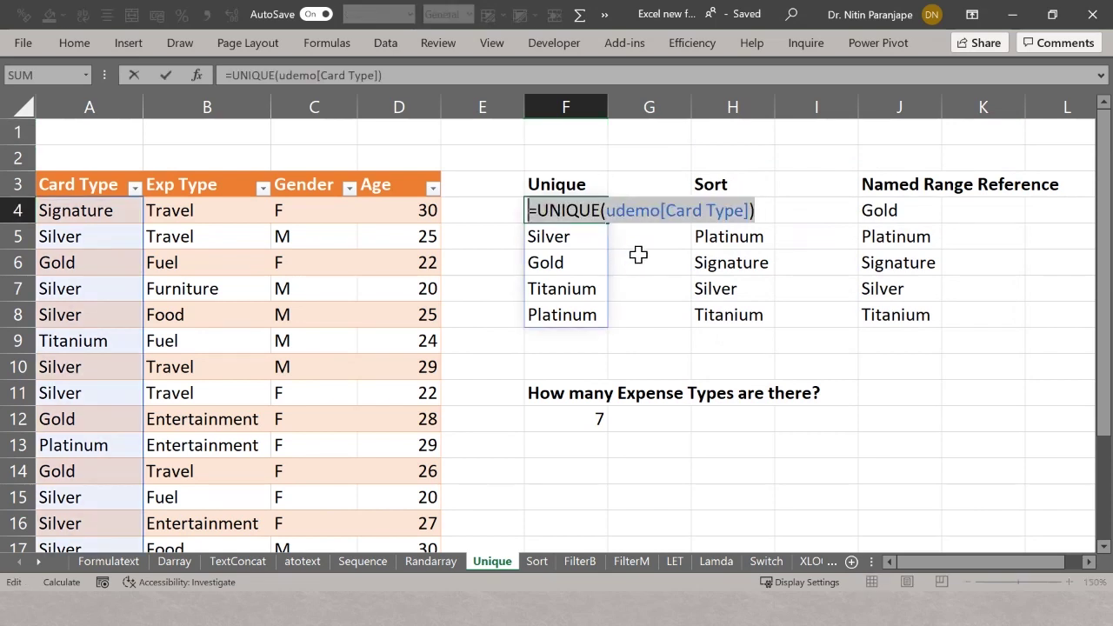
{"action": "key", "text": "Escape"}
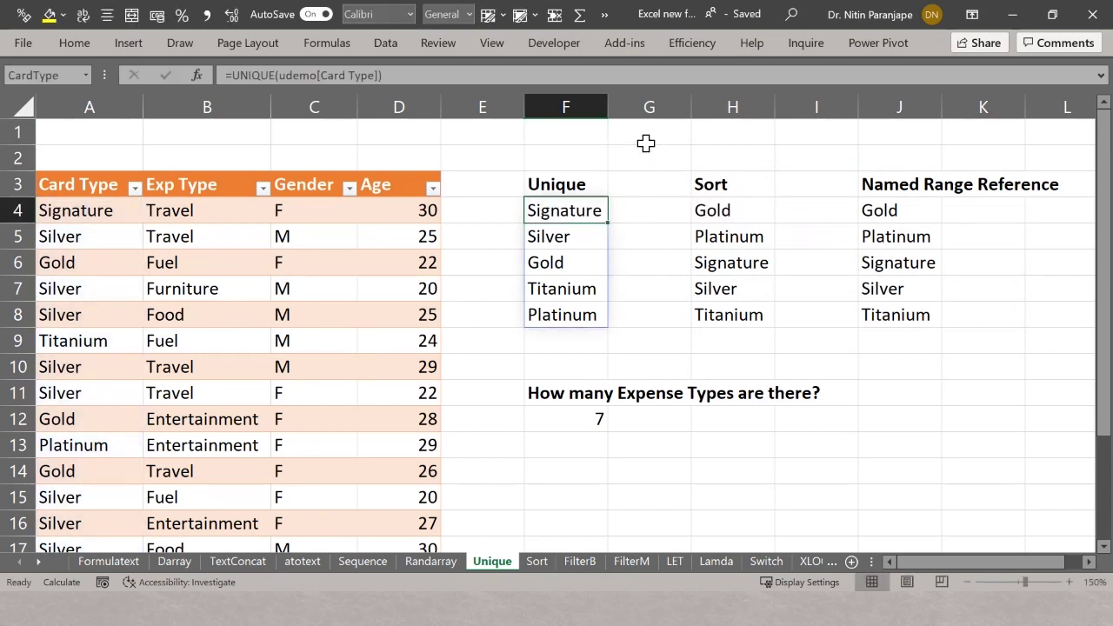
Step: Try to create a List data validation with the copied =UNIQUE(udemo[Card Type]) formula as its source
{"action": "left_click", "coordinate": [390, 46]}
{"action": "left_click", "coordinate": [680, 110]}
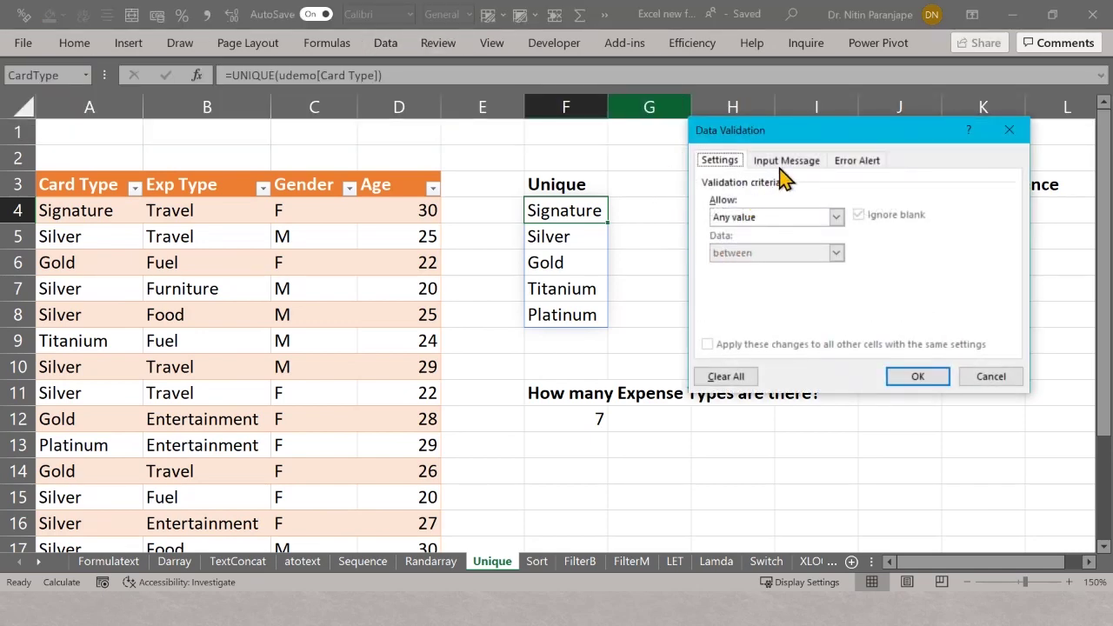
{"action": "left_click", "coordinate": [787, 217]}
{"action": "left_click", "coordinate": [735, 269]}
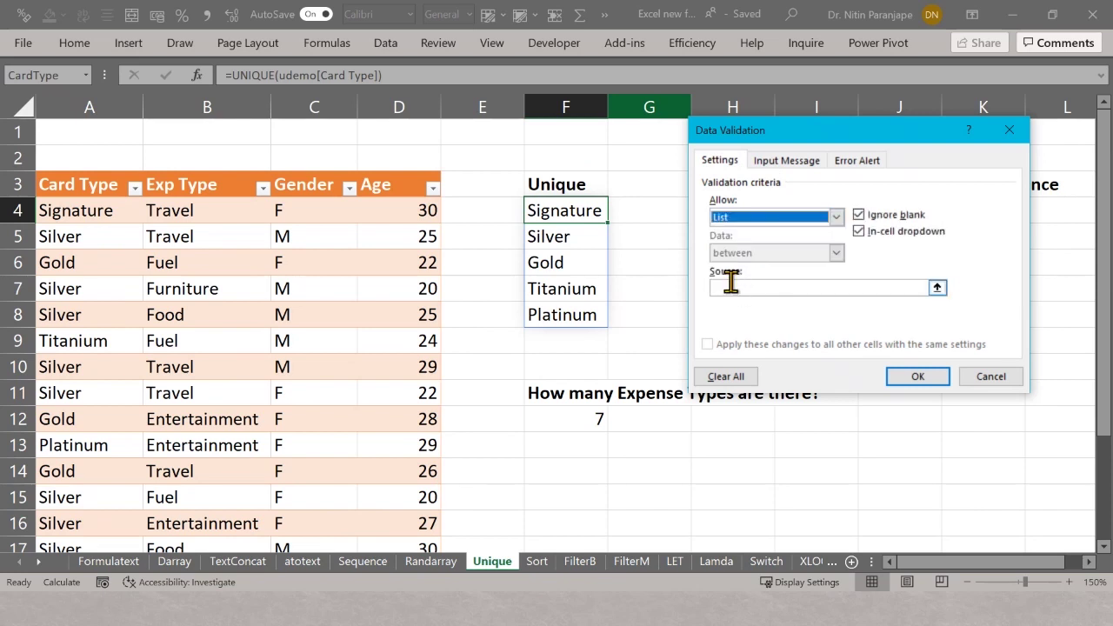
{"action": "left_click", "coordinate": [730, 282]}
{"action": "key", "text": "ctrl+v"}
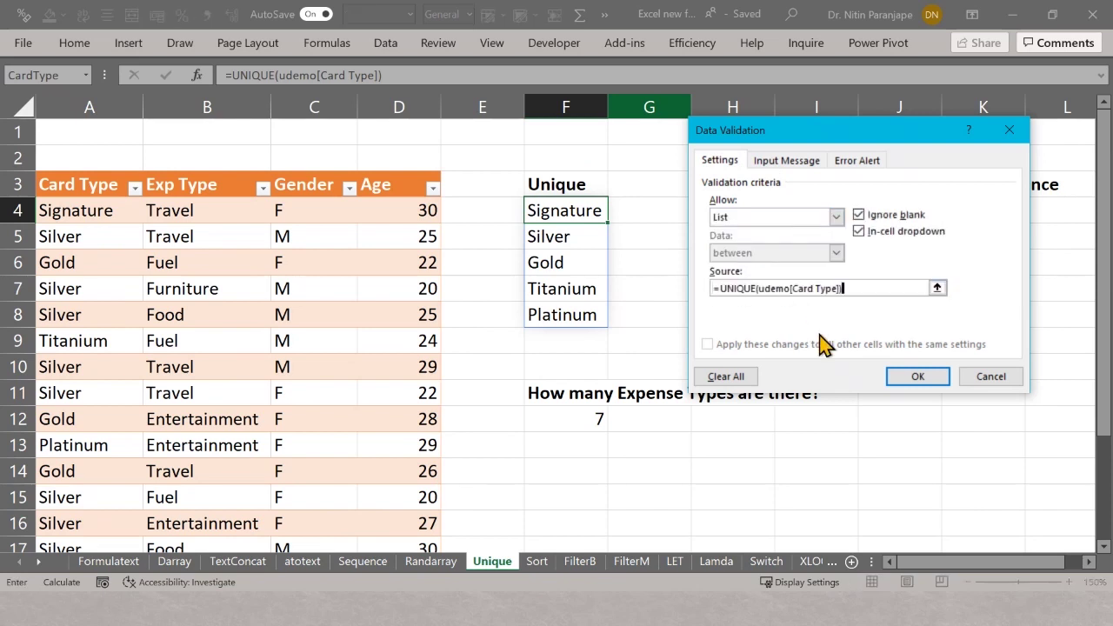
{"action": "left_click", "coordinate": [916, 376]}
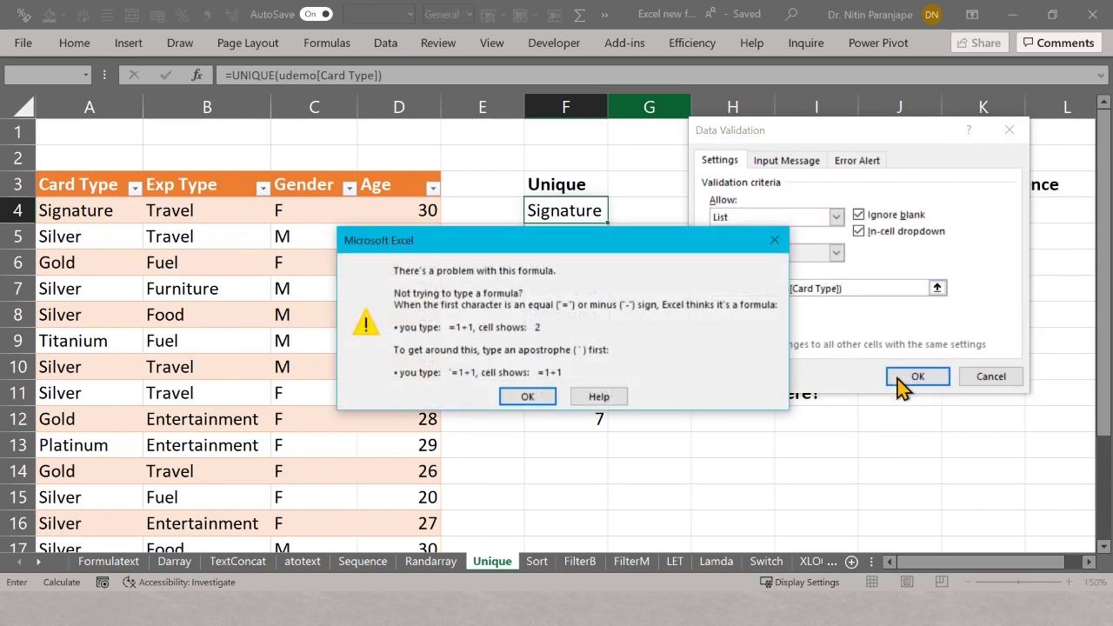
{"action": "key", "text": "Return"}
{"action": "left_click", "coordinate": [913, 377]}
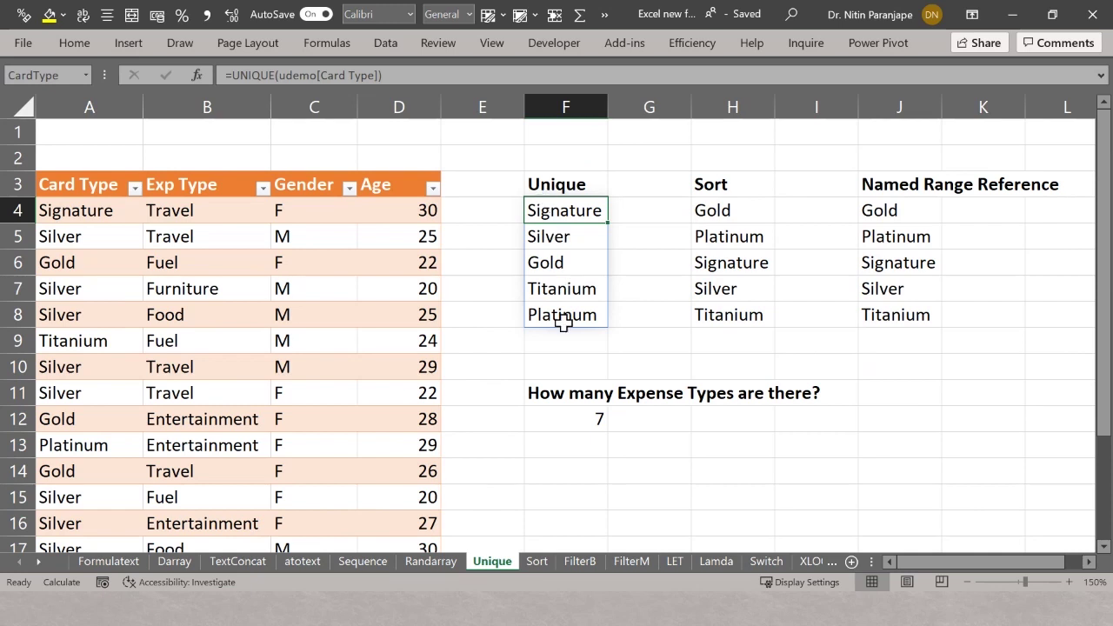
Step: Add a List data validation to F1 with cell F4, named CardType, as its source
{"action": "left_click", "coordinate": [564, 124]}
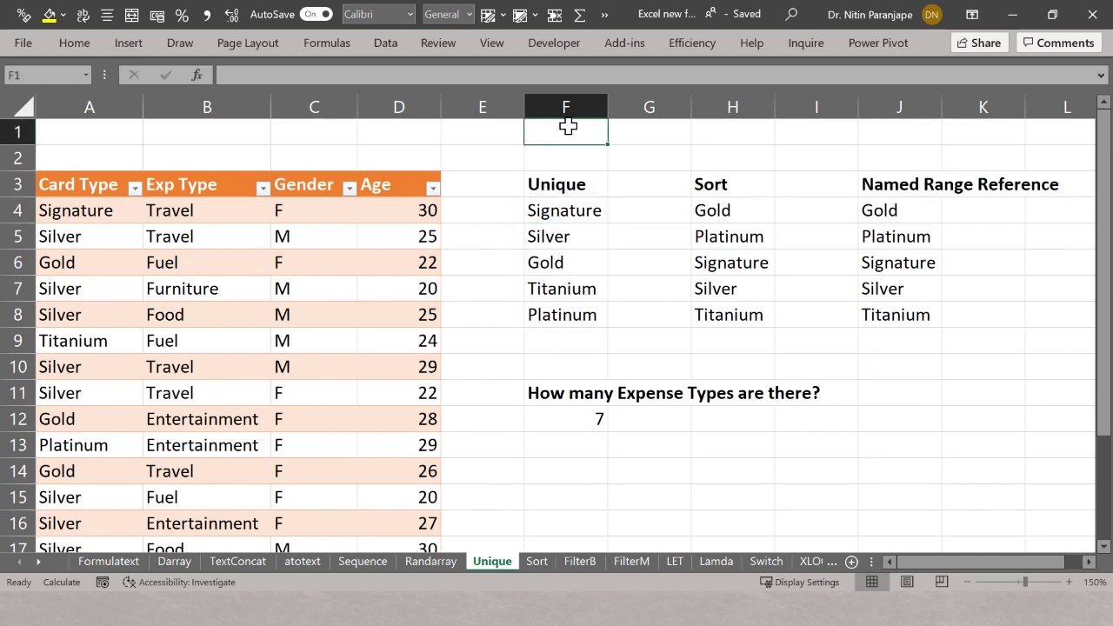
{"action": "left_click", "coordinate": [385, 43]}
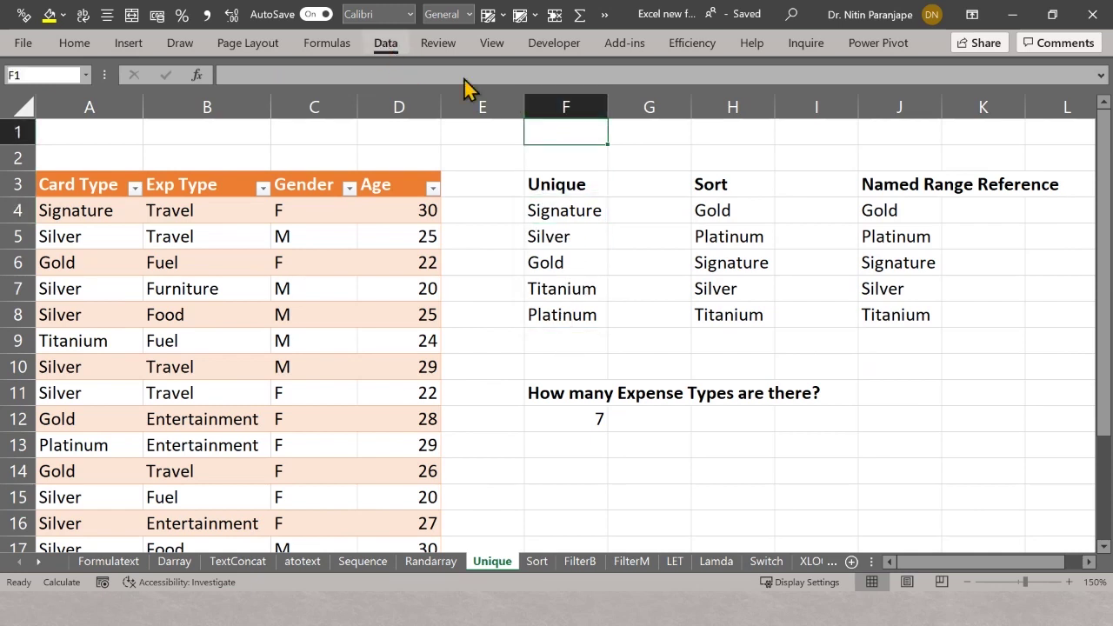
{"action": "left_click", "coordinate": [681, 107]}
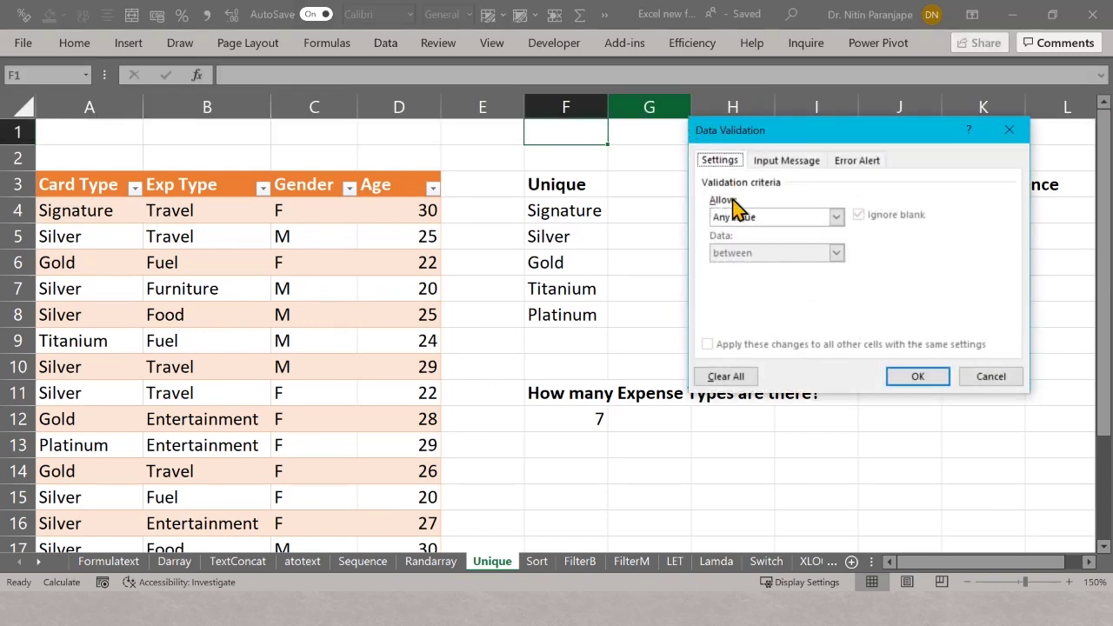
{"action": "left_click", "coordinate": [735, 219]}
{"action": "left_click", "coordinate": [735, 219]}
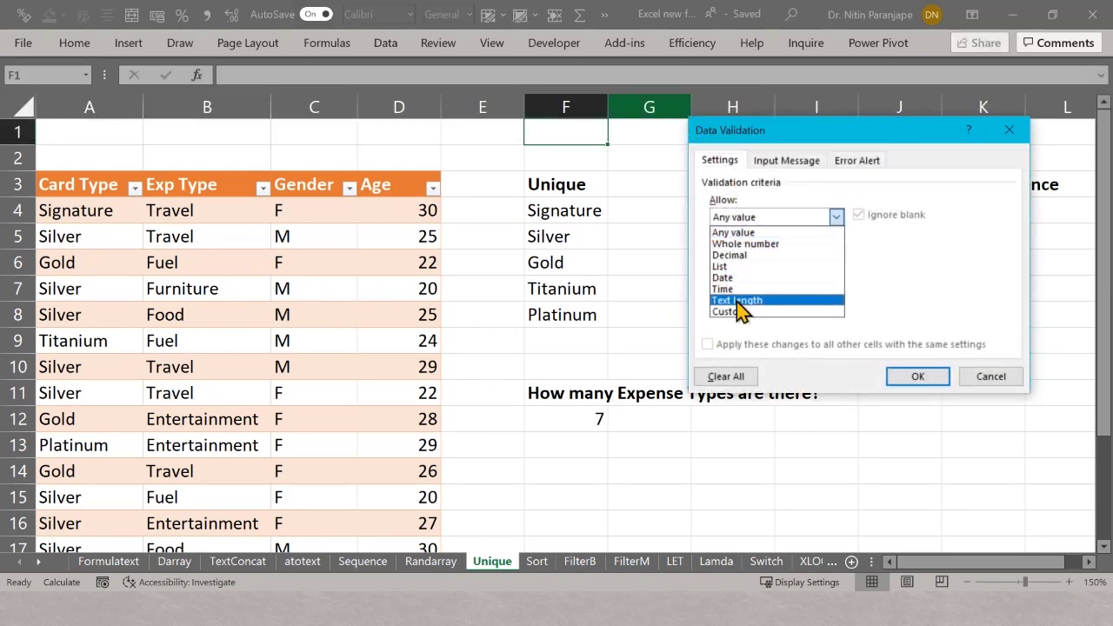
{"action": "left_click", "coordinate": [725, 266]}
{"action": "left_click", "coordinate": [738, 286]}
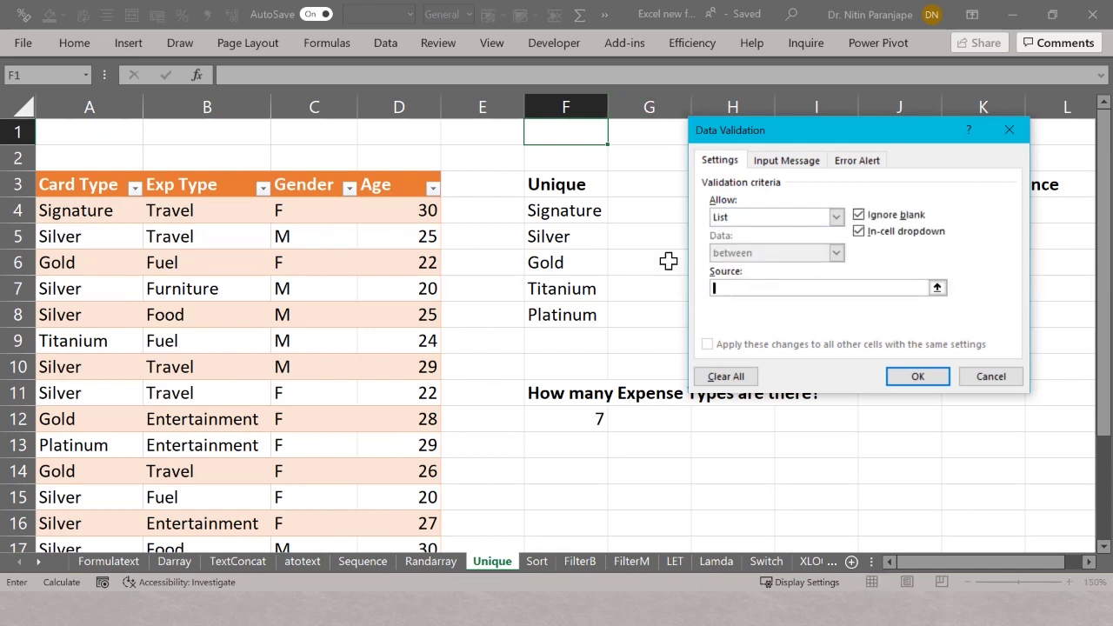
{"action": "left_click", "coordinate": [555, 213]}
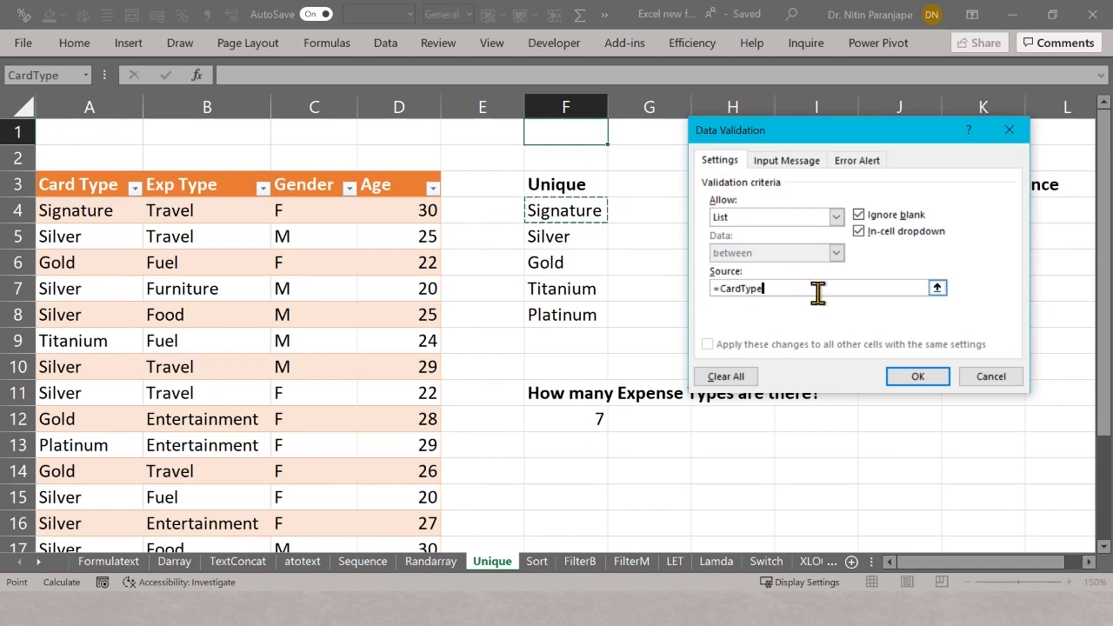
{"action": "left_click", "coordinate": [898, 380]}
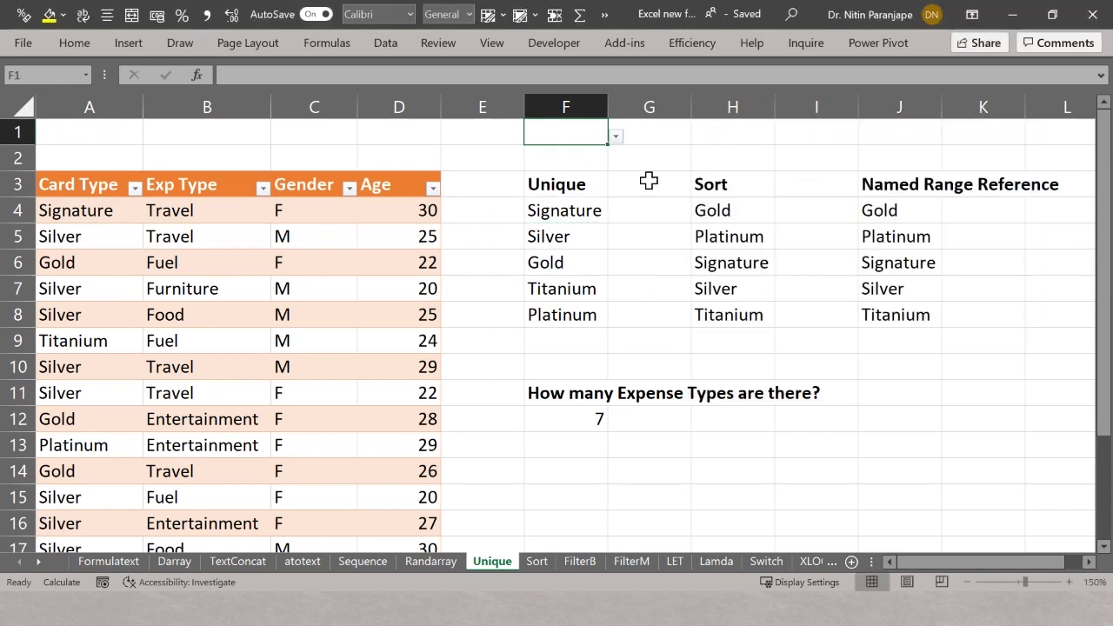
Step: Check which choices the validation dropdown in F1 offers
{"action": "left_click", "coordinate": [613, 136]}
{"action": "left_click", "coordinate": [586, 137]}
{"action": "left_click", "coordinate": [613, 141]}
{"action": "left_click", "coordinate": [581, 137]}
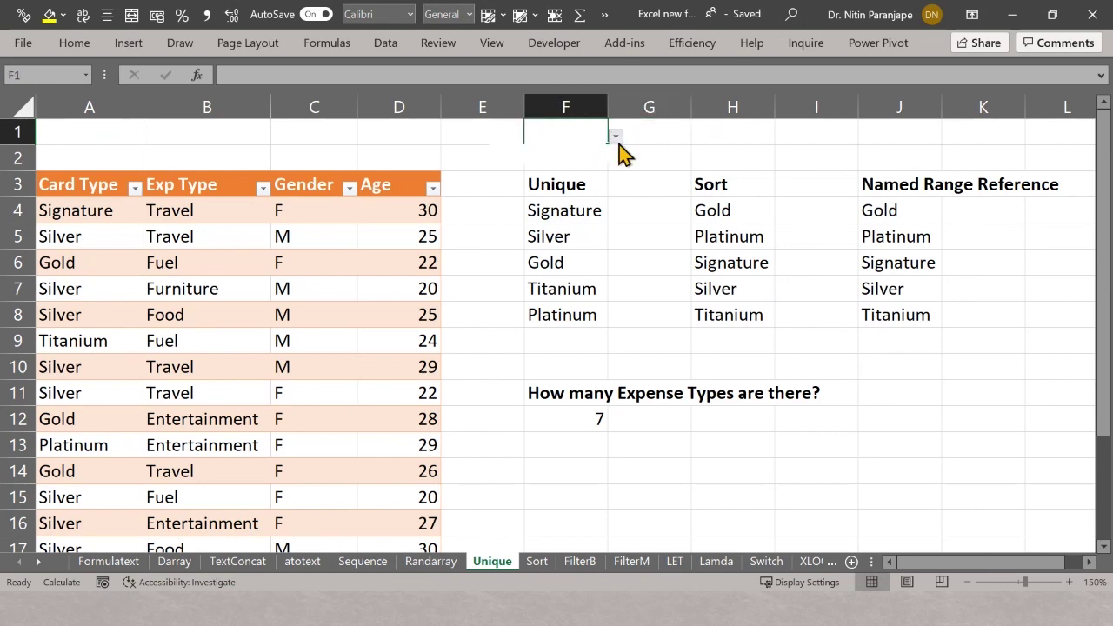
{"action": "left_click", "coordinate": [617, 139]}
{"action": "left_click", "coordinate": [621, 149]}
Step: Change the source of the F1 list validation to =CardType# and open the cell's dropdown list
{"action": "left_click", "coordinate": [379, 45]}
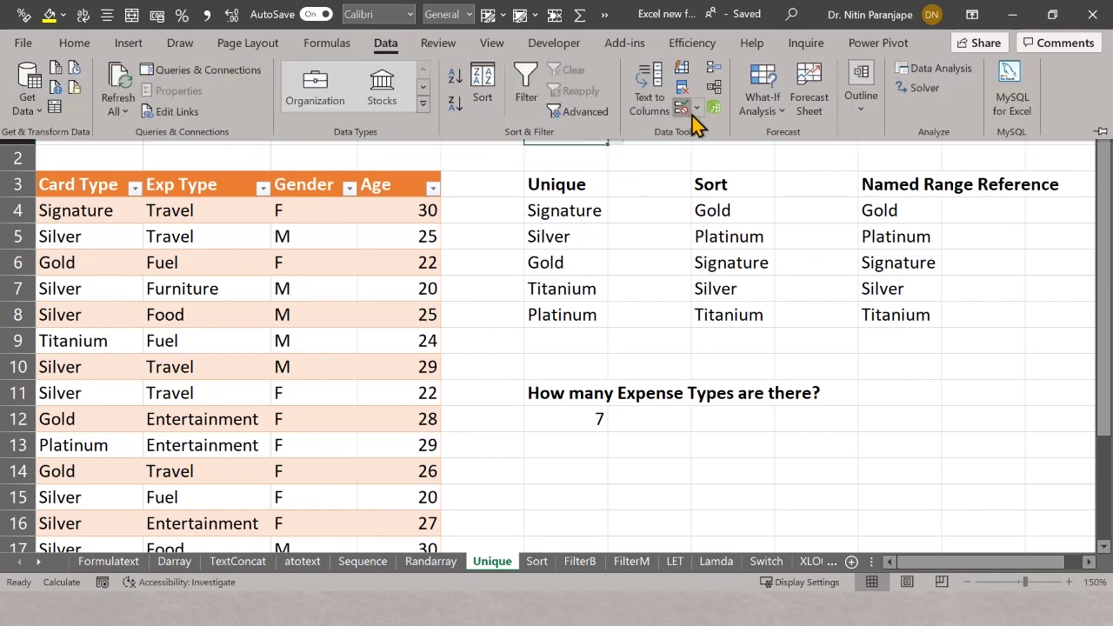
{"action": "left_click", "coordinate": [699, 110]}
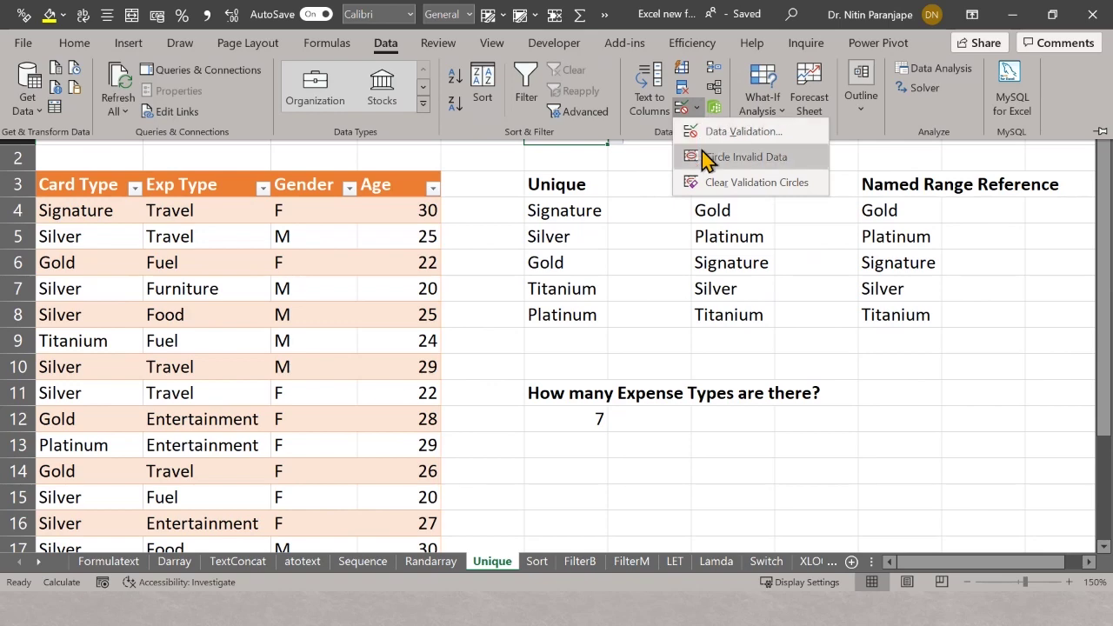
{"action": "left_click", "coordinate": [718, 131]}
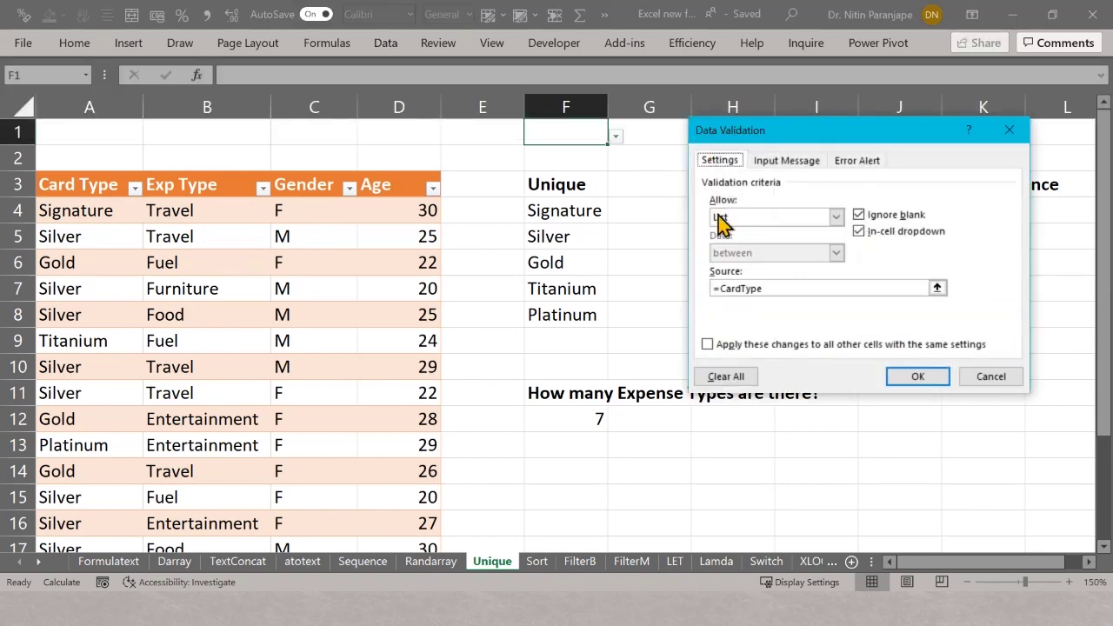
{"action": "left_click", "coordinate": [785, 288]}
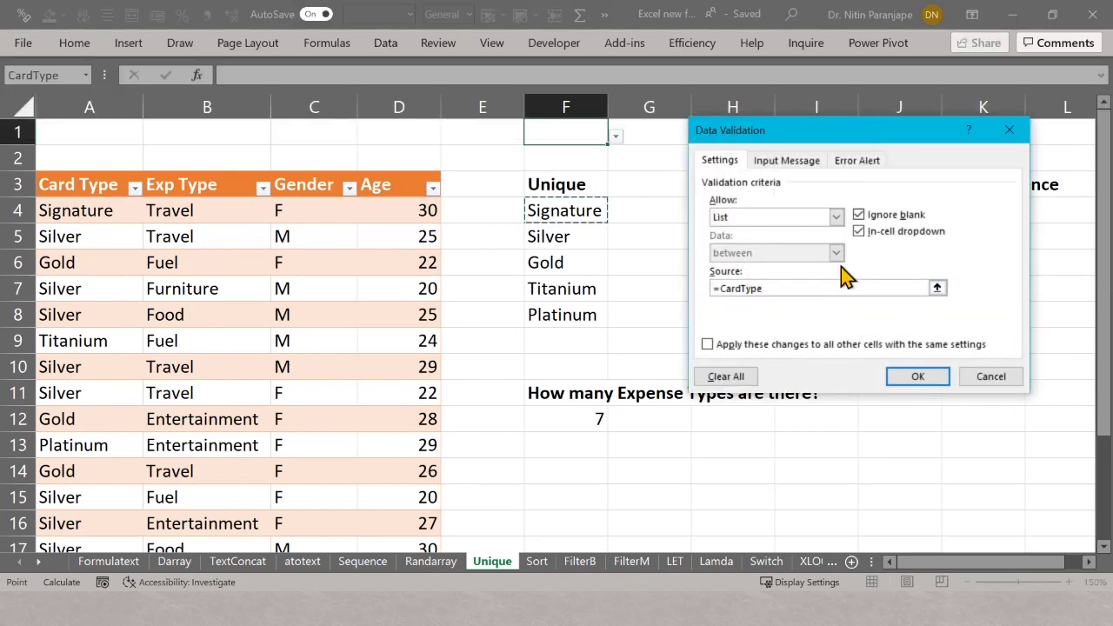
{"action": "type", "text": "#"}
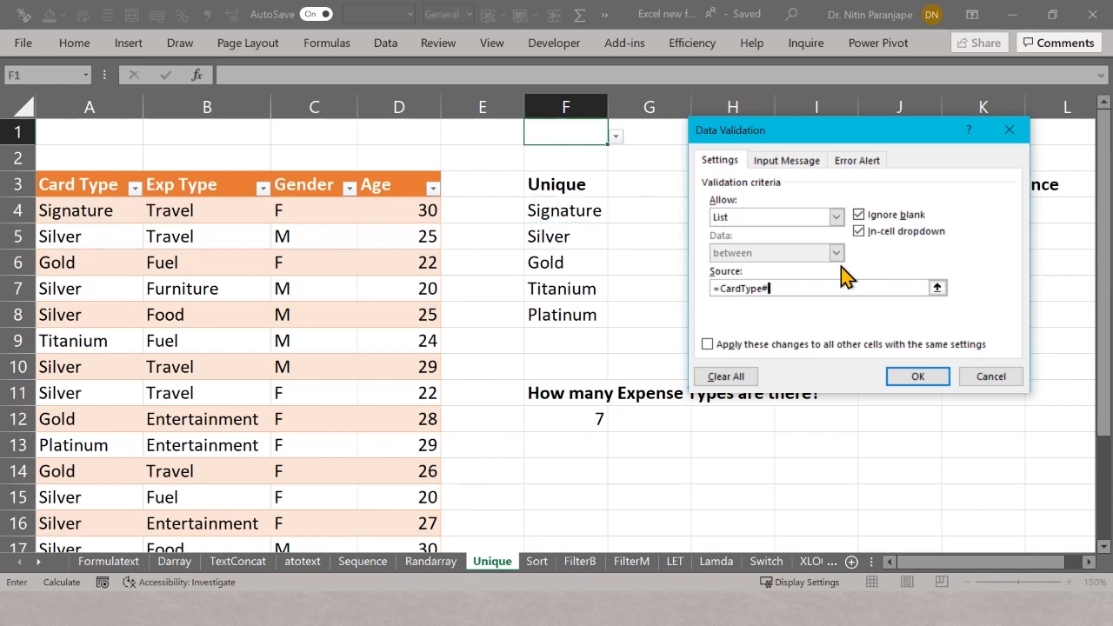
{"action": "key", "text": "Return"}
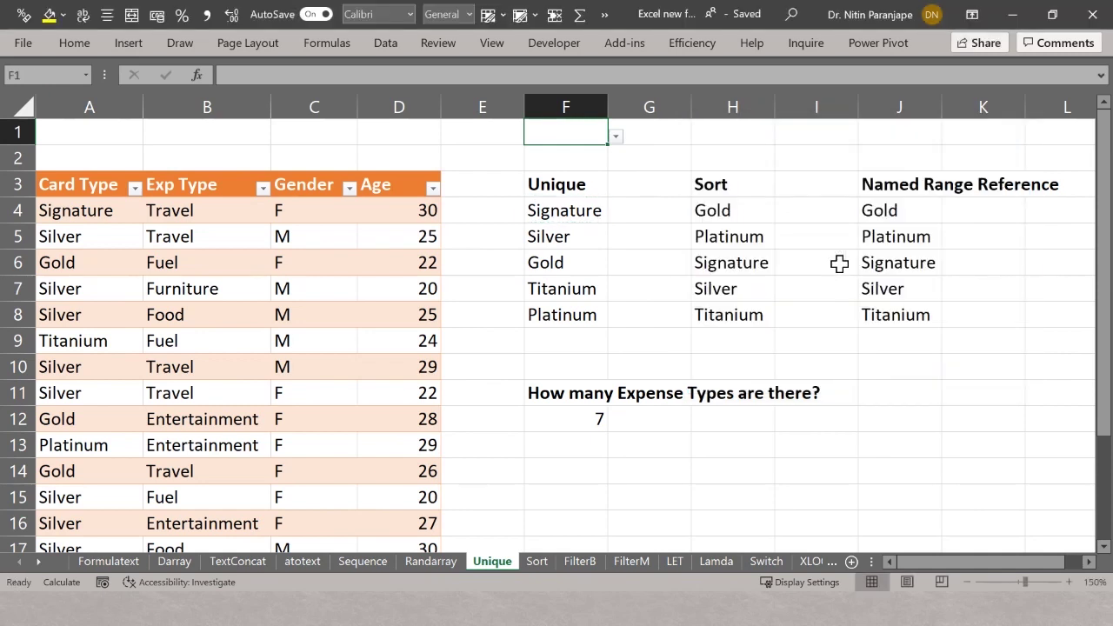
{"action": "left_click", "coordinate": [616, 138]}
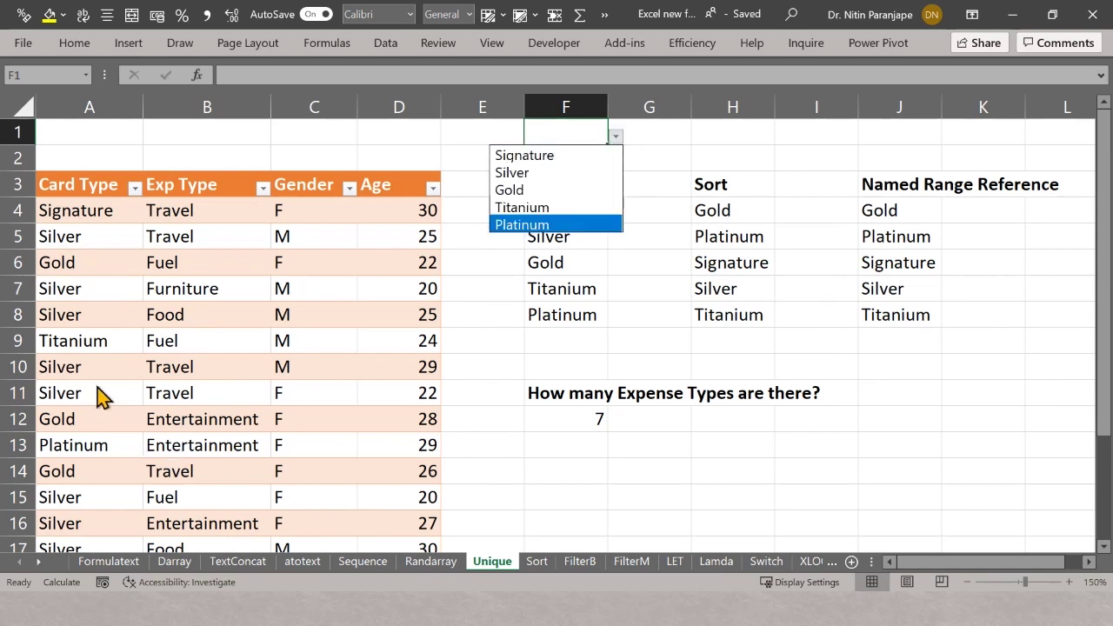
Step: Change the card type in cell A8 of the table to New
{"action": "key", "text": "Escape"}
{"action": "left_click", "coordinate": [87, 313]}
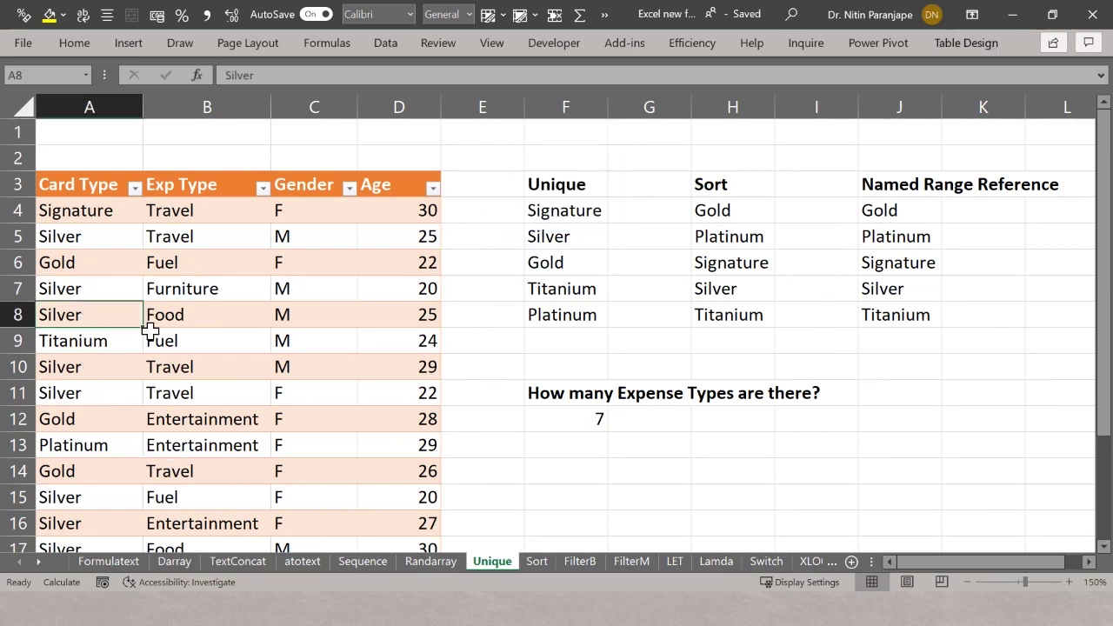
{"action": "type", "text": "New"}
{"action": "key", "text": "Return"}
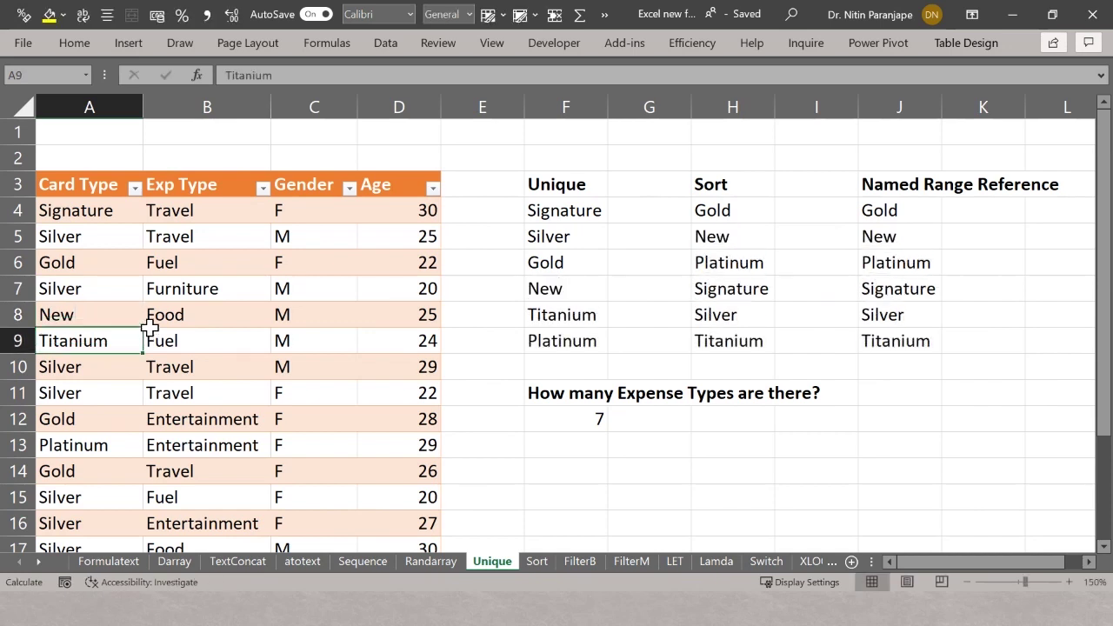
Step: Check the card type options in the dropdown list of cell F1, leaving the cell empty
{"action": "left_click_drag", "start_coordinate": [557, 155], "coordinate": [561, 142]}
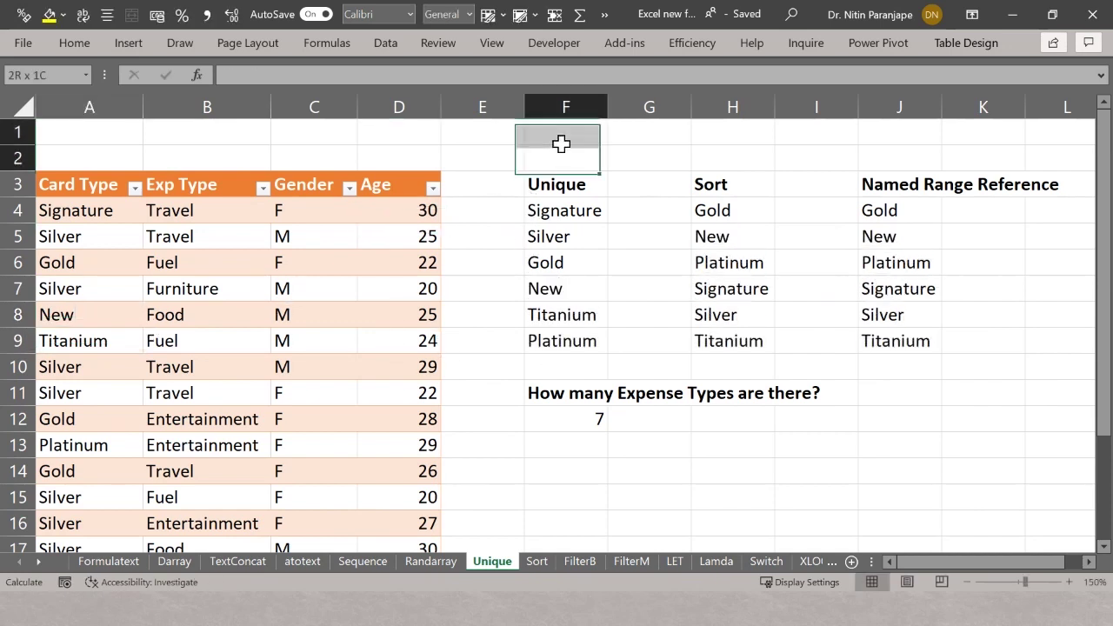
{"action": "left_click", "coordinate": [596, 130]}
{"action": "left_click", "coordinate": [617, 141]}
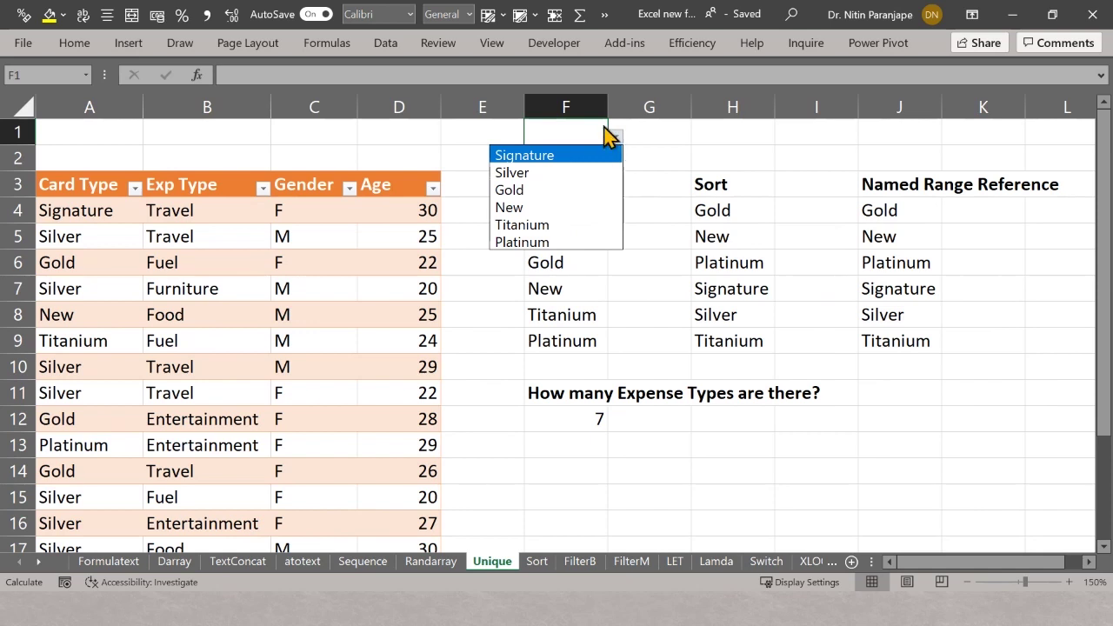
{"action": "left_click", "coordinate": [605, 127]}
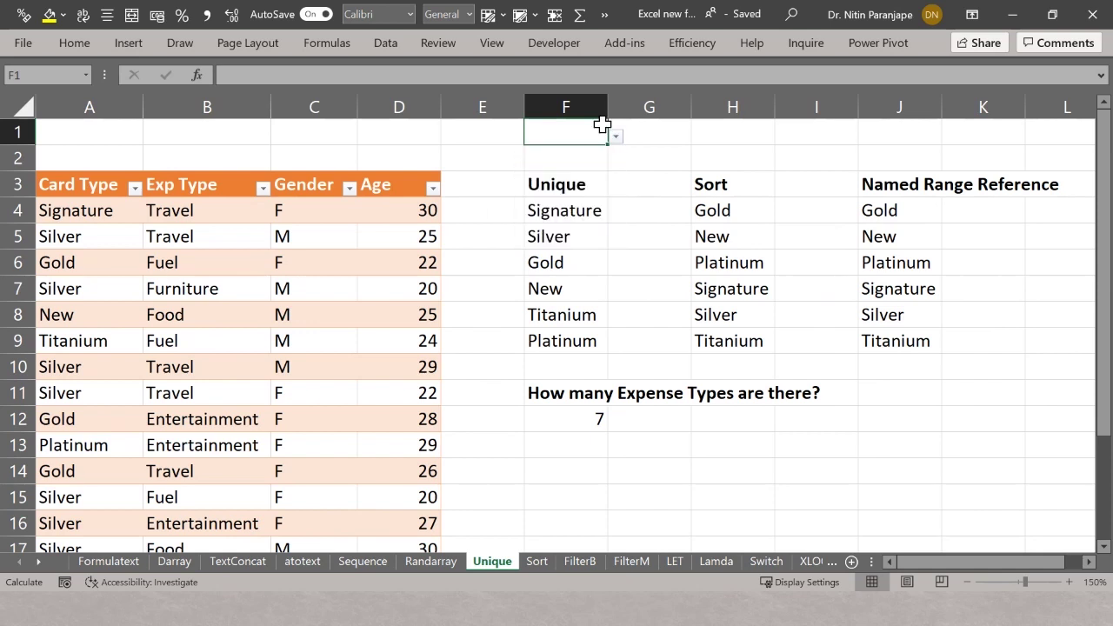
Step: Examine the COUNTA and UNIQUE formula in F12 that counts the expense types
{"action": "left_click", "coordinate": [546, 428]}
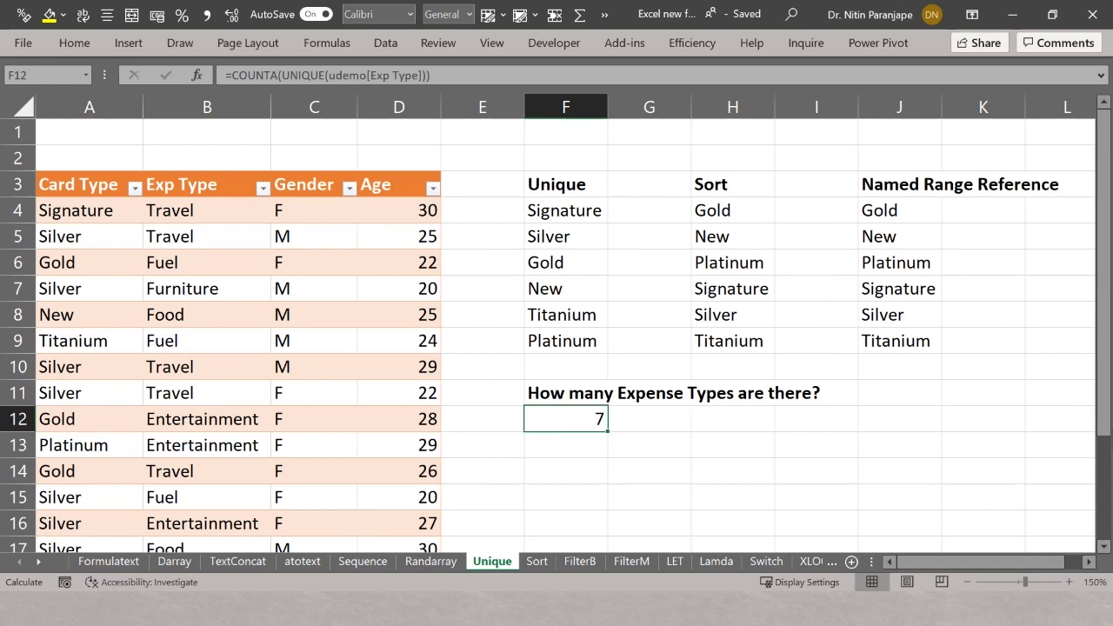
{"action": "key", "text": "F2"}
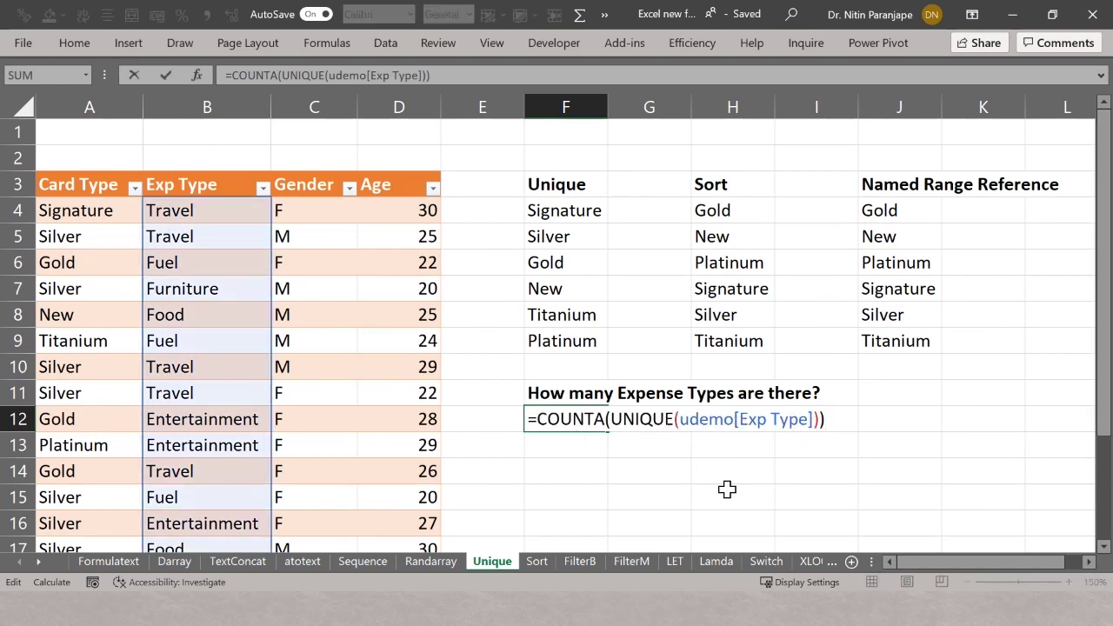
{"action": "key", "text": "Escape"}
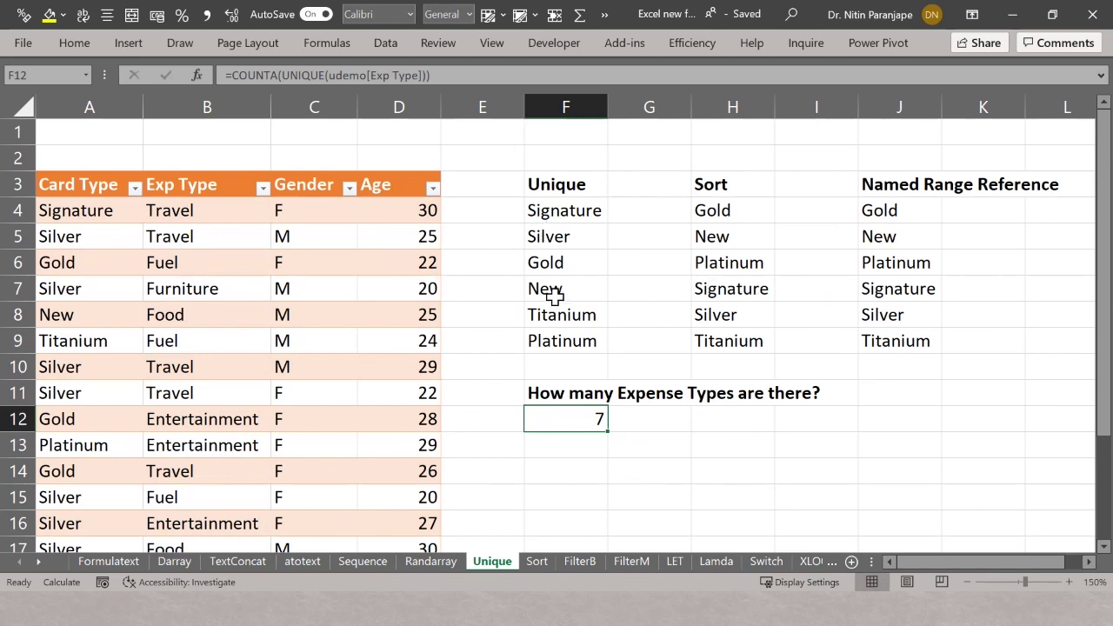
Step: Examine the spill-range SORT formula in H4 and the named-range SORT formula in J4
{"action": "left_click", "coordinate": [708, 217]}
{"action": "key", "text": "F2"}
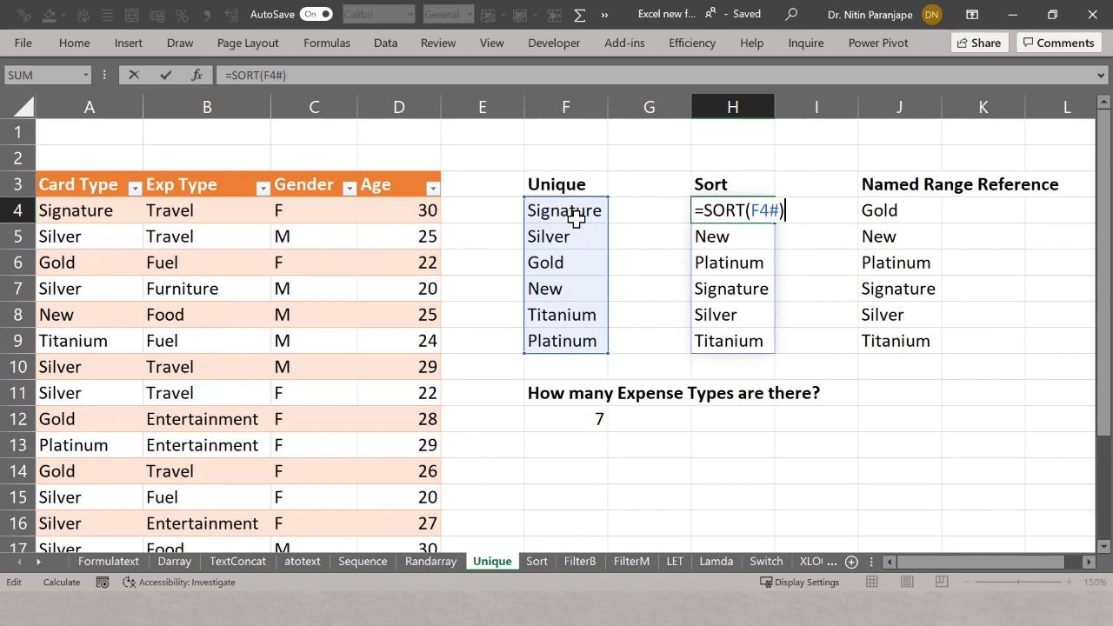
{"action": "key", "text": "ctrl+Return"}
{"action": "key", "text": "Right"}
{"action": "key", "text": "Right"}
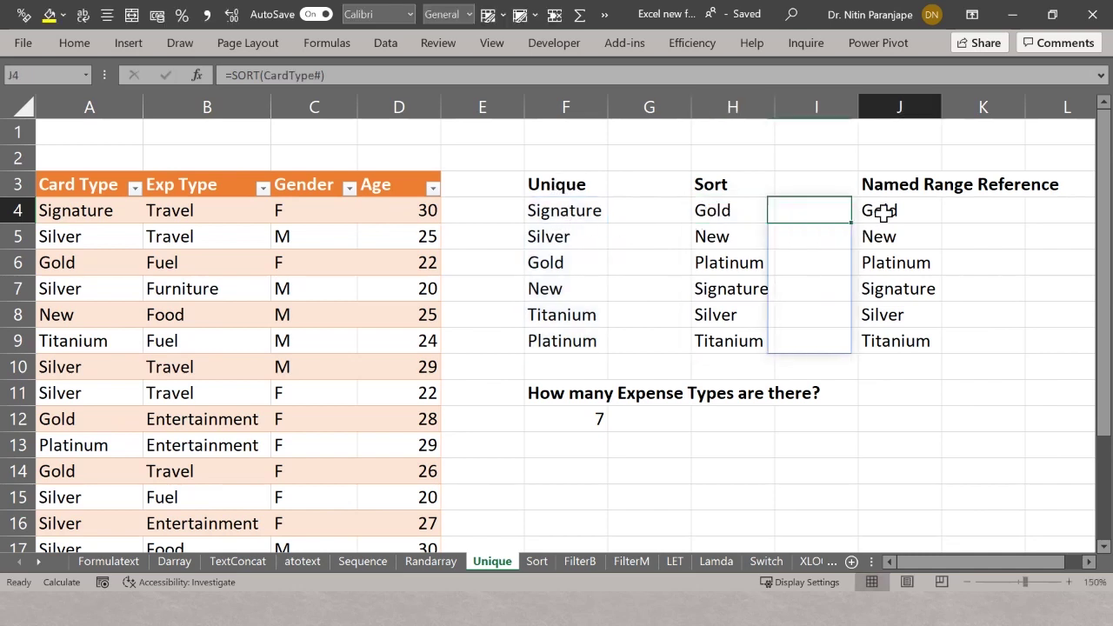
{"action": "key", "text": "F2"}
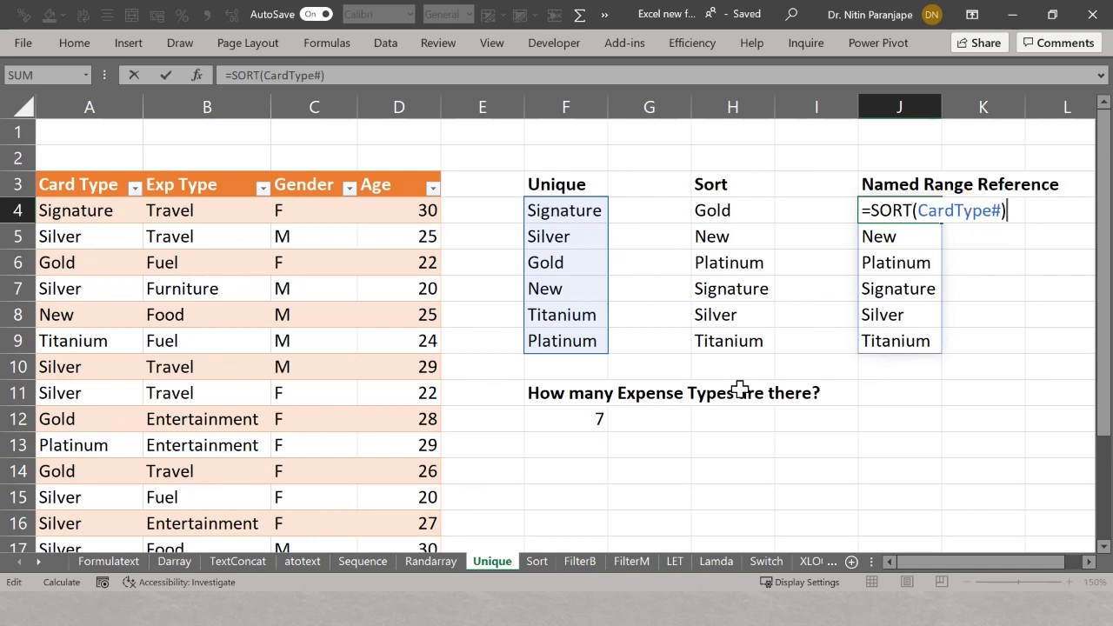
{"action": "key", "text": "ctrl+Return"}
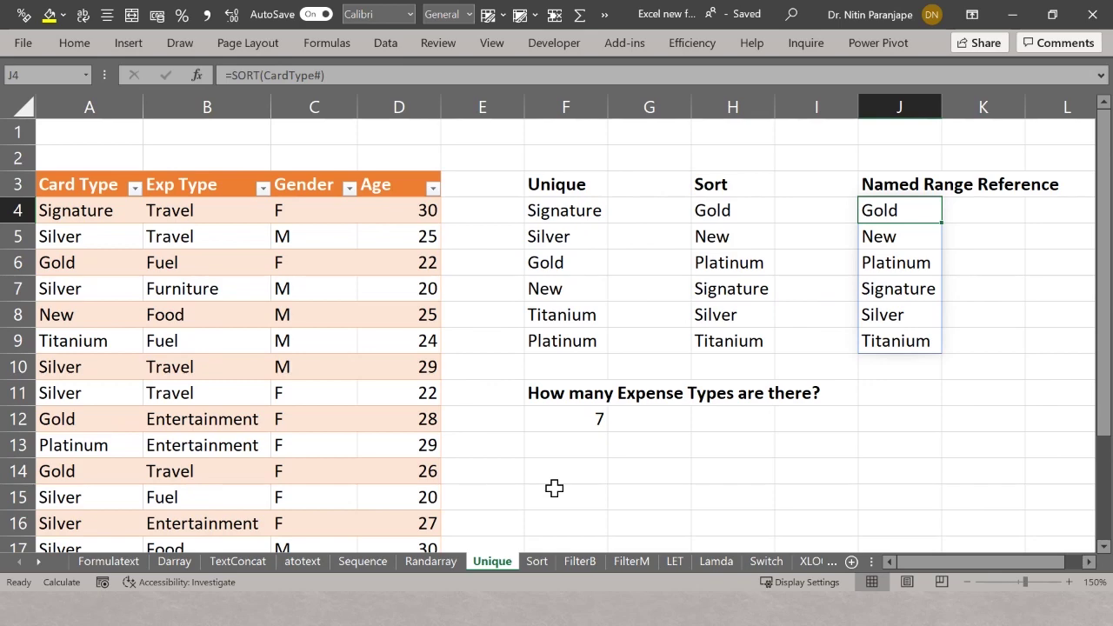
Step: Go to the Sort sheet and check the name of the table holding City, Date, Card Type and Amount
{"action": "left_click", "coordinate": [538, 563]}
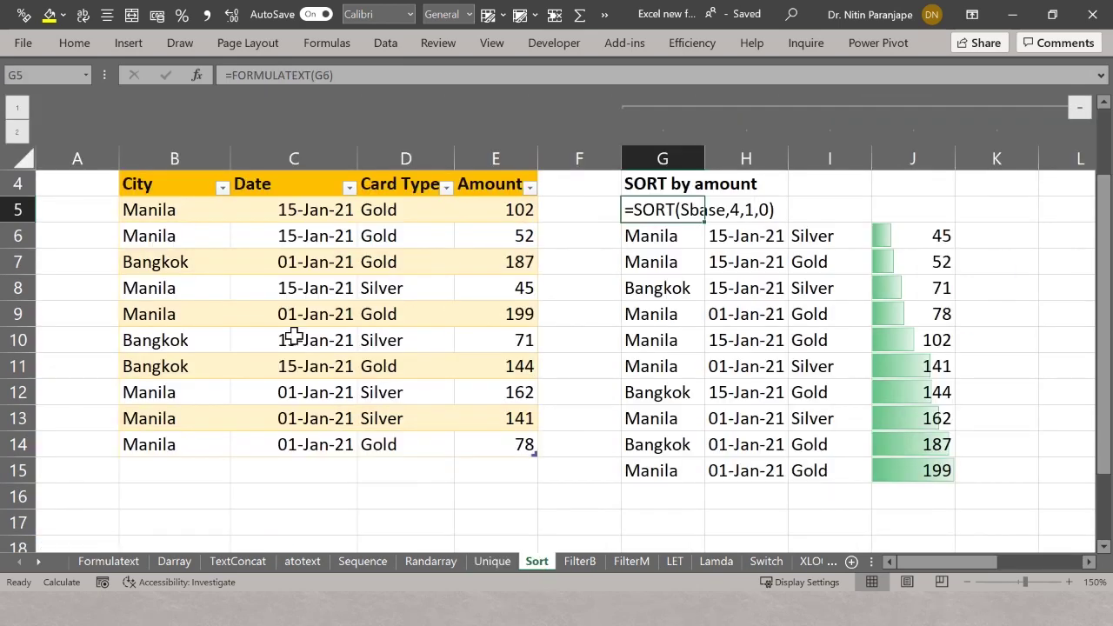
{"action": "scroll", "coordinate": [287, 226], "scroll_direction": "up", "scroll_amount": 1}
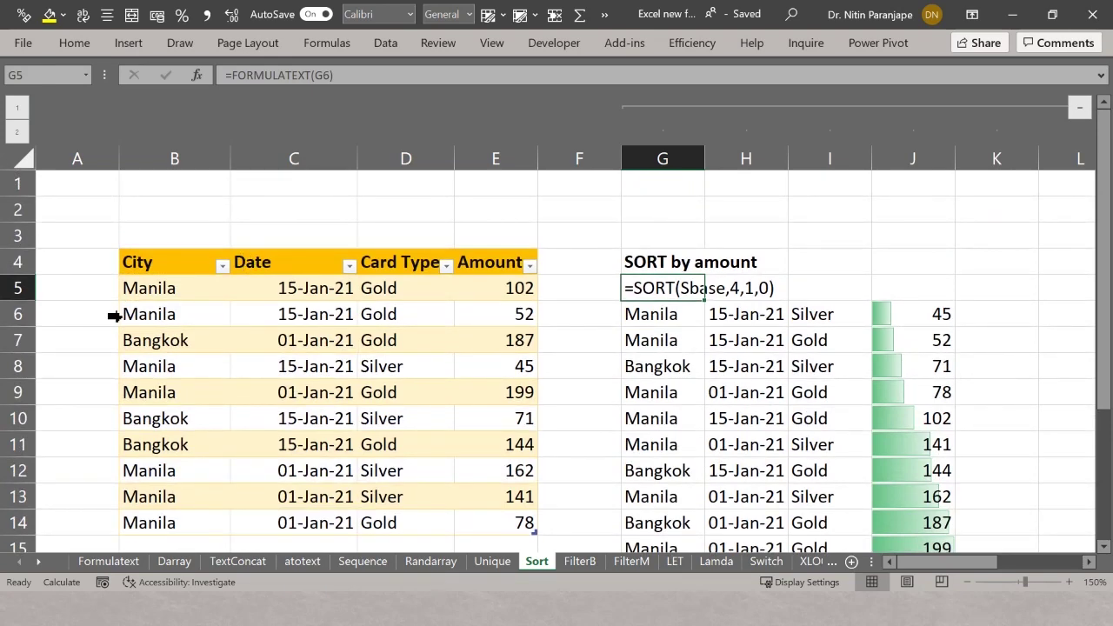
{"action": "scroll", "coordinate": [186, 278], "scroll_direction": "down", "scroll_amount": 1}
{"action": "left_click", "coordinate": [181, 215]}
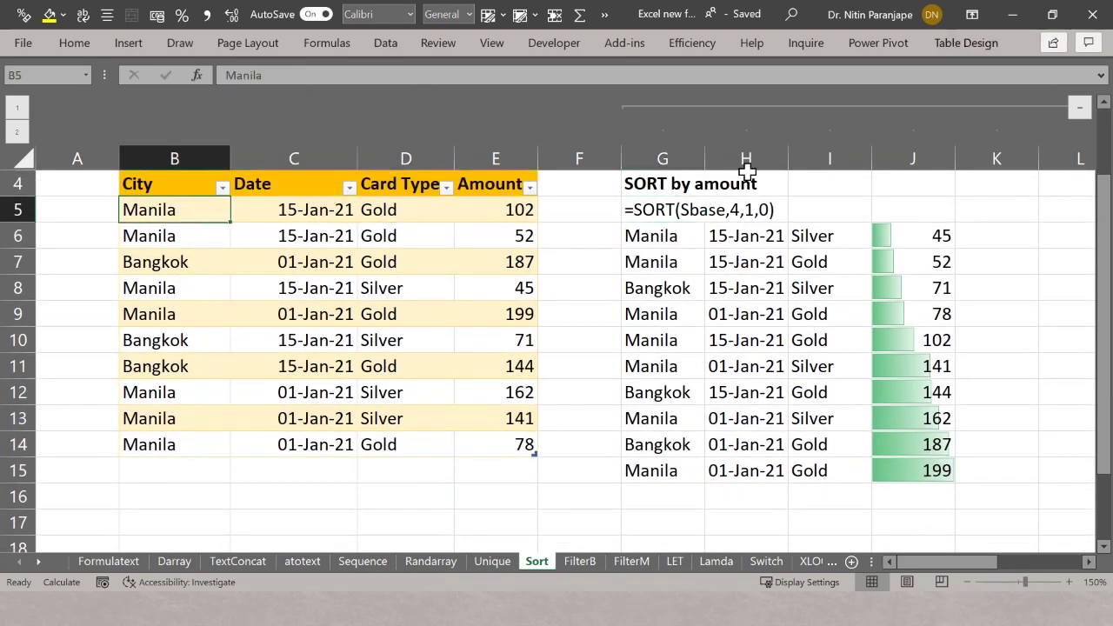
{"action": "left_click", "coordinate": [957, 52]}
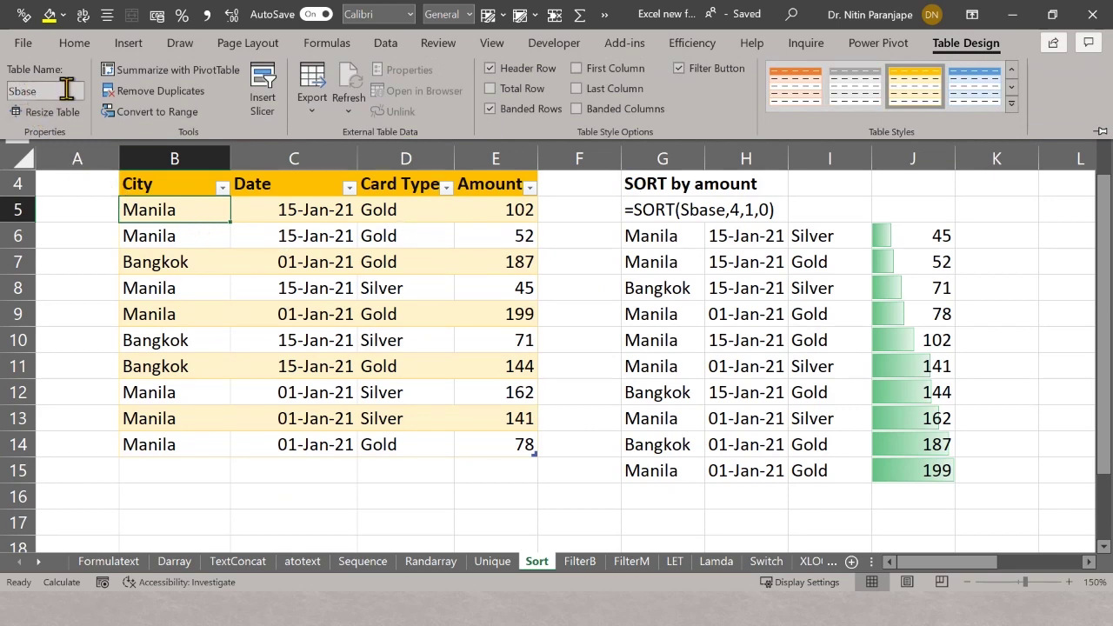
{"action": "left_click", "coordinate": [220, 357]}
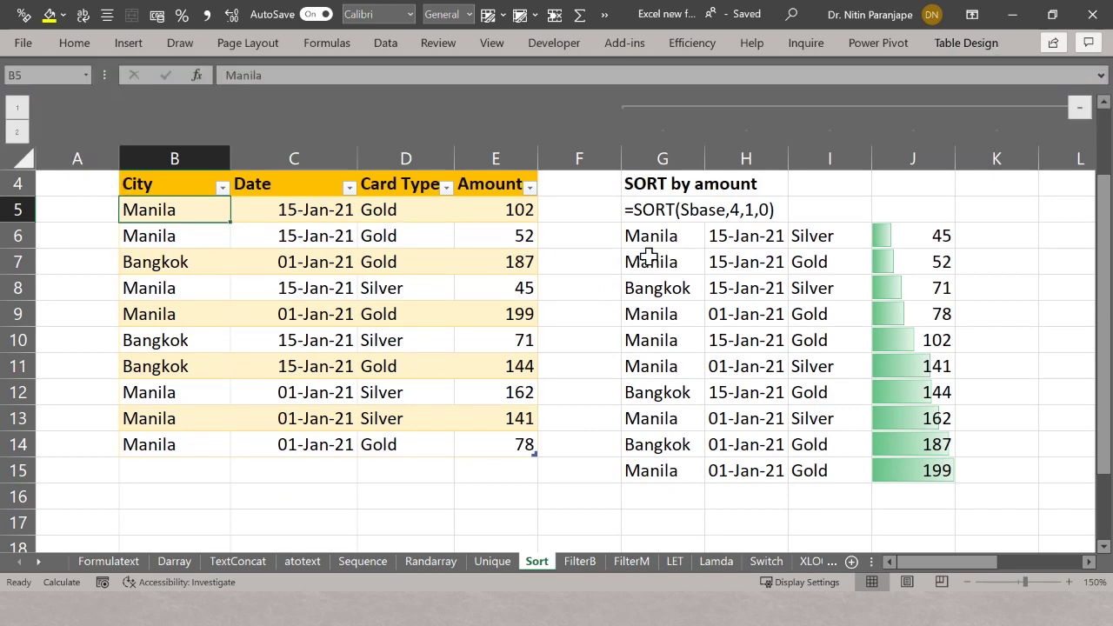
Step: Review the array, sort index and sort order arguments of the SORT formula in G6
{"action": "left_click", "coordinate": [666, 235]}
{"action": "key", "text": "F2"}
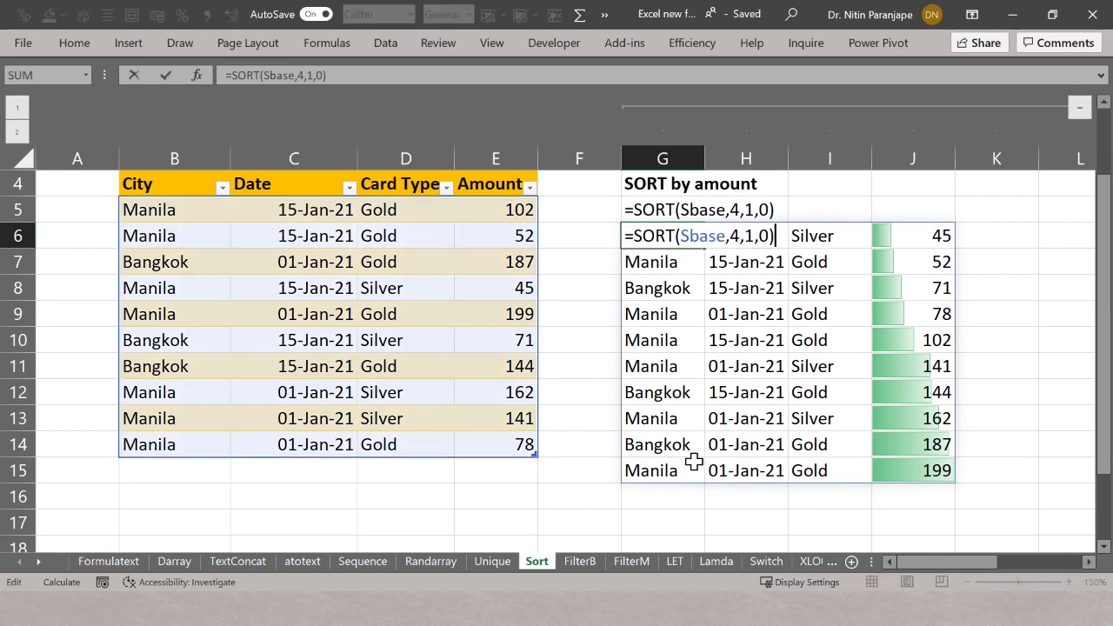
{"action": "left_click", "coordinate": [698, 233]}
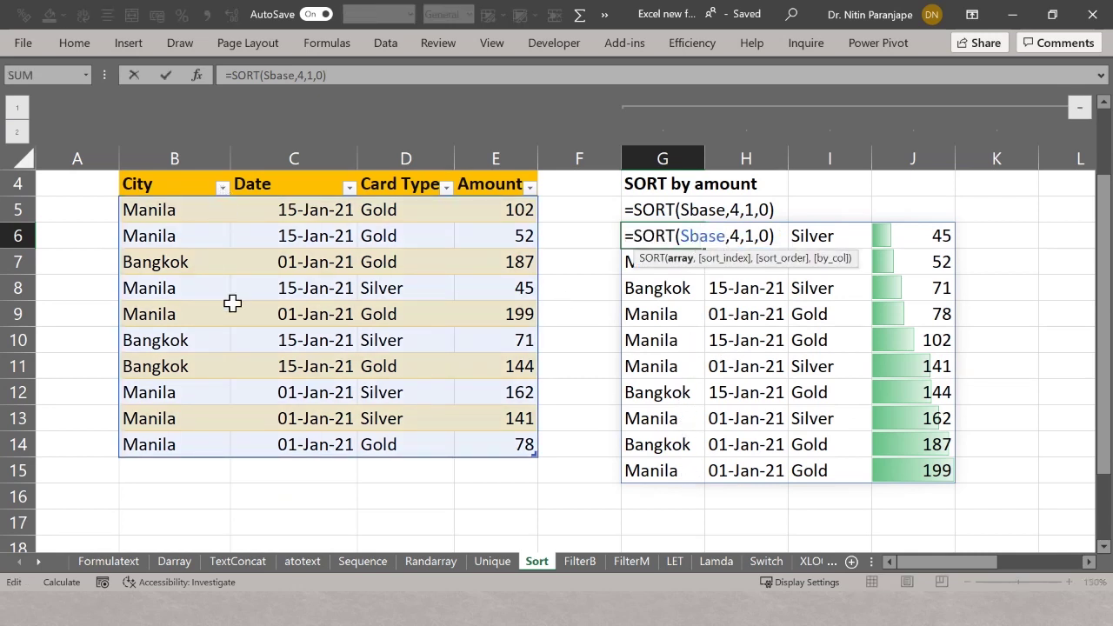
{"action": "double_click", "coordinate": [735, 235]}
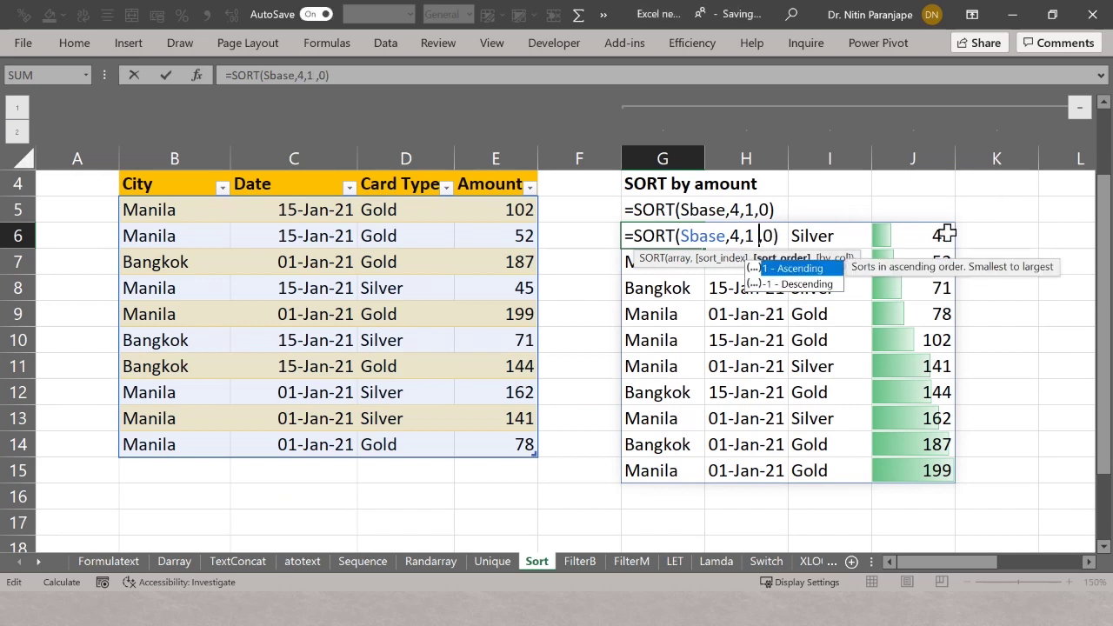
Step: Re-enter 0 as the by_col argument of the SORT formula in G6
{"action": "left_click", "coordinate": [769, 236]}
{"action": "key", "text": "BackSpace"}
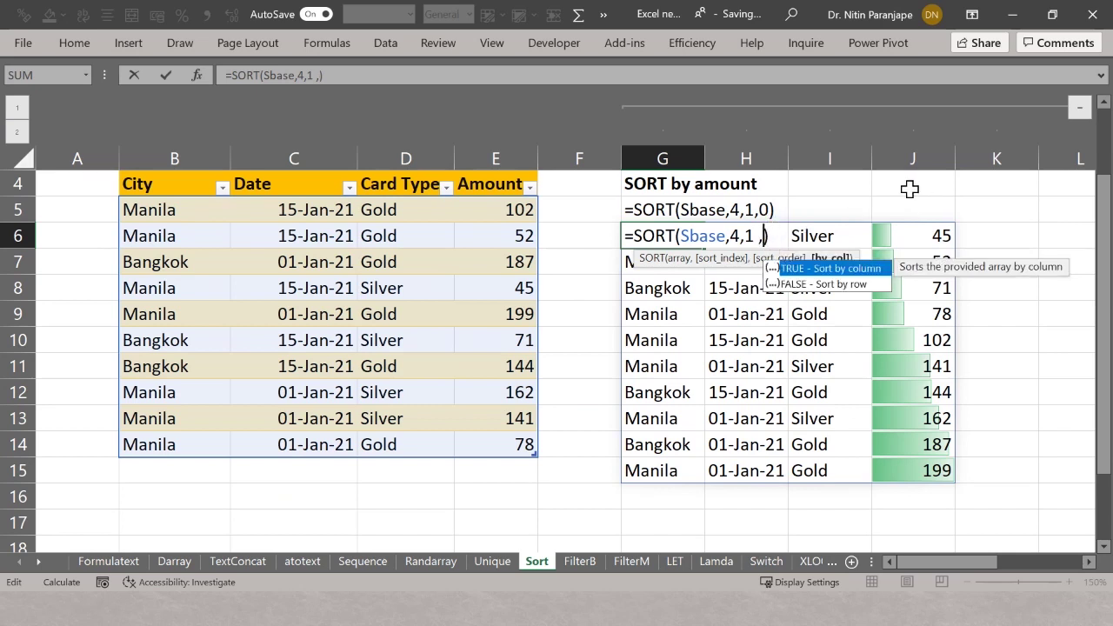
{"action": "type", "text": "0"}
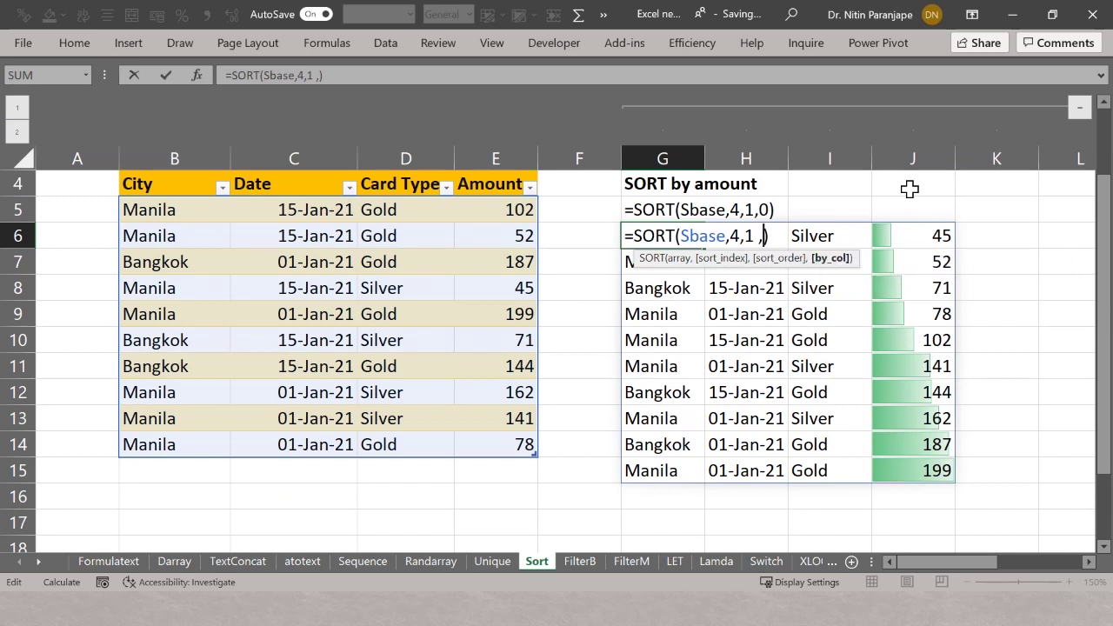
{"action": "key", "text": "ctrl+Return"}
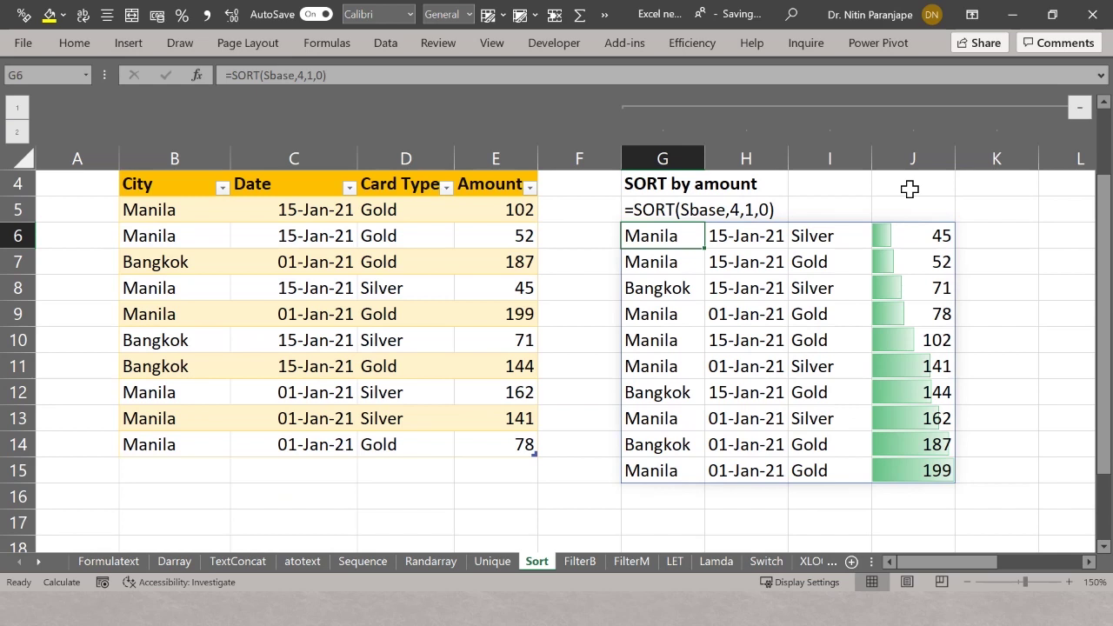
Step: Try restricting the array of the SORT formula in G6 to Sbase[City]
{"action": "key", "text": "F2"}
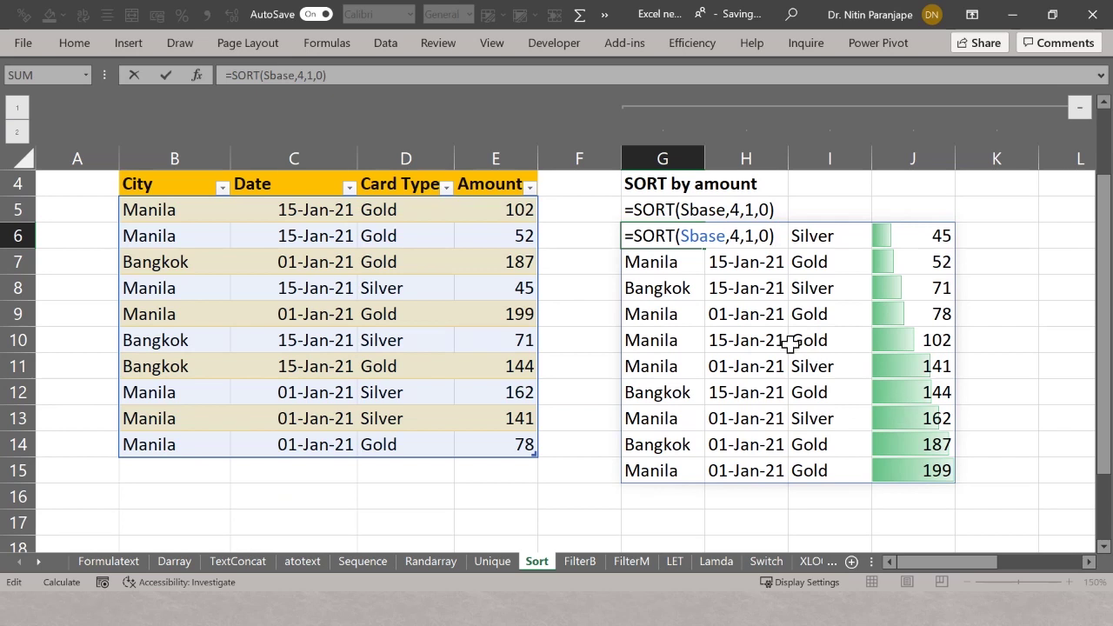
{"action": "left_click", "coordinate": [725, 240]}
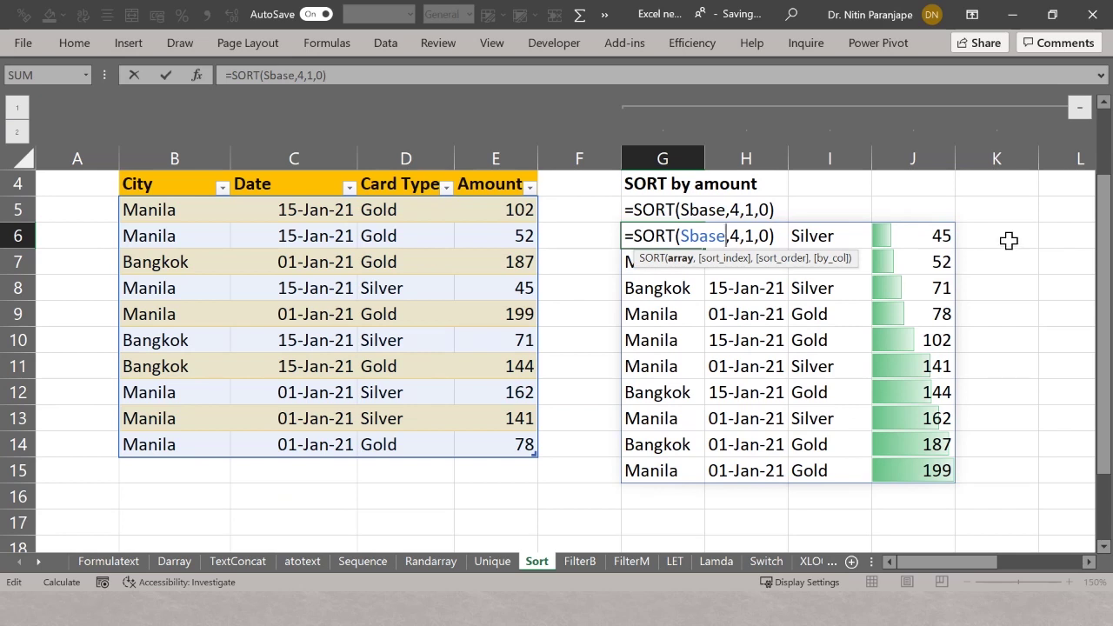
{"action": "type", "text": "[City"}
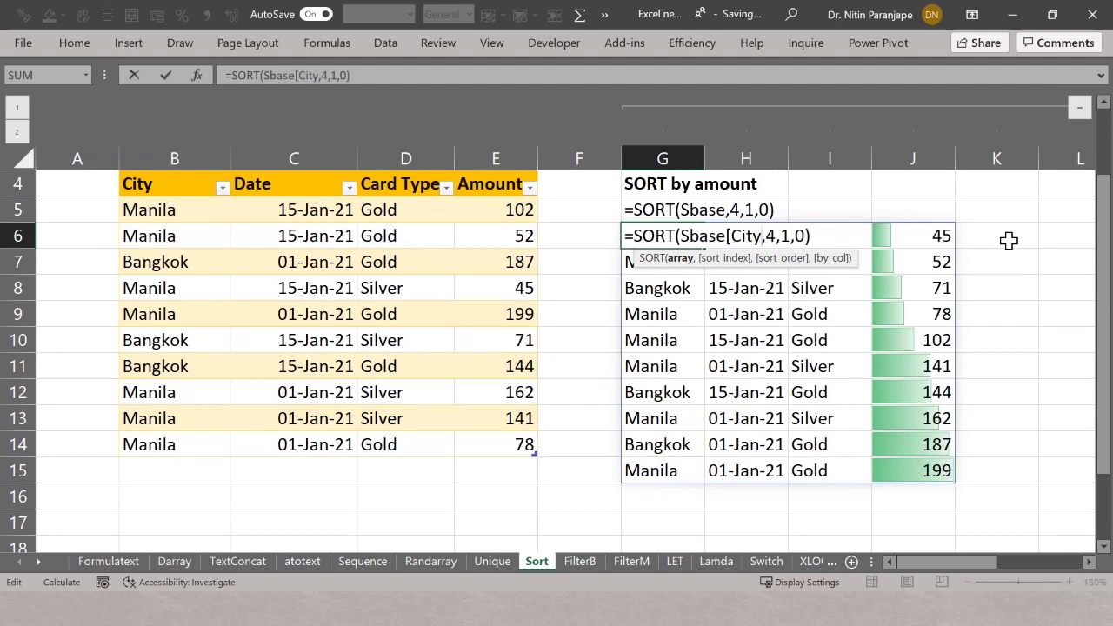
{"action": "type", "text": "]"}
{"action": "key", "text": "Return"}
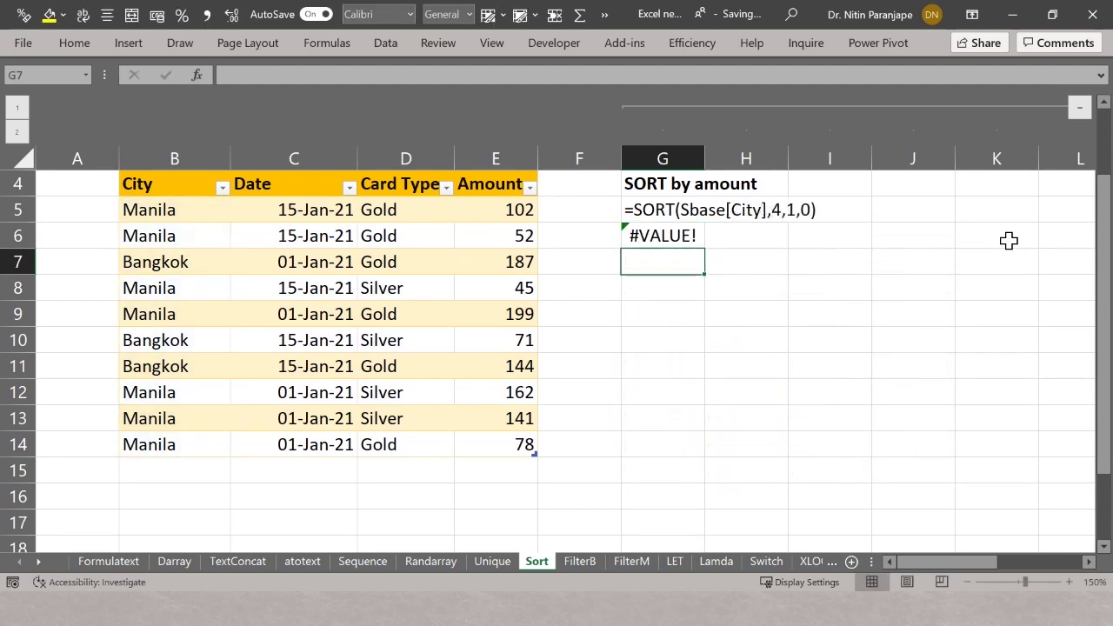
Step: Remove [City] from the SORT formula in G6 so that it reads =SORT(Sbase,4,1,0)
{"action": "key", "text": "Up"}
{"action": "key", "text": "F2"}
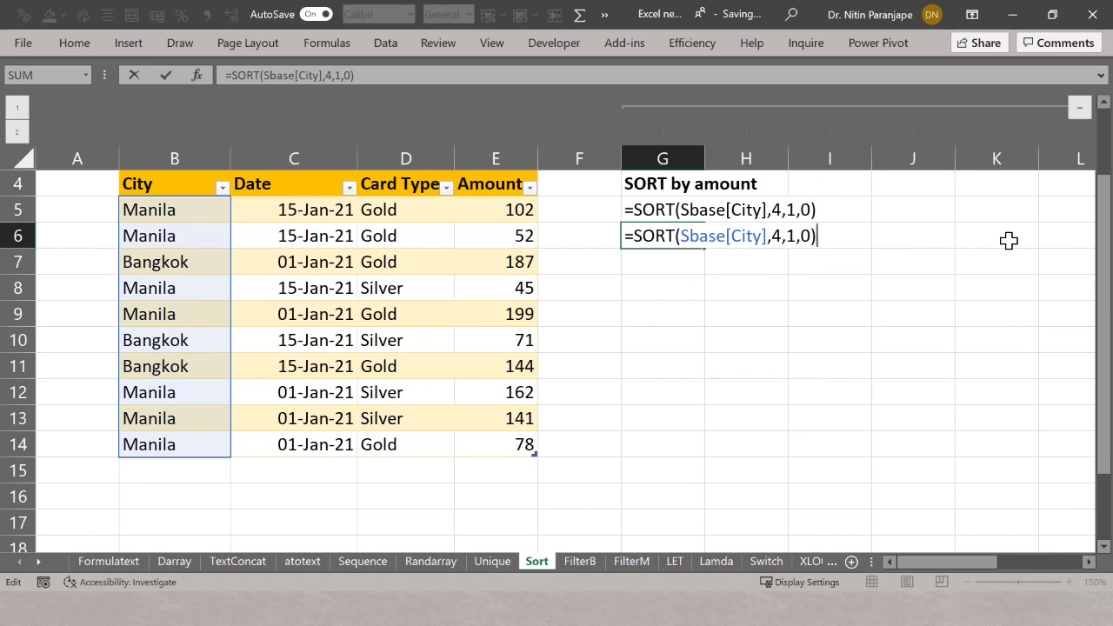
{"action": "key", "text": "Left"}
{"action": "key", "text": "Left"}
{"action": "key", "text": "Left"}
{"action": "key", "text": "Left"}
{"action": "key", "text": "Left"}
{"action": "key", "text": "Left"}
{"action": "key", "text": "Left"}
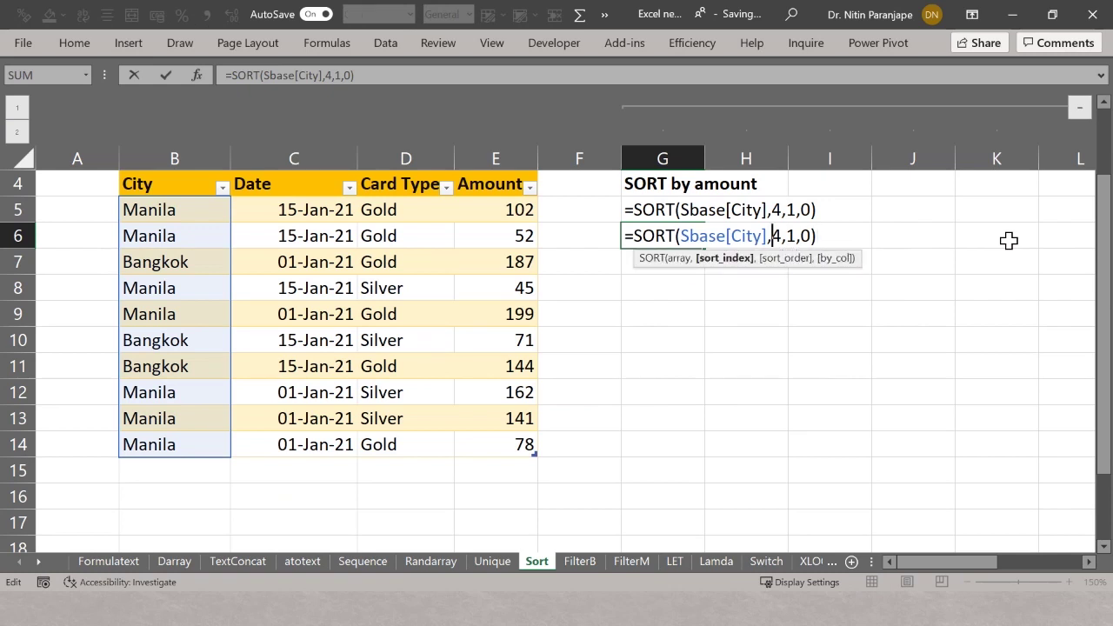
{"action": "key", "text": "BackSpace"}
{"action": "key", "text": "BackSpace"}
{"action": "key", "text": "BackSpace"}
{"action": "key", "text": "BackSpace"}
{"action": "key", "text": "BackSpace"}
{"action": "key", "text": "BackSpace"}
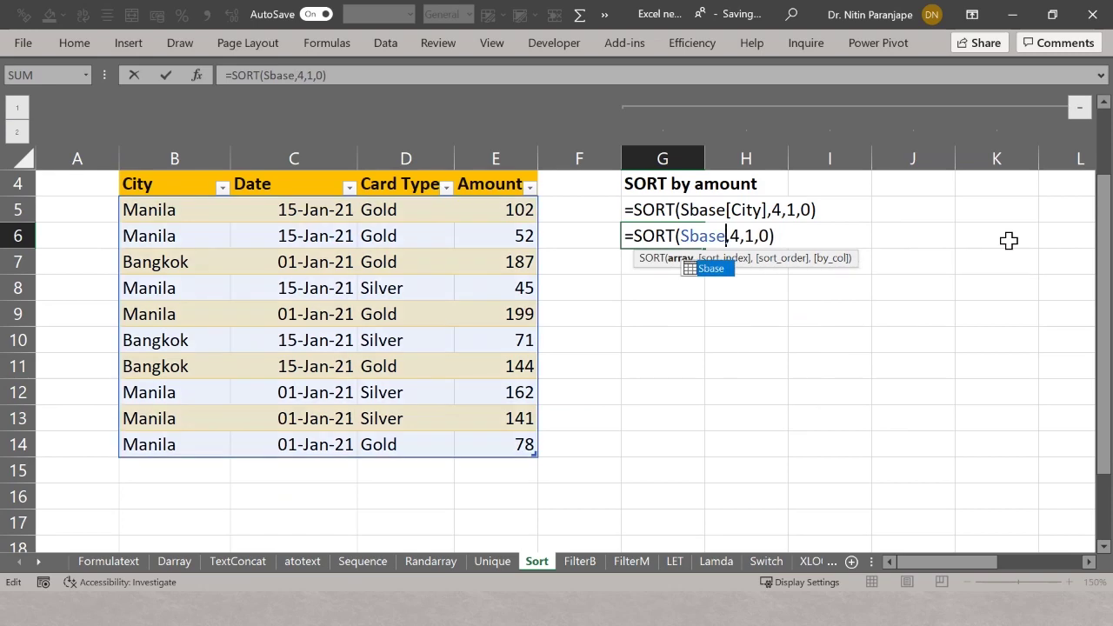
{"action": "key", "text": "Return"}
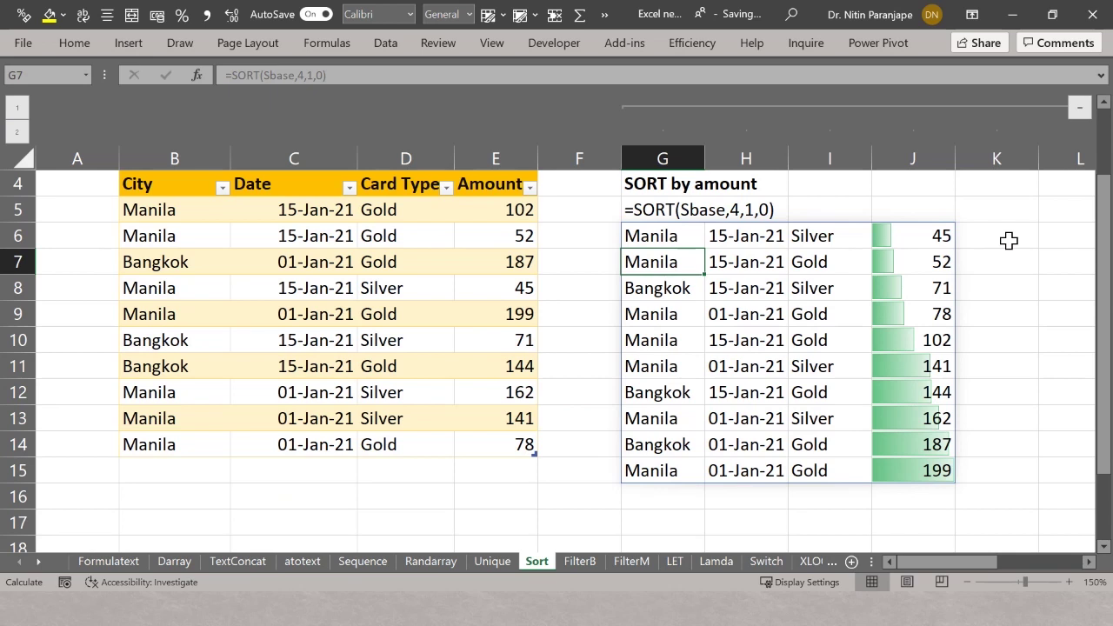
{"action": "key", "text": "Right"}
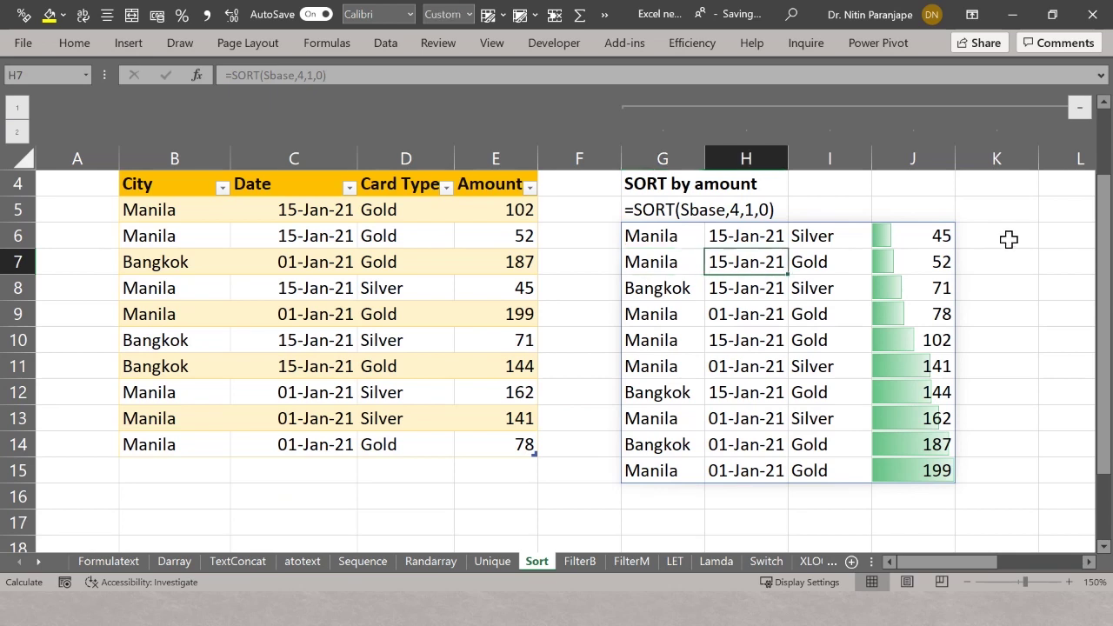
Step: Collapse the grouped columns of the sort-by-amount example and review the {2,4} sort index of the SORT formula in M6
{"action": "left_click", "coordinate": [1079, 107]}
{"action": "left_click", "coordinate": [724, 246]}
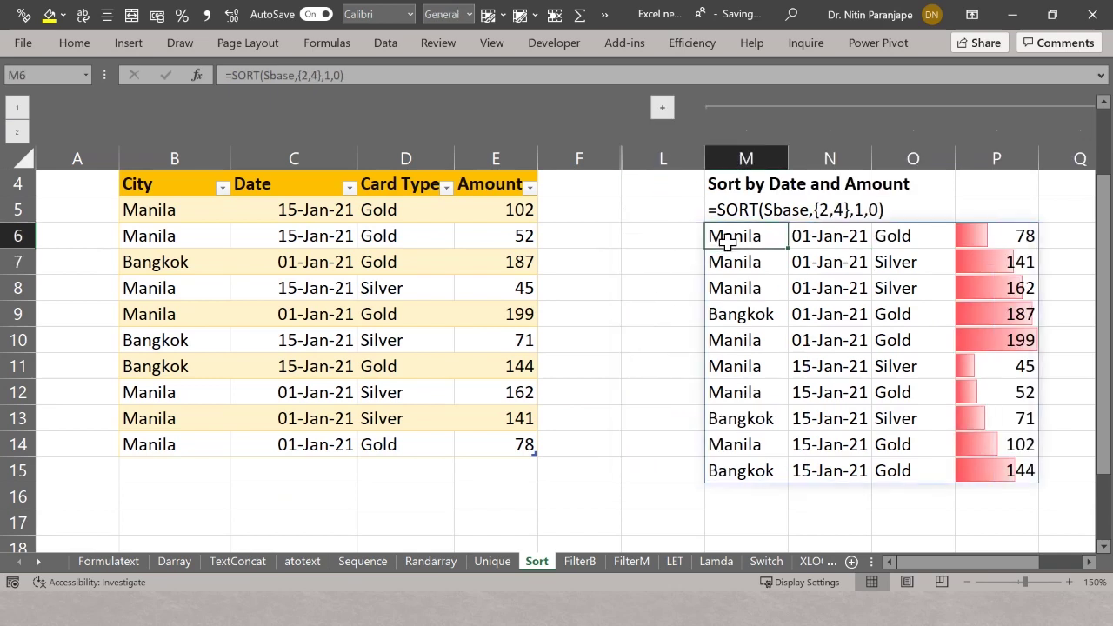
{"action": "key", "text": "F2"}
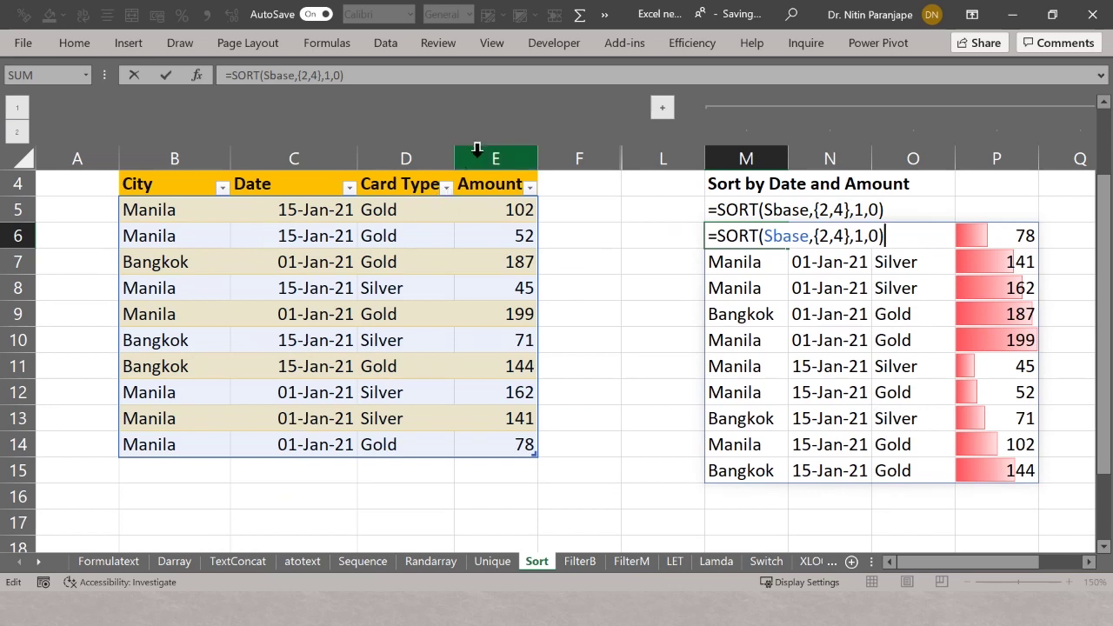
{"action": "left_click", "coordinate": [828, 236]}
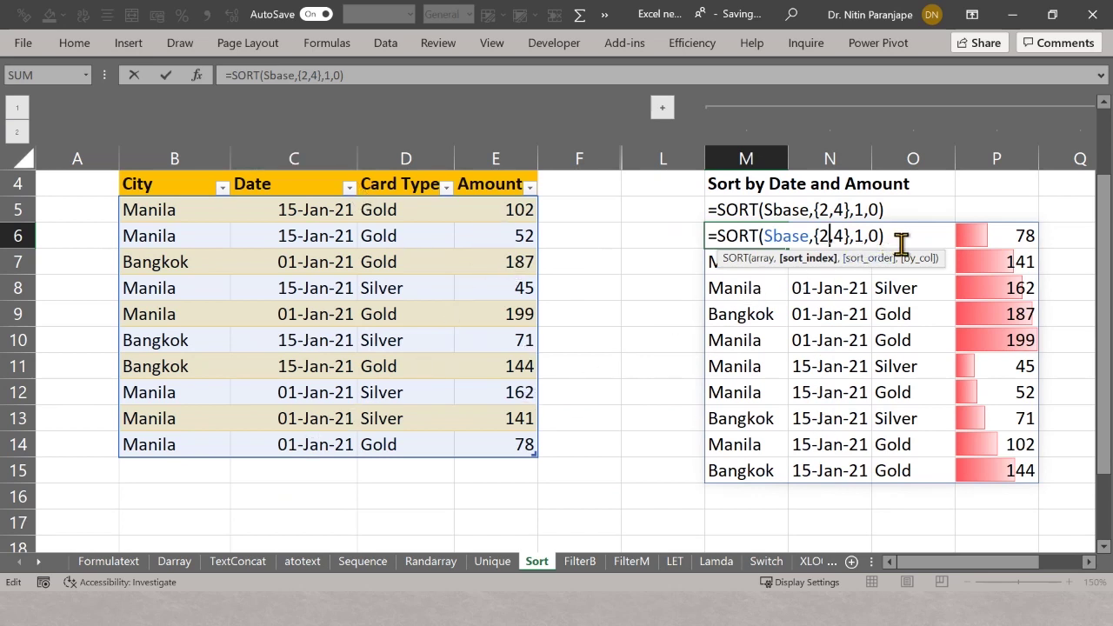
{"action": "key", "text": "ctrl+Return"}
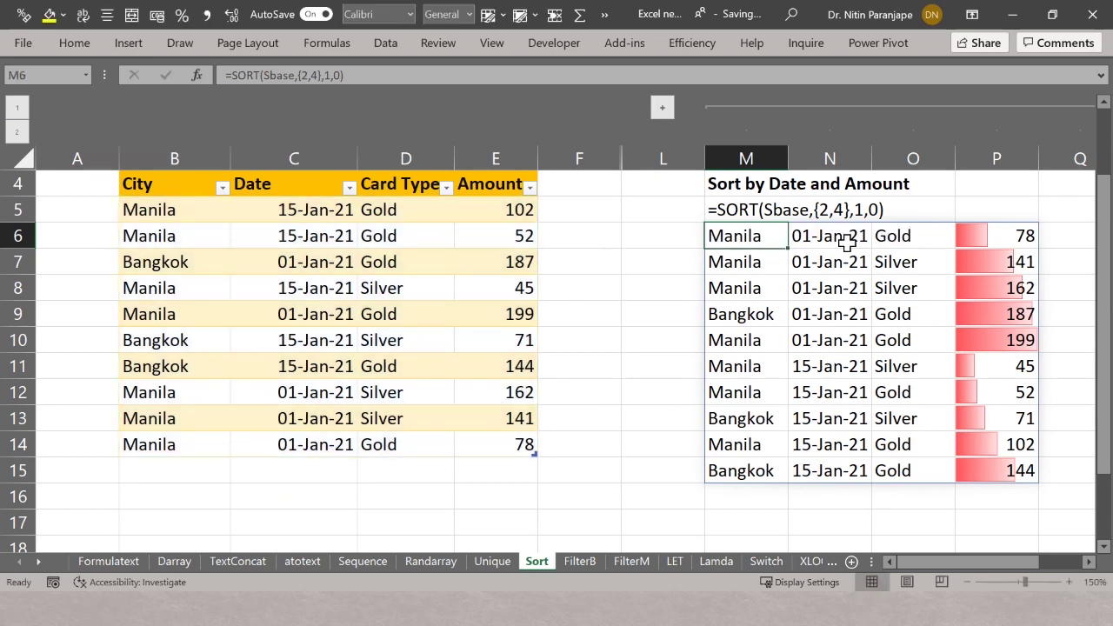
{"action": "left_click", "coordinate": [738, 212]}
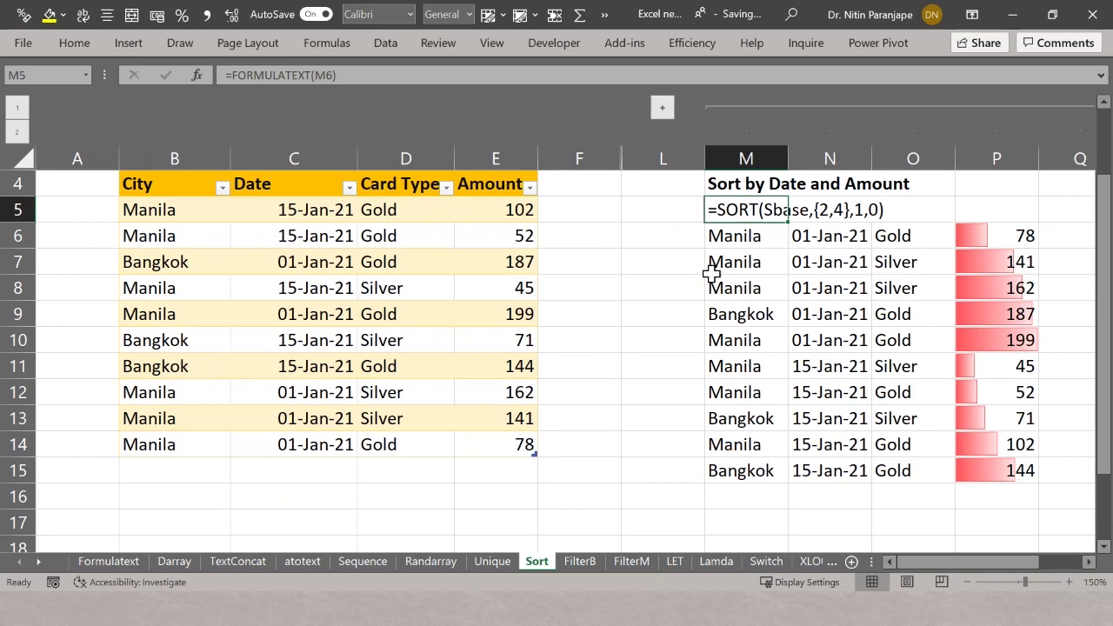
{"action": "key", "text": "Right"}
{"action": "key", "text": "Right"}
{"action": "key", "text": "Right"}
{"action": "key", "text": "Right"}
{"action": "key", "text": "Right"}
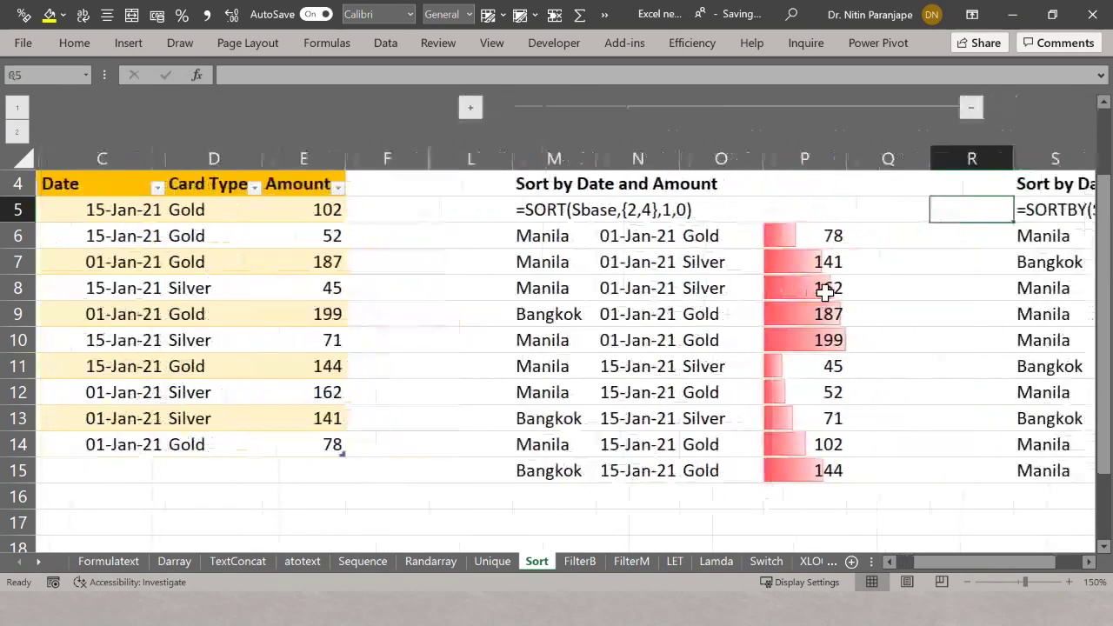
{"action": "key", "text": "Right"}
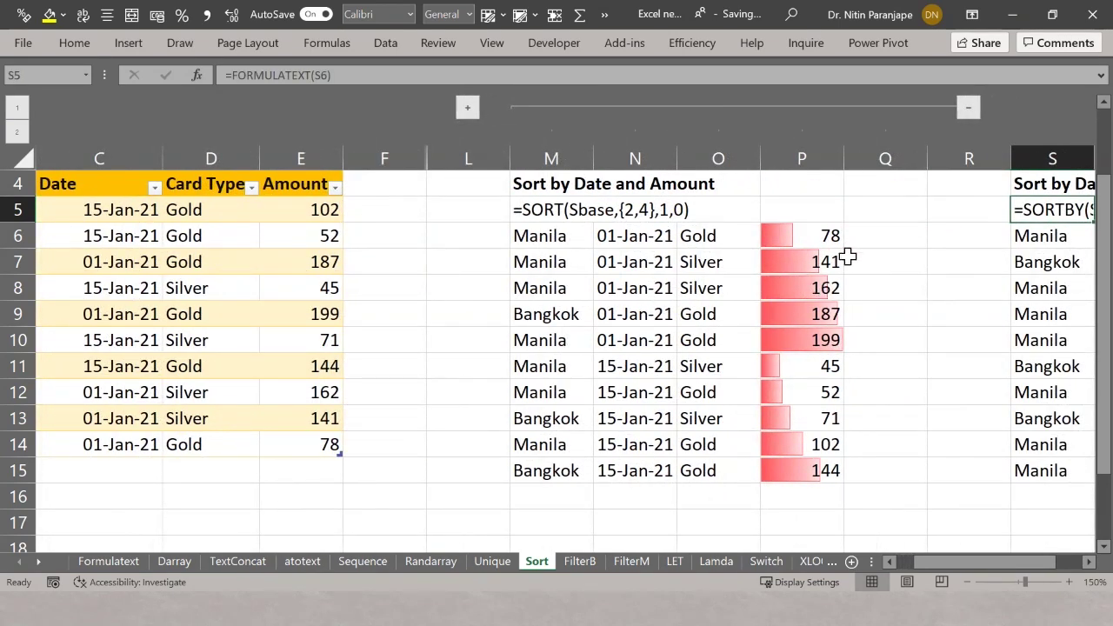
{"action": "left_click", "coordinate": [970, 112]}
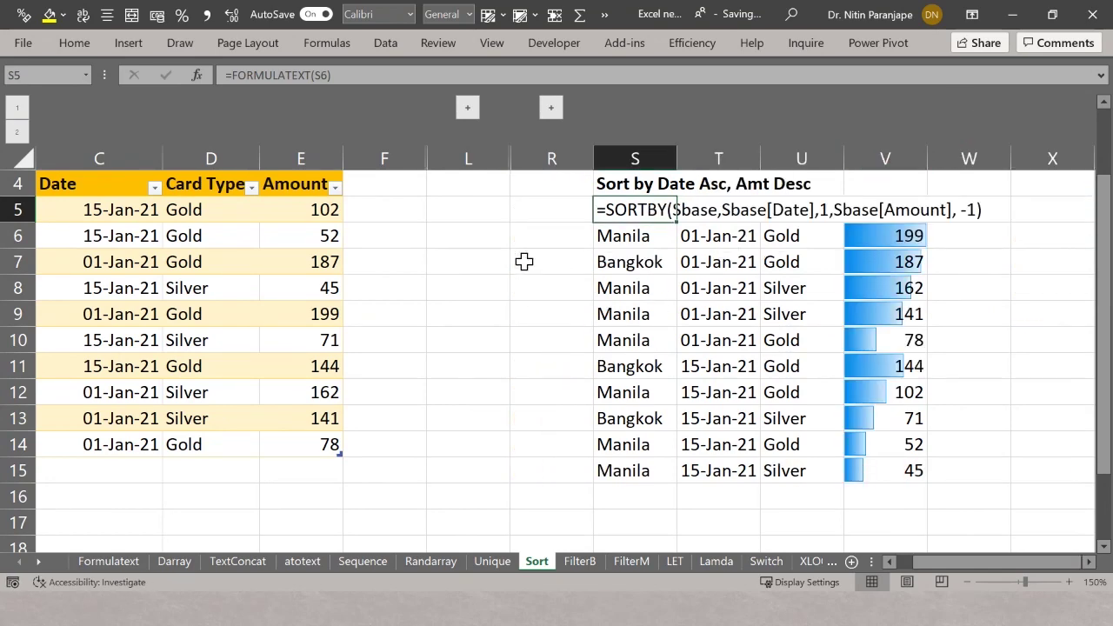
{"action": "left_click", "coordinate": [551, 108]}
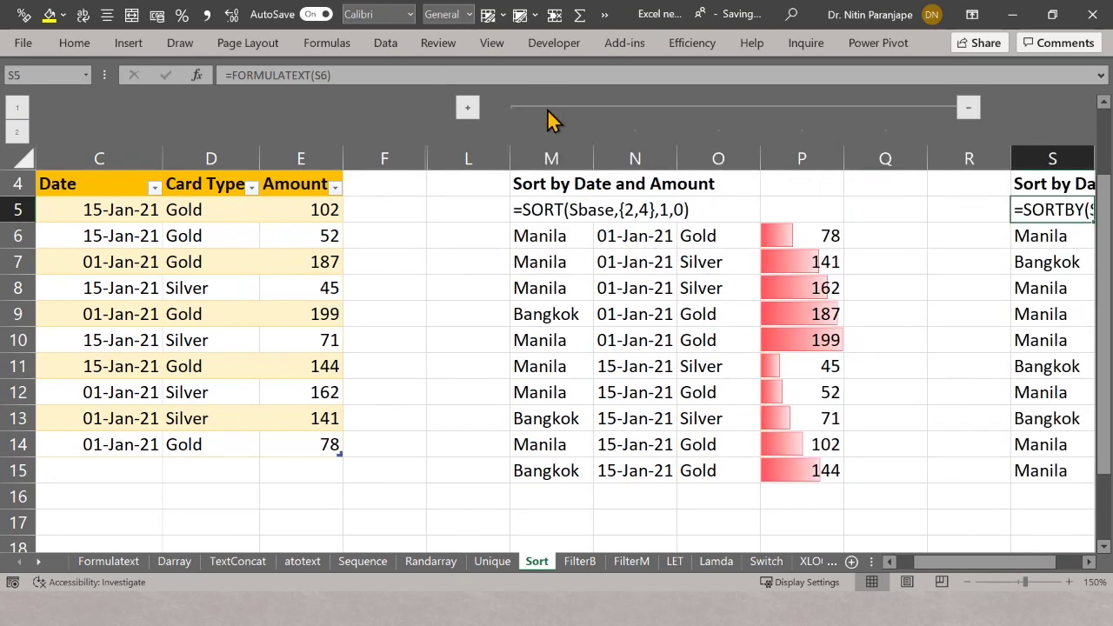
Step: Open the custom sort dialog for the base data table to view its column, sort-on and order options, then cancel it
{"action": "left_click", "coordinate": [639, 233]}
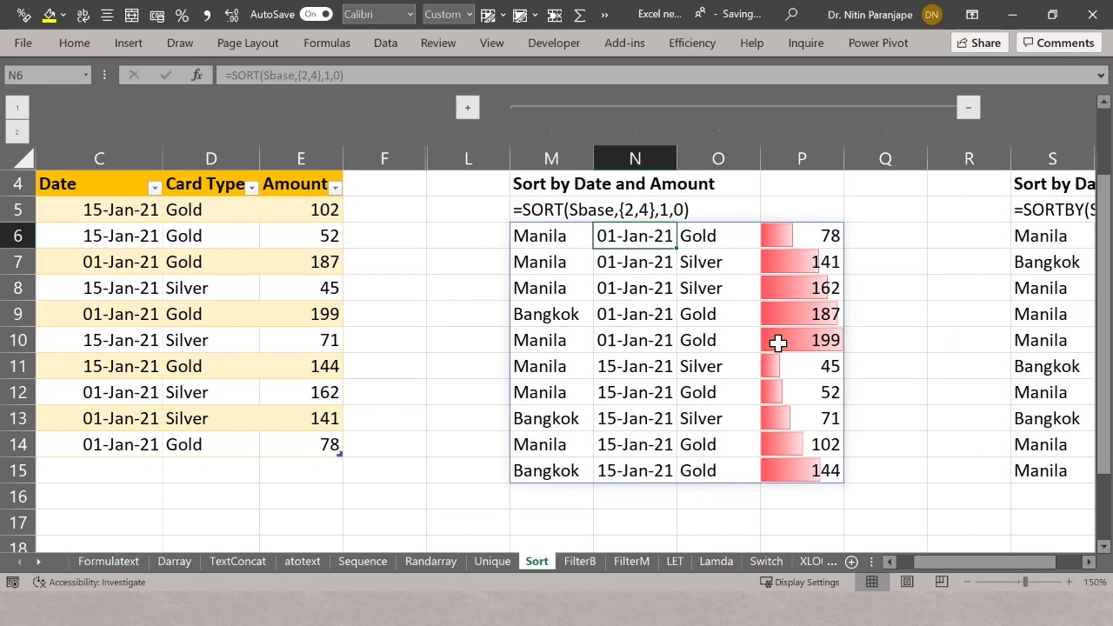
{"action": "key", "text": "Right"}
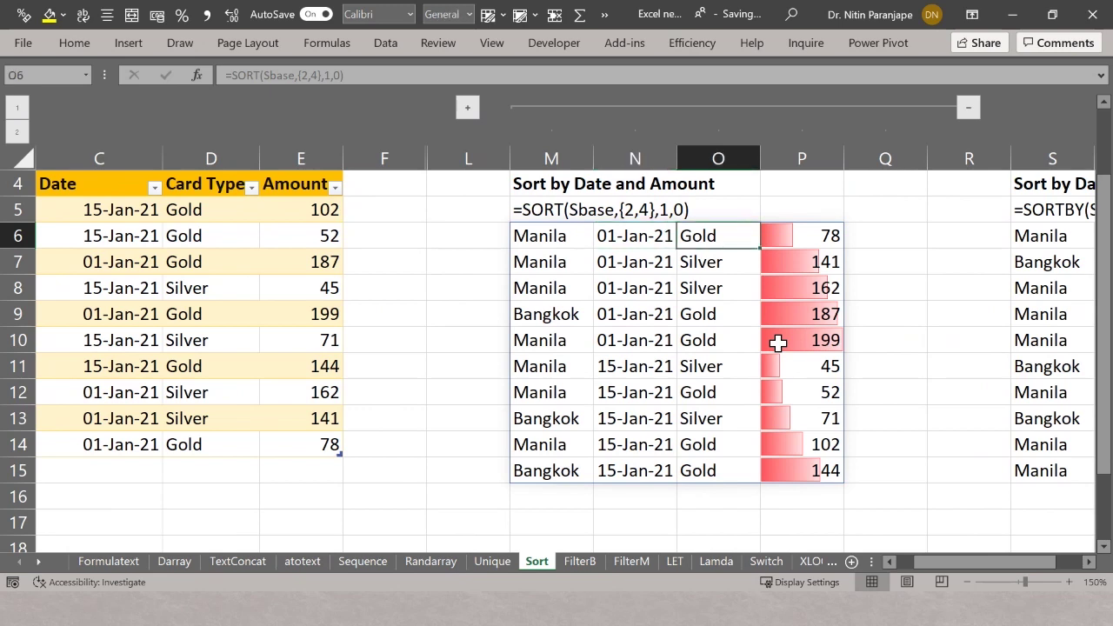
{"action": "right_click", "coordinate": [199, 265]}
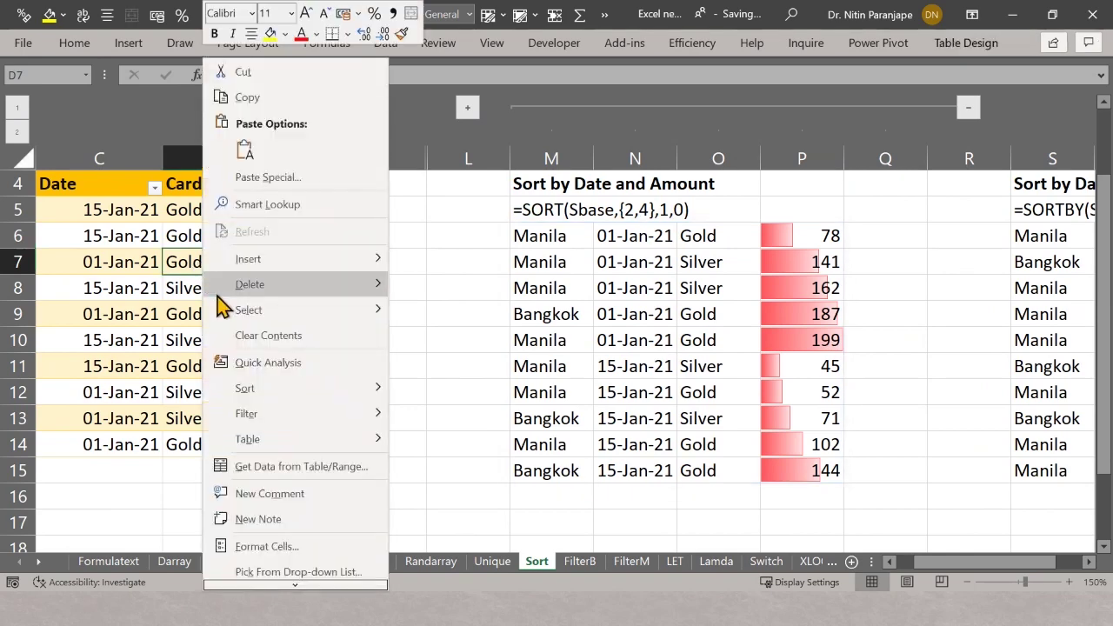
{"action": "mouse_move", "coordinate": [322, 389]}
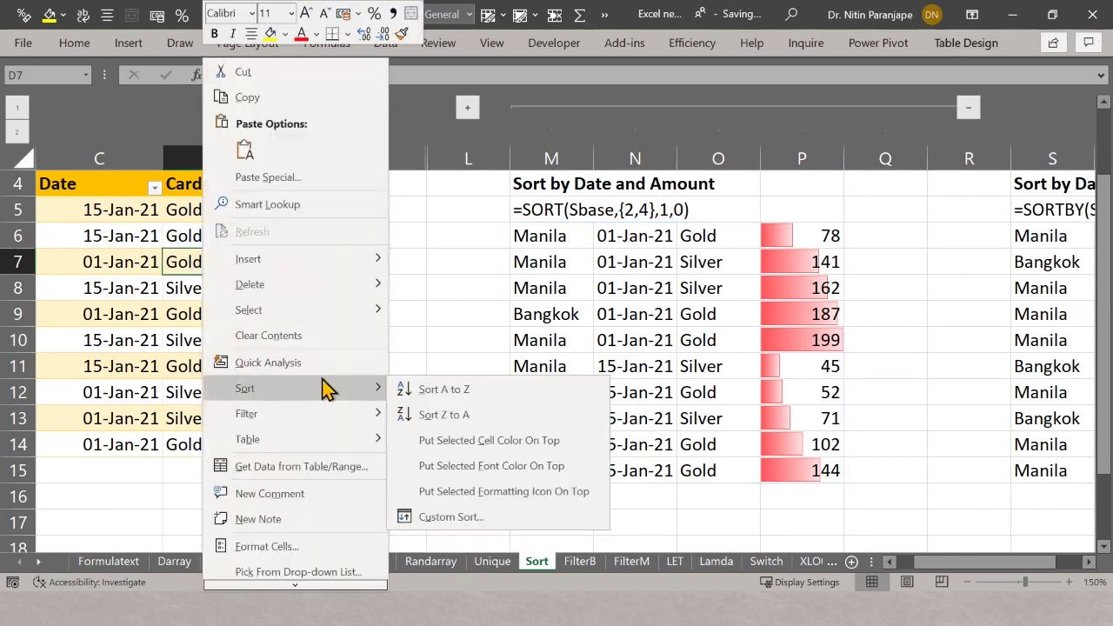
{"action": "left_click", "coordinate": [456, 516]}
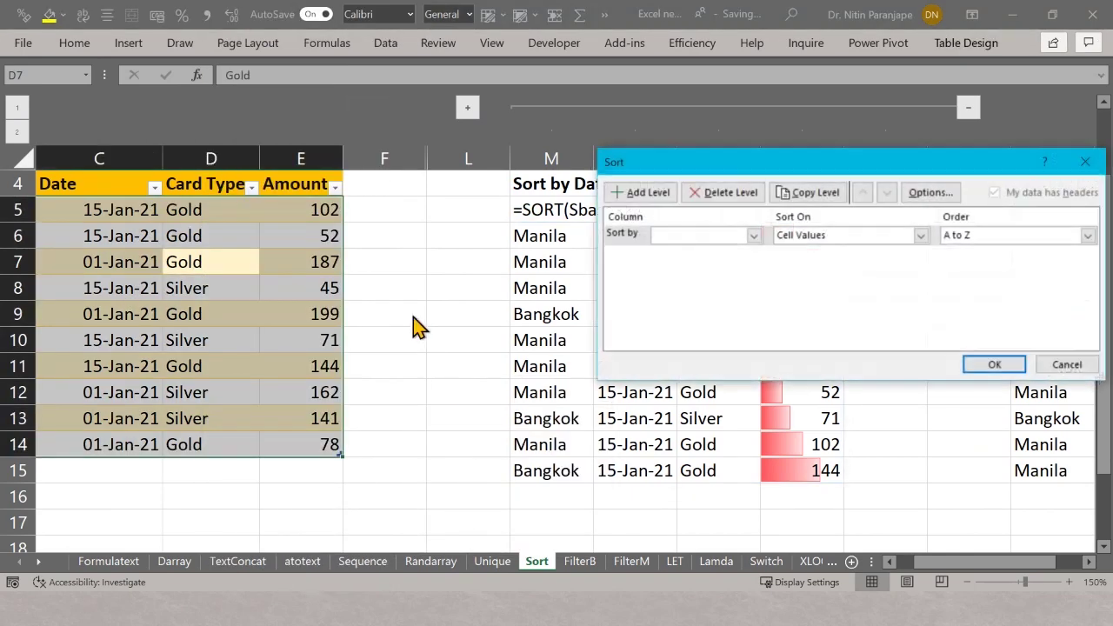
{"action": "left_click_drag", "start_coordinate": [883, 166], "coordinate": [484, 221]}
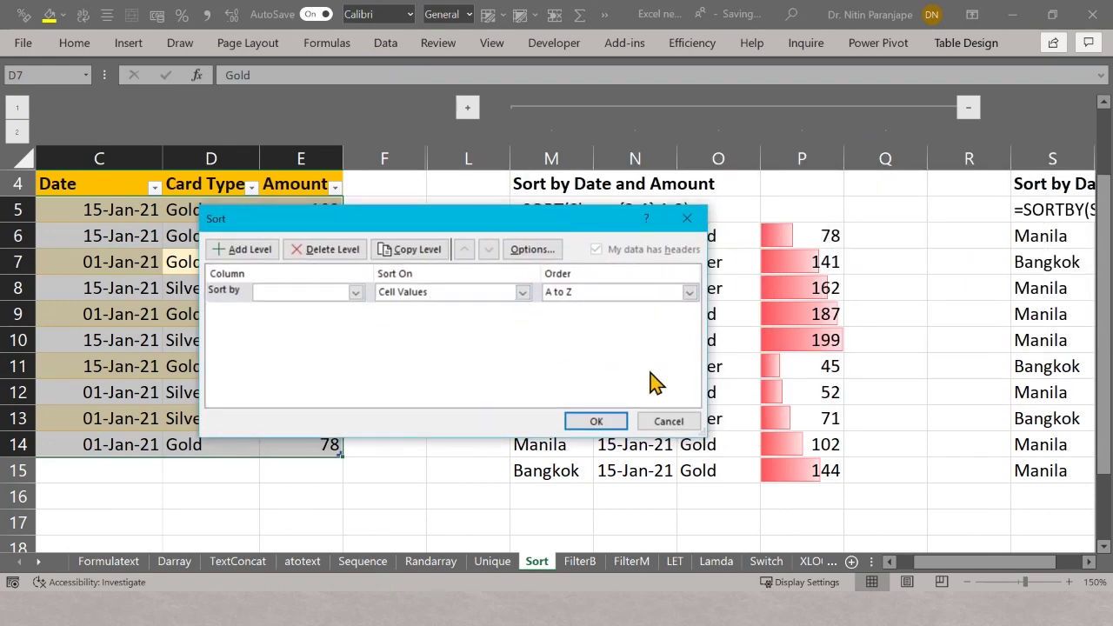
{"action": "key", "text": "Escape"}
{"action": "left_click", "coordinate": [645, 268]}
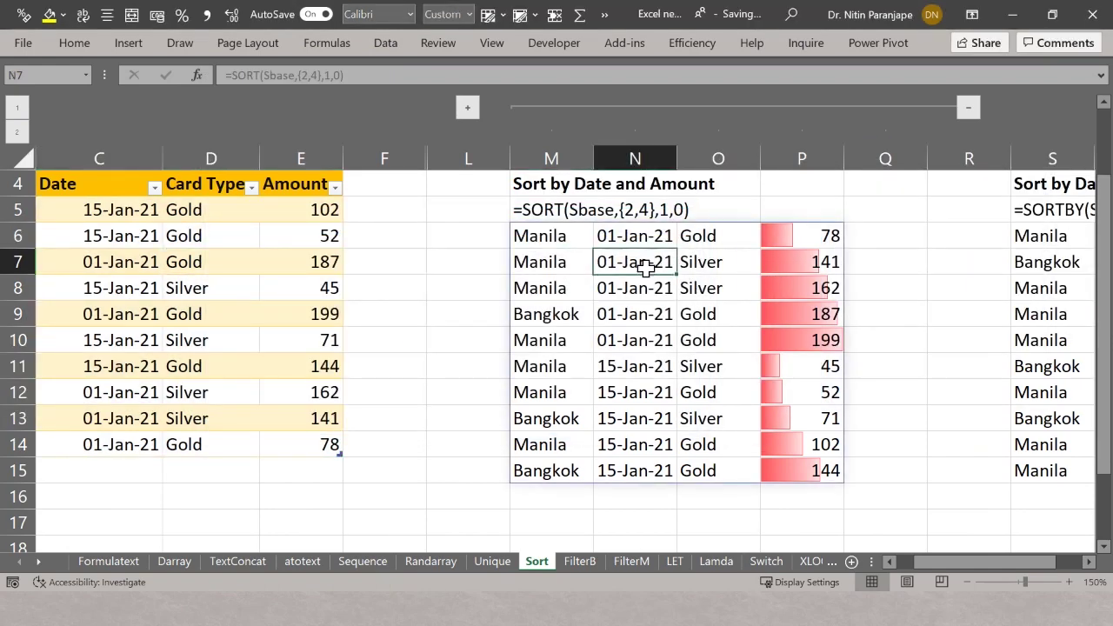
Step: Review the array, both by_array and both sort_order arguments of the SORTBY formula in S6
{"action": "key", "text": "Right"}
{"action": "key", "text": "Right"}
{"action": "key", "text": "Right"}
{"action": "key", "text": "Right"}
{"action": "key", "text": "Right"}
{"action": "key", "text": "Right"}
{"action": "key", "text": "Right"}
{"action": "key", "text": "Right"}
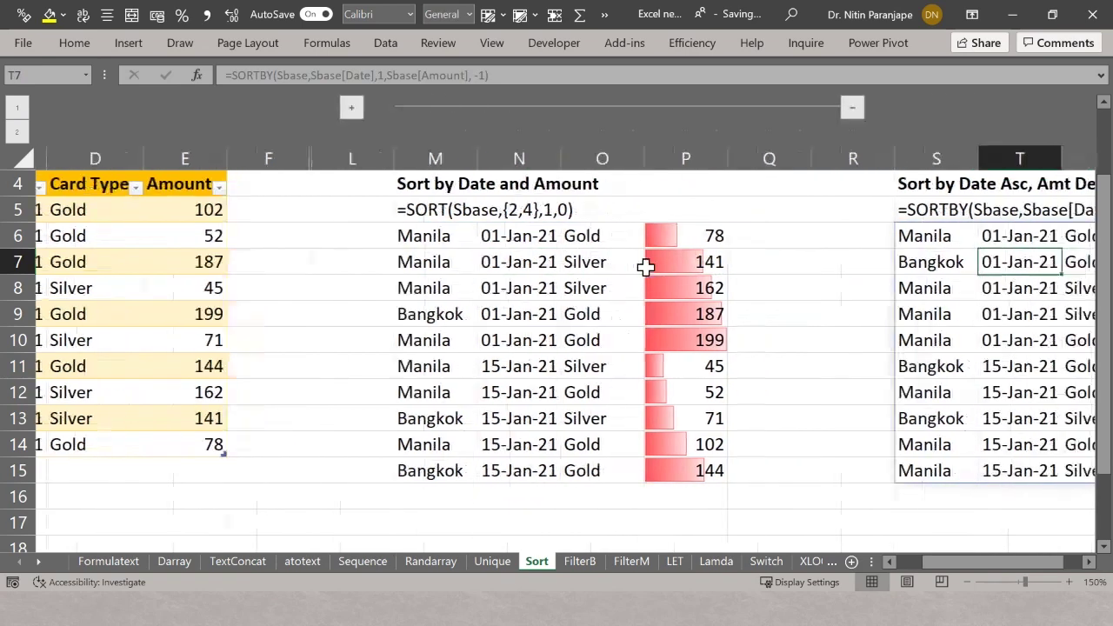
{"action": "key", "text": "Right"}
{"action": "key", "text": "Left"}
{"action": "key", "text": "Left"}
{"action": "key", "text": "Left"}
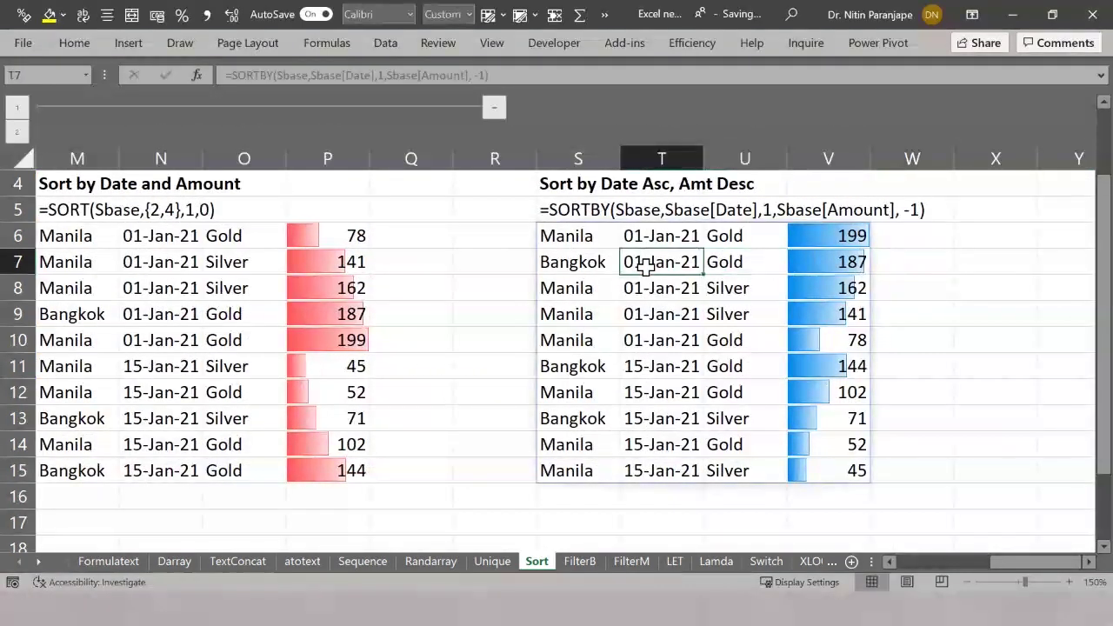
{"action": "key", "text": "Left"}
{"action": "key", "text": "Up"}
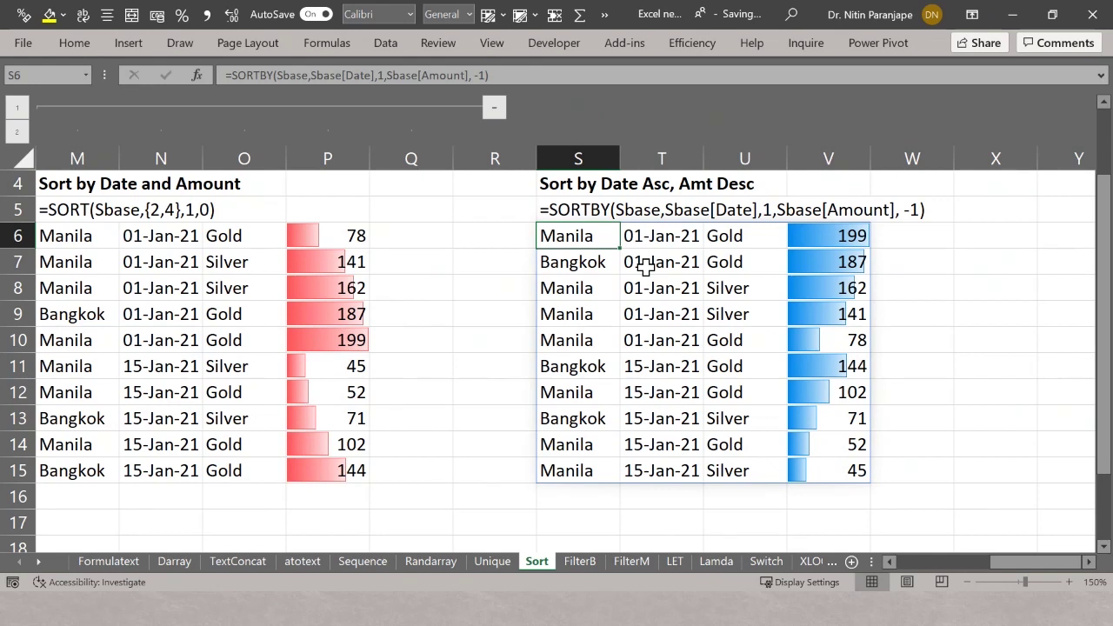
{"action": "key", "text": "F2"}
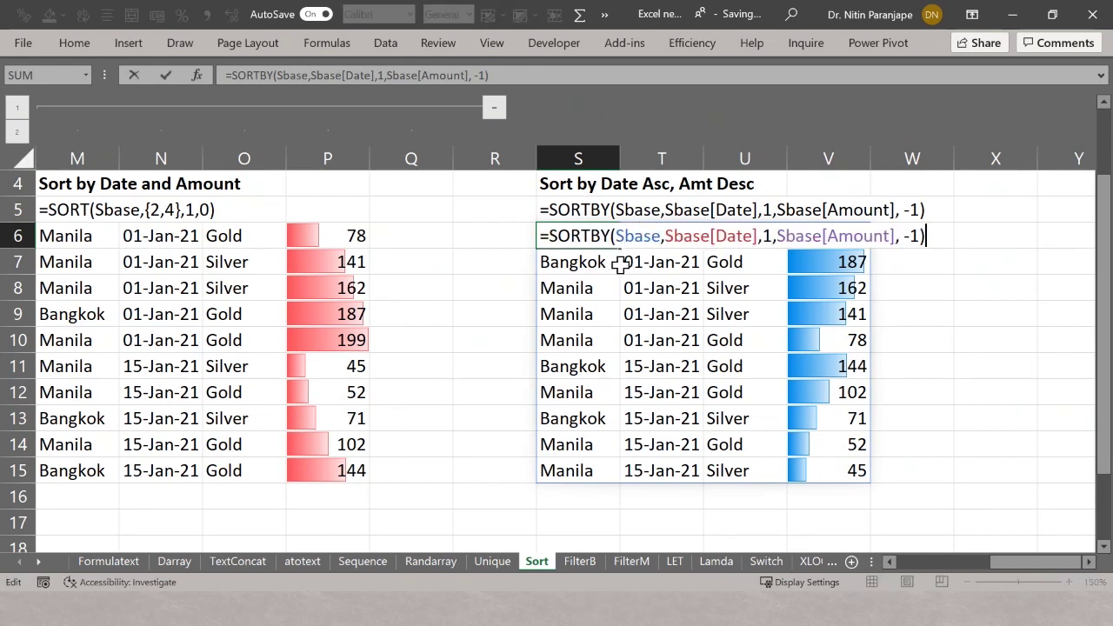
{"action": "left_click", "coordinate": [690, 244]}
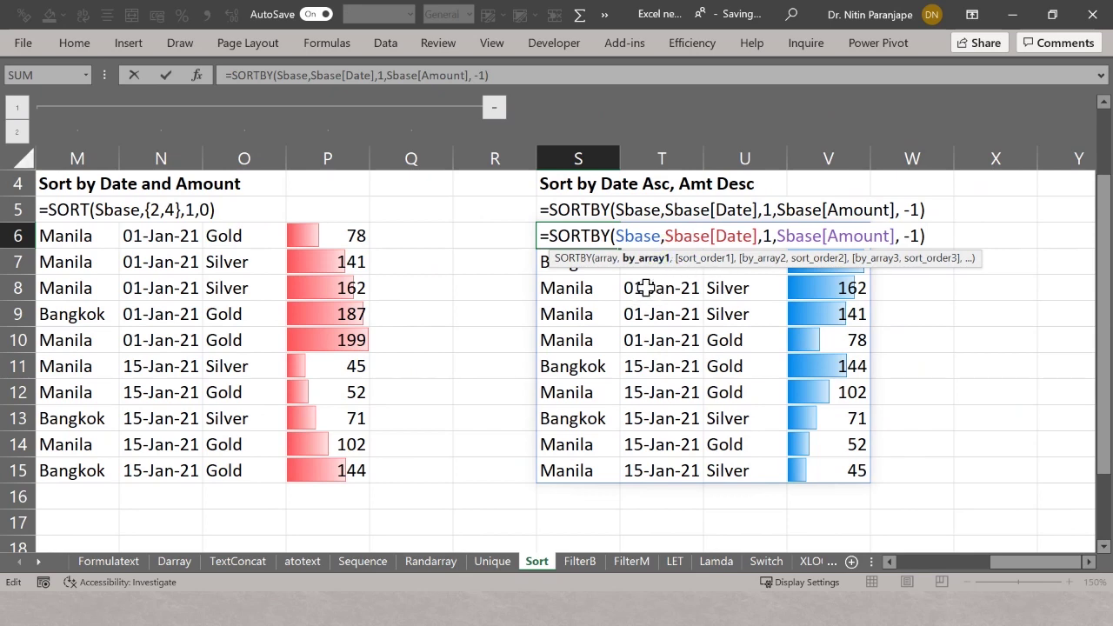
{"action": "left_click", "coordinate": [639, 235]}
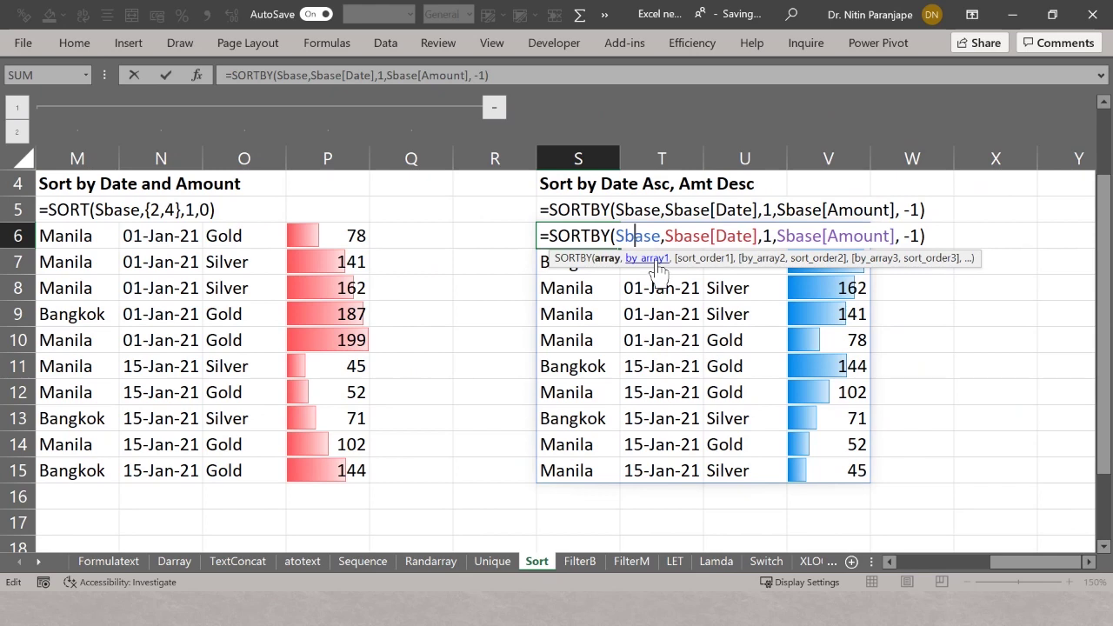
{"action": "left_click", "coordinate": [652, 258]}
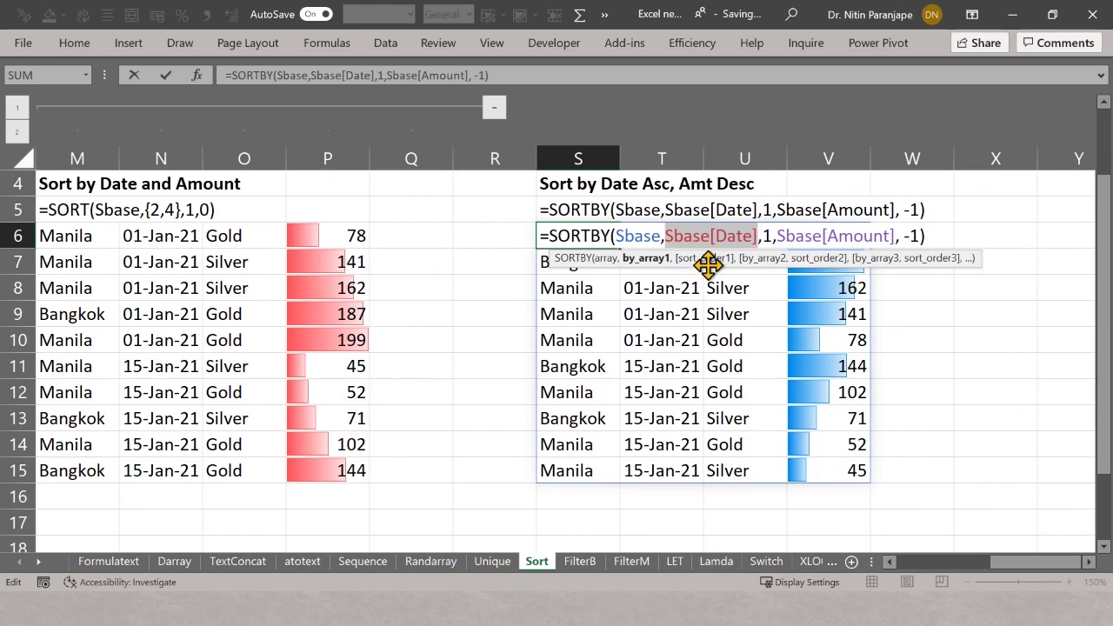
{"action": "left_click", "coordinate": [704, 258]}
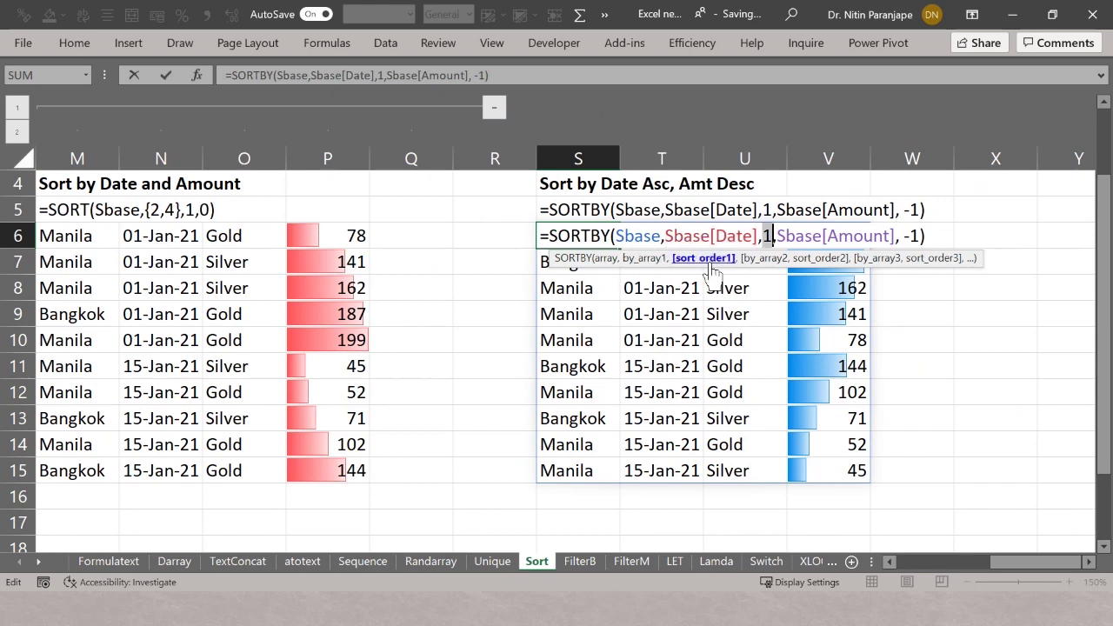
{"action": "left_click", "coordinate": [770, 261]}
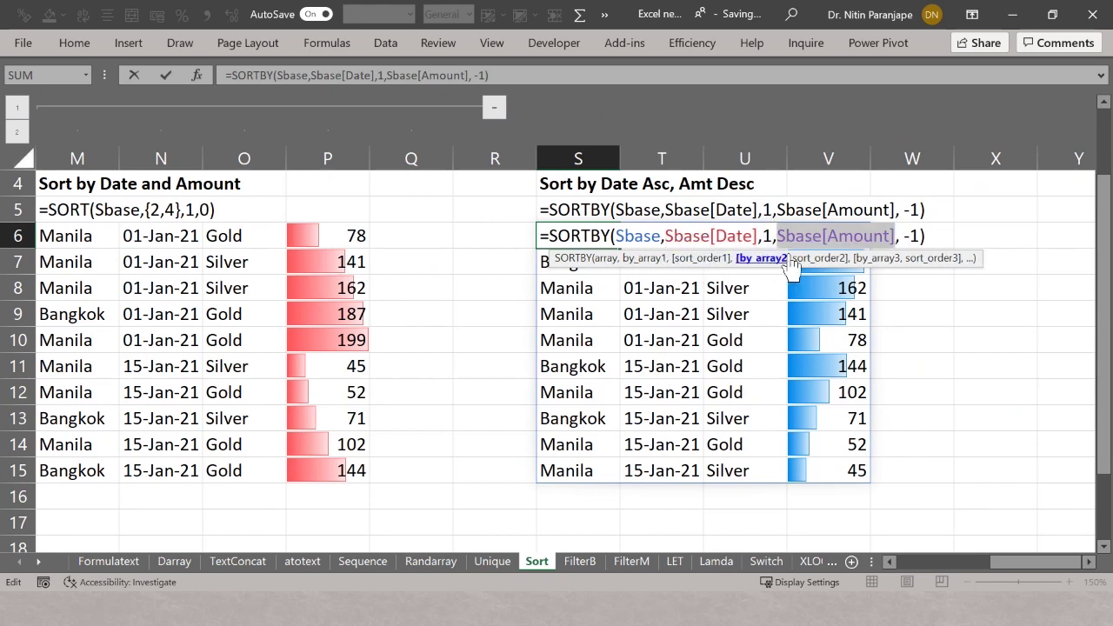
{"action": "left_click", "coordinate": [837, 258]}
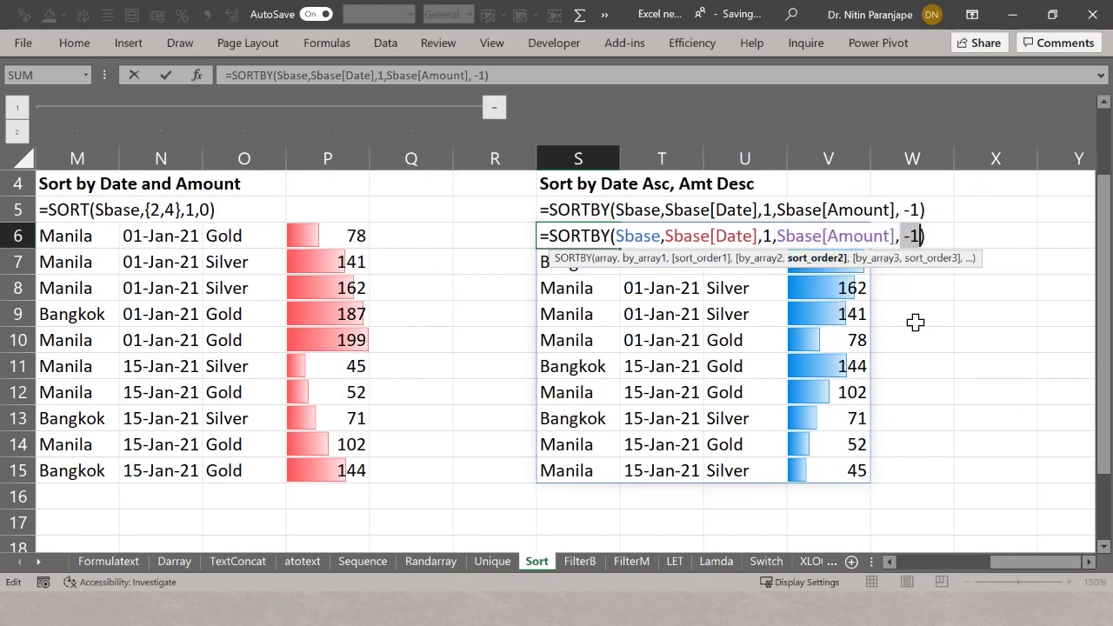
{"action": "key", "text": "Escape"}
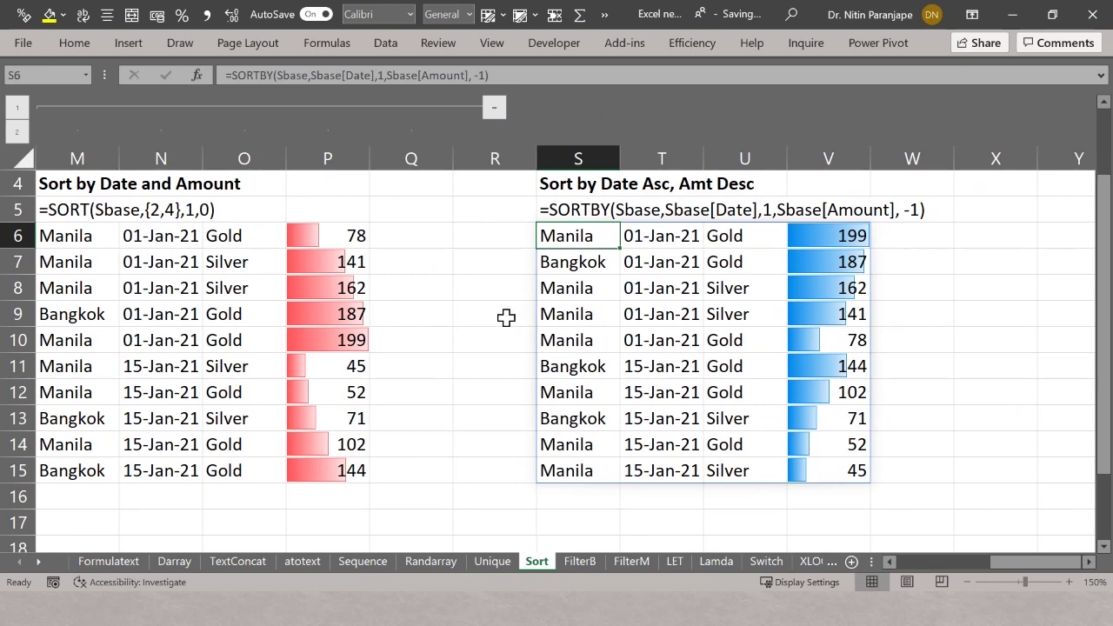
Step: Switch to the FilterB sheet and check the table name of its base data
{"action": "scroll", "coordinate": [435, 299], "scroll_direction": "down", "scroll_amount": 2}
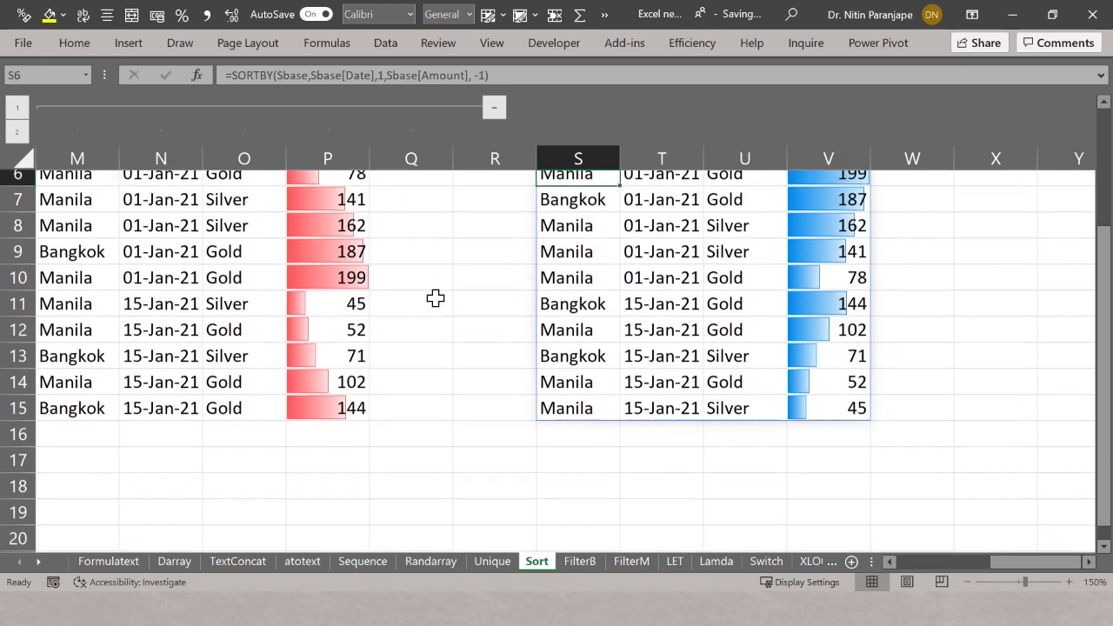
{"action": "scroll", "coordinate": [435, 298], "scroll_direction": "up", "scroll_amount": 3}
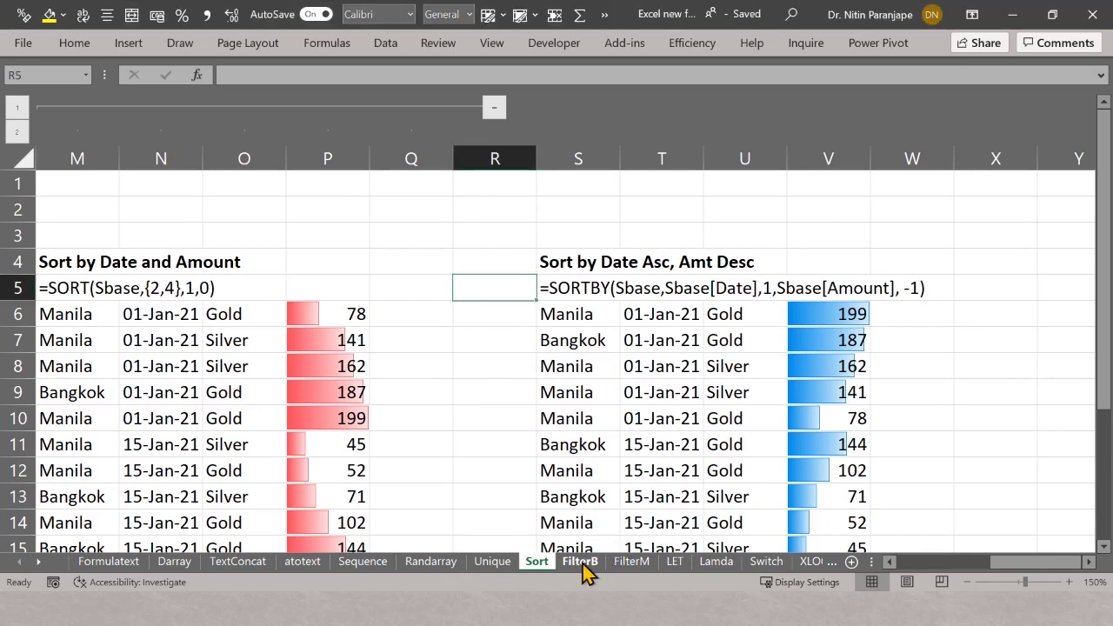
{"action": "left_click", "coordinate": [580, 561]}
{"action": "left_click", "coordinate": [204, 271]}
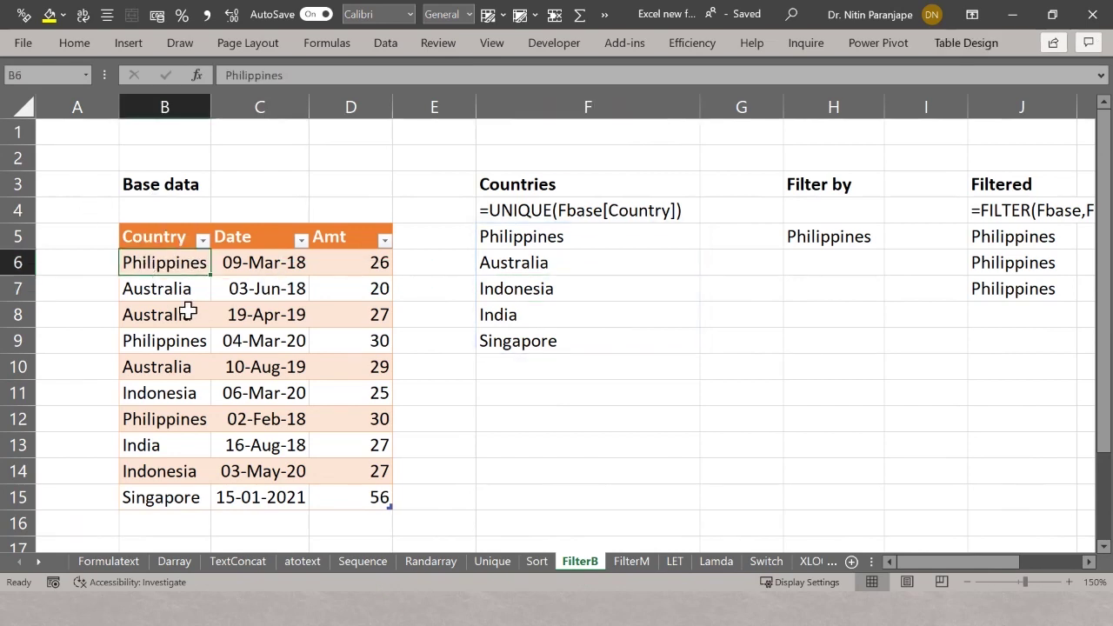
{"action": "left_click", "coordinate": [965, 45]}
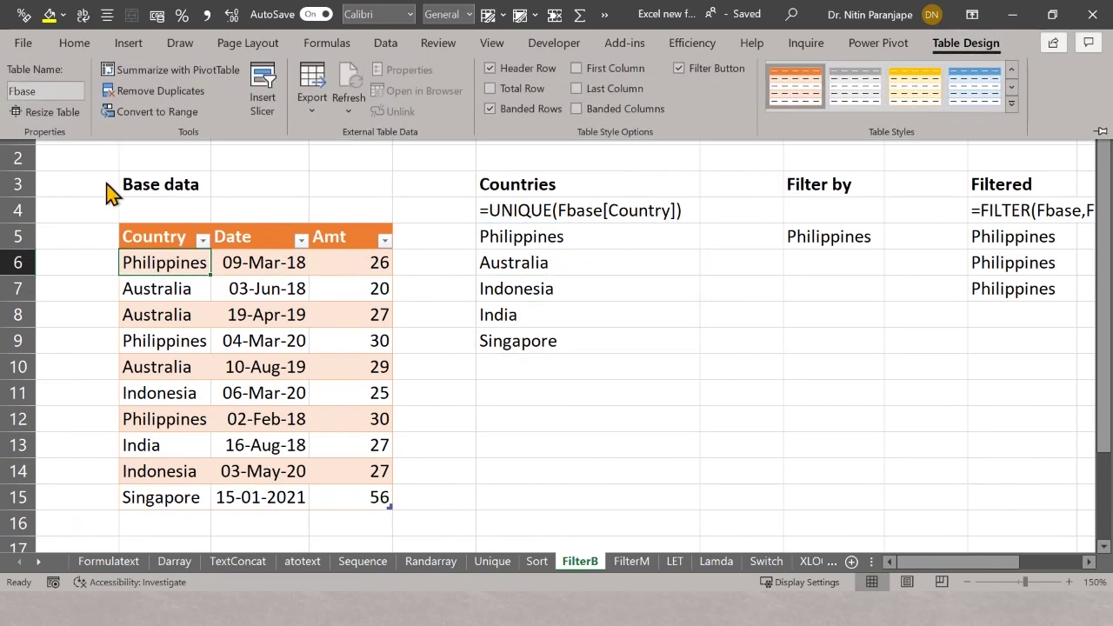
{"action": "key", "text": "Escape"}
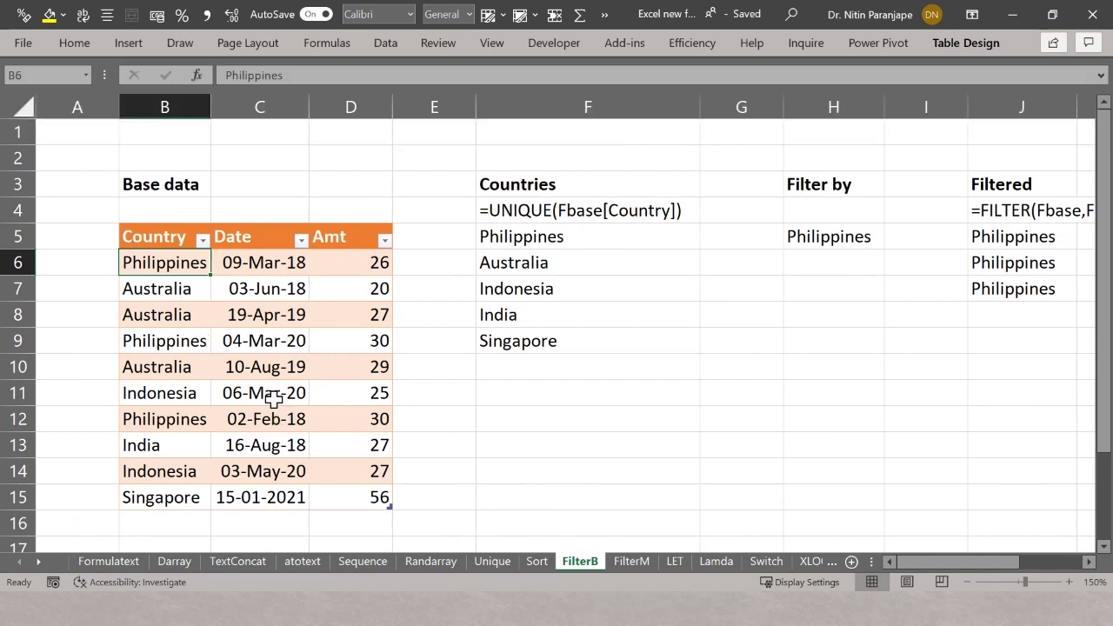
Step: Review the UNIQUE formula in F5 that lists the countries, and select the Filter by cell H5
{"action": "left_click", "coordinate": [489, 238]}
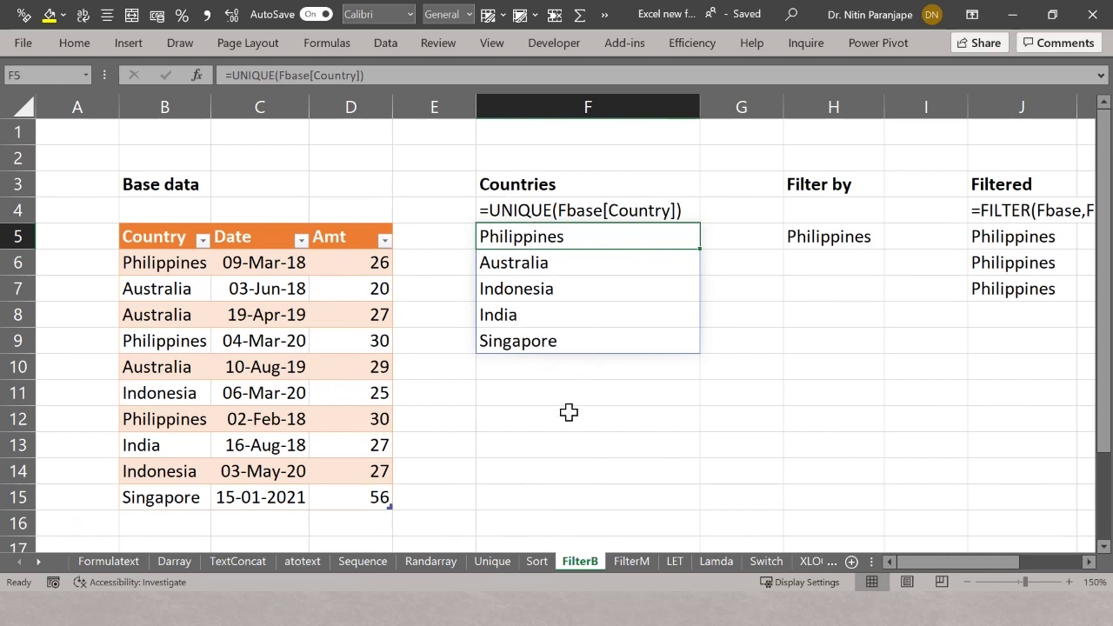
{"action": "key", "text": "F2"}
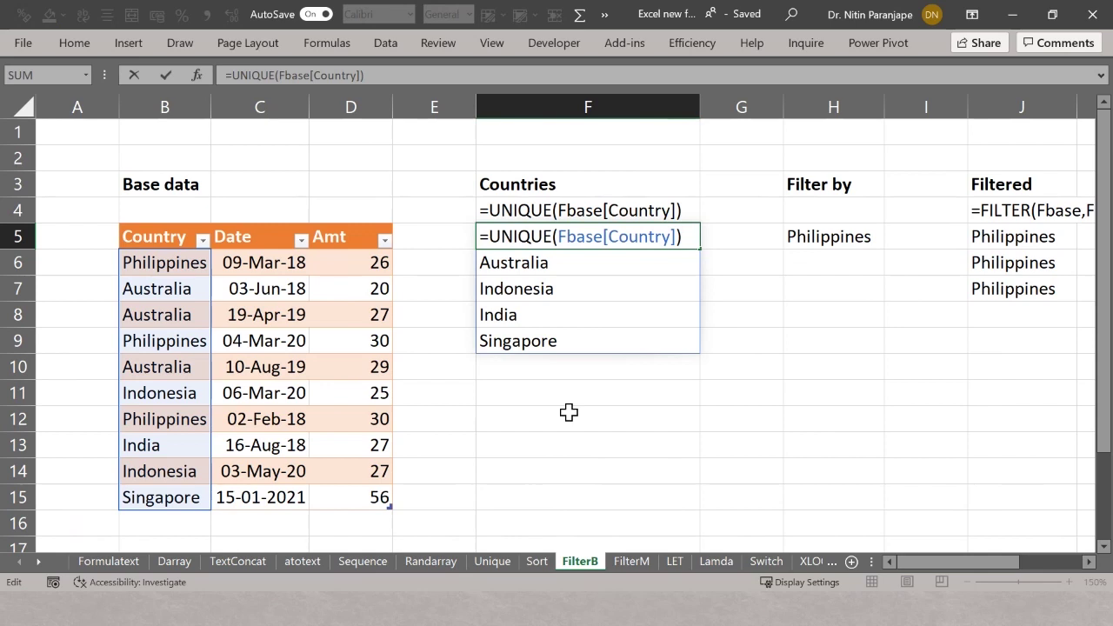
{"action": "key", "text": "Escape"}
{"action": "left_click", "coordinate": [816, 240]}
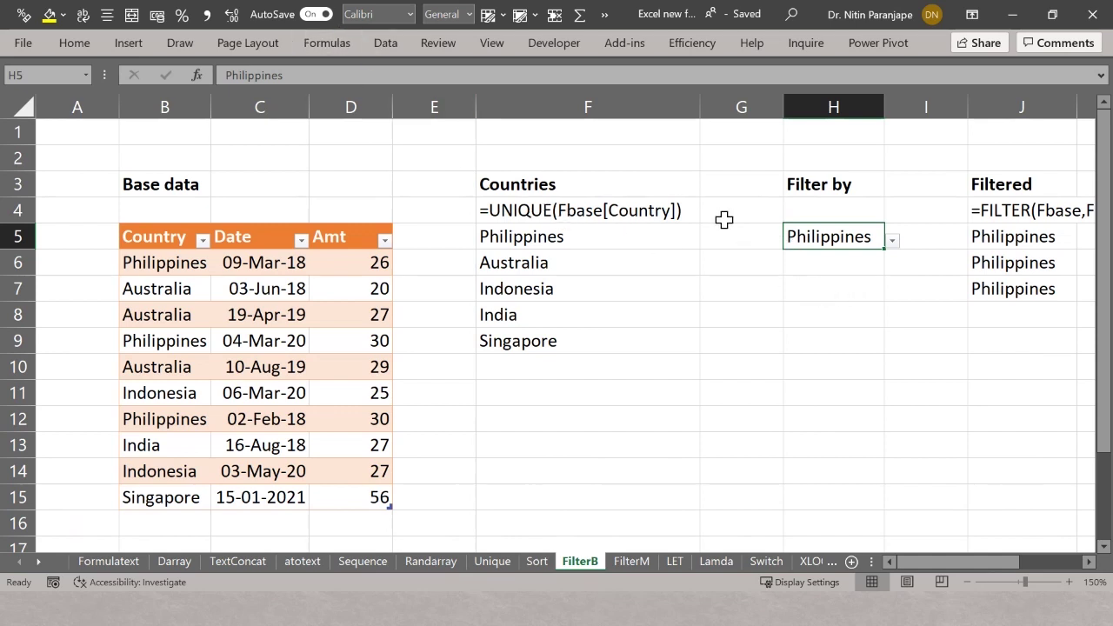
Step: Look over the UNIQUE country list in F5 and the filtered result ranges across to column N
{"action": "left_click", "coordinate": [509, 236]}
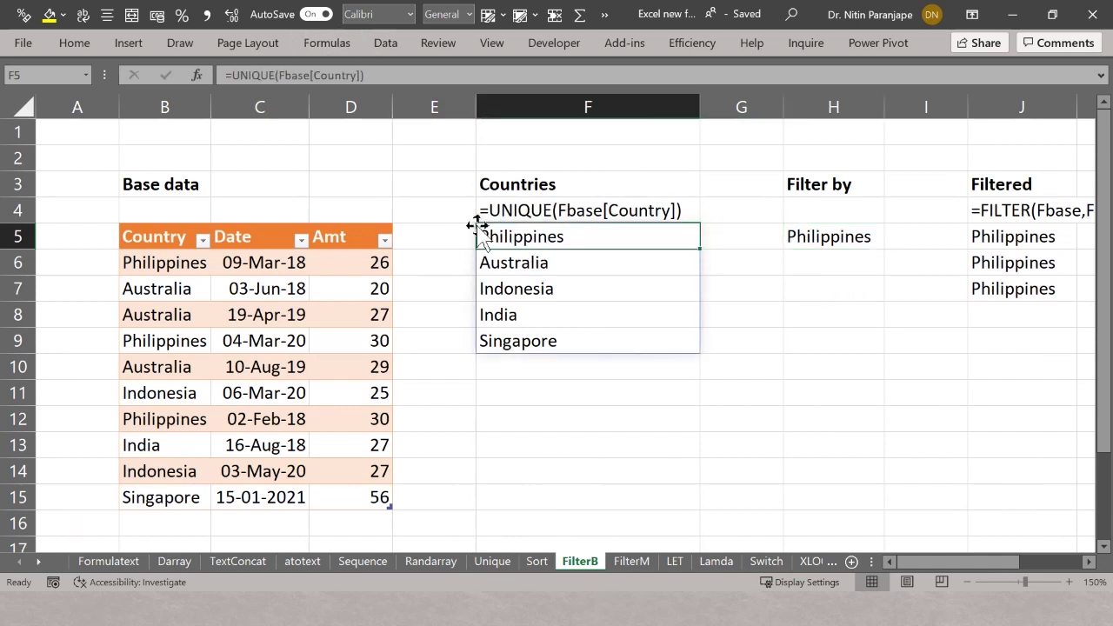
{"action": "left_click", "coordinate": [845, 287]}
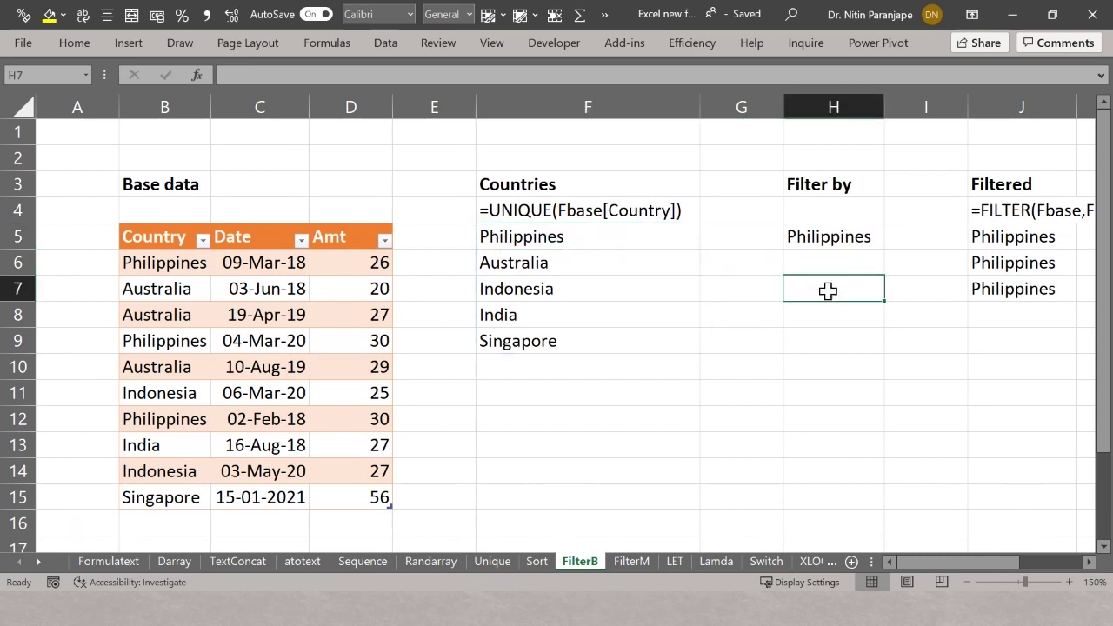
{"action": "key", "text": "Right"}
{"action": "key", "text": "Right"}
{"action": "key", "text": "Right"}
{"action": "key", "text": "Right"}
{"action": "key", "text": "Right"}
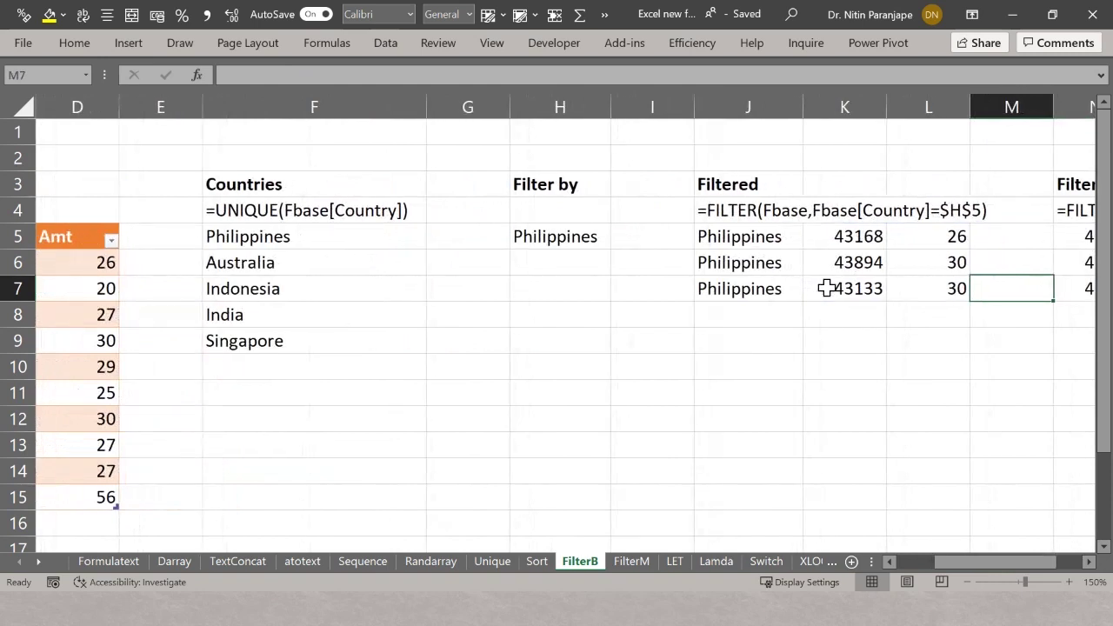
{"action": "key", "text": "Right"}
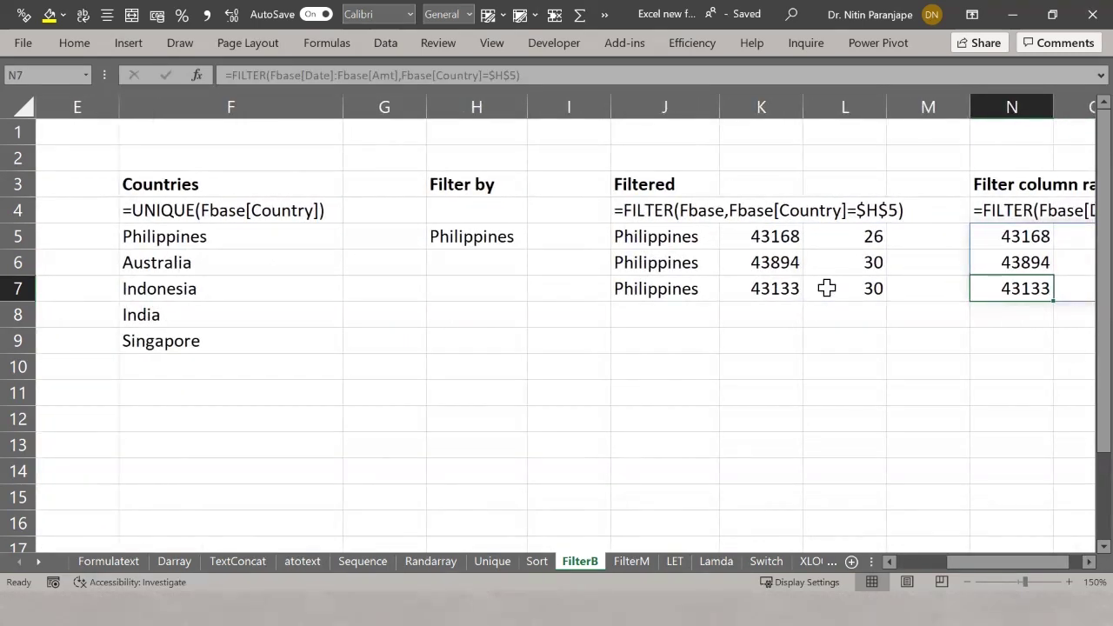
Step: Choose India and then Australia as the country in the Filter by cell H5
{"action": "left_click", "coordinate": [514, 236]}
{"action": "left_click", "coordinate": [536, 241]}
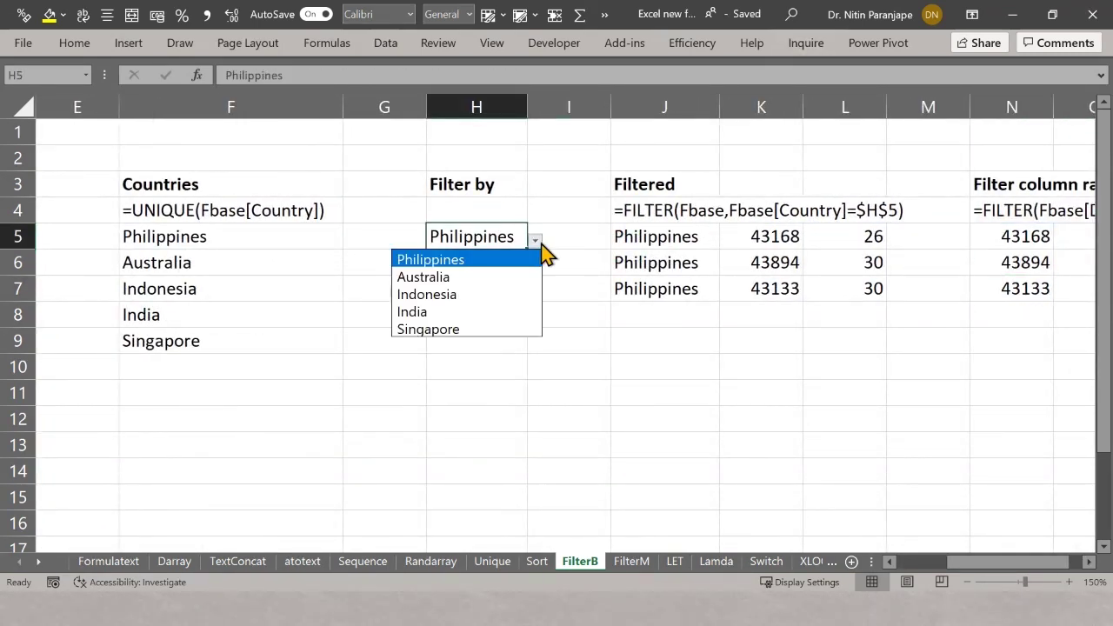
{"action": "left_click", "coordinate": [454, 313]}
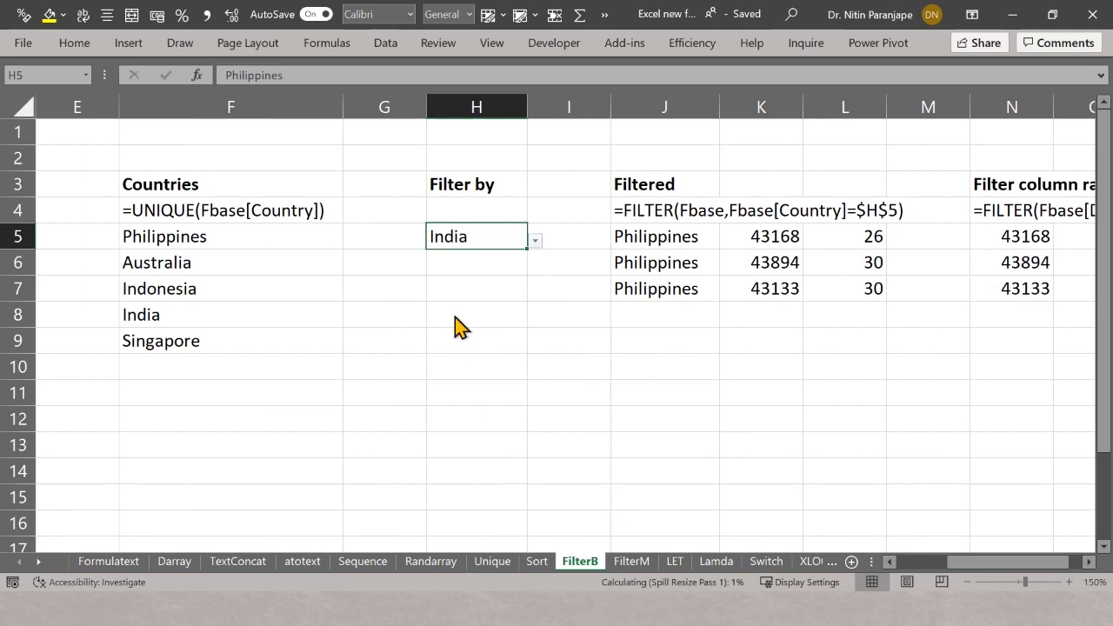
{"action": "left_click", "coordinate": [536, 240]}
{"action": "left_click", "coordinate": [474, 278]}
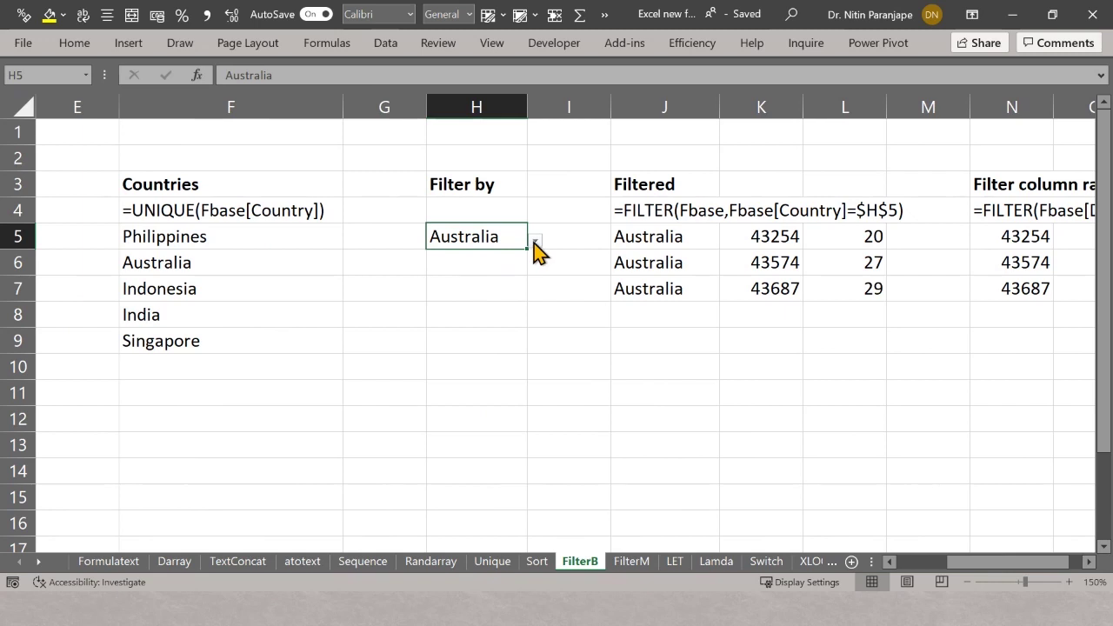
Step: Review the array and include arguments of the FILTER formula in J5 without changing it
{"action": "left_click", "coordinate": [652, 241]}
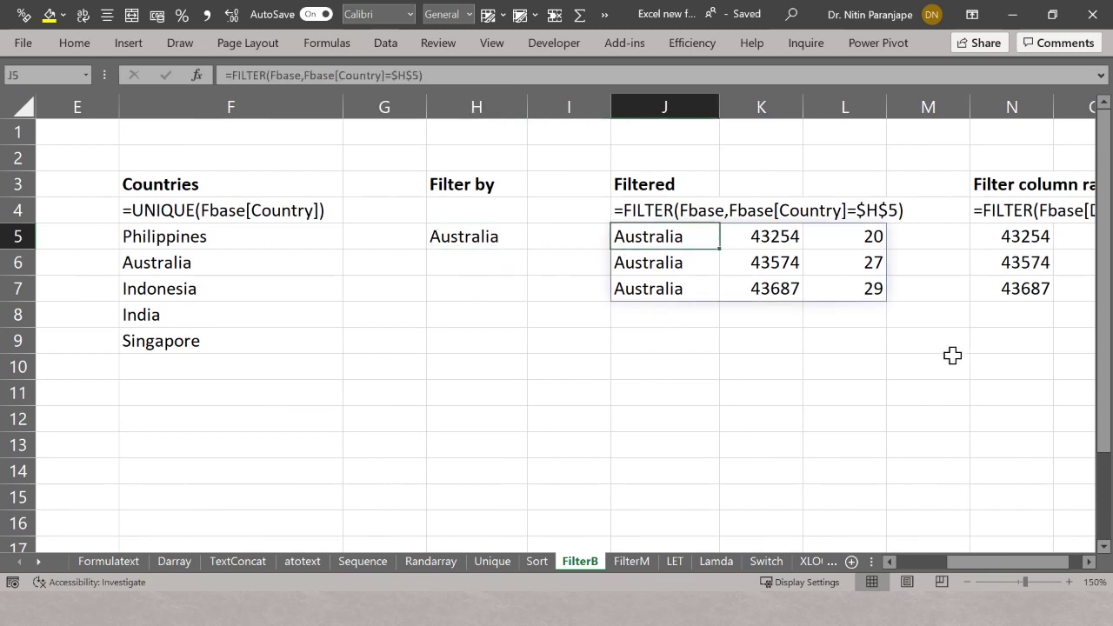
{"action": "key", "text": "F2"}
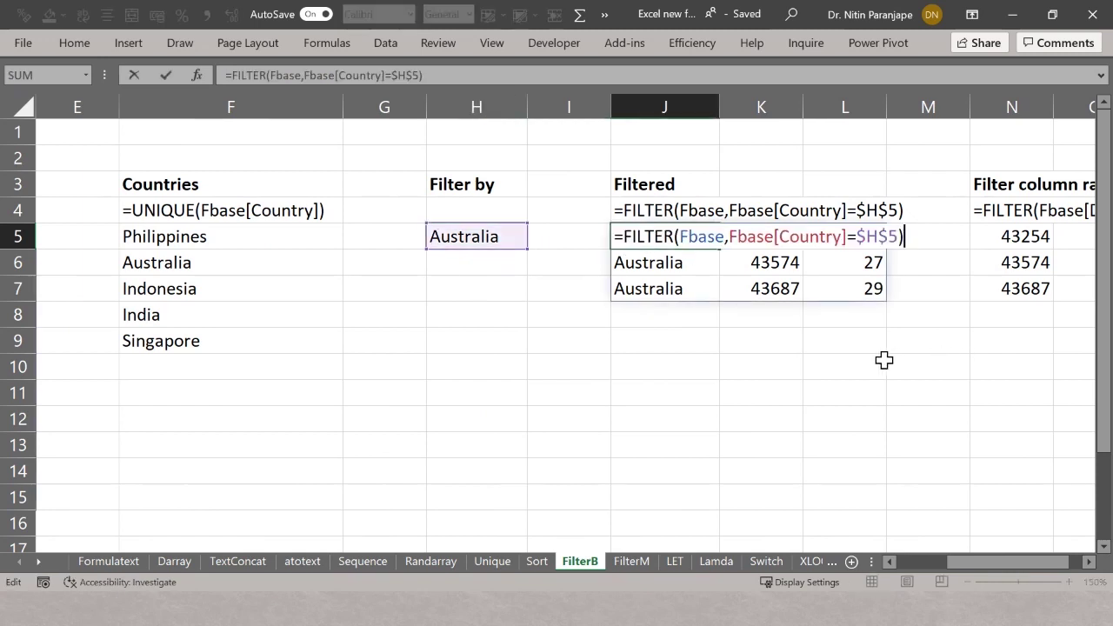
{"action": "left_click", "coordinate": [698, 239]}
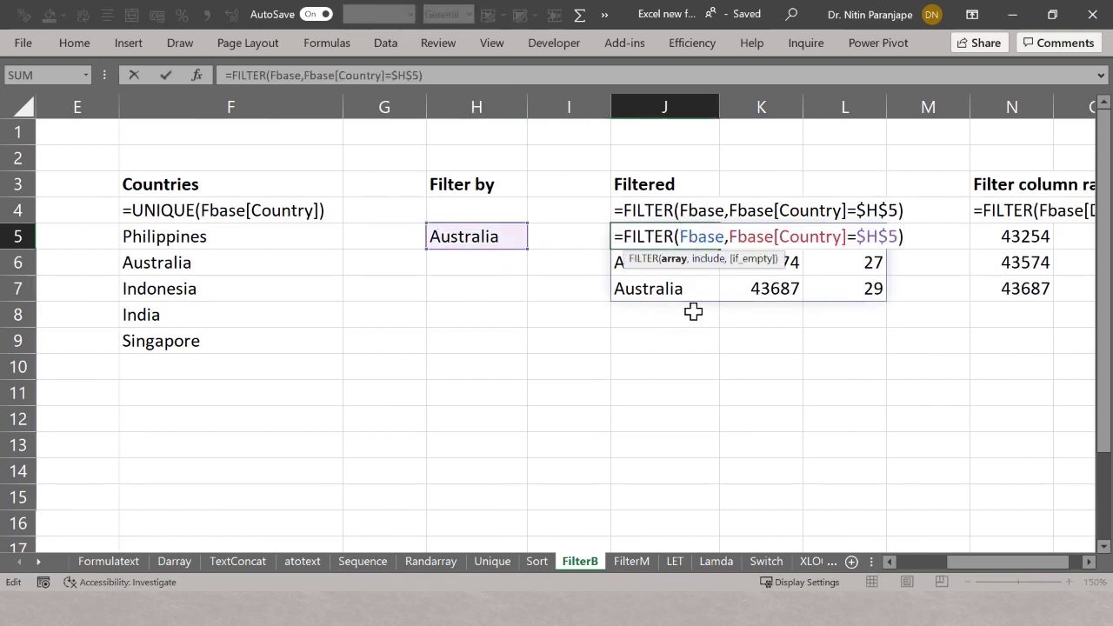
{"action": "left_click", "coordinate": [708, 259]}
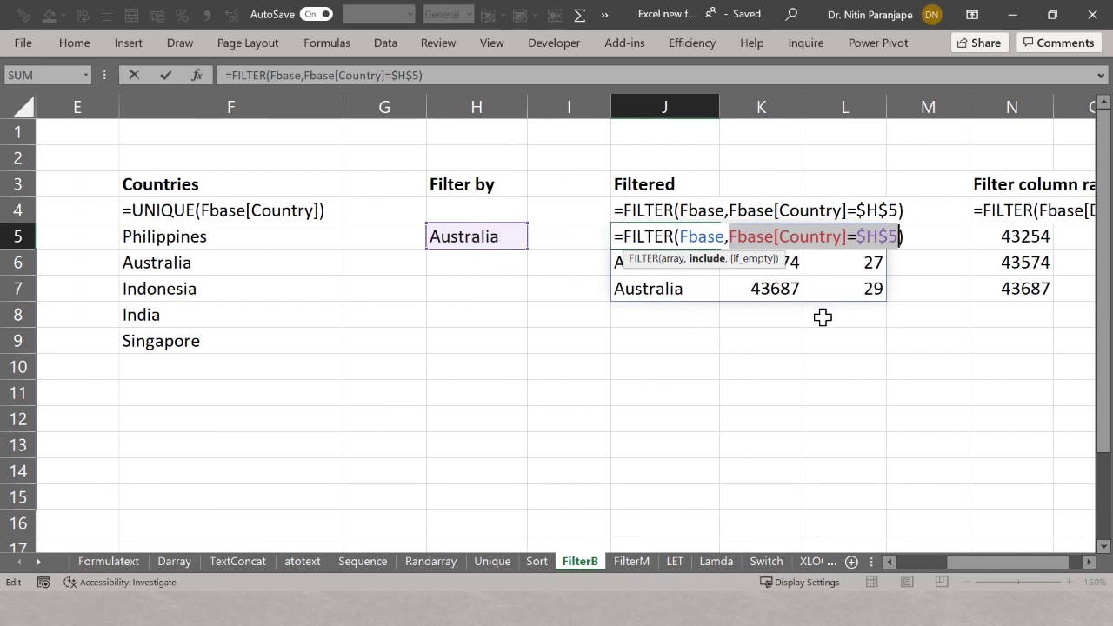
{"action": "left_click", "coordinate": [826, 375]}
{"action": "key", "text": "Escape"}
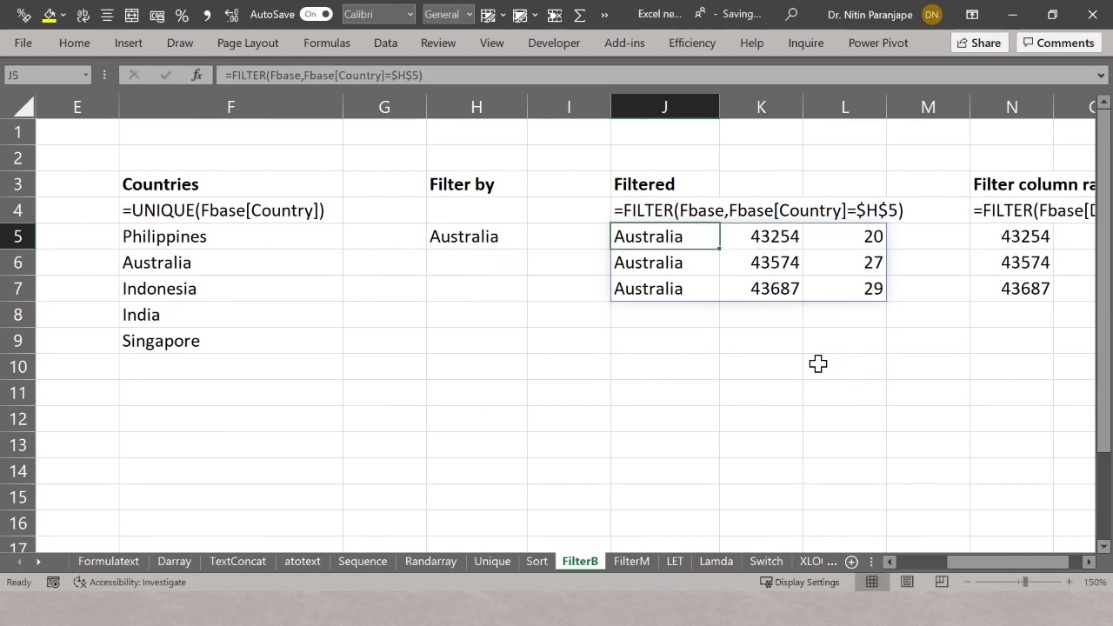
Step: Try to add a column reference to the Fbase array in J5's FILTER formula, and discard the edit
{"action": "key", "text": "F2"}
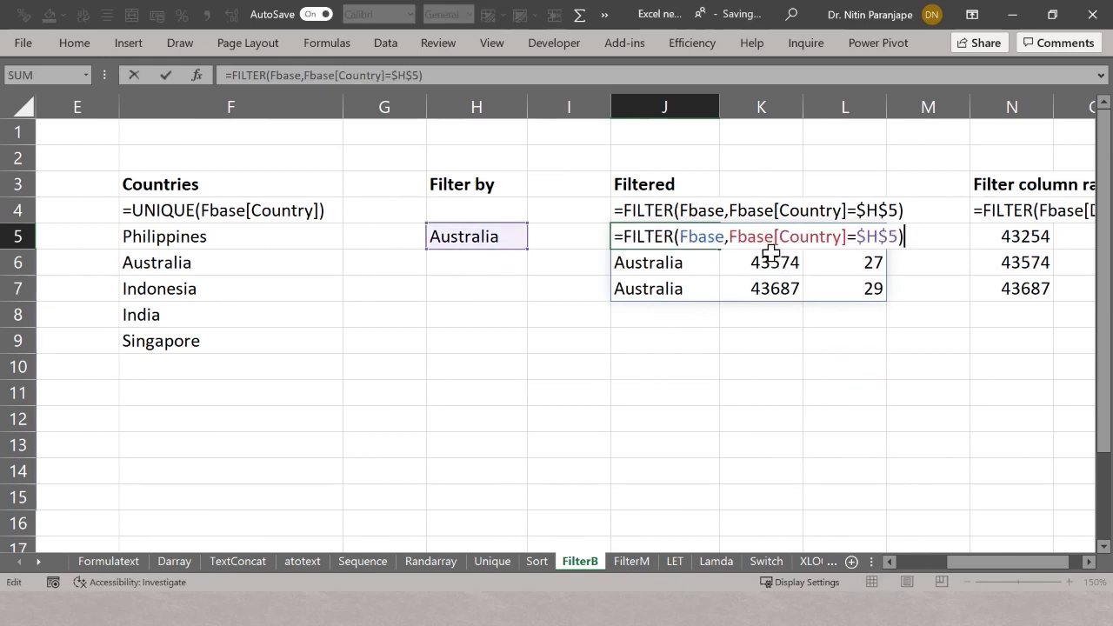
{"action": "left_click", "coordinate": [715, 237]}
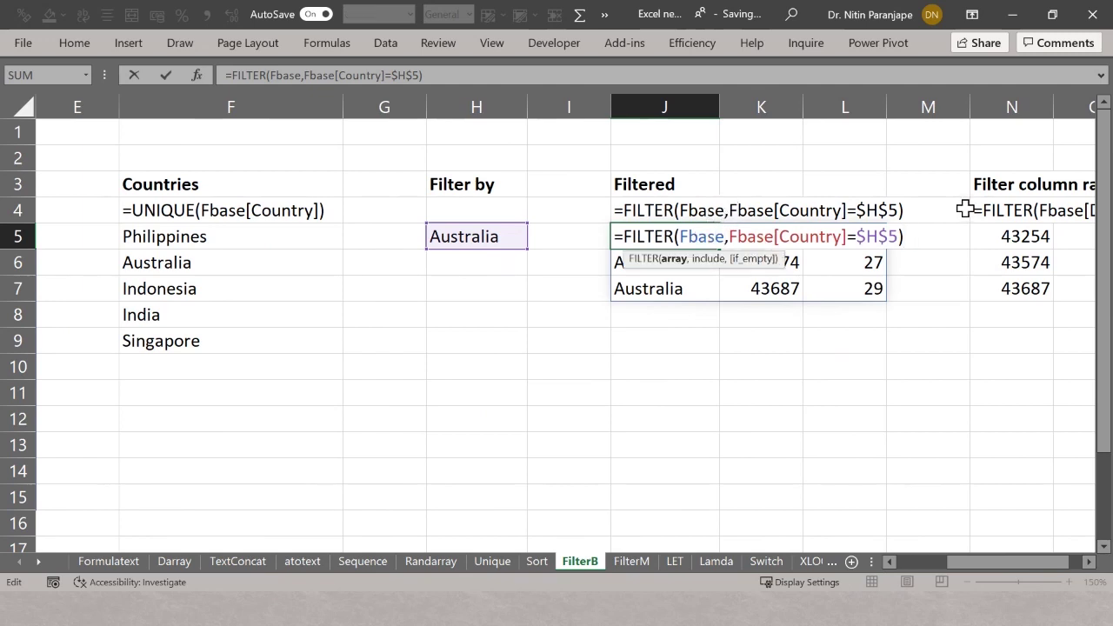
{"action": "type", "text": "["}
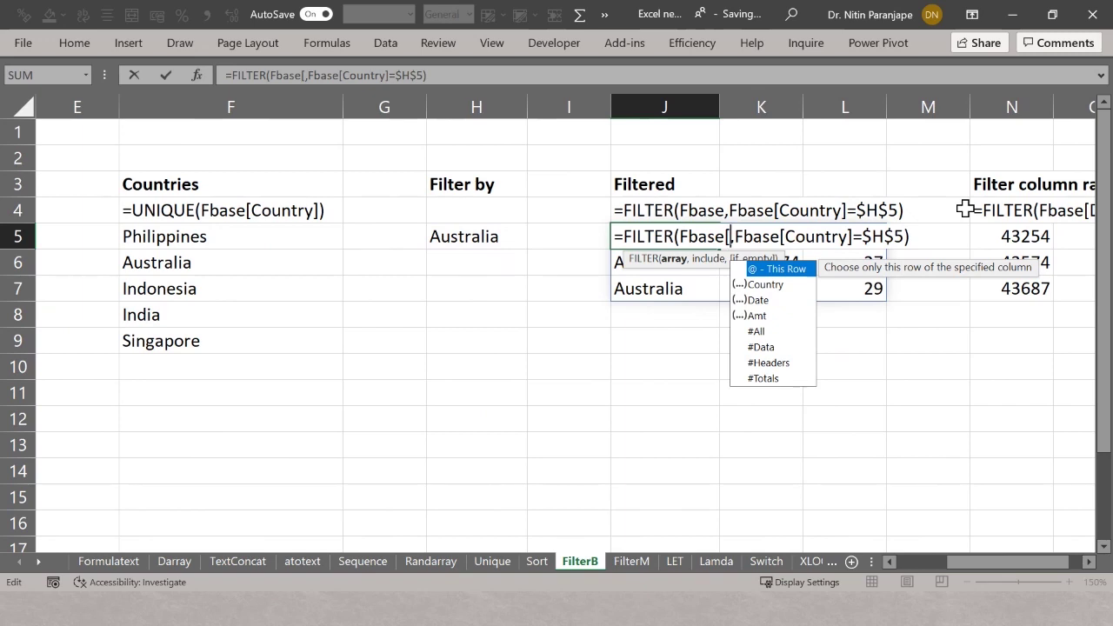
{"action": "key", "text": "Escape"}
{"action": "key", "text": "Escape"}
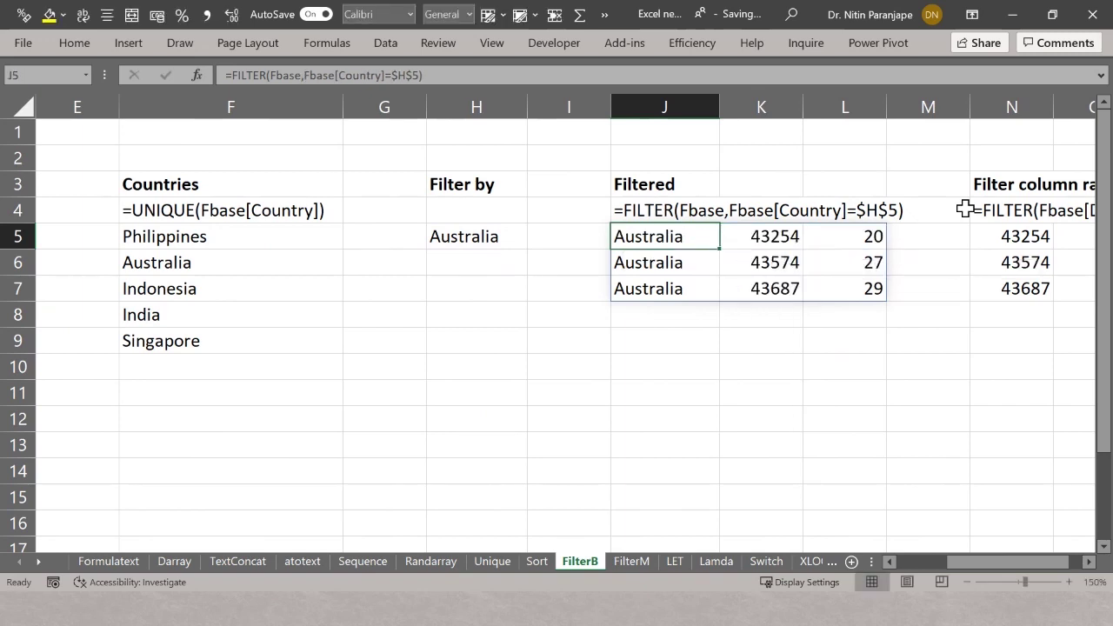
Step: Review the FILTER formula in N5 that returns the Date to Amt column range for the chosen country
{"action": "key", "text": "Right"}
{"action": "key", "text": "Right"}
{"action": "key", "text": "Right"}
{"action": "key", "text": "Right"}
{"action": "key", "text": "Right"}
{"action": "key", "text": "Right"}
{"action": "key", "text": "Right"}
{"action": "key", "text": "Right"}
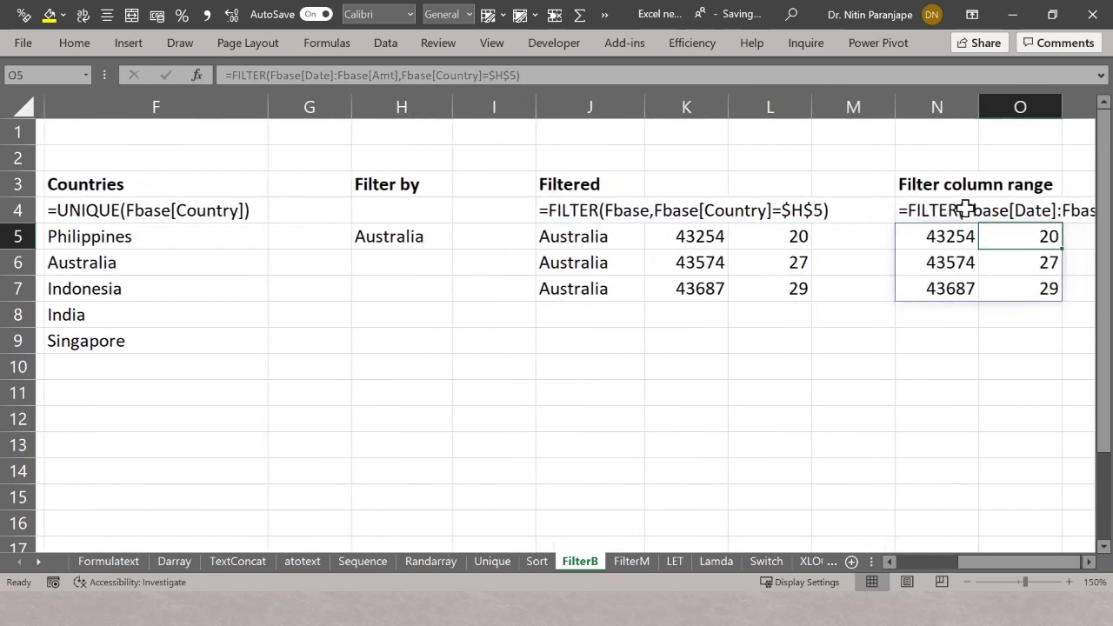
{"action": "key", "text": "Right"}
{"action": "key", "text": "Left"}
{"action": "key", "text": "Left"}
{"action": "key", "text": "Left"}
{"action": "key", "text": "Left"}
{"action": "key", "text": "Left"}
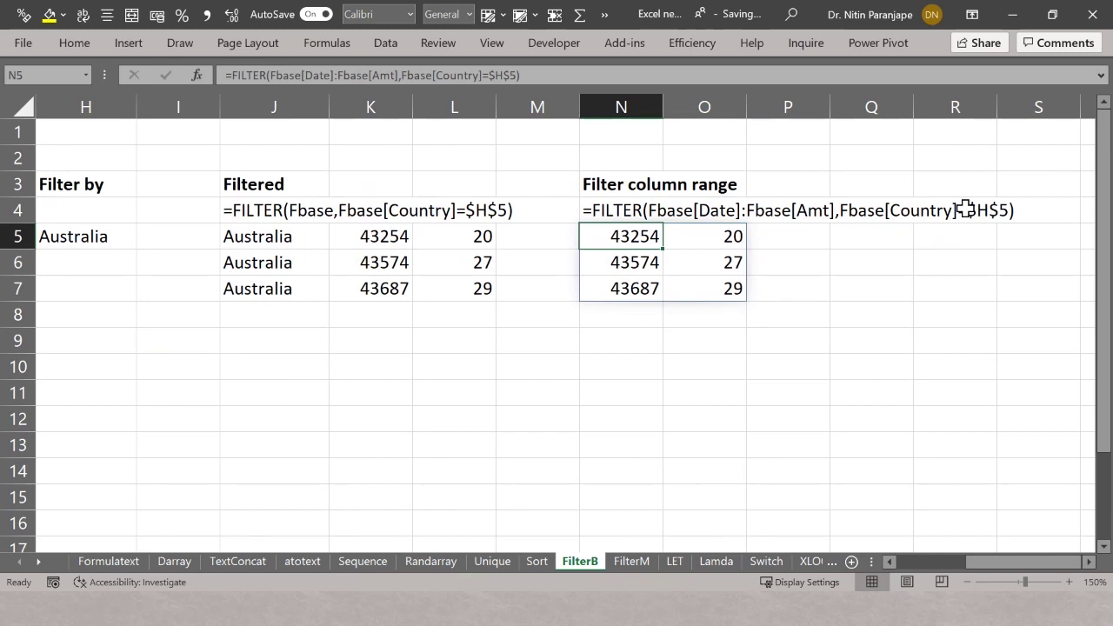
{"action": "key", "text": "F2"}
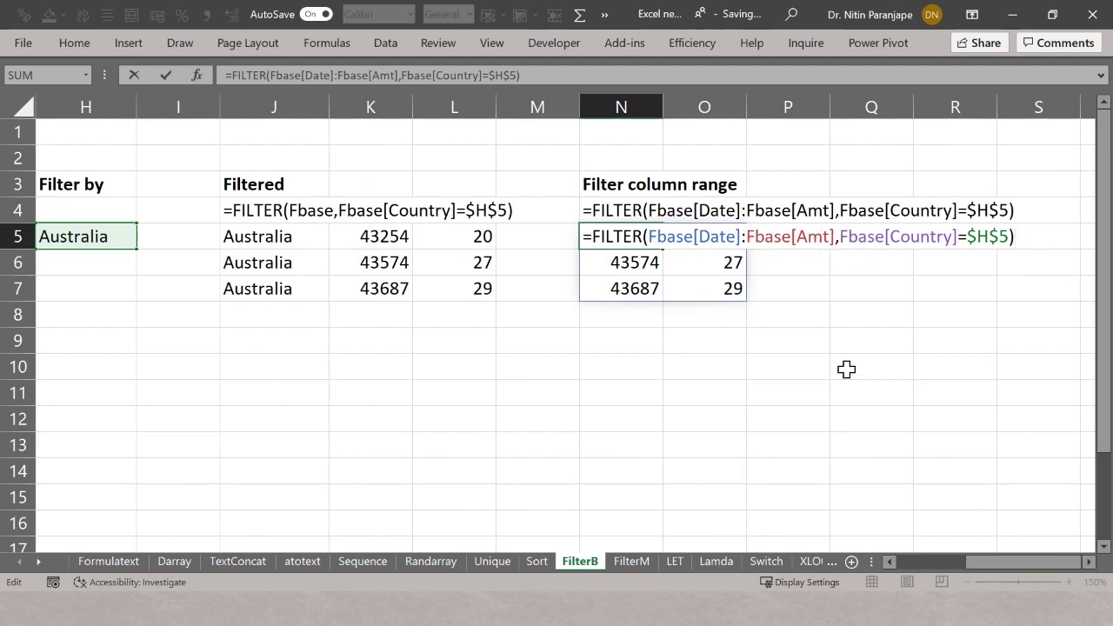
{"action": "key", "text": "ctrl+Return"}
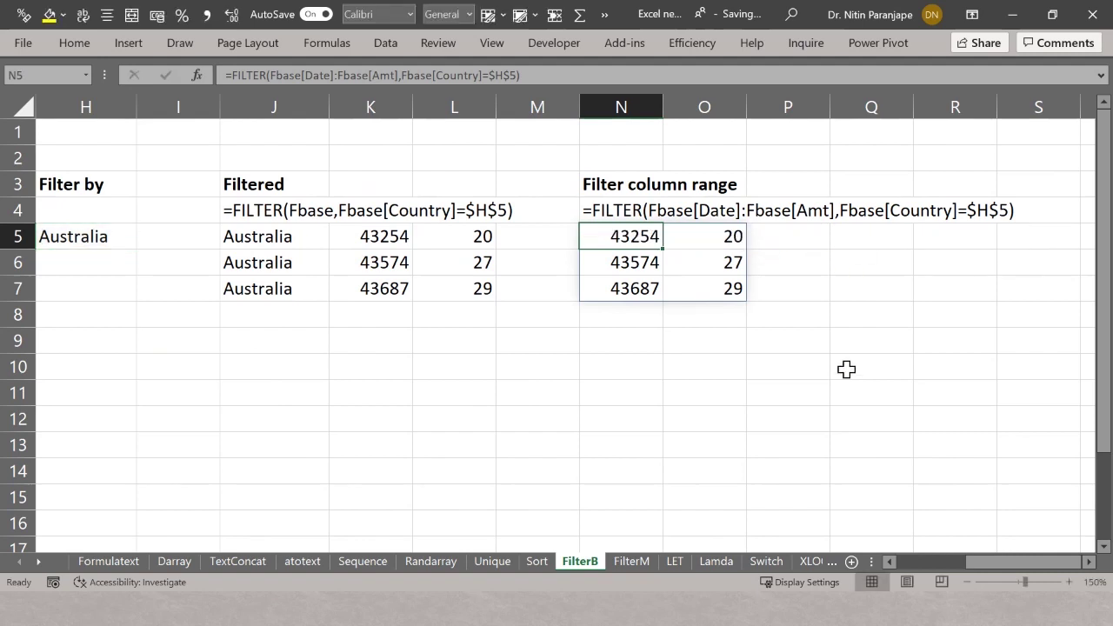
Step: Try a CONCAT formula in E6 that joins the non-adjacent cells B6 and D6, and cancel the entry
{"action": "key", "text": "Home"}
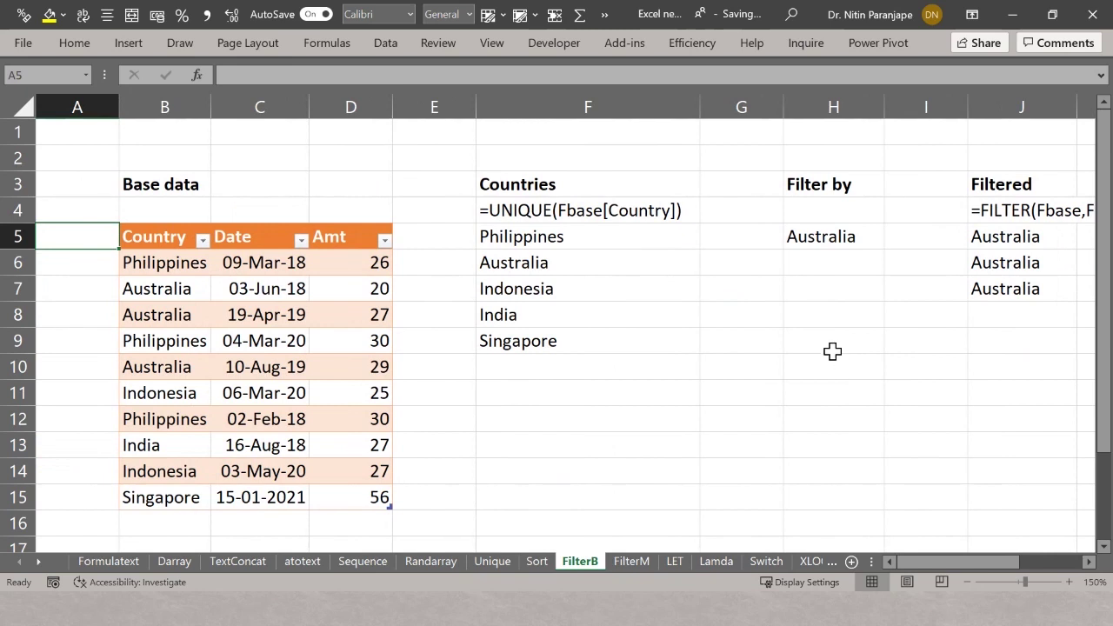
{"action": "left_click", "coordinate": [416, 266]}
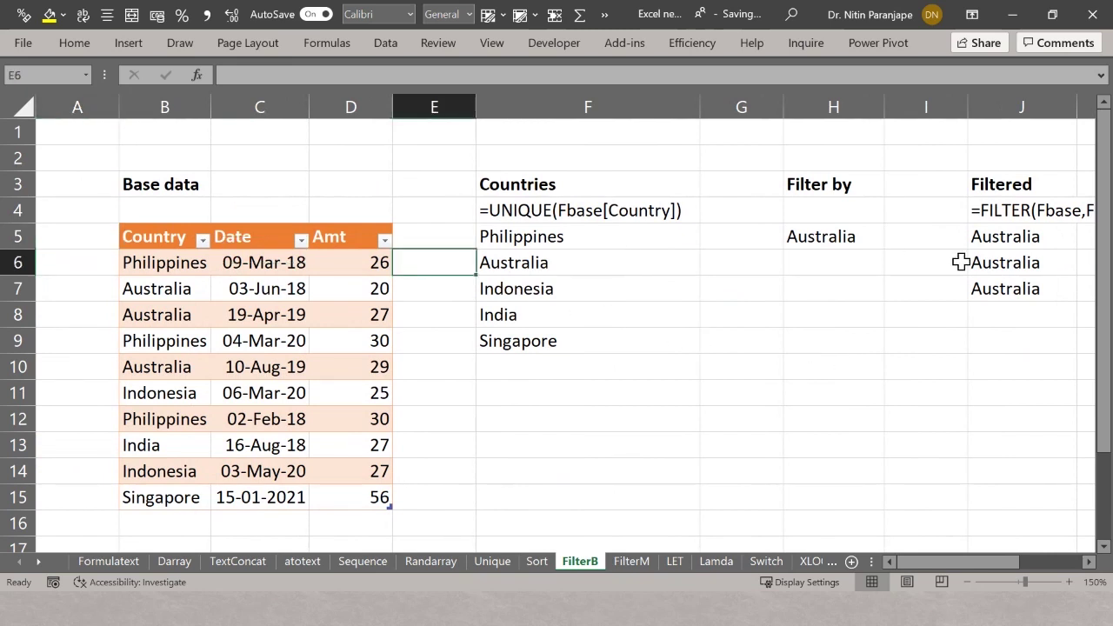
{"action": "type", "text": "="}
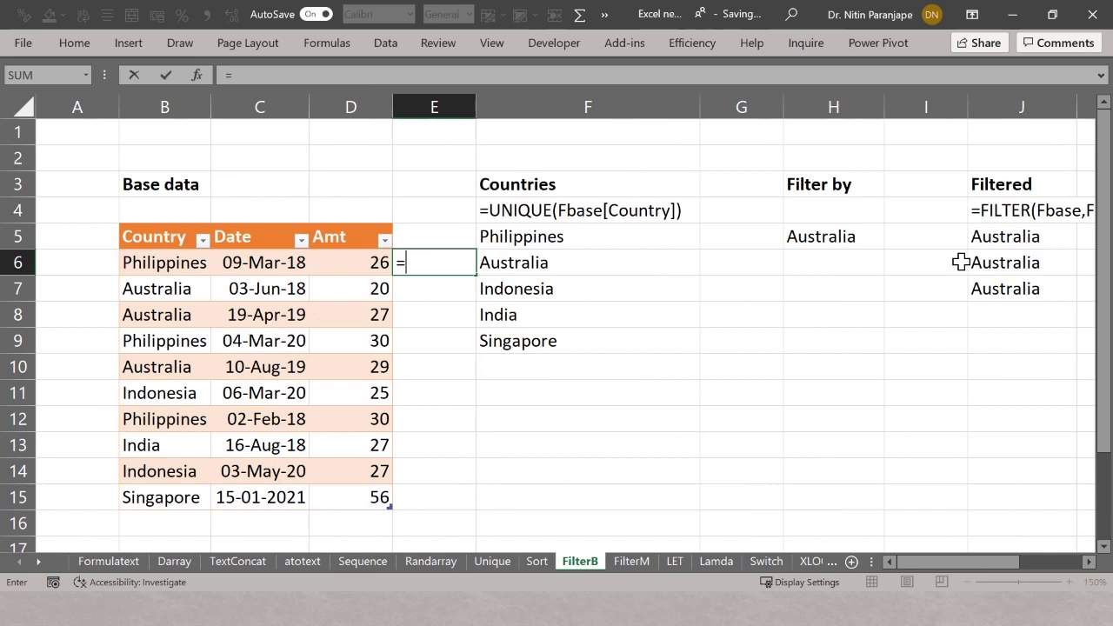
{"action": "type", "text": "concat("}
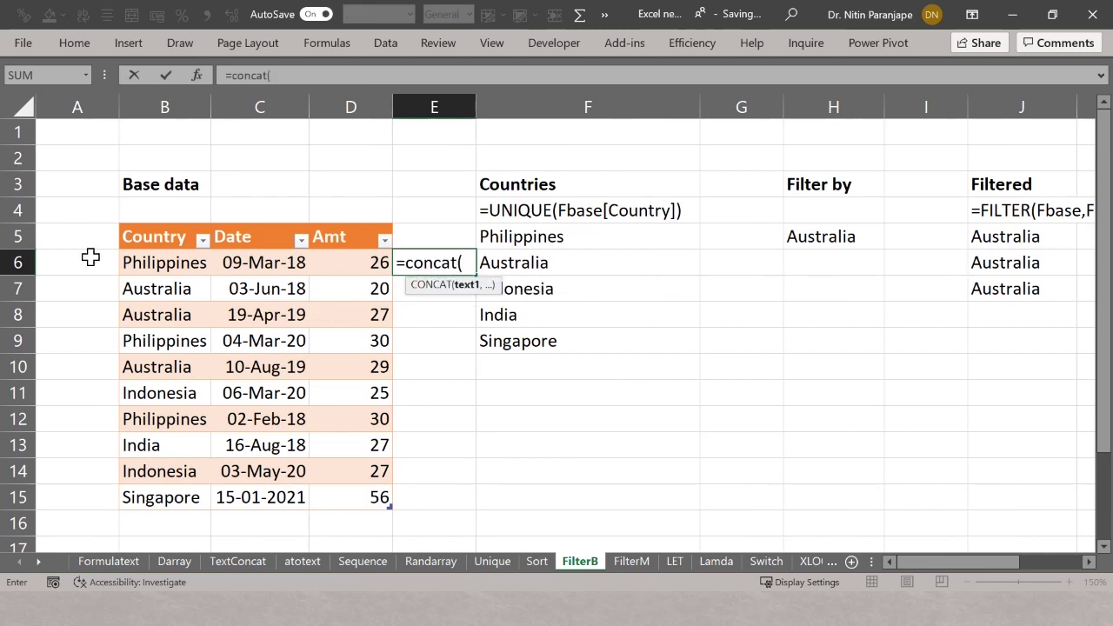
{"action": "left_click", "coordinate": [150, 267]}
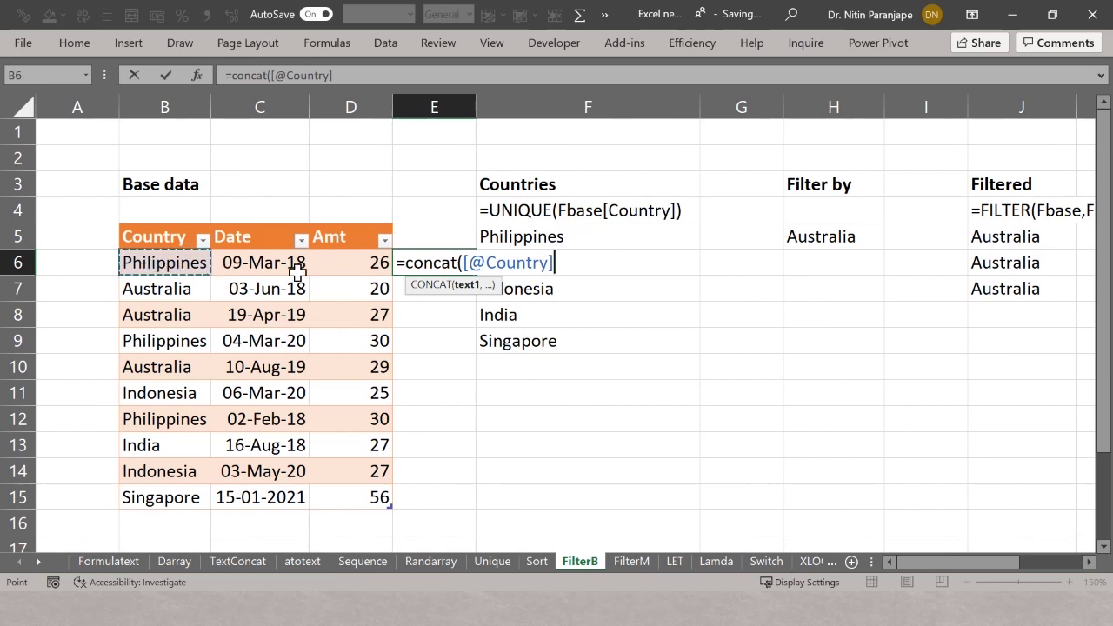
{"action": "left_click", "coordinate": [365, 265], "text": "ctrl"}
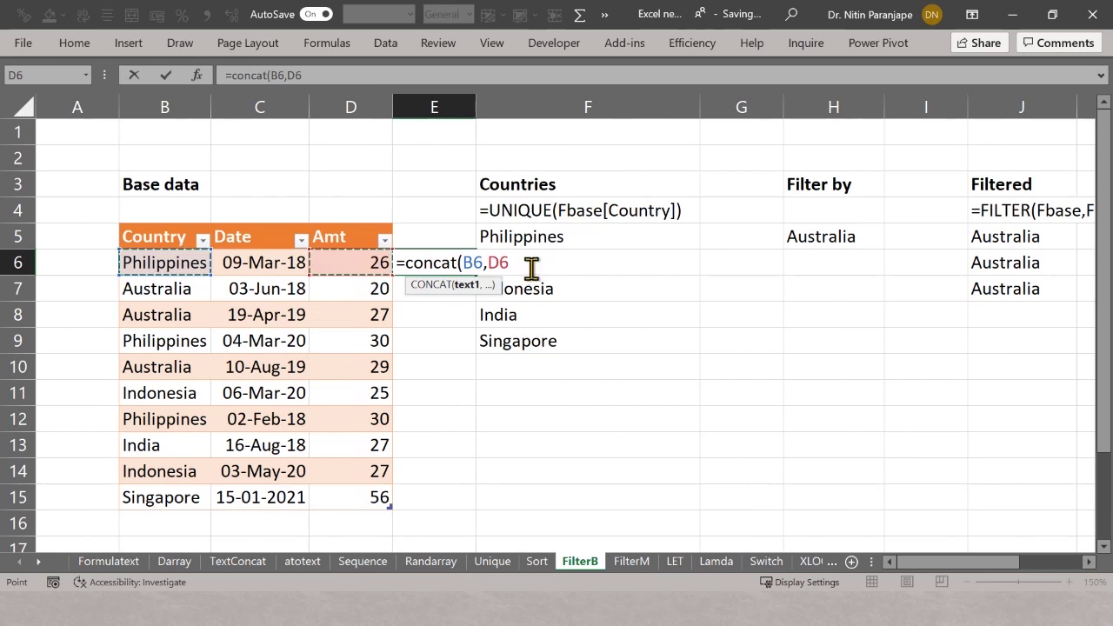
{"action": "key", "text": "Escape"}
Step: Enter a CONCAT formula in E6 over the row's Country to Date cells, and clear the cell
{"action": "type", "text": "="}
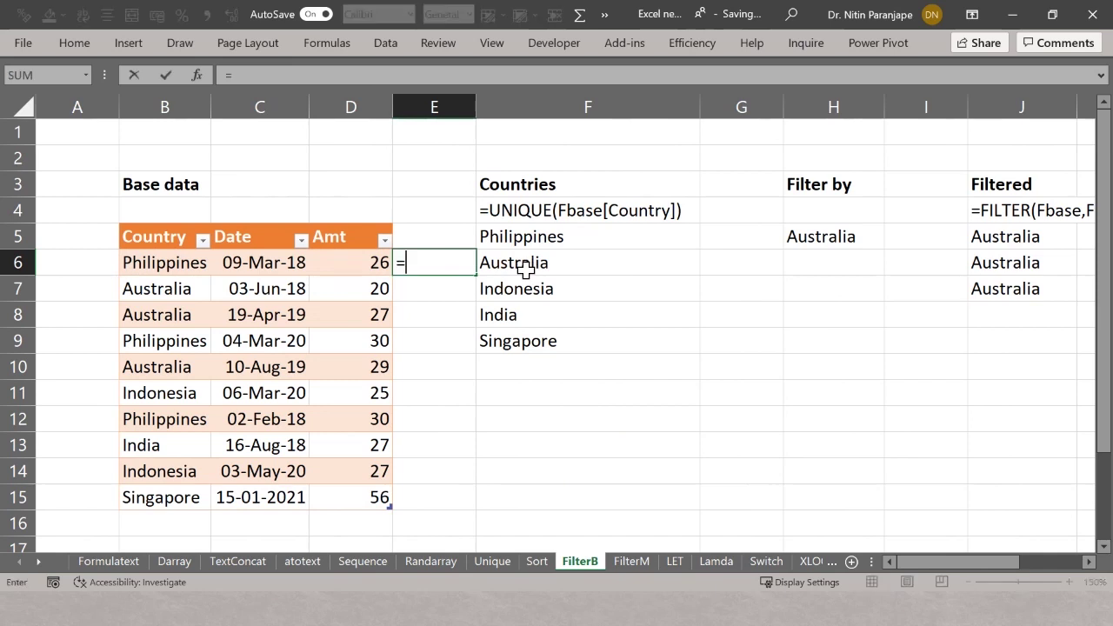
{"action": "type", "text": "conc"}
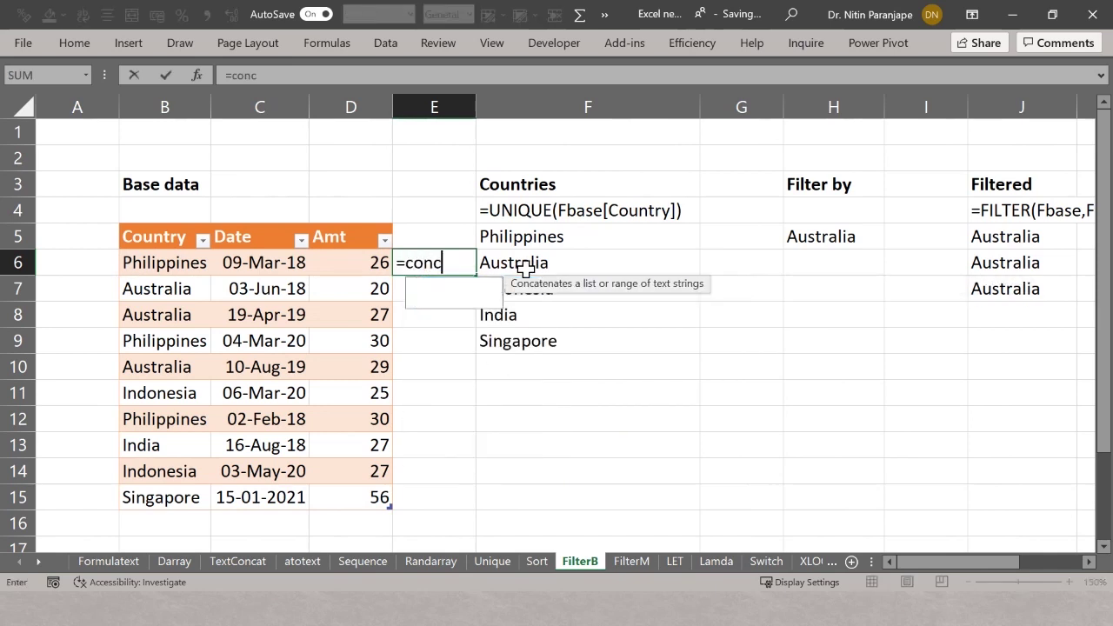
{"action": "type", "text": "at("}
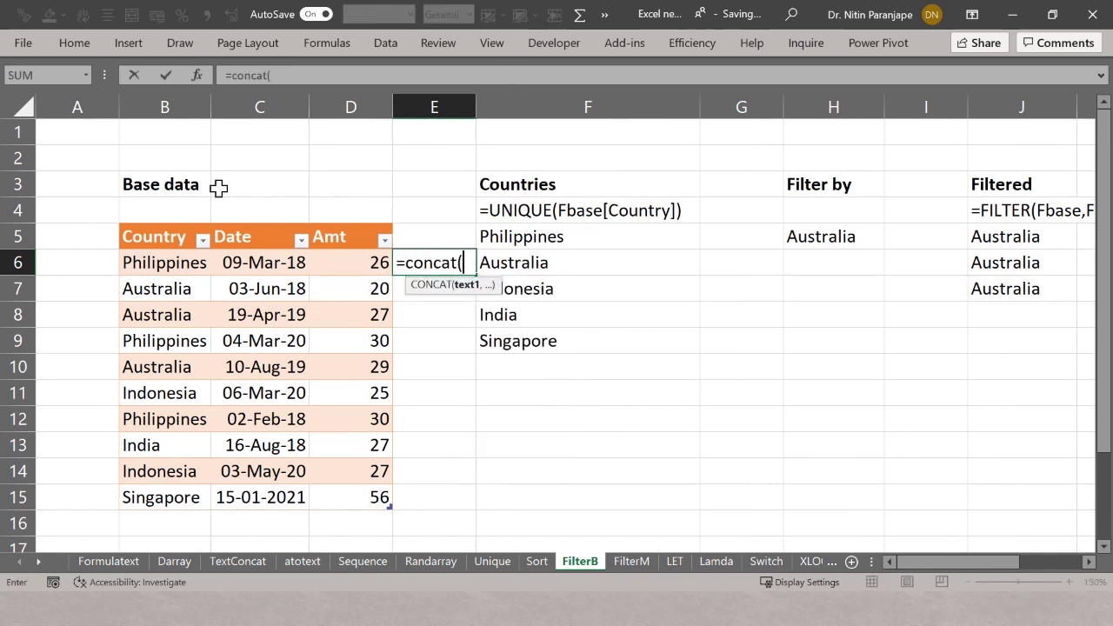
{"action": "left_click_drag", "start_coordinate": [174, 262], "coordinate": [263, 263]}
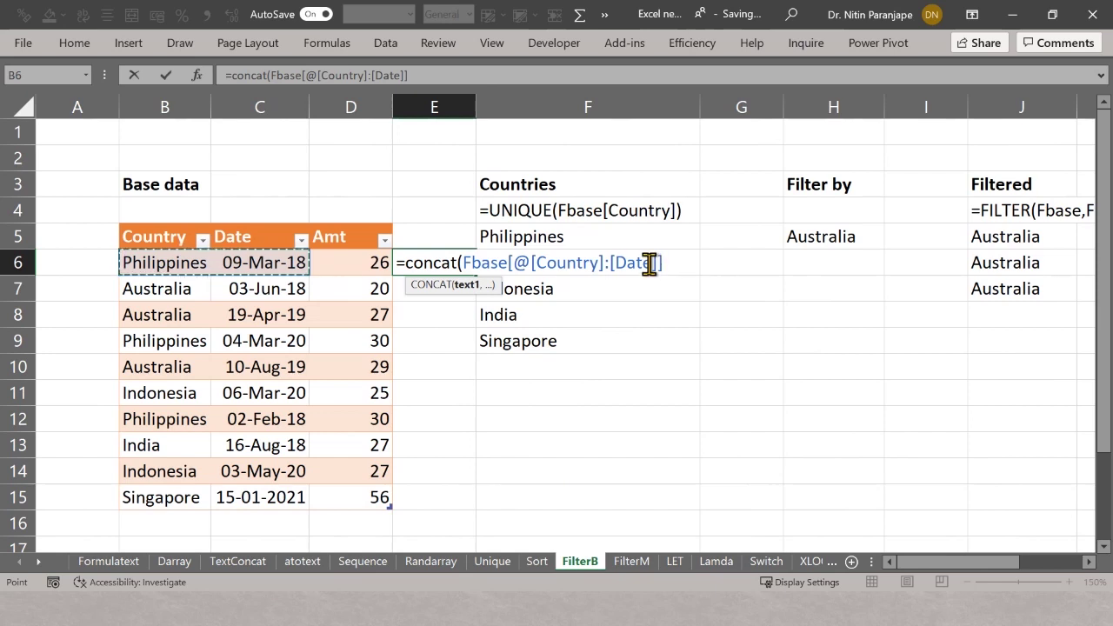
{"action": "key", "text": "ctrl+Return"}
{"action": "key", "text": "Delete"}
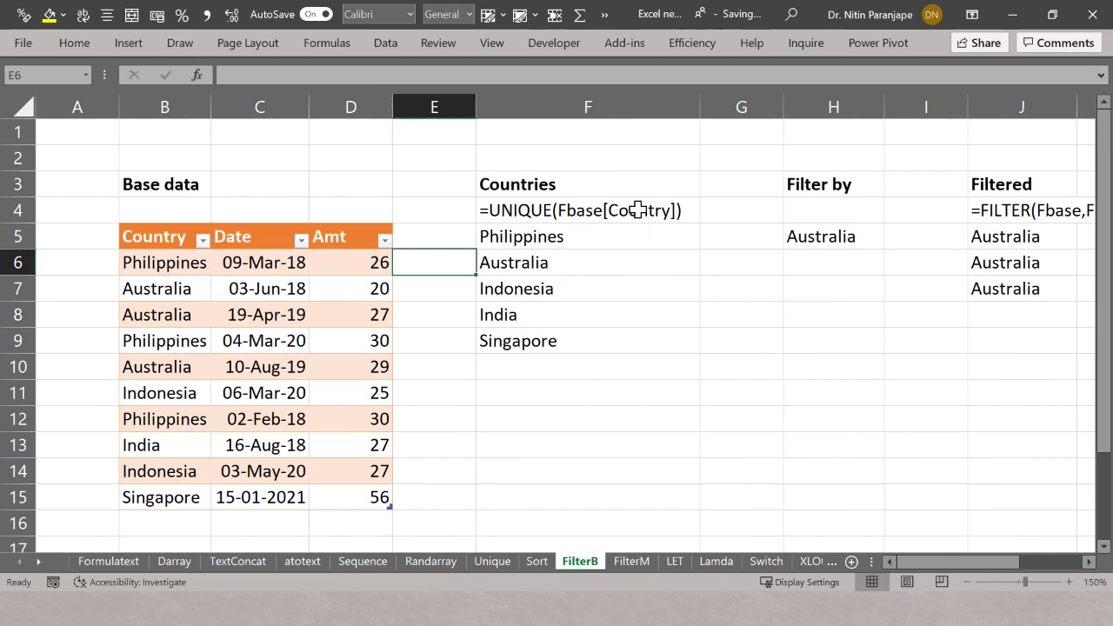
Step: Select C6 in the base data table and examine the workbook's list of table and range names
{"action": "left_click", "coordinate": [293, 261]}
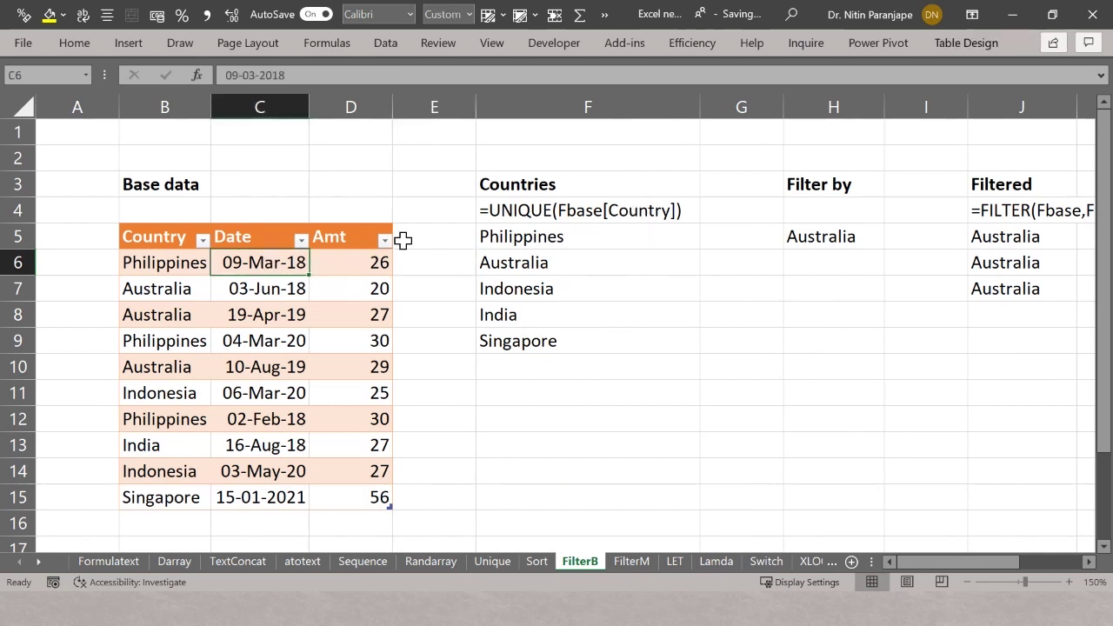
{"action": "left_click", "coordinate": [959, 45]}
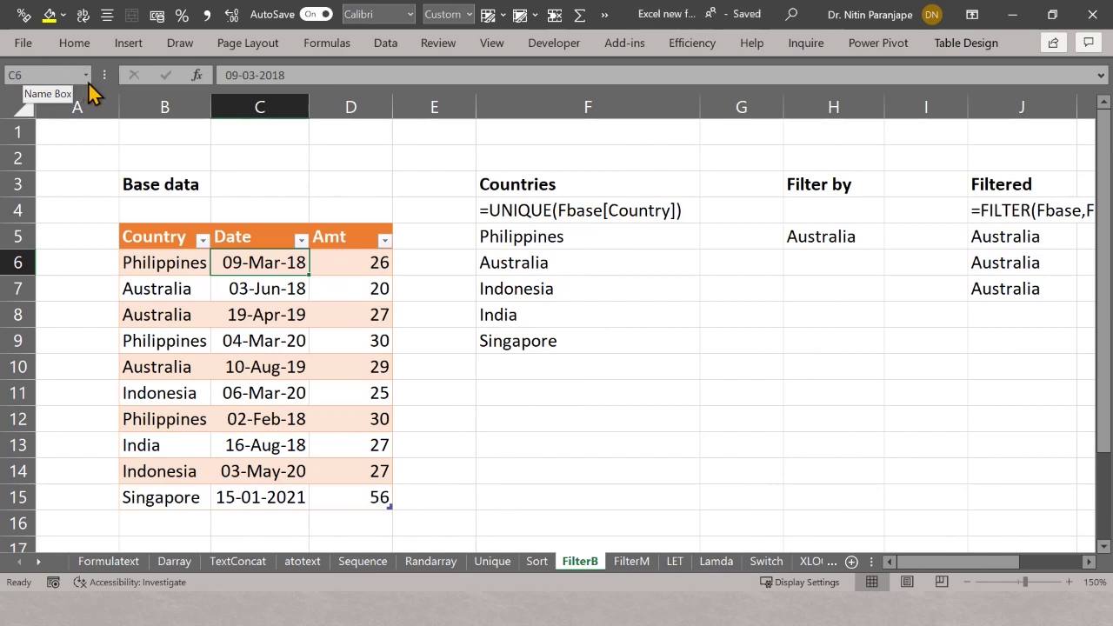
{"action": "left_click", "coordinate": [88, 81]}
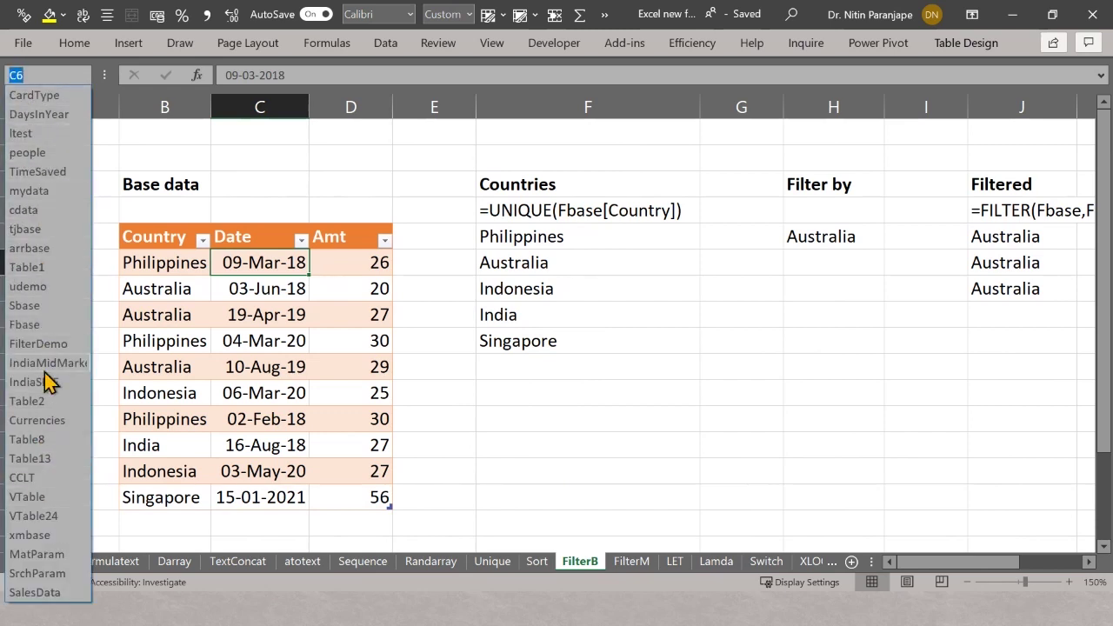
{"action": "left_click", "coordinate": [249, 166]}
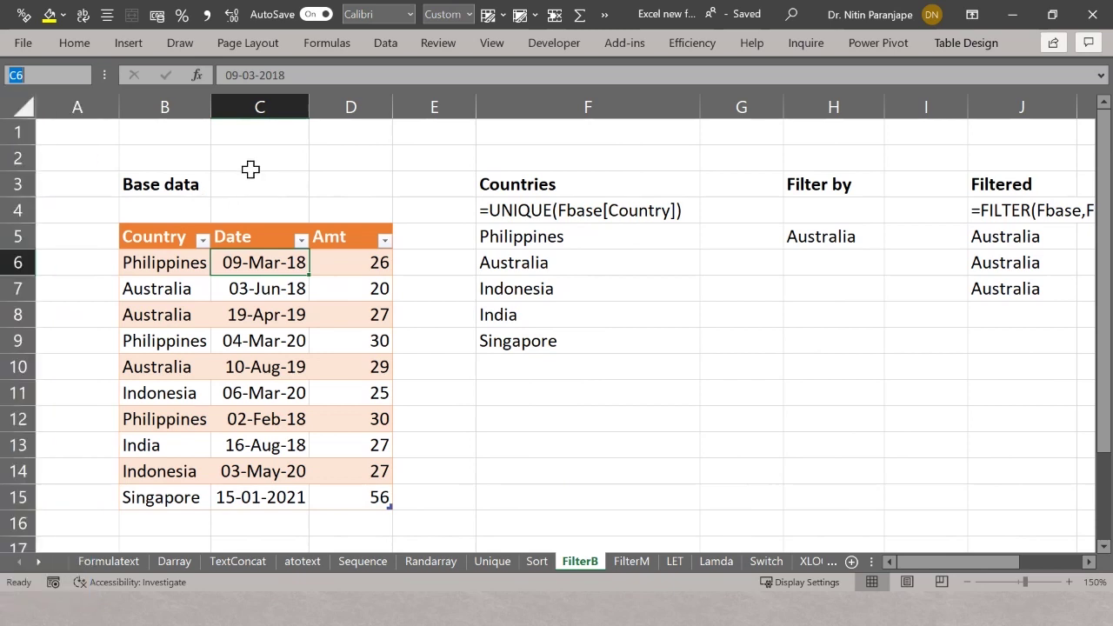
Step: Examine the FILTER formulas under Filtered and Filter column range, ending on the Date to Amt formula in N5
{"action": "left_click", "coordinate": [270, 346]}
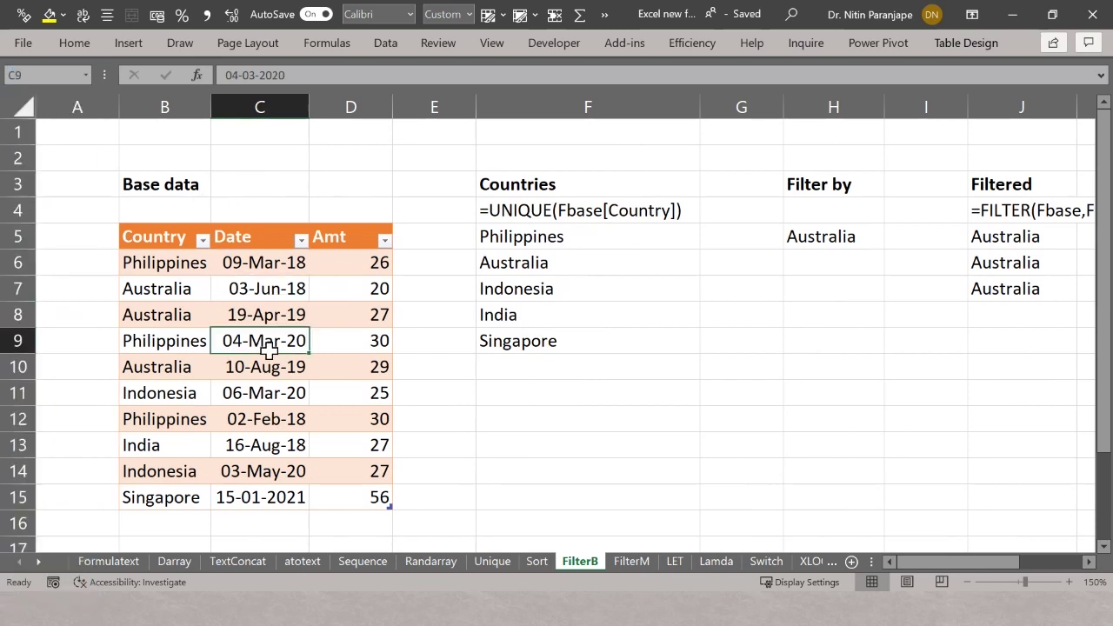
{"action": "left_click", "coordinate": [745, 303]}
{"action": "left_click", "coordinate": [981, 210]}
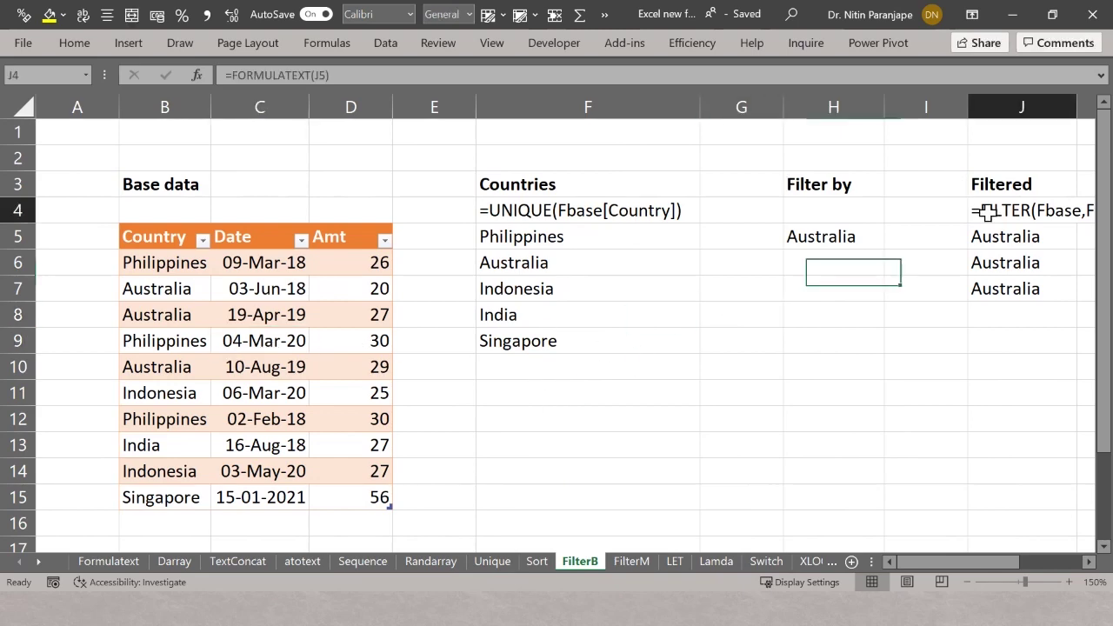
{"action": "key", "text": "Right"}
{"action": "key", "text": "Right"}
{"action": "key", "text": "Right"}
{"action": "key", "text": "Right"}
{"action": "key", "text": "Right"}
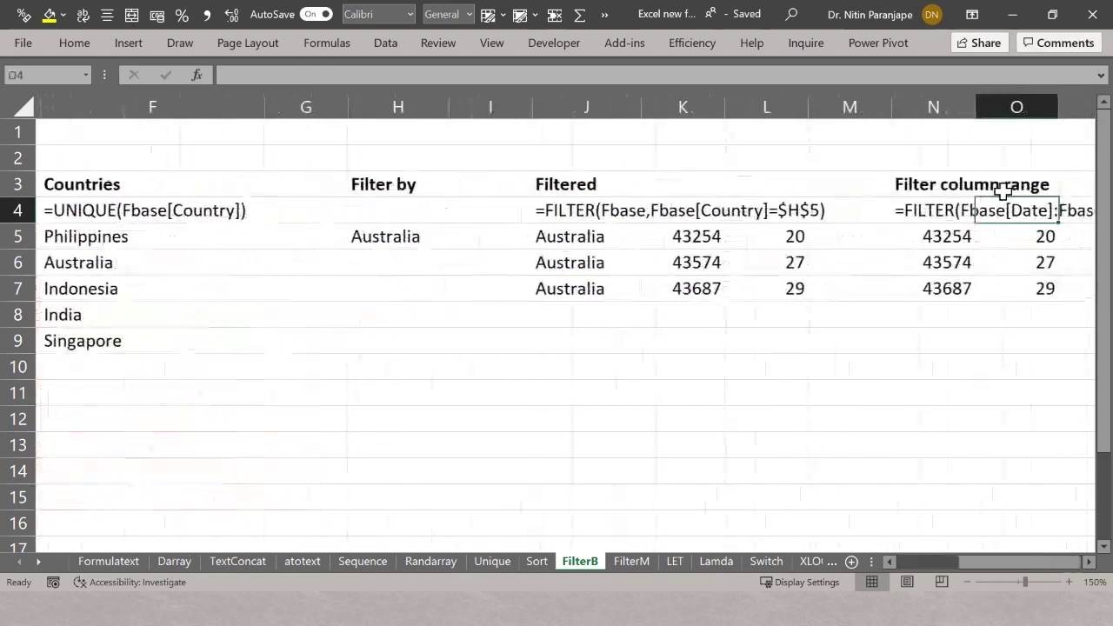
{"action": "key", "text": "Left"}
{"action": "key", "text": "Down"}
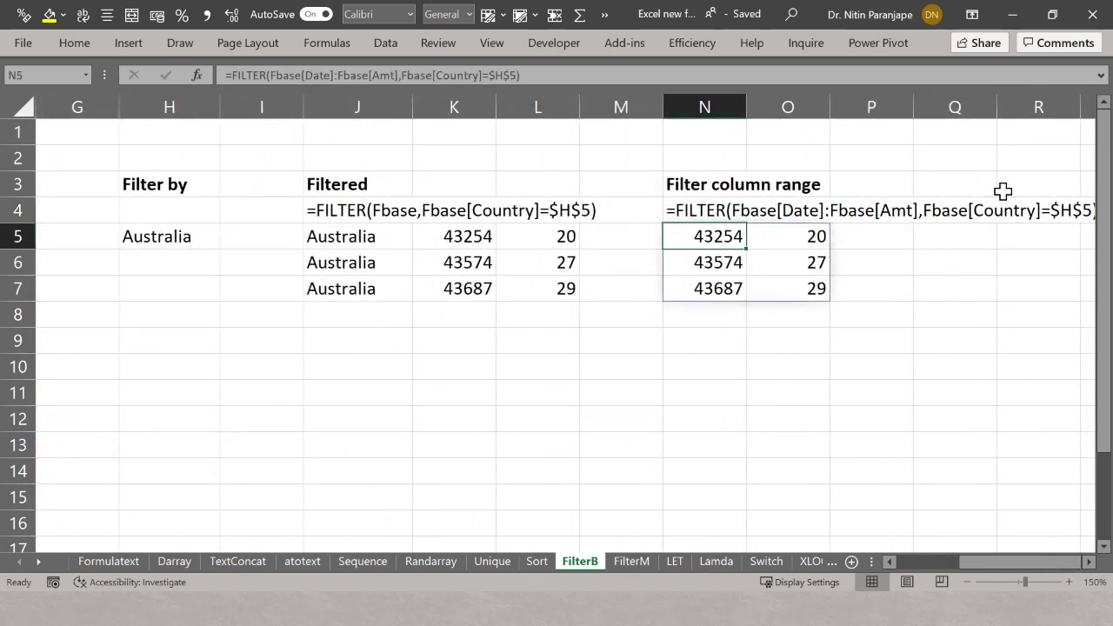
Step: Go to the FilterM sheet and widen the Date column so the last row's date displays in full
{"action": "left_click", "coordinate": [641, 564]}
{"action": "left_click", "coordinate": [192, 262]}
{"action": "key", "text": "ctrl+Home"}
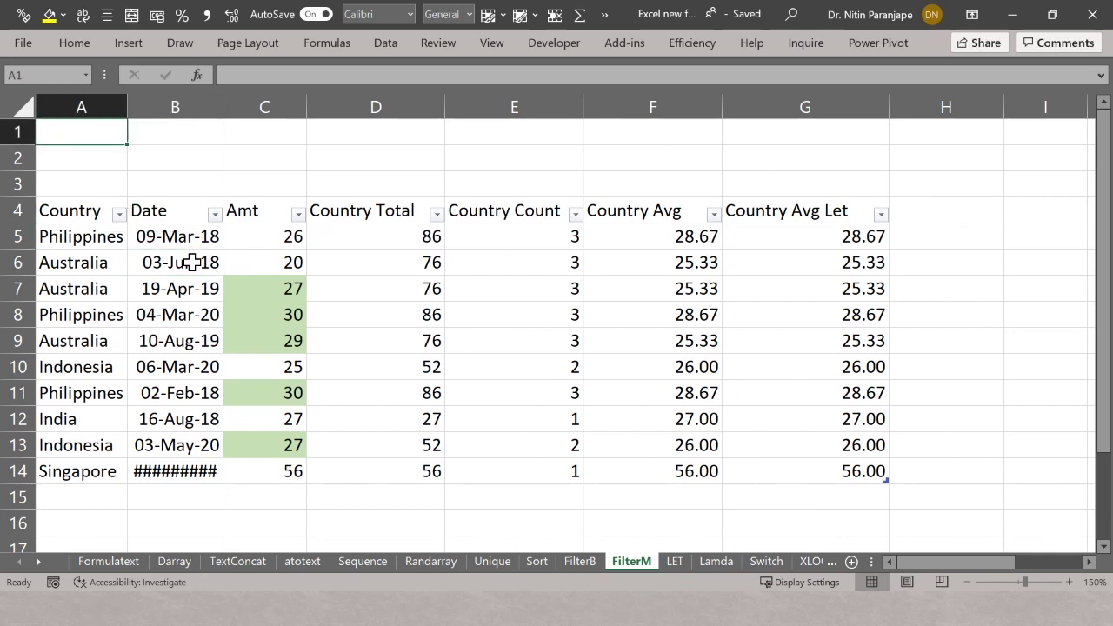
{"action": "left_click_drag", "start_coordinate": [222, 106], "coordinate": [289, 127]}
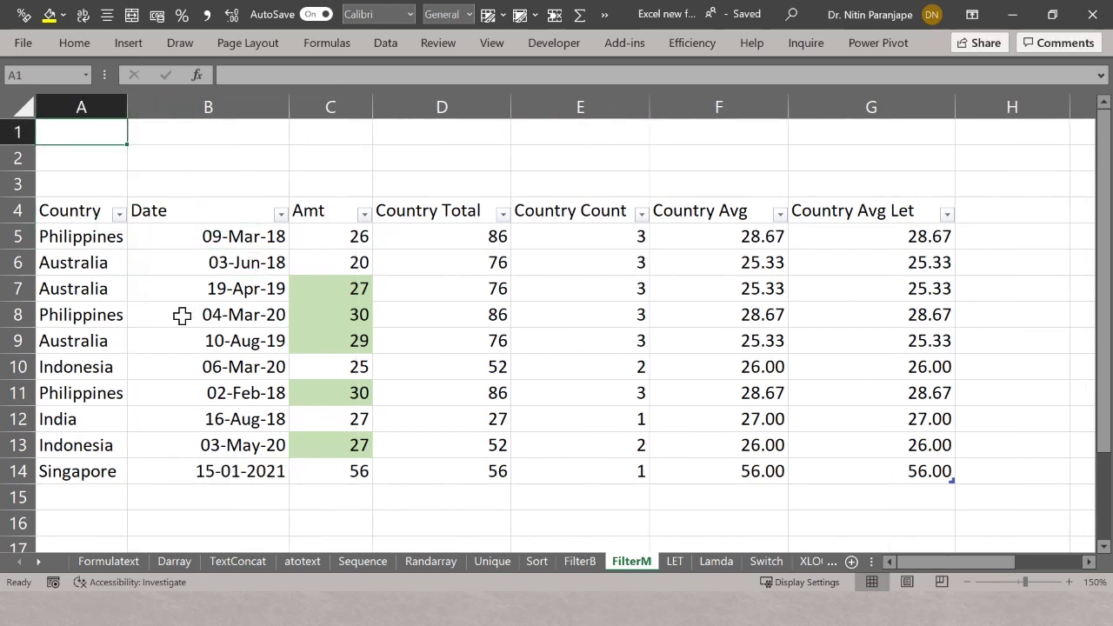
Step: Make the table's header row A4:G4, from Country to Country Avg Let, bold
{"action": "left_click", "coordinate": [67, 210]}
{"action": "left_click_drag", "start_coordinate": [67, 210], "coordinate": [946, 235]}
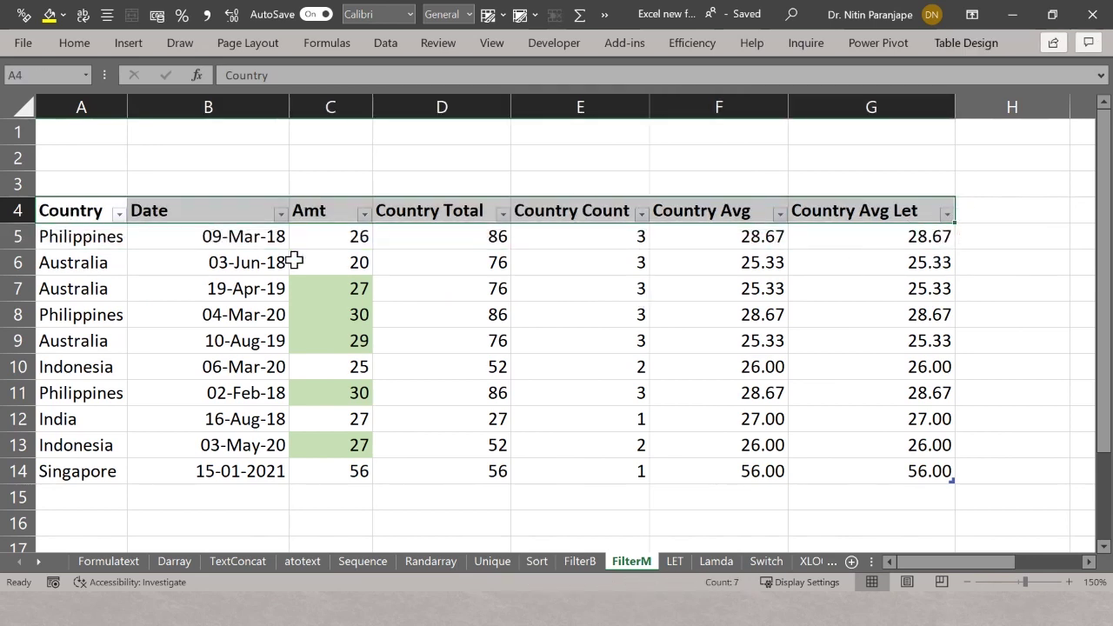
{"action": "left_click", "coordinate": [118, 254]}
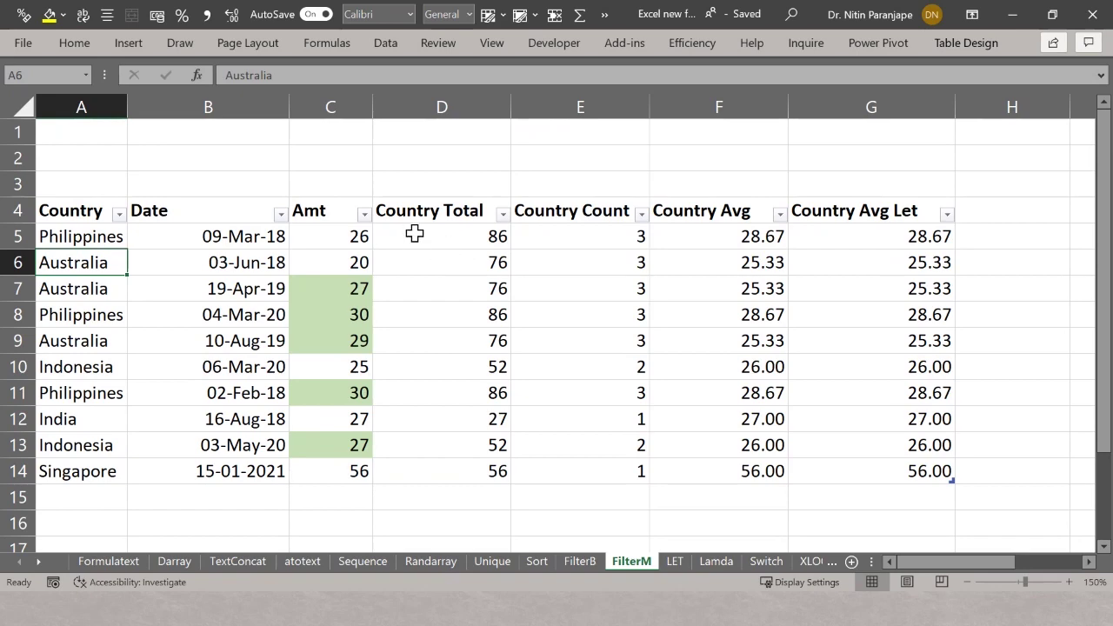
Step: Apply the light table style with grey banded rows to the FilterDemo table
{"action": "left_click", "coordinate": [432, 209]}
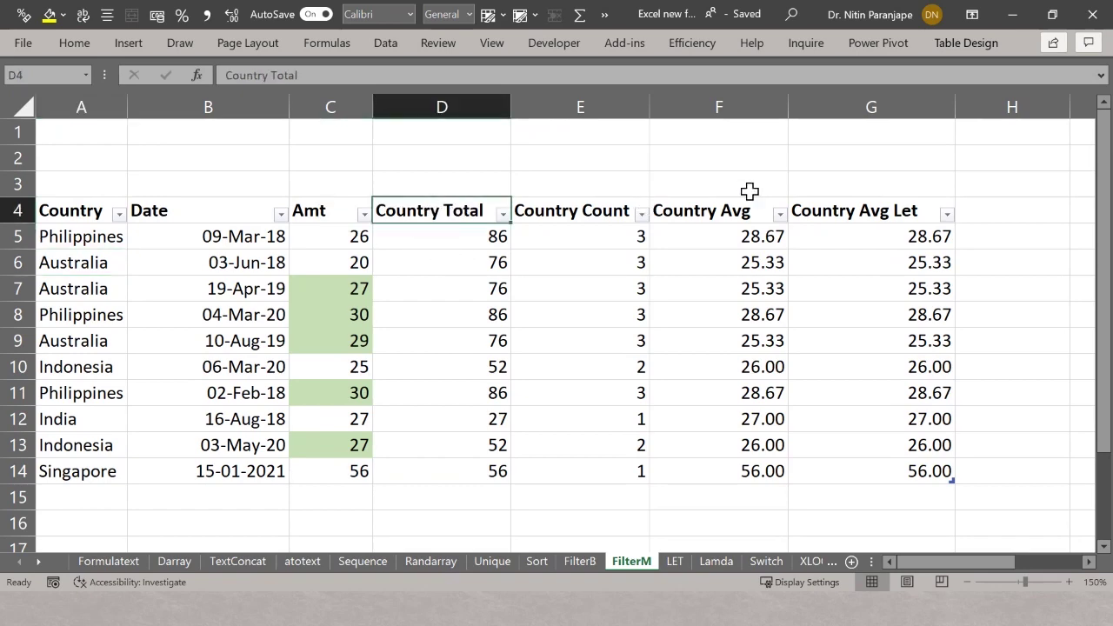
{"action": "left_click", "coordinate": [960, 46]}
{"action": "left_click", "coordinate": [857, 102]}
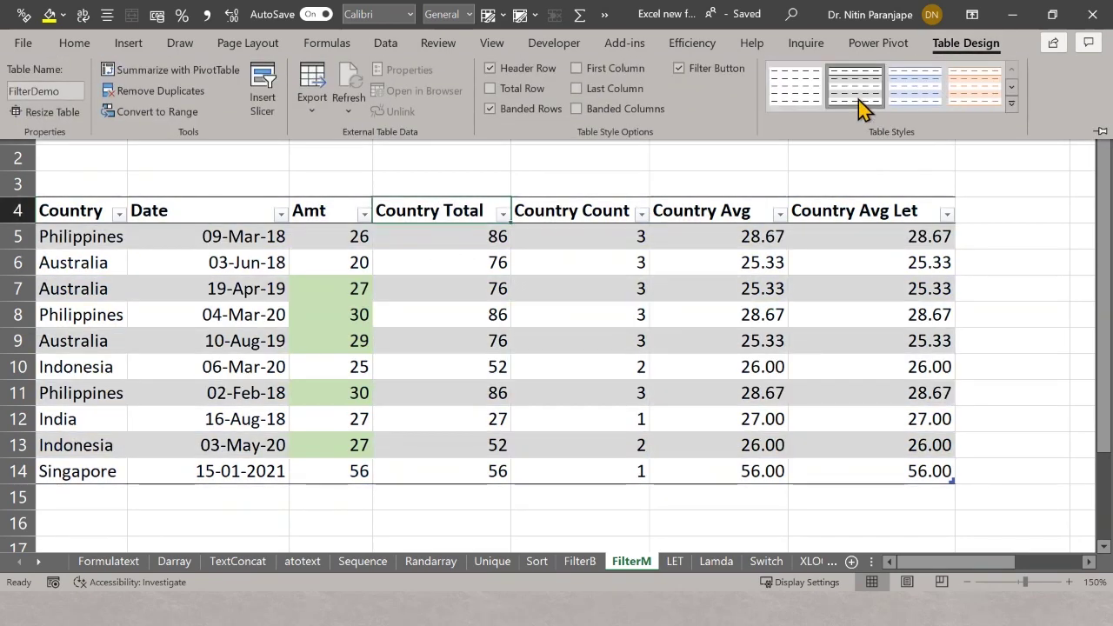
{"action": "left_click", "coordinate": [464, 530]}
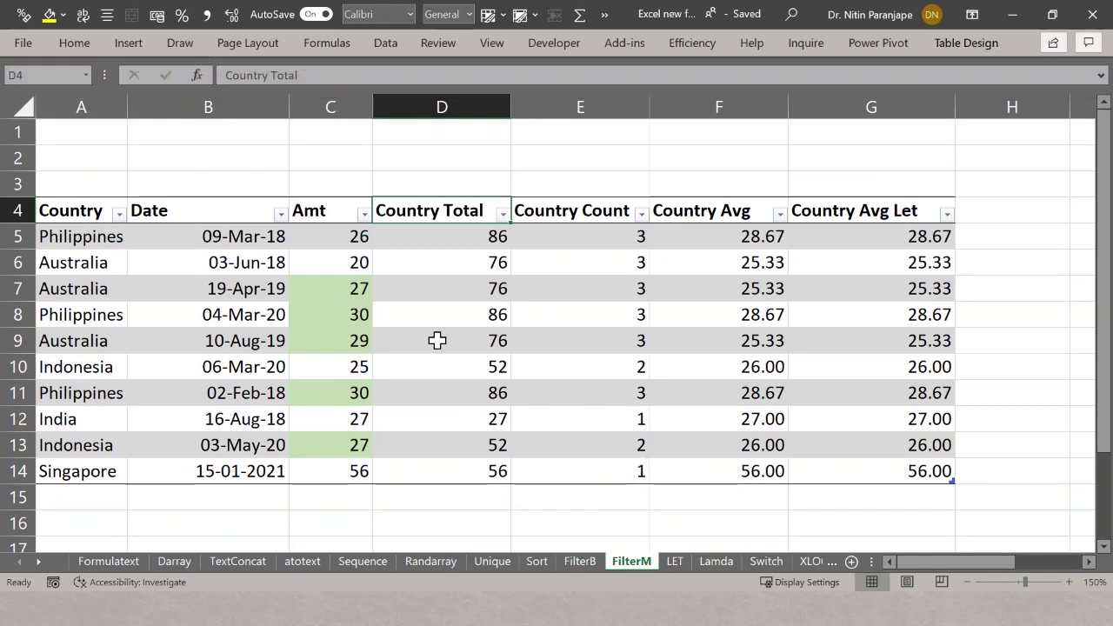
{"action": "left_click", "coordinate": [437, 240]}
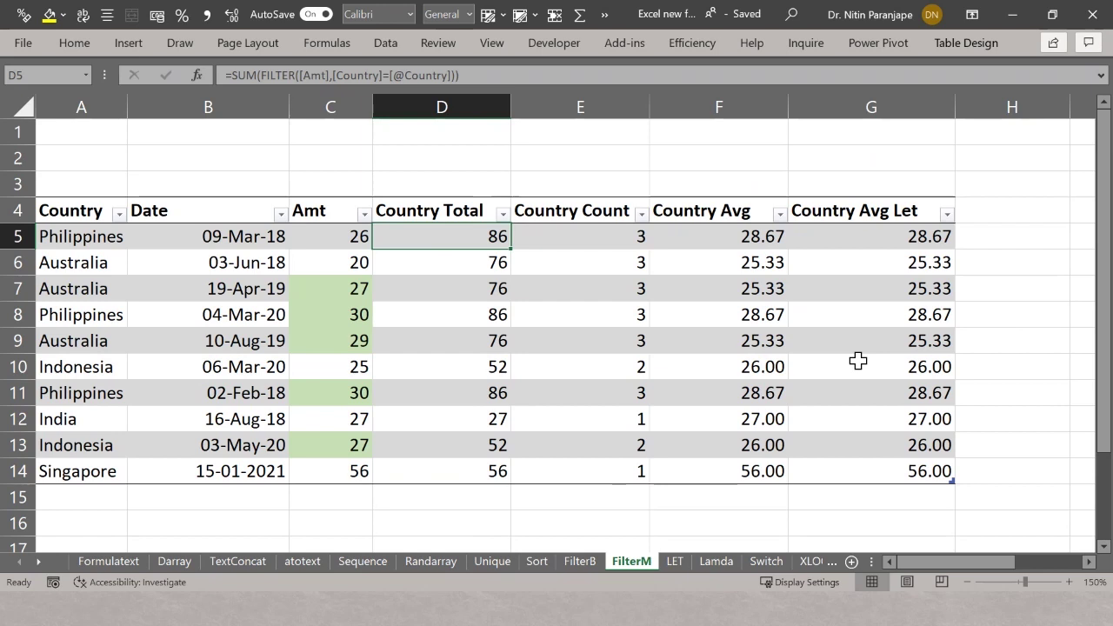
{"action": "key", "text": "F2"}
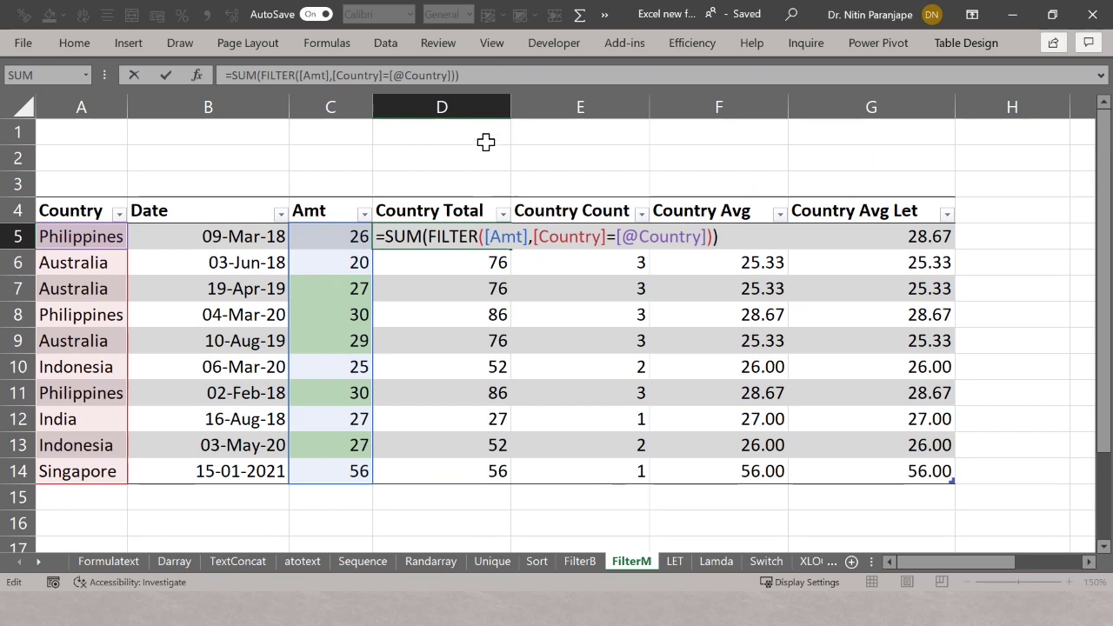
{"action": "left_click", "coordinate": [328, 44]}
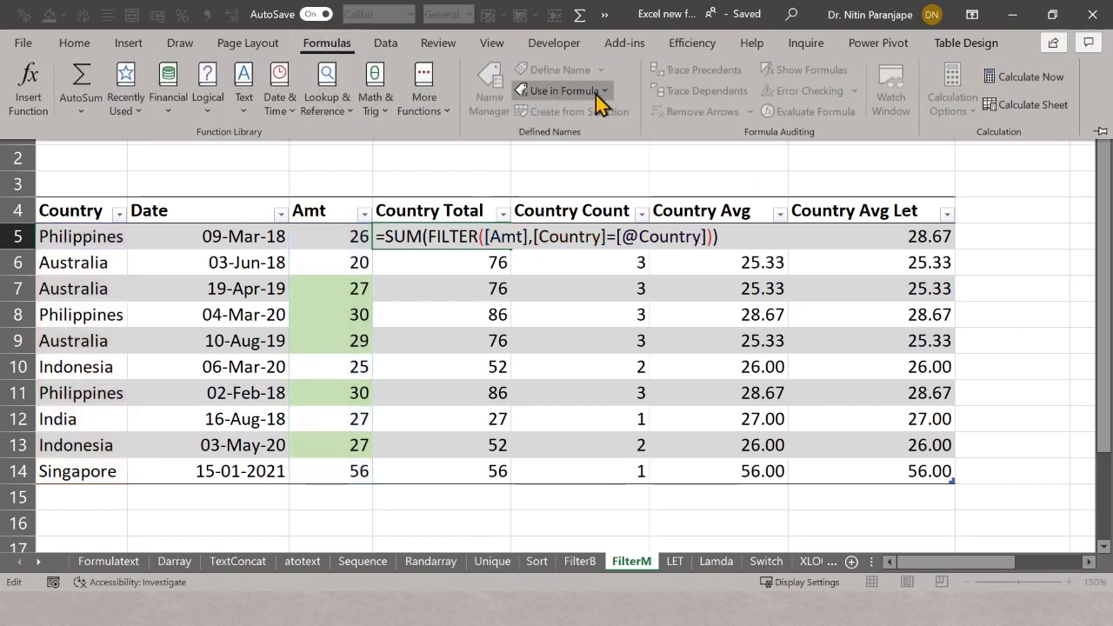
{"action": "left_click", "coordinate": [343, 217]}
{"action": "key", "text": "Escape"}
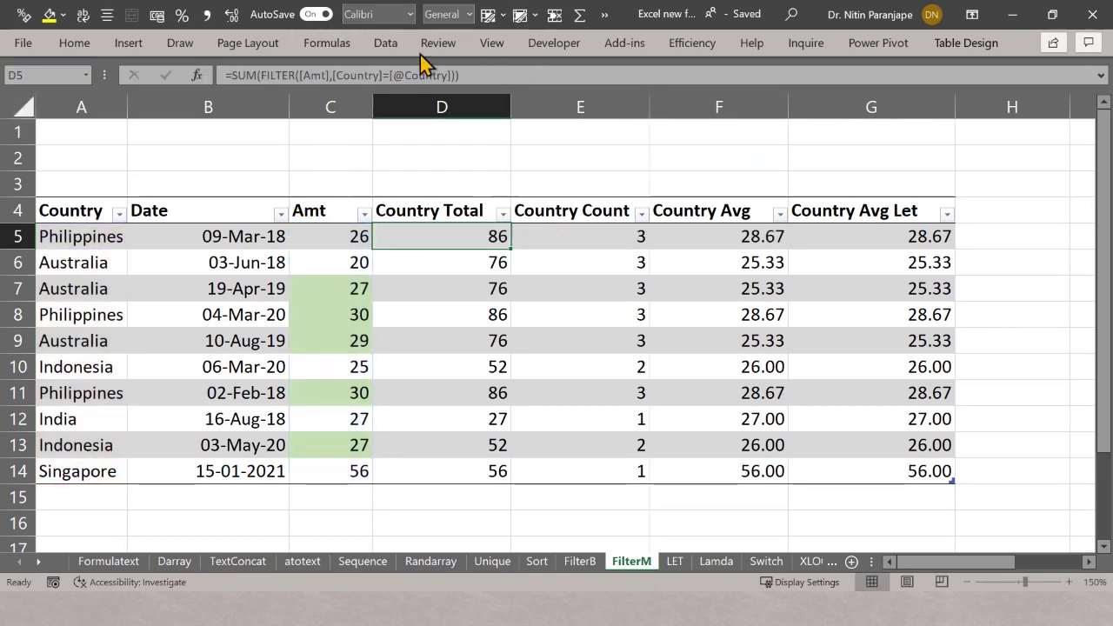
Step: Evaluate the Country Total formula in D5 step by step through to its final result, and close the evaluation
{"action": "left_click", "coordinate": [331, 44]}
{"action": "left_click", "coordinate": [765, 113]}
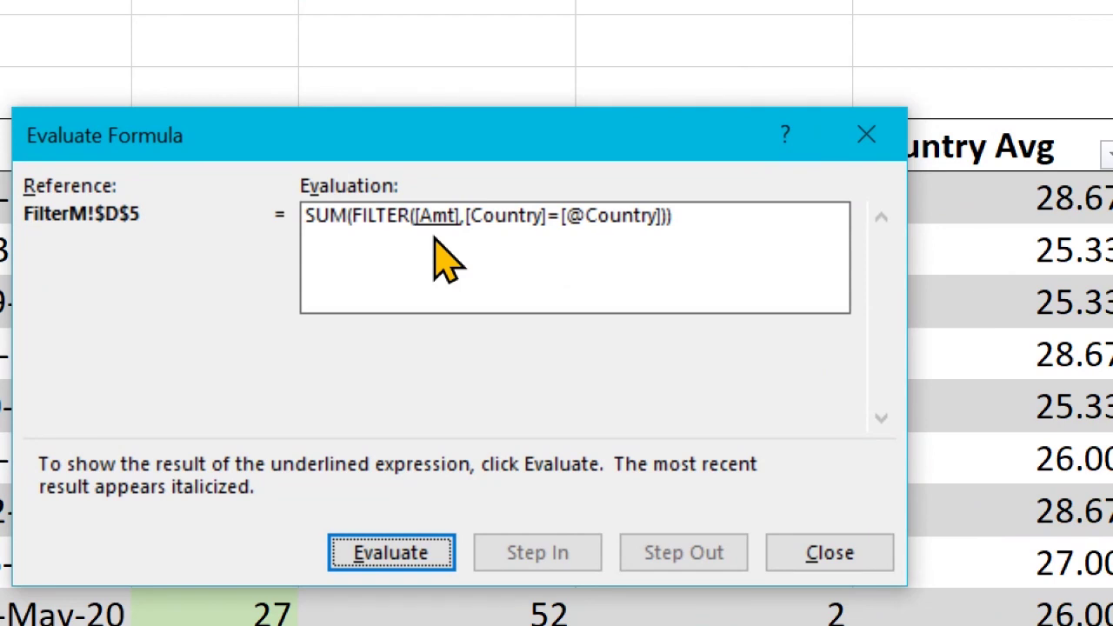
{"action": "left_click", "coordinate": [396, 557]}
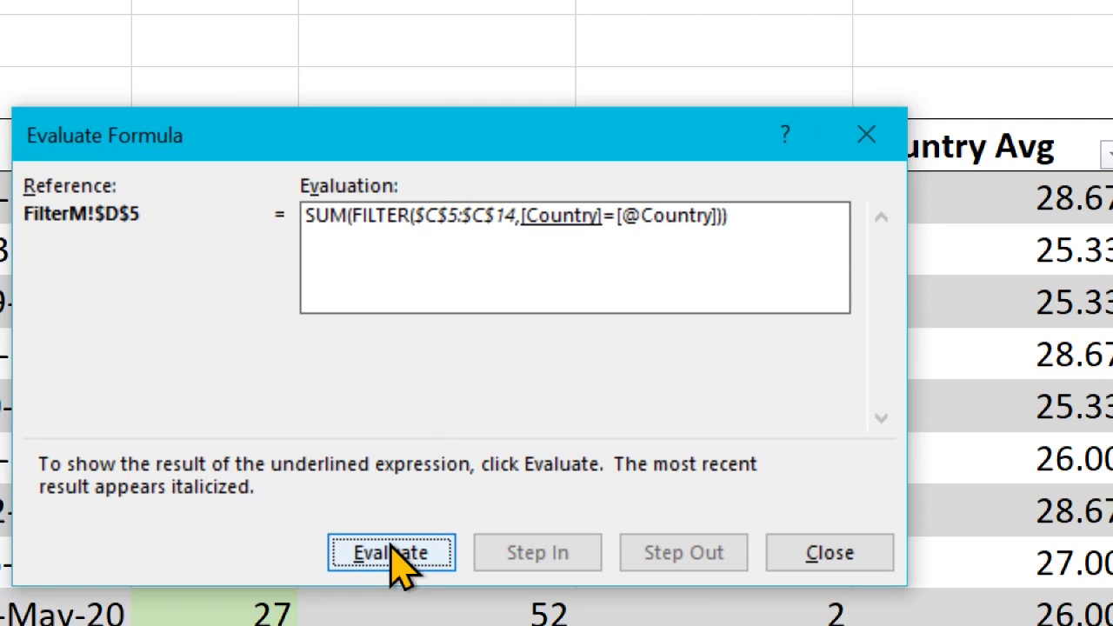
{"action": "left_click", "coordinate": [392, 554]}
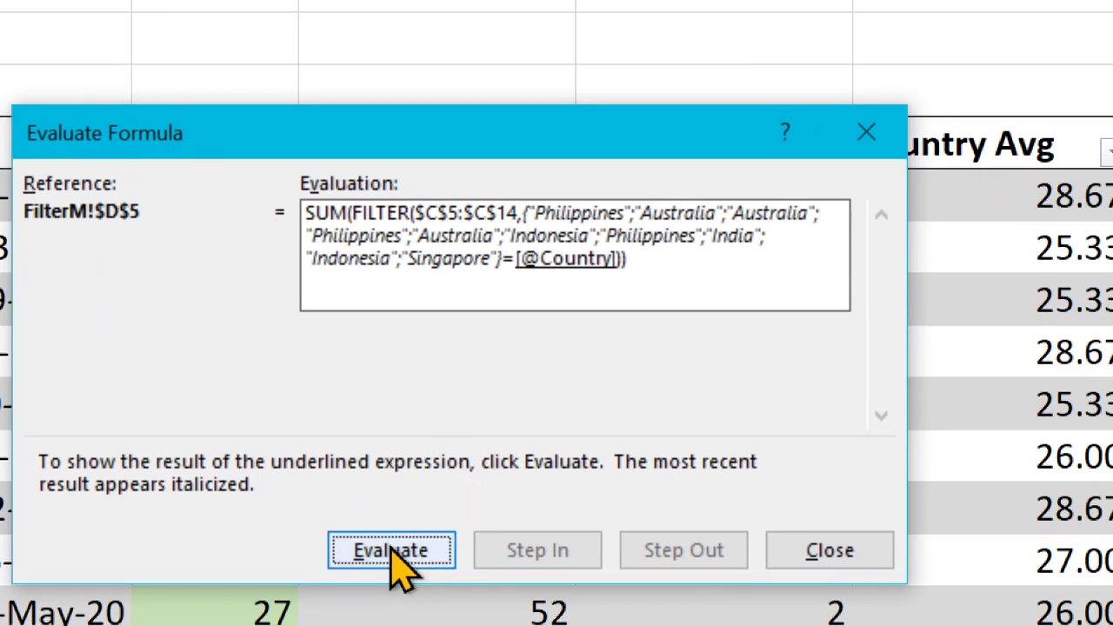
{"action": "left_click", "coordinate": [395, 567]}
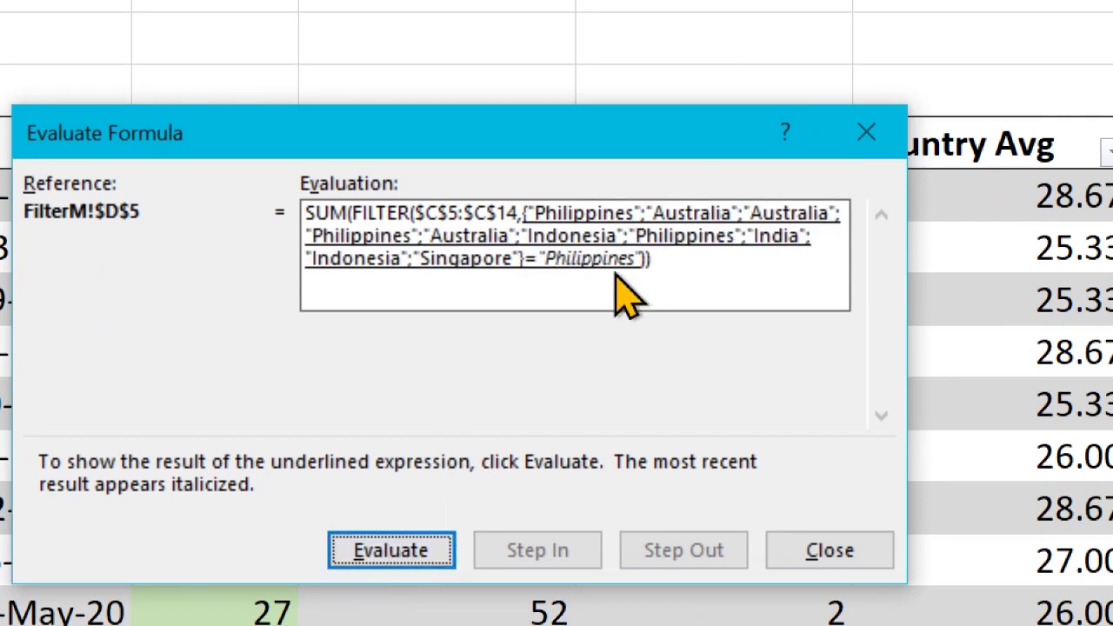
{"action": "left_click", "coordinate": [388, 549]}
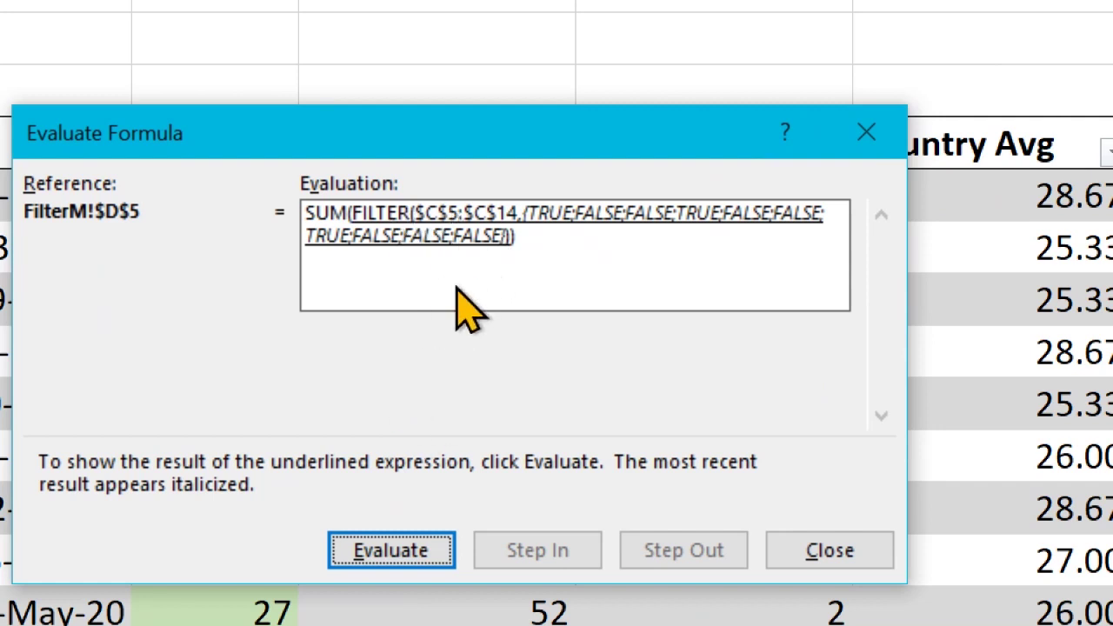
{"action": "left_click", "coordinate": [427, 549]}
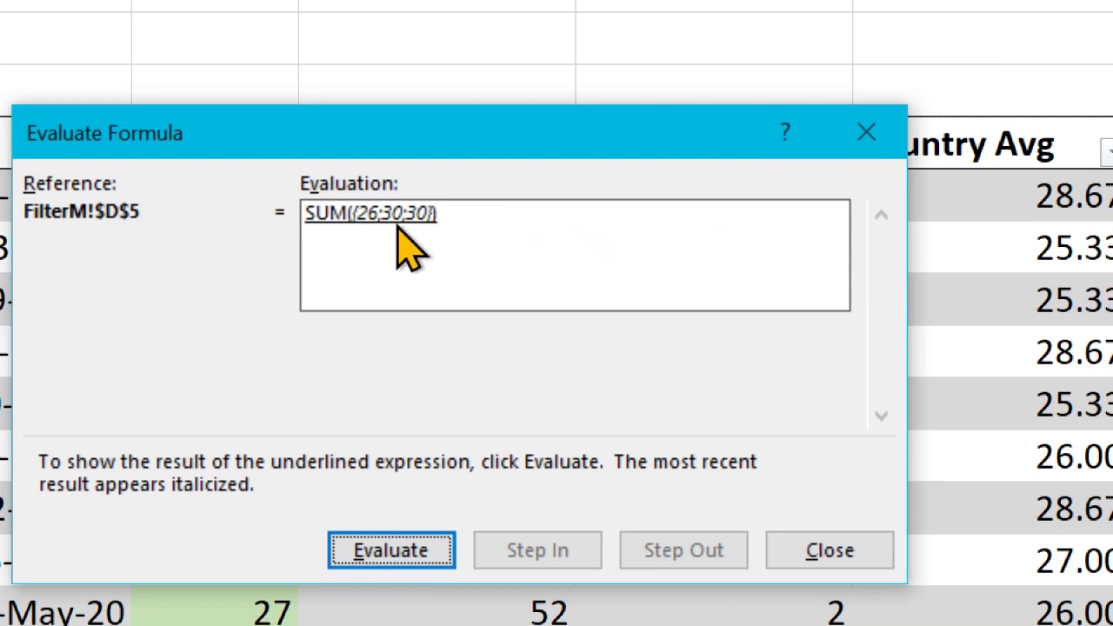
{"action": "left_click", "coordinate": [402, 551]}
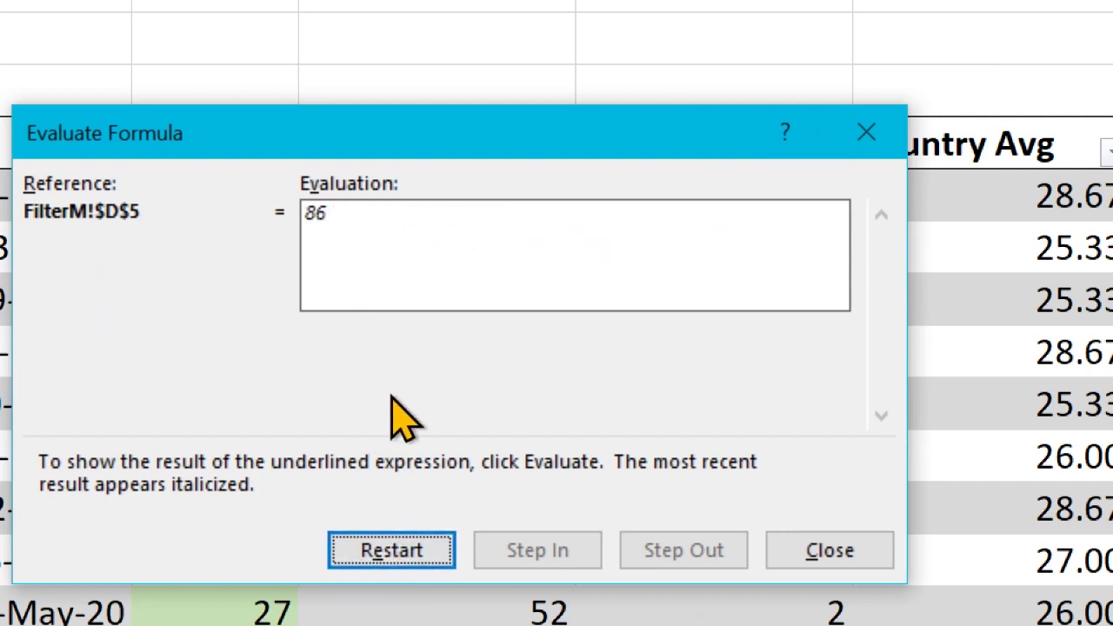
{"action": "key", "text": "Escape"}
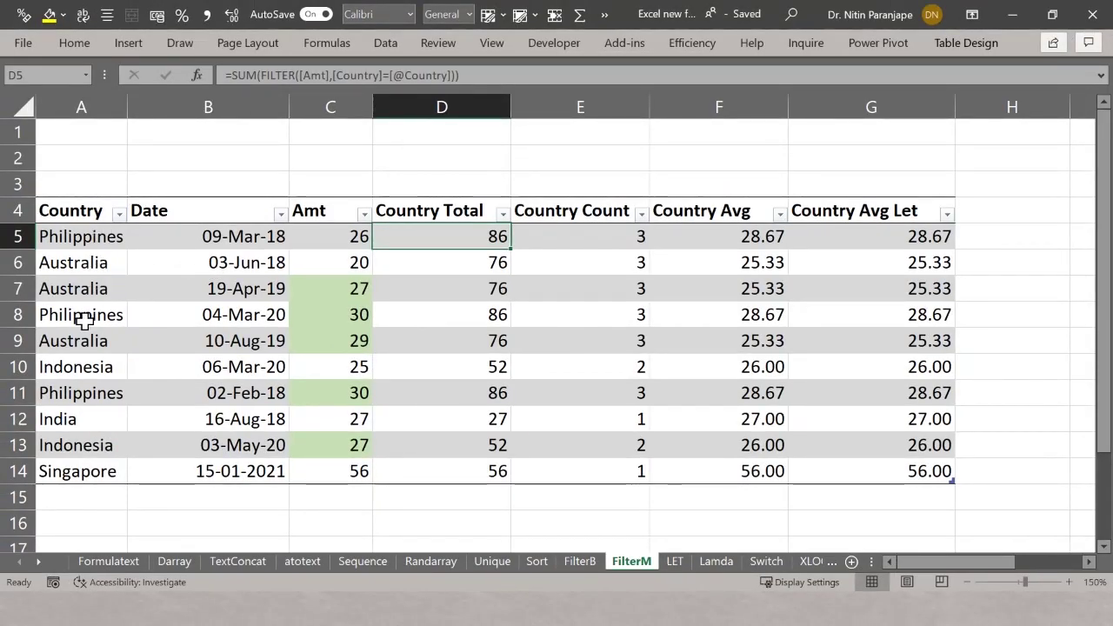
Step: Select the Amt cells of the three Philippines rows, C5, C8 and C11, and check their sum
{"action": "left_click", "coordinate": [334, 244]}
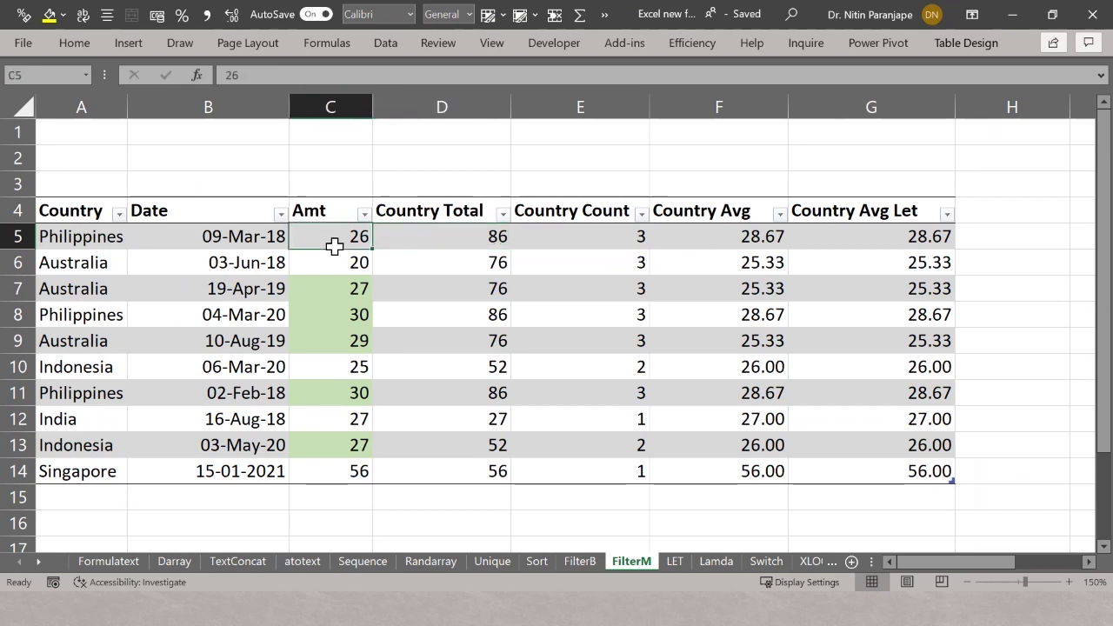
{"action": "left_click", "coordinate": [343, 321], "text": "ctrl"}
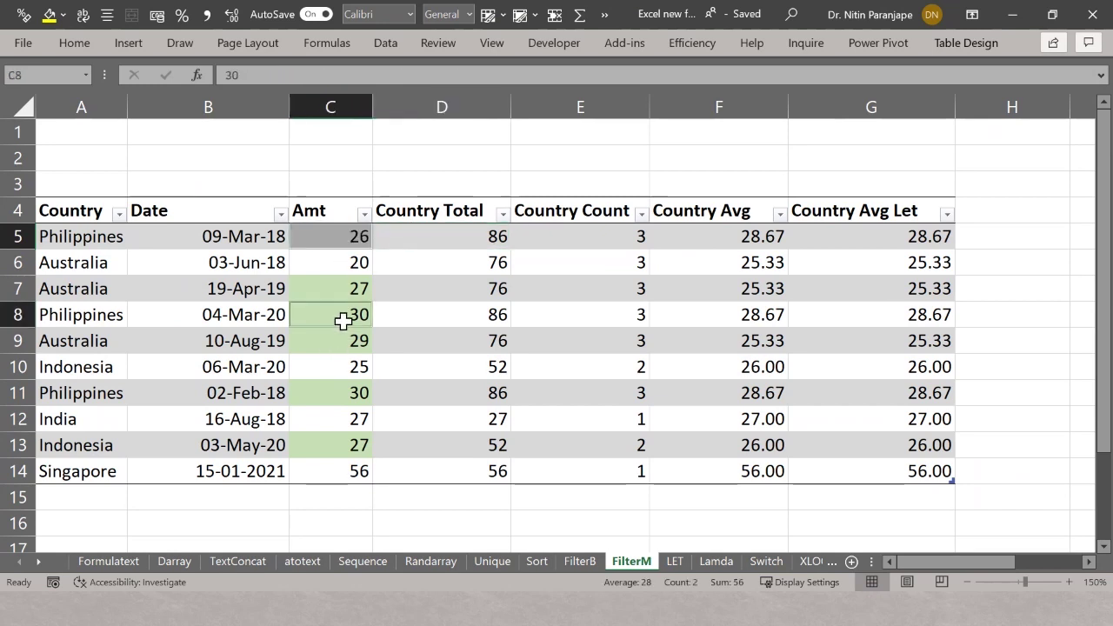
{"action": "left_click", "coordinate": [345, 396], "text": "ctrl"}
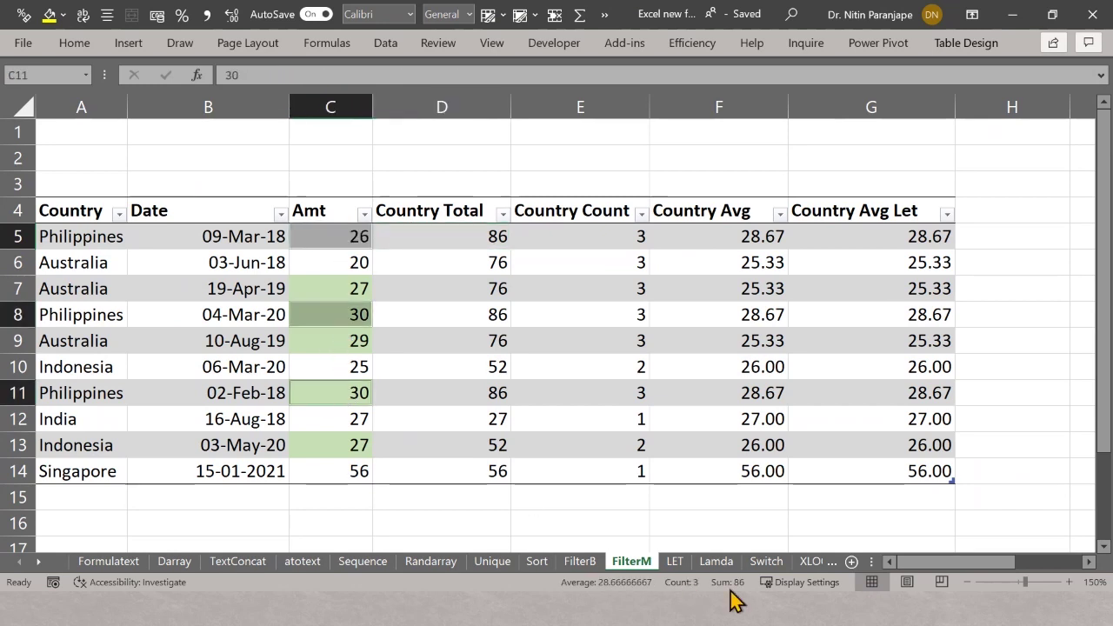
Step: Review how SUM wraps FILTER in the Country Total formula in D5, and leave the formula unedited
{"action": "left_click", "coordinate": [443, 238]}
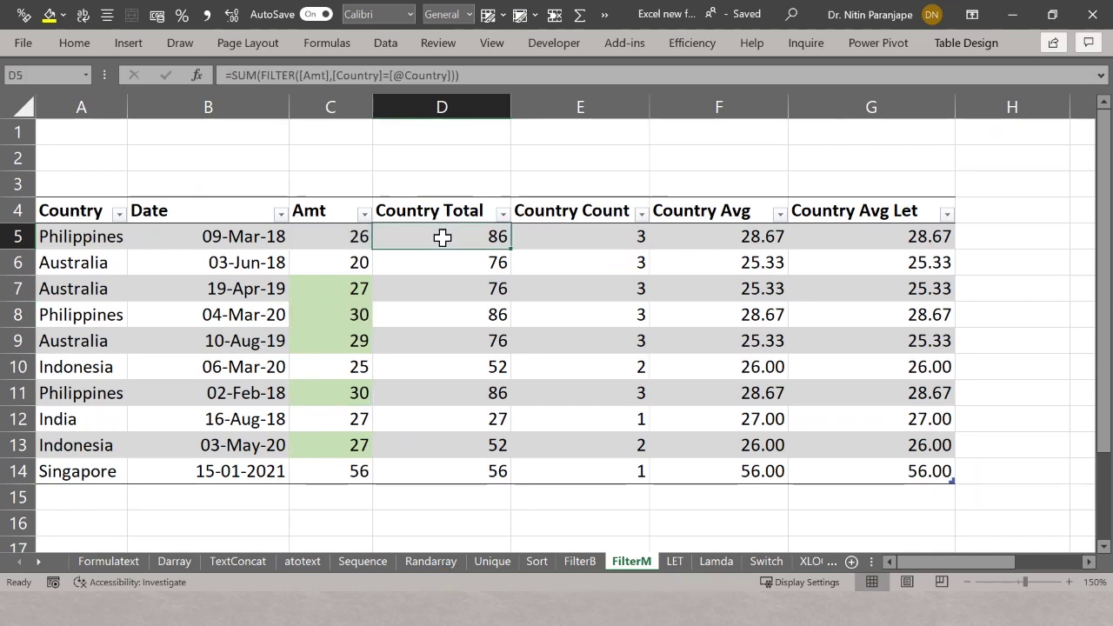
{"action": "double_click", "coordinate": [444, 238]}
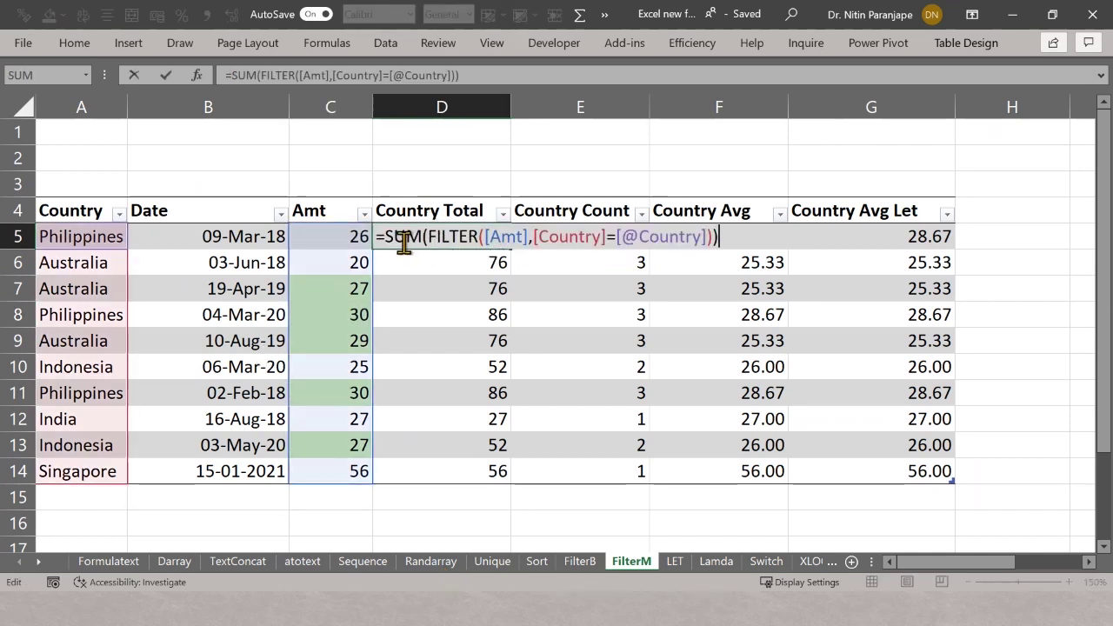
{"action": "left_click", "coordinate": [450, 238]}
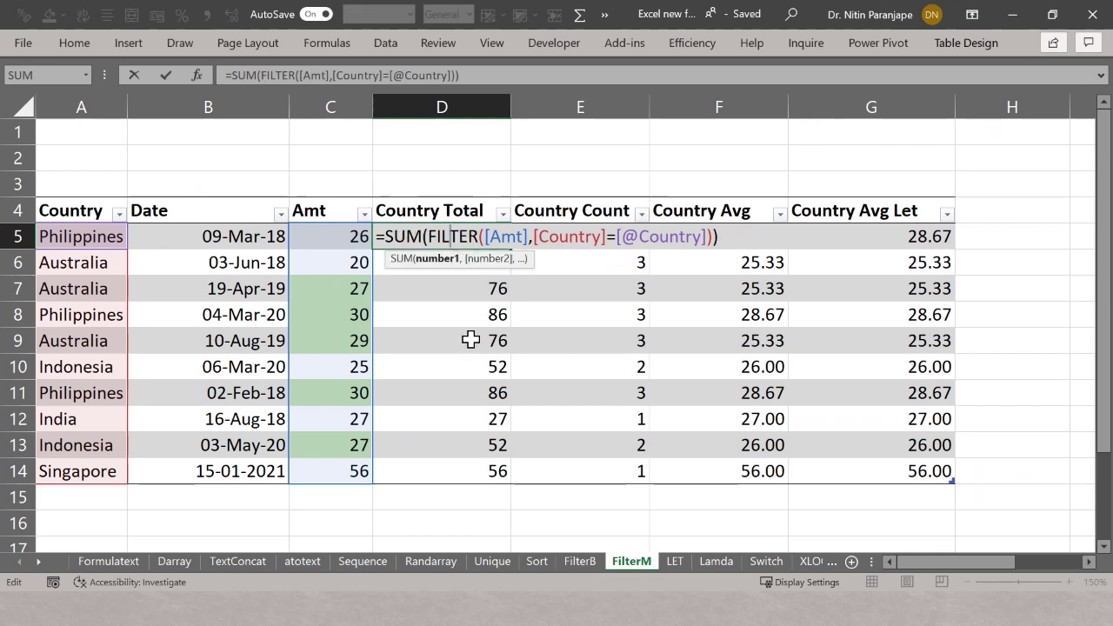
{"action": "key", "text": "Escape"}
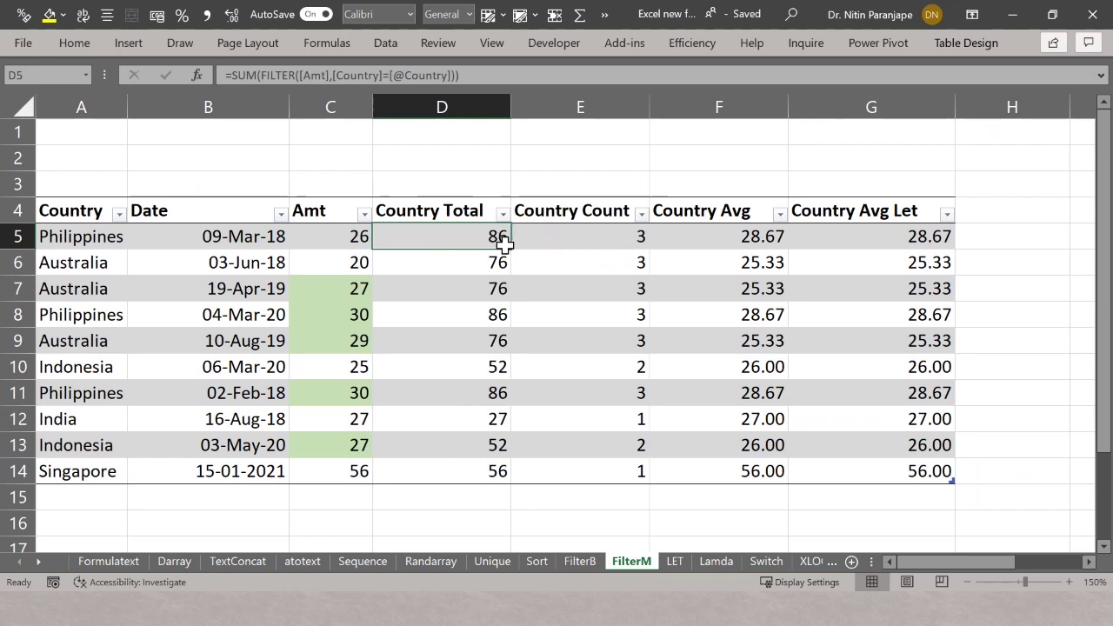
Step: Review how COUNT wraps FILTER in the Country Count formula in E5, and leave the formula unedited
{"action": "left_click", "coordinate": [583, 237]}
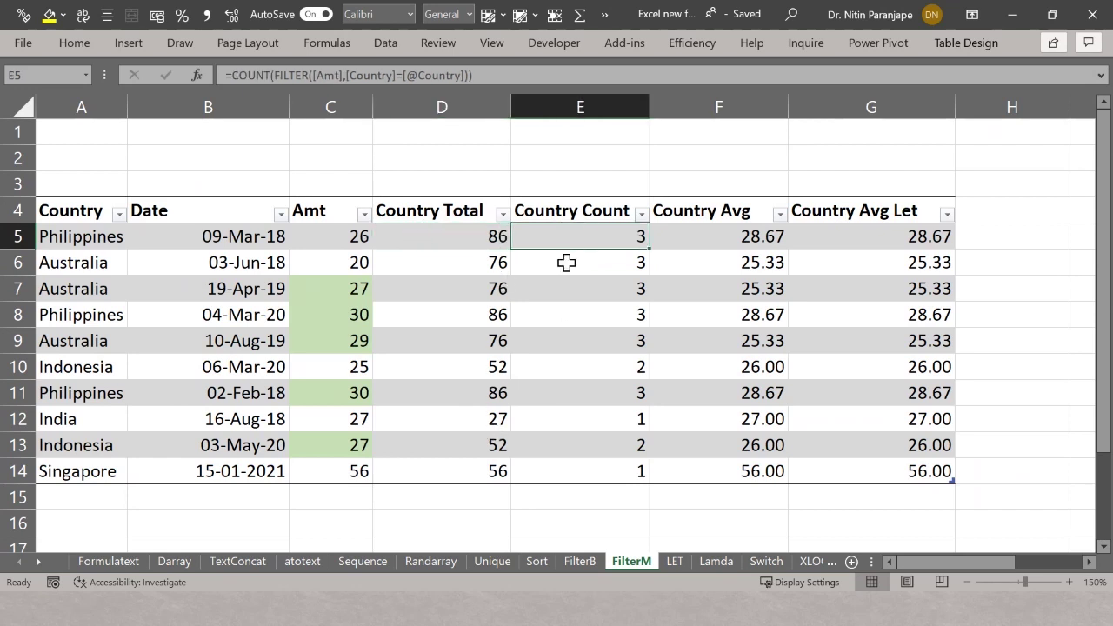
{"action": "key", "text": "F2"}
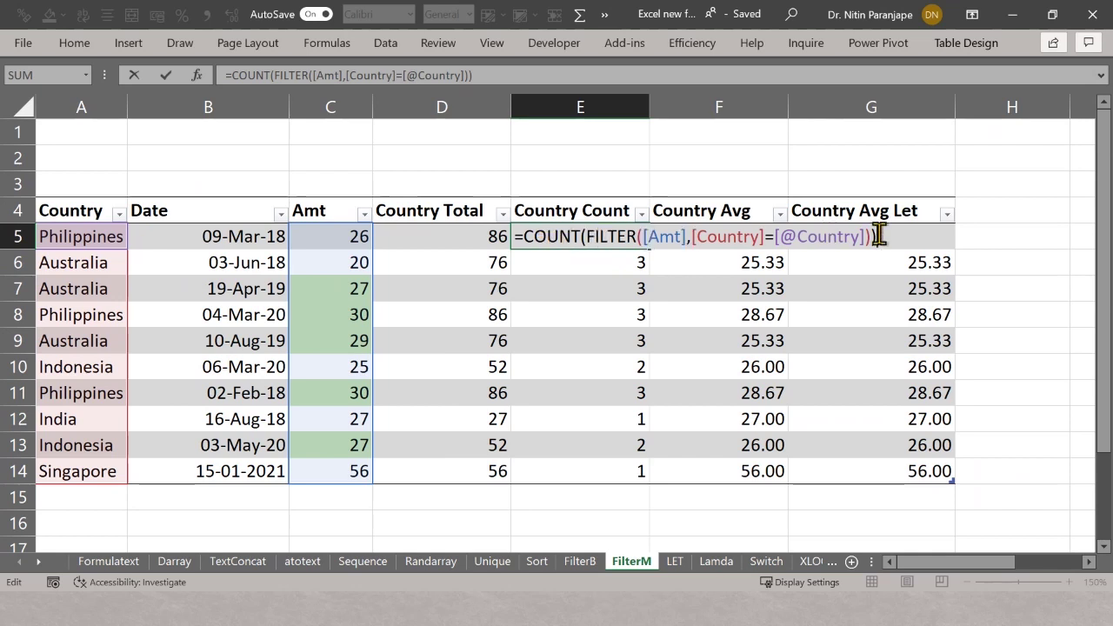
{"action": "key", "text": "Escape"}
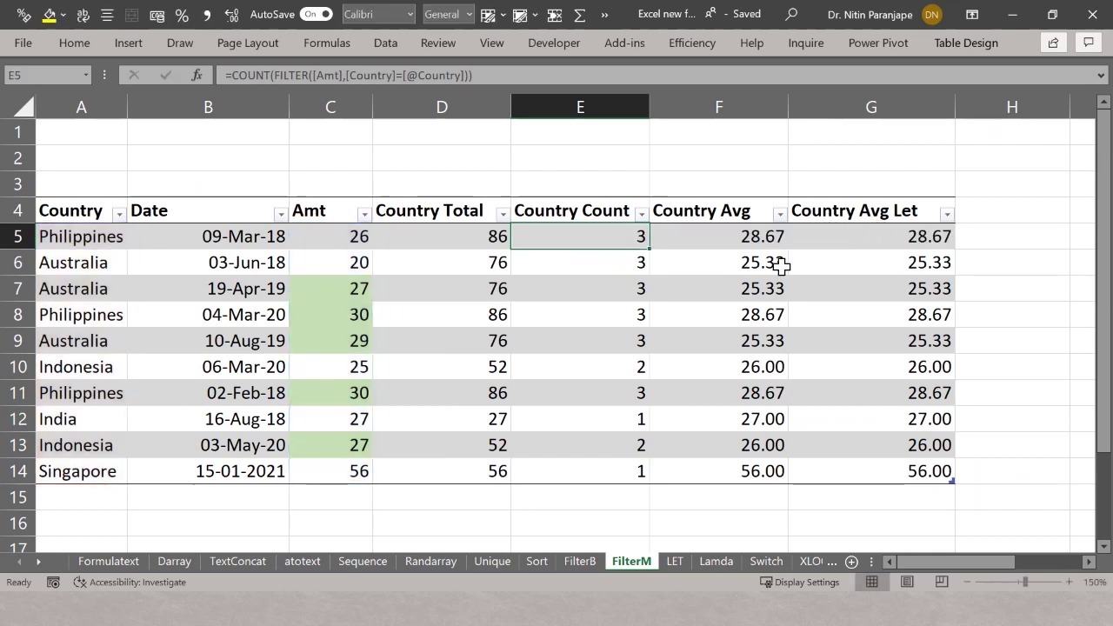
Step: Examine the Country Avg formula in F5, highlighting the FILTER expression repeated inside COUNT, and keep the formula as it is
{"action": "left_click", "coordinate": [694, 243]}
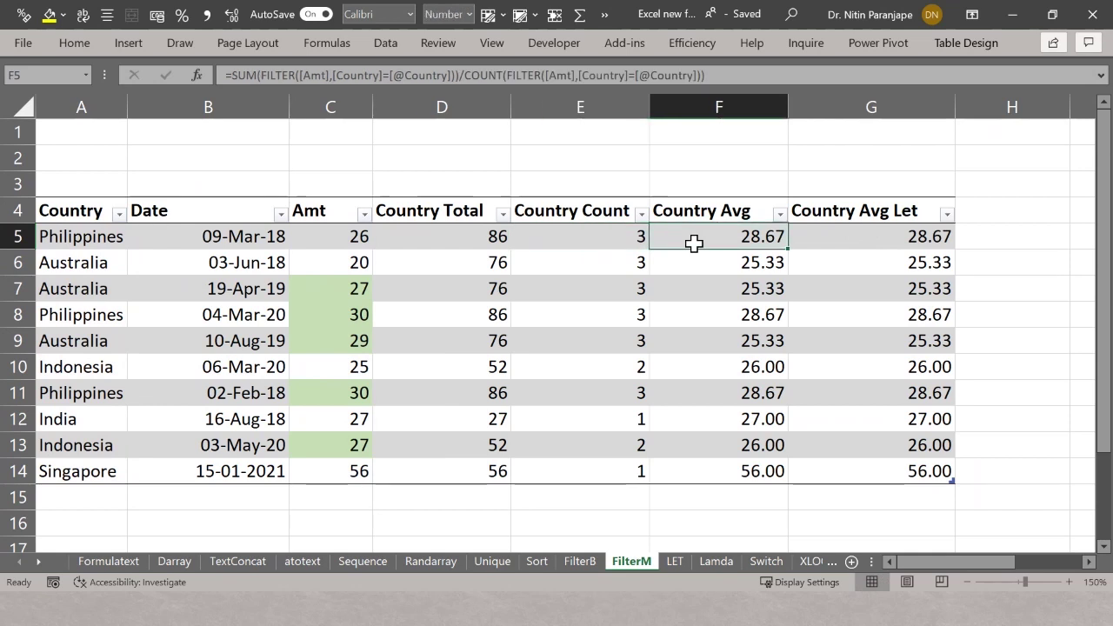
{"action": "double_click", "coordinate": [694, 243]}
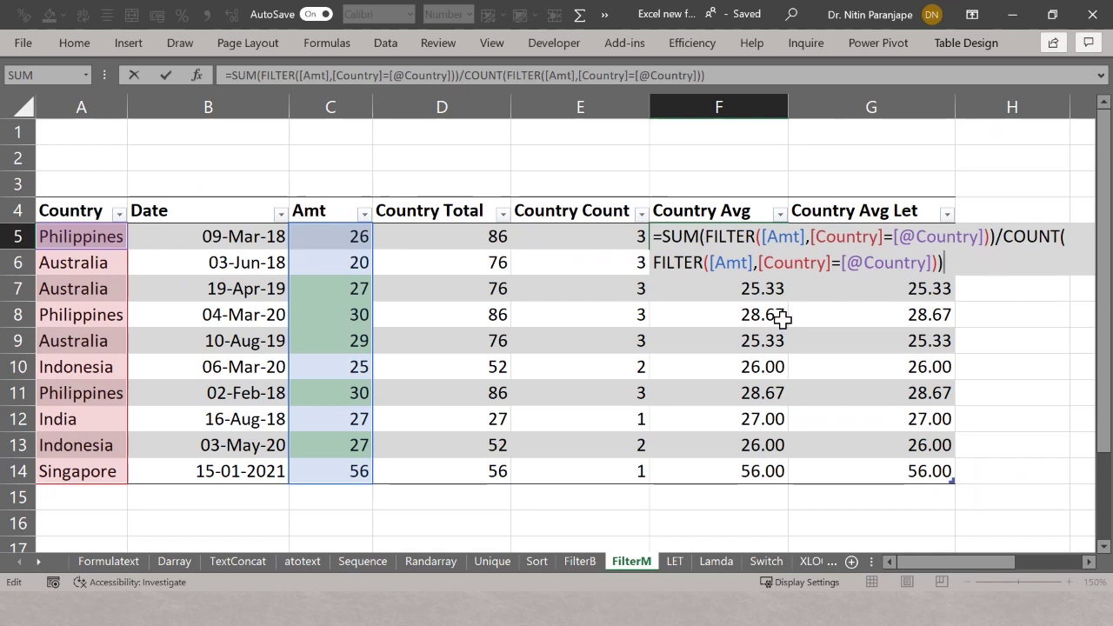
{"action": "key", "text": "ctrl+Return"}
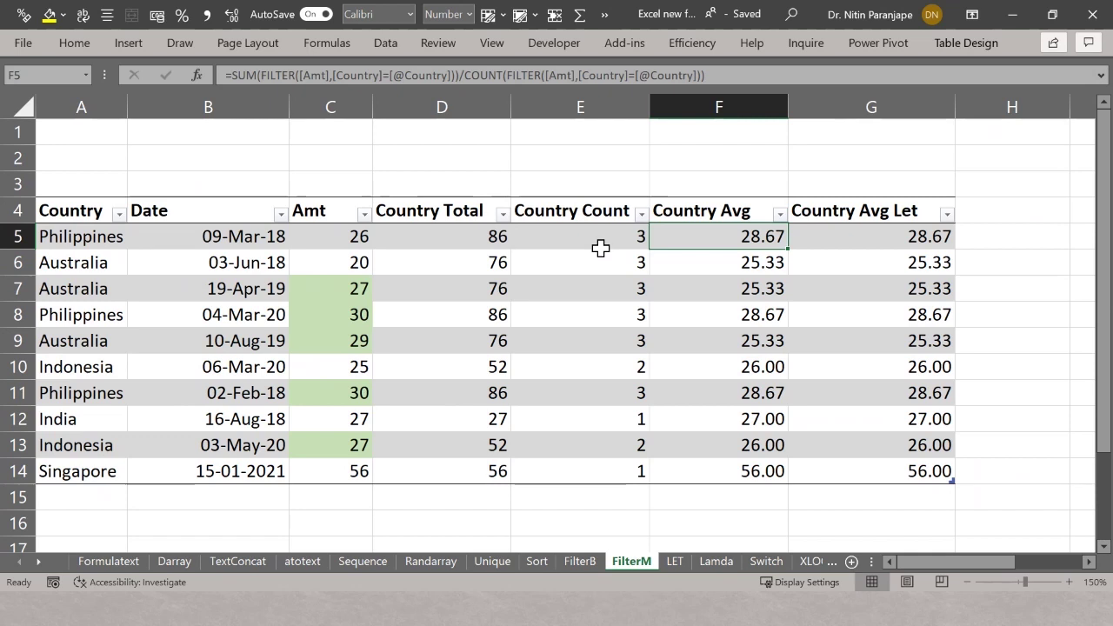
{"action": "double_click", "coordinate": [706, 233]}
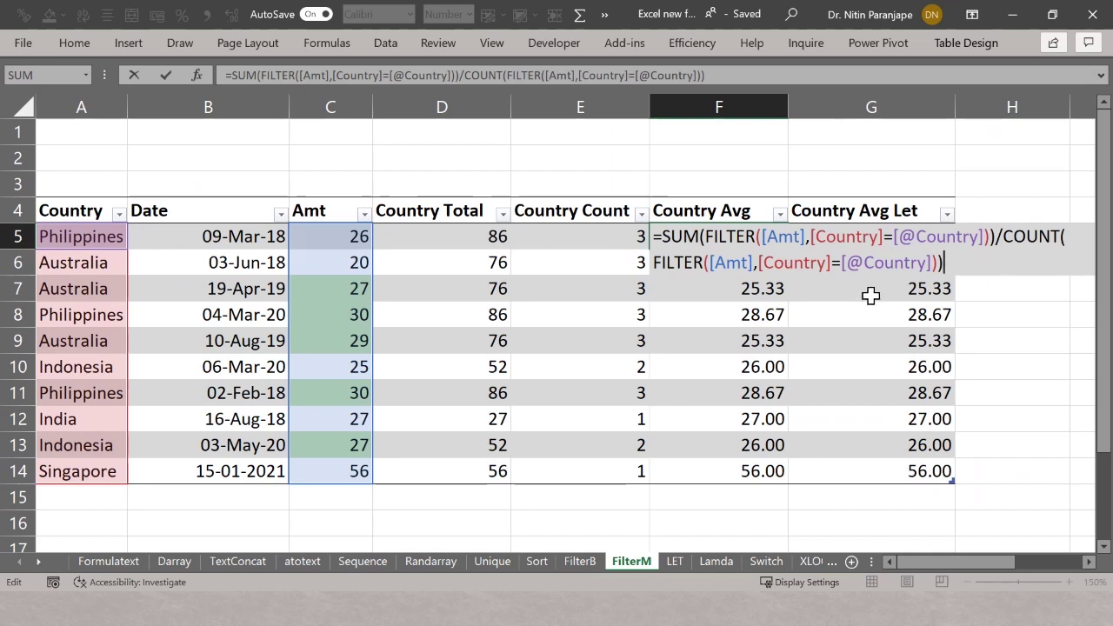
{"action": "left_click_drag", "start_coordinate": [936, 260], "coordinate": [641, 265]}
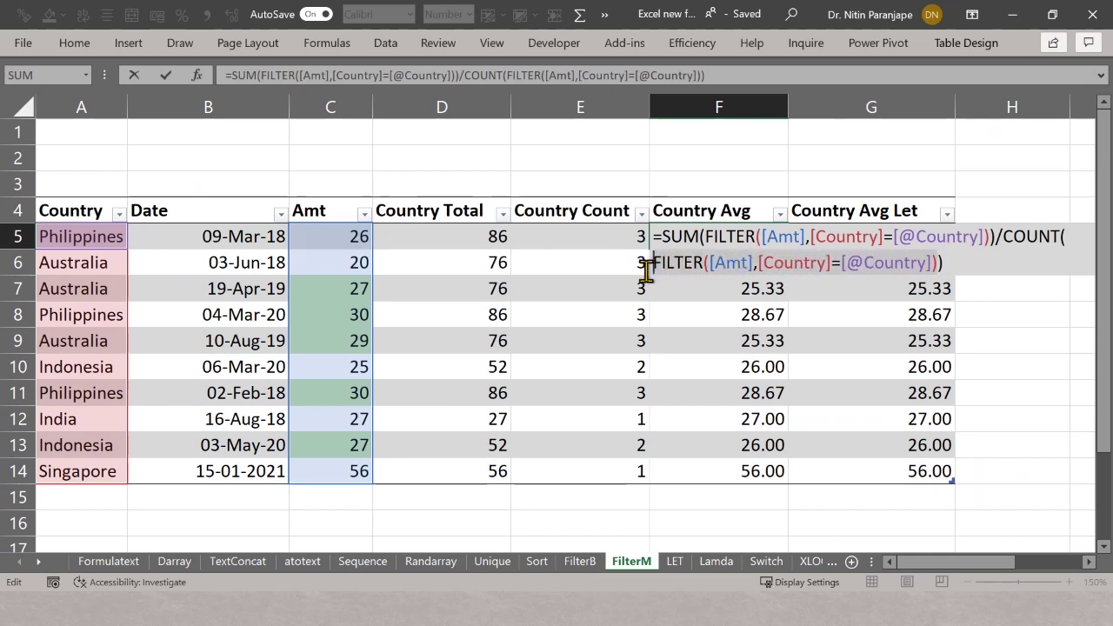
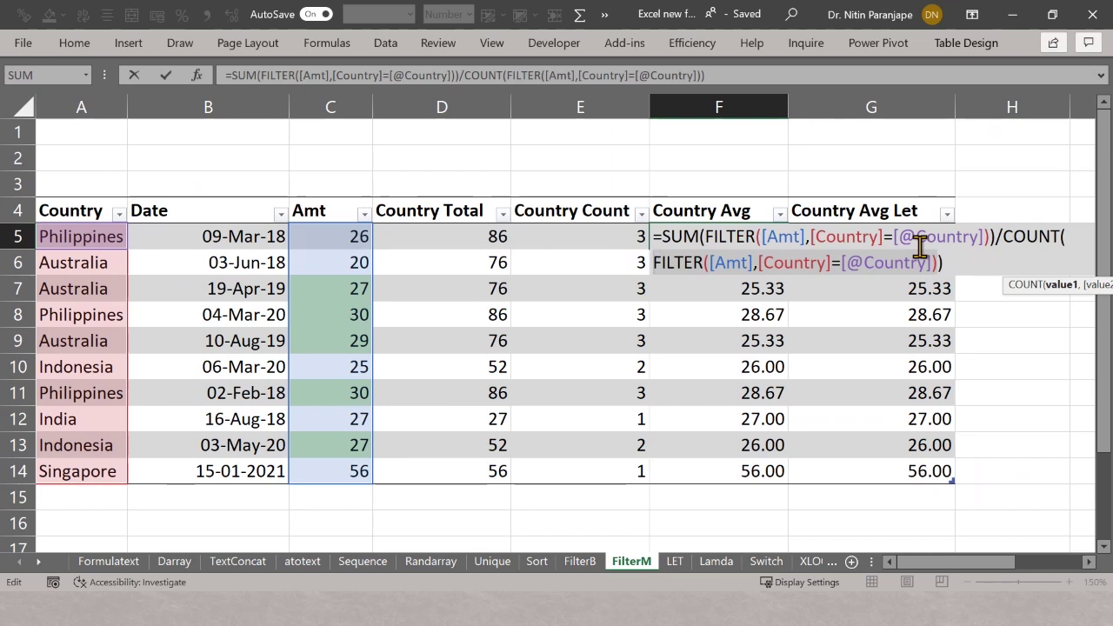
{"action": "key", "text": "ctrl+Return"}
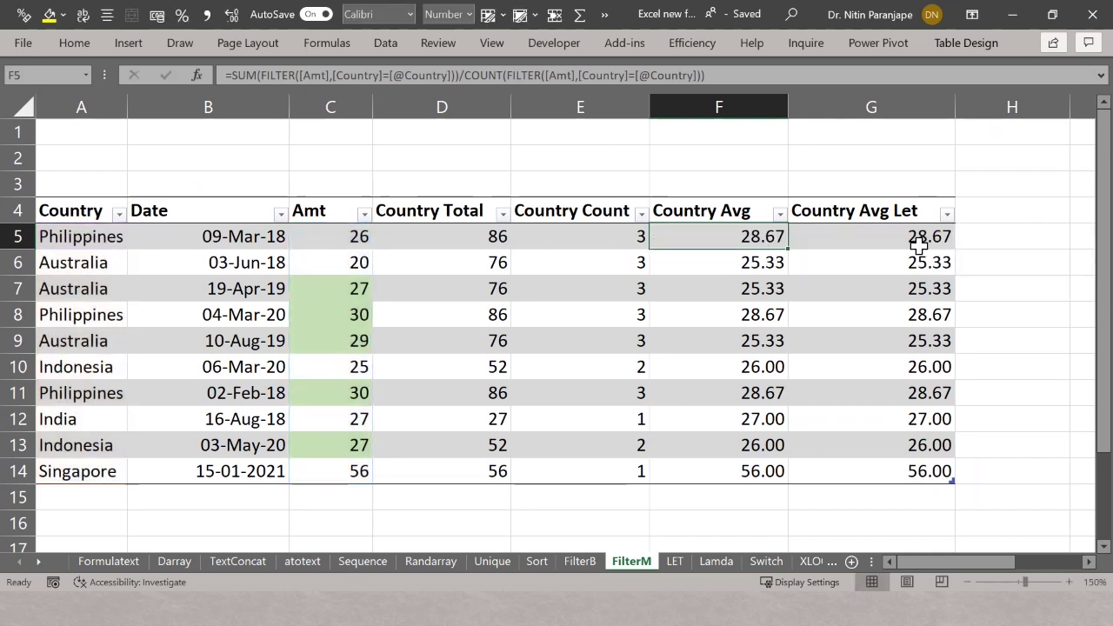
{"action": "left_click", "coordinate": [919, 246]}
{"action": "key", "text": "F2"}
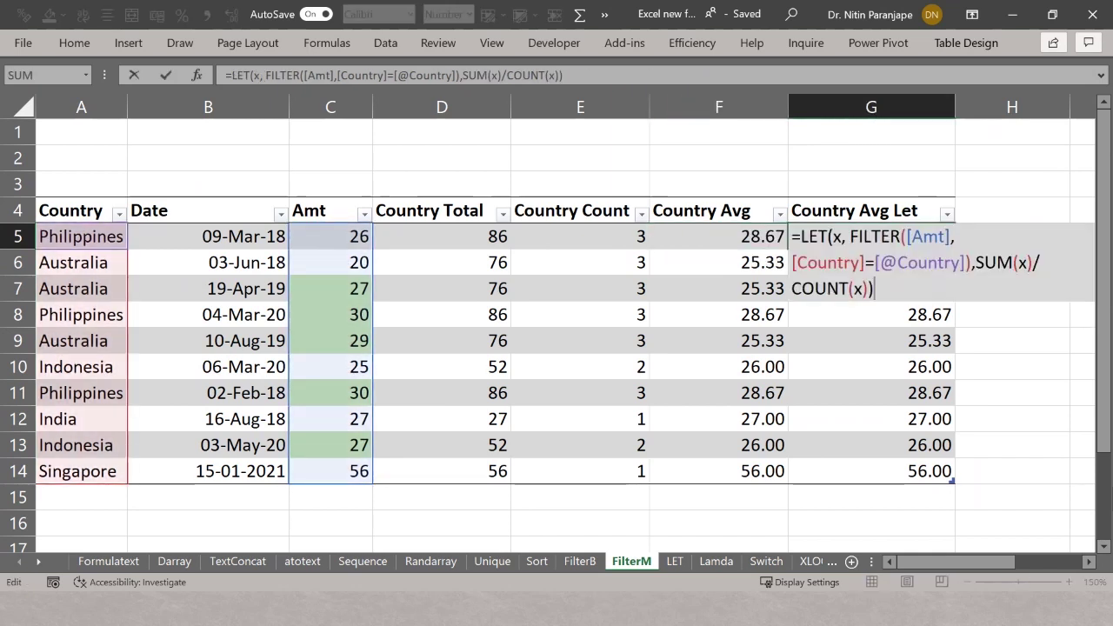
{"action": "key", "text": "ctrl+Return"}
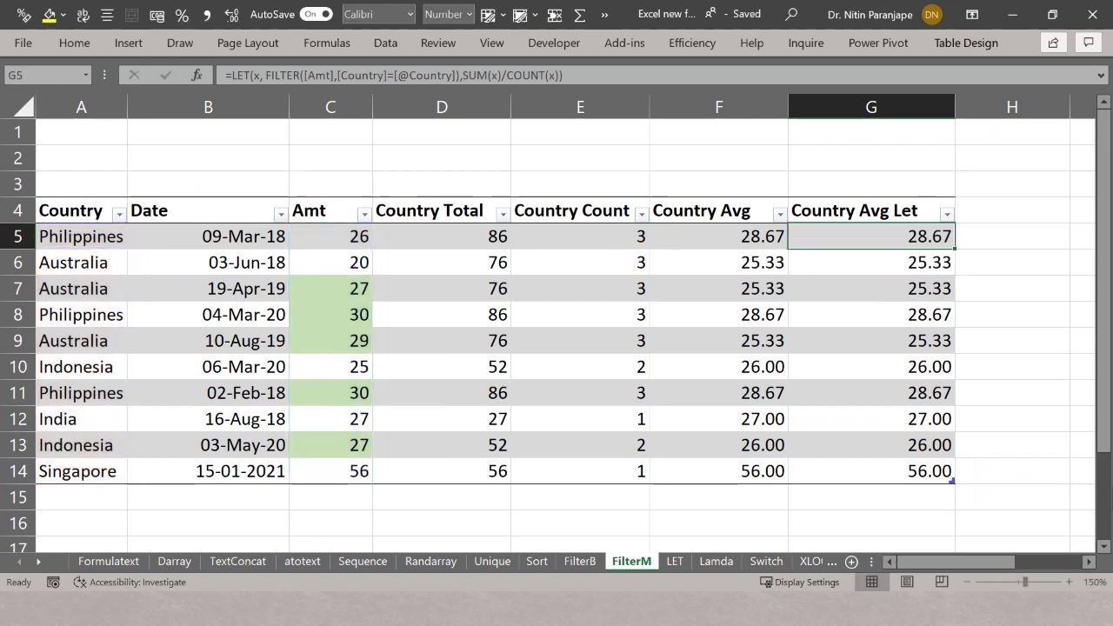
{"action": "key", "text": "Right"}
{"action": "key", "text": "Right"}
{"action": "key", "text": "Right"}
{"action": "key", "text": "Right"}
{"action": "key", "text": "Right"}
{"action": "key", "text": "Right"}
{"action": "key", "text": "Left"}
{"action": "key", "text": "Left"}
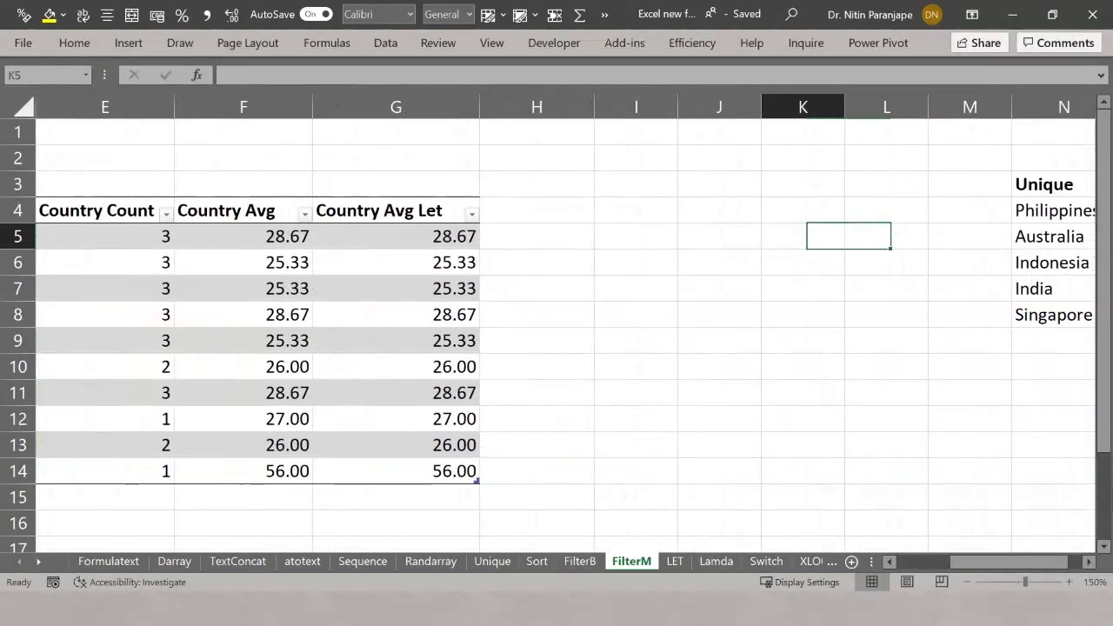
{"action": "key", "text": "Left"}
{"action": "key", "text": "Left"}
{"action": "key", "text": "Left"}
{"action": "key", "text": "Left"}
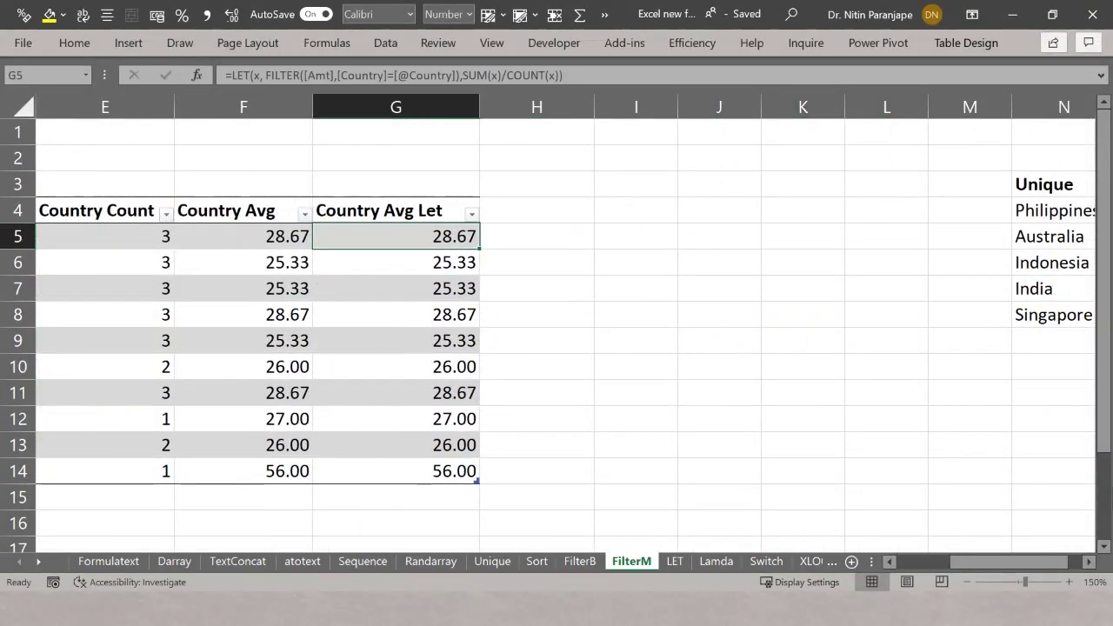
{"action": "key", "text": "F2"}
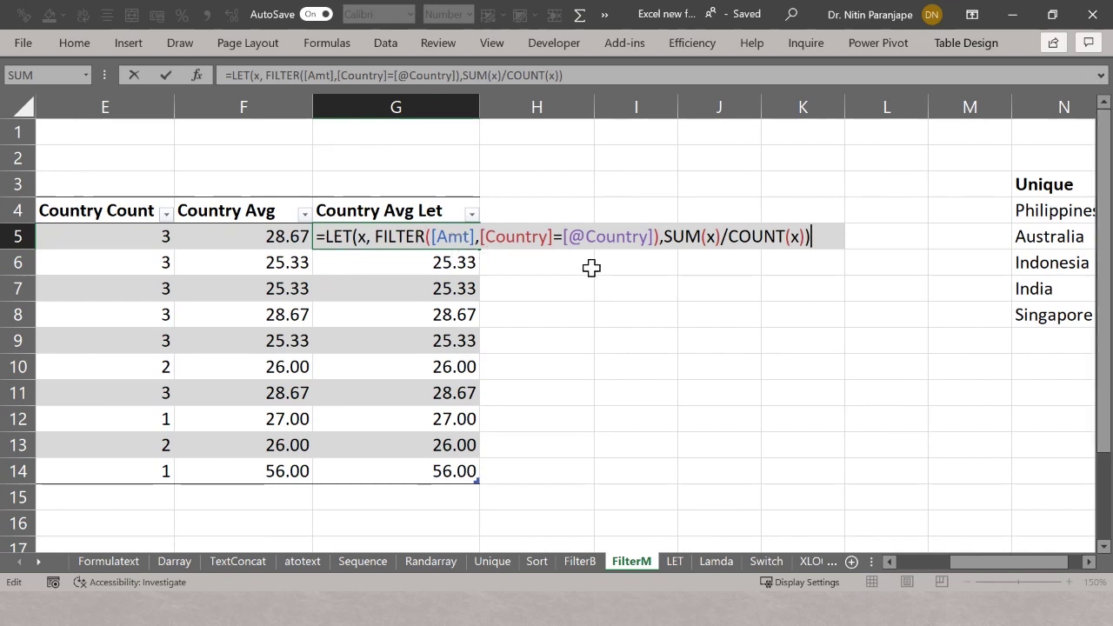
{"action": "key", "text": "Escape"}
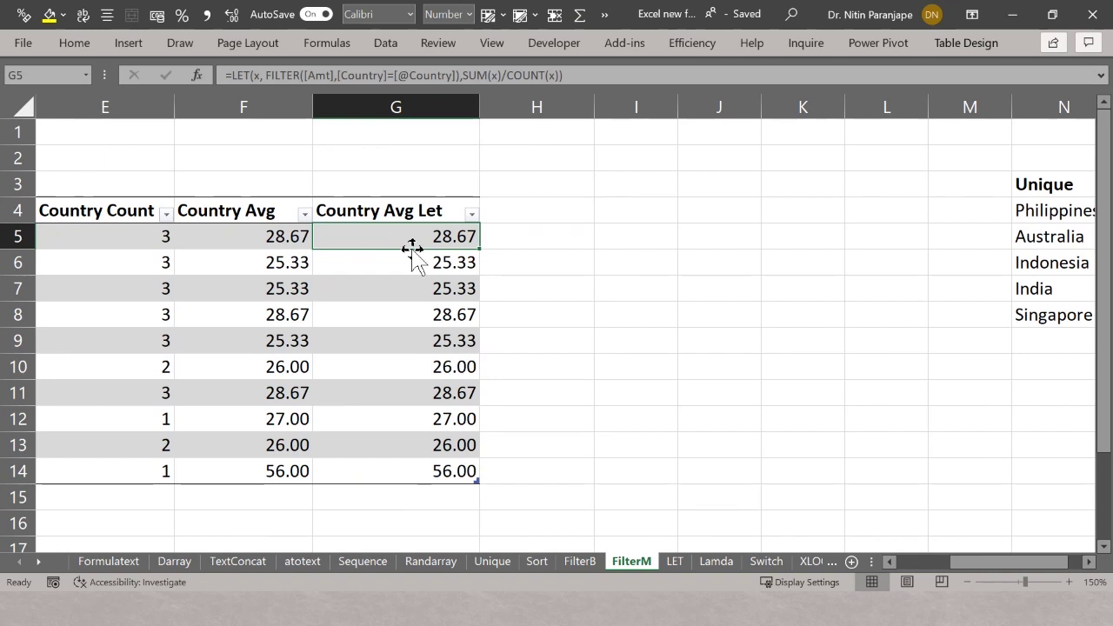
{"action": "key", "text": "F2"}
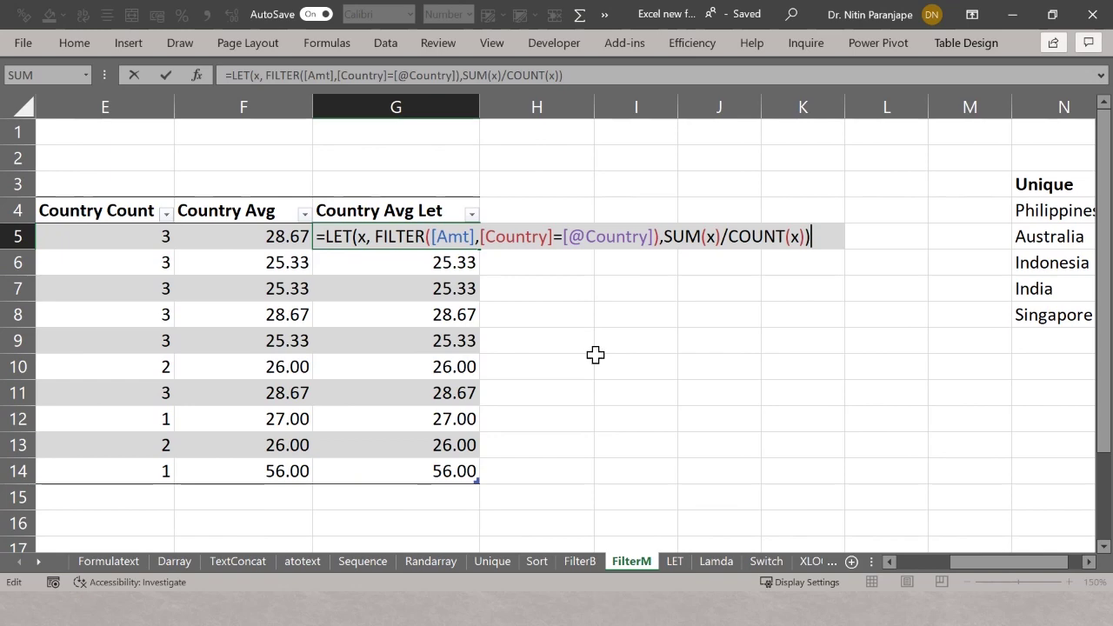
{"action": "key", "text": "Escape"}
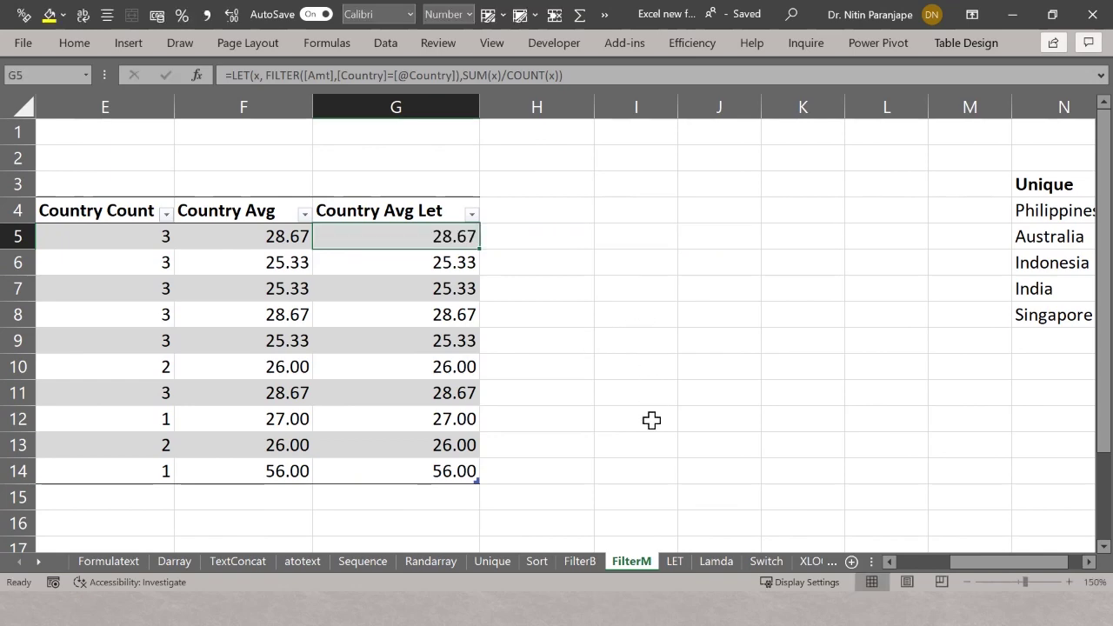
Step: Open the LET sheet and look over its city table and the Index Match section below it
{"action": "left_click", "coordinate": [676, 560]}
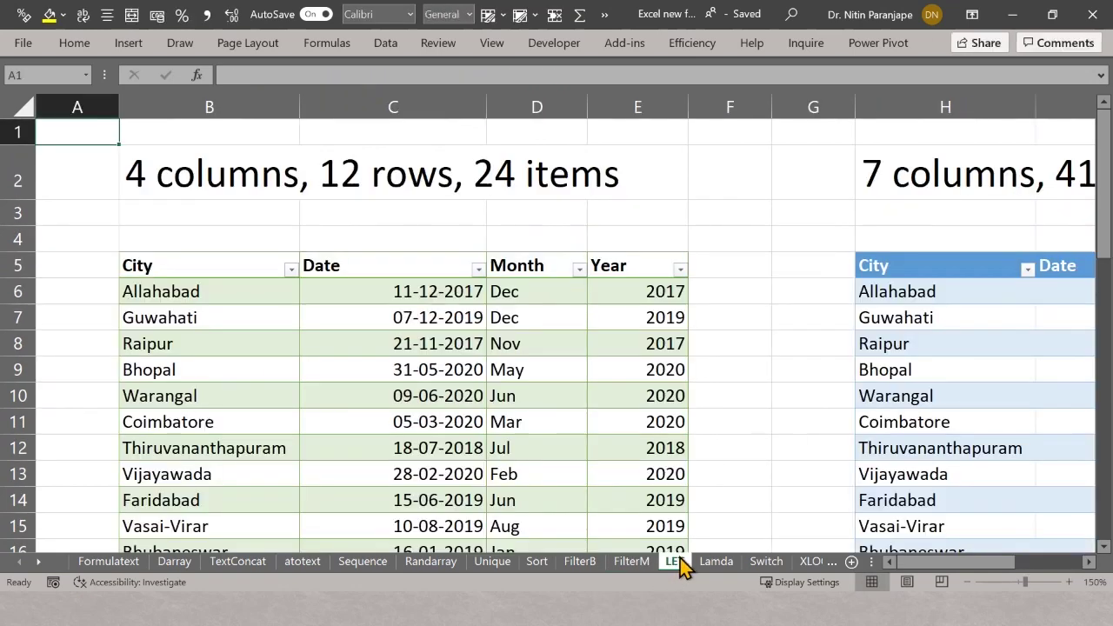
{"action": "left_click", "coordinate": [325, 231]}
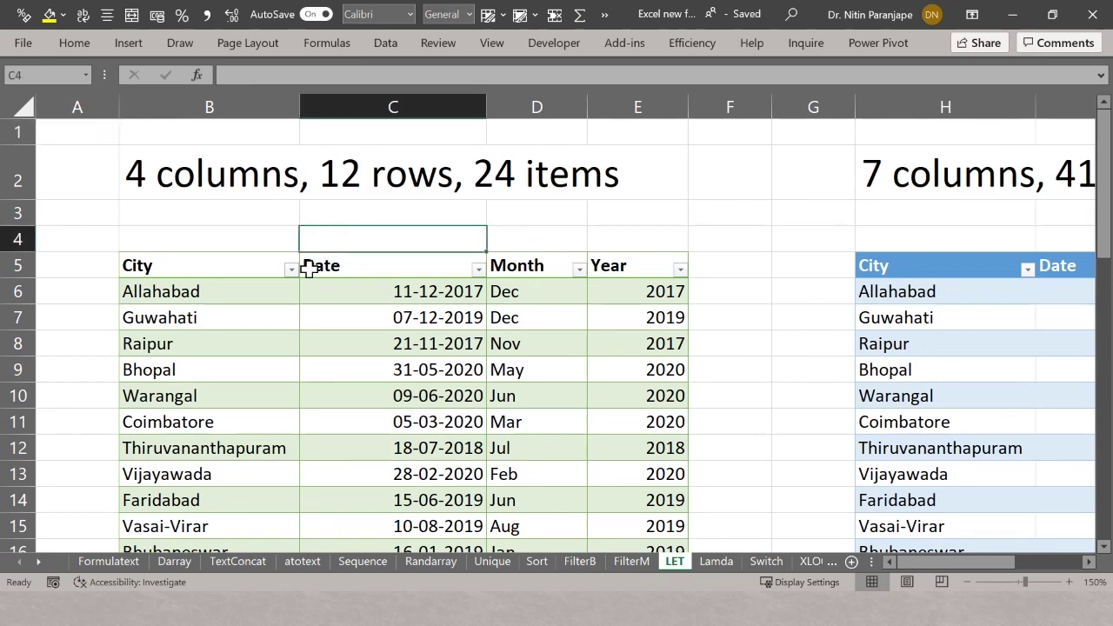
{"action": "scroll", "coordinate": [287, 375], "scroll_direction": "down", "scroll_amount": 4}
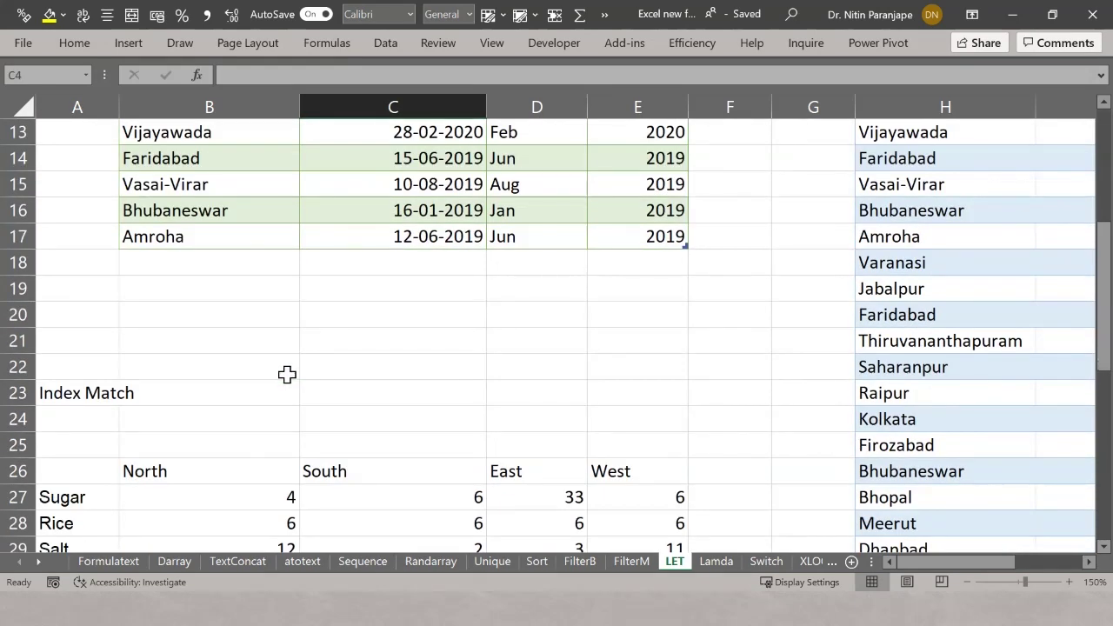
{"action": "scroll", "coordinate": [287, 375], "scroll_direction": "up", "scroll_amount": 4}
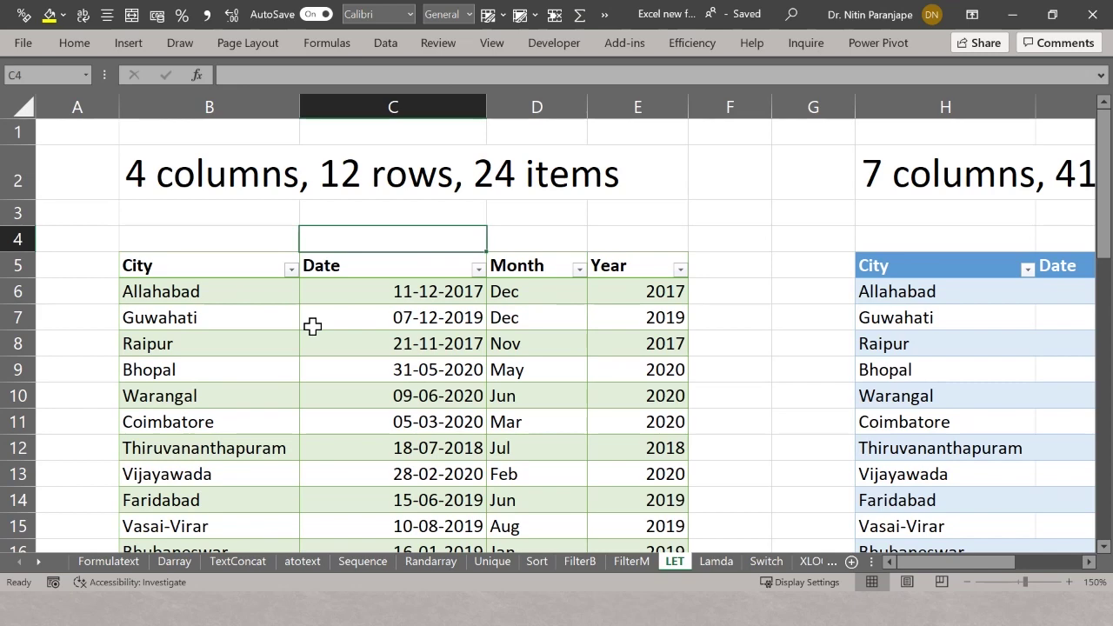
Step: Enter =LET(x,6,y,3,x+y) in the empty cell B47 of the LET sheet and select that cell again
{"action": "scroll", "coordinate": [313, 326], "scroll_direction": "down", "scroll_amount": 7}
{"action": "scroll", "coordinate": [313, 326], "scroll_direction": "down", "scroll_amount": 6}
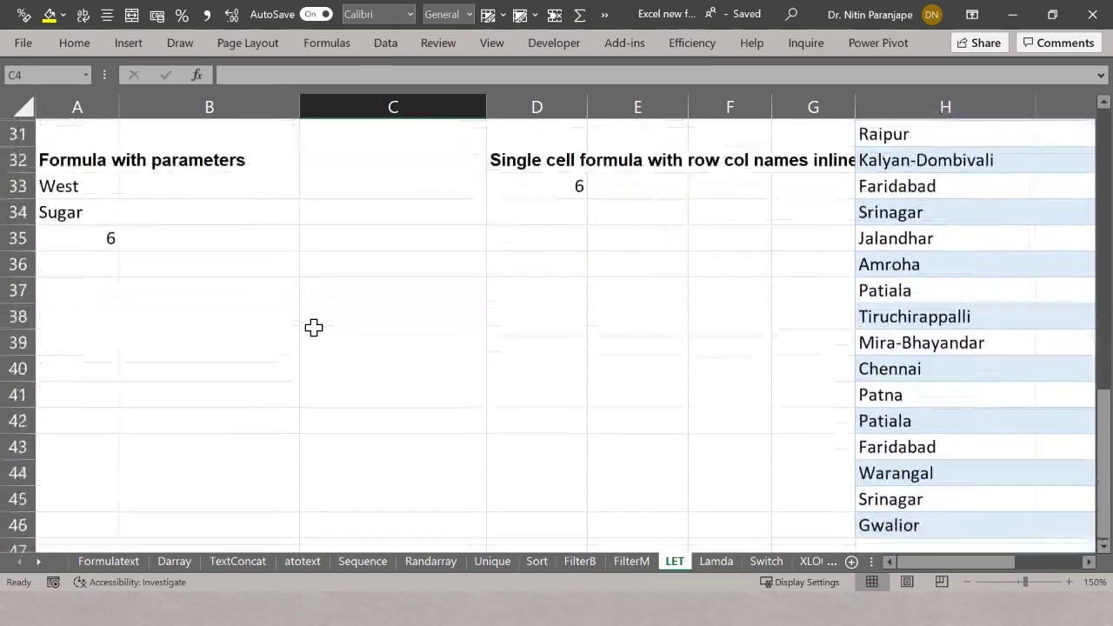
{"action": "left_click", "coordinate": [222, 305]}
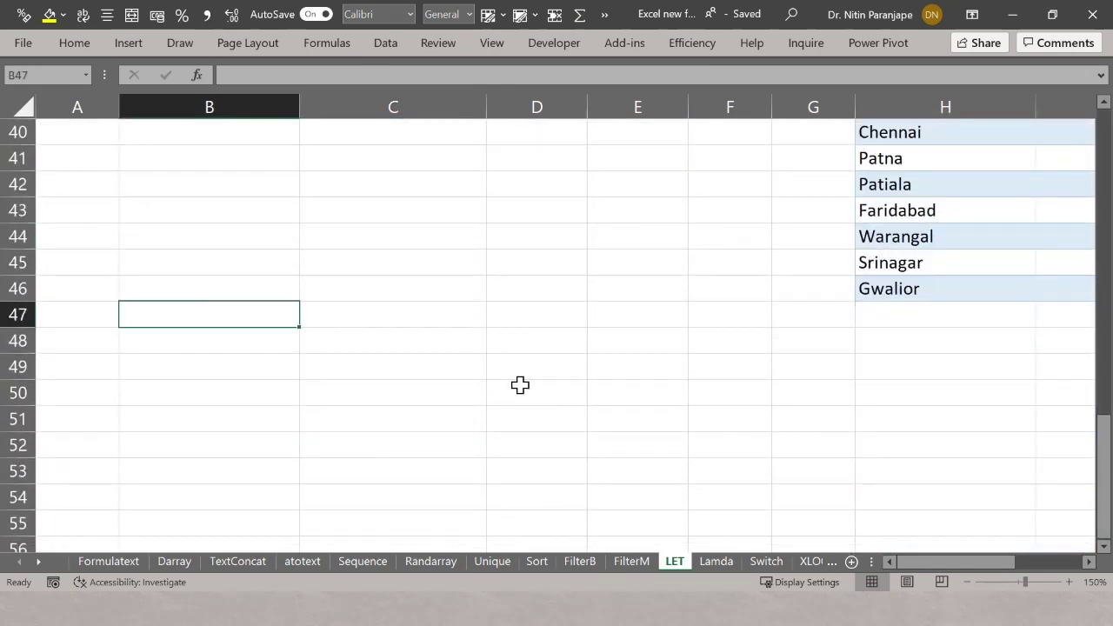
{"action": "type", "text": "=le"}
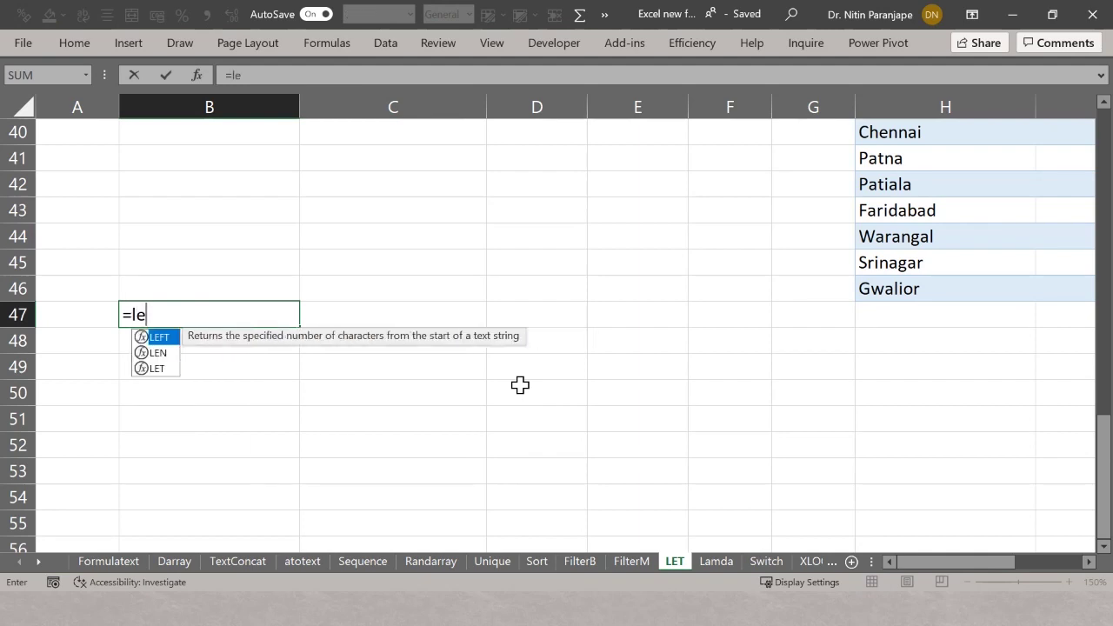
{"action": "type", "text": "t("}
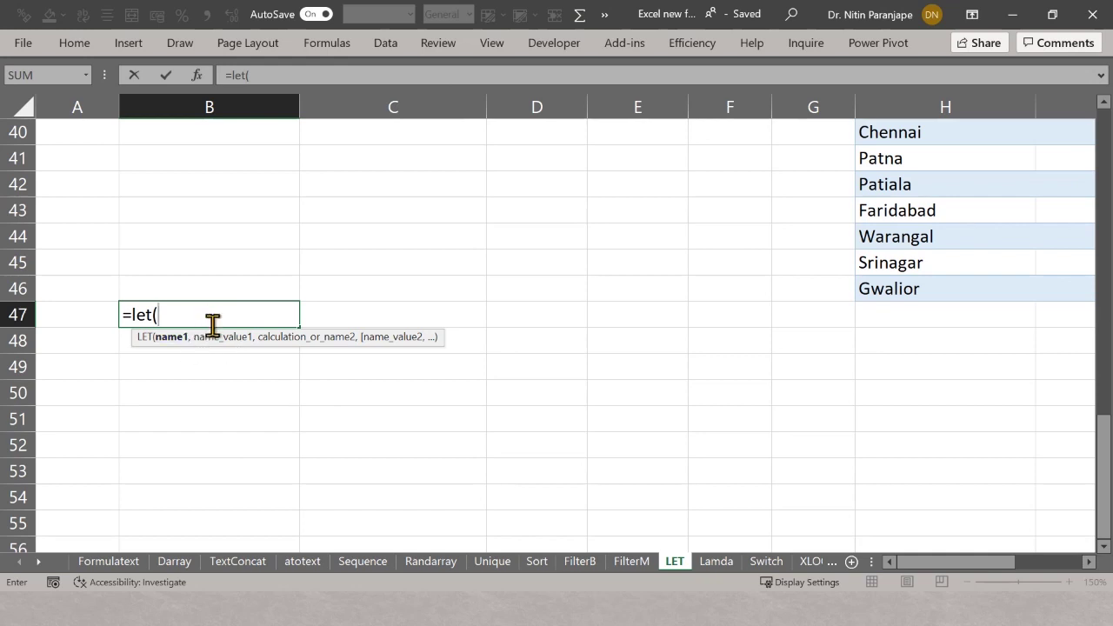
{"action": "type", "text": "x,"}
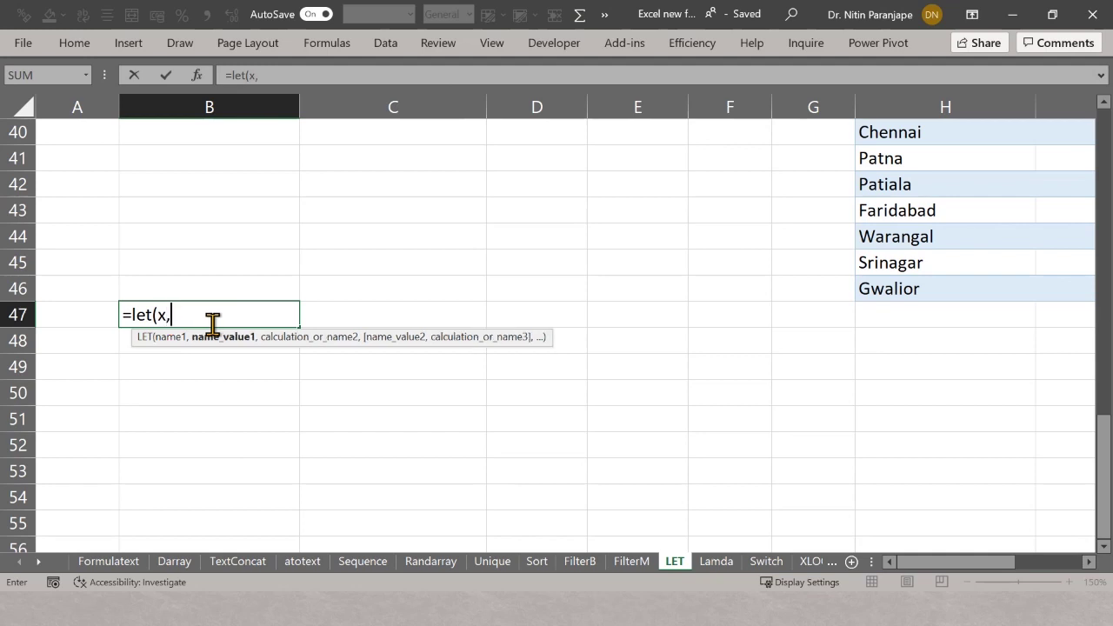
{"action": "type", "text": "6,"}
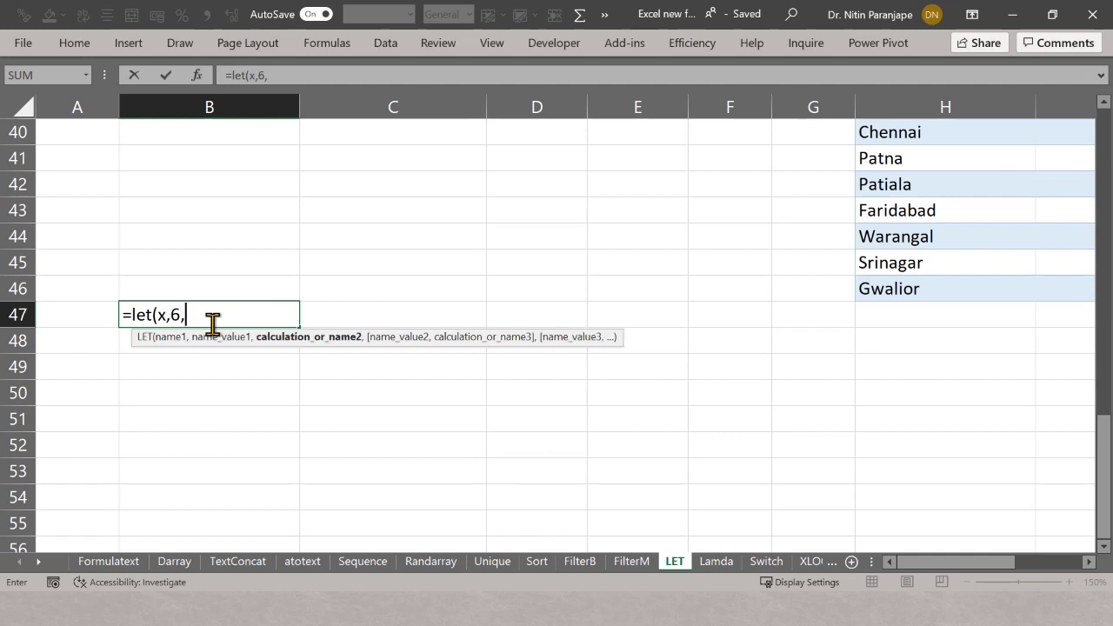
{"action": "type", "text": "y"}
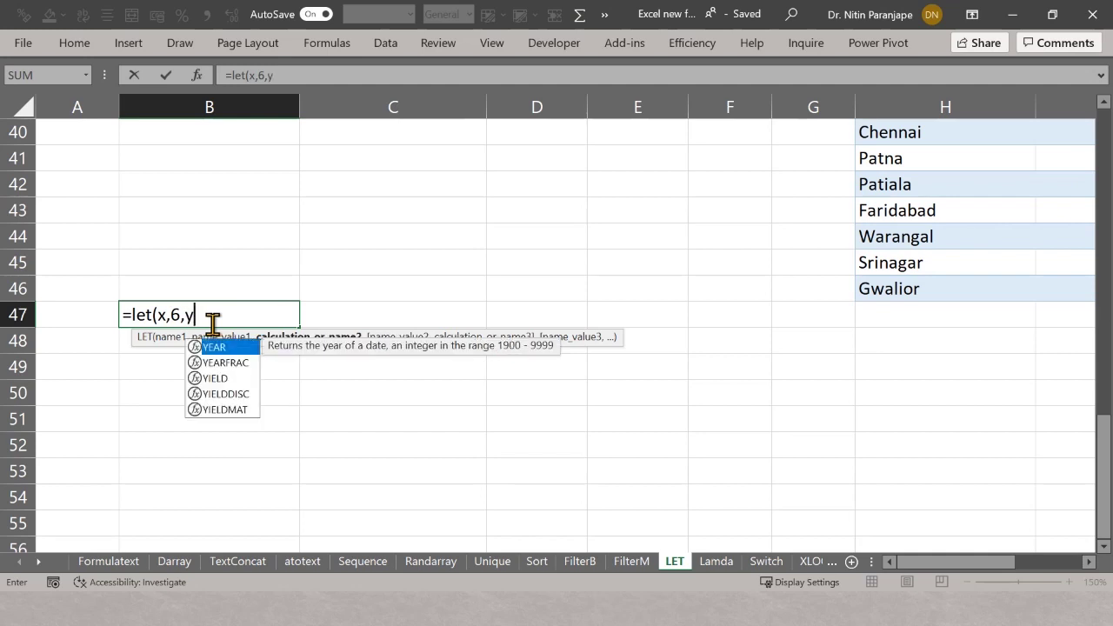
{"action": "type", "text": ",3"}
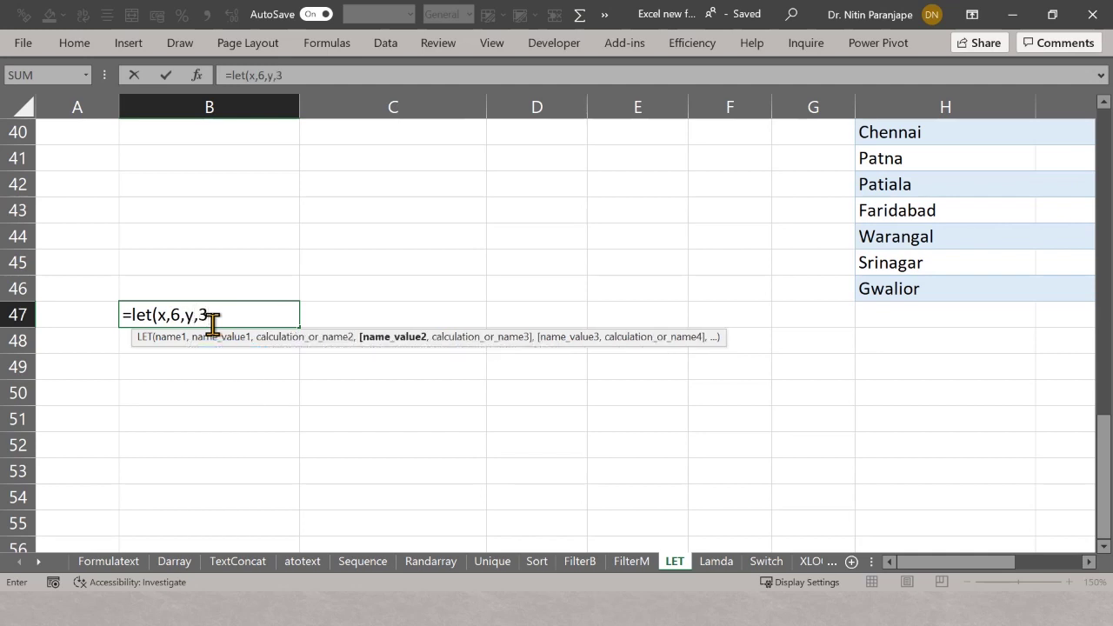
{"action": "type", "text": ","}
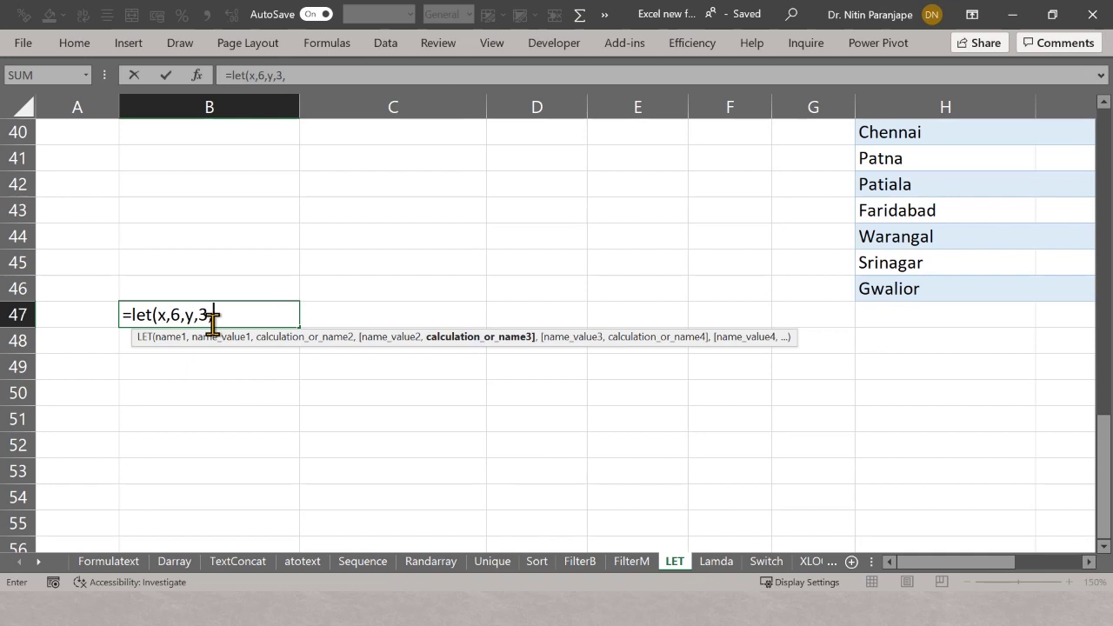
{"action": "type", "text": "x"}
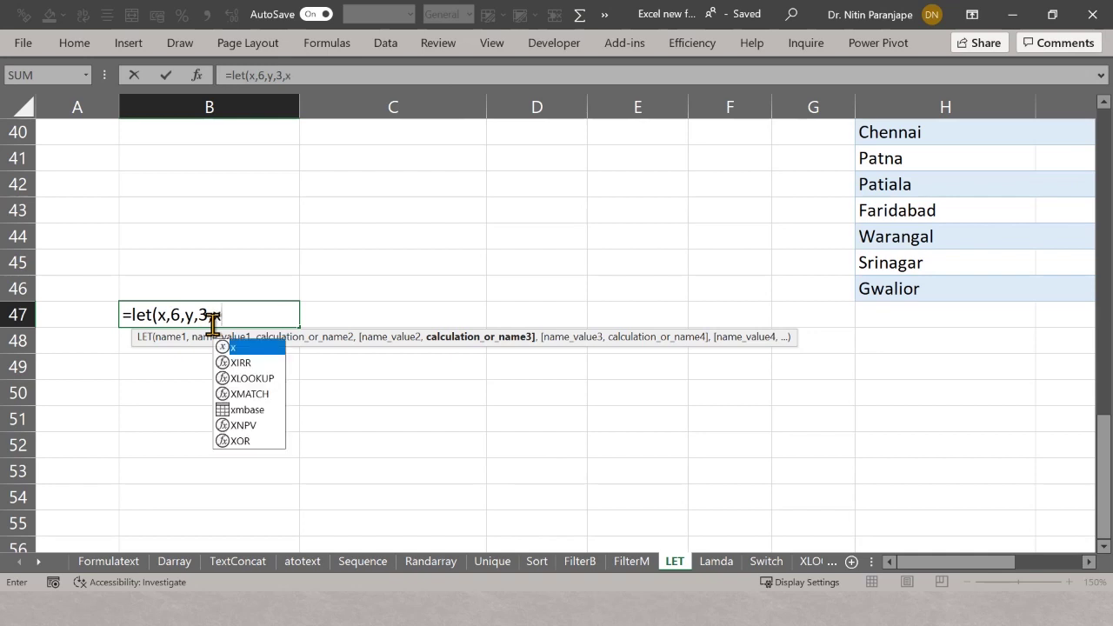
{"action": "type", "text": "+y"}
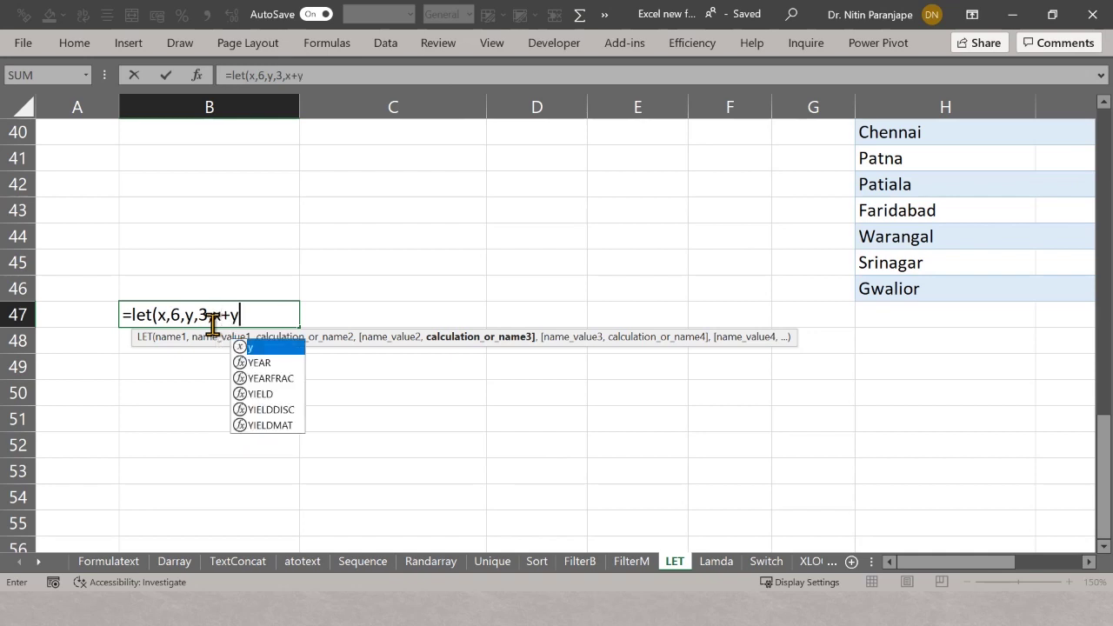
{"action": "type", "text": ")"}
{"action": "key", "text": "ctrl+Return"}
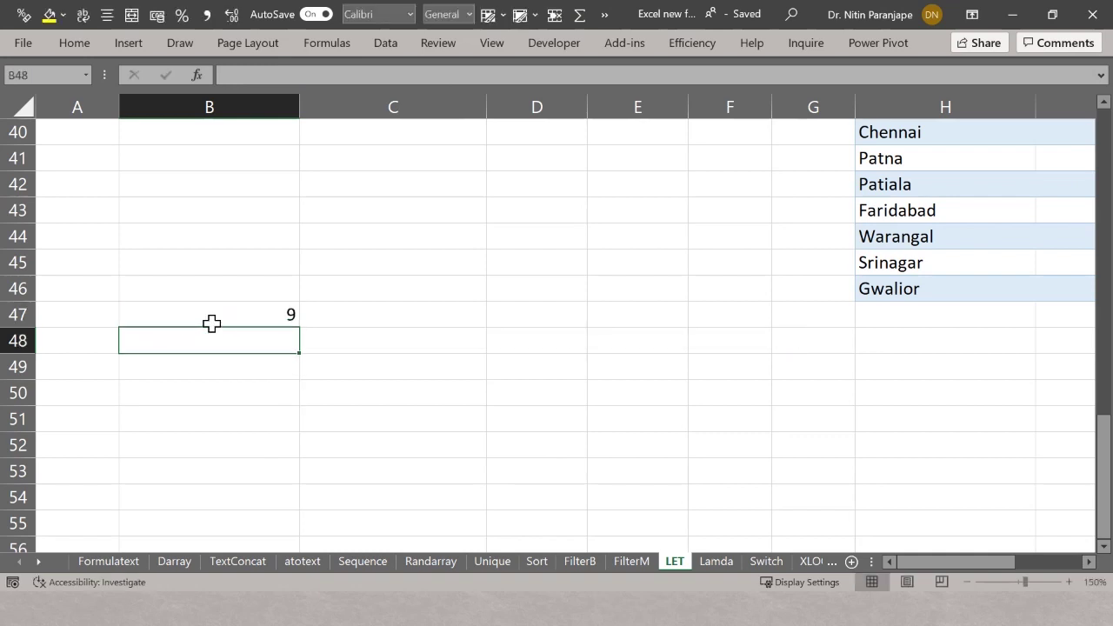
{"action": "left_click", "coordinate": [211, 324]}
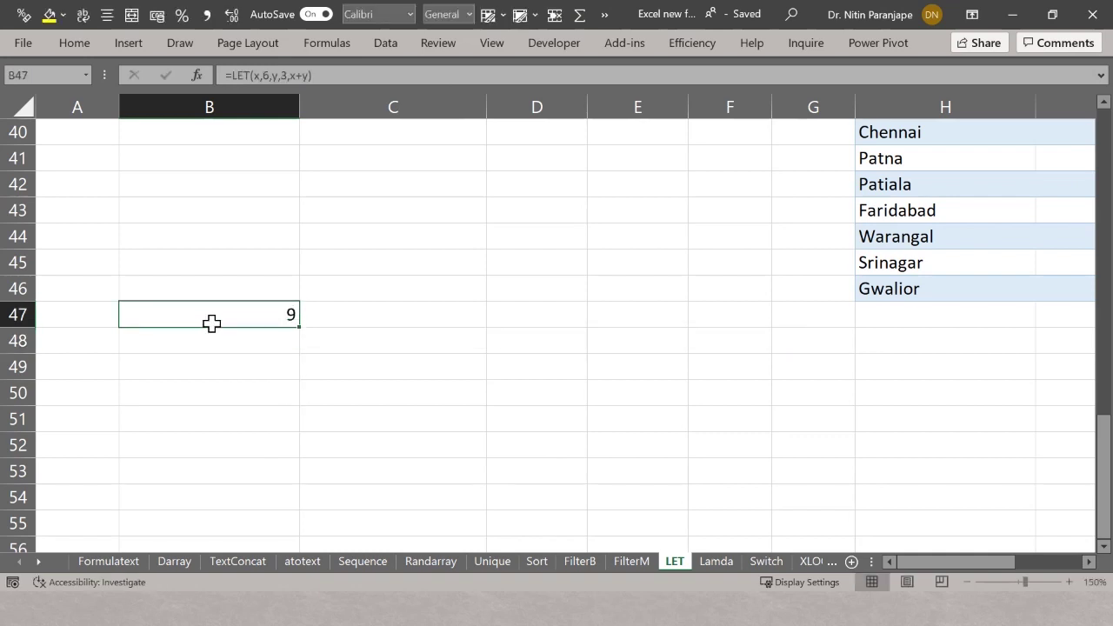
Step: Examine the LET formula in B47 and leave it unedited
{"action": "key", "text": "F2"}
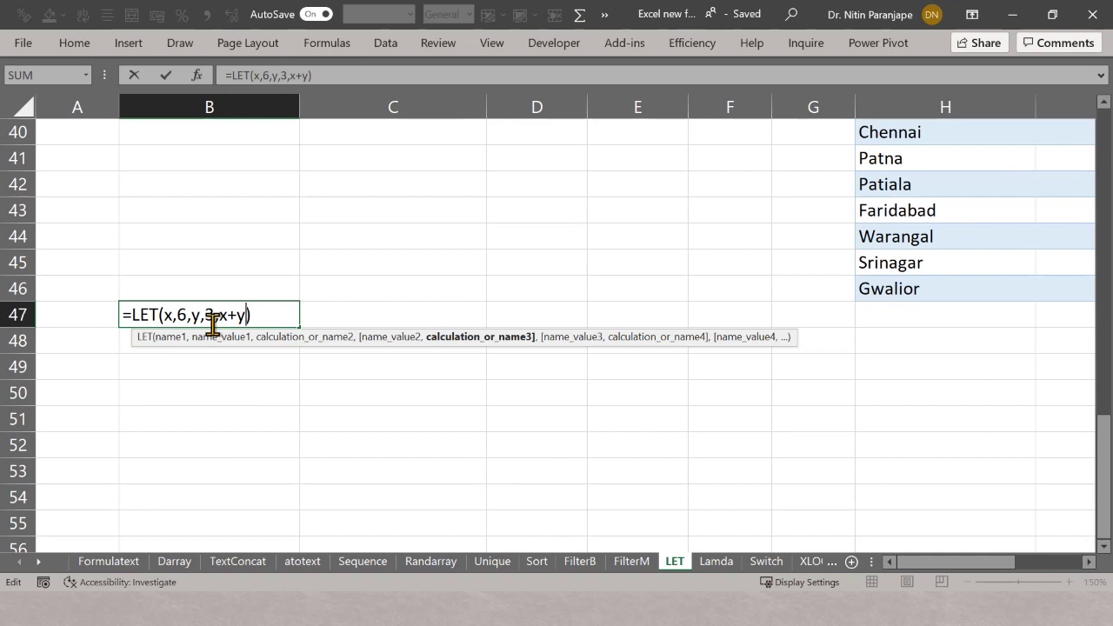
{"action": "key", "text": "Escape"}
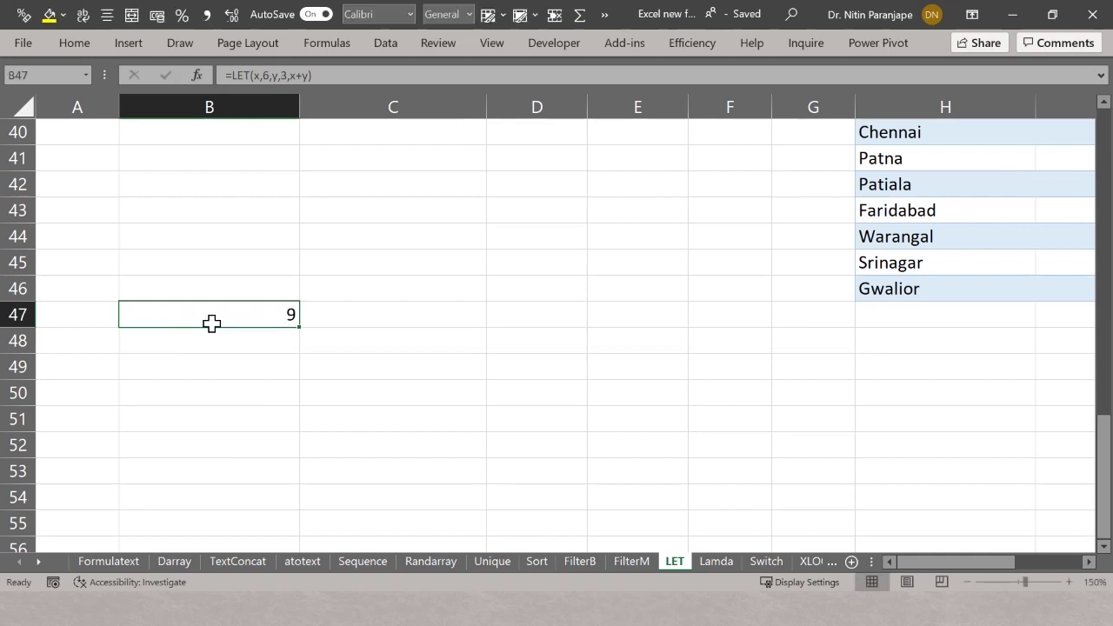
Step: Return to the green city table at the start of the sheet and look up its table name in the table properties
{"action": "key", "text": "ctrl+Home"}
{"action": "key", "text": "Down"}
{"action": "key", "text": "Down"}
{"action": "key", "text": "Down"}
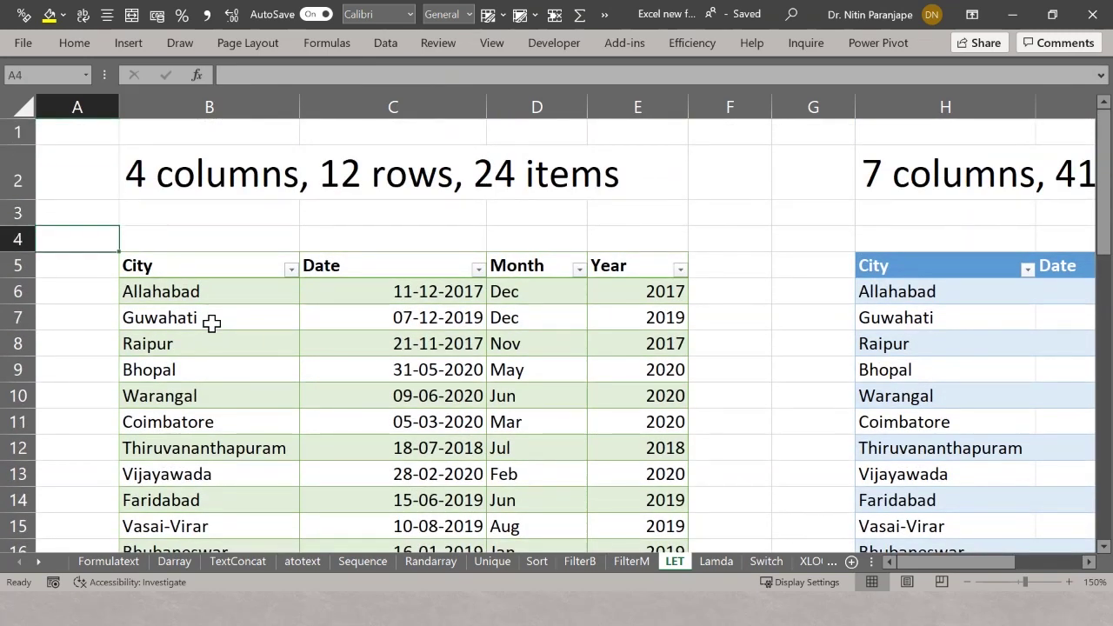
{"action": "key", "text": "Right"}
{"action": "key", "text": "Down"}
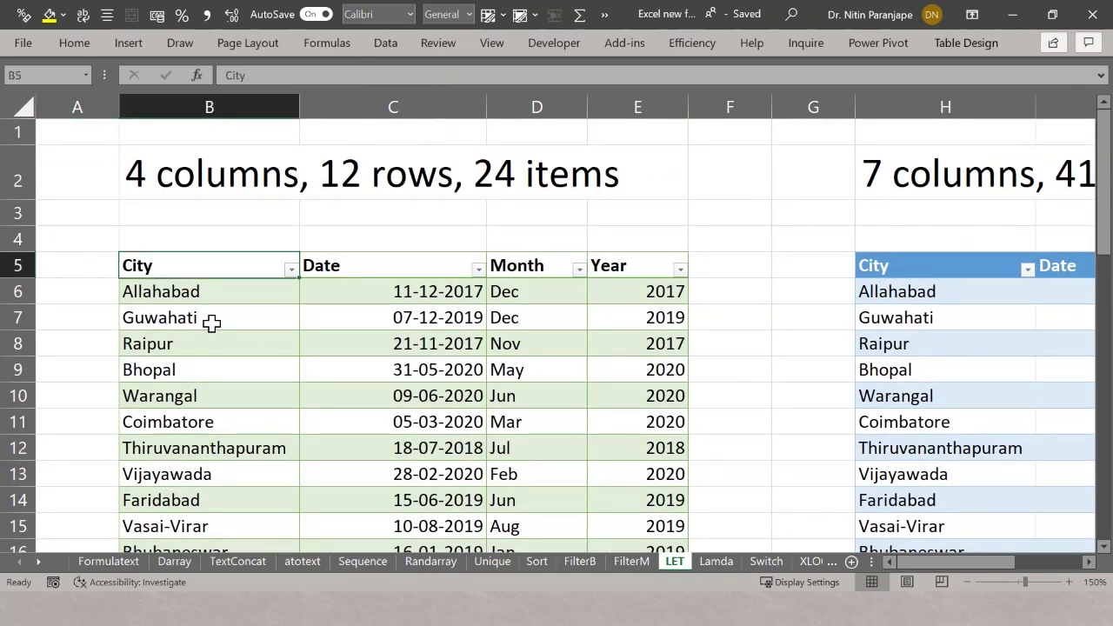
{"action": "key", "text": "Up"}
{"action": "key", "text": "Up"}
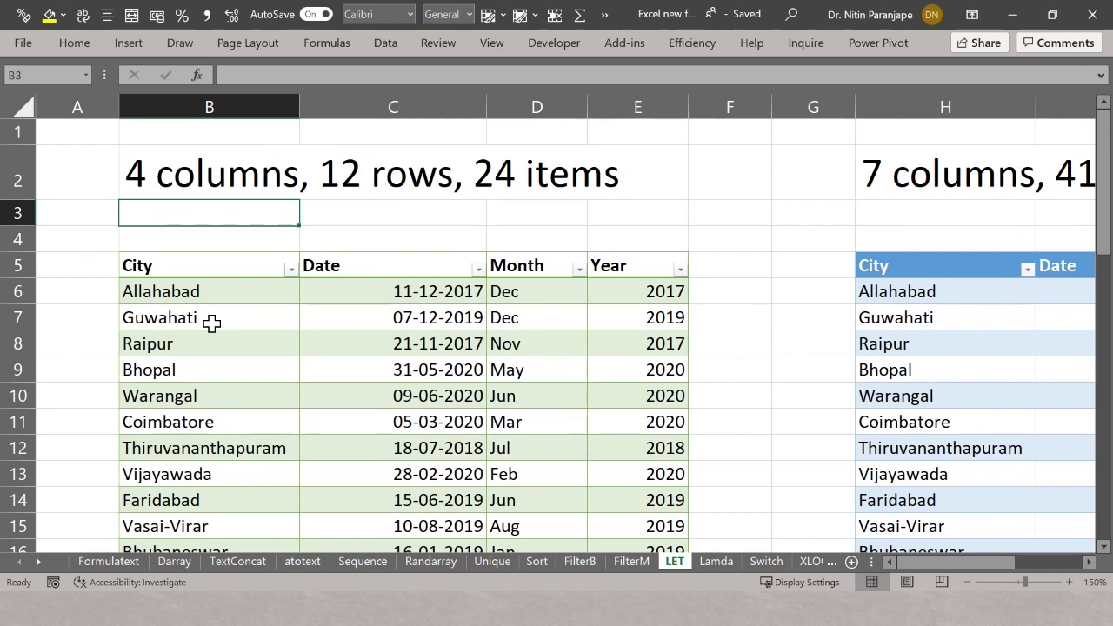
{"action": "type", "text": "="}
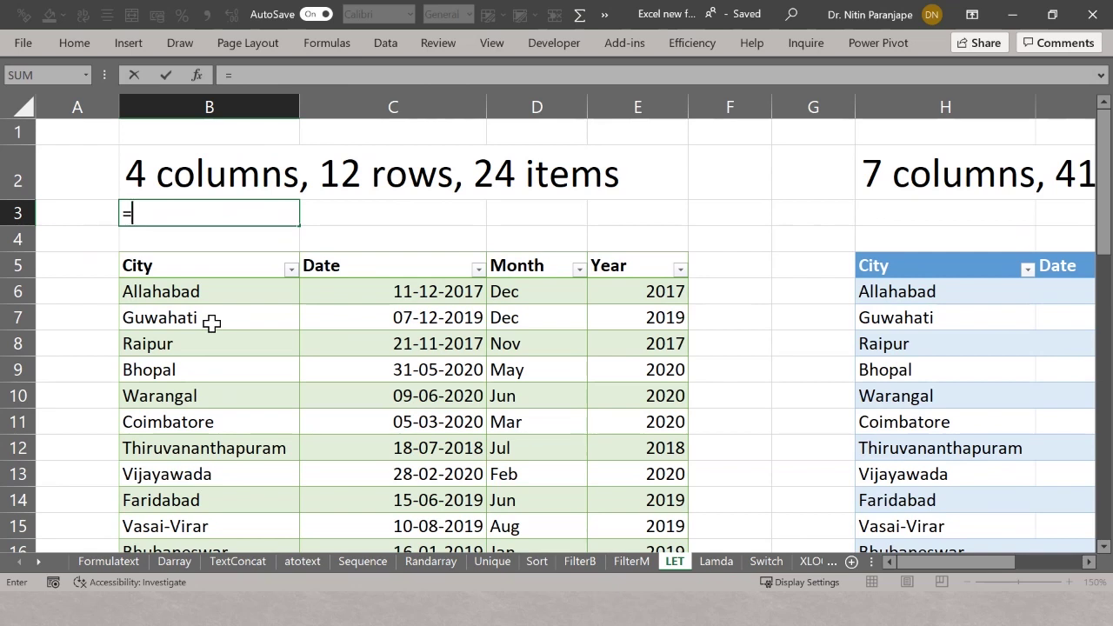
{"action": "key", "text": "Escape"}
{"action": "left_click", "coordinate": [250, 443]}
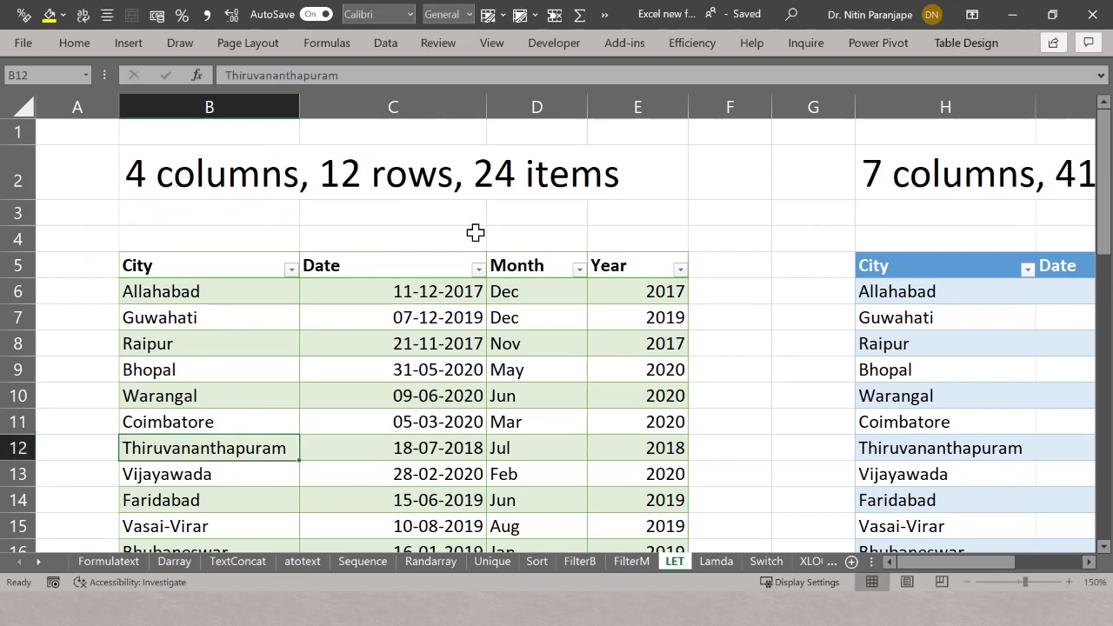
{"action": "left_click", "coordinate": [960, 45]}
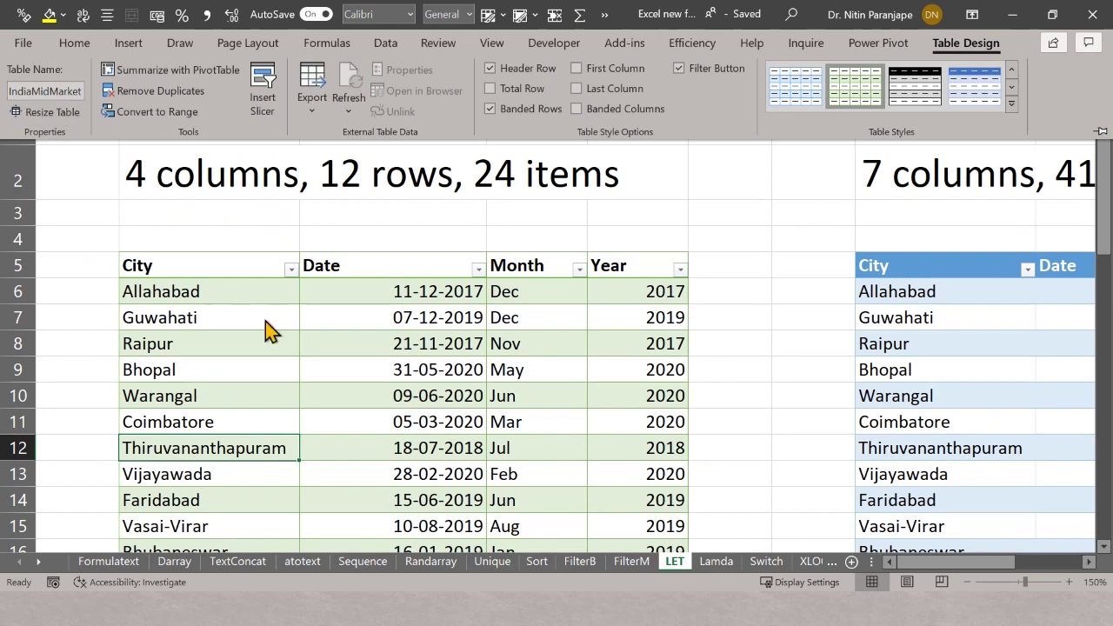
{"action": "left_click", "coordinate": [295, 439]}
{"action": "left_click", "coordinate": [214, 287]}
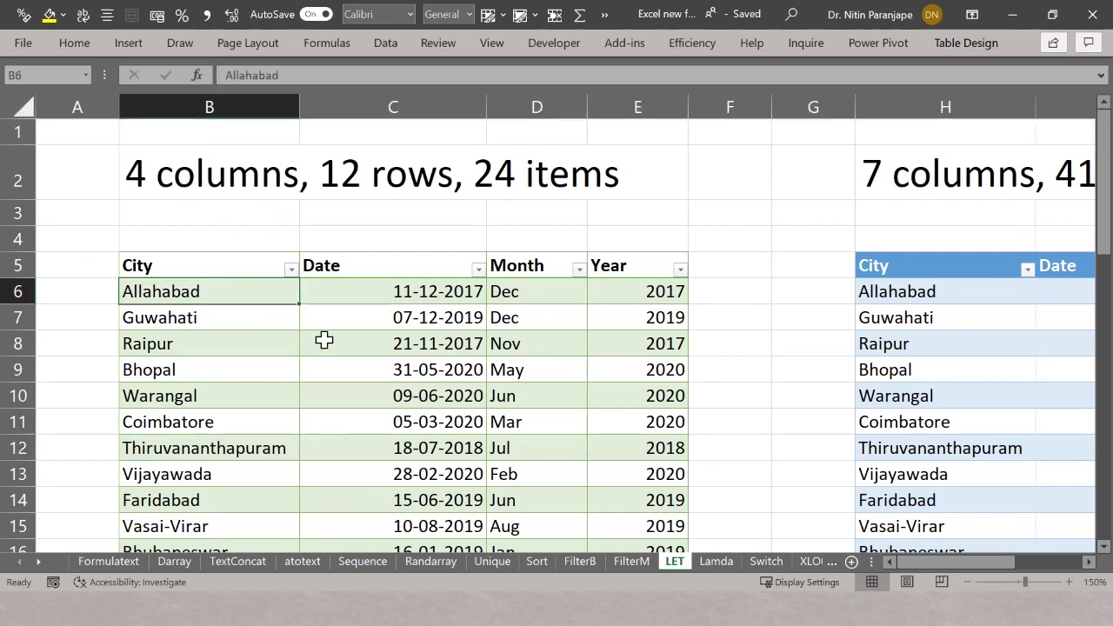
Step: Try out =COLUMNS(IndiaMidMarket) in the empty cell B3 above the green city table, and clear the cell again
{"action": "key", "text": "Up"}
{"action": "key", "text": "Up"}
{"action": "key", "text": "Up"}
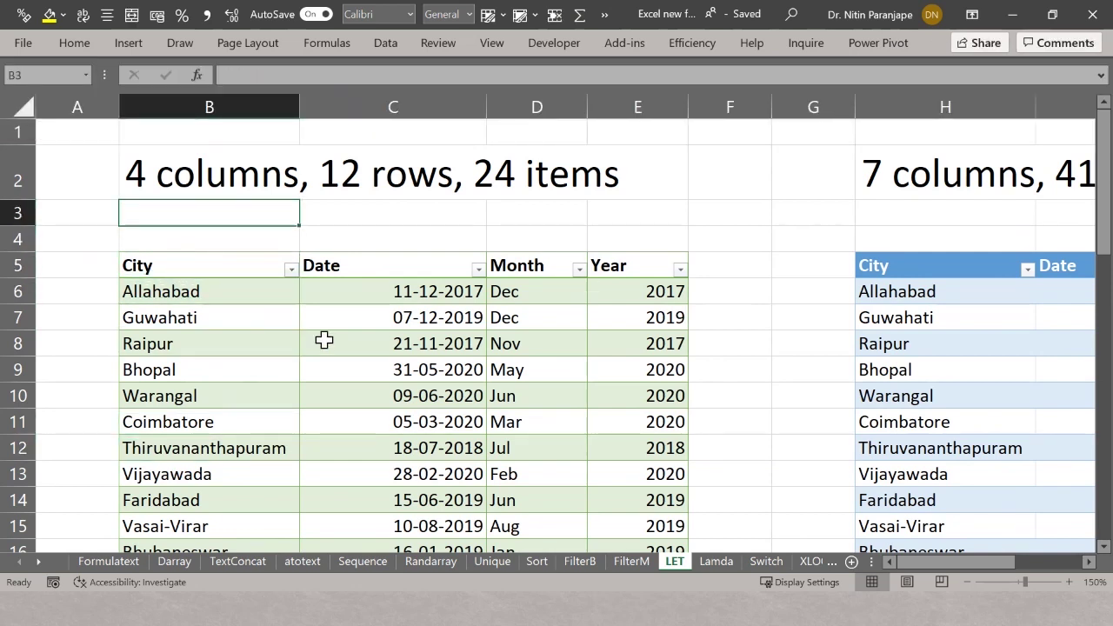
{"action": "type", "text": "="}
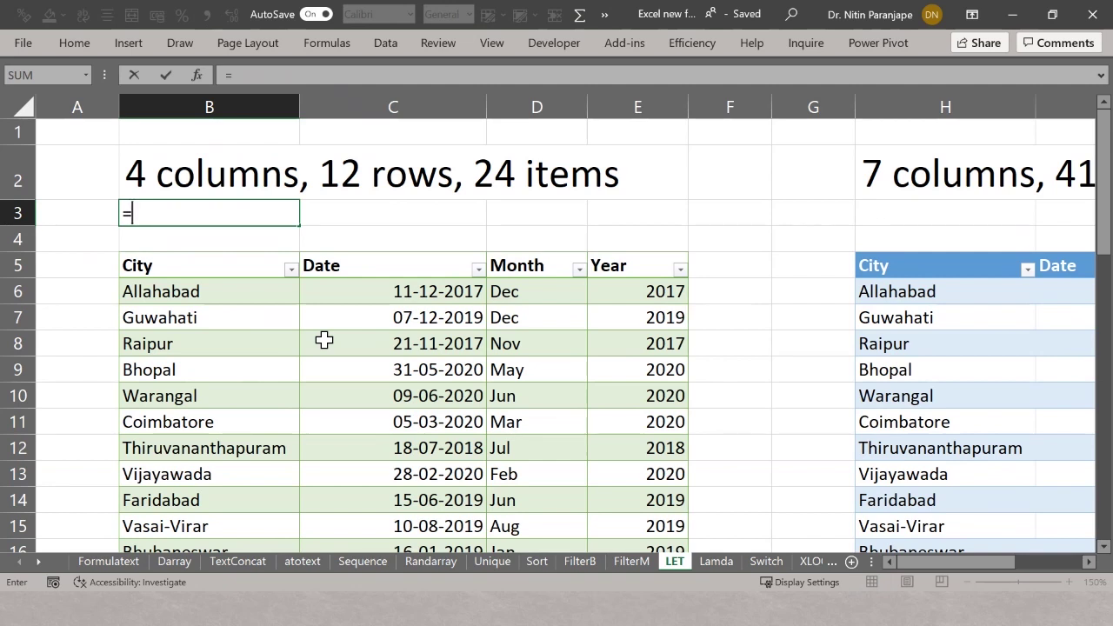
{"action": "type", "text": "colu"}
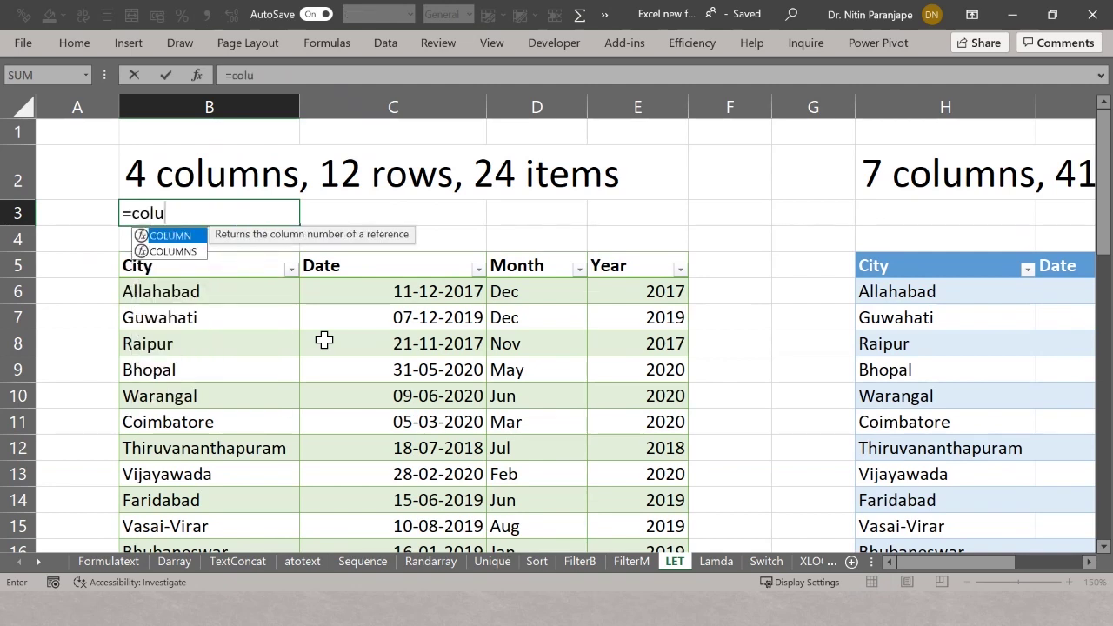
{"action": "key", "text": "Down"}
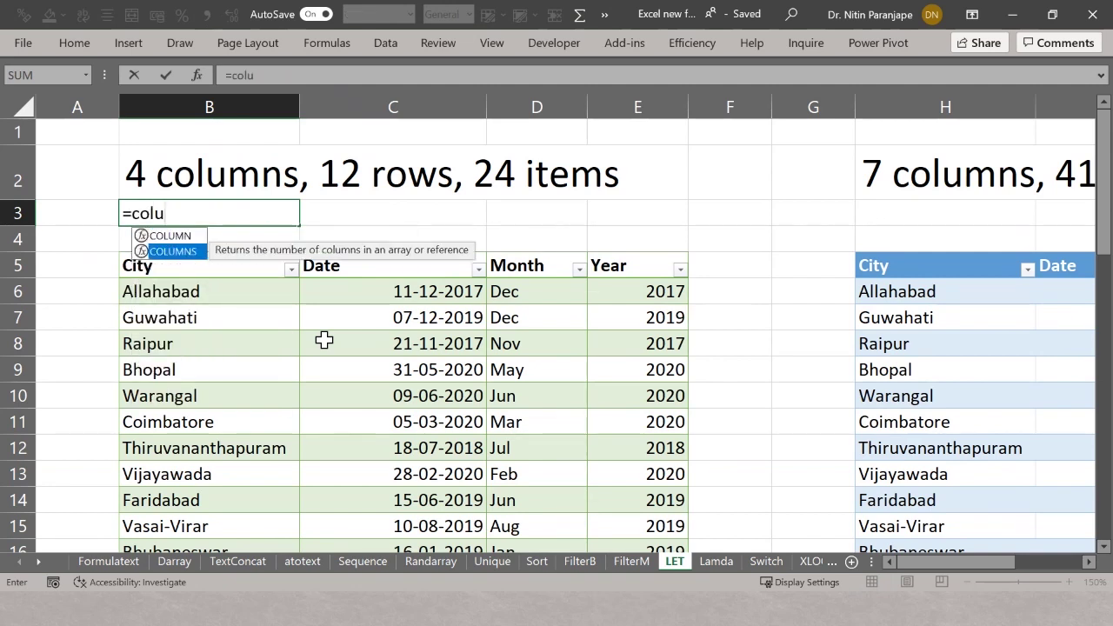
{"action": "key", "text": "Tab"}
{"action": "type", "text": "in"}
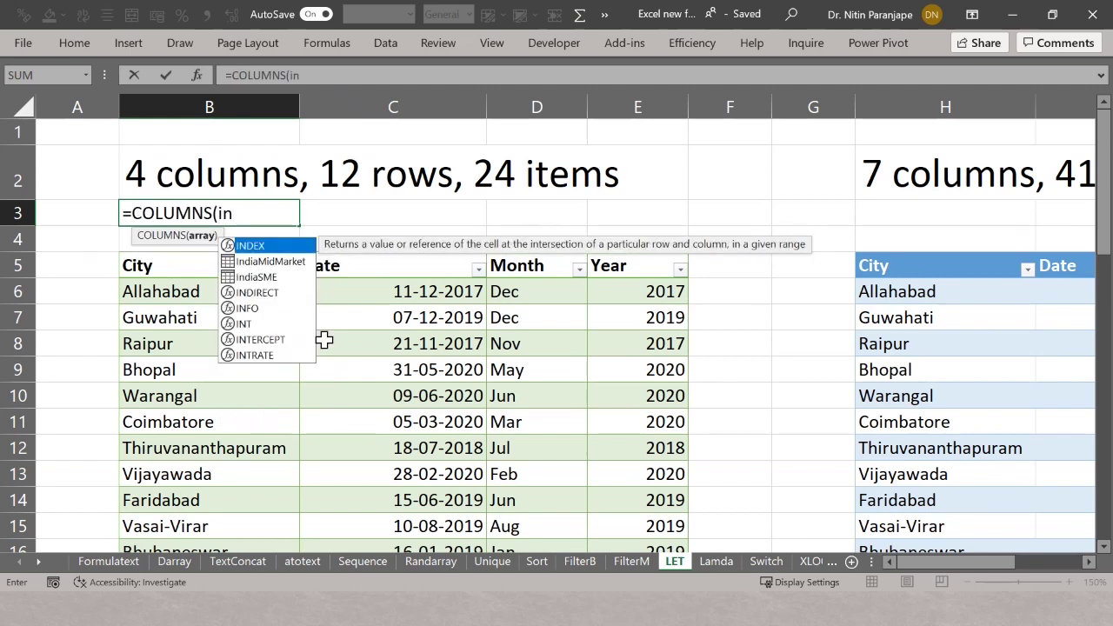
{"action": "key", "text": "Down"}
{"action": "key", "text": "Tab"}
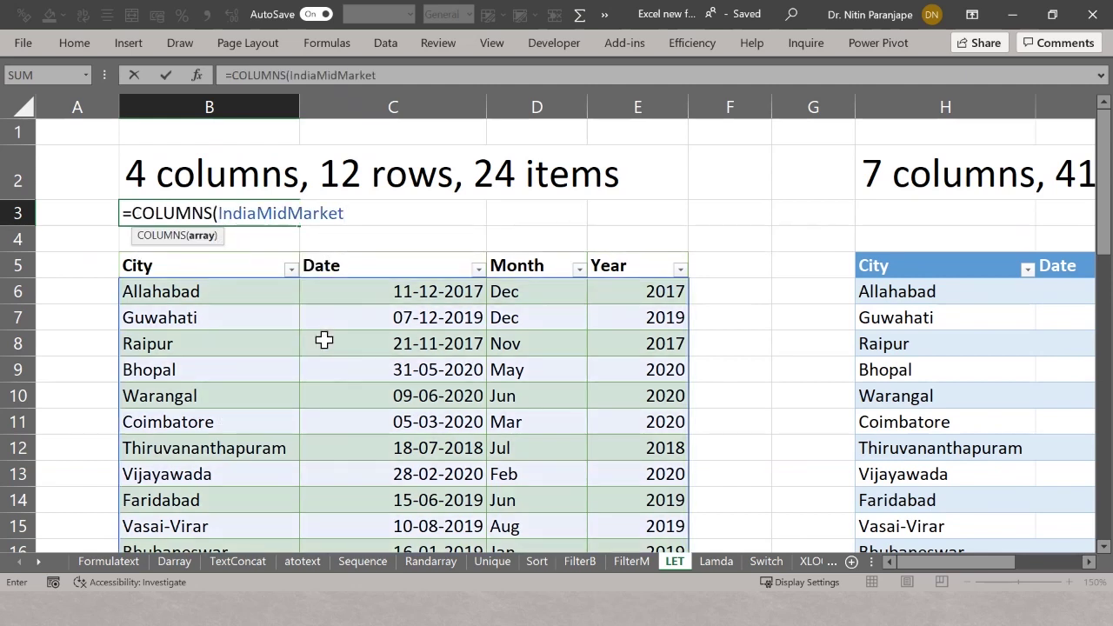
{"action": "type", "text": ")"}
{"action": "key", "text": "Return"}
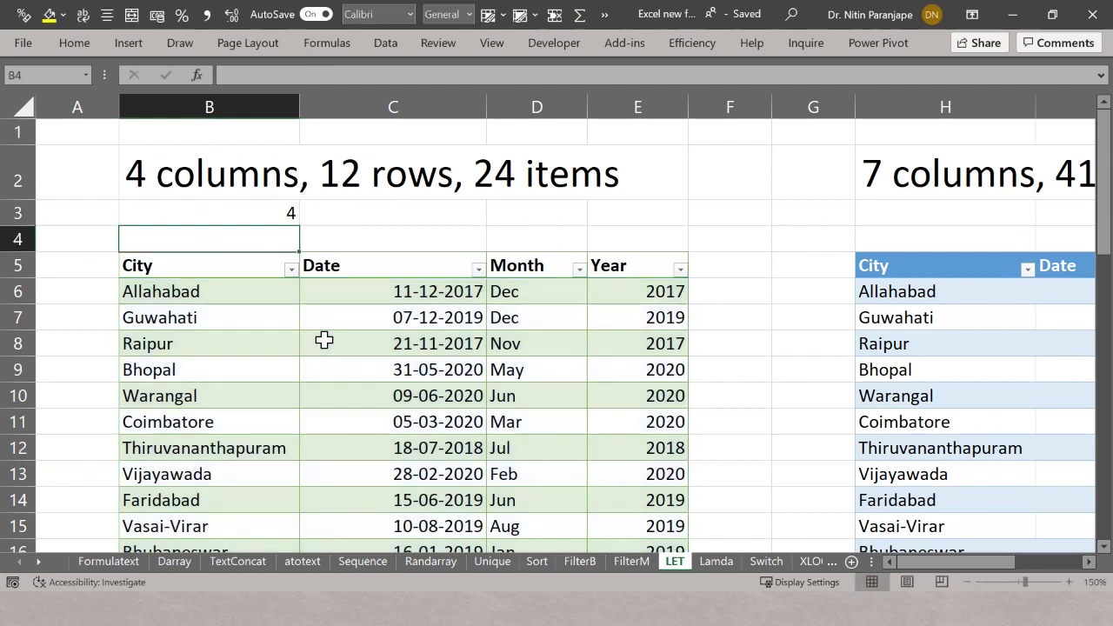
{"action": "key", "text": "Up"}
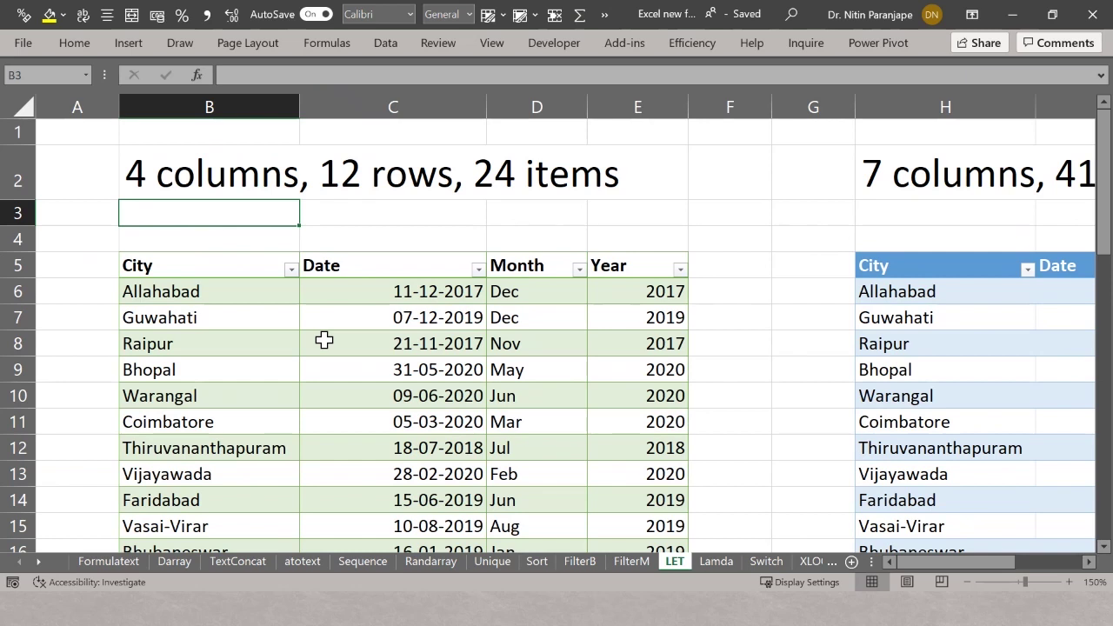
Step: Examine the LET formula in B2 that names IndiaMidMarket as t for COLUMNS, ROWS and COUNT, and keep it as it is
{"action": "key", "text": "Up"}
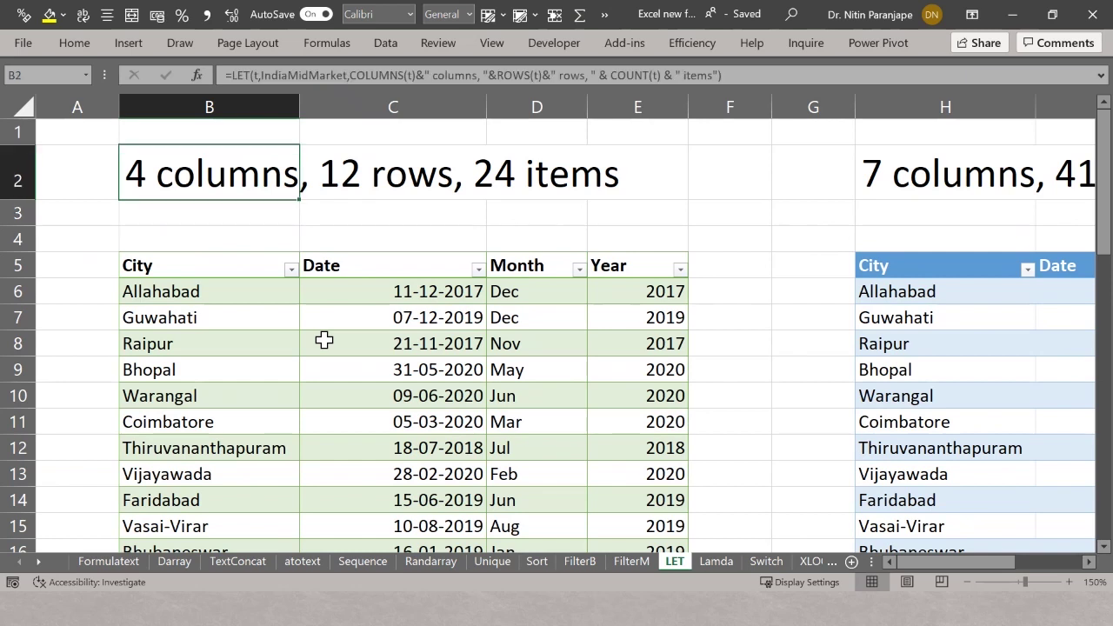
{"action": "key", "text": "F3"}
{"action": "key", "text": "Escape"}
{"action": "key", "text": "F2"}
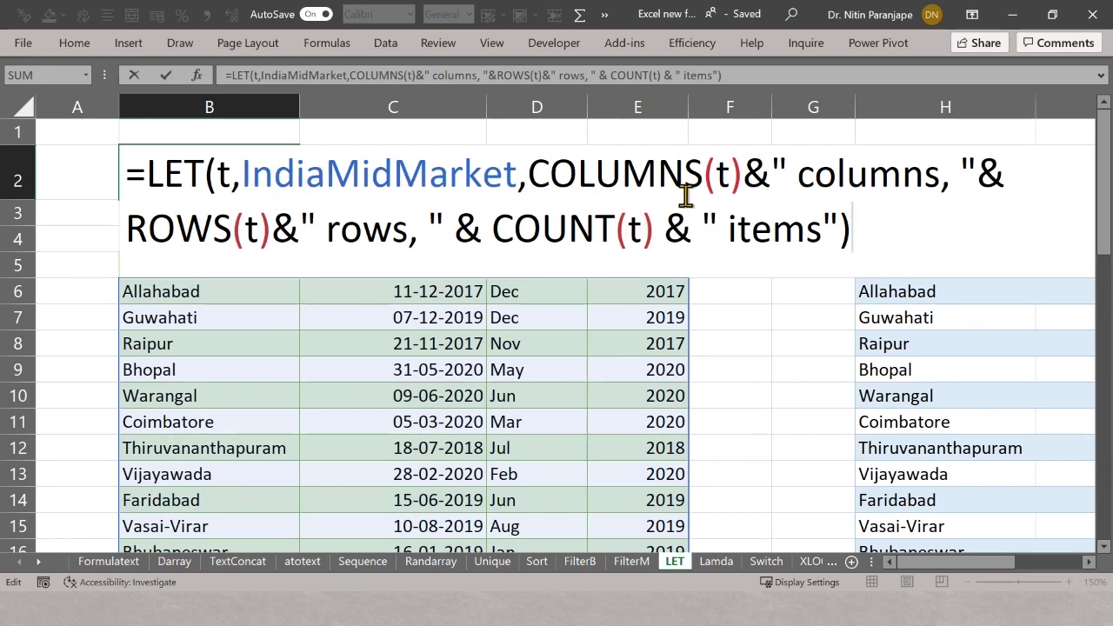
{"action": "key", "text": "ctrl+Return"}
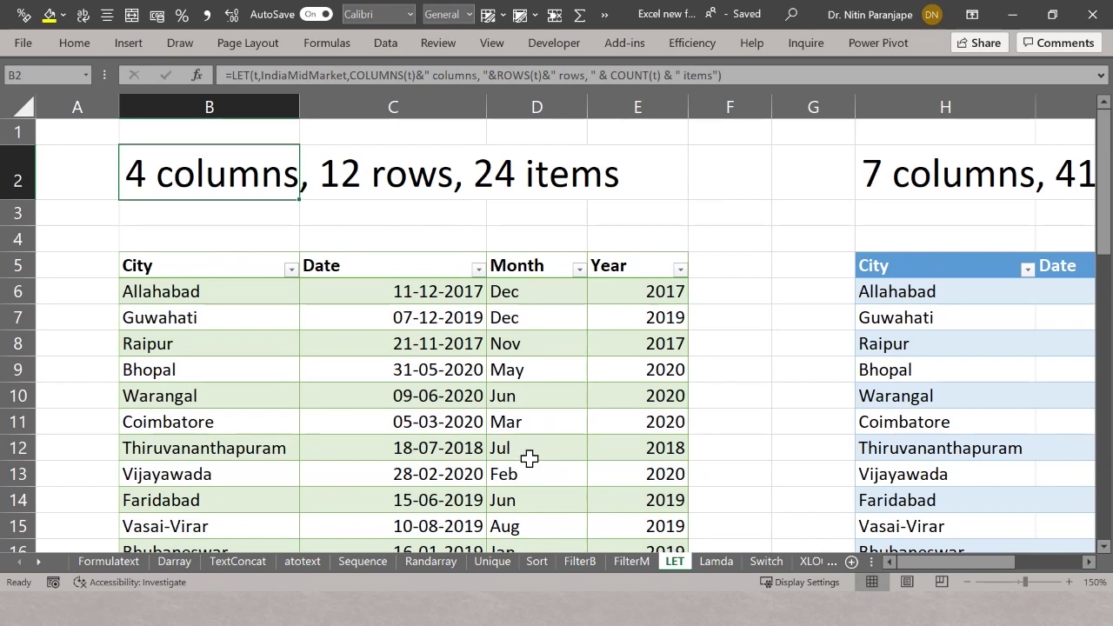
{"action": "key", "text": "F2"}
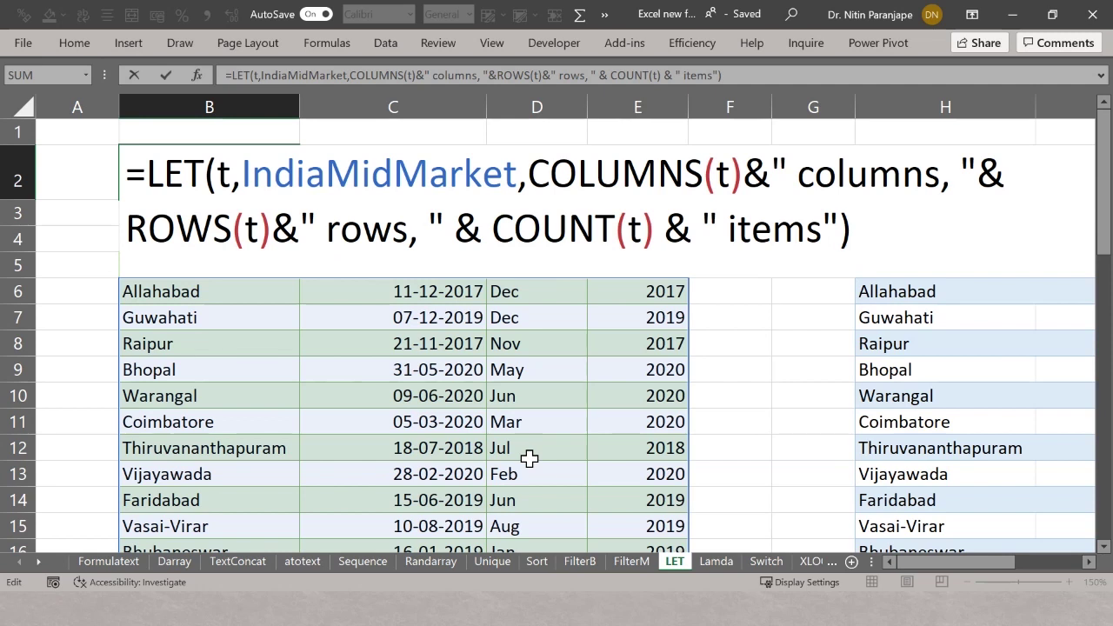
{"action": "key", "text": "ctrl+Return"}
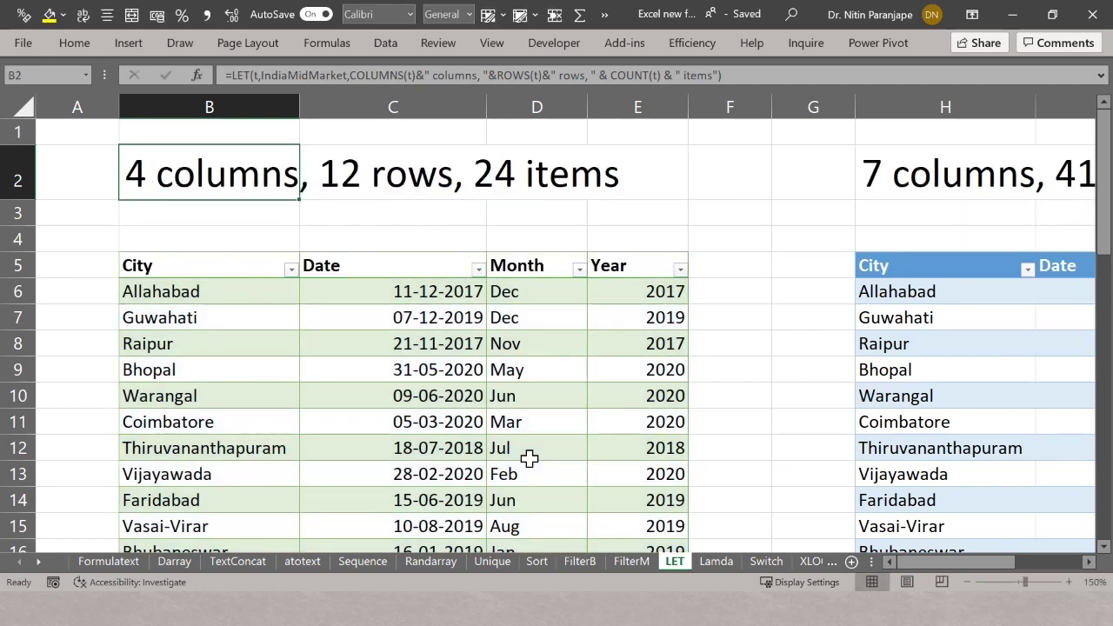
Step: Copy the LET formula from B2 into H2 above the blue city table, replacing the existing contents
{"action": "key", "text": "ctrl+c"}
{"action": "key", "text": "Right"}
{"action": "key", "text": "Right"}
{"action": "key", "text": "Right"}
{"action": "key", "text": "Right"}
{"action": "key", "text": "Right"}
{"action": "key", "text": "Right"}
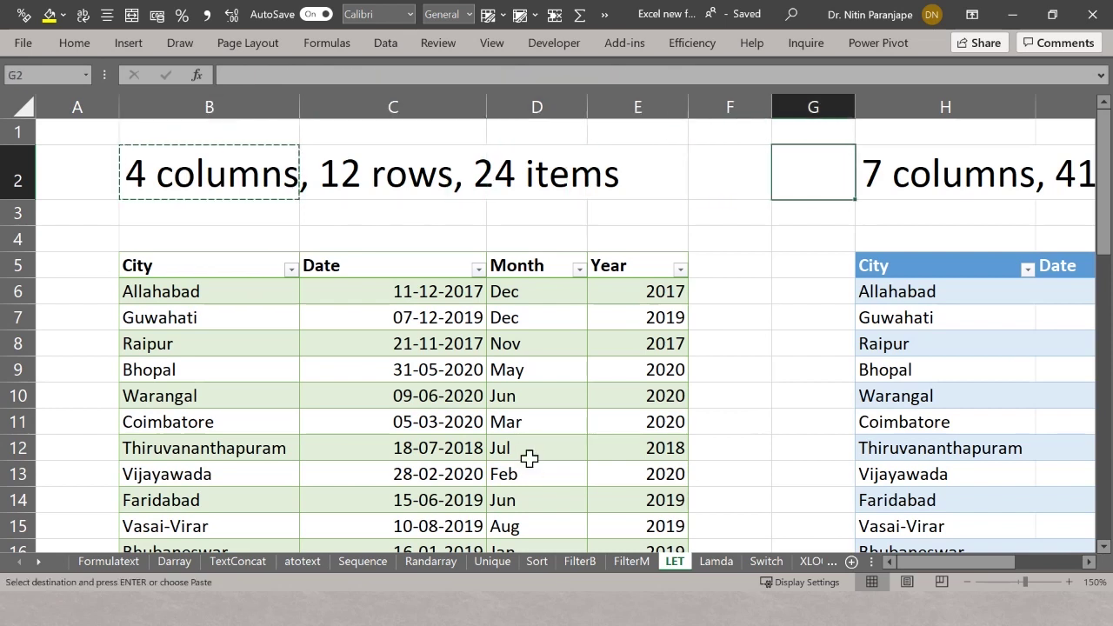
{"action": "key", "text": "ctrl+v"}
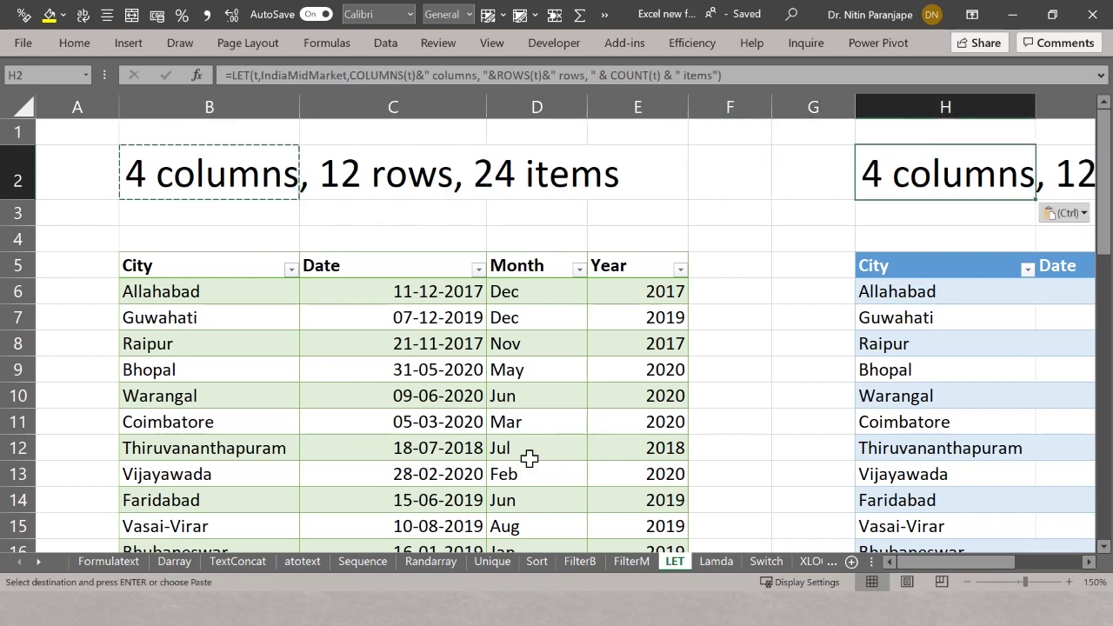
{"action": "key", "text": "Escape"}
Step: Check which table the formula in H2 refers to, and look up the blue city table's name in its table properties
{"action": "key", "text": "F2"}
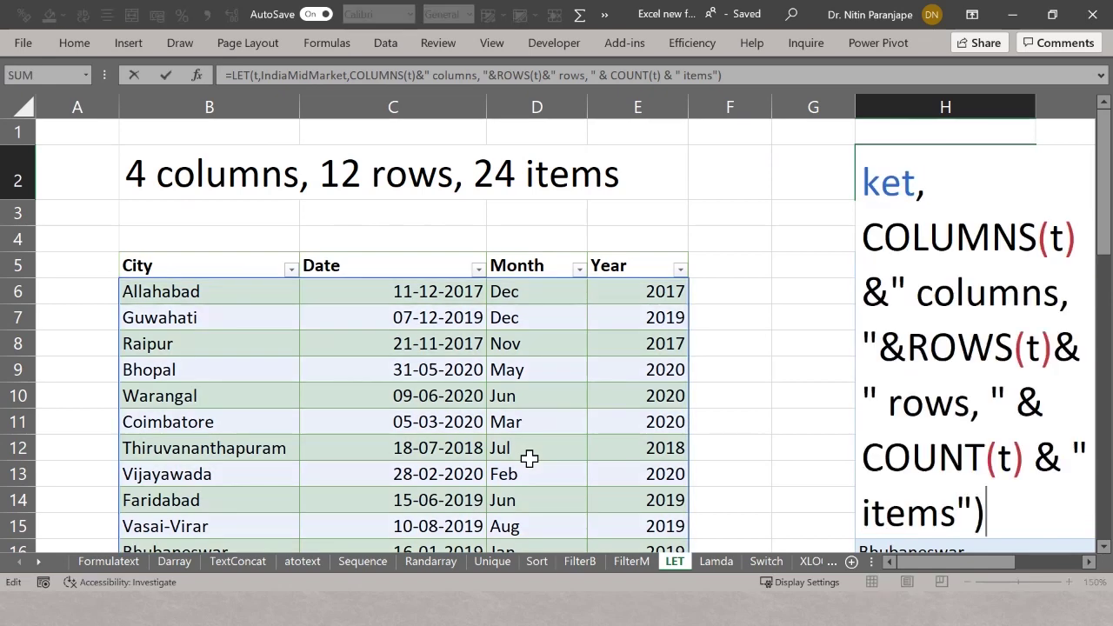
{"action": "key", "text": "Escape"}
{"action": "scroll", "coordinate": [529, 458], "scroll_direction": "right", "scroll_amount": 5}
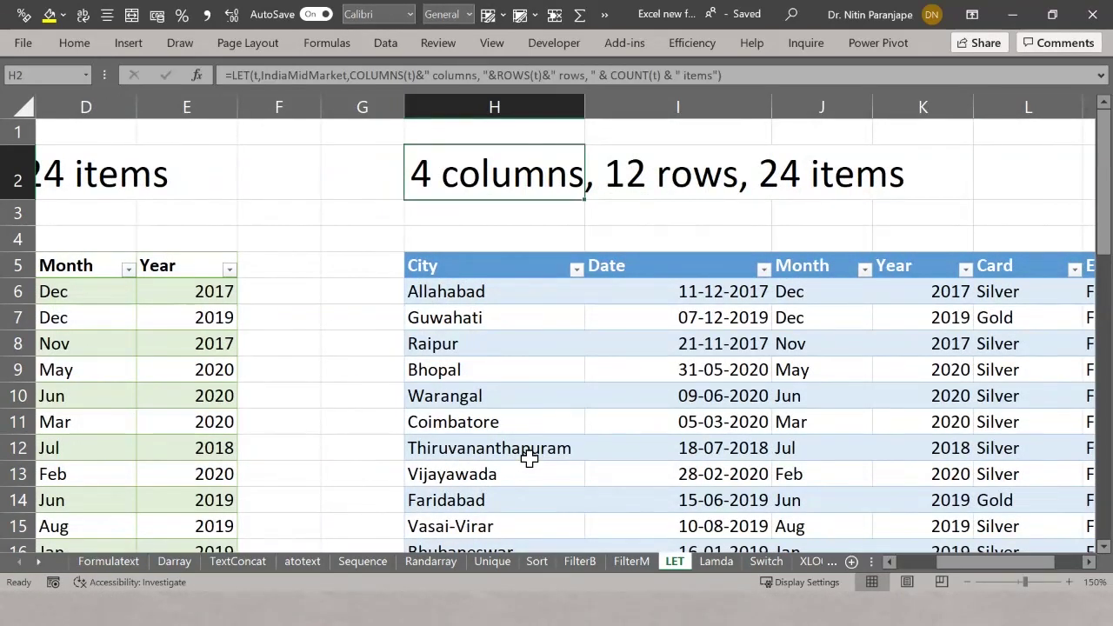
{"action": "key", "text": "F2"}
{"action": "key", "text": "Escape"}
{"action": "left_click", "coordinate": [541, 419]}
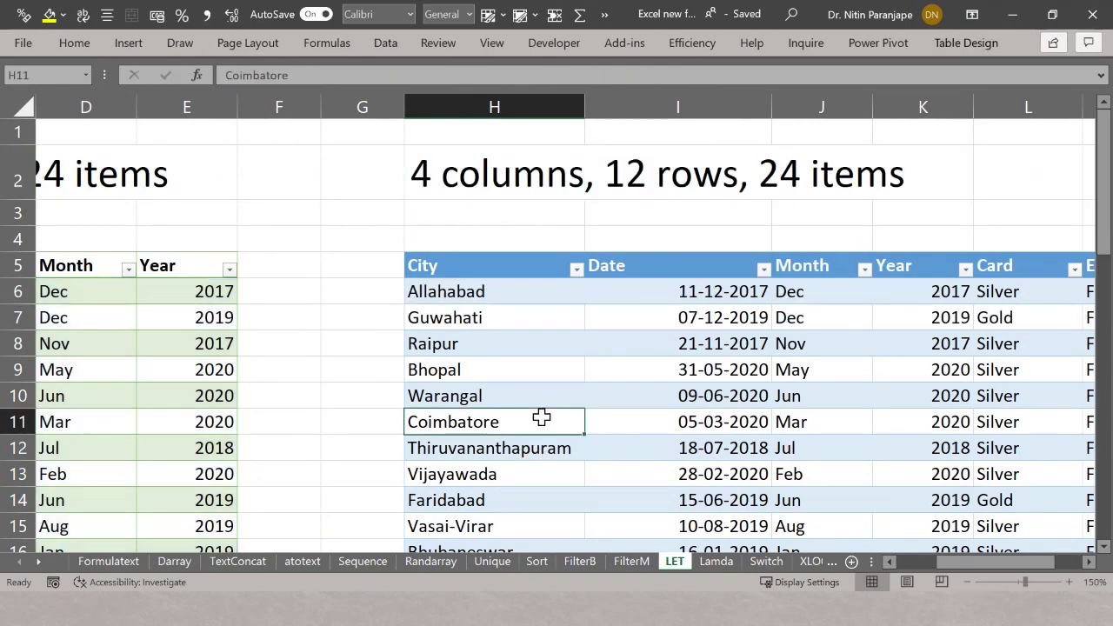
{"action": "left_click", "coordinate": [982, 50]}
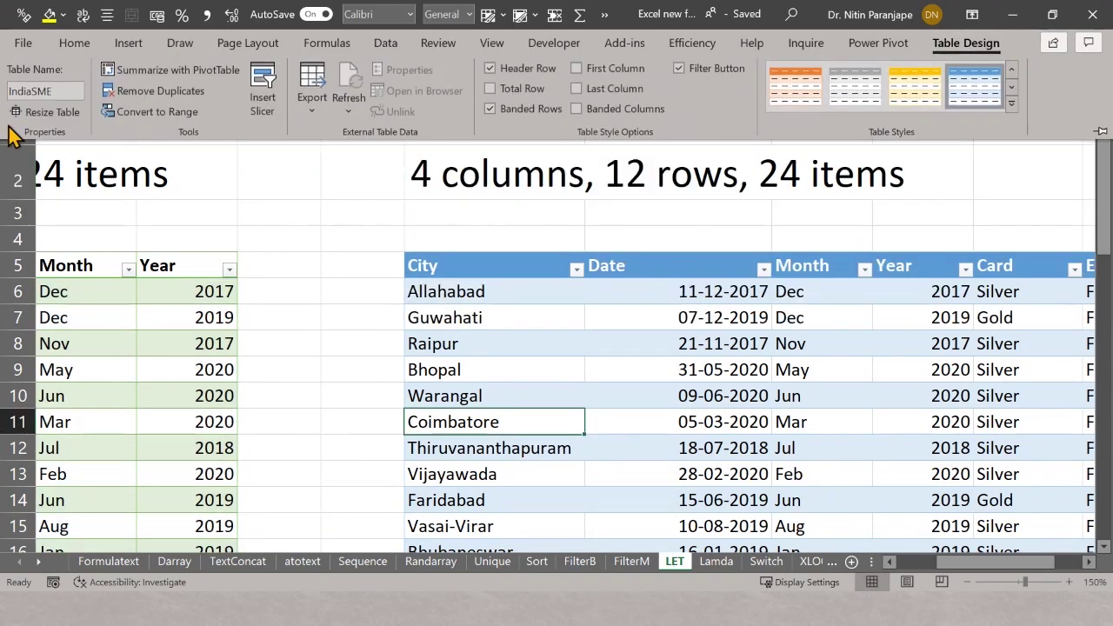
Step: Replace IndiaMidMarket with the IndiaSME table as the value named t in H2's LET formula
{"action": "left_click", "coordinate": [475, 188]}
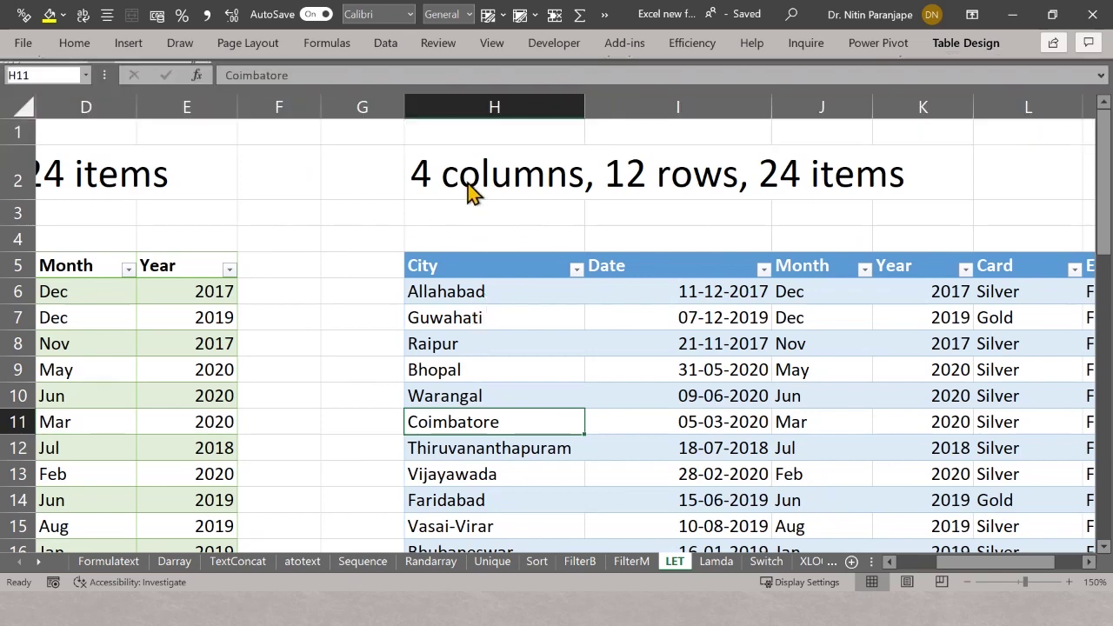
{"action": "key", "text": "F2"}
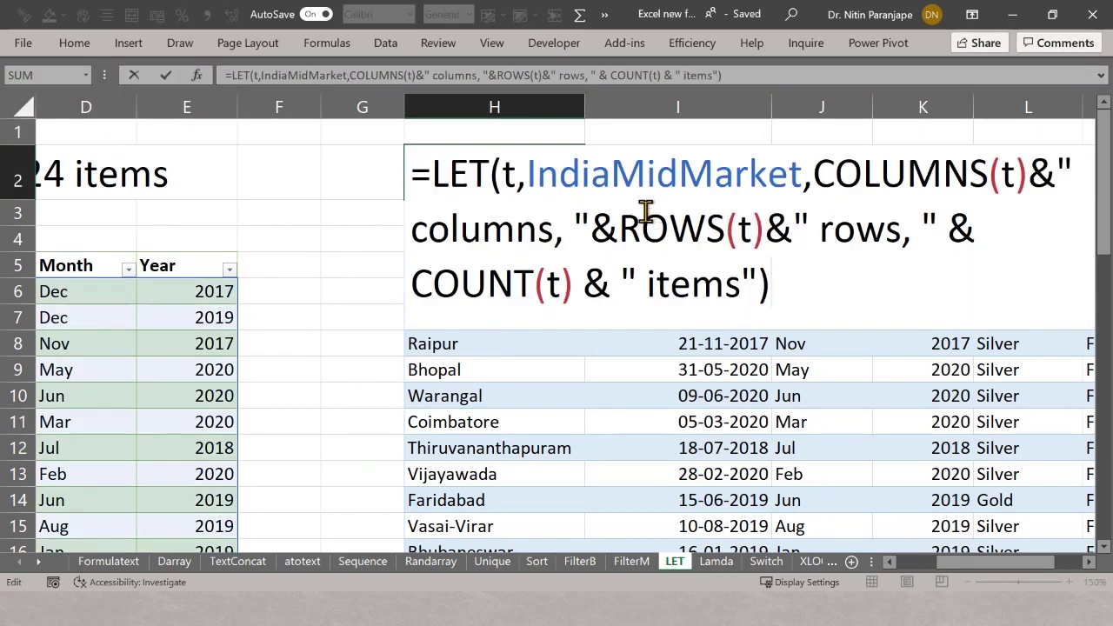
{"action": "left_click", "coordinate": [602, 177]}
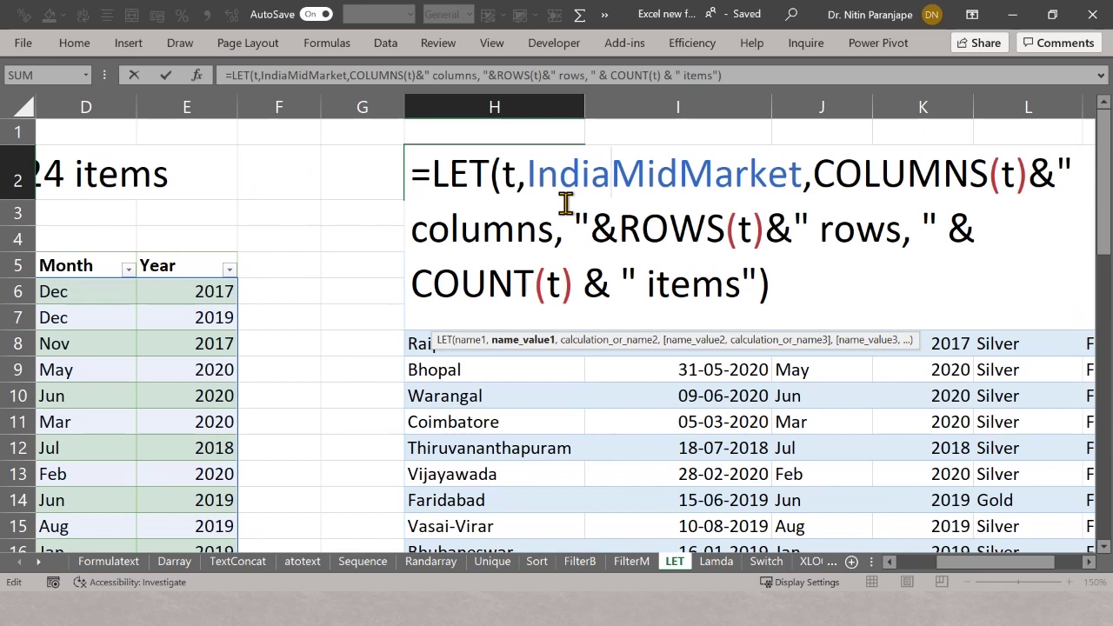
{"action": "left_click", "coordinate": [528, 174]}
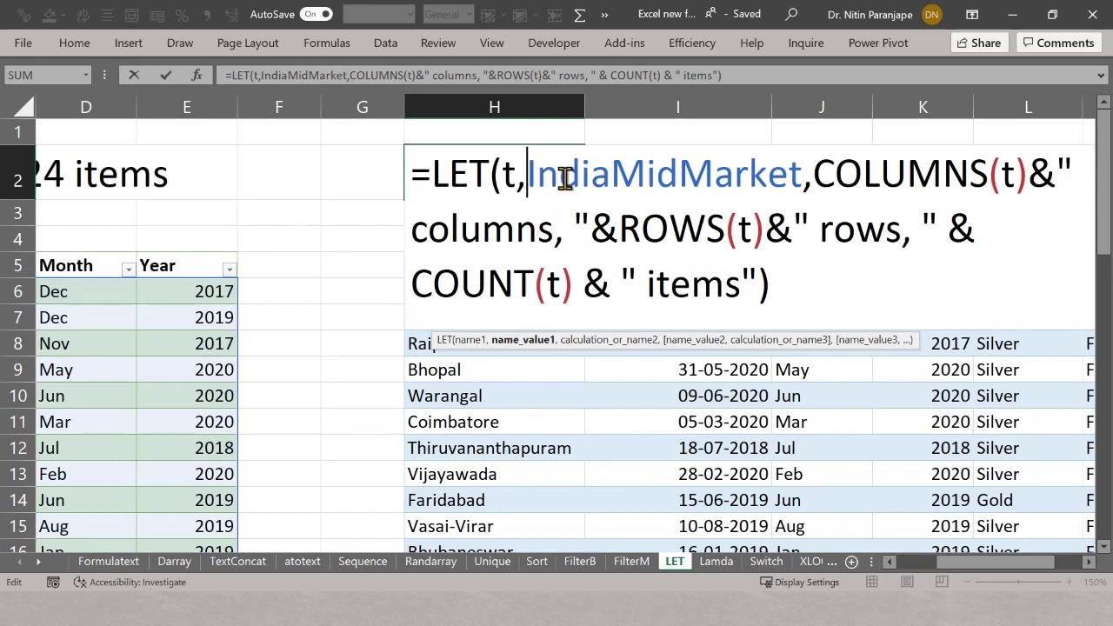
{"action": "double_click", "coordinate": [565, 178]}
{"action": "left_click", "coordinate": [514, 164]}
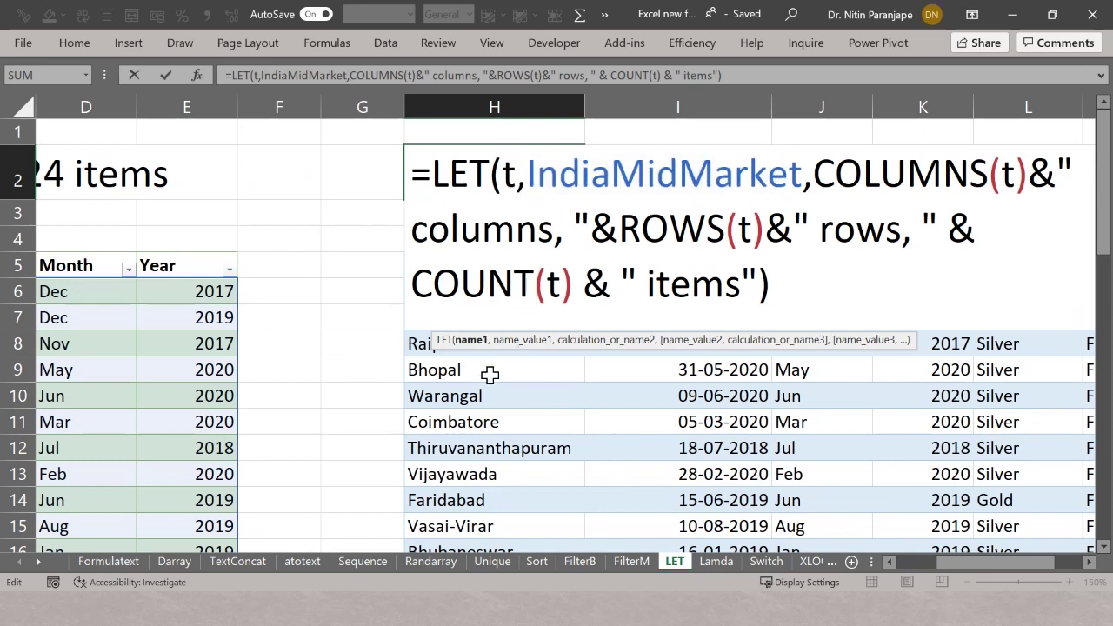
{"action": "left_click", "coordinate": [518, 346]}
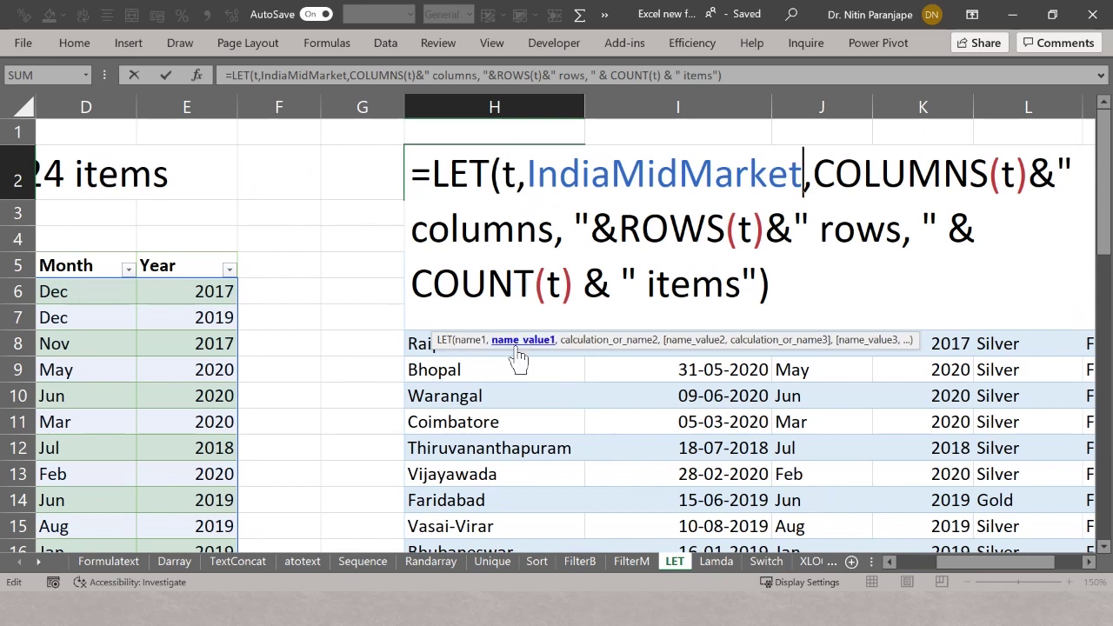
{"action": "left_click", "coordinate": [517, 352]}
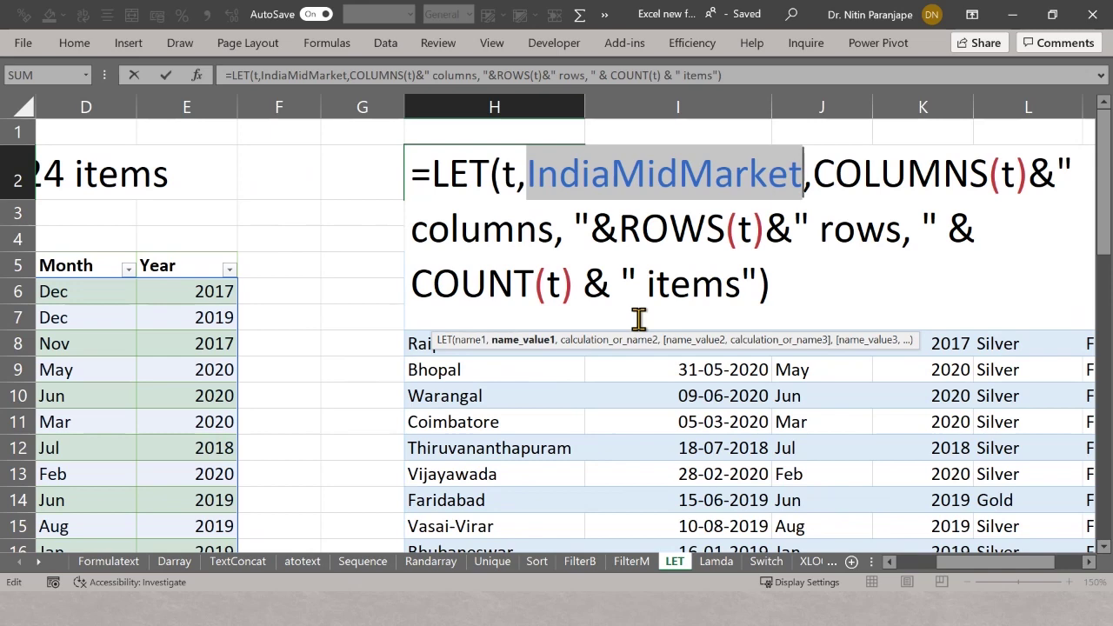
{"action": "type", "text": "in"}
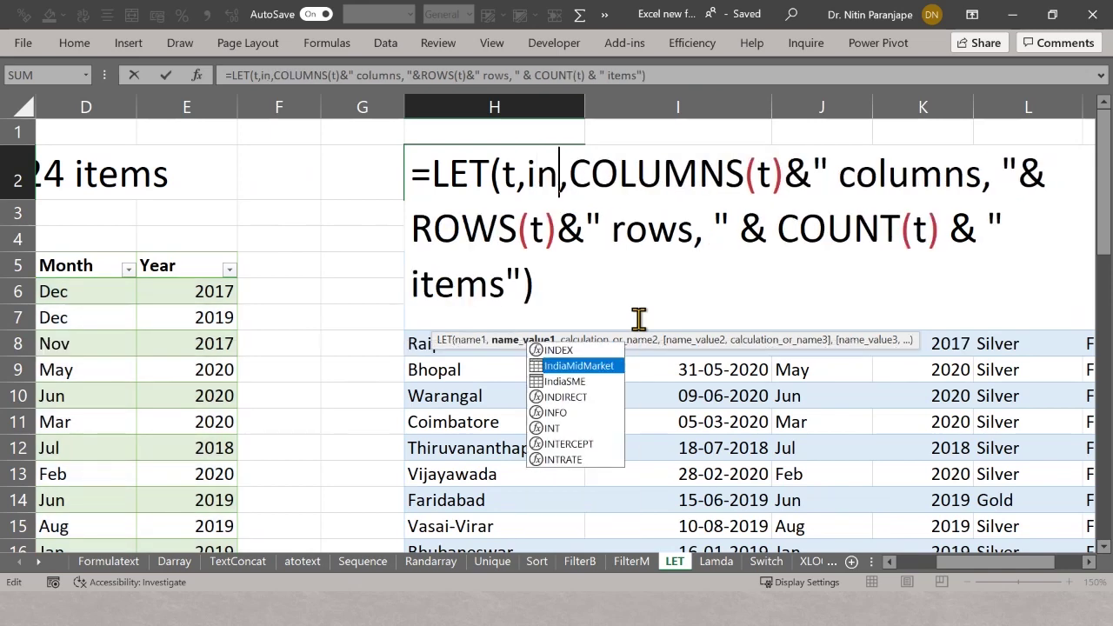
{"action": "key", "text": "Down"}
{"action": "key", "text": "Tab"}
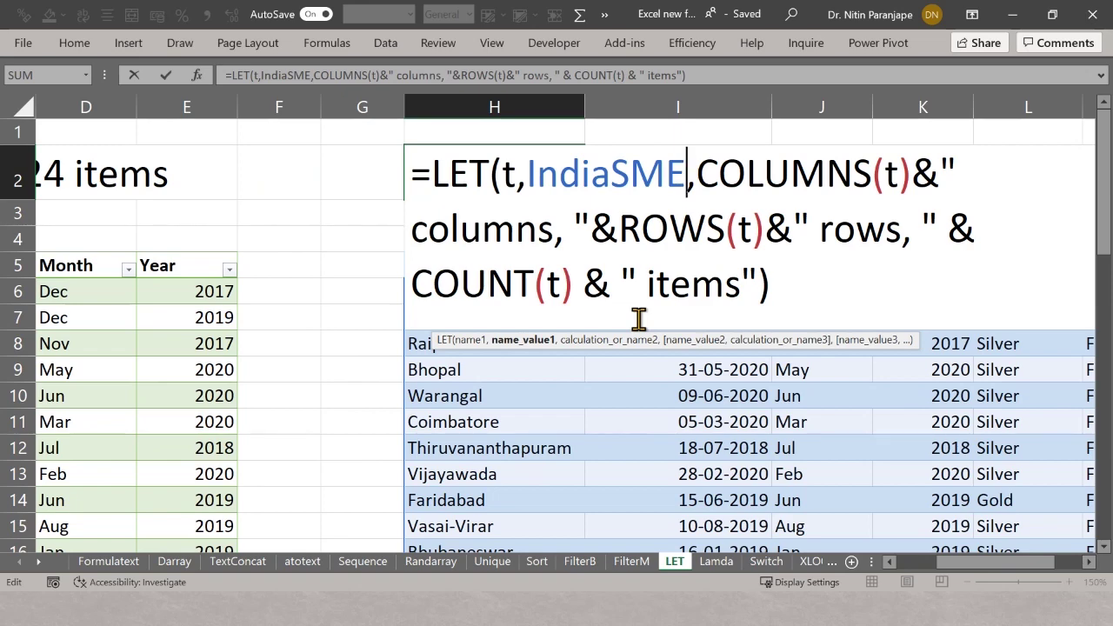
{"action": "key", "text": "Return"}
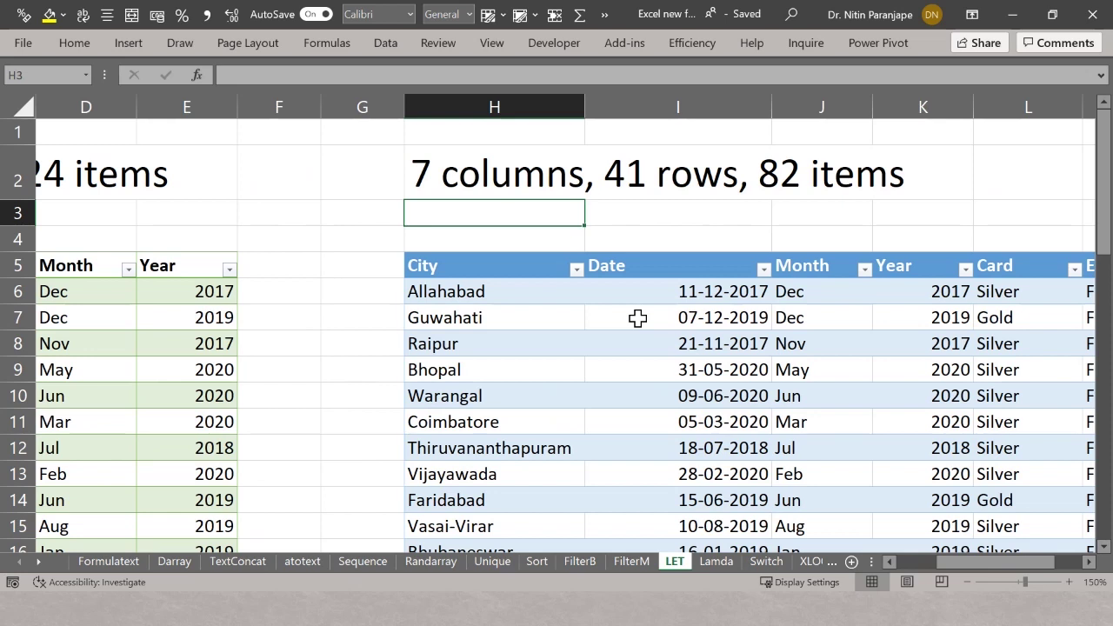
{"action": "left_click", "coordinate": [551, 348]}
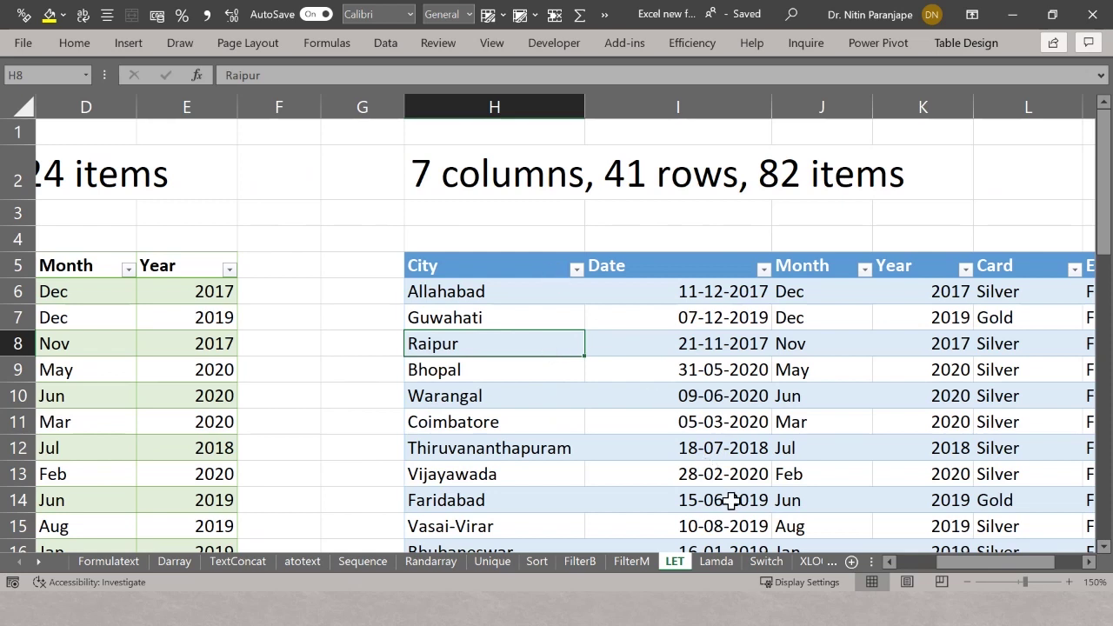
{"action": "left_click", "coordinate": [766, 564]}
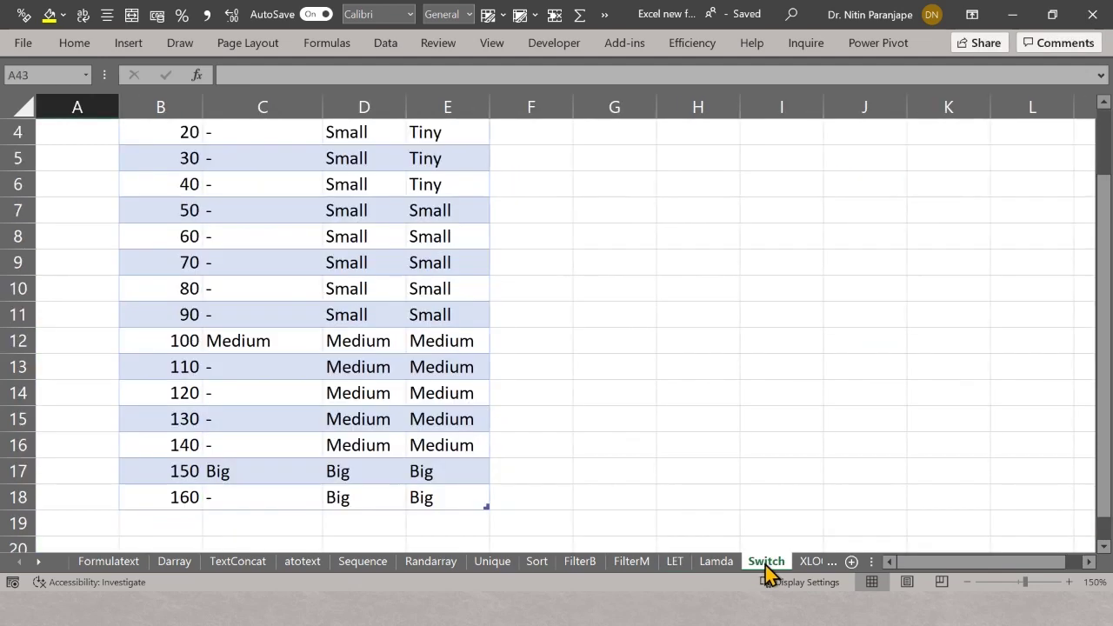
{"action": "scroll", "coordinate": [284, 333], "scroll_direction": "up", "scroll_amount": 1}
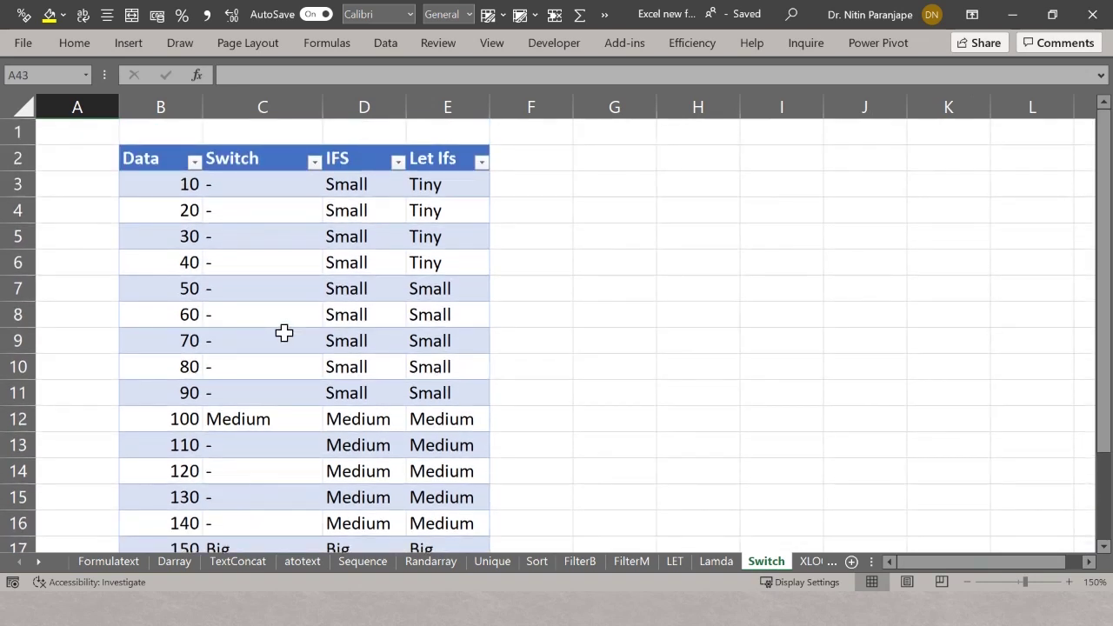
{"action": "left_click", "coordinate": [149, 185]}
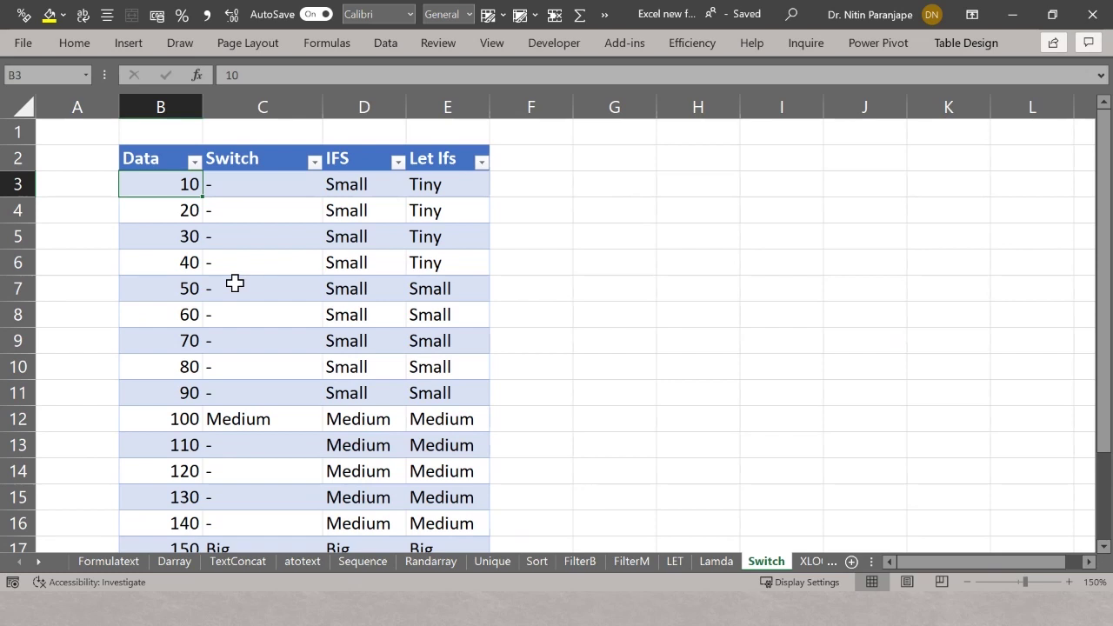
{"action": "key", "text": "Down"}
{"action": "key", "text": "Up"}
{"action": "key", "text": "Right"}
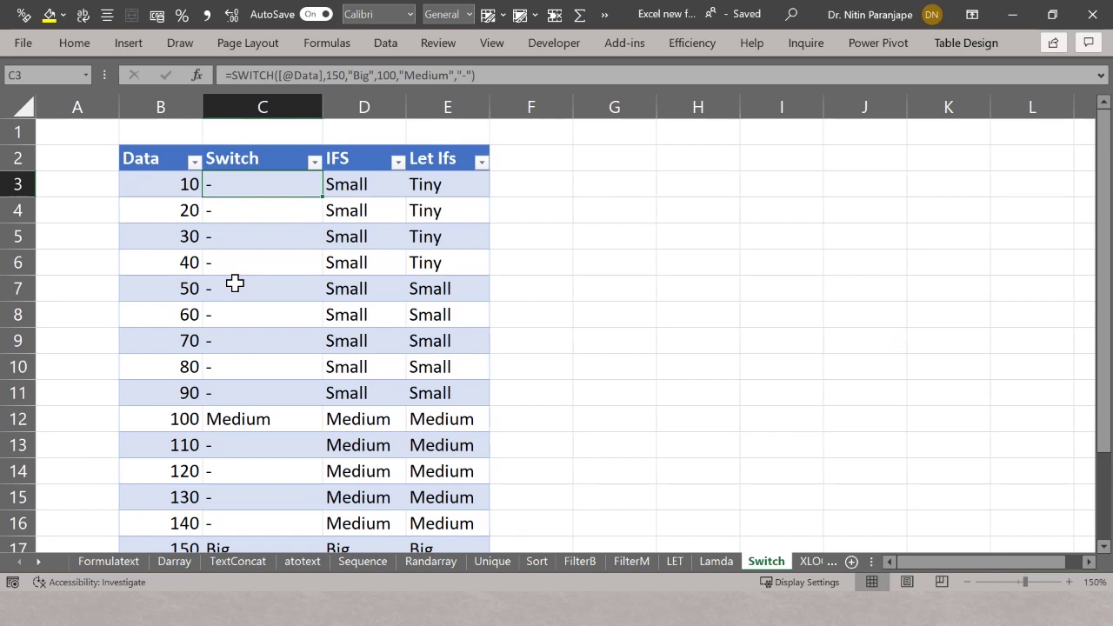
{"action": "key", "text": "F2"}
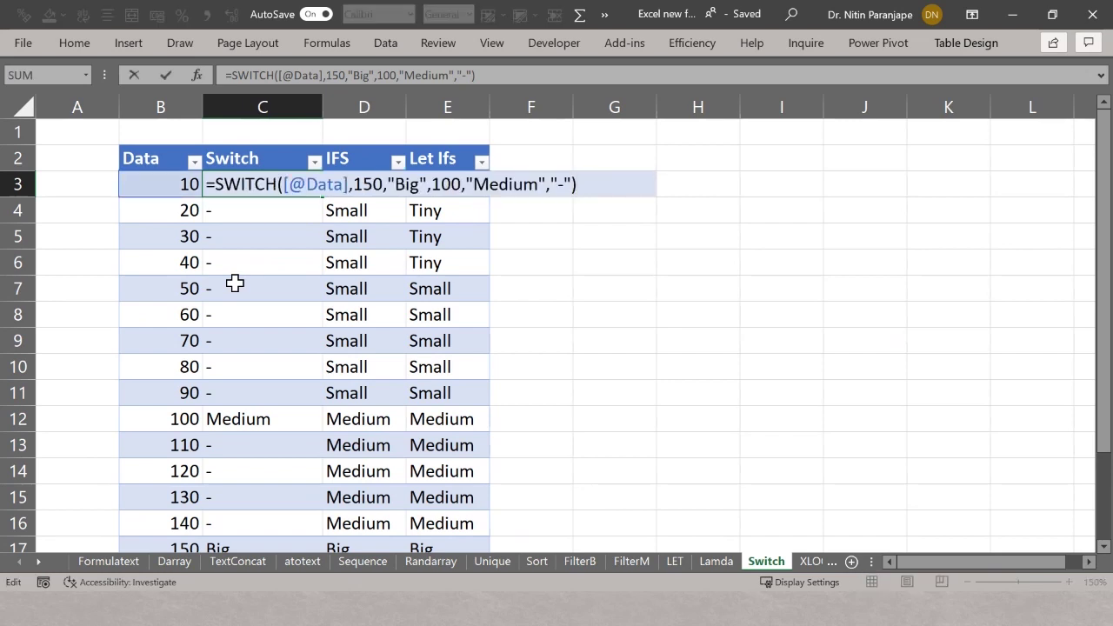
{"action": "key", "text": "Left"}
{"action": "key", "text": "Left"}
{"action": "key", "text": "Left"}
{"action": "key", "text": "Left"}
{"action": "key", "text": "Left"}
{"action": "key", "text": "Left"}
{"action": "key", "text": "Left"}
{"action": "key", "text": "Left"}
{"action": "key", "text": "Left"}
{"action": "key", "text": "Left"}
{"action": "key", "text": "Left"}
{"action": "key", "text": "Left"}
{"action": "key", "text": "Left"}
{"action": "key", "text": "Left"}
{"action": "key", "text": "Left"}
{"action": "key", "text": "Left"}
{"action": "key", "text": "Left"}
{"action": "key", "text": "Left"}
{"action": "key", "text": "Left"}
{"action": "key", "text": "Left"}
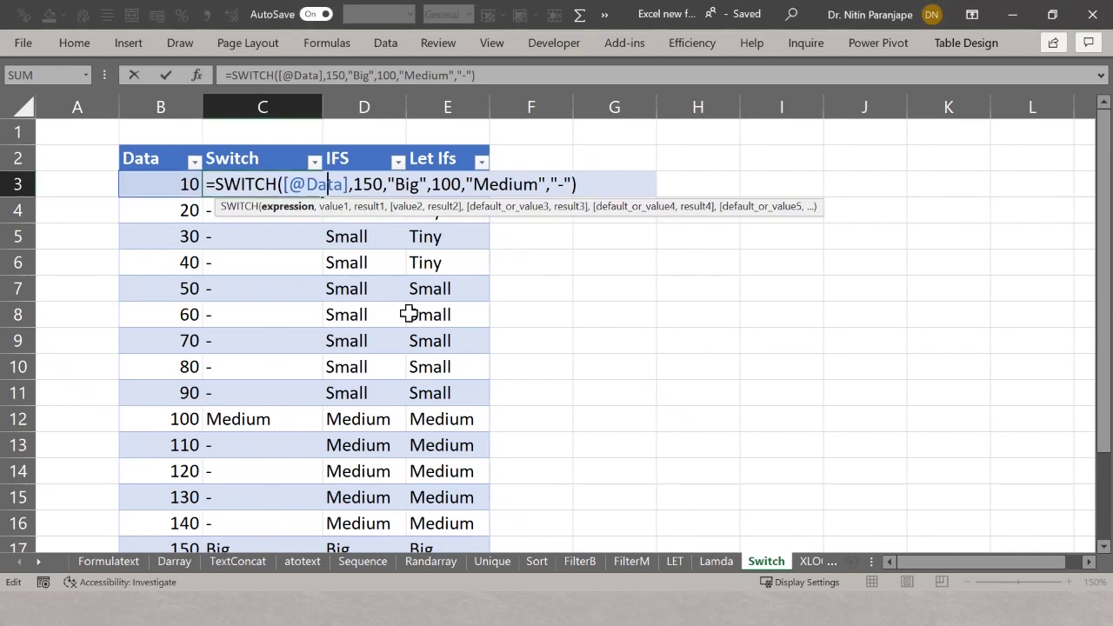
{"action": "key", "text": "Escape"}
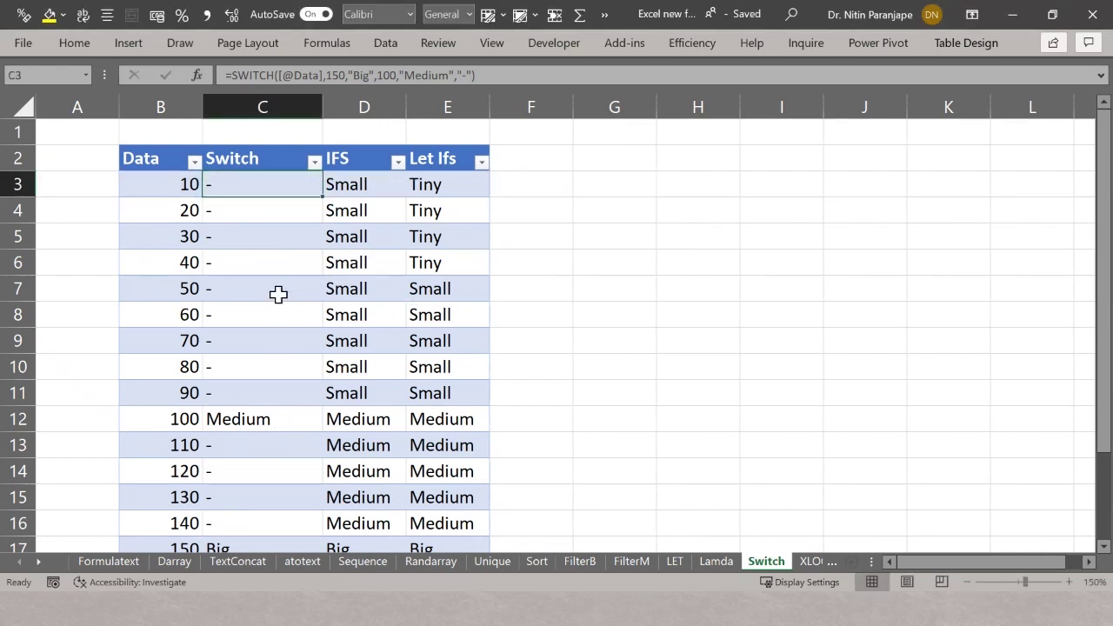
Step: Copy the card types in B4:B9 on the Darray sheet and paste them as plain values starting at B19
{"action": "left_click", "coordinate": [174, 561]}
{"action": "left_click_drag", "start_coordinate": [89, 206], "coordinate": [139, 345]}
{"action": "key", "text": "ctrl+c"}
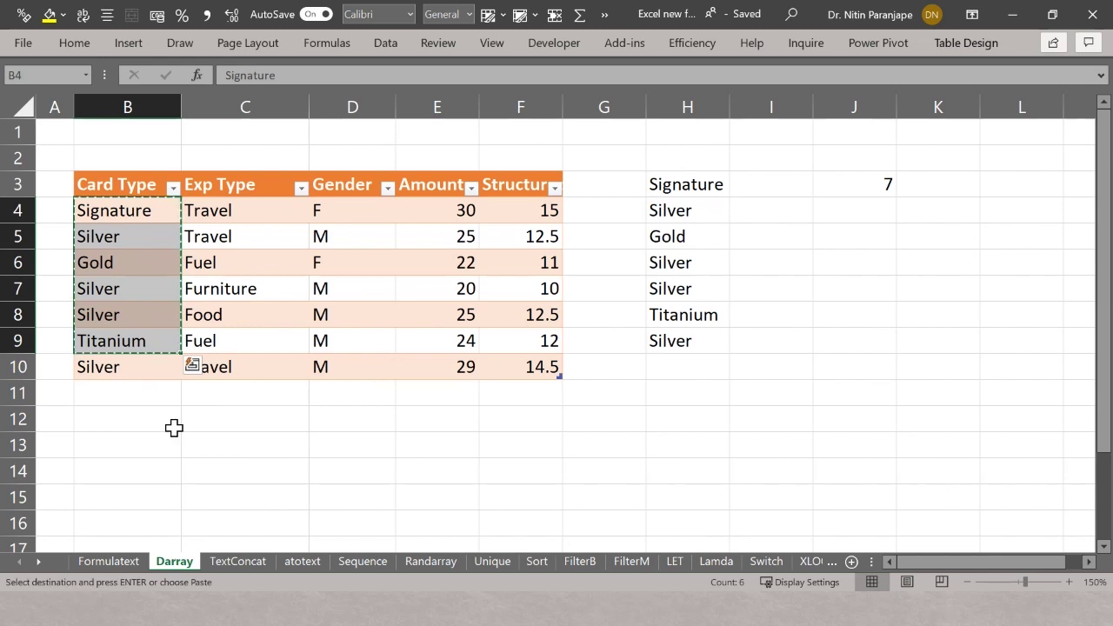
{"action": "scroll", "coordinate": [174, 427], "scroll_direction": "down", "scroll_amount": 4}
{"action": "scroll", "coordinate": [187, 300], "scroll_direction": "down", "scroll_amount": 1}
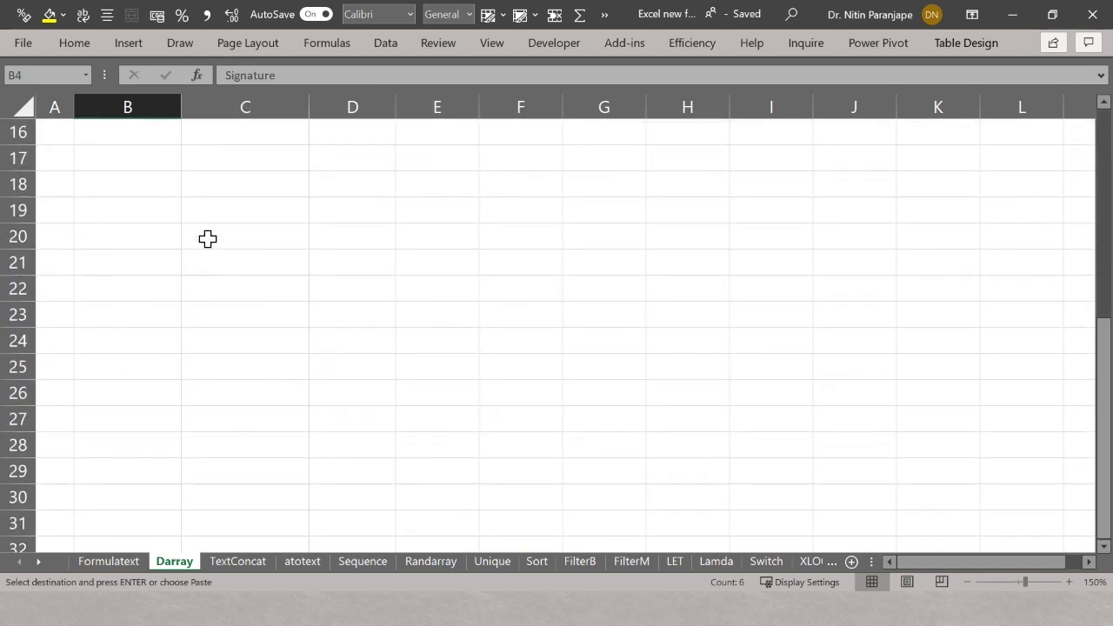
{"action": "left_click", "coordinate": [149, 212]}
{"action": "key", "text": "ctrl+v"}
{"action": "key", "text": "alt"}
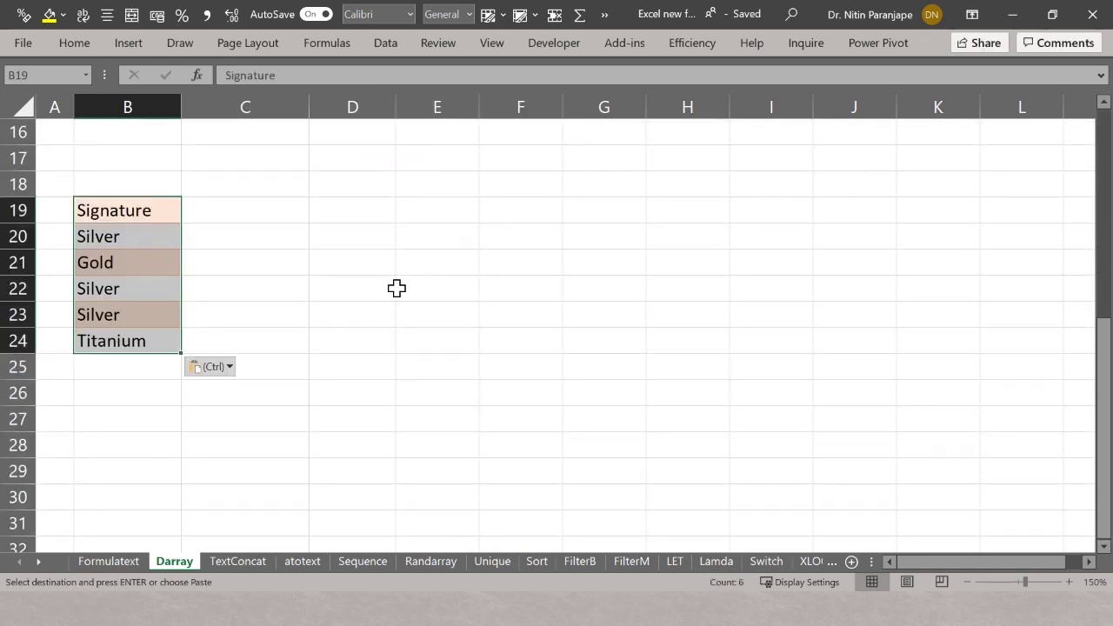
{"action": "key", "text": "e"}
{"action": "key", "text": "s"}
{"action": "key", "text": "v"}
{"action": "key", "text": "Return"}
Step: Enter =UNIQUE(B19:B24) in D19 to list the distinct card types from the pasted range
{"action": "left_click", "coordinate": [159, 289]}
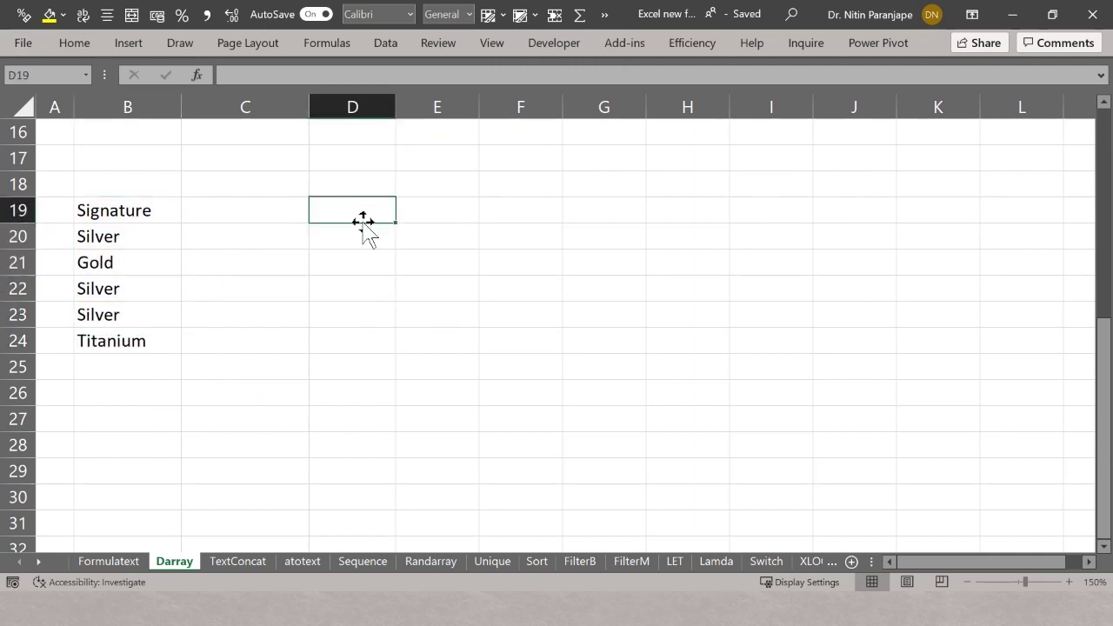
{"action": "type", "text": "=uniq"}
{"action": "key", "text": "Tab"}
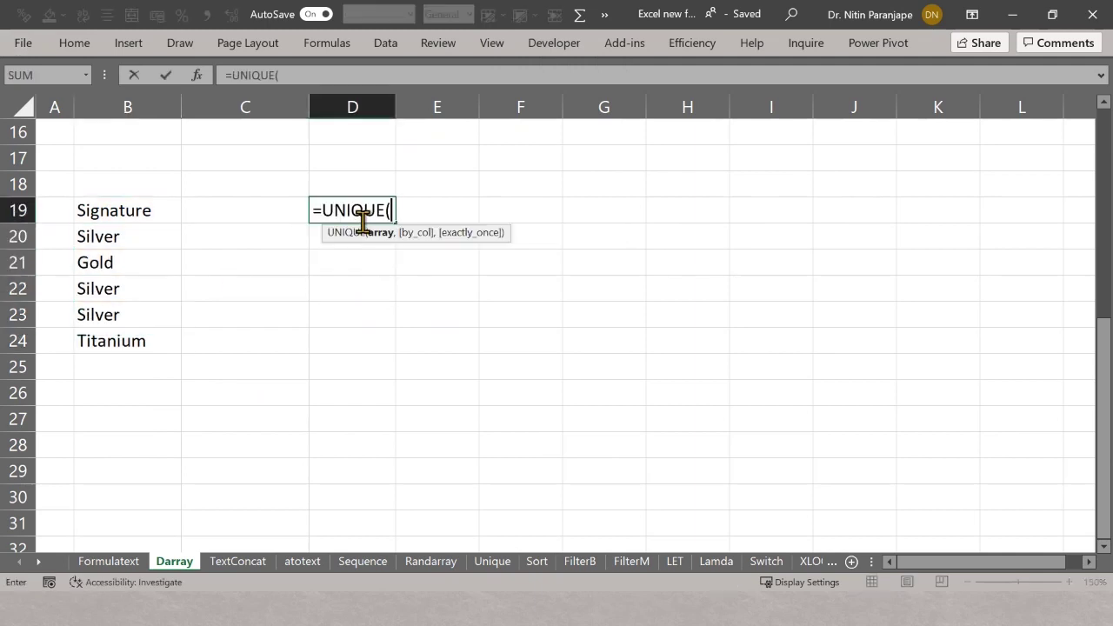
{"action": "left_click_drag", "start_coordinate": [107, 210], "coordinate": [124, 338]}
{"action": "type", "text": ")"}
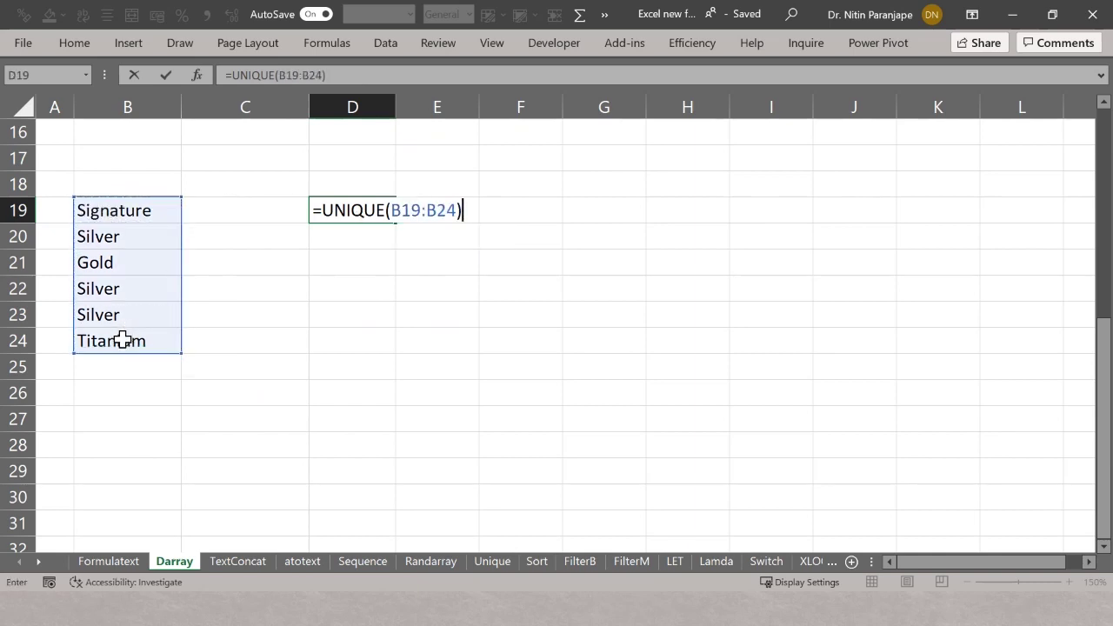
{"action": "key", "text": "Return"}
Step: Add Bronze in B25, directly below the pasted list of card types
{"action": "key", "text": "Down"}
{"action": "key", "text": "Down"}
{"action": "key", "text": "Down"}
{"action": "key", "text": "Down"}
{"action": "key", "text": "Down"}
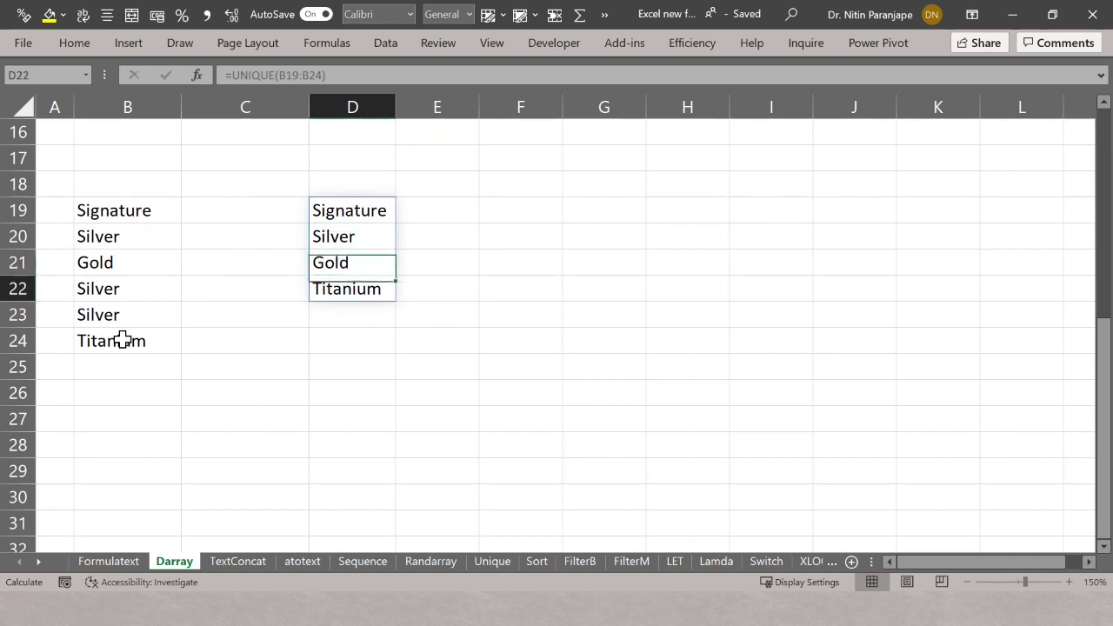
{"action": "key", "text": "Left"}
{"action": "key", "text": "Left"}
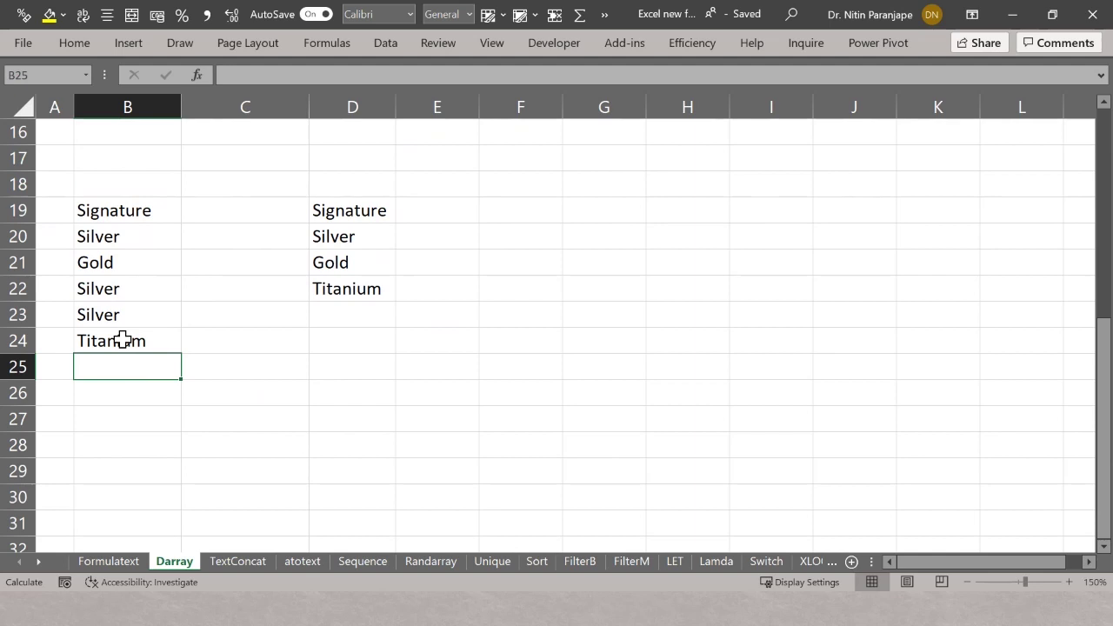
{"action": "type", "text": "Bronze"}
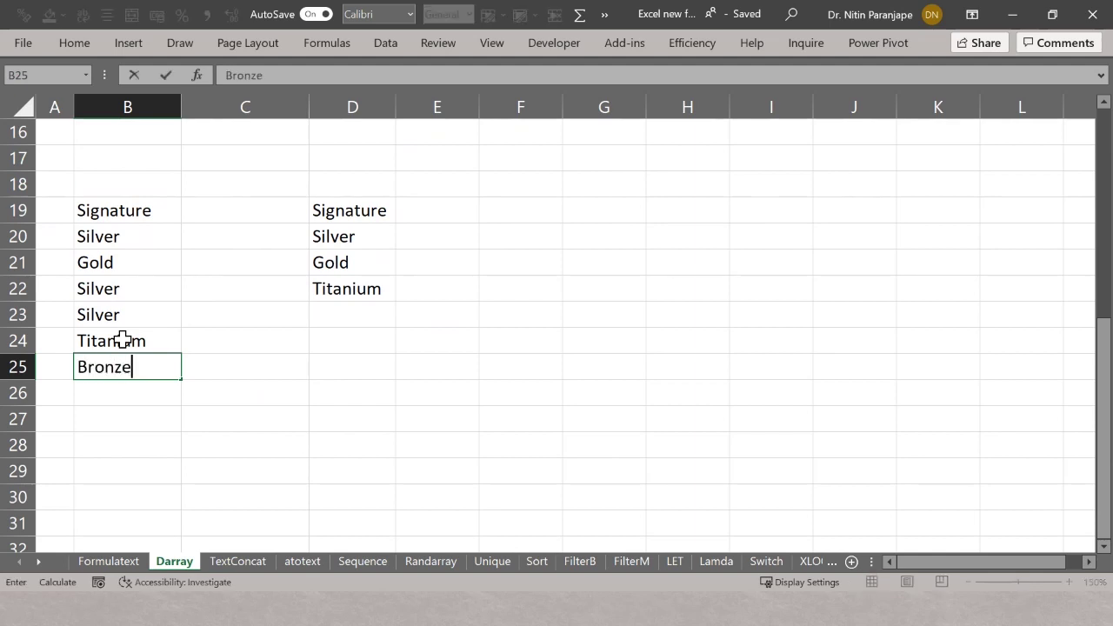
{"action": "key", "text": "Return"}
Step: Check which source range the UNIQUE formula in column D covers, compared with the extended plain list in column B
{"action": "key", "text": "Up"}
{"action": "key", "text": "Up"}
{"action": "key", "text": "Up"}
{"action": "key", "text": "Up"}
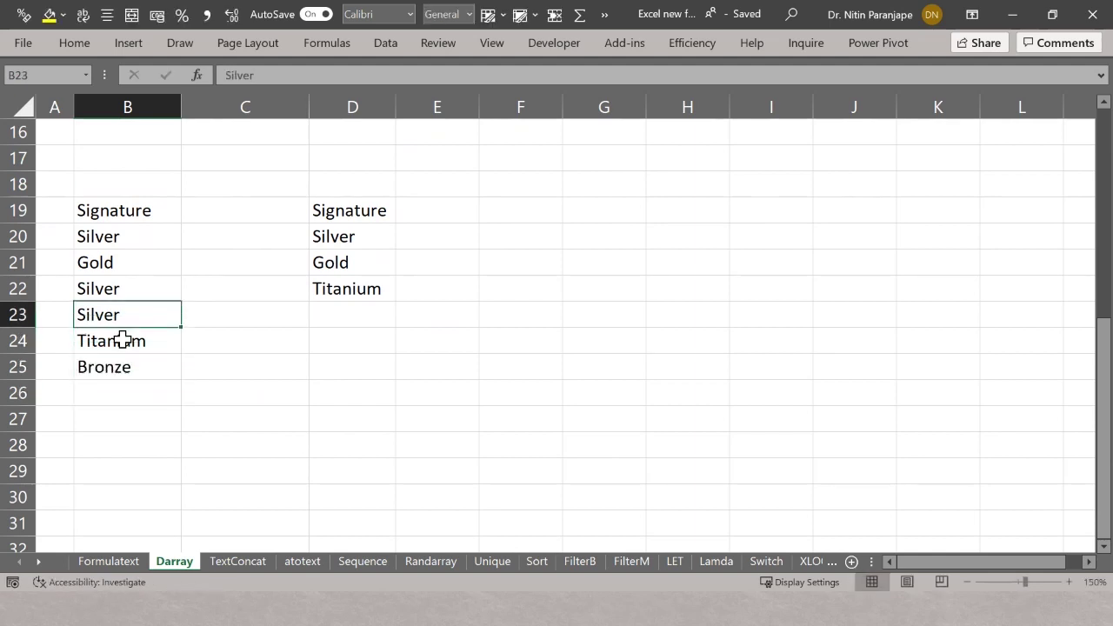
{"action": "key", "text": "Right"}
{"action": "key", "text": "Right"}
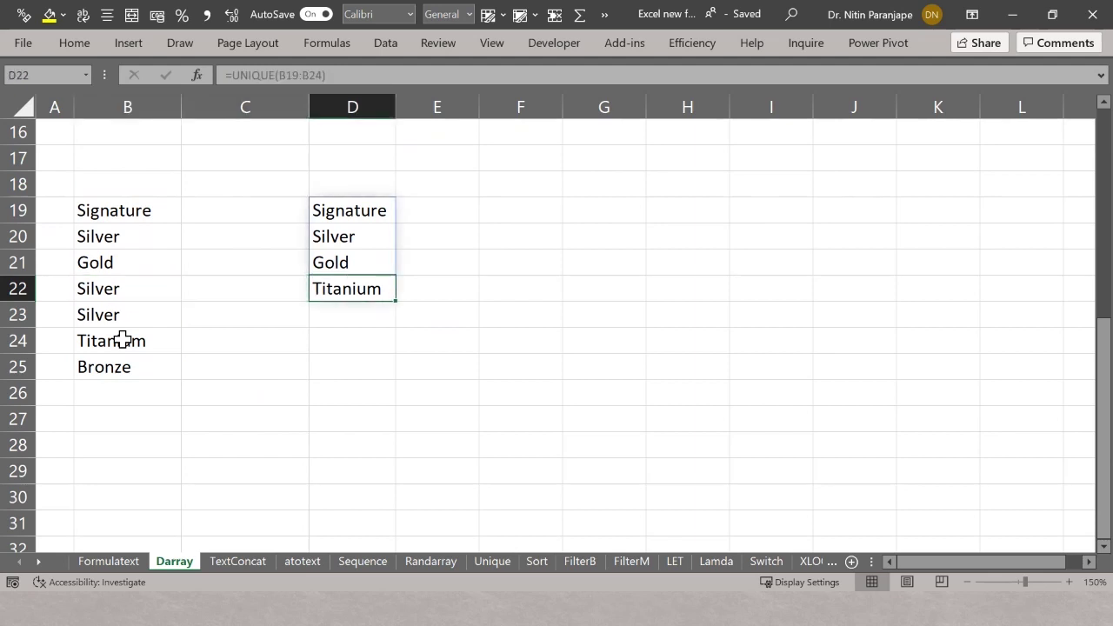
{"action": "key", "text": "Left"}
{"action": "key", "text": "Left"}
{"action": "key", "text": "Left"}
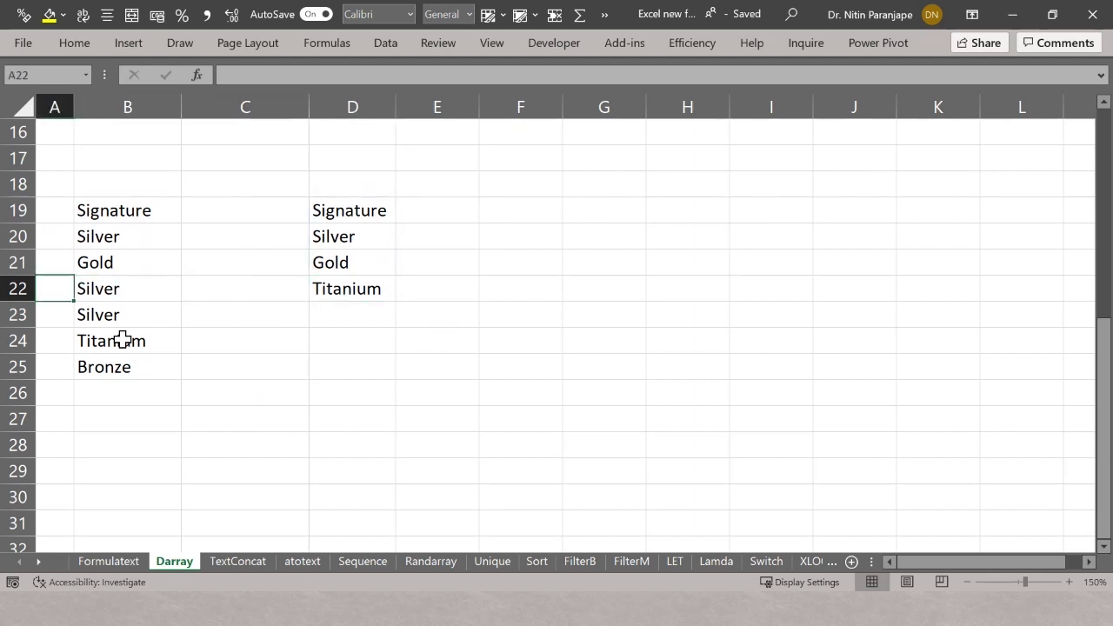
{"action": "key", "text": "Right"}
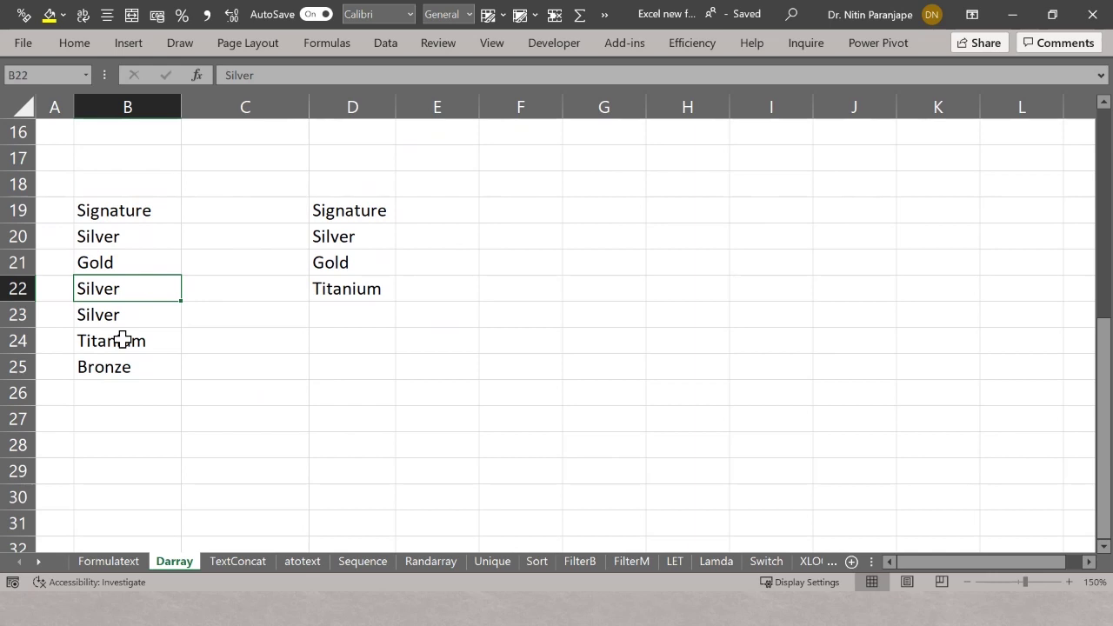
Step: Add a new row with card type Bronze in B11, directly below the orange table
{"action": "key", "text": "ctrl+Home"}
{"action": "key", "text": "Right"}
{"action": "key", "text": "Right"}
{"action": "key", "text": "Down"}
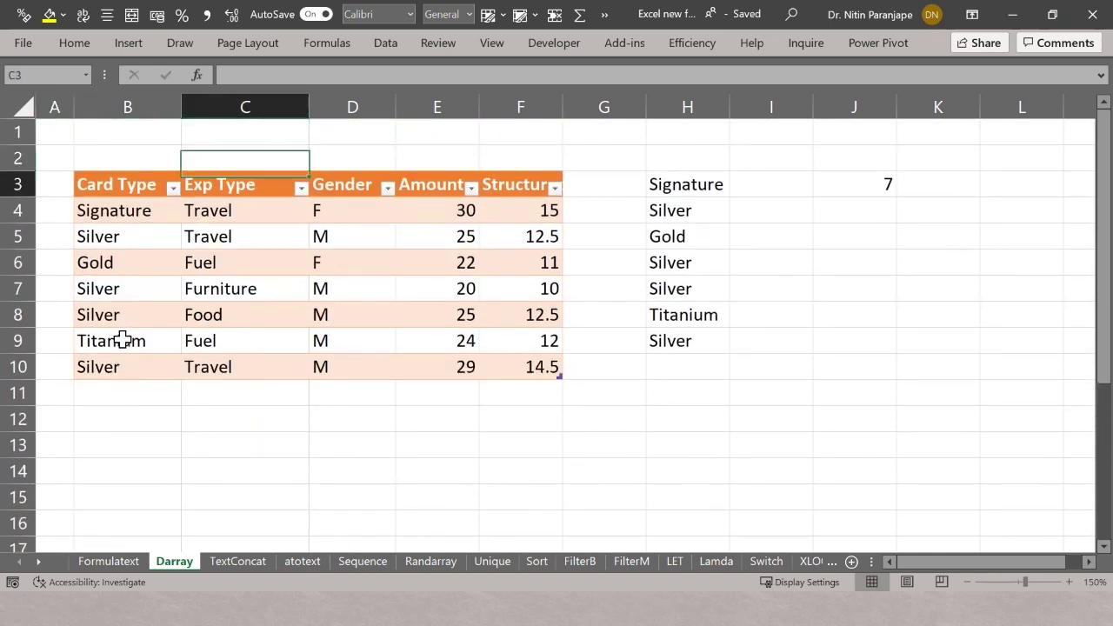
{"action": "key", "text": "Down"}
{"action": "key", "text": "Down"}
{"action": "key", "text": "Down"}
{"action": "key", "text": "Down"}
{"action": "key", "text": "Down"}
{"action": "key", "text": "Down"}
{"action": "key", "text": "Down"}
{"action": "key", "text": "Down"}
{"action": "key", "text": "Down"}
{"action": "key", "text": "Left"}
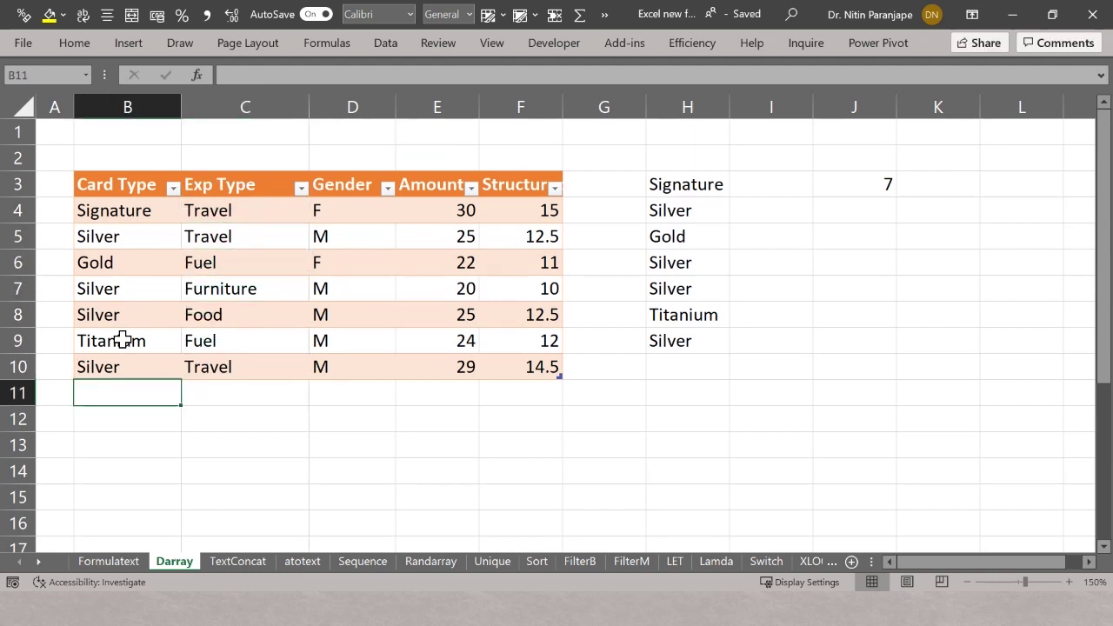
{"action": "type", "text": "Bronze"}
{"action": "key", "text": "Return"}
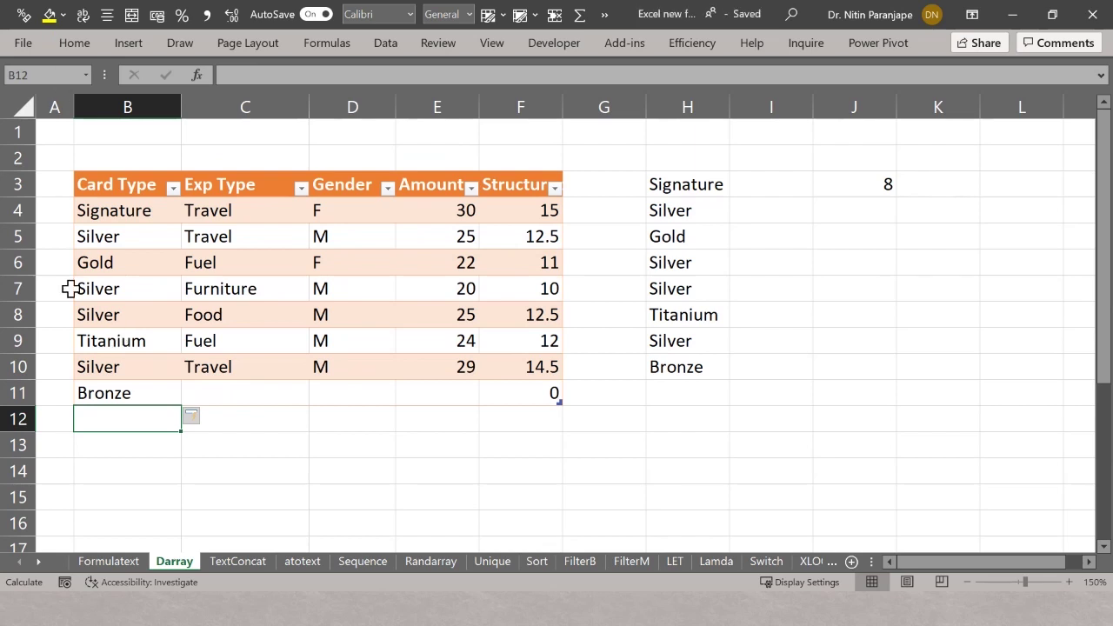
Step: Open the Switch sheet and look over the numbers in the Data column from start to end
{"action": "left_click", "coordinate": [763, 562]}
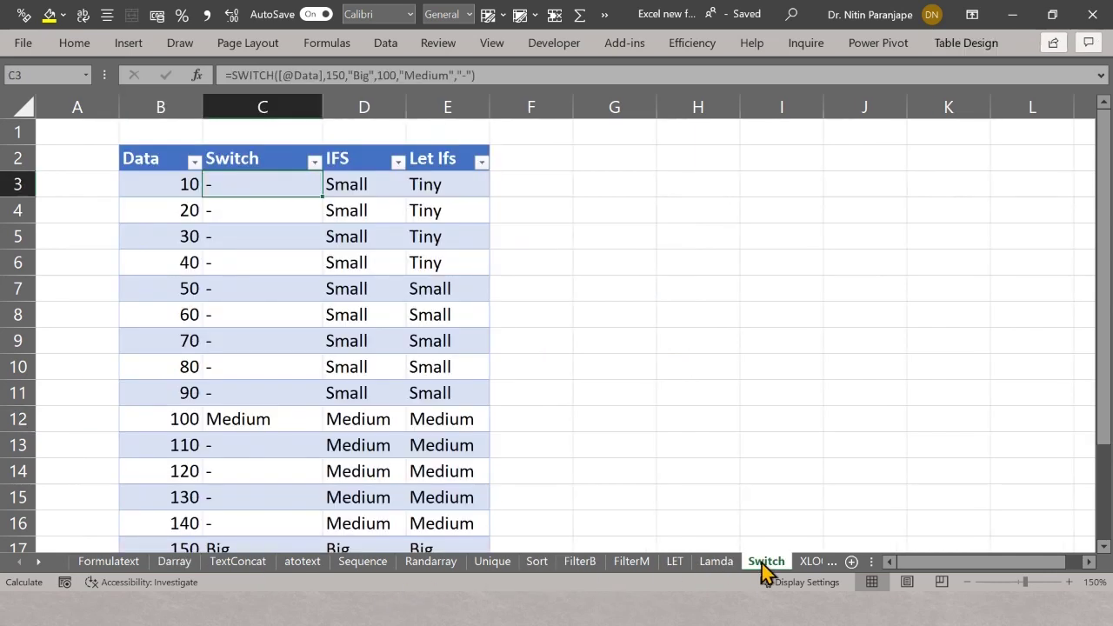
{"action": "left_click", "coordinate": [152, 186]}
{"action": "scroll", "coordinate": [179, 356], "scroll_direction": "down", "scroll_amount": 3}
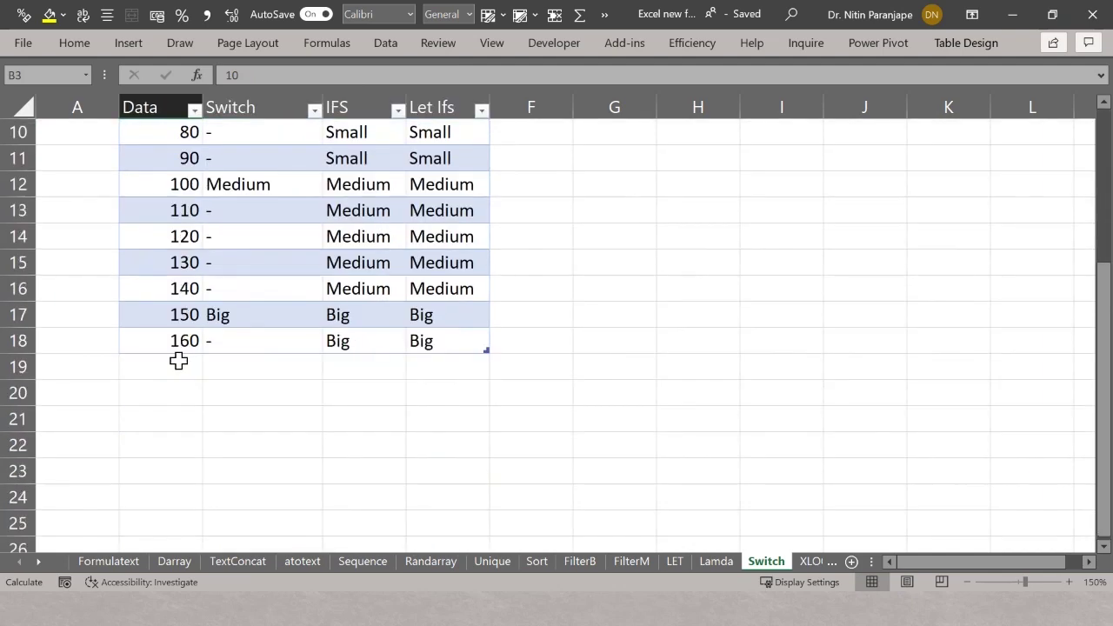
{"action": "scroll", "coordinate": [178, 361], "scroll_direction": "up", "scroll_amount": 3}
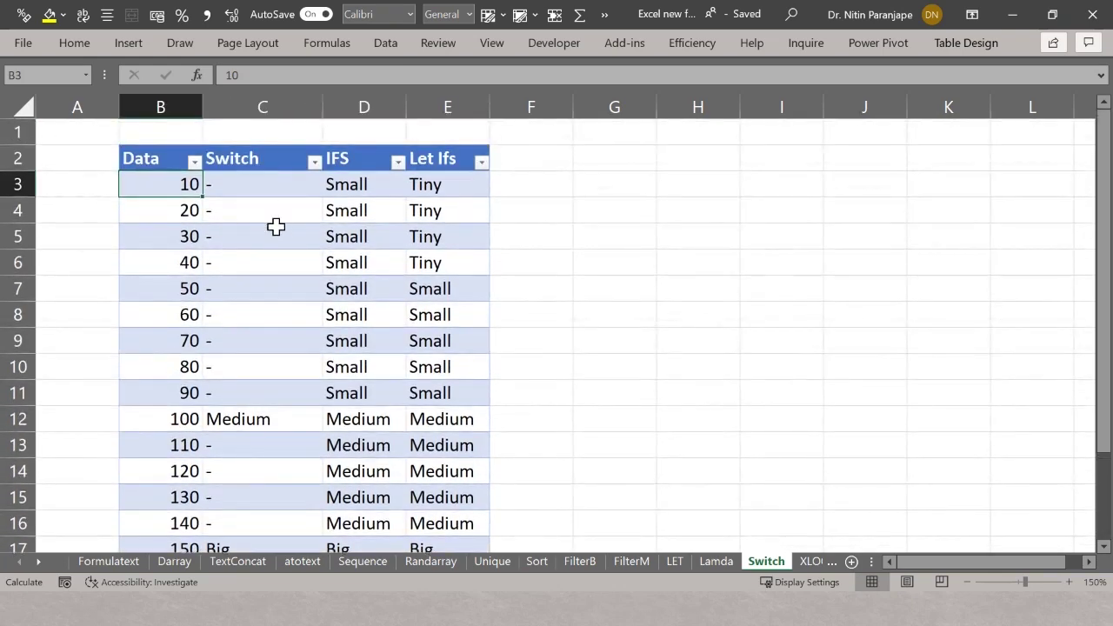
Step: Examine the SWITCH formula in C3 argument by argument: expression, first value and result, second value and result
{"action": "left_click", "coordinate": [256, 186]}
{"action": "key", "text": "F2"}
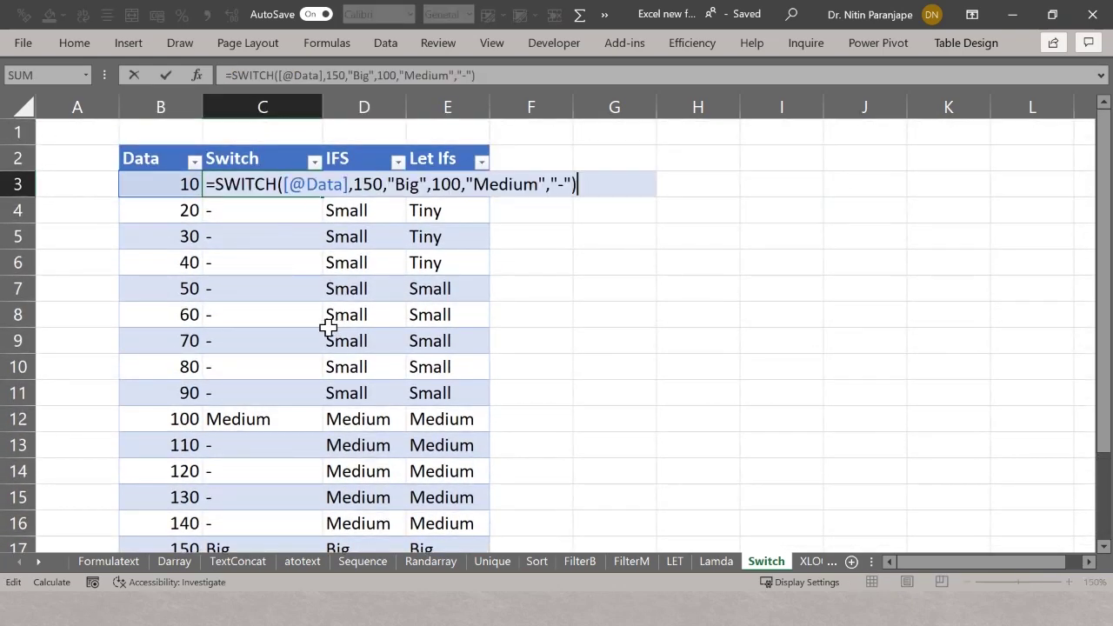
{"action": "left_click", "coordinate": [311, 186]}
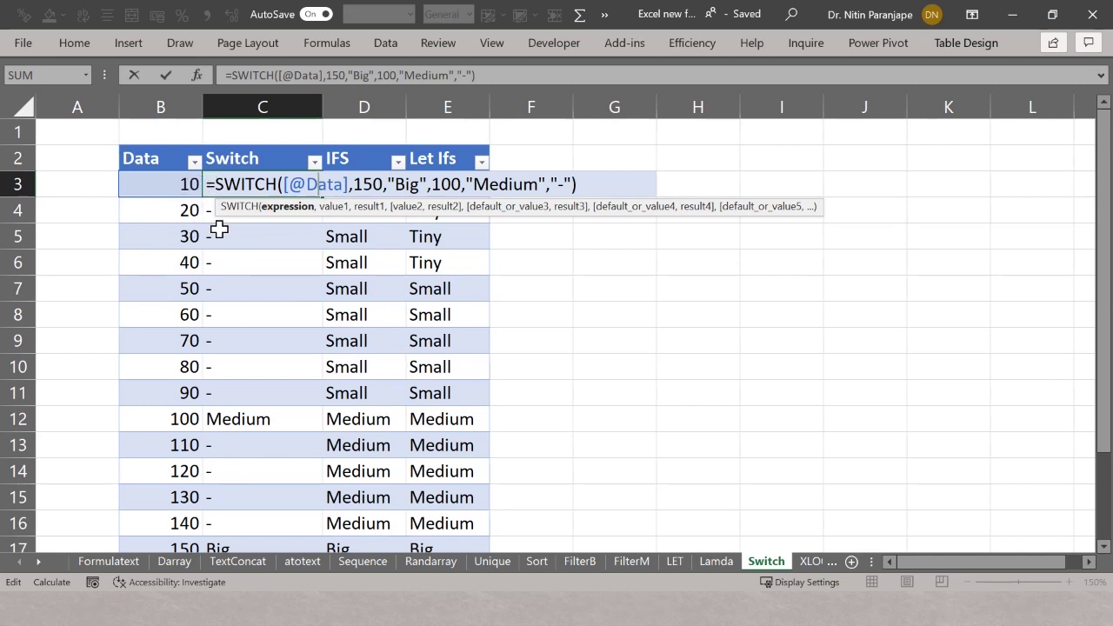
{"action": "left_click", "coordinate": [332, 210]}
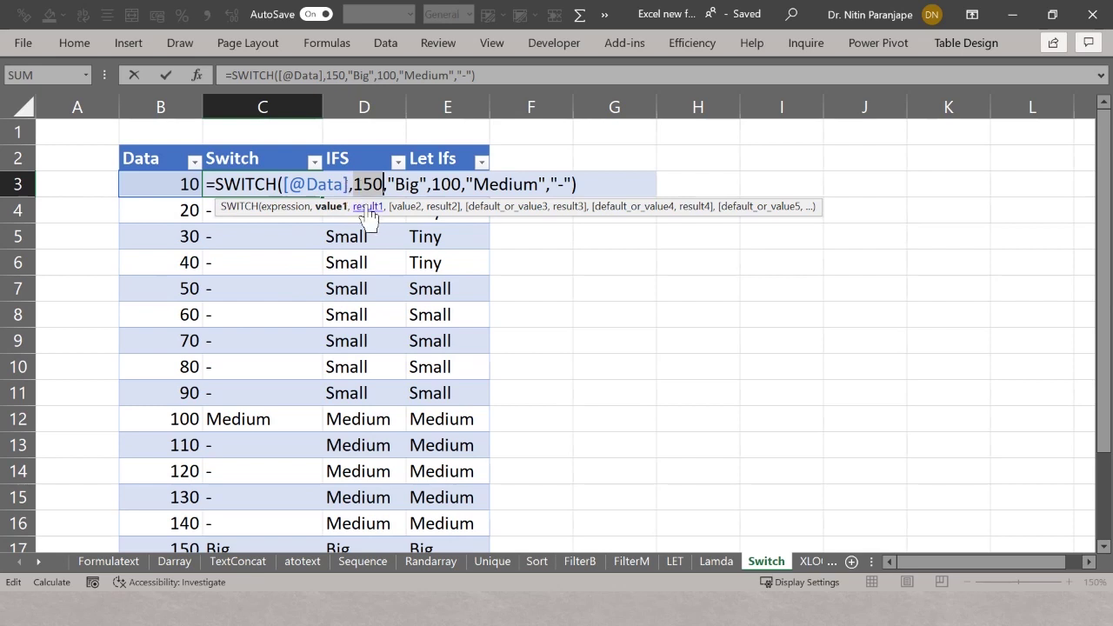
{"action": "left_click", "coordinate": [366, 209]}
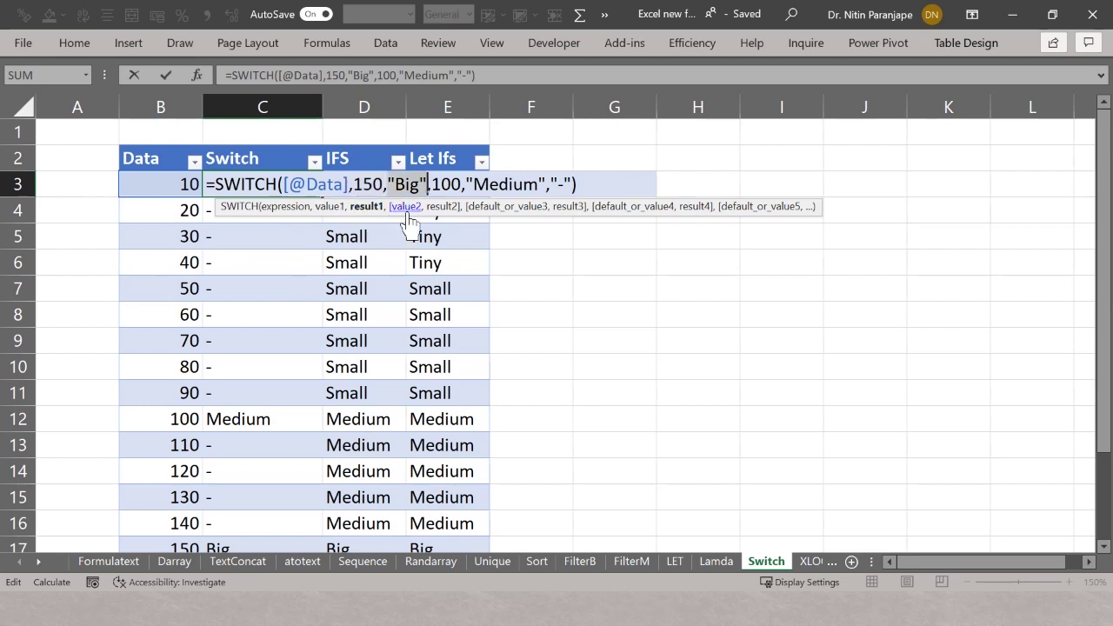
{"action": "left_click", "coordinate": [408, 211]}
{"action": "left_click", "coordinate": [437, 209]}
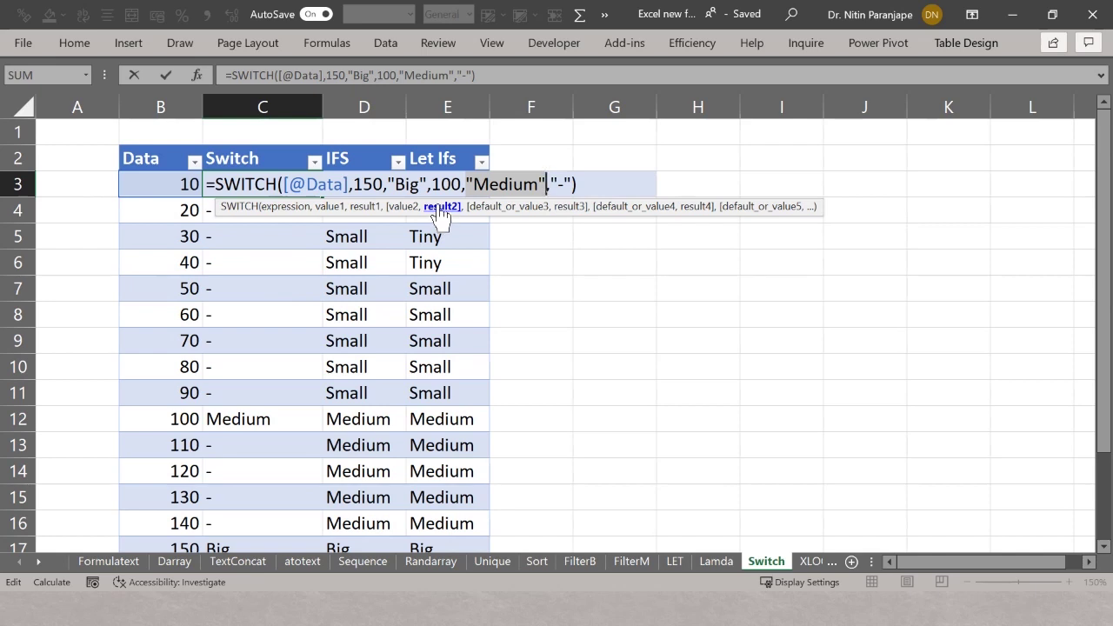
{"action": "key", "text": "Escape"}
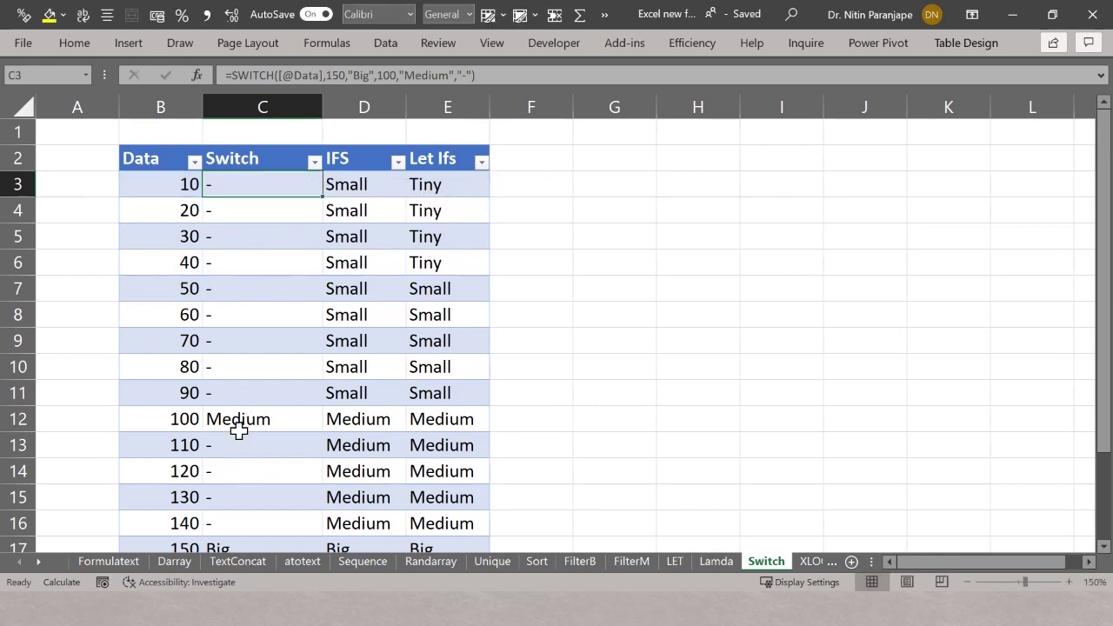
Step: Compare the Switch column's results with the Data values and review the SWITCH formula in C3 again
{"action": "scroll", "coordinate": [237, 480], "scroll_direction": "down", "scroll_amount": 2}
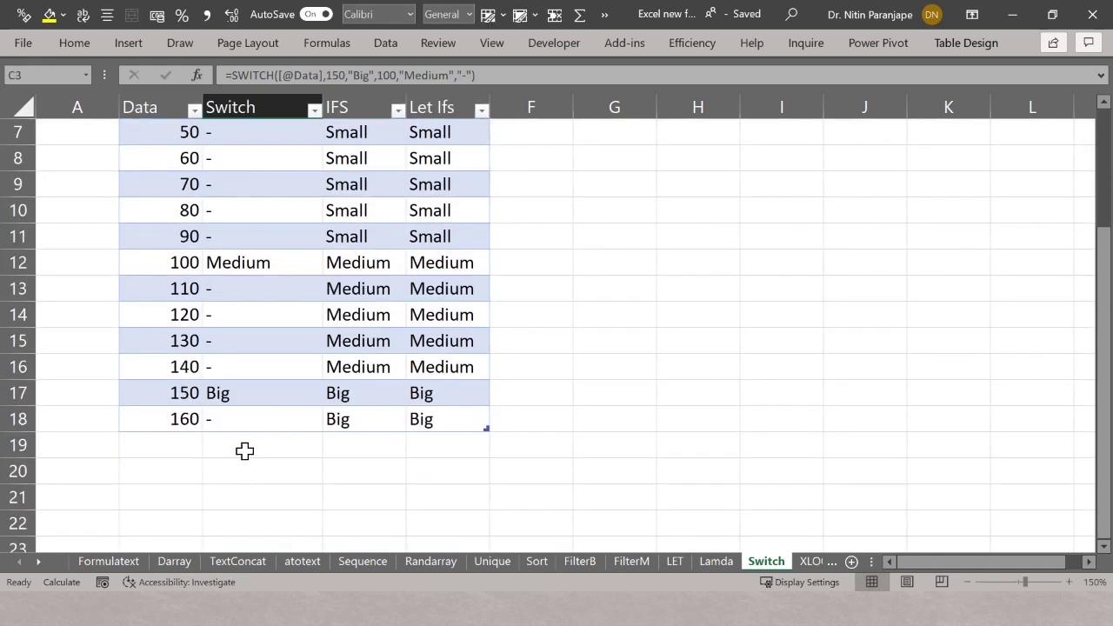
{"action": "scroll", "coordinate": [243, 426], "scroll_direction": "up", "scroll_amount": 2}
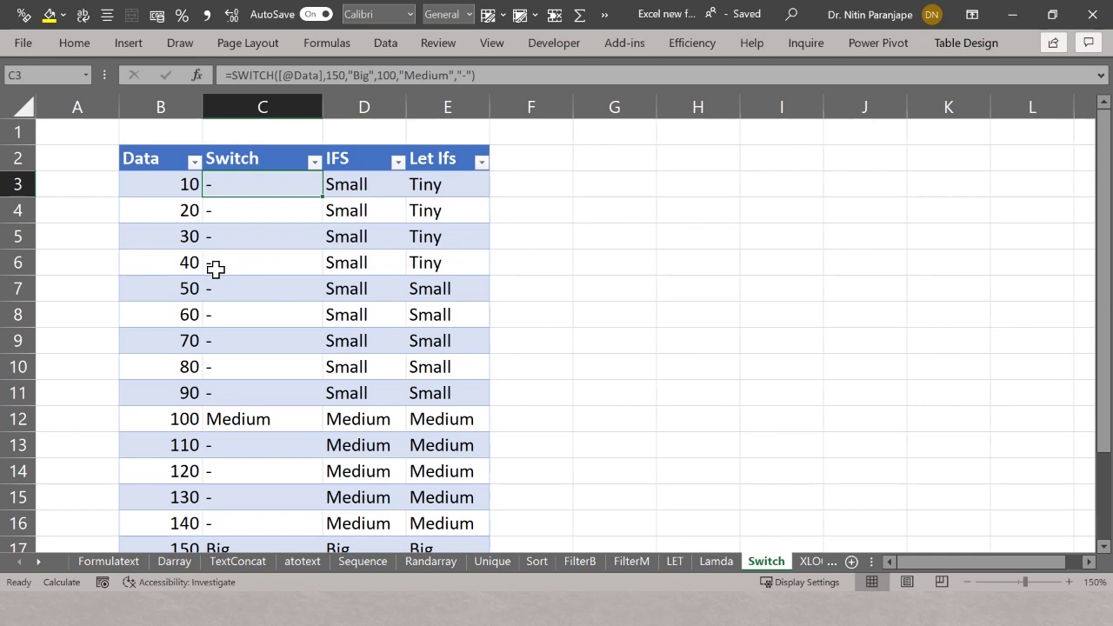
{"action": "key", "text": "F2"}
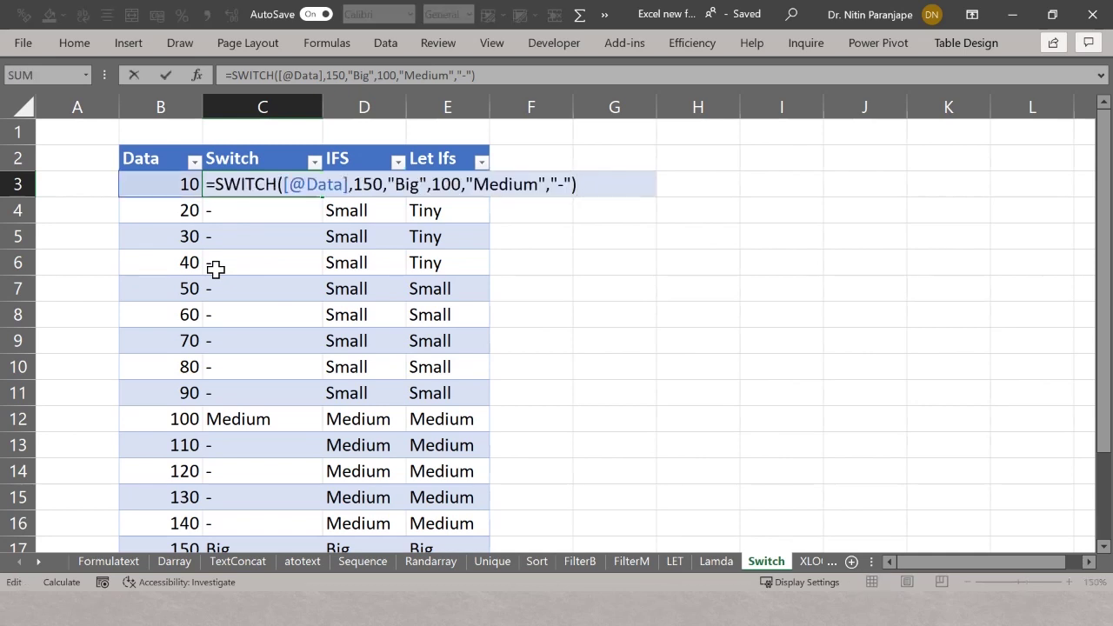
{"action": "key", "text": "Escape"}
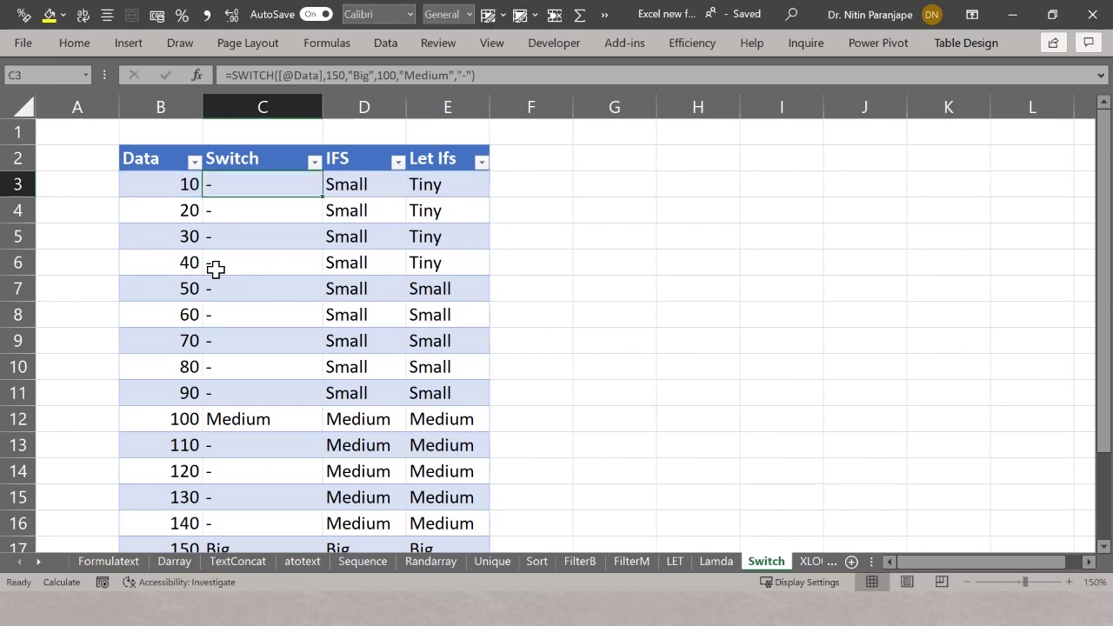
Step: Examine the logical tests in D3's IFS formula and compare them with the Data values
{"action": "key", "text": "Right"}
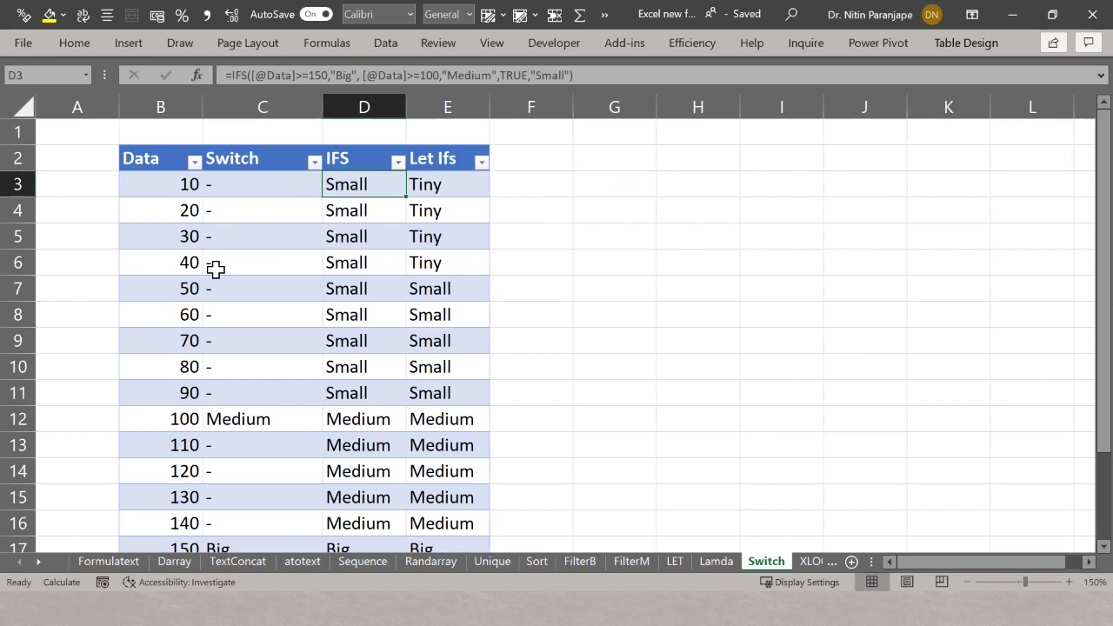
{"action": "key", "text": "F2"}
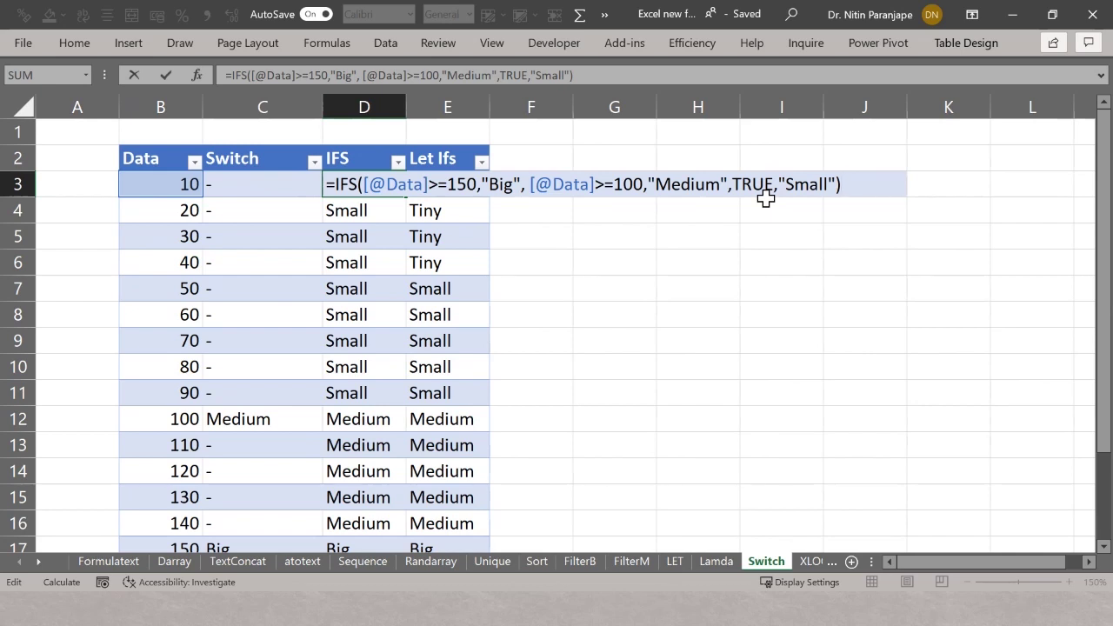
{"action": "scroll", "coordinate": [287, 398], "scroll_direction": "down", "scroll_amount": 1}
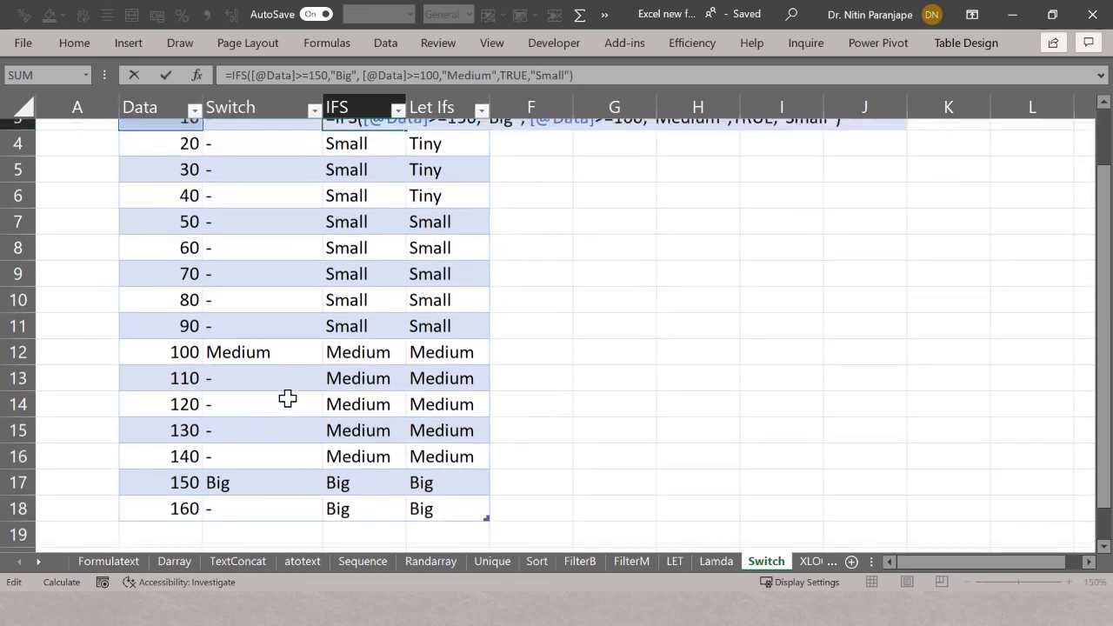
{"action": "scroll", "coordinate": [505, 252], "scroll_direction": "up", "scroll_amount": 1}
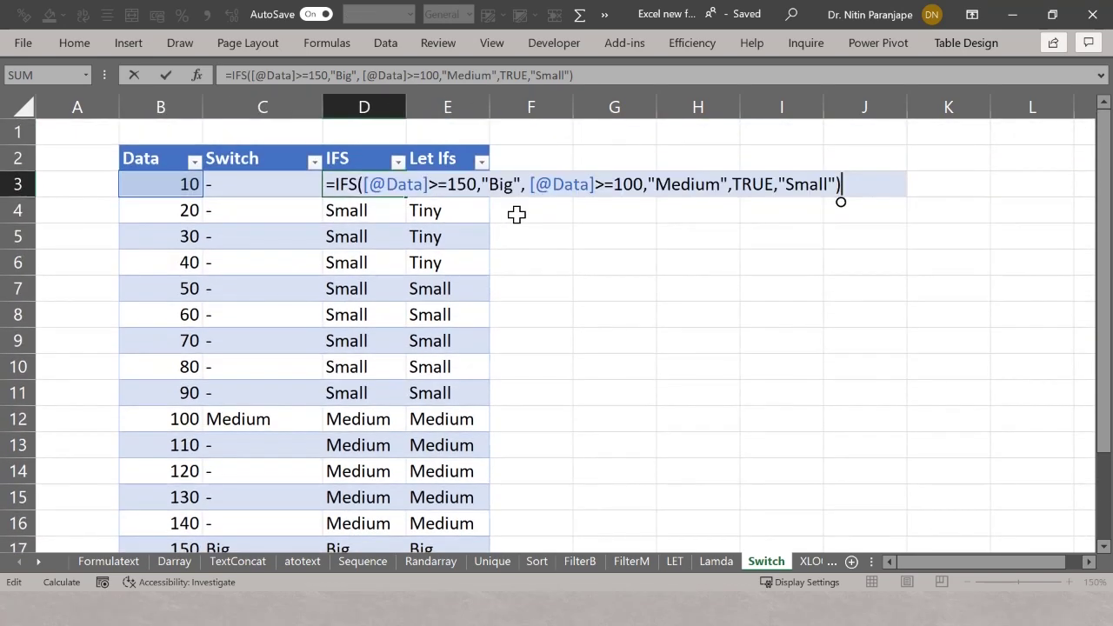
{"action": "left_click", "coordinate": [445, 185]}
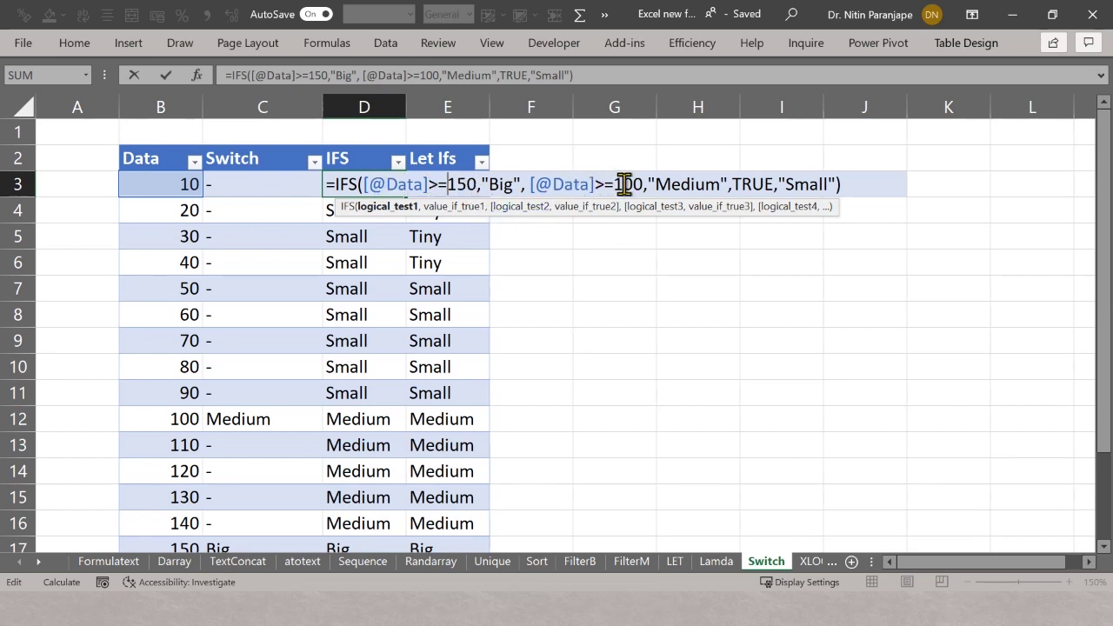
Step: Remove the final TRUE,"Small" pair from the IFS formula in D3
{"action": "left_click", "coordinate": [733, 190]}
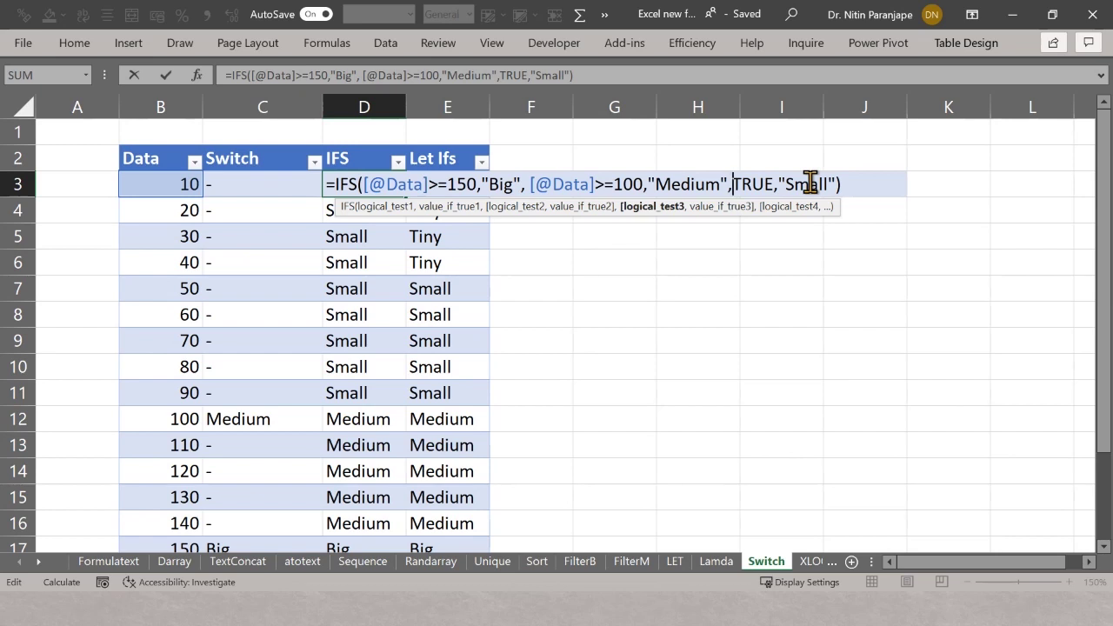
{"action": "key", "text": "Delete"}
{"action": "key", "text": "Delete"}
{"action": "key", "text": "Delete"}
{"action": "key", "text": "Delete"}
{"action": "key", "text": "Delete"}
{"action": "key", "text": "Delete"}
{"action": "key", "text": "Delete"}
{"action": "key", "text": "Delete"}
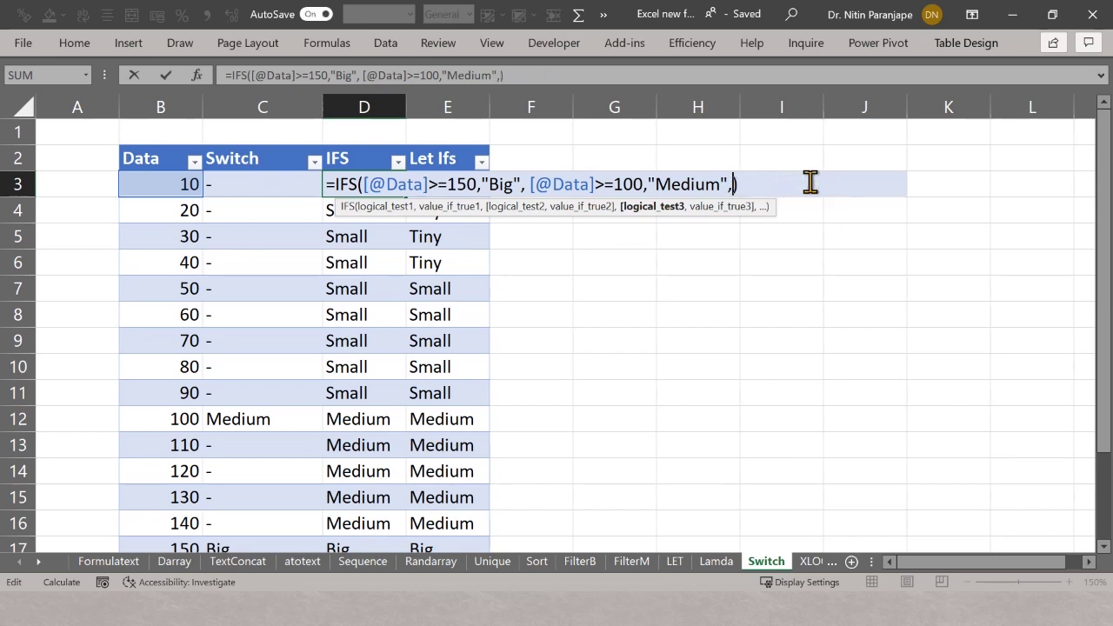
{"action": "key", "text": "BackSpace"}
{"action": "key", "text": "Return"}
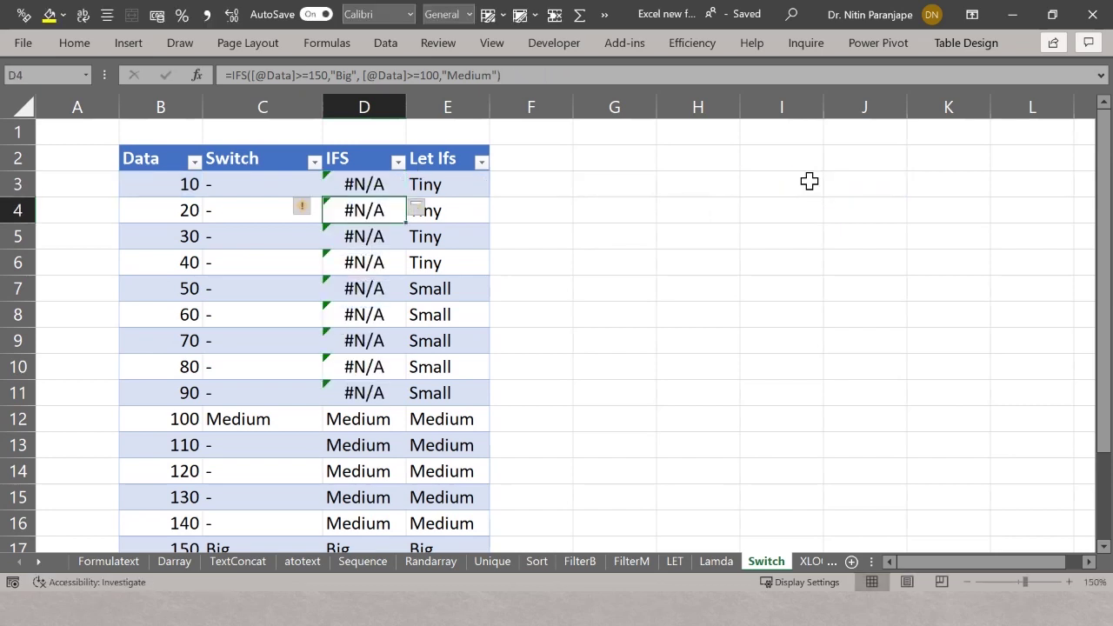
{"action": "key", "text": "Up"}
{"action": "key", "text": "F2"}
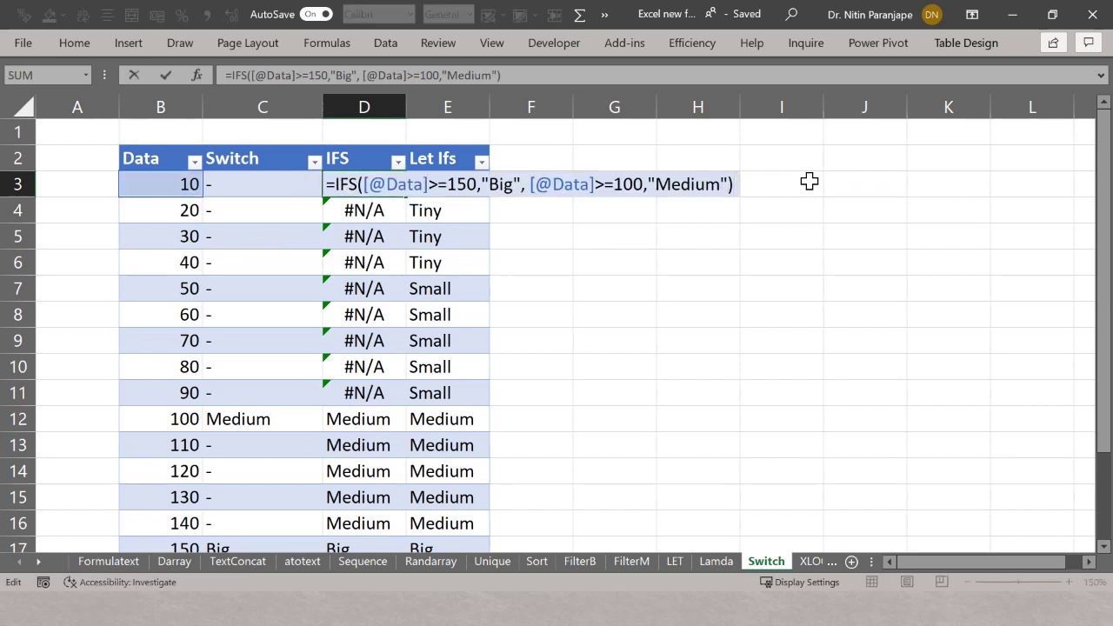
{"action": "key", "text": "Left"}
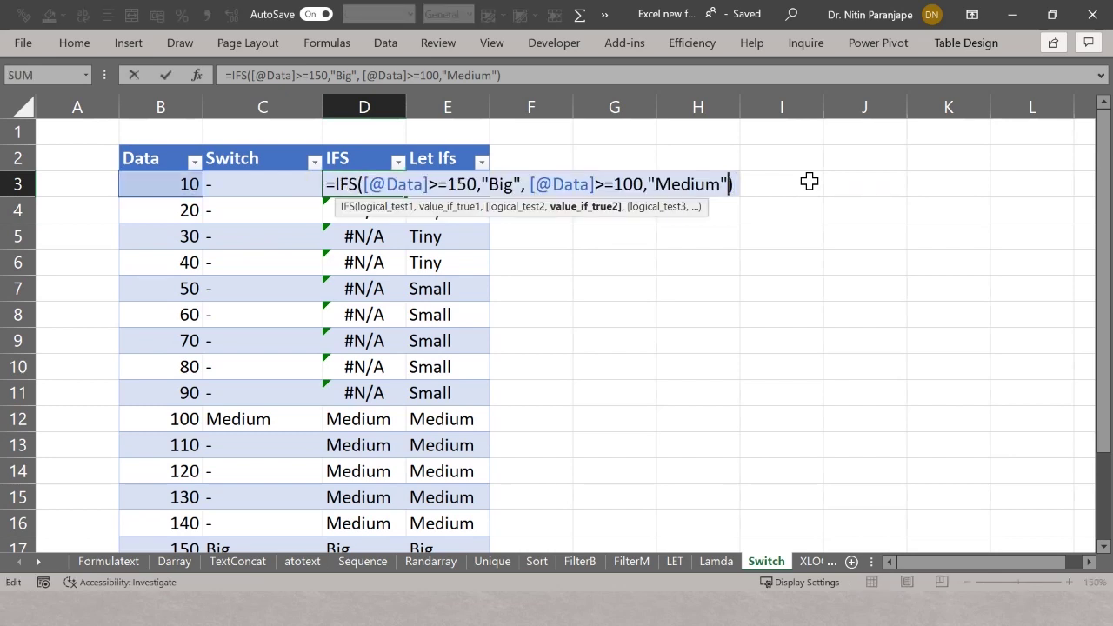
{"action": "type", "text": ","}
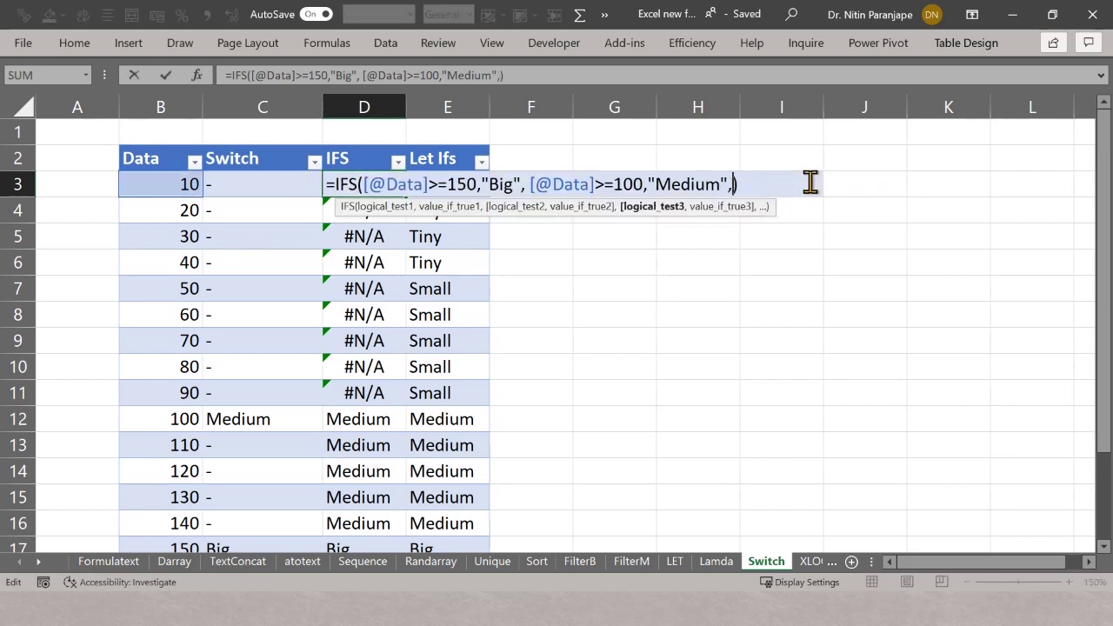
{"action": "left_click", "coordinate": [157, 184]}
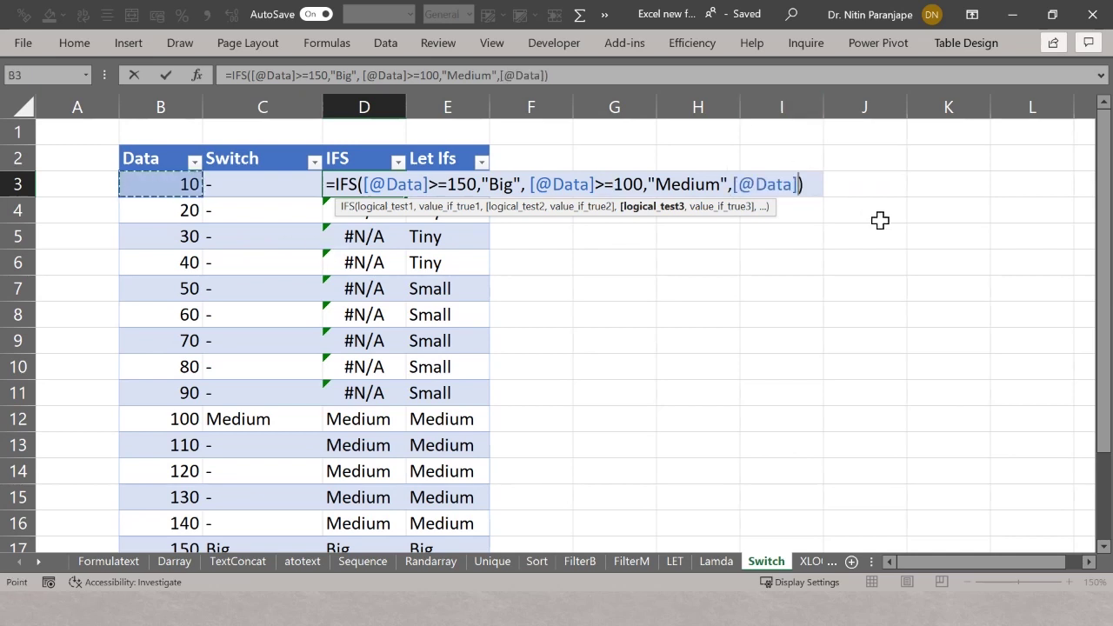
{"action": "type", "text": ">="}
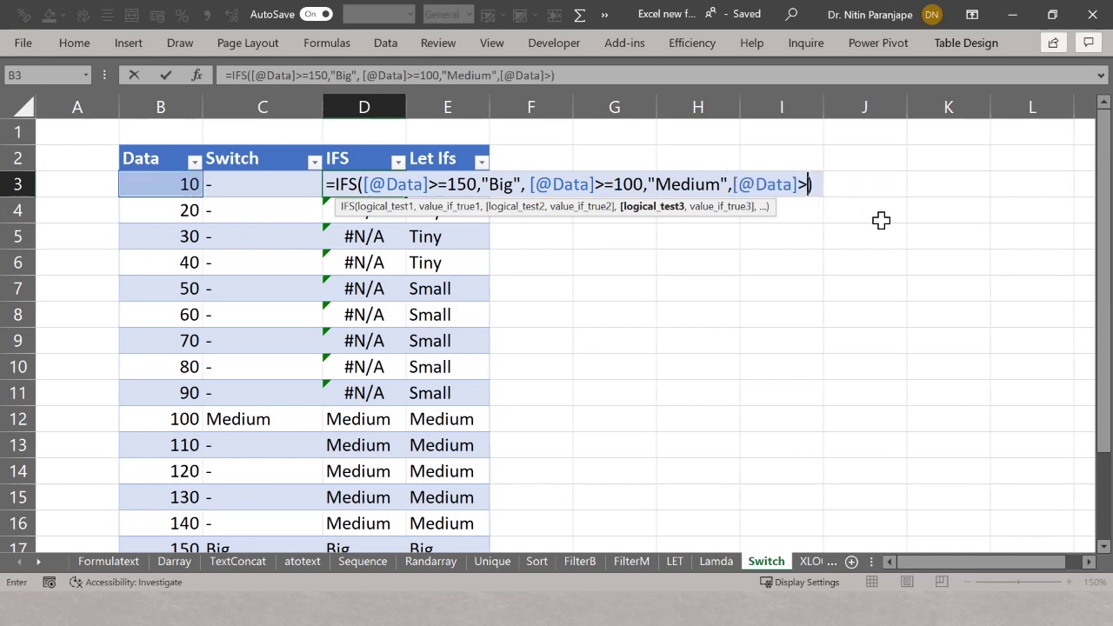
{"action": "type", "text": "50"}
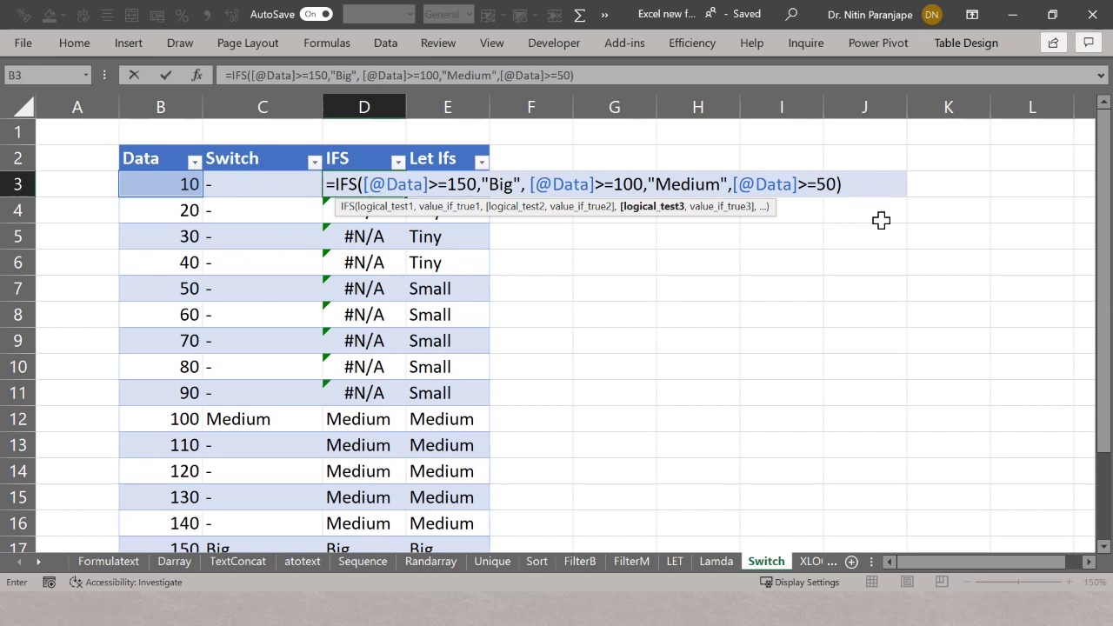
{"action": "type", "text": ","}
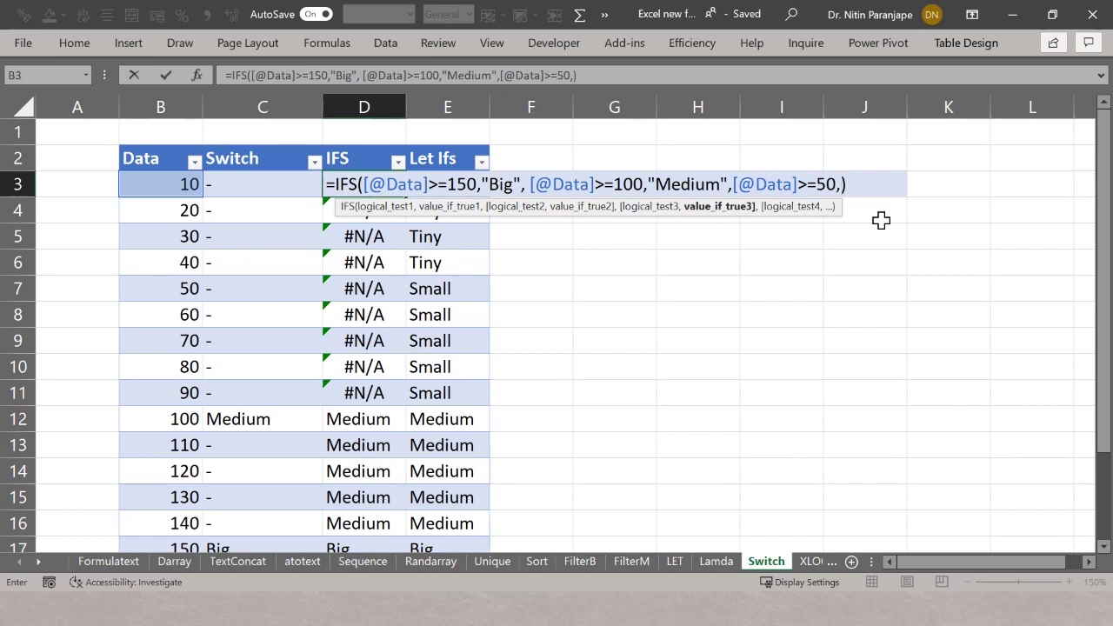
{"action": "type", "text": "\"Small"}
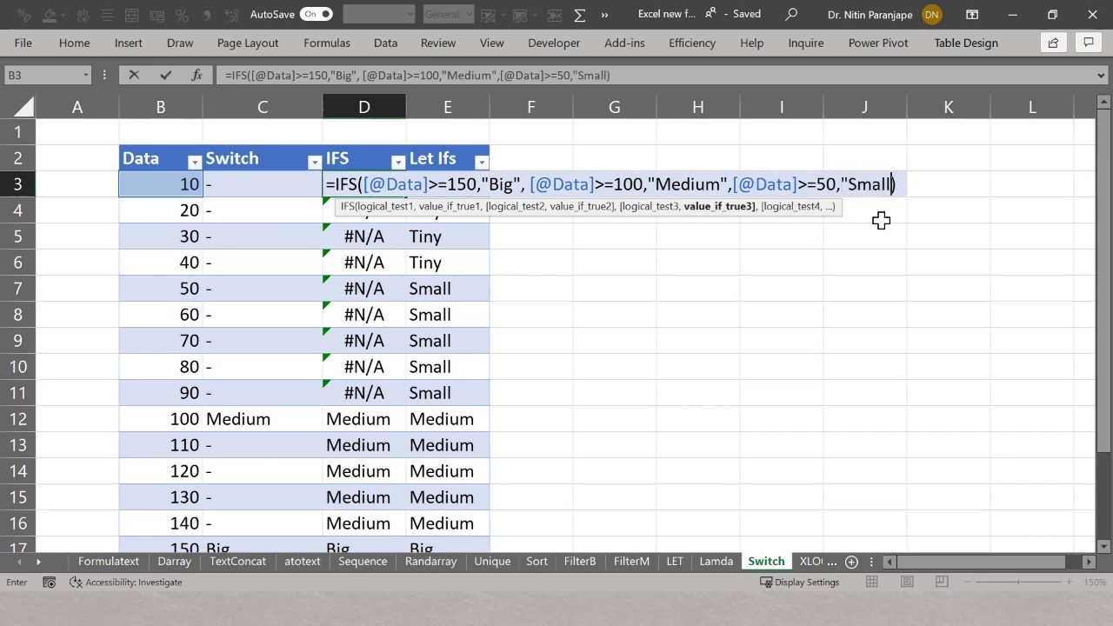
{"action": "type", "text": "\","}
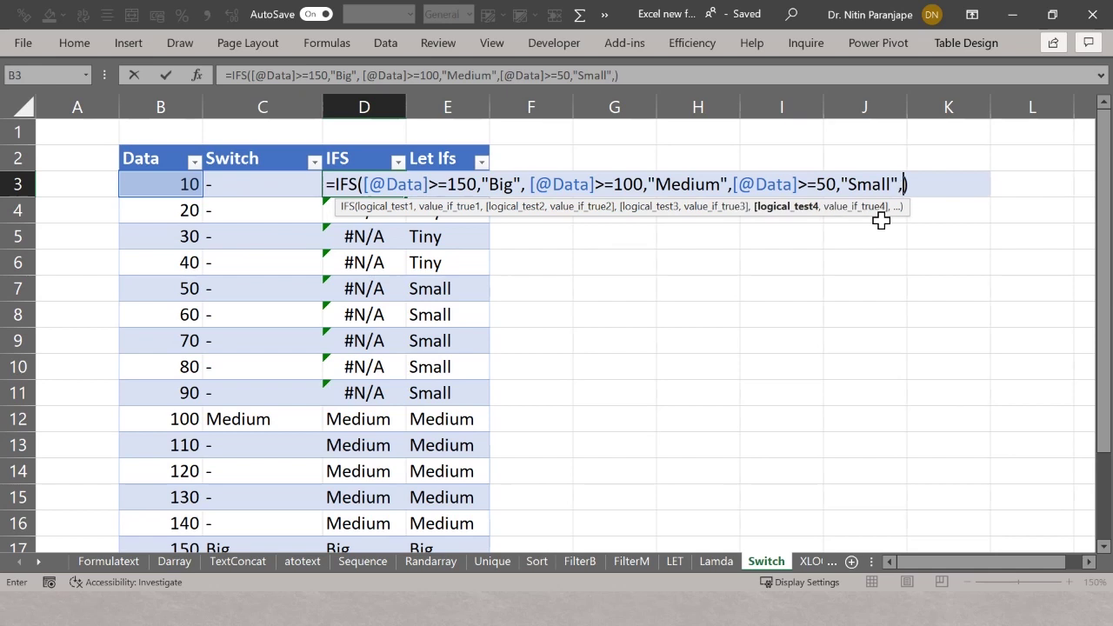
Step: Finish the IFS formula in D3 with a TRUE fallback that returns "-"
{"action": "type", "text": "true,"}
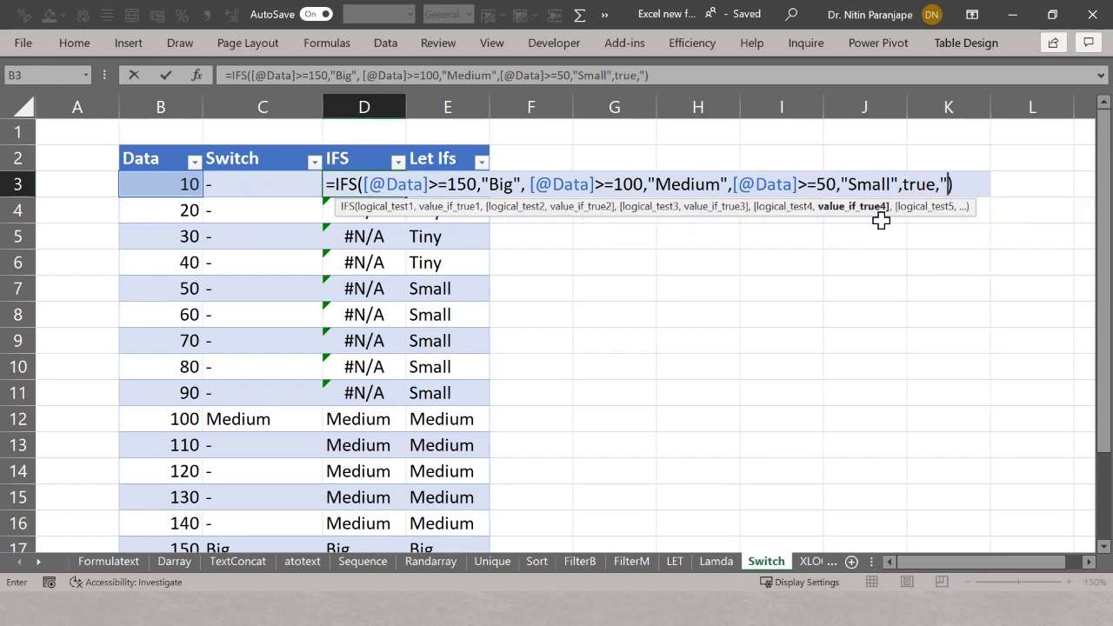
{"action": "type", "text": "\"-\")"}
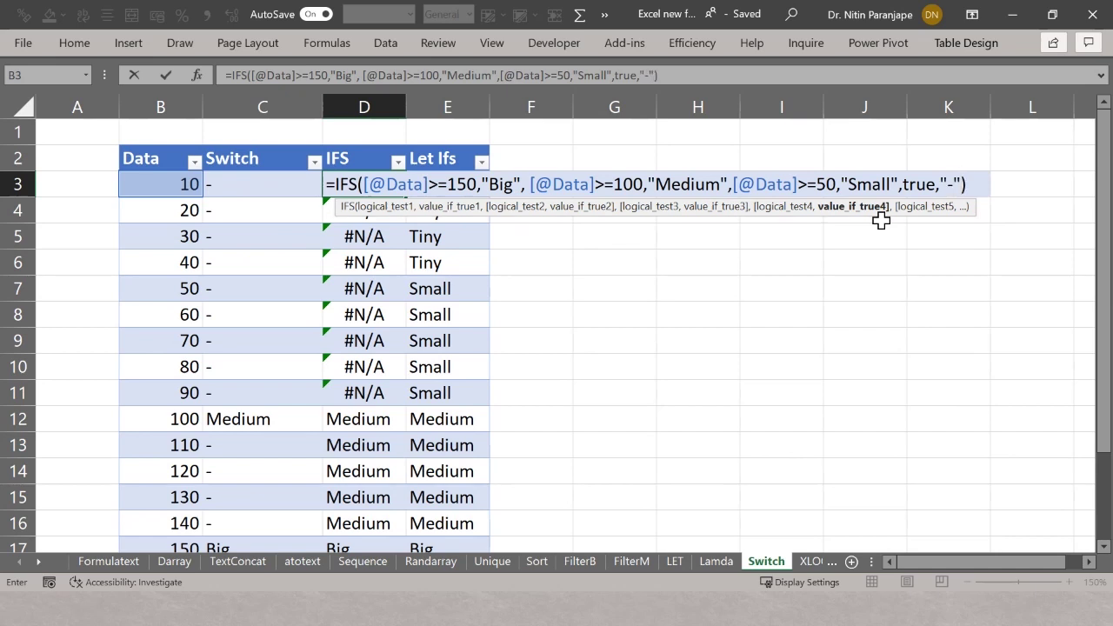
{"action": "key", "text": "Return"}
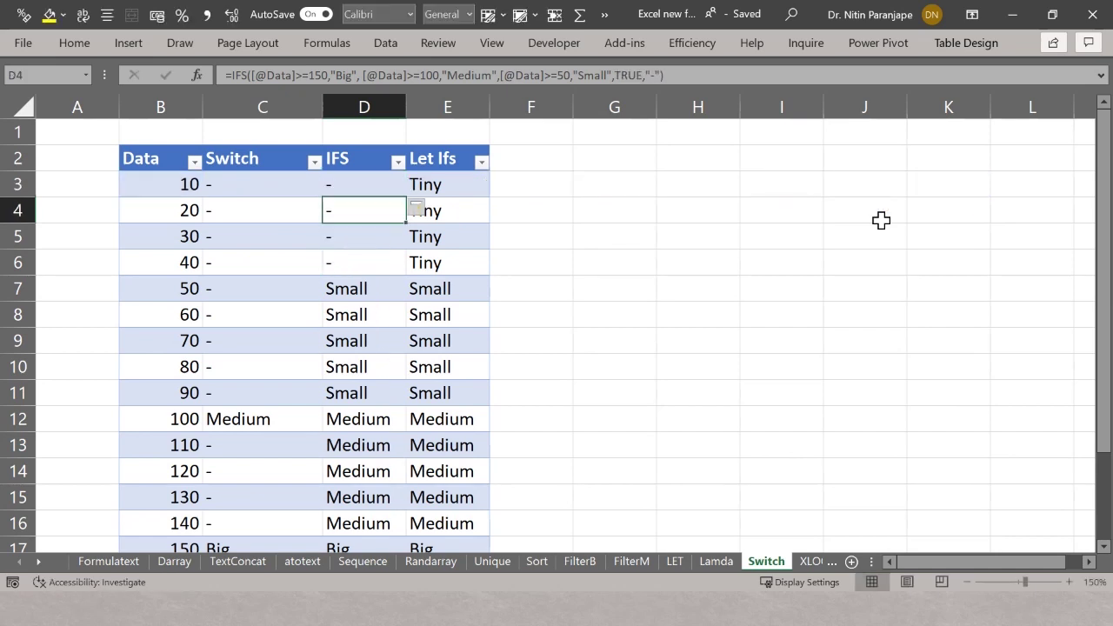
{"action": "key", "text": "Up"}
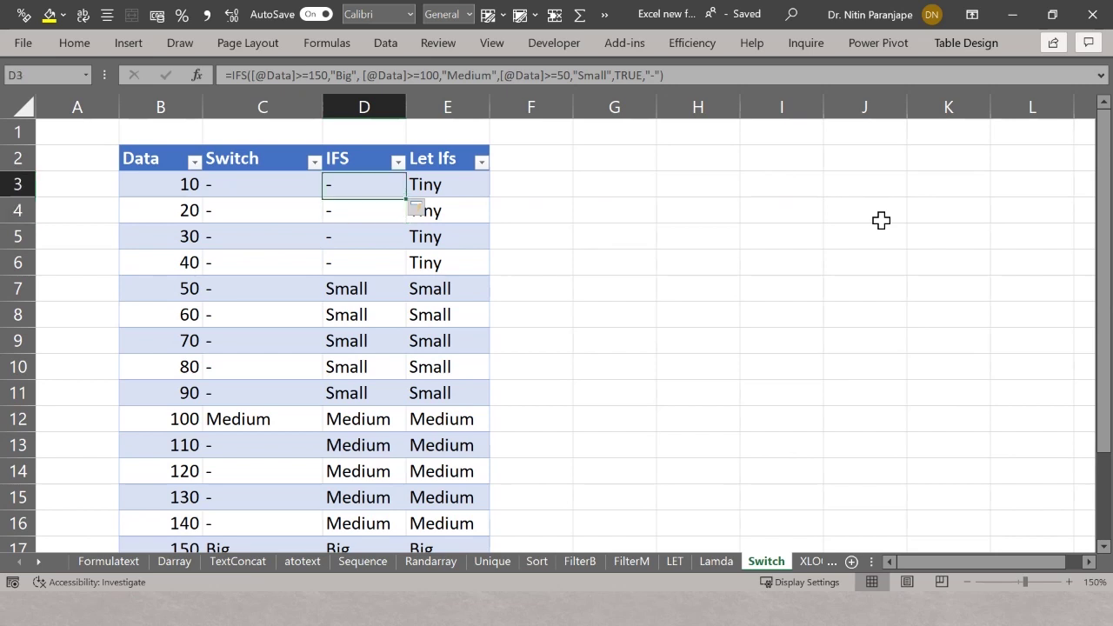
{"action": "key", "text": "Right"}
{"action": "key", "text": "F2"}
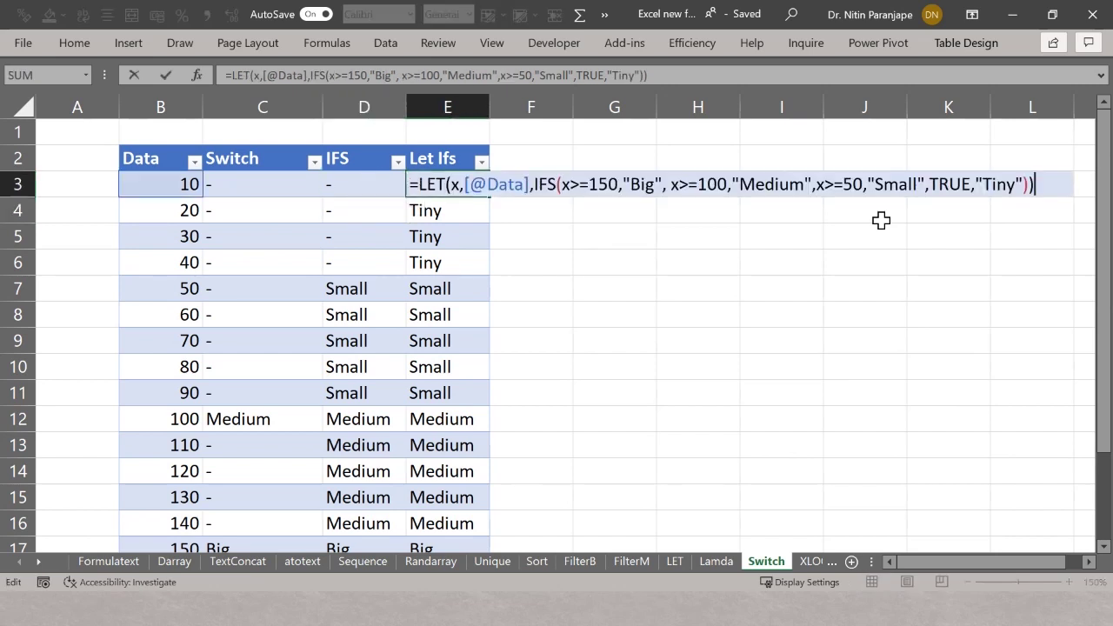
{"action": "key", "text": "Escape"}
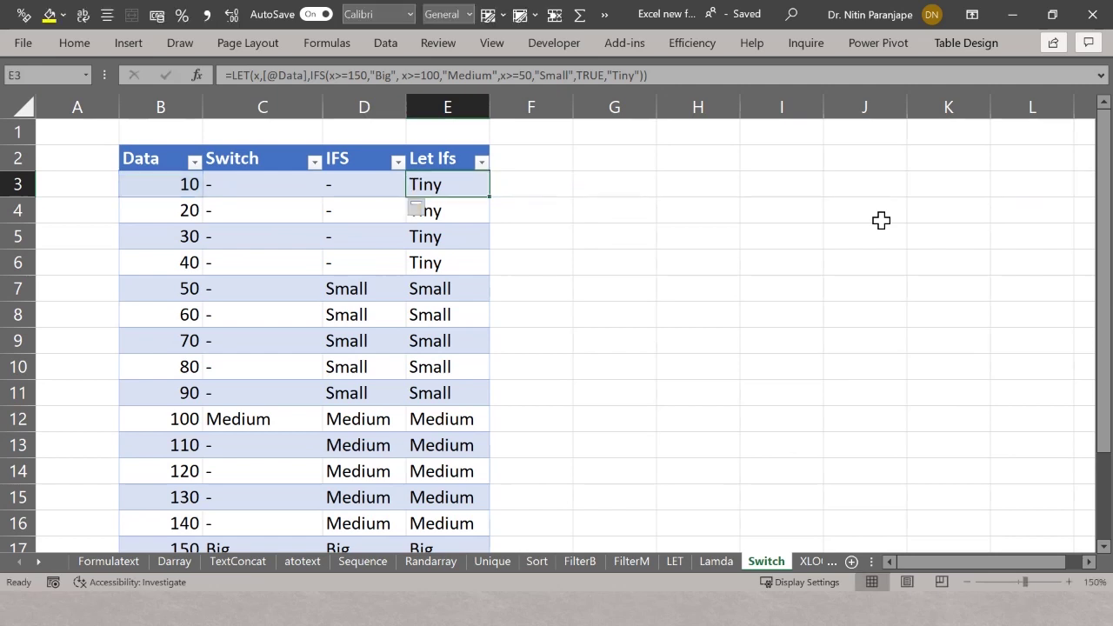
{"action": "key", "text": "Left"}
{"action": "key", "text": "F2"}
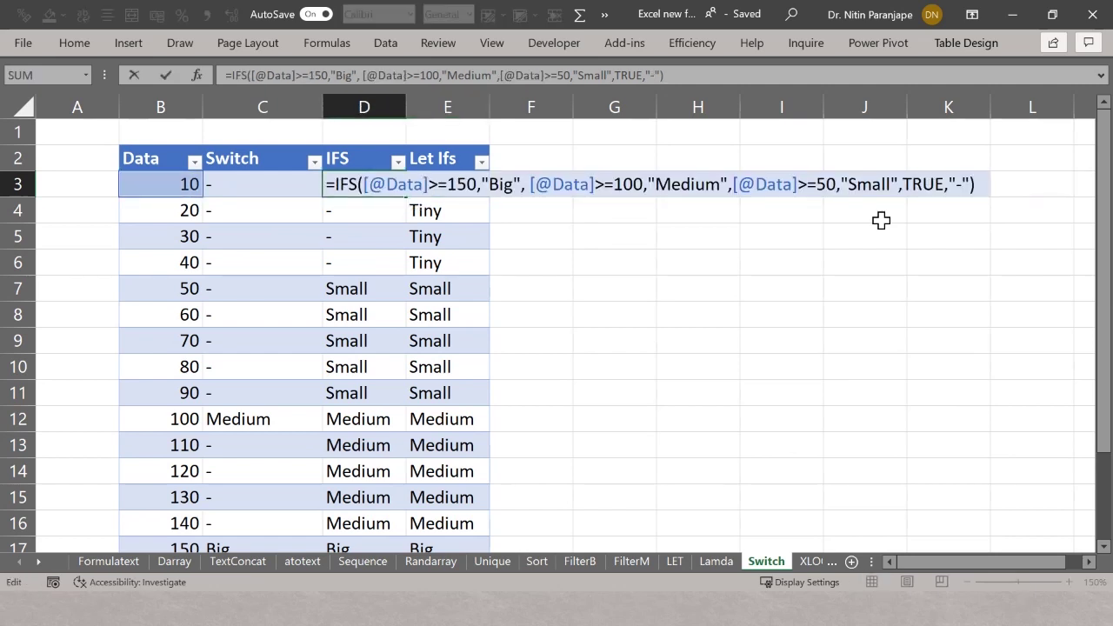
{"action": "key", "text": "Escape"}
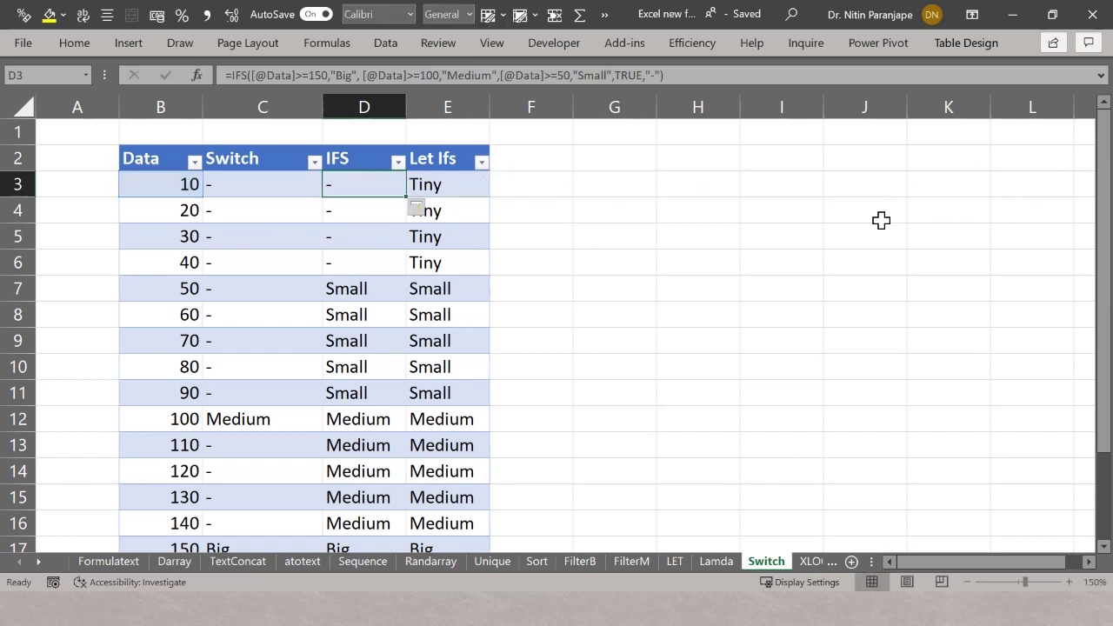
{"action": "key", "text": "Right"}
{"action": "key", "text": "F2"}
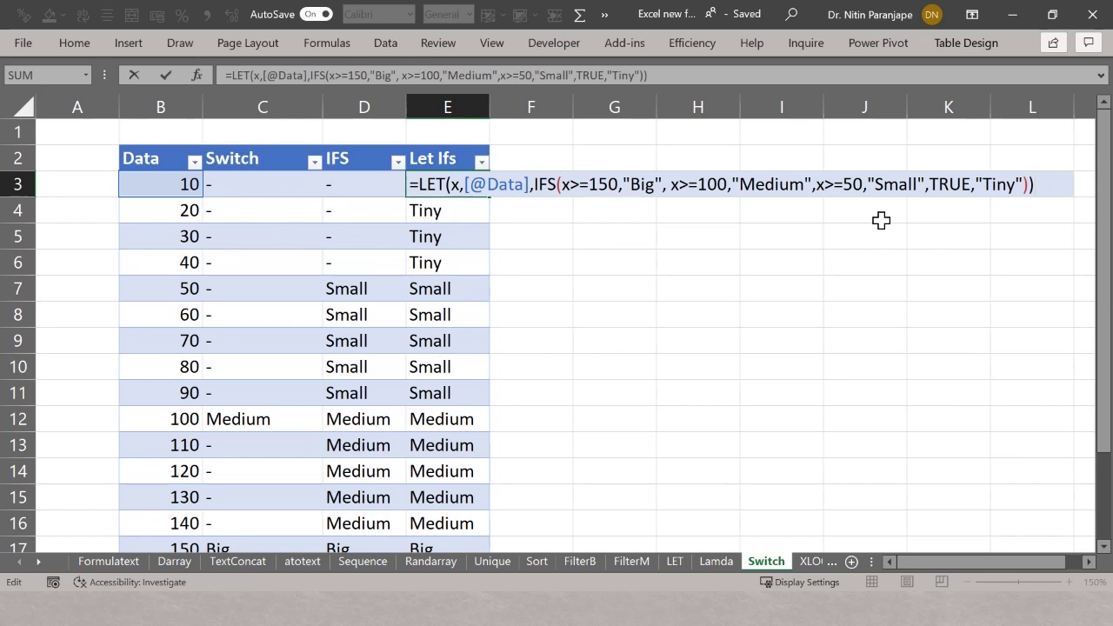
{"action": "key", "text": "Escape"}
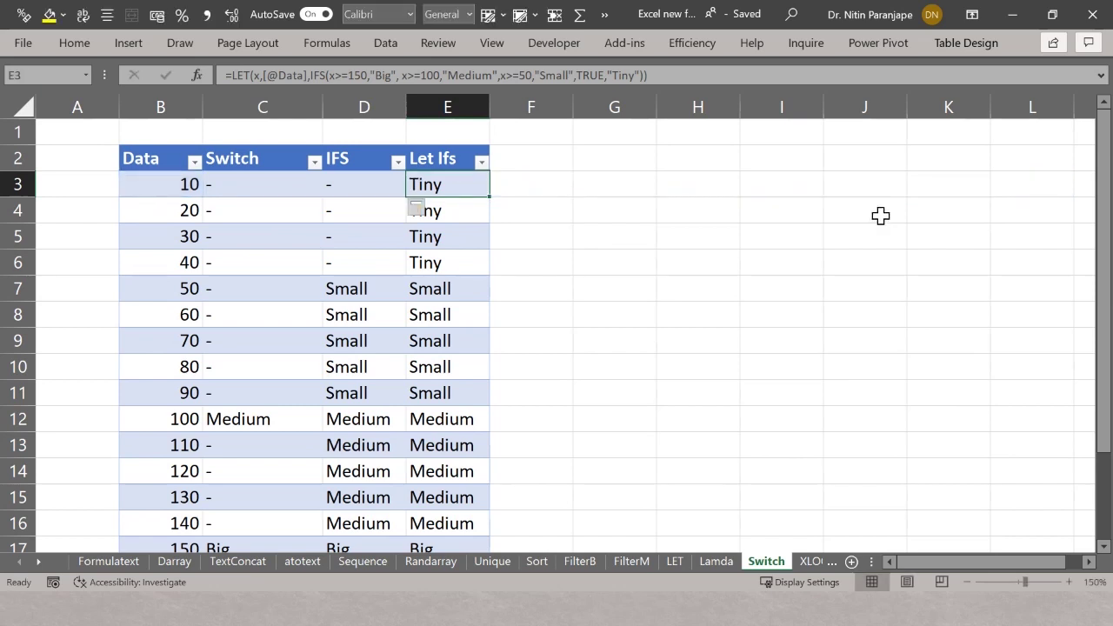
Step: Go to the start of the XLOOKUP sheet and select the Amt values in B7:B11 of the VLOOKUP with tables example
{"action": "left_click", "coordinate": [802, 563]}
{"action": "left_click", "coordinate": [253, 339]}
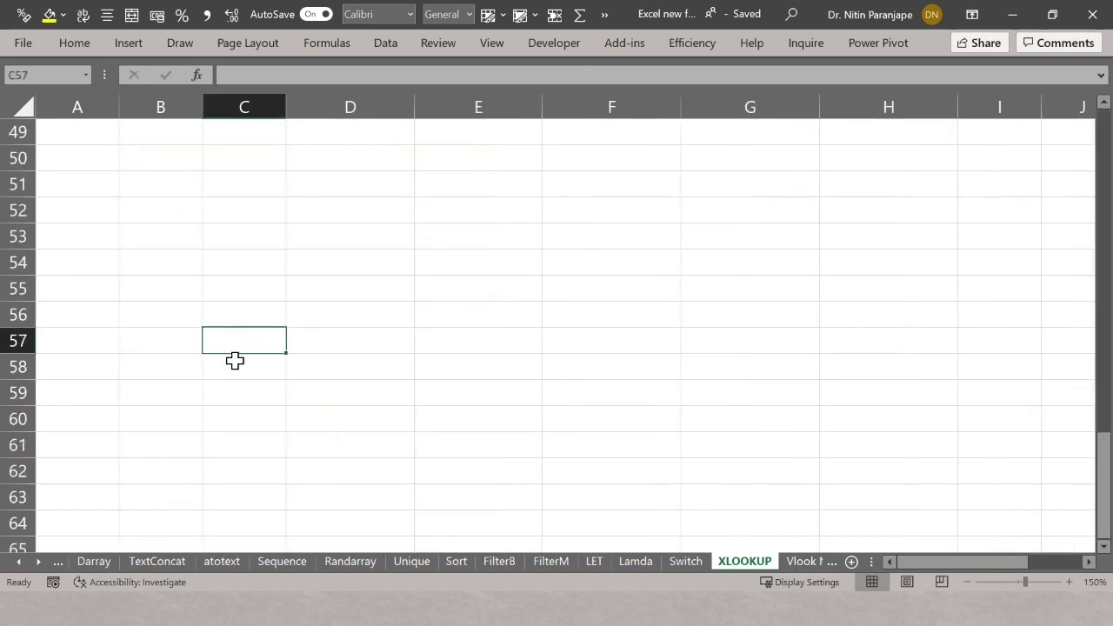
{"action": "key", "text": "ctrl+Home"}
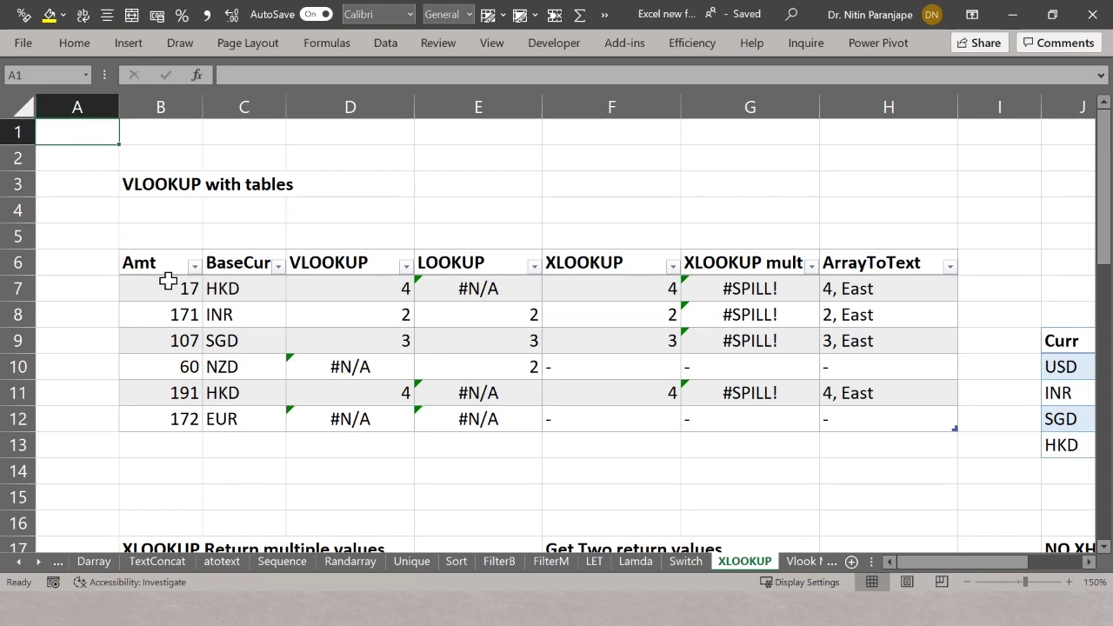
{"action": "left_click_drag", "start_coordinate": [166, 288], "coordinate": [157, 396]}
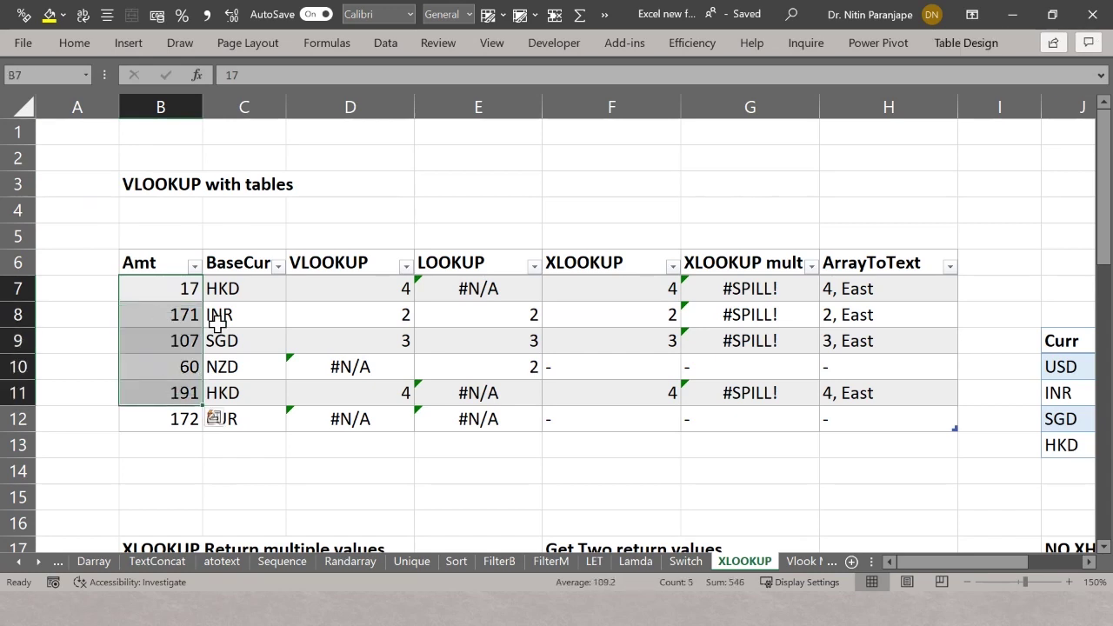
Step: Widen the BaseCur column slightly so that its header fits beside the filter arrow
{"action": "left_click", "coordinate": [224, 294]}
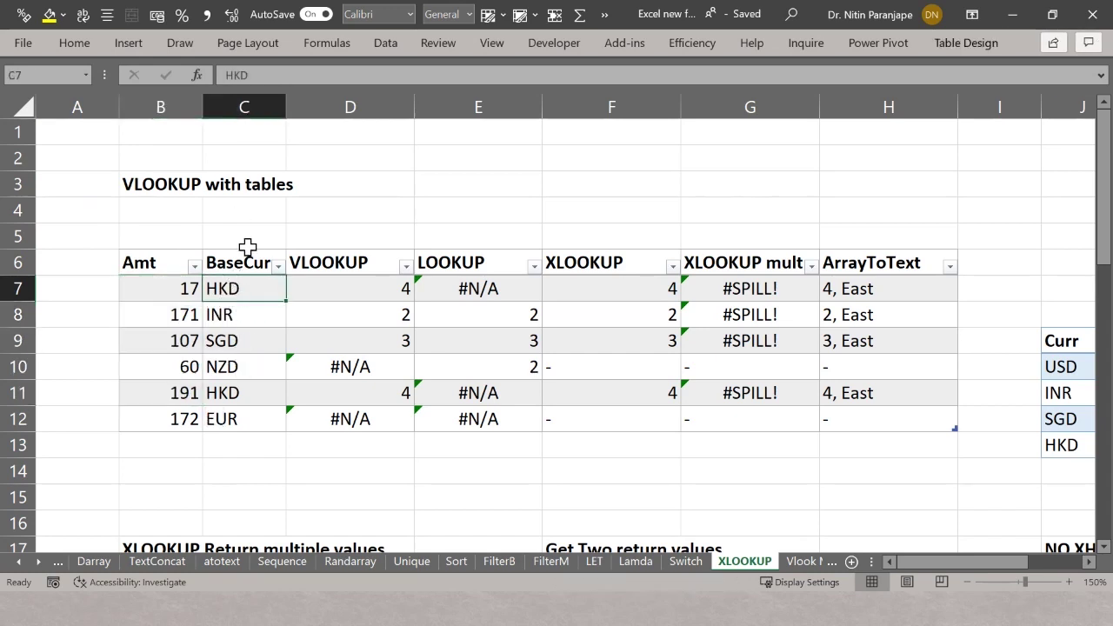
{"action": "left_click_drag", "start_coordinate": [285, 114], "coordinate": [310, 117]}
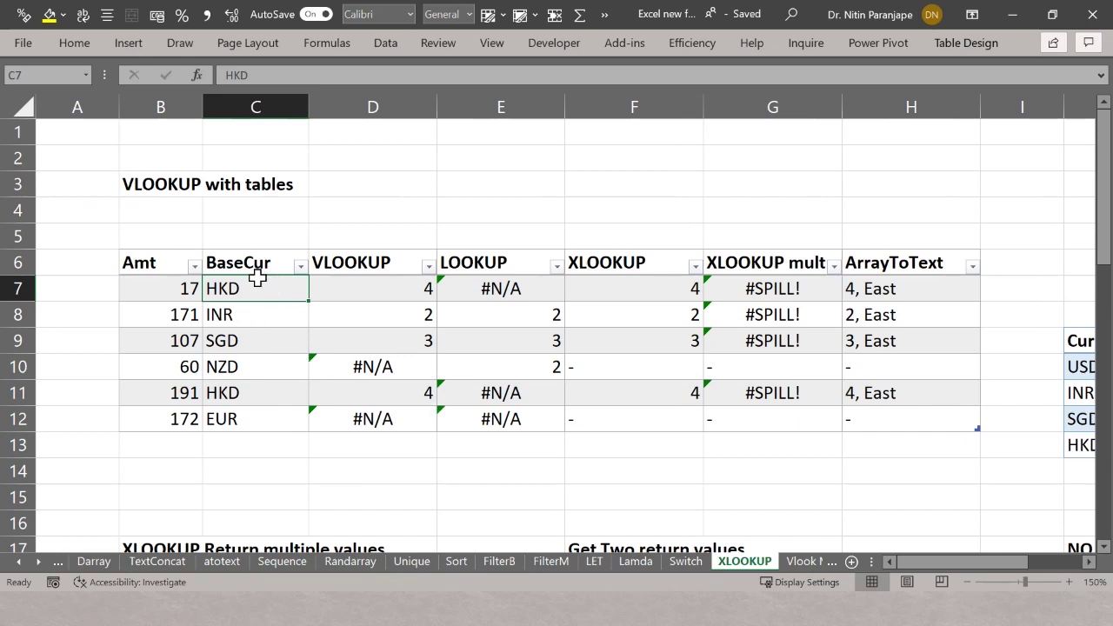
Step: Look over the lookup table with the Curr, Conv and Region columns and check its table properties
{"action": "key", "text": "Right"}
{"action": "key", "text": "Right"}
{"action": "key", "text": "Right"}
{"action": "key", "text": "Right"}
{"action": "key", "text": "Right"}
{"action": "key", "text": "Right"}
{"action": "key", "text": "Right"}
{"action": "key", "text": "Right"}
{"action": "key", "text": "Right"}
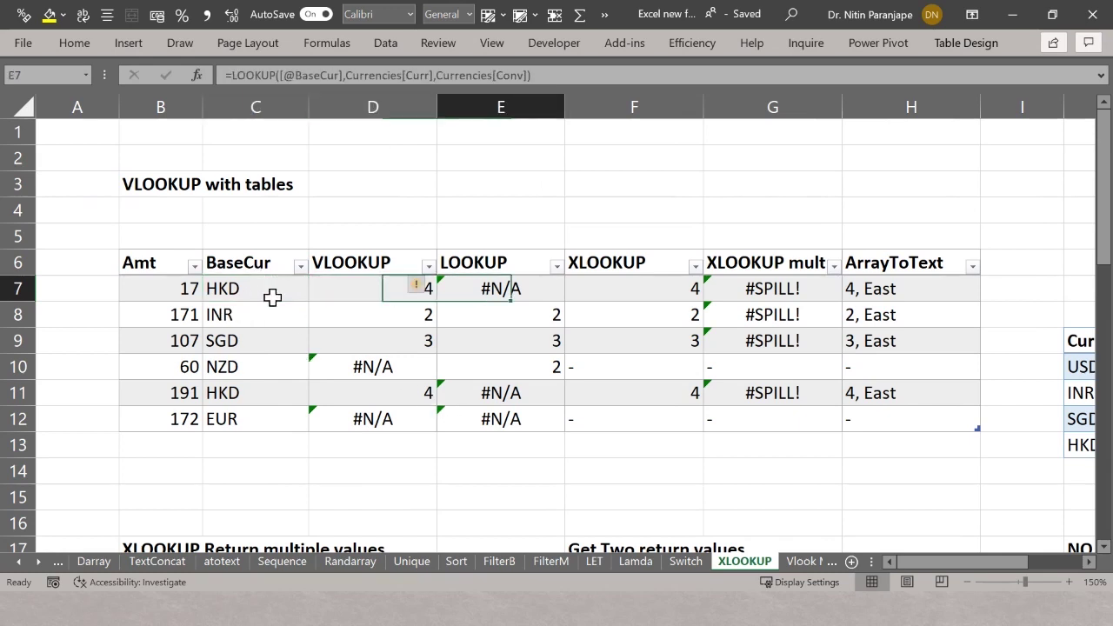
{"action": "key", "text": "Right"}
{"action": "key", "text": "Right"}
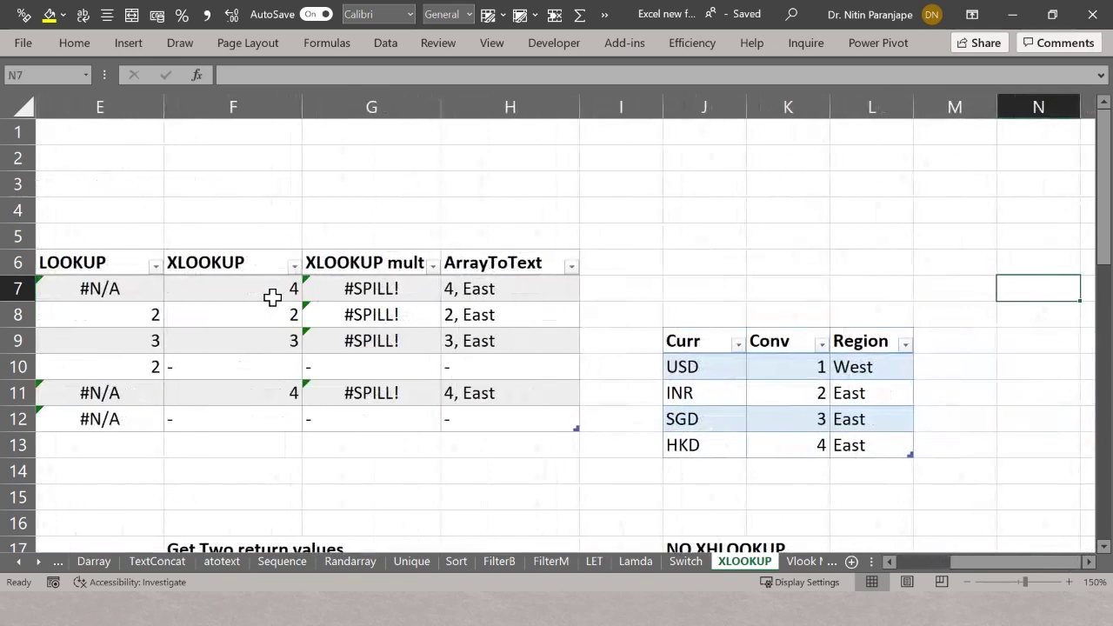
{"action": "left_click", "coordinate": [750, 366]}
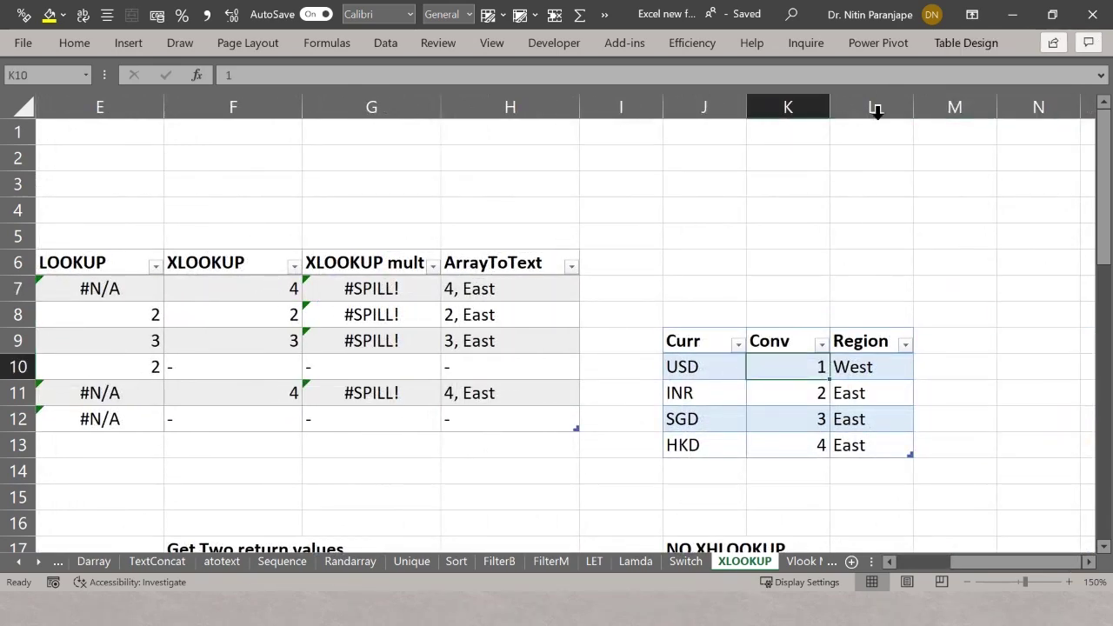
{"action": "left_click", "coordinate": [961, 42]}
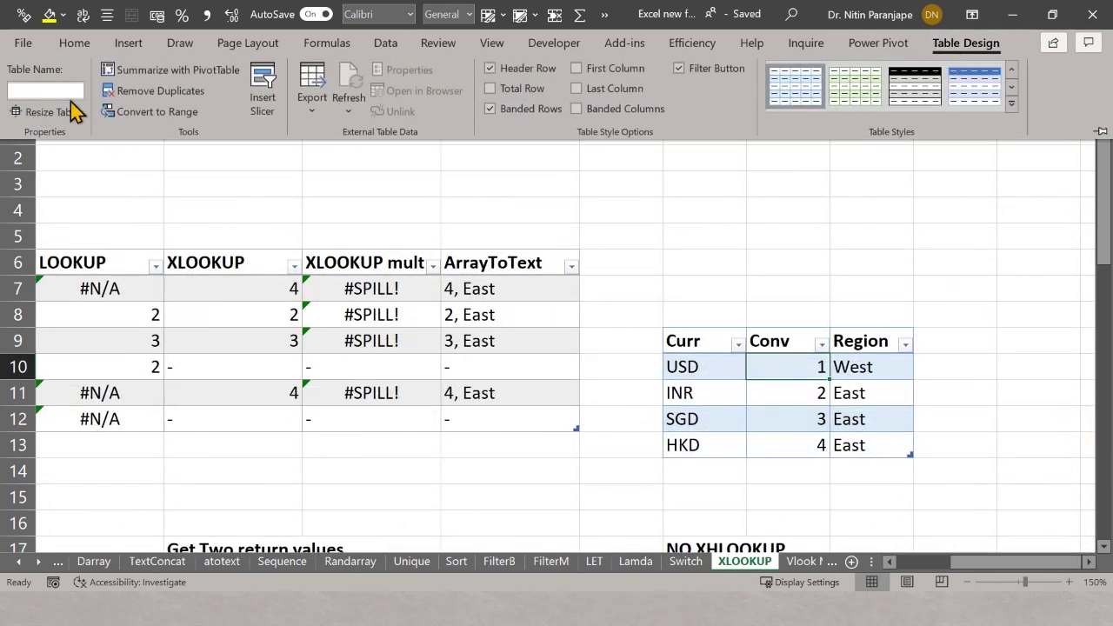
{"action": "key", "text": "Escape"}
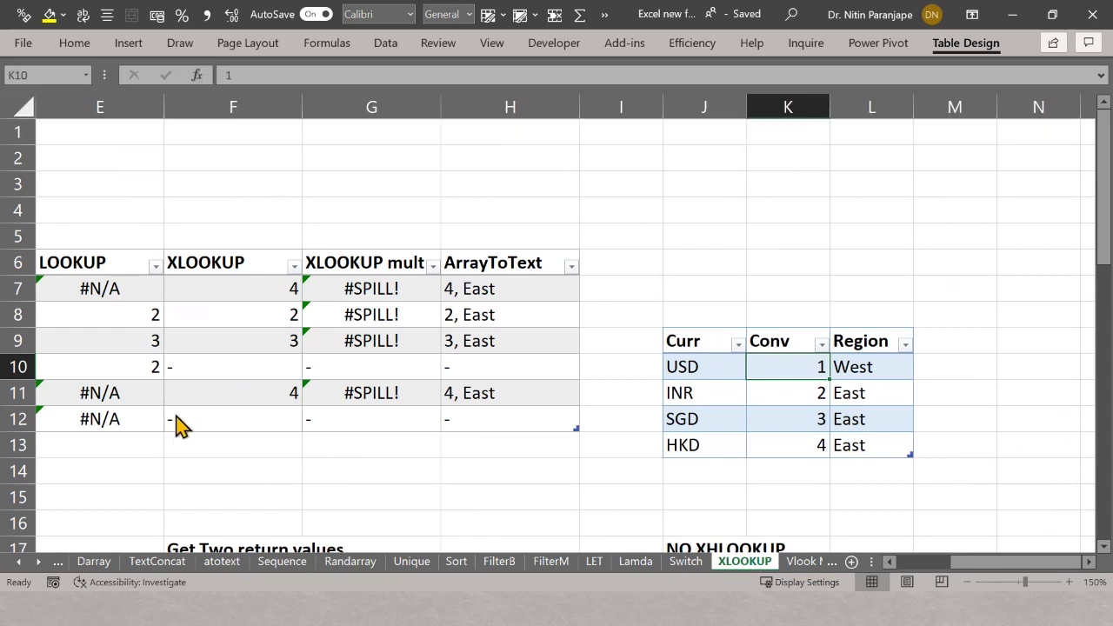
Step: Narrow the empty column I between the amounts table and the currency lookup table
{"action": "key", "text": "Left"}
{"action": "key", "text": "Left"}
{"action": "key", "text": "Left"}
{"action": "key", "text": "Left"}
{"action": "key", "text": "Left"}
{"action": "key", "text": "Left"}
{"action": "key", "text": "Left"}
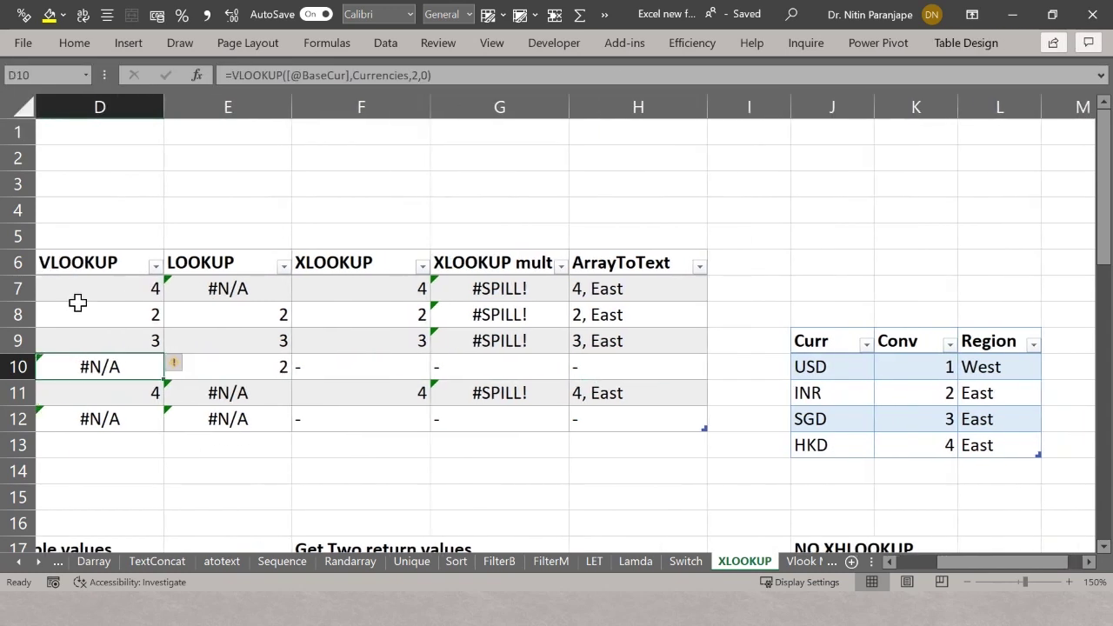
{"action": "left_click", "coordinate": [91, 288]}
{"action": "key", "text": "Left"}
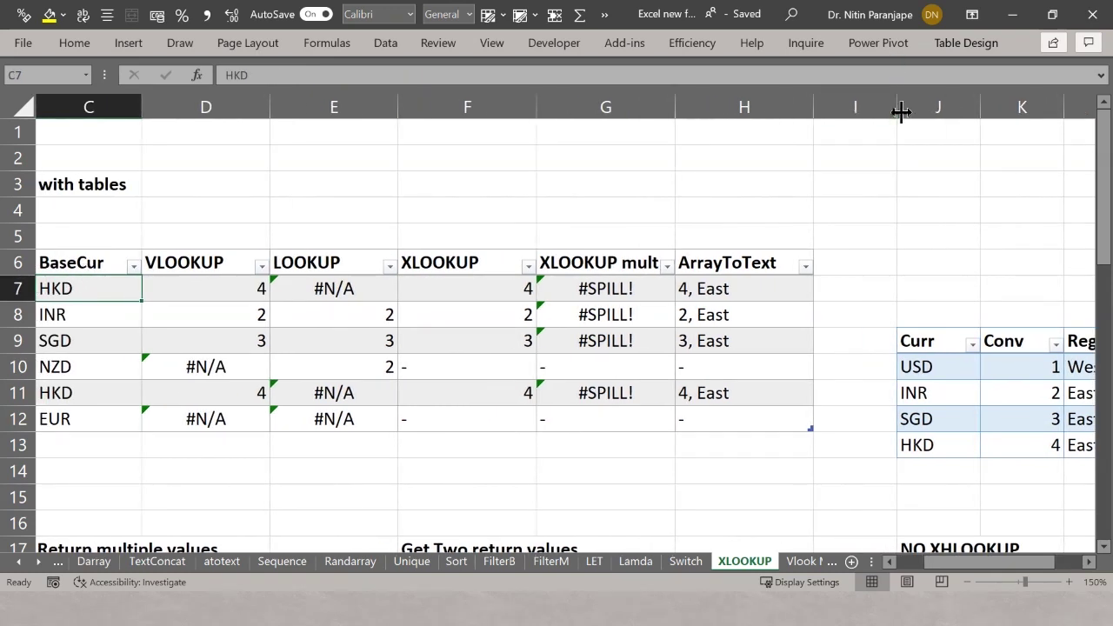
{"action": "left_click_drag", "start_coordinate": [898, 109], "coordinate": [858, 108]}
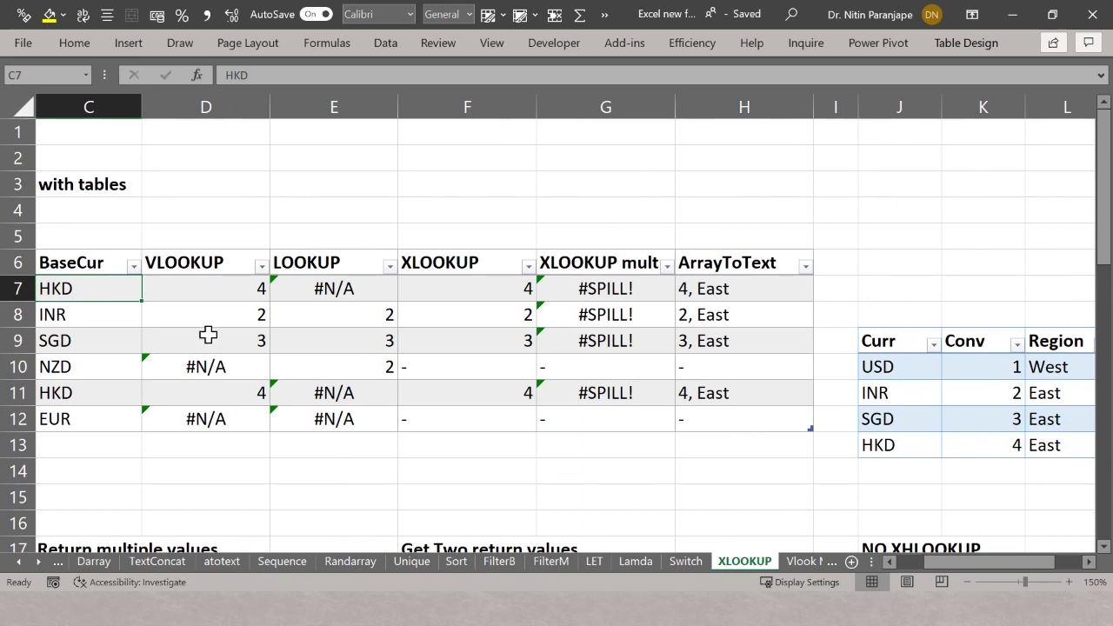
Step: Examine the VLOOKUP formula in D7, including its lookup value and table array arguments
{"action": "left_click", "coordinate": [209, 287]}
{"action": "key", "text": "F2"}
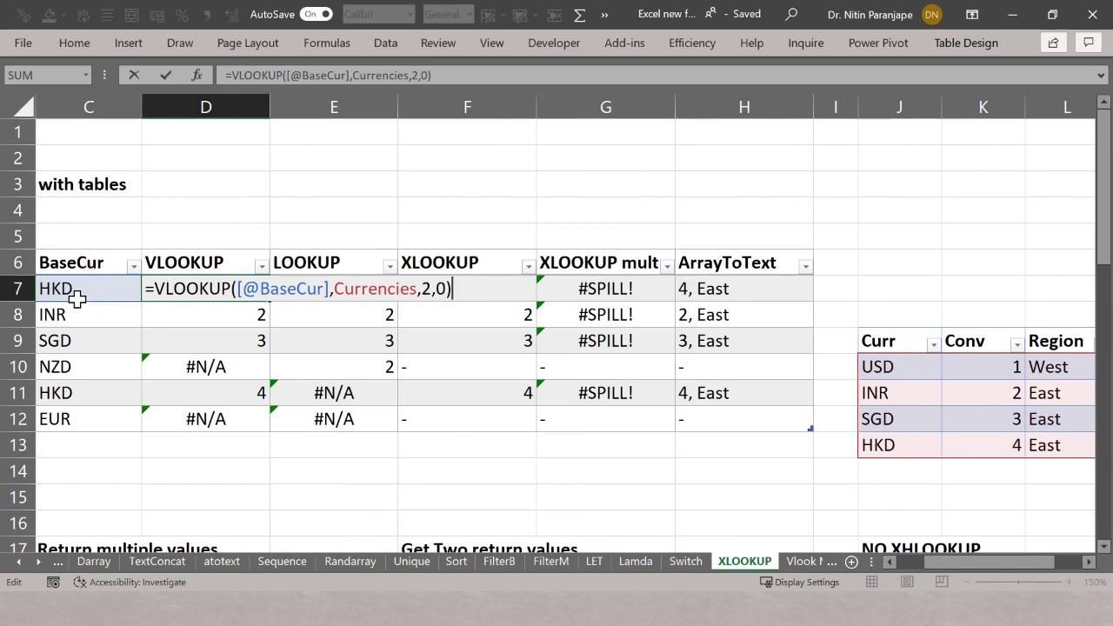
{"action": "left_click", "coordinate": [366, 291]}
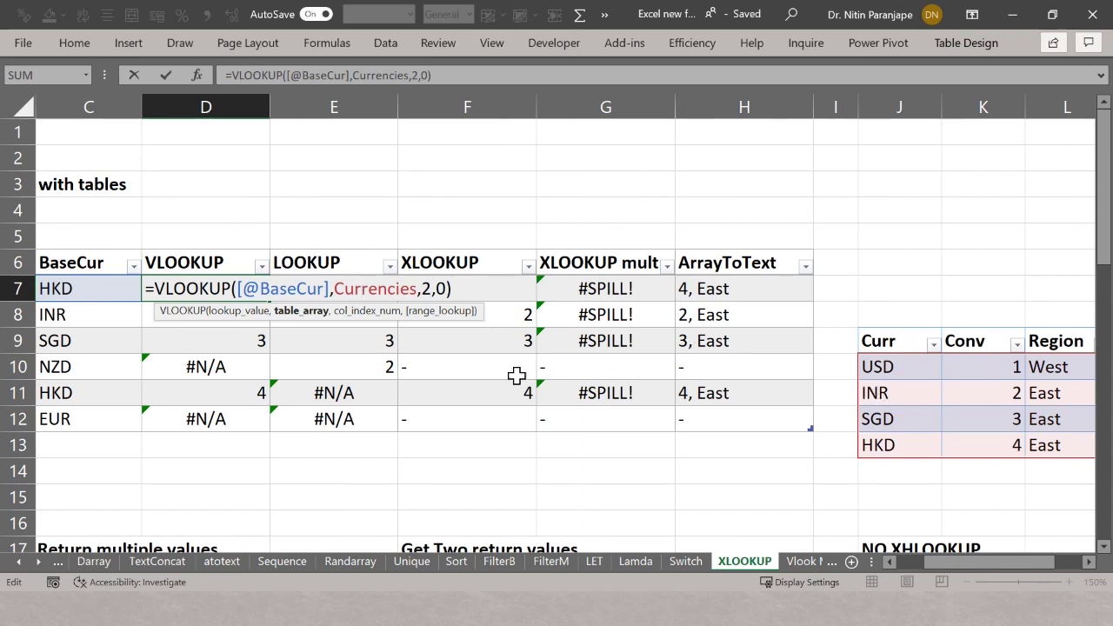
{"action": "key", "text": "ctrl+Return"}
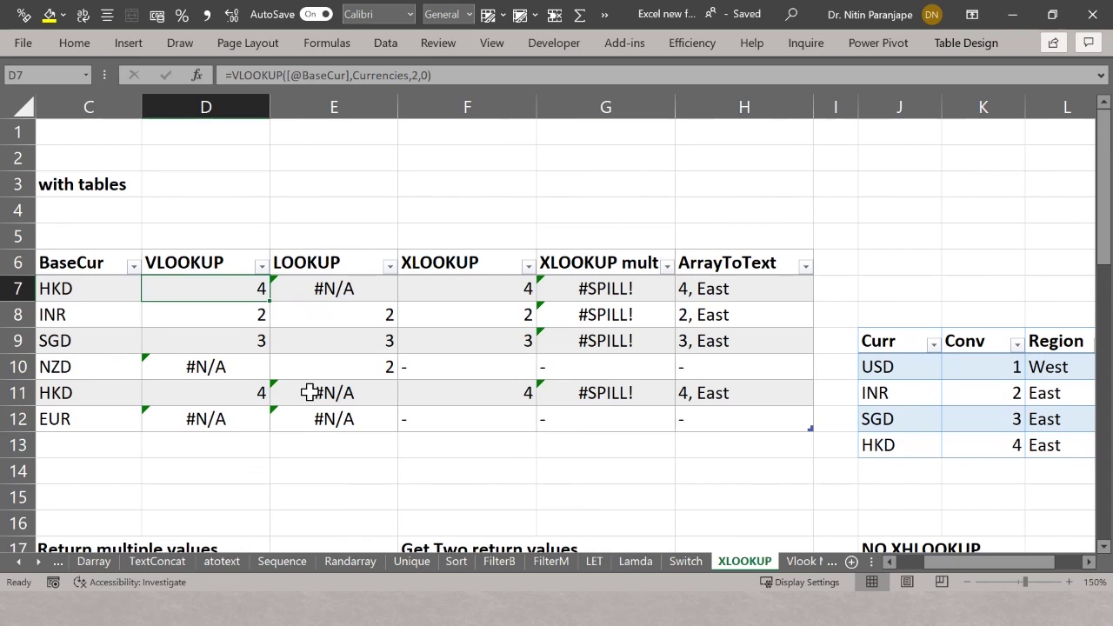
Step: Examine the LOOKUP formula's arguments in E7 and the LOOKUP result for the NZD row
{"action": "left_click", "coordinate": [349, 296]}
{"action": "key", "text": "F2"}
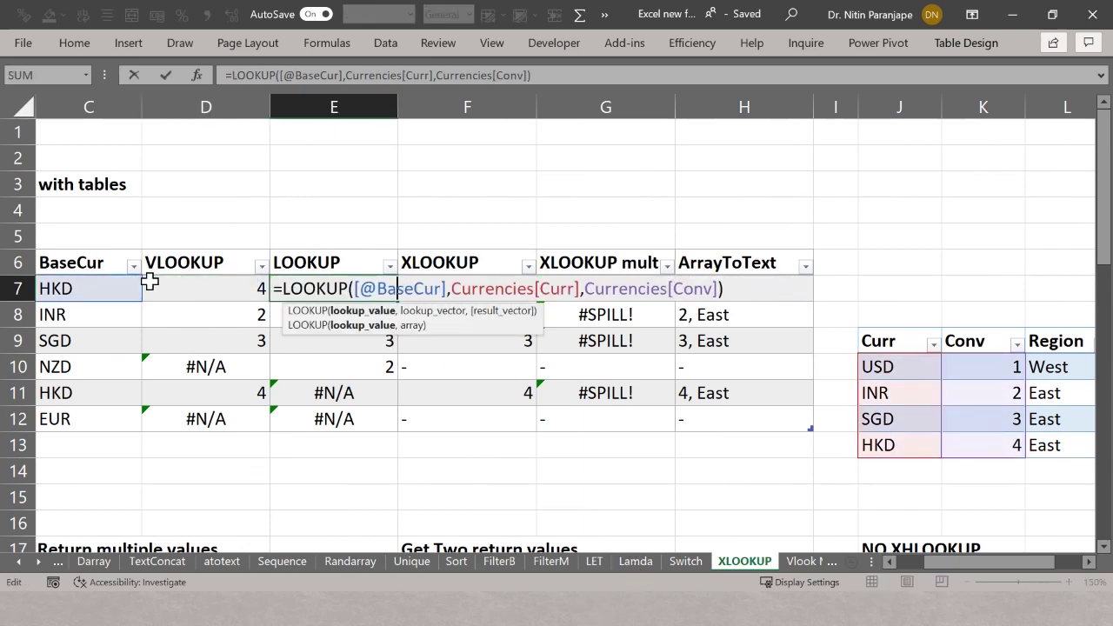
{"action": "left_click", "coordinate": [496, 288]}
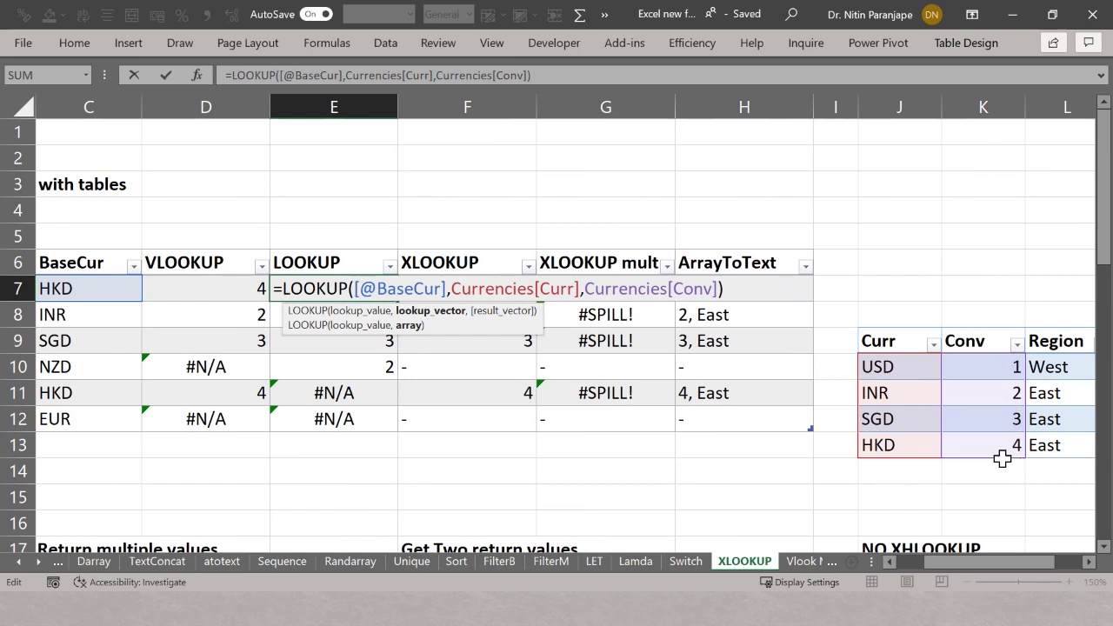
{"action": "key", "text": "ctrl+Return"}
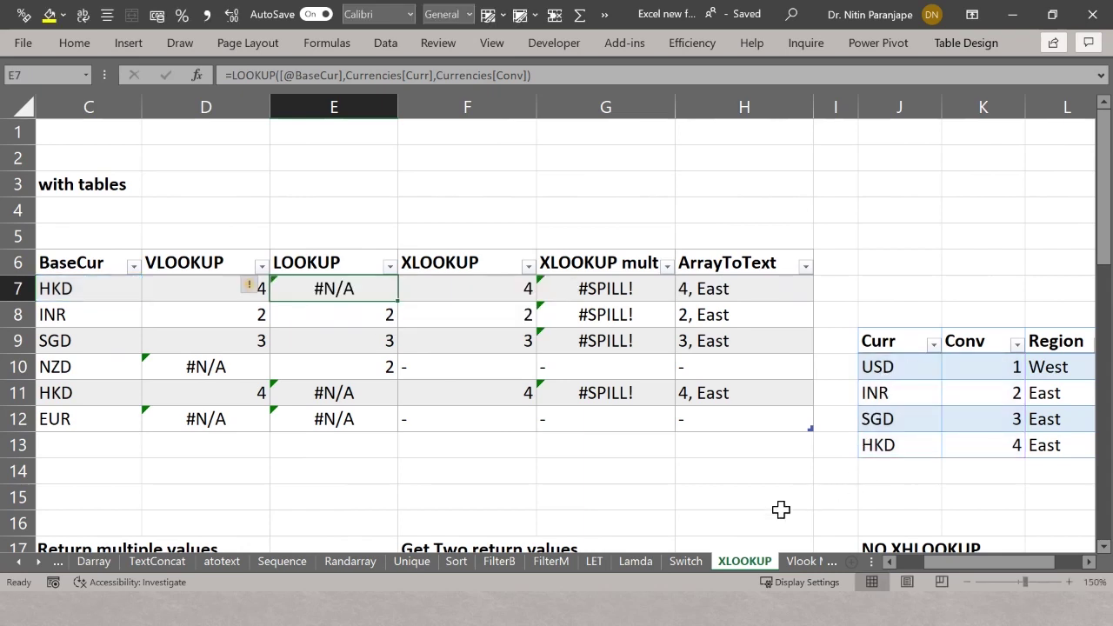
{"action": "left_click", "coordinate": [331, 376]}
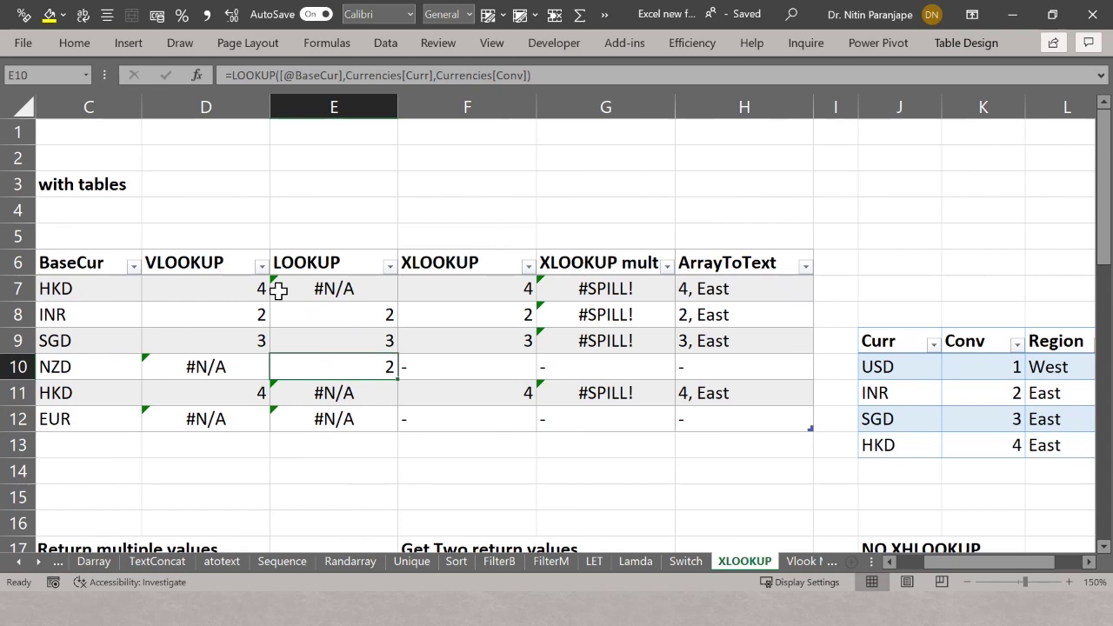
Step: Examine the XLOOKUP formula in F7 argument by argument, from the lookup value through the if_not_found value
{"action": "left_click", "coordinate": [499, 290]}
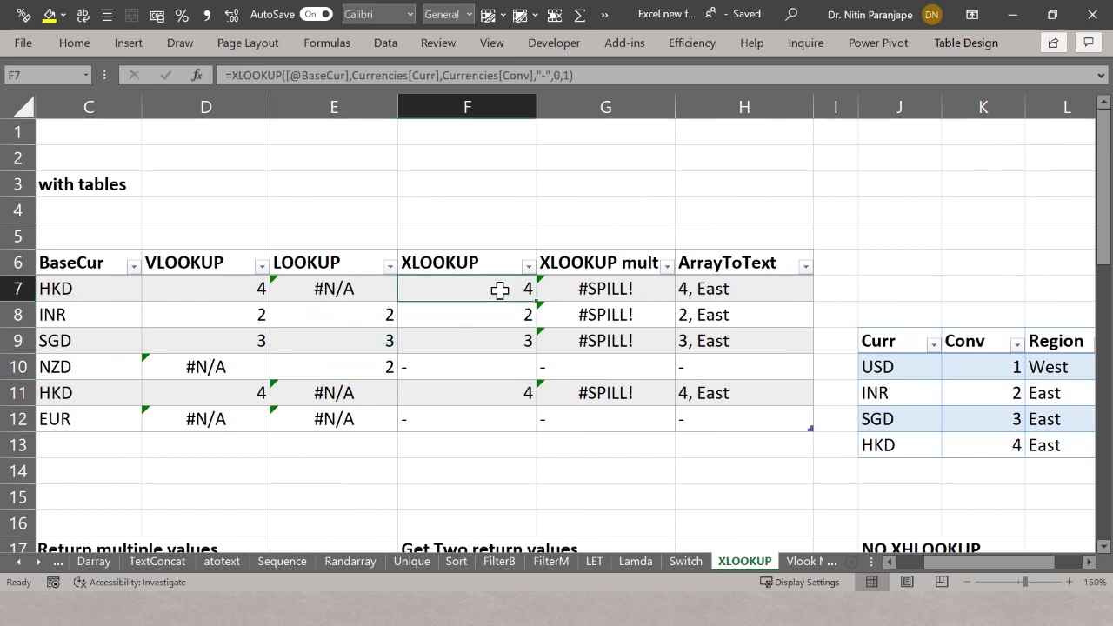
{"action": "key", "text": "F2"}
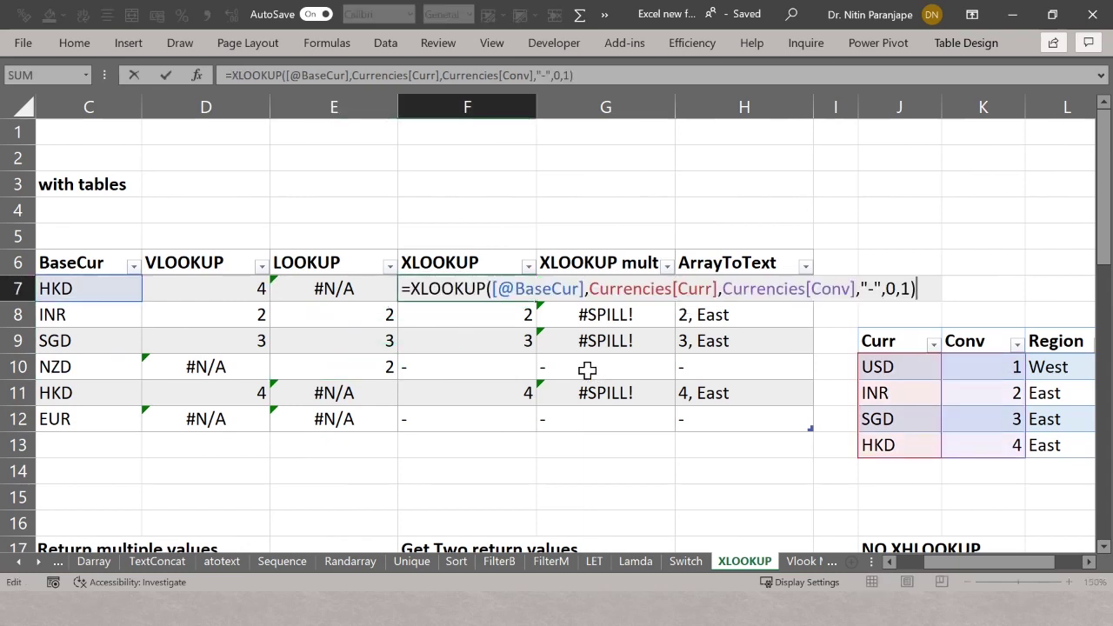
{"action": "left_click", "coordinate": [526, 288]}
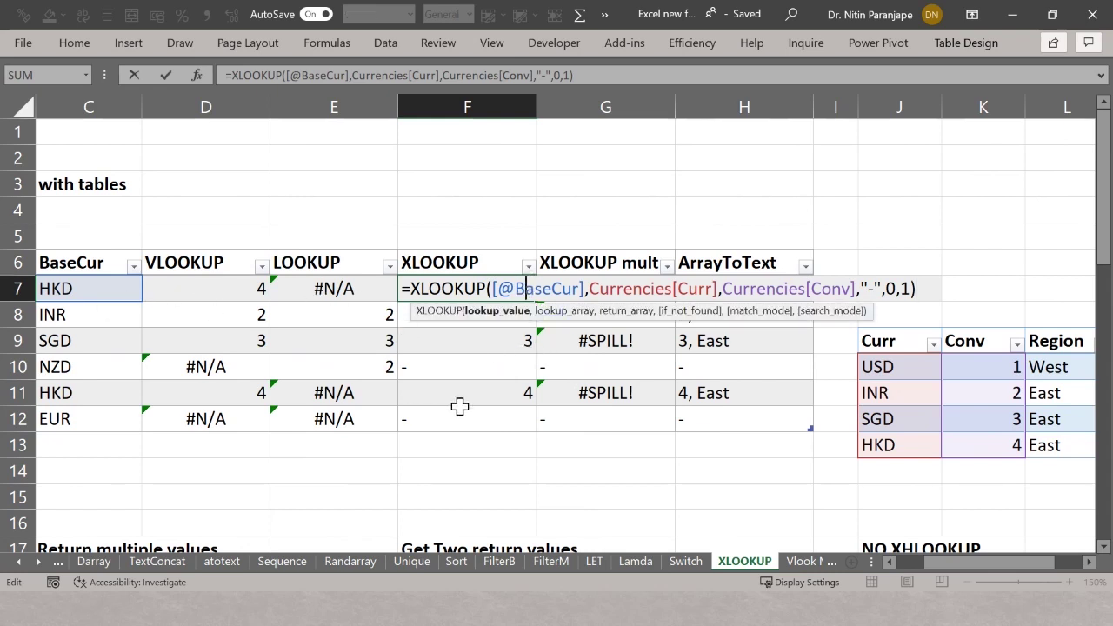
{"action": "left_click", "coordinate": [561, 311]}
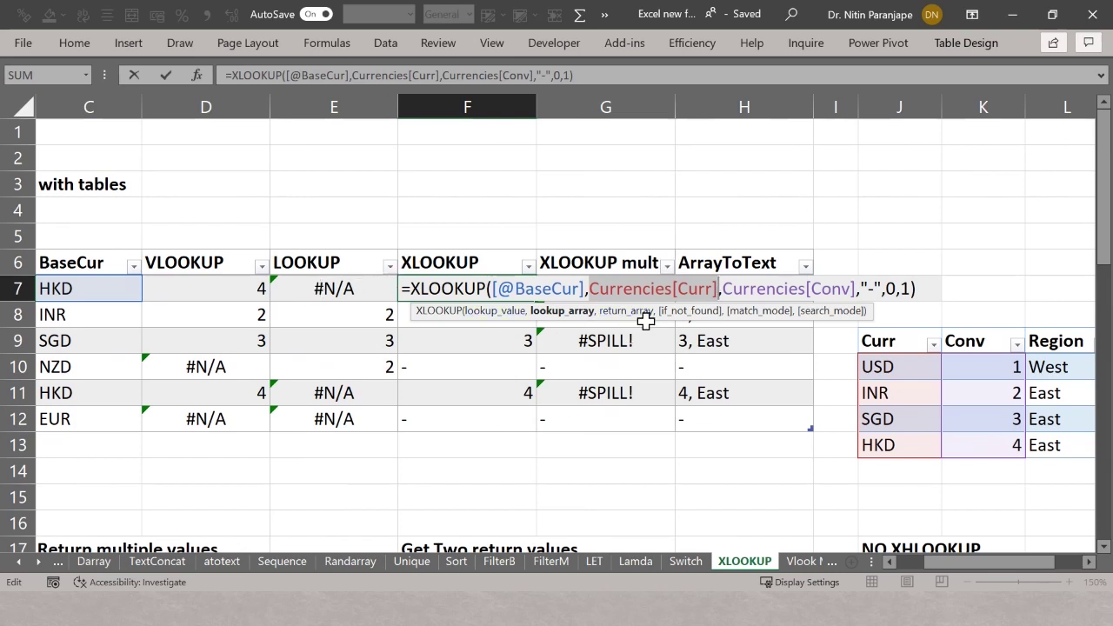
{"action": "left_click", "coordinate": [633, 313]}
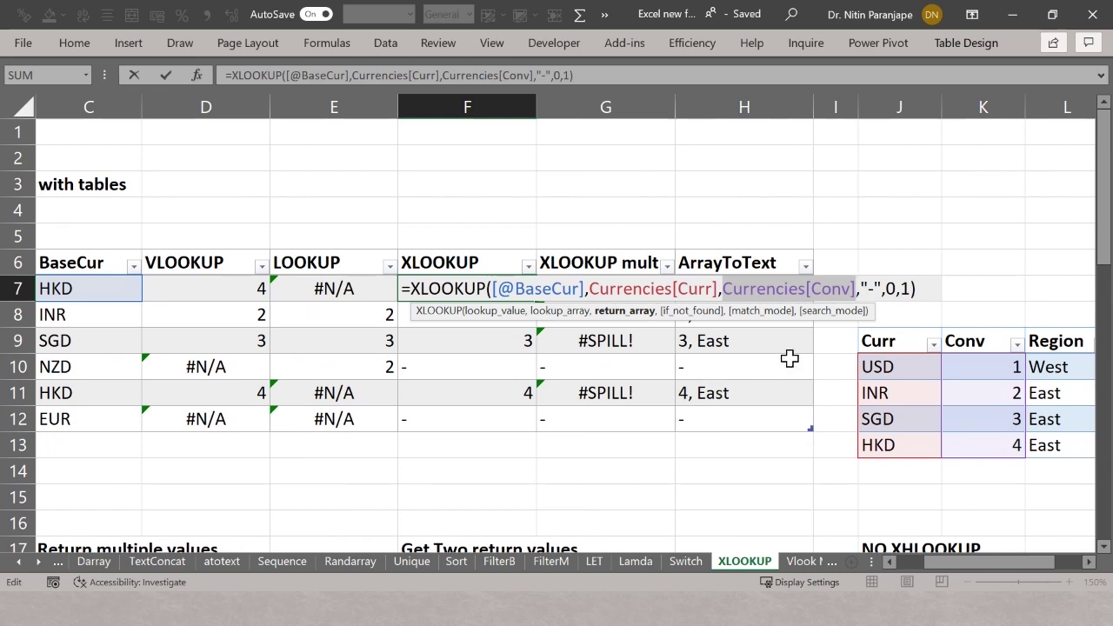
{"action": "left_click", "coordinate": [681, 311]}
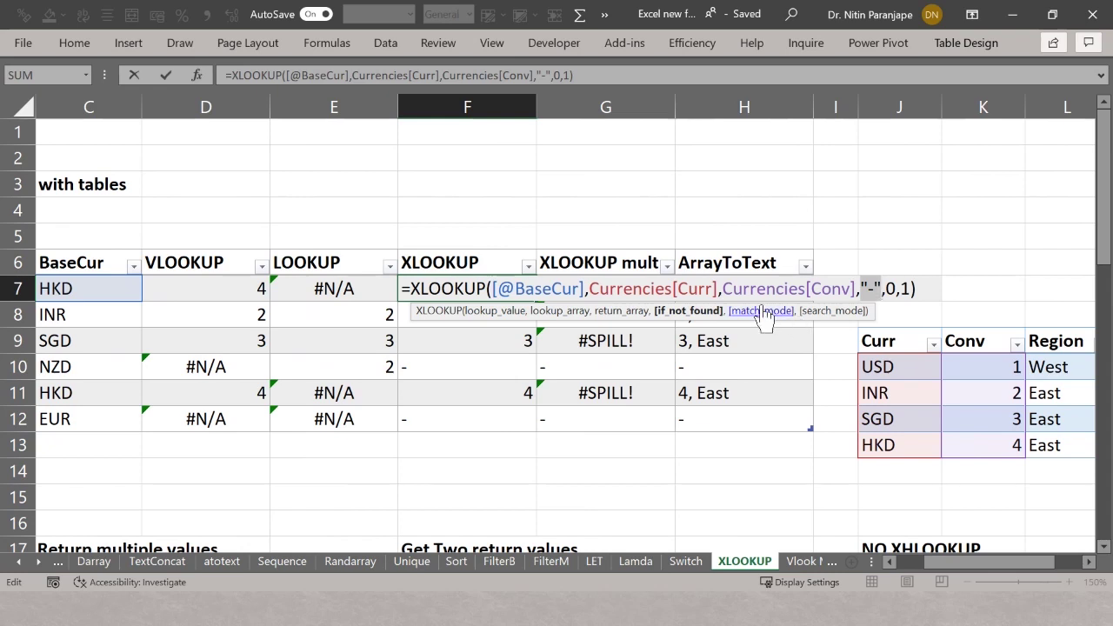
Step: Review the available match_mode options in the F7 XLOOKUP formula, keeping 0 for an exact match
{"action": "key", "text": "Right"}
{"action": "key", "text": "Right"}
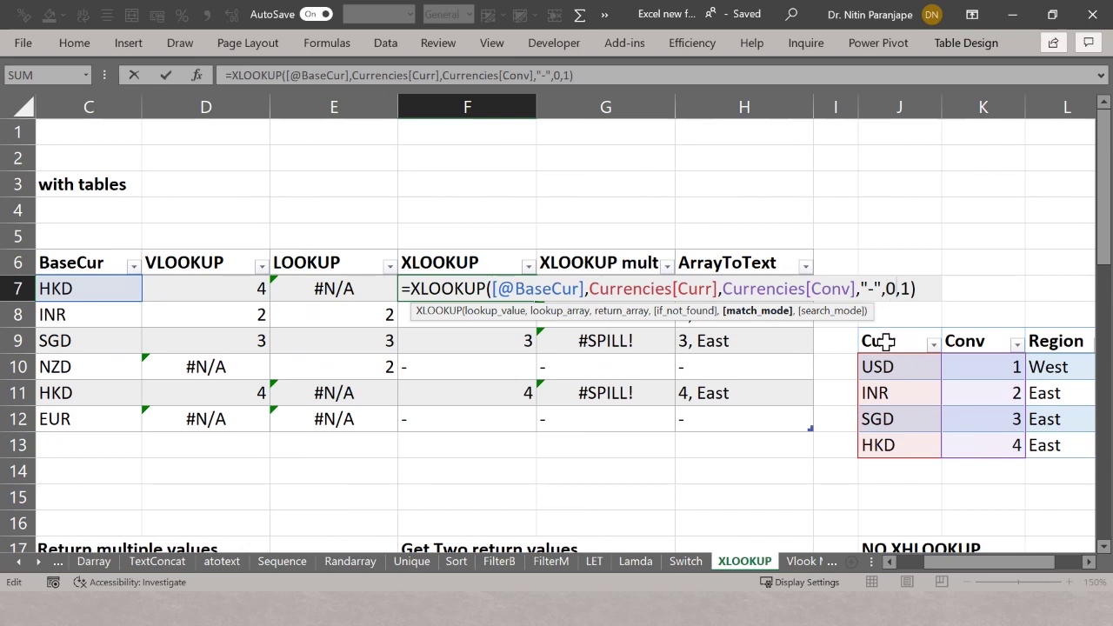
{"action": "key", "text": "BackSpace"}
{"action": "type", "text": "0"}
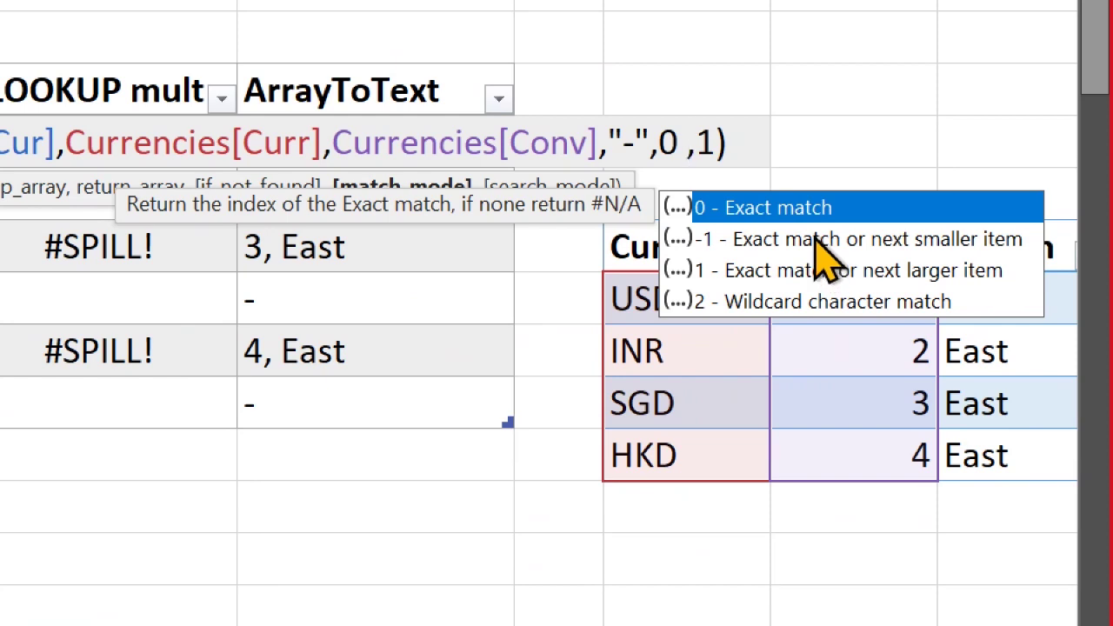
{"action": "key", "text": "Escape"}
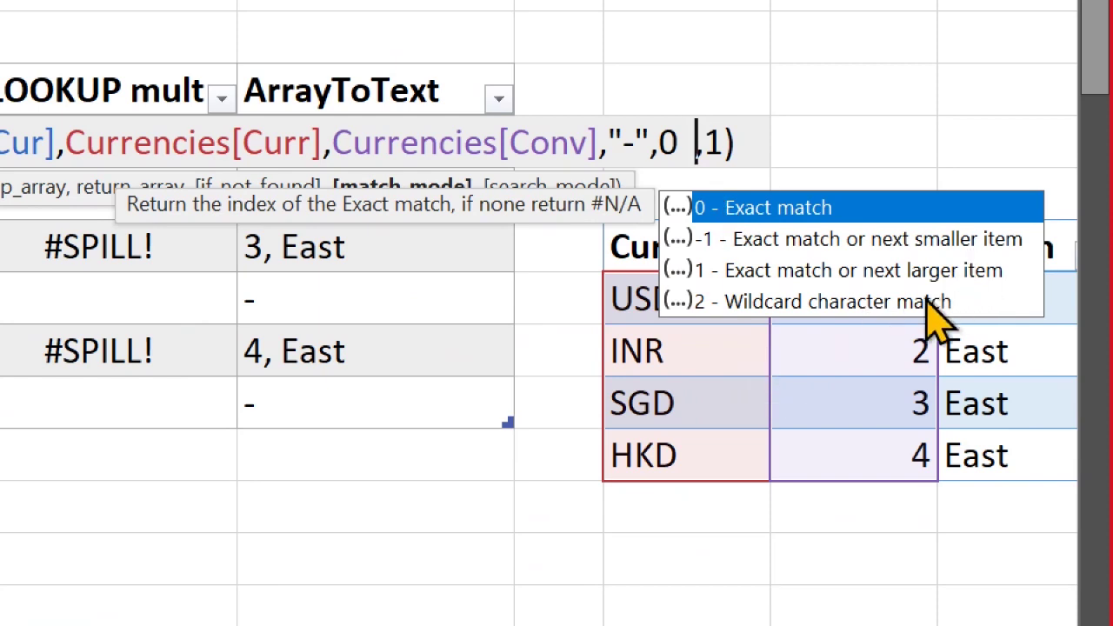
{"action": "key", "text": "Escape"}
{"action": "key", "text": "Return"}
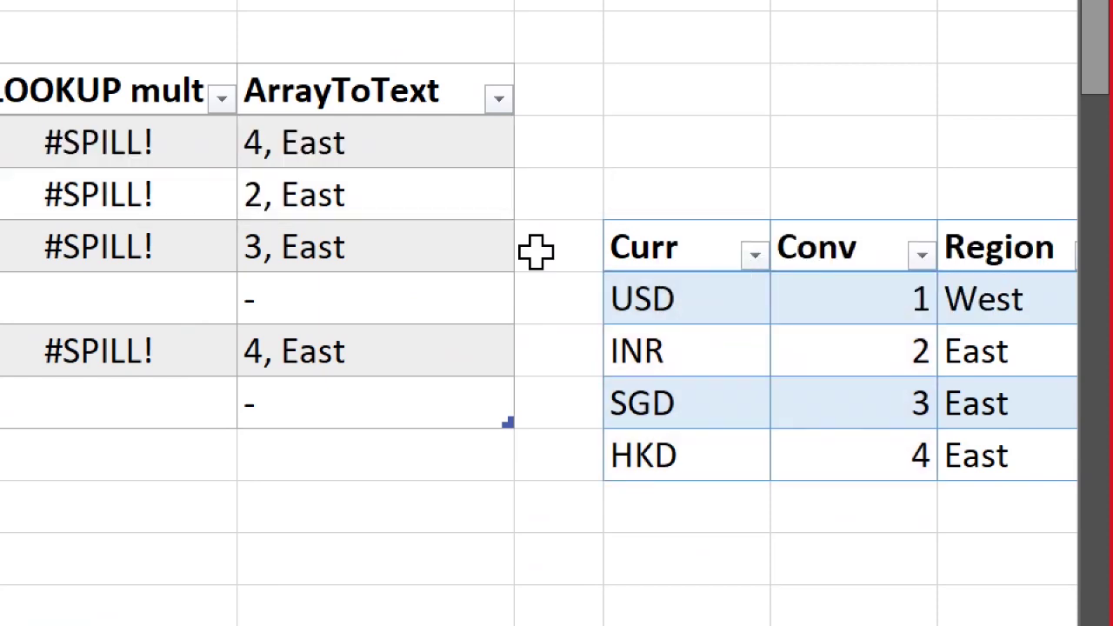
Step: Review the available search_mode options in the F7 XLOOKUP formula, keeping 1 for first-to-last search
{"action": "key", "text": "Up"}
{"action": "key", "text": "F2"}
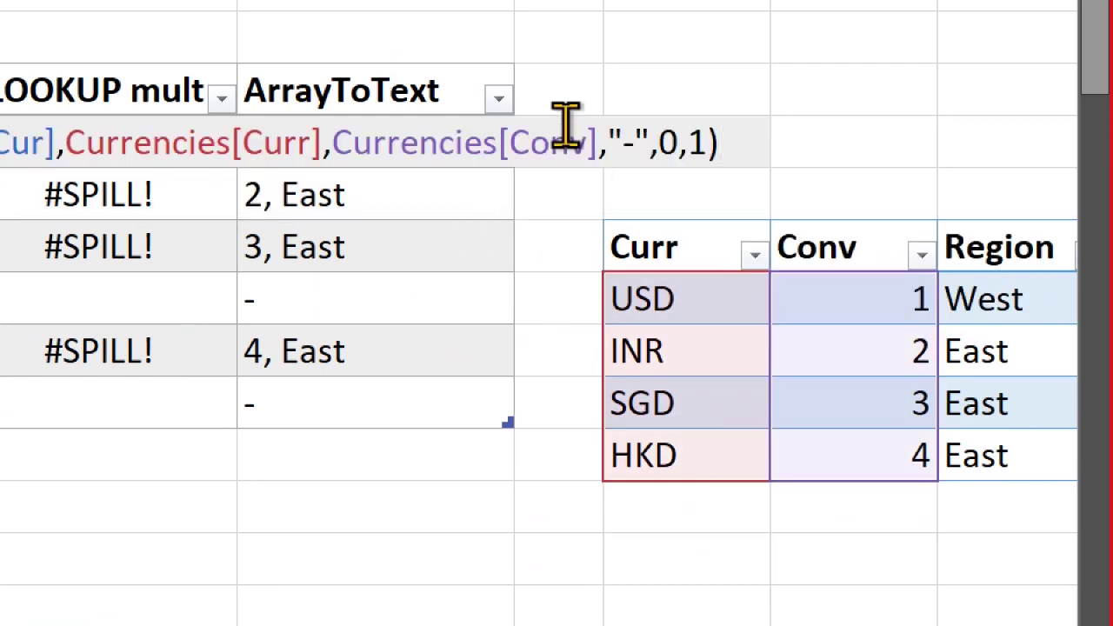
{"action": "left_click", "coordinate": [709, 142]}
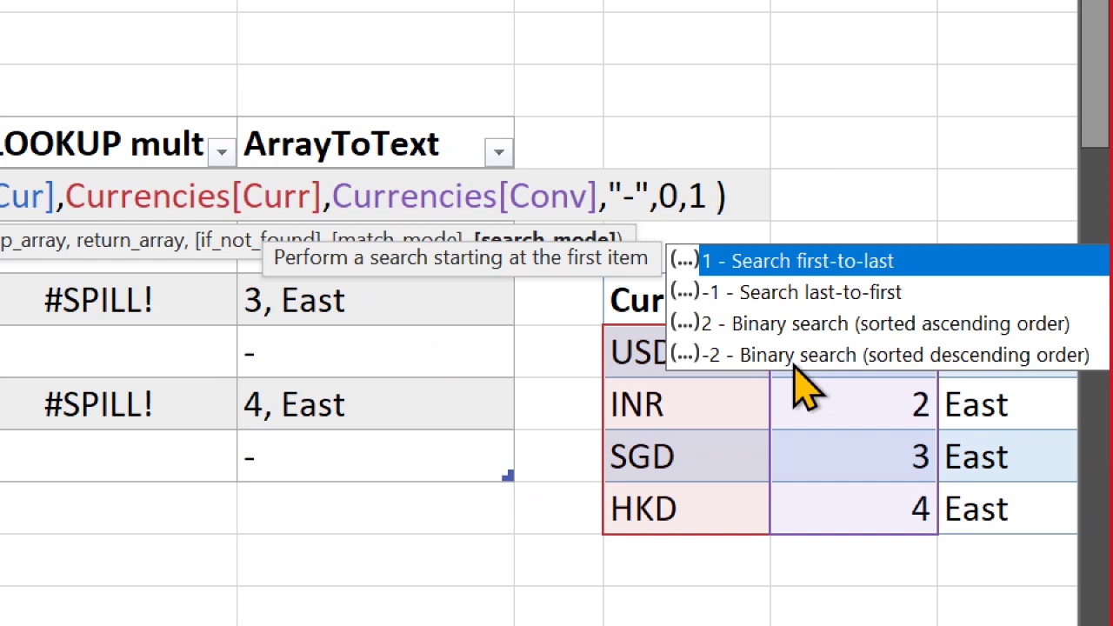
{"action": "key", "text": "Escape"}
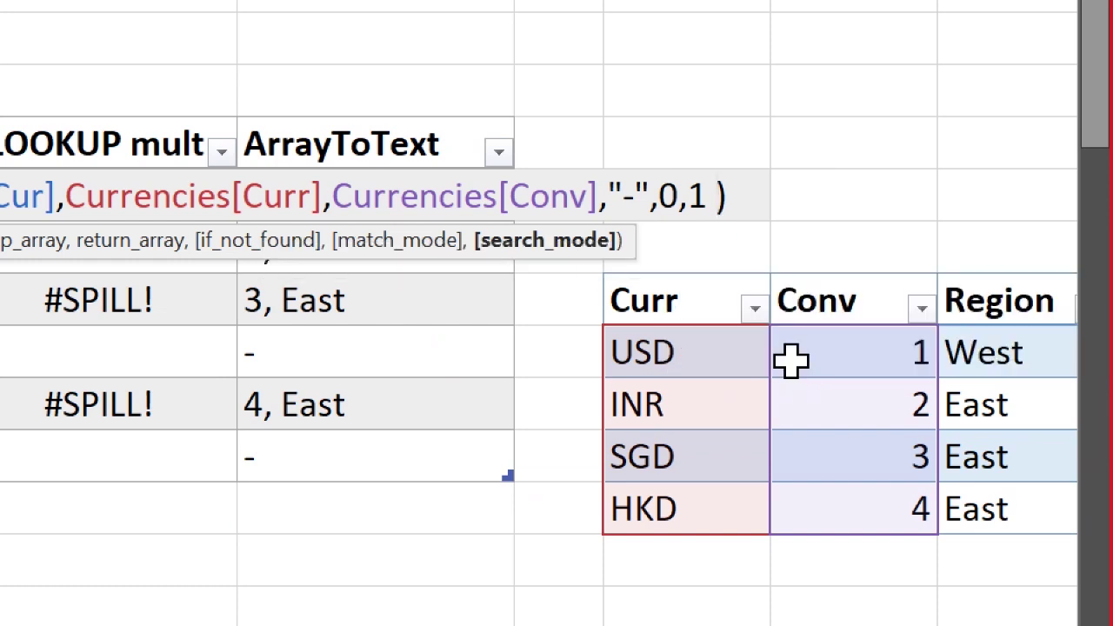
{"action": "key", "text": "Return"}
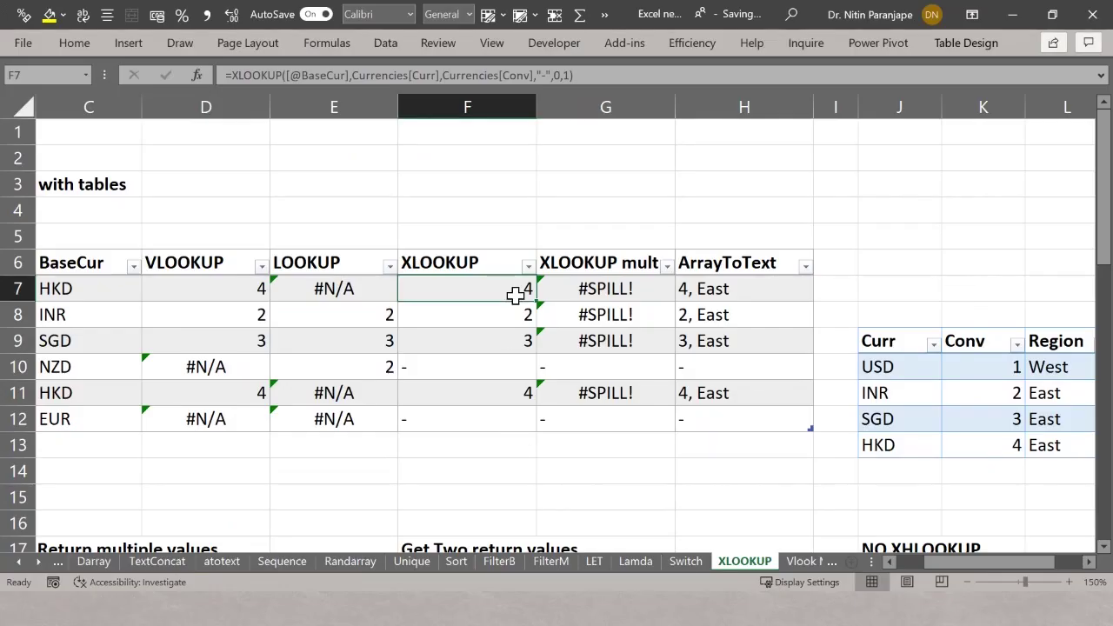
Step: Examine the lookup array and the two-column Conv-to-Region return array of the XLOOKUP formula in G7
{"action": "left_click", "coordinate": [565, 284]}
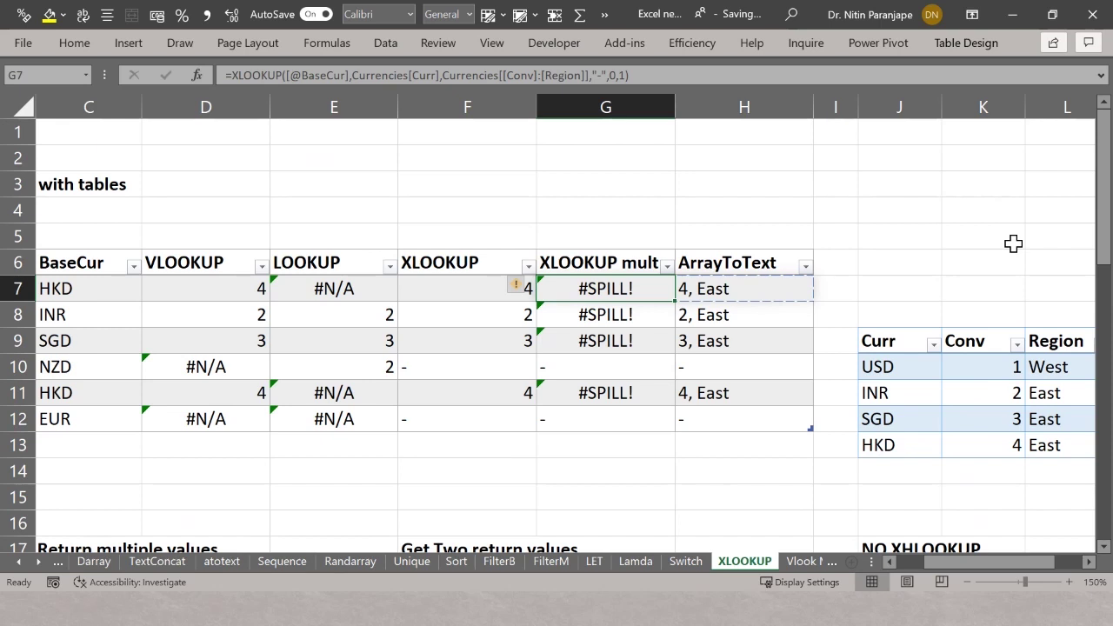
{"action": "key", "text": "F2"}
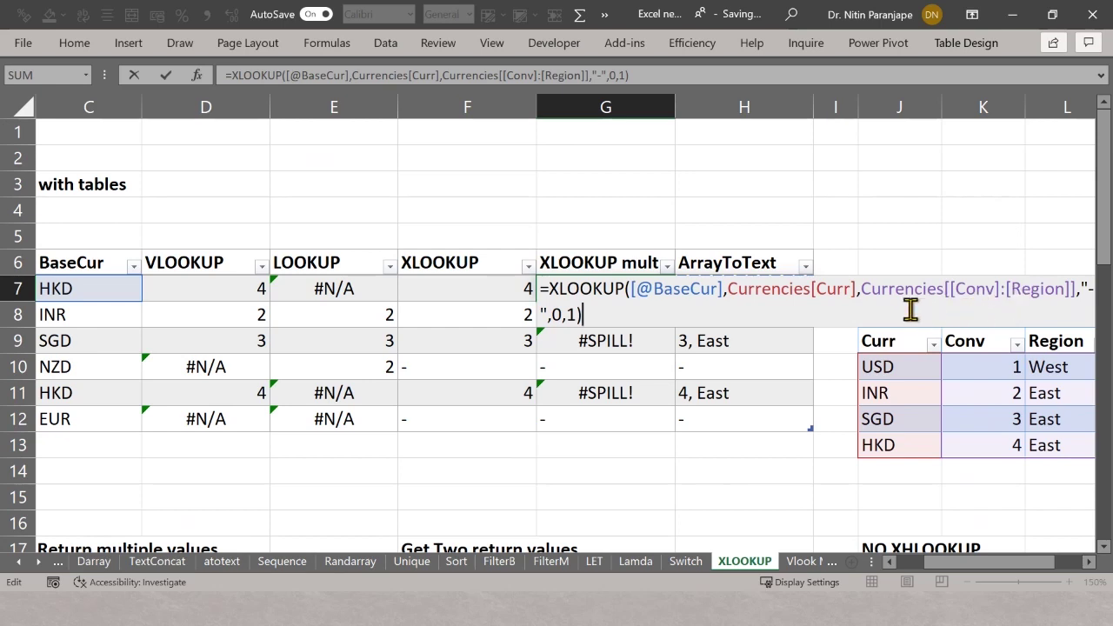
{"action": "left_click", "coordinate": [787, 292]}
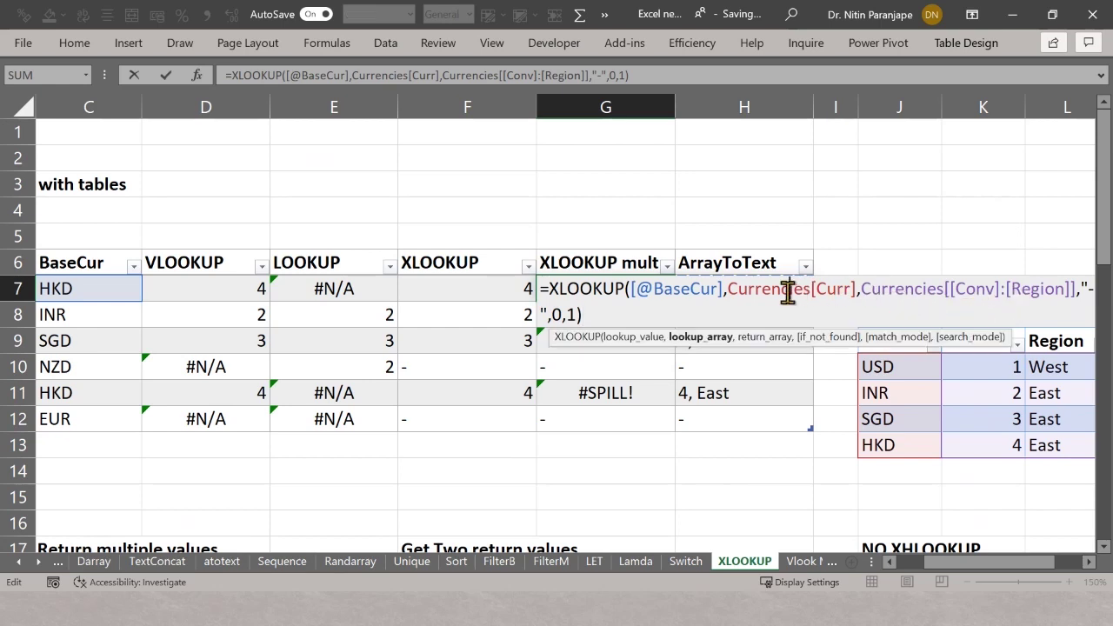
{"action": "left_click", "coordinate": [897, 294]}
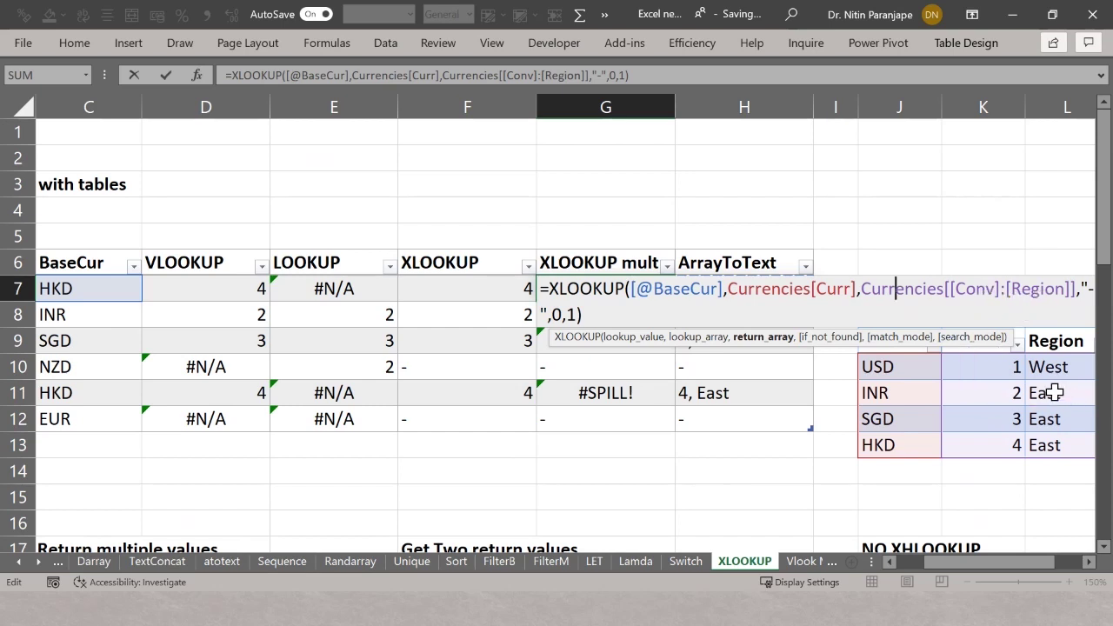
{"action": "key", "text": "ctrl+Return"}
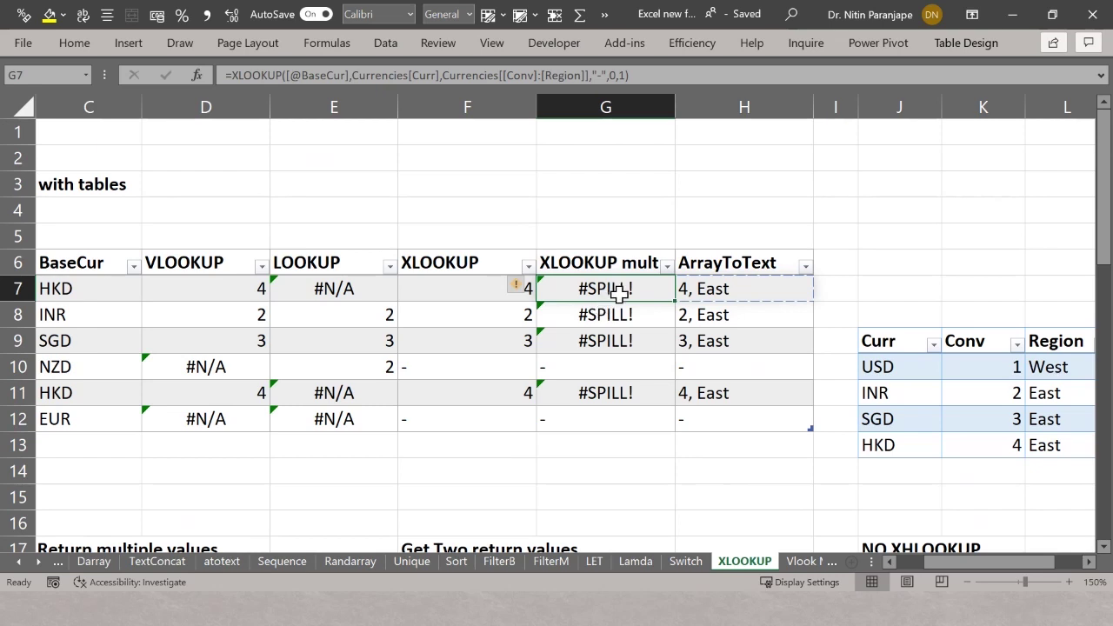
Step: Inspect the ARRAYTOTEXT formula wrapped around XLOOKUP in H7, leaving it unedited
{"action": "left_click", "coordinate": [704, 292]}
{"action": "key", "text": "F2"}
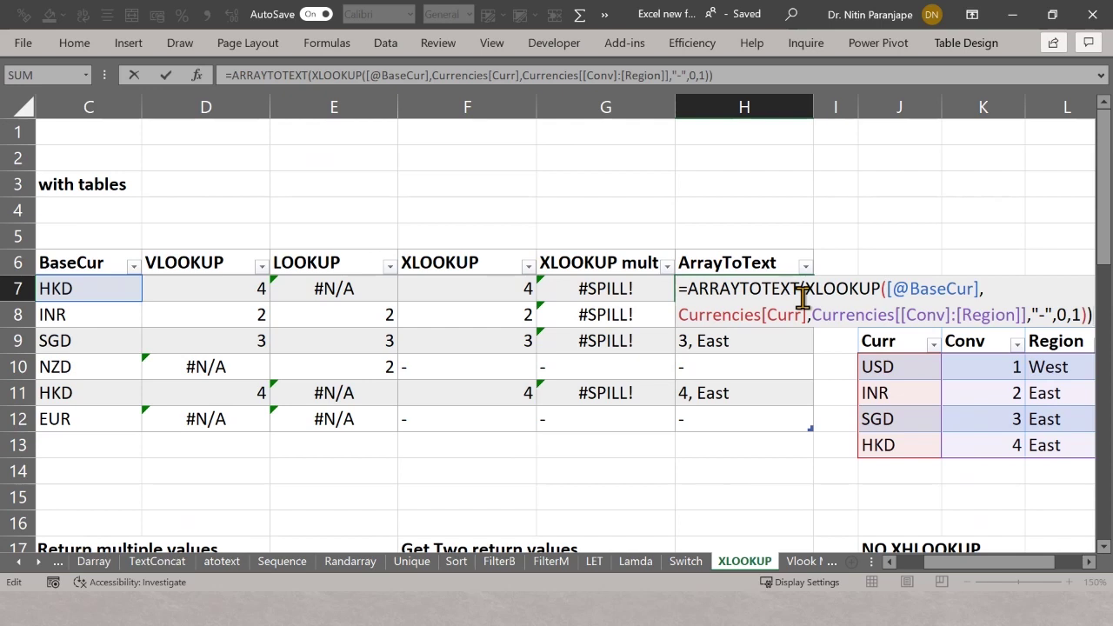
{"action": "key", "text": "Escape"}
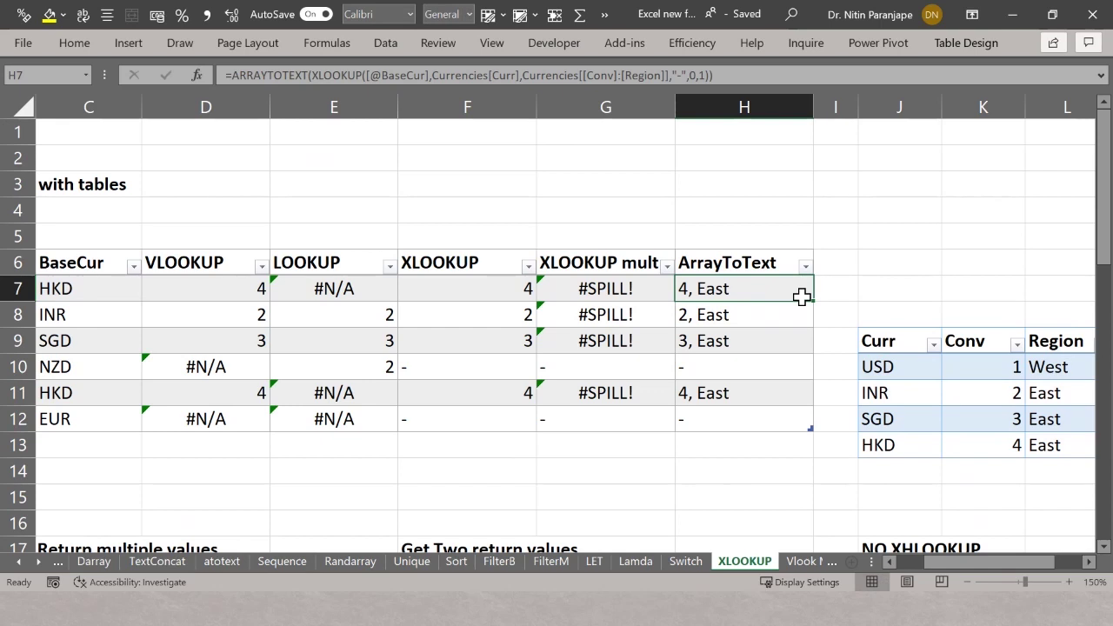
Step: Begin a VLOOKUP formula in D1 with C7 as the lookup value
{"action": "left_click", "coordinate": [387, 154]}
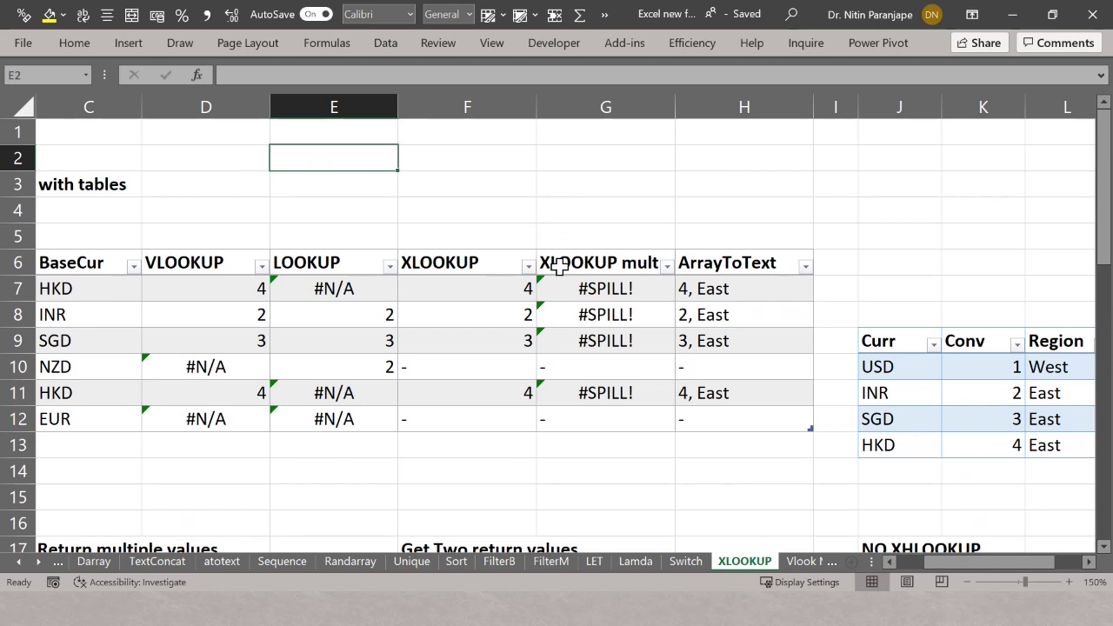
{"action": "key", "text": "Up"}
{"action": "key", "text": "Left"}
{"action": "type", "text": "=vlookup()"}
{"action": "key", "text": "BackSpace"}
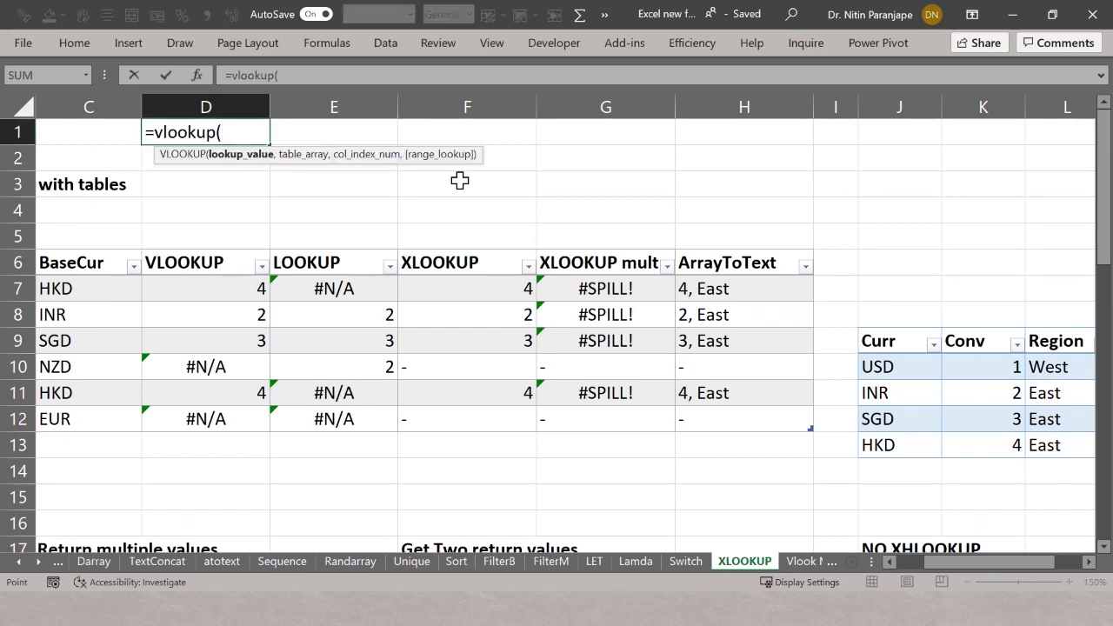
{"action": "key", "text": "Down"}
{"action": "key", "text": "Down"}
{"action": "key", "text": "Down"}
{"action": "key", "text": "Down"}
{"action": "key", "text": "Down"}
{"action": "key", "text": "Left"}
{"action": "key", "text": "Down"}
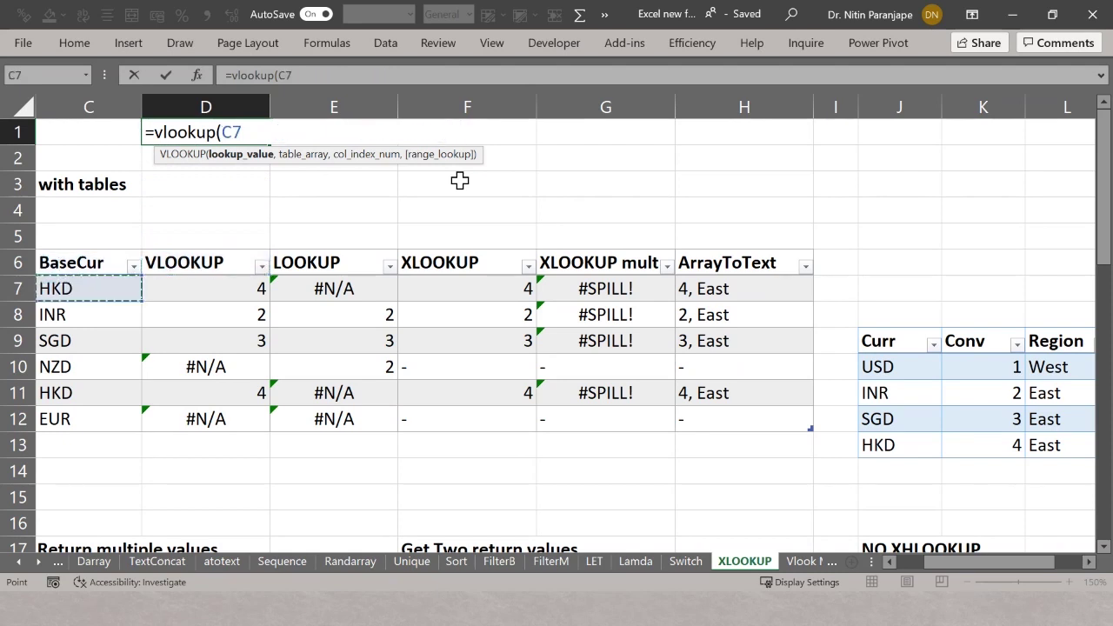
{"action": "type", "text": ","}
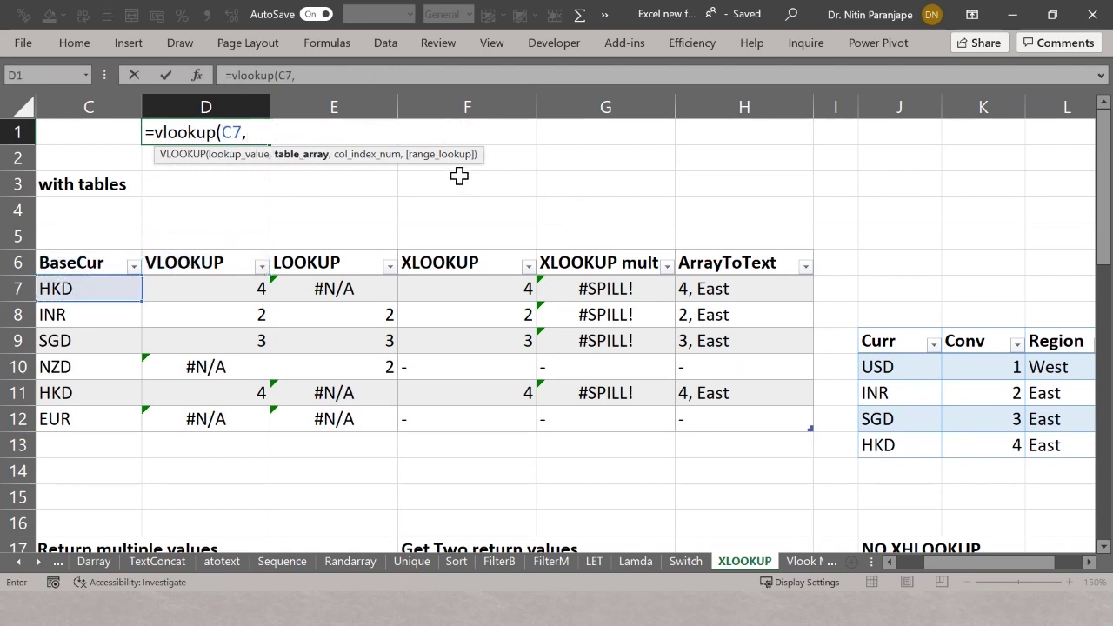
Step: Complete the D1 VLOOKUP with the Currencies table as table array, column index 2 and range lookup 0
{"action": "left_click_drag", "start_coordinate": [883, 359], "coordinate": [1053, 432]}
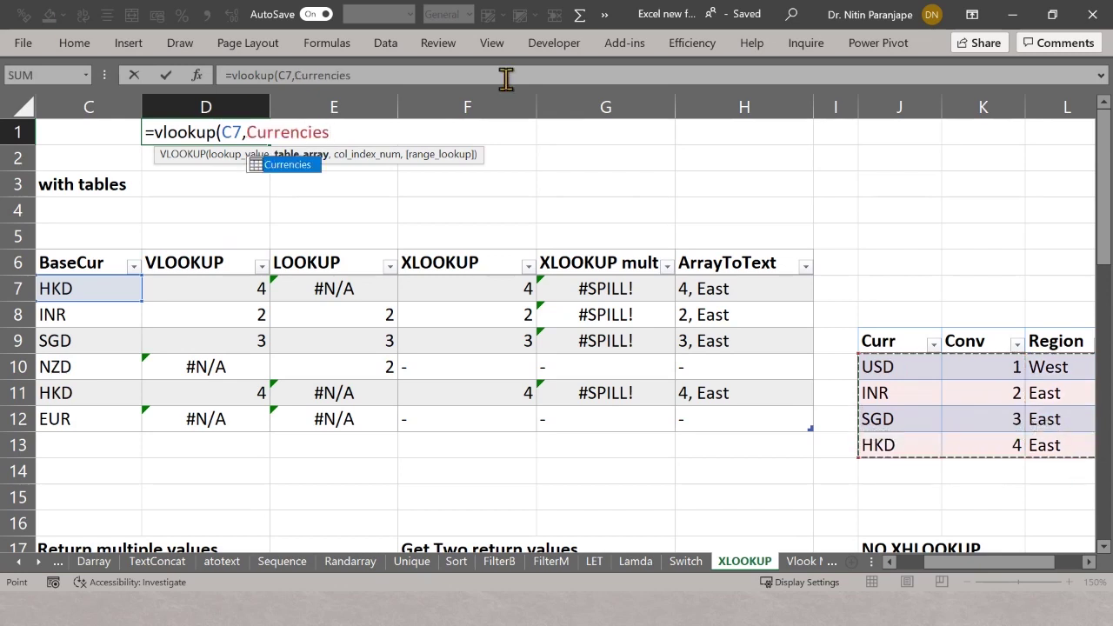
{"action": "type", "text": ","}
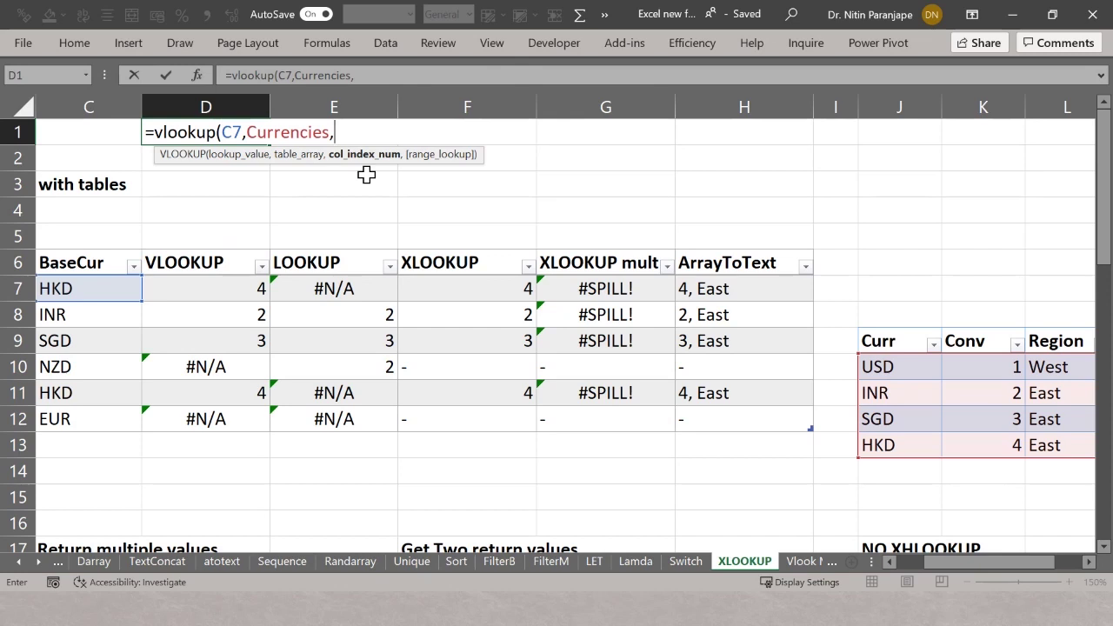
{"action": "type", "text": "2,0"}
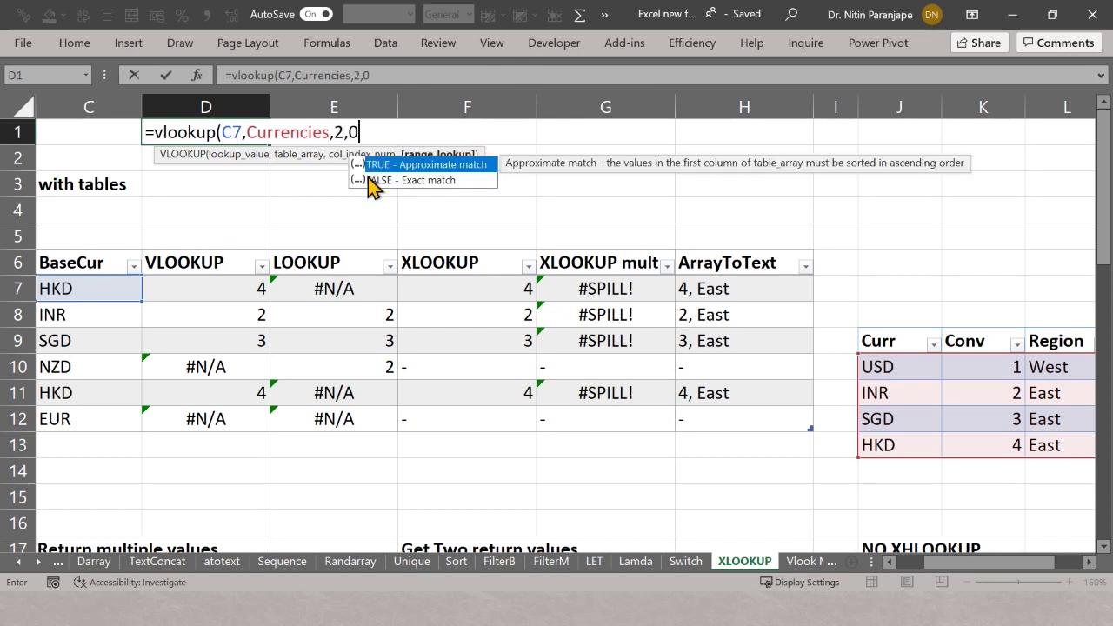
{"action": "key", "text": "Return"}
Step: Change the column index in the D1 VLOOKUP to the array {2,3} to return both columns
{"action": "key", "text": "Up"}
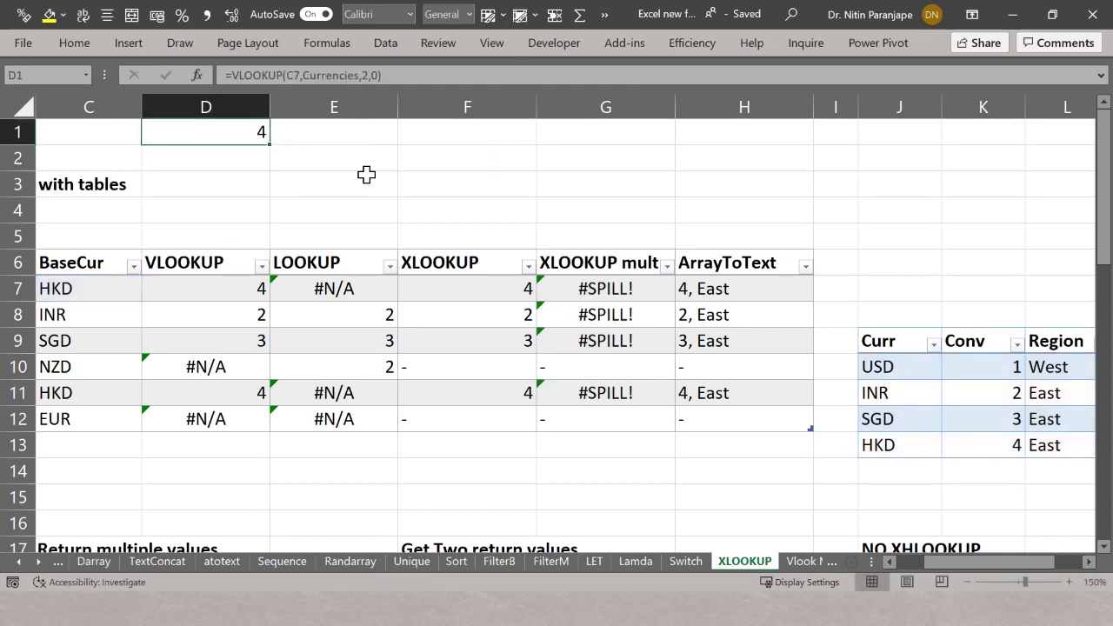
{"action": "key", "text": "F2"}
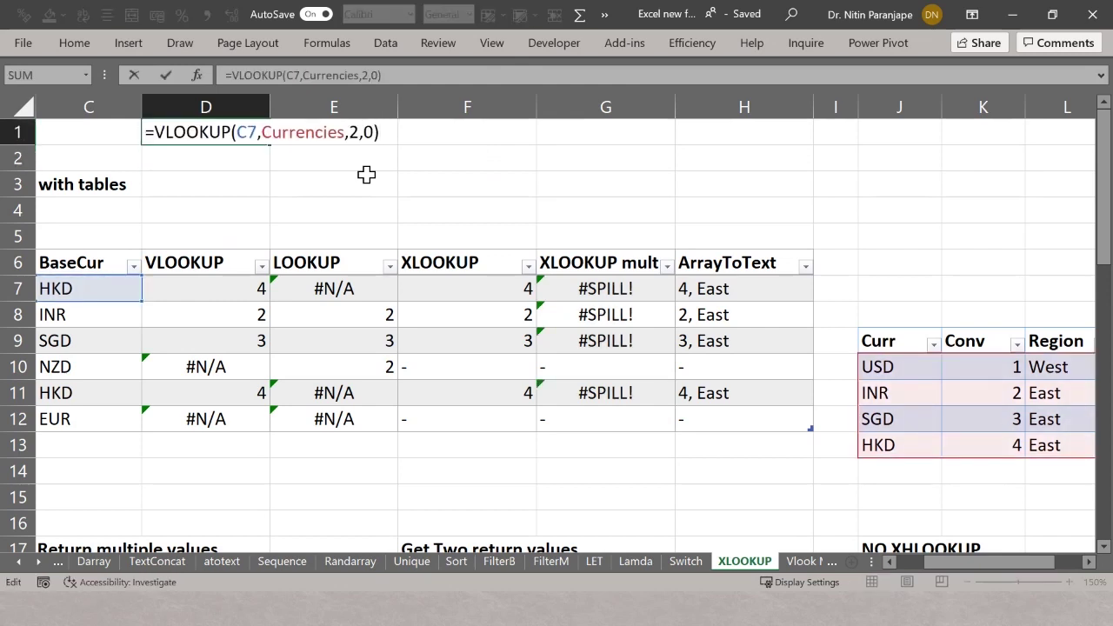
{"action": "key", "text": "Left"}
{"action": "key", "text": "Left"}
{"action": "key", "text": "Left"}
{"action": "key", "text": "Left"}
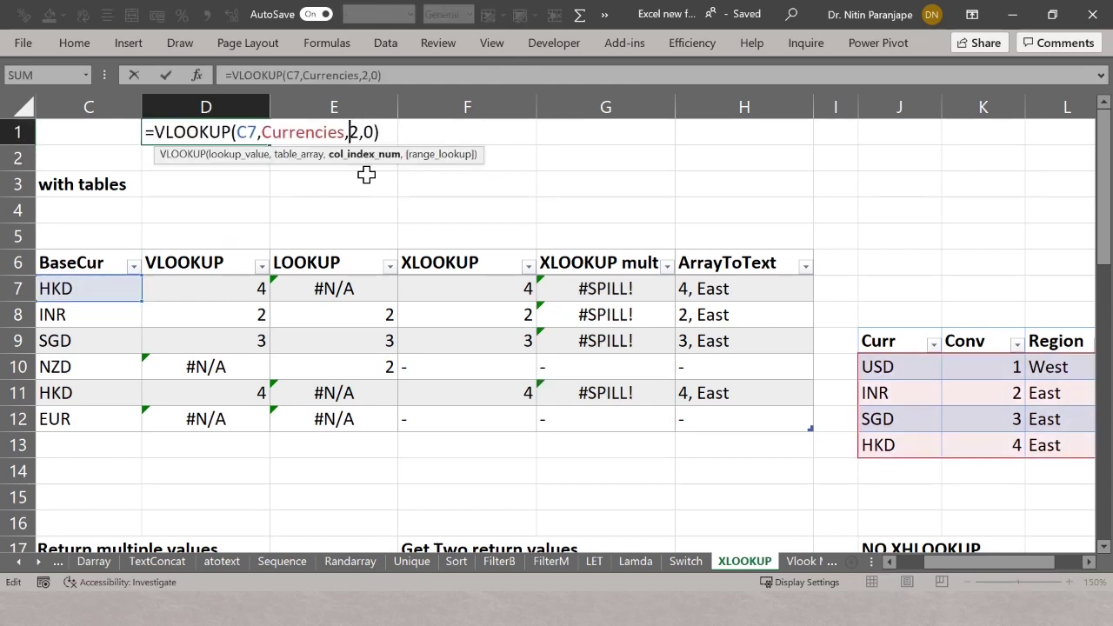
{"action": "type", "text": "{"}
{"action": "key", "text": "Right"}
{"action": "type", "text": ",3"}
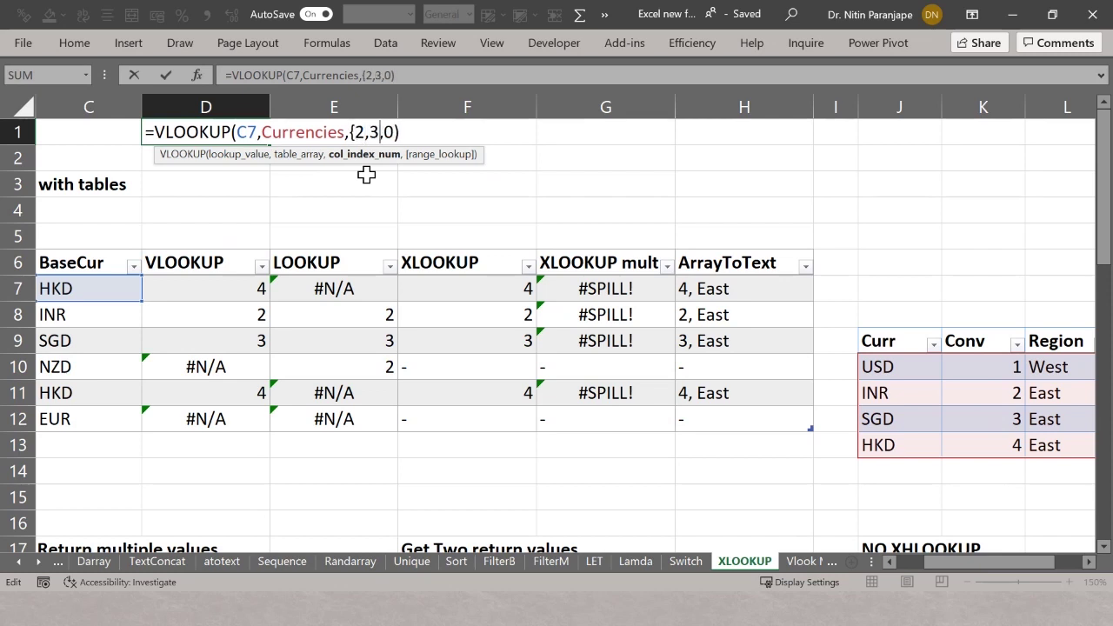
{"action": "type", "text": "}"}
{"action": "key", "text": "Return"}
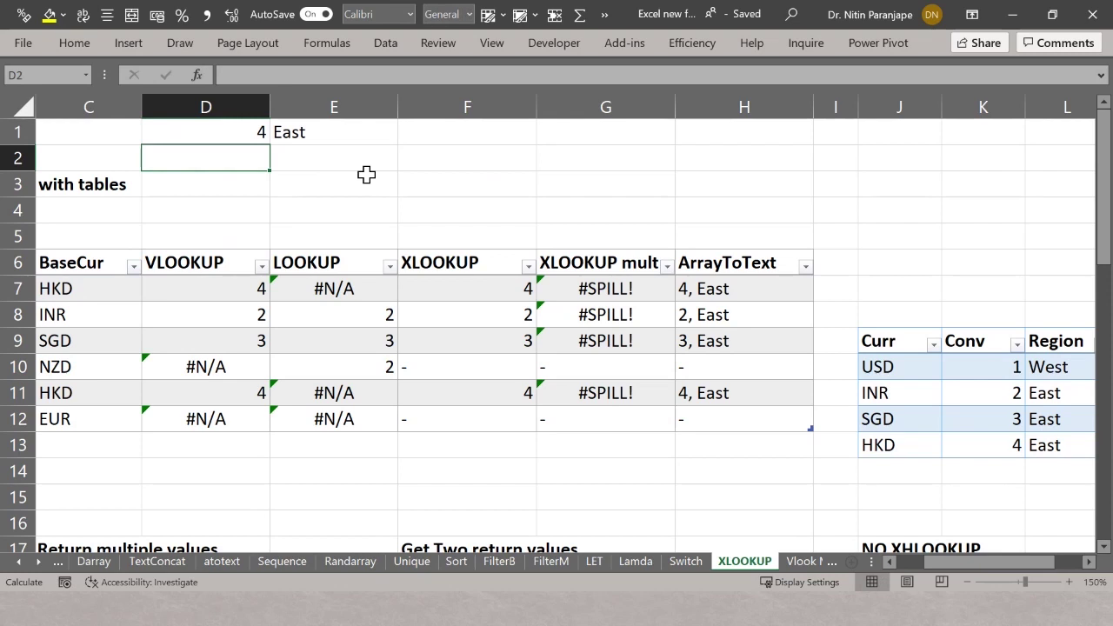
Step: Review the D1 VLOOKUP formula with its array column index, then leave the cell
{"action": "key", "text": "Up"}
{"action": "key", "text": "F2"}
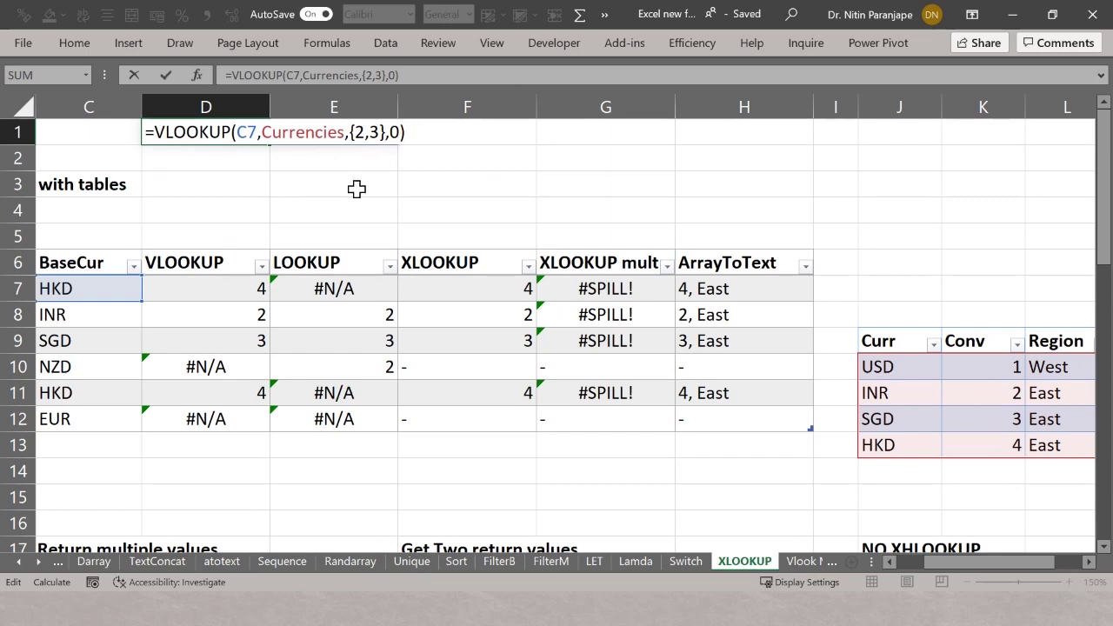
{"action": "scroll", "coordinate": [357, 188], "scroll_direction": "down", "scroll_amount": 2}
{"action": "scroll", "coordinate": [357, 188], "scroll_direction": "up", "scroll_amount": 2}
{"action": "left_click", "coordinate": [687, 488]}
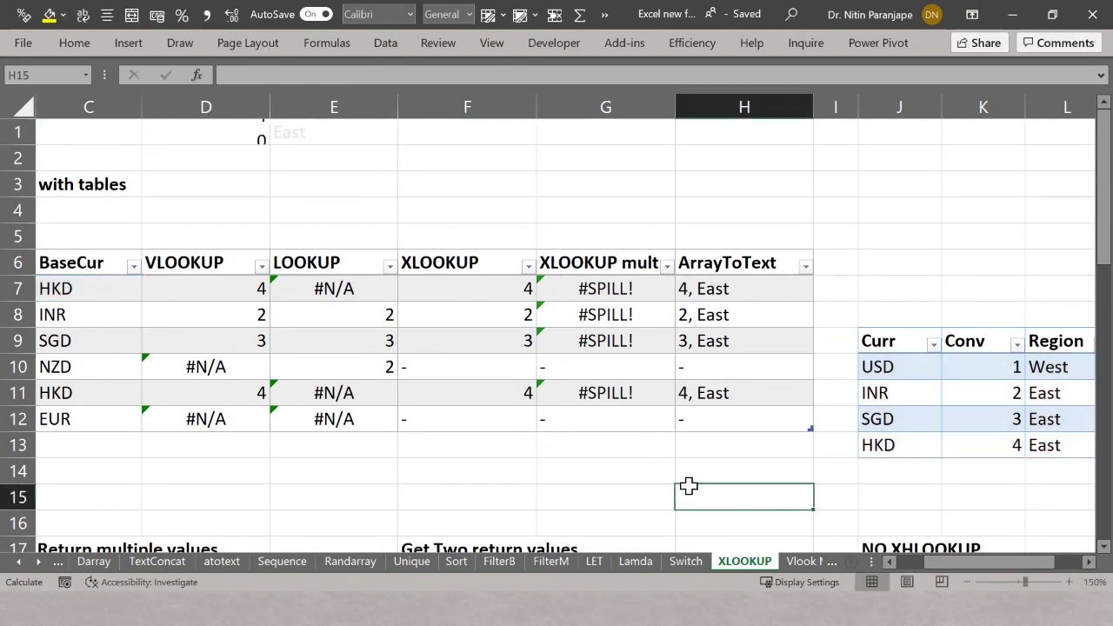
Step: On the Vlook M sheet, inspect the multi-column VLOOKUP formulas in Column1 of the orange table
{"action": "left_click", "coordinate": [795, 563]}
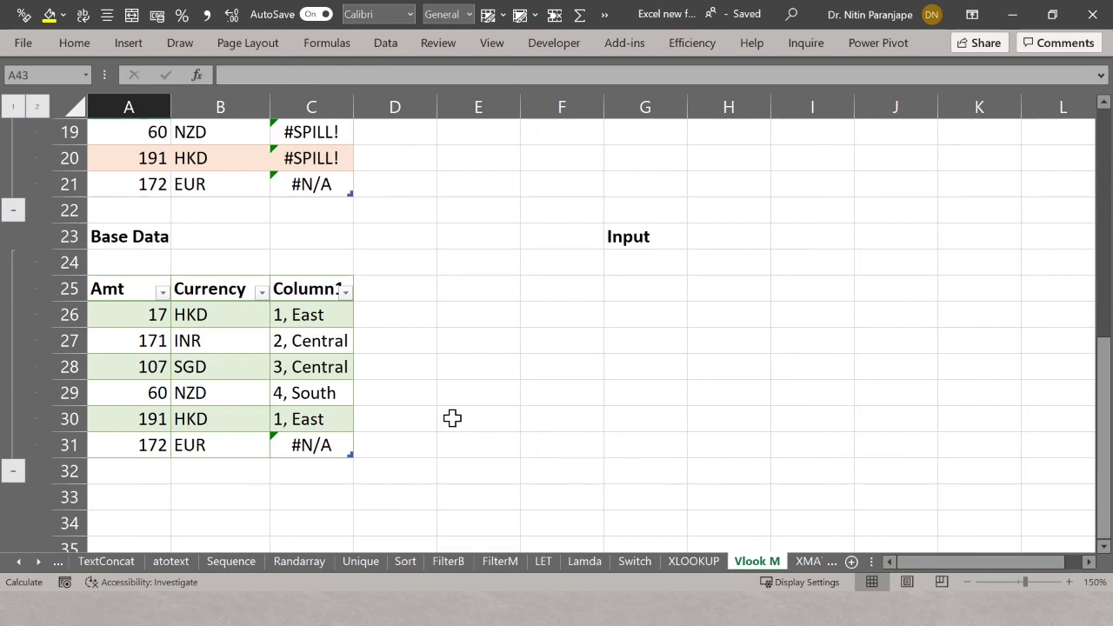
{"action": "scroll", "coordinate": [452, 418], "scroll_direction": "up", "scroll_amount": 4}
{"action": "left_click", "coordinate": [335, 389]}
{"action": "key", "text": "ctrl+a"}
{"action": "key", "text": "ctrl+a"}
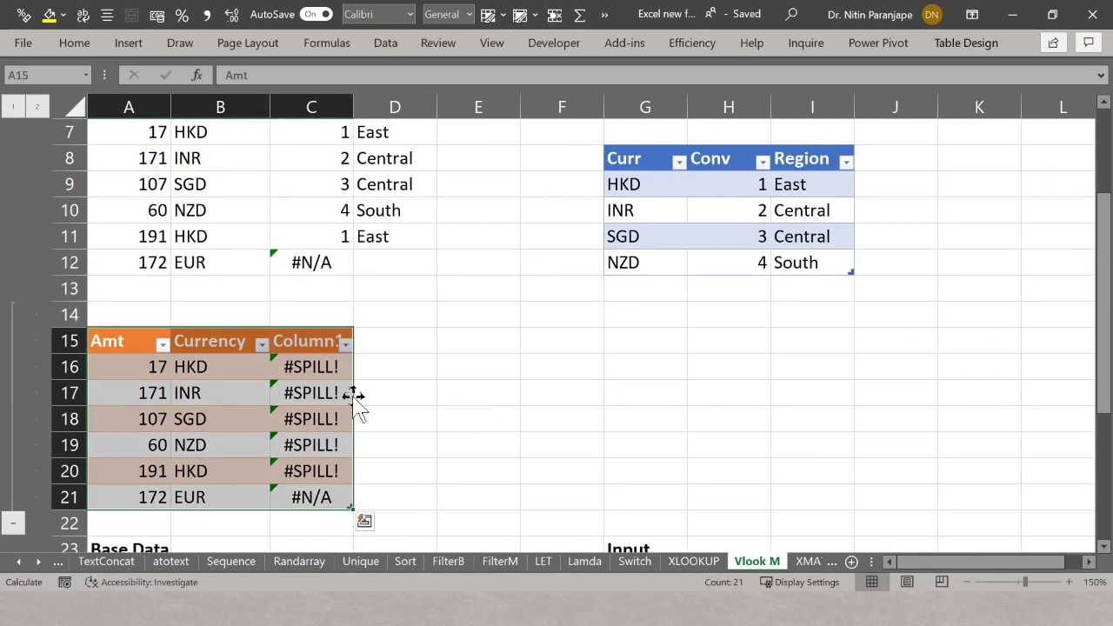
{"action": "left_click", "coordinate": [335, 387]}
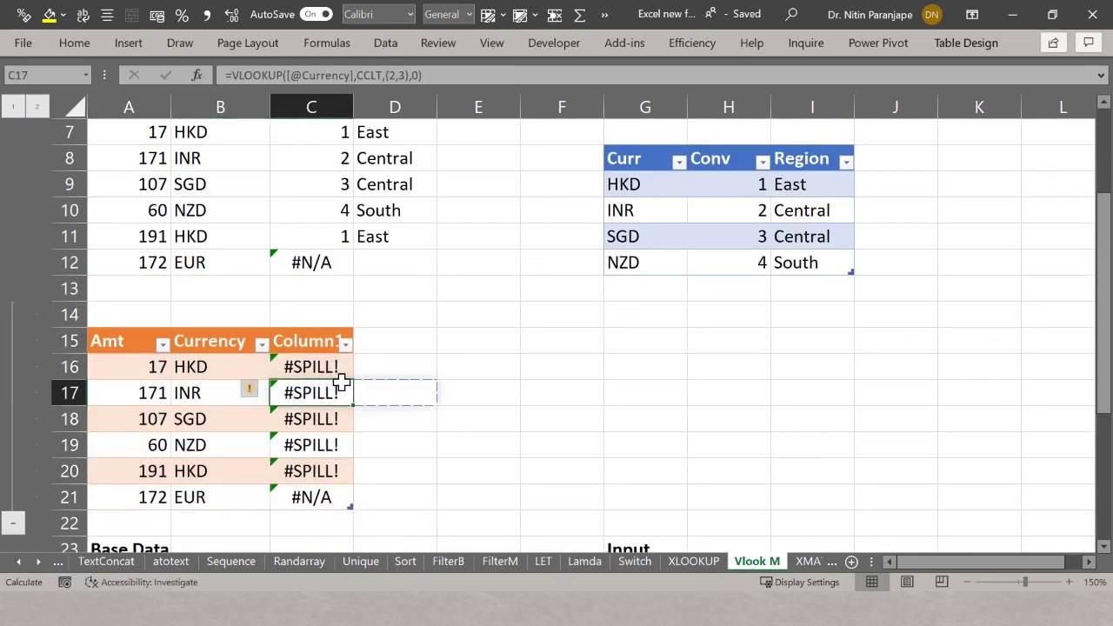
{"action": "left_click", "coordinate": [296, 365]}
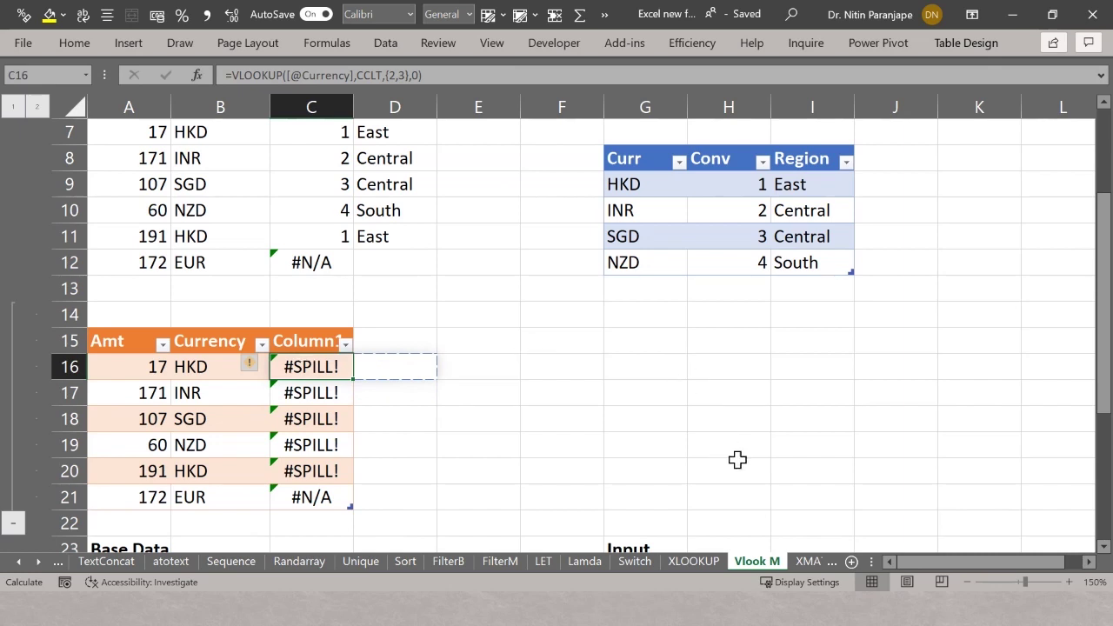
Step: Go to the XMATCH sheet and check the lookup country in G4 without changing it
{"action": "left_click", "coordinate": [806, 561]}
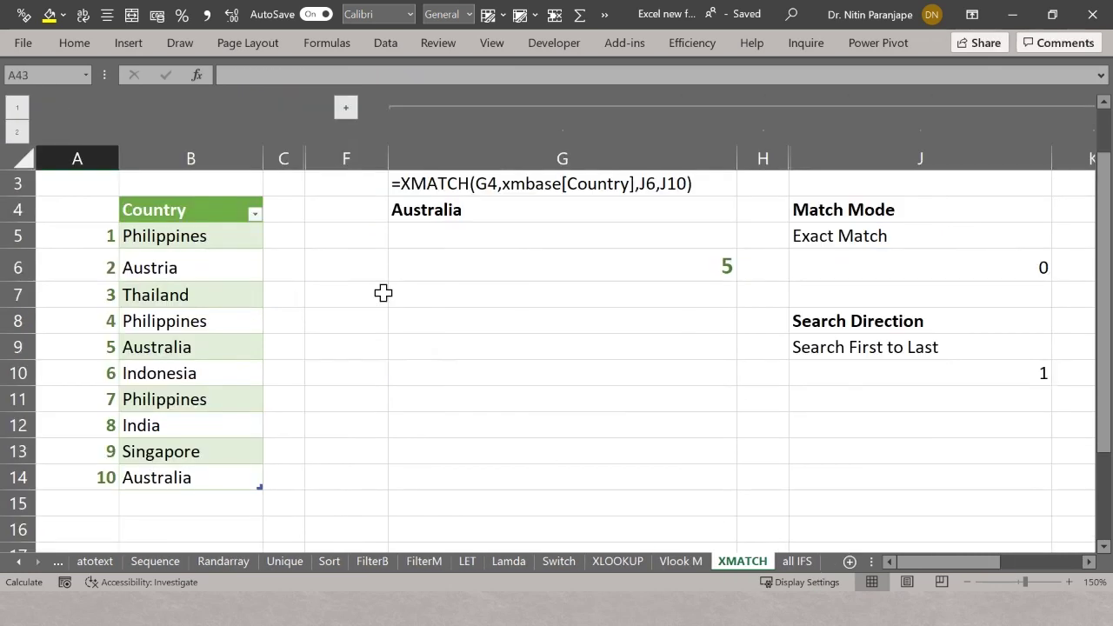
{"action": "scroll", "coordinate": [383, 293], "scroll_direction": "up", "scroll_amount": 1}
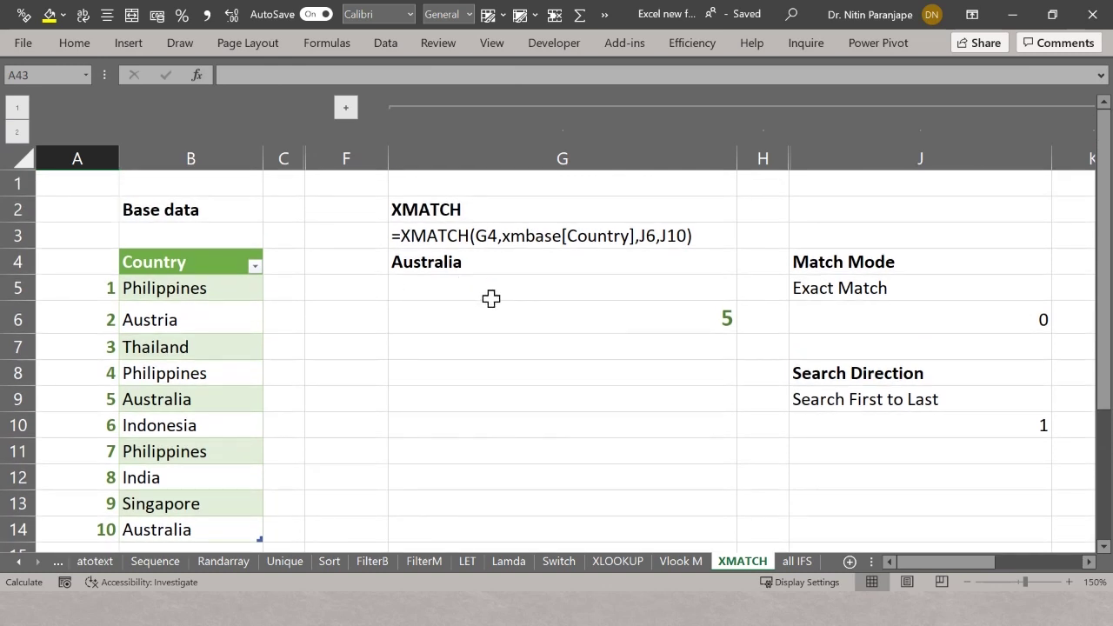
{"action": "left_click", "coordinate": [429, 255]}
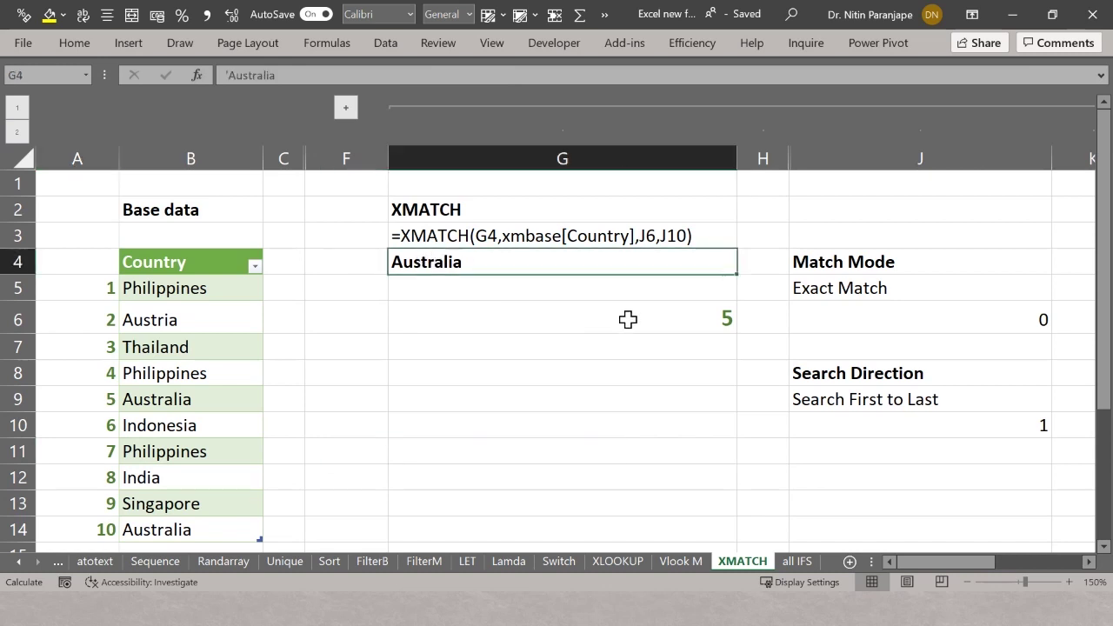
{"action": "key", "text": "F2"}
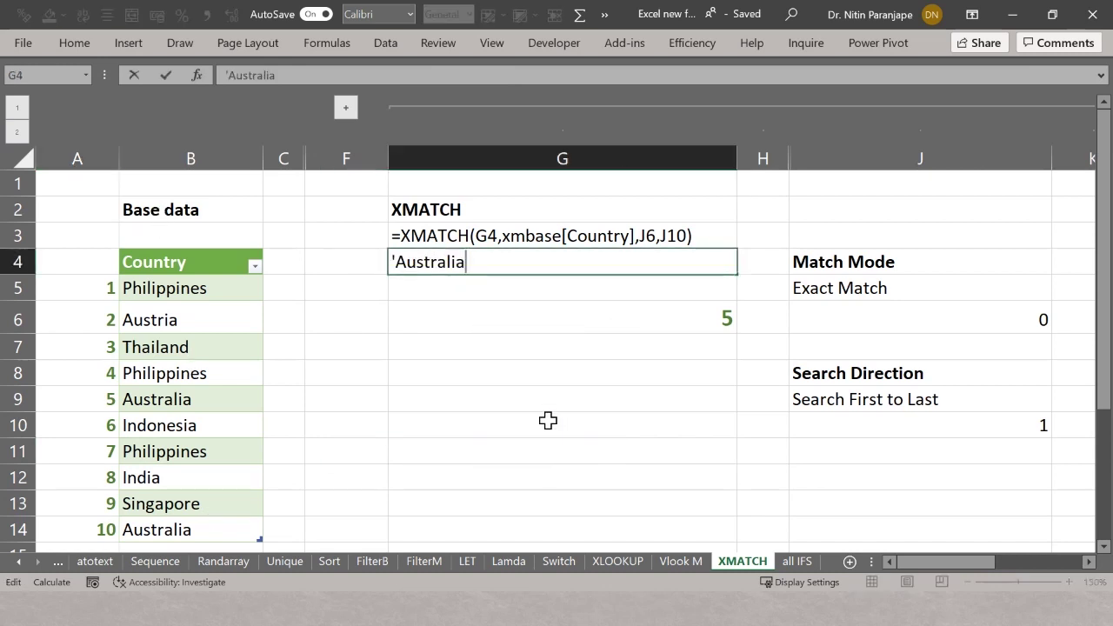
{"action": "key", "text": "Escape"}
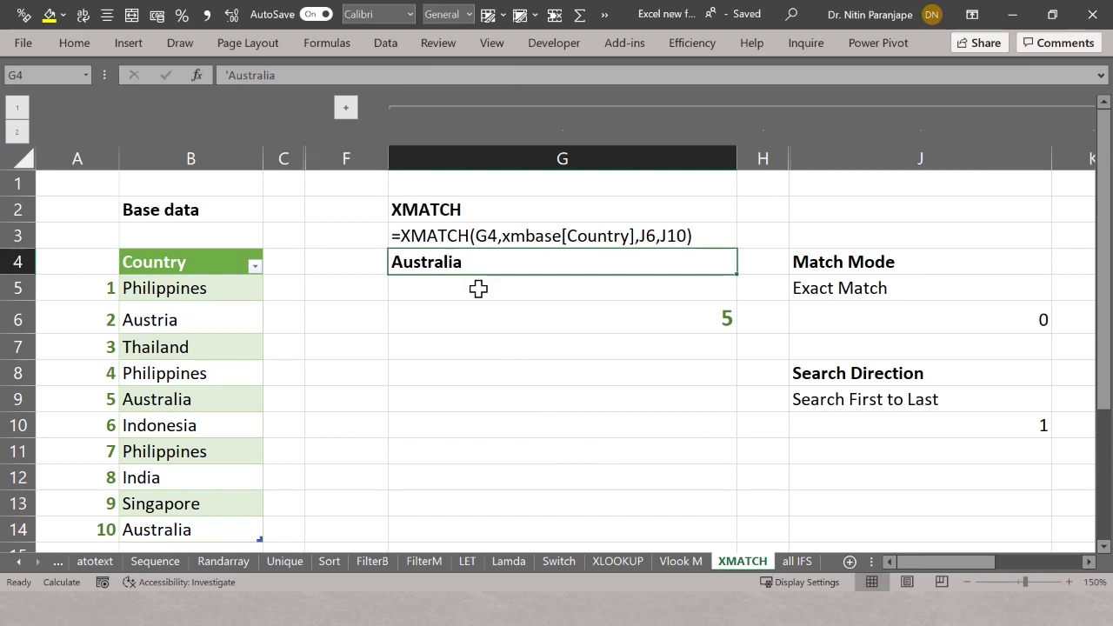
Step: Examine each argument of the XMATCH formula in G6, including the available match mode and search mode options, leaving the formula unchanged
{"action": "left_click", "coordinate": [511, 317]}
{"action": "key", "text": "F2"}
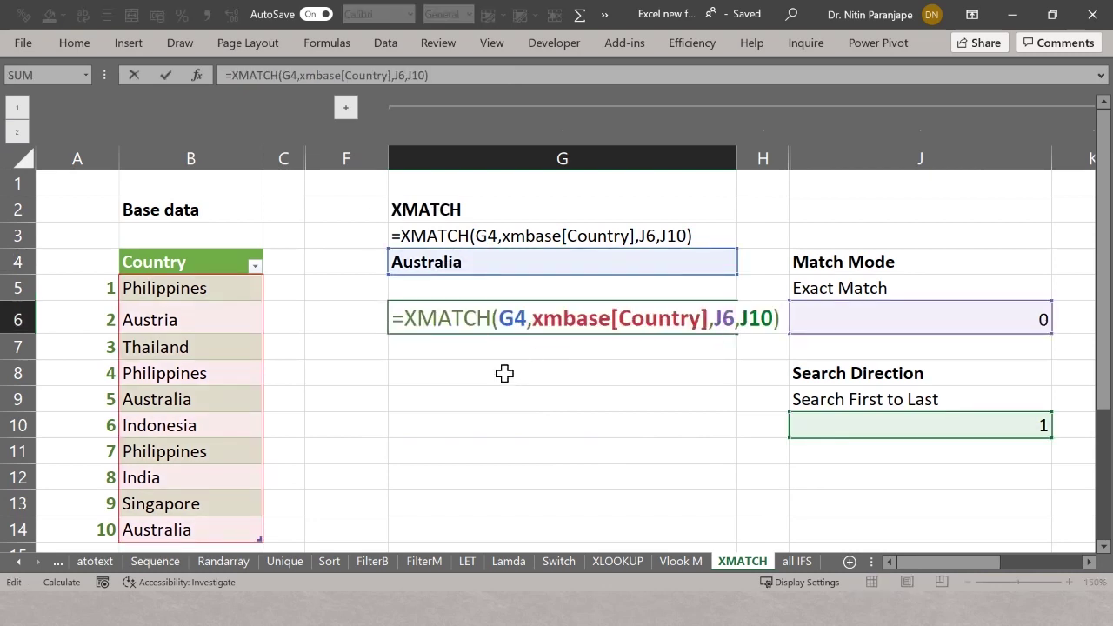
{"action": "left_click", "coordinate": [513, 323]}
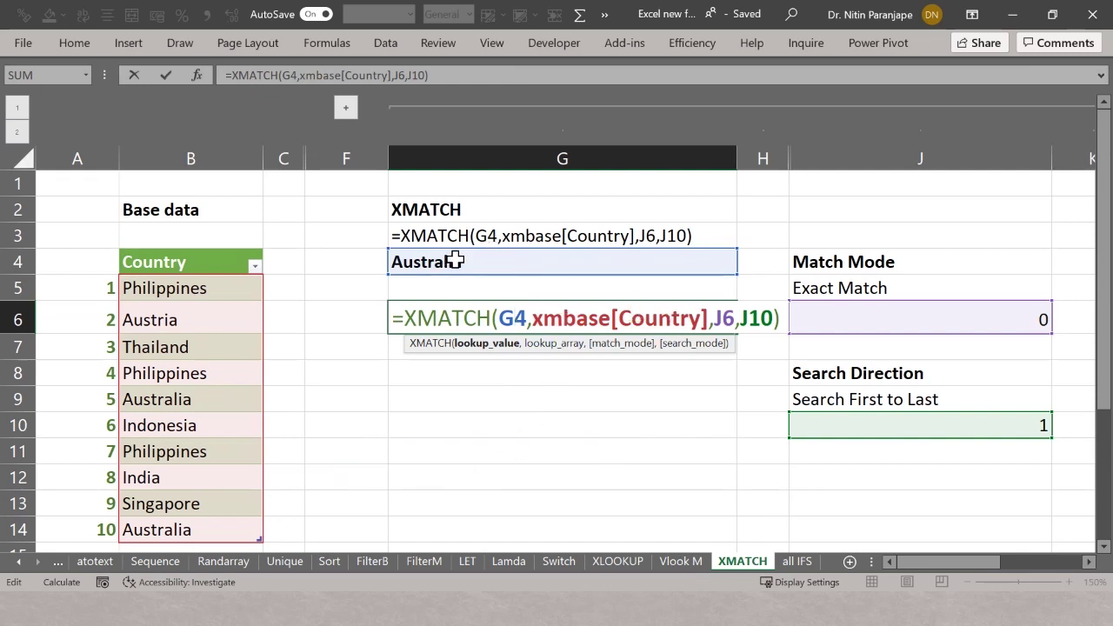
{"action": "left_click", "coordinate": [623, 320]}
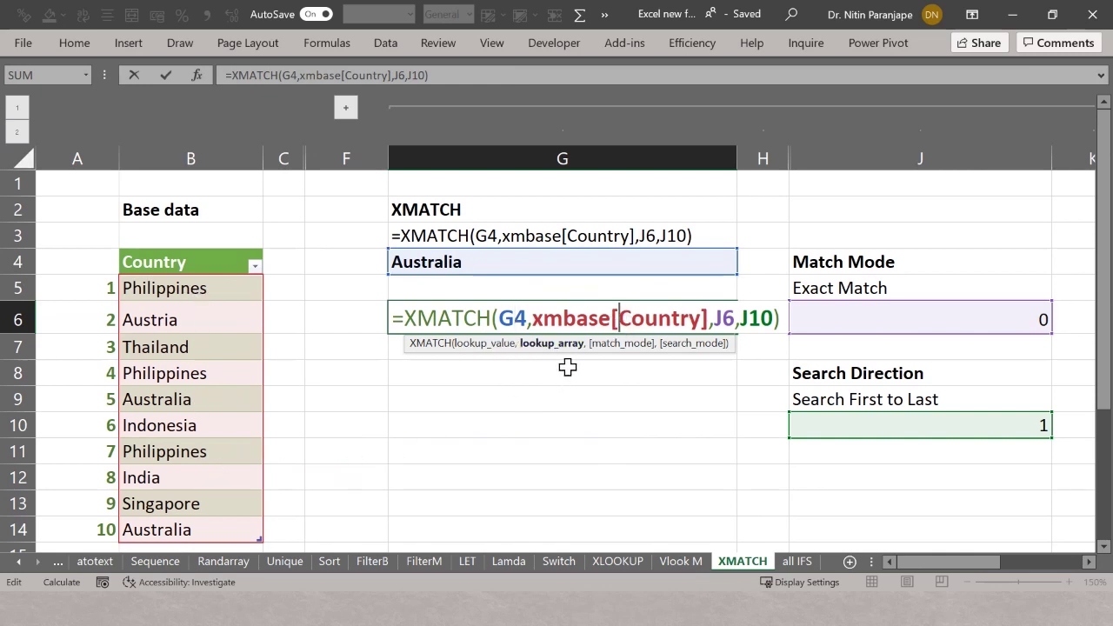
{"action": "left_click", "coordinate": [623, 344]}
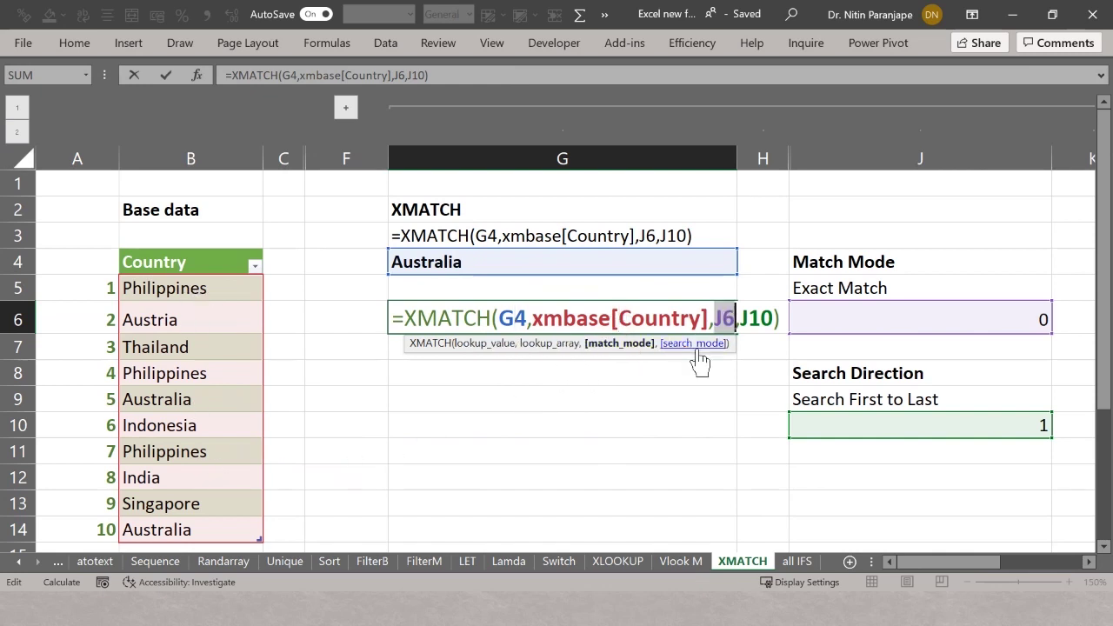
{"action": "left_click", "coordinate": [698, 344]}
{"action": "left_click", "coordinate": [735, 318]}
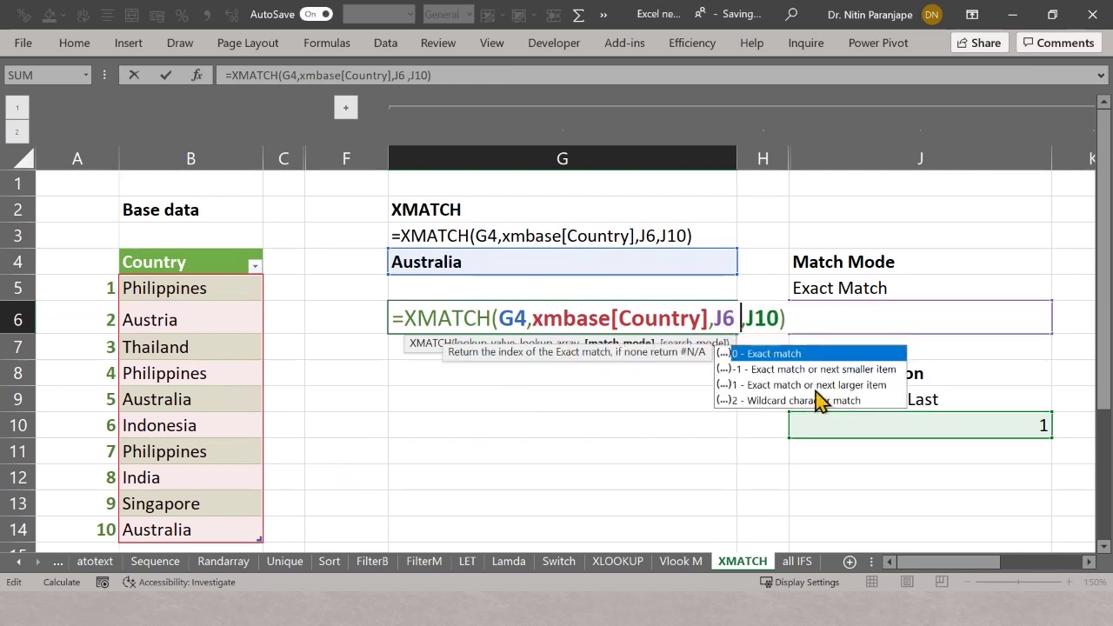
{"action": "left_click", "coordinate": [781, 318]}
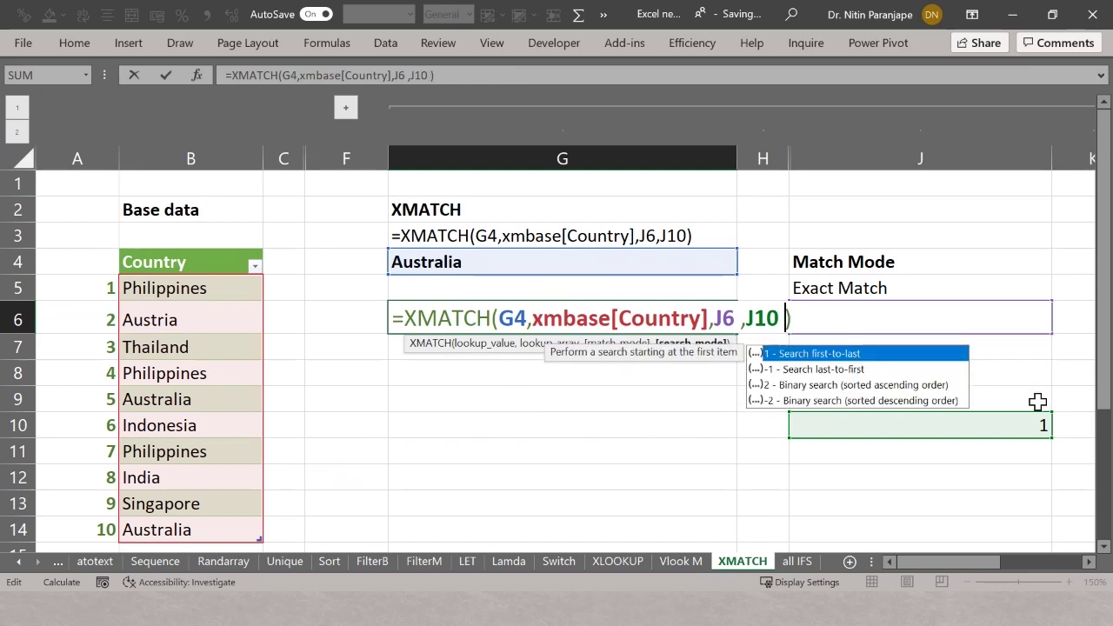
{"action": "key", "text": "Escape"}
{"action": "key", "text": "ctrl+Return"}
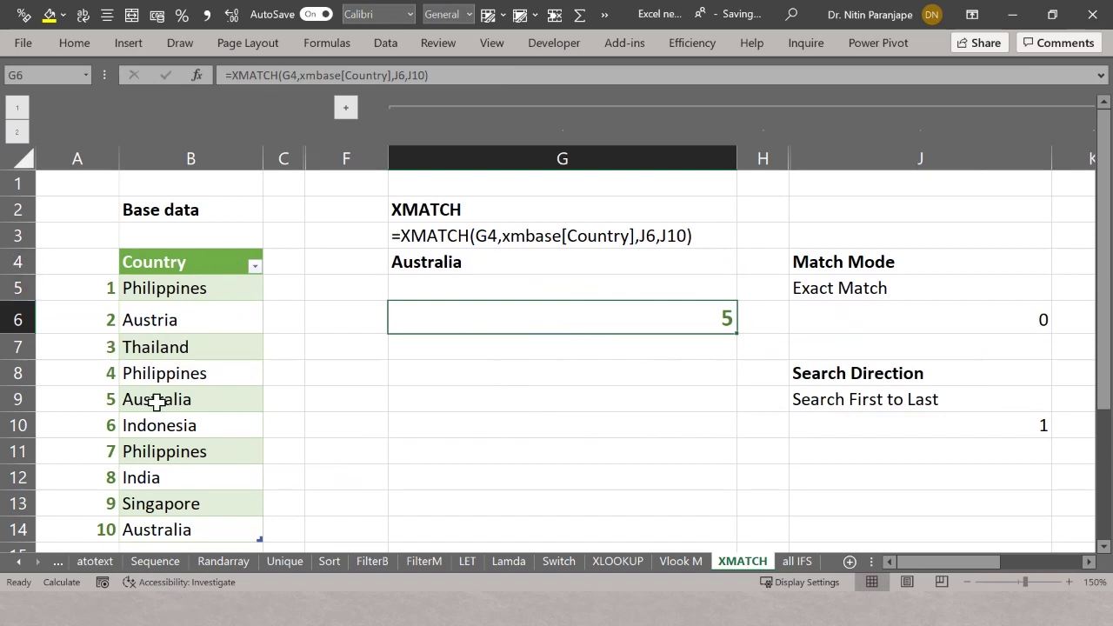
Step: Inspect the SEQUENCE(ROWS(xmbase)) formula in A5 that numbers the rows of the Country table
{"action": "left_click", "coordinate": [93, 287]}
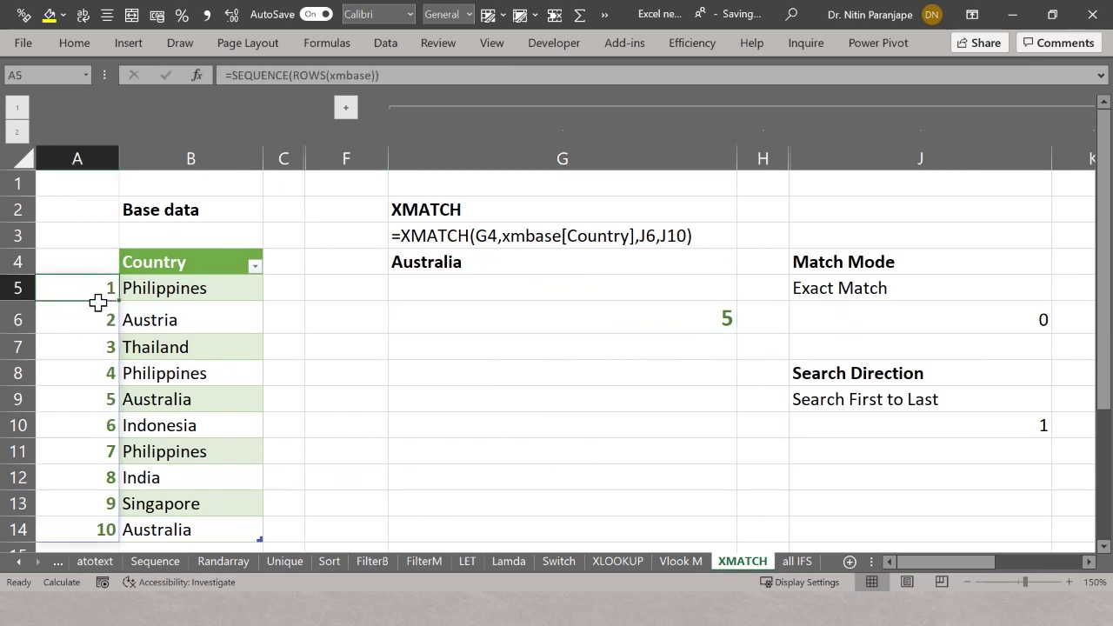
{"action": "key", "text": "F2"}
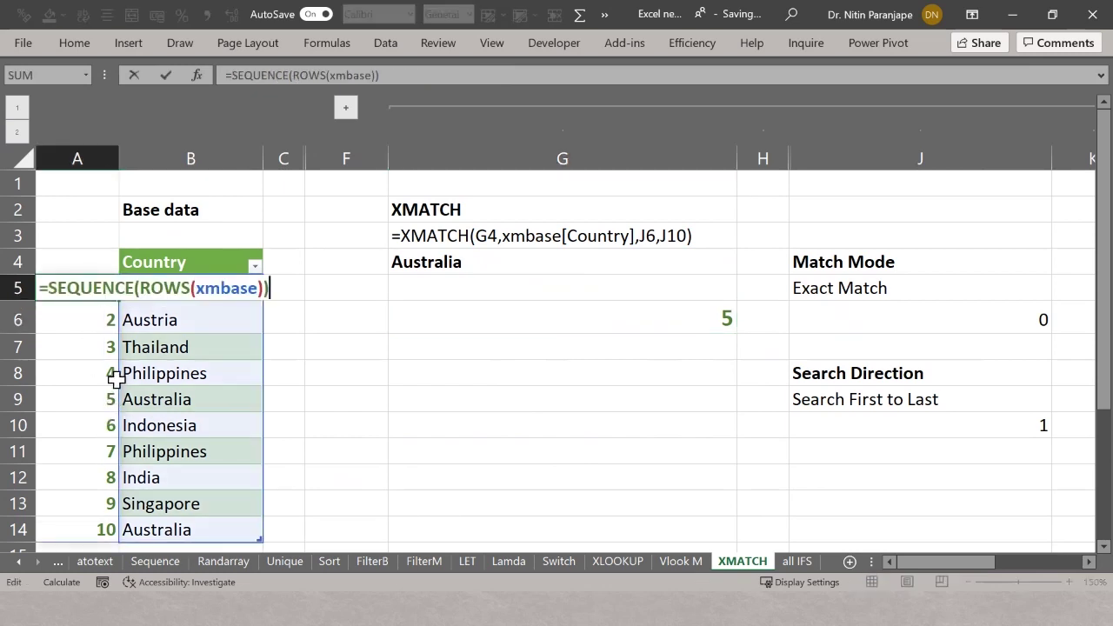
{"action": "key", "text": "Escape"}
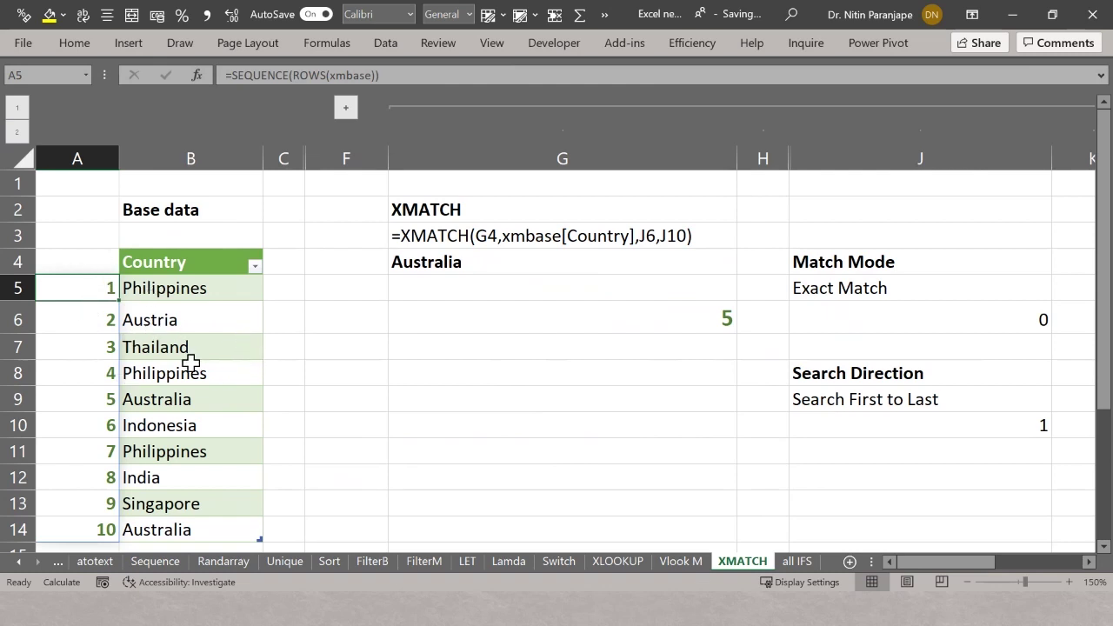
{"action": "key", "text": "F2"}
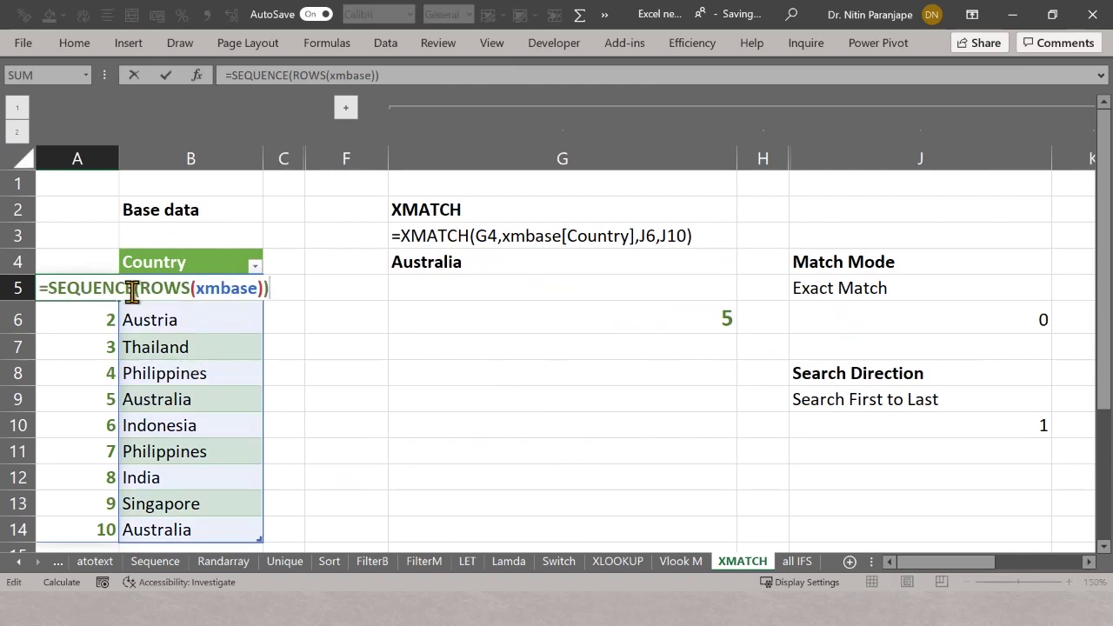
{"action": "key", "text": "ctrl+Return"}
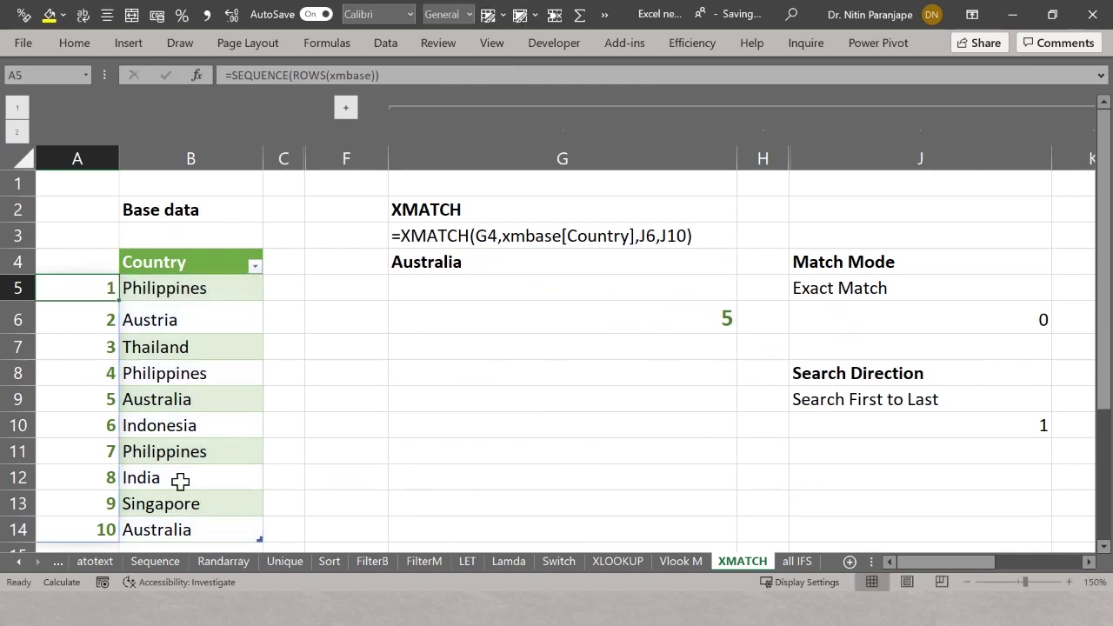
Step: Add the test entry ddd in B15 directly below the Country table and undo the addition
{"action": "scroll", "coordinate": [214, 494], "scroll_direction": "down", "scroll_amount": 1}
{"action": "left_click", "coordinate": [211, 480]}
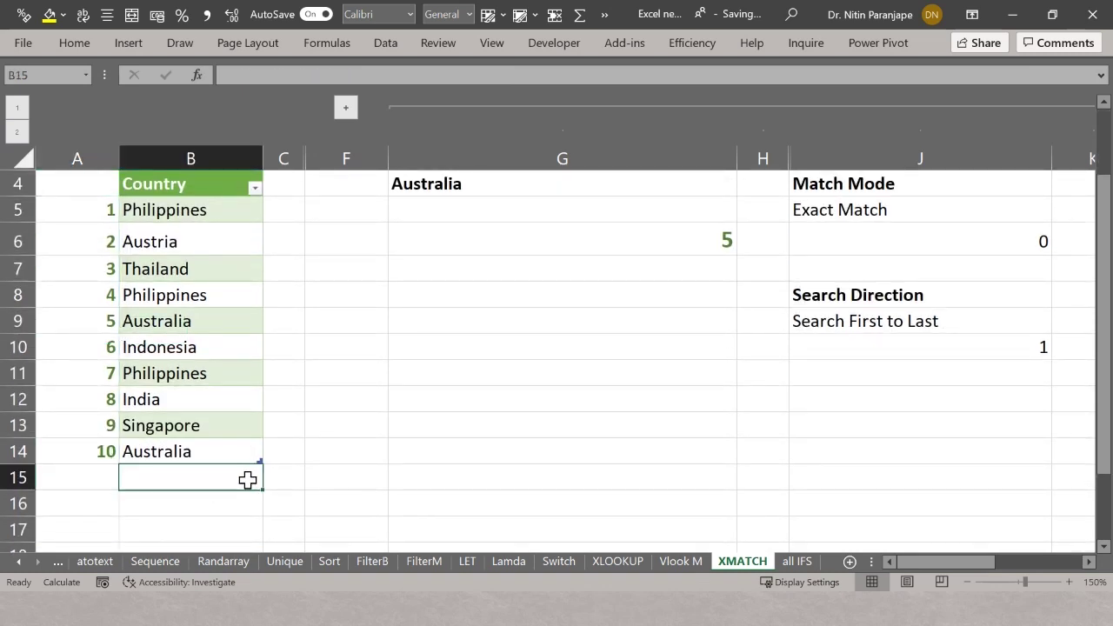
{"action": "type", "text": "ddd"}
{"action": "left_click", "coordinate": [336, 459]}
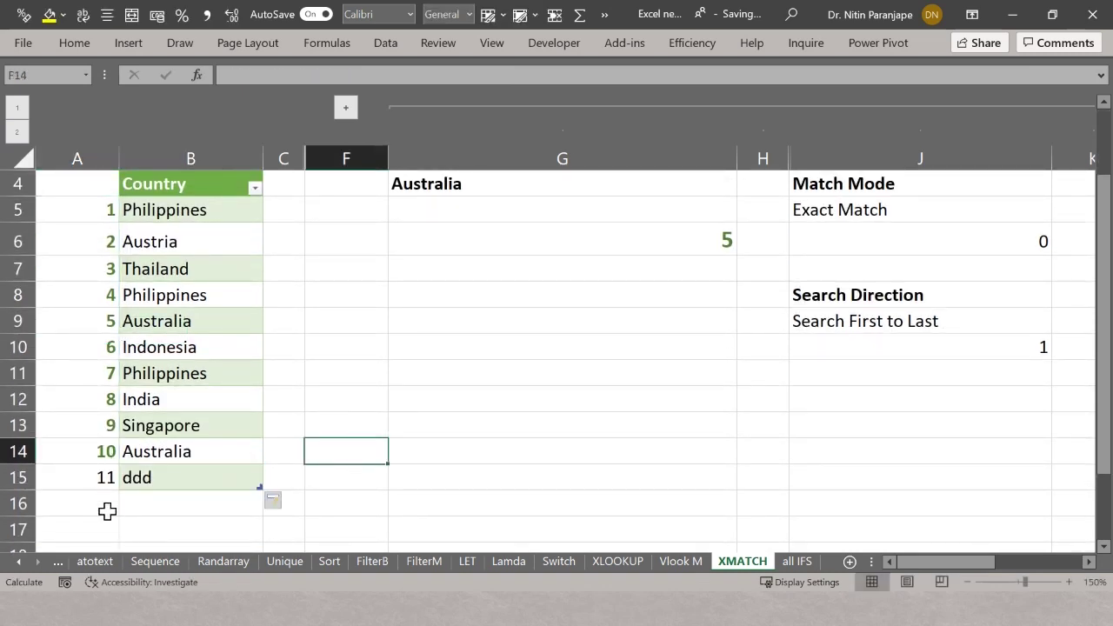
{"action": "key", "text": "ctrl+z"}
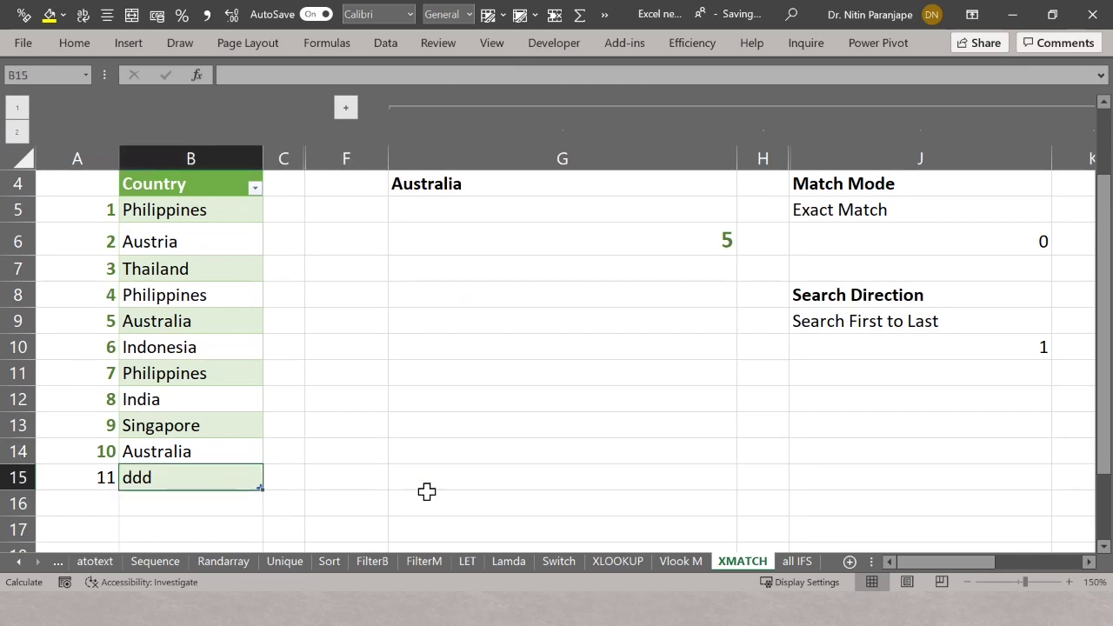
{"action": "key", "text": "ctrl+z"}
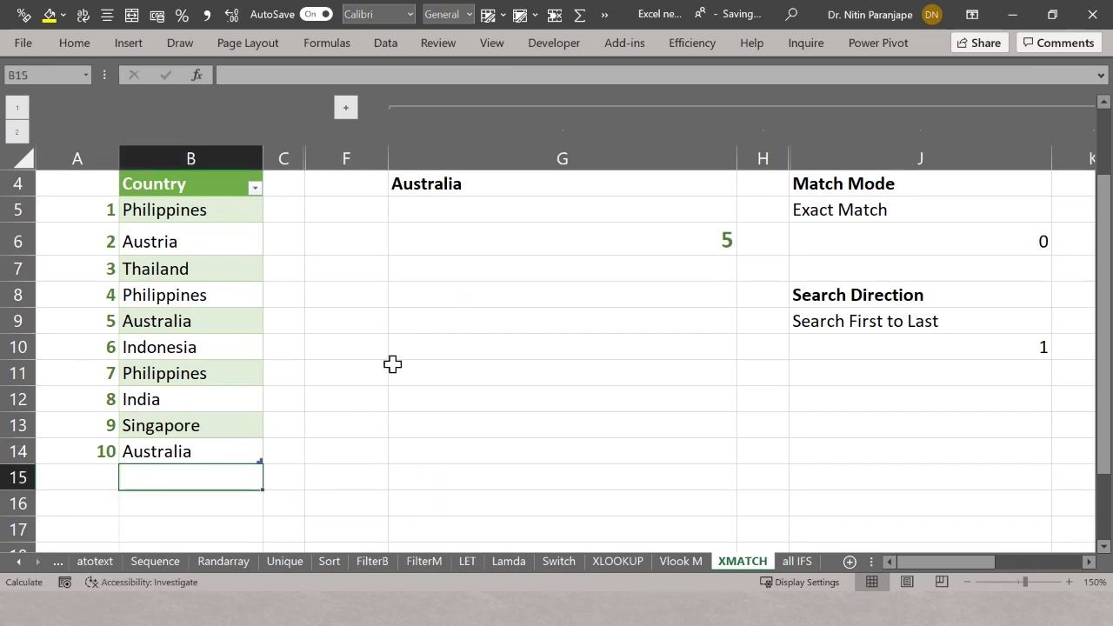
{"action": "scroll", "coordinate": [392, 364], "scroll_direction": "up", "scroll_amount": 1}
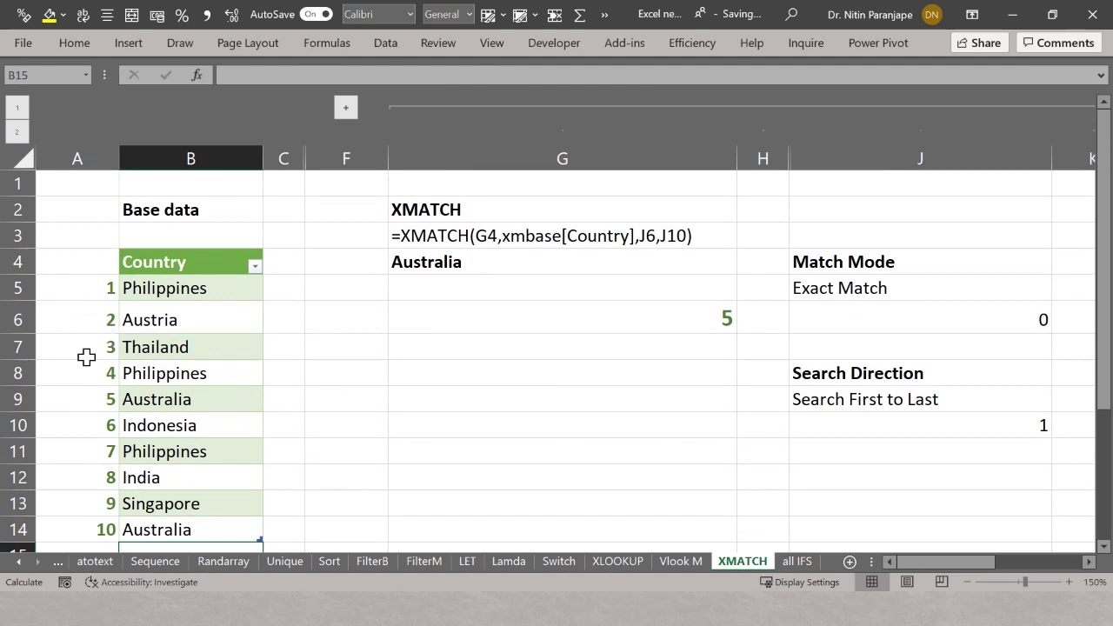
Step: Compare the first Australia row's number with the XMATCH result in G6, and check the formula's match_mode argument
{"action": "left_click", "coordinate": [101, 399]}
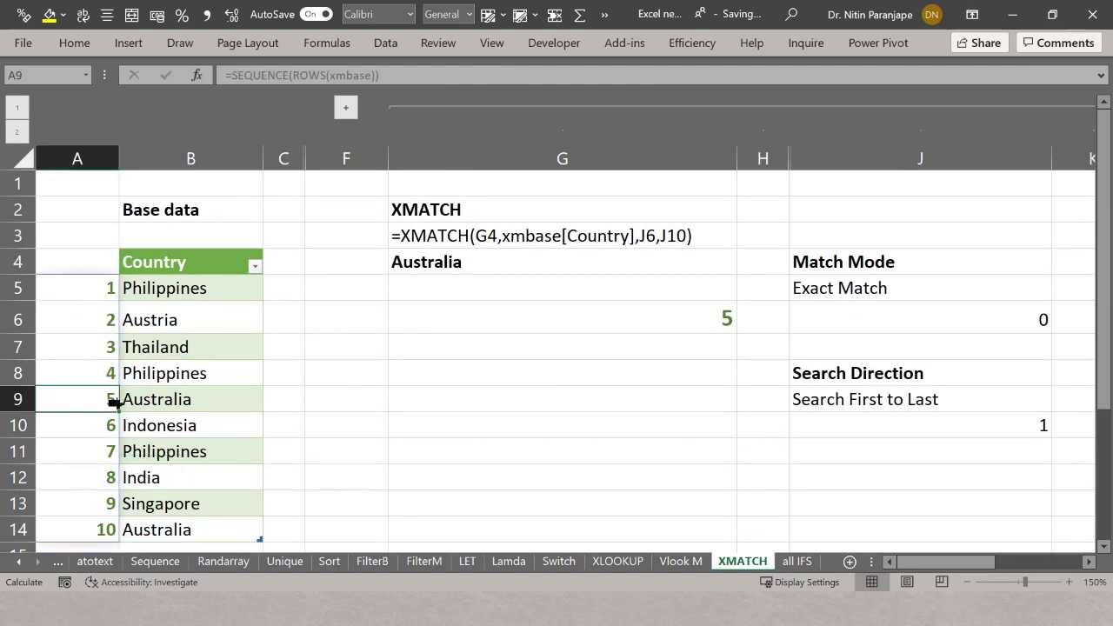
{"action": "left_click", "coordinate": [557, 325]}
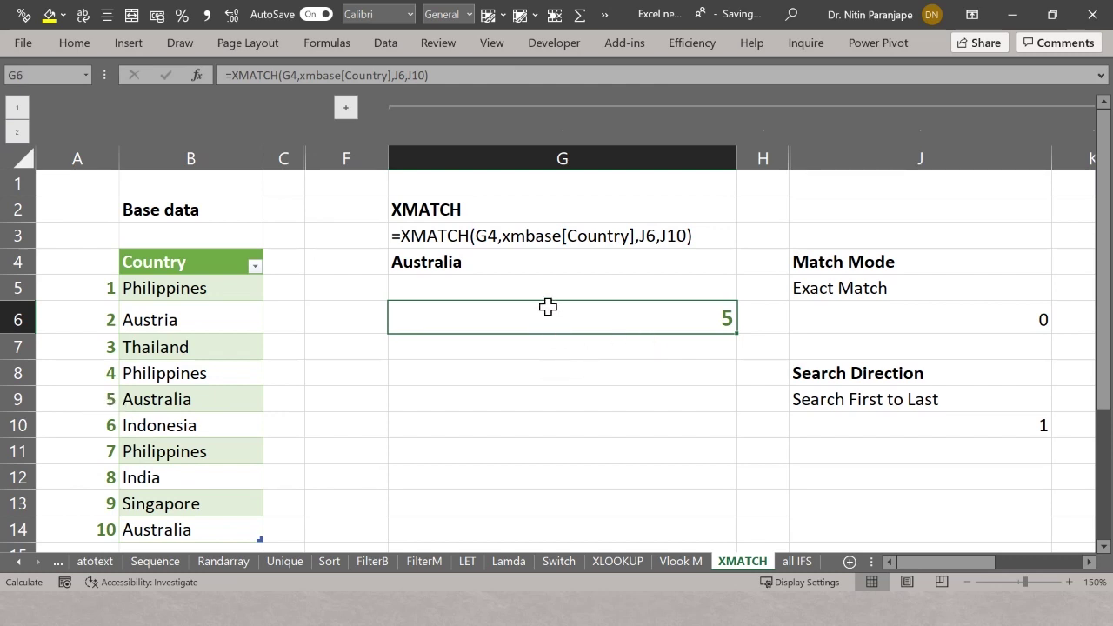
{"action": "double_click", "coordinate": [667, 324]}
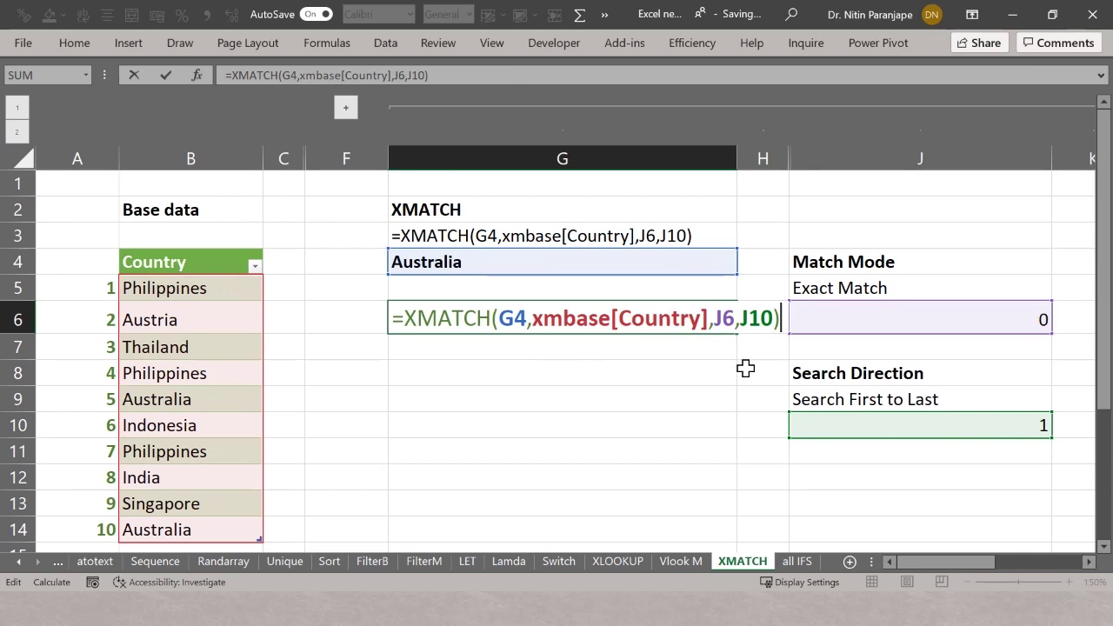
{"action": "left_click", "coordinate": [726, 317]}
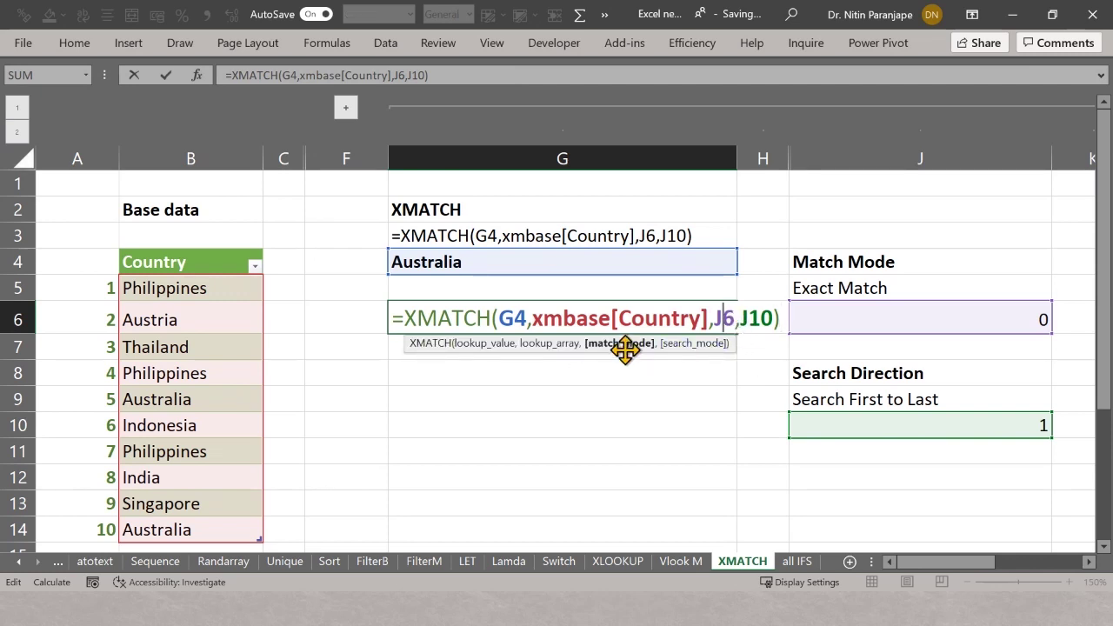
{"action": "key", "text": "Return"}
Step: Try the next smallest item, next largest item and Wildcard match modes in J5, and set it back to Exact Match
{"action": "left_click", "coordinate": [1034, 292]}
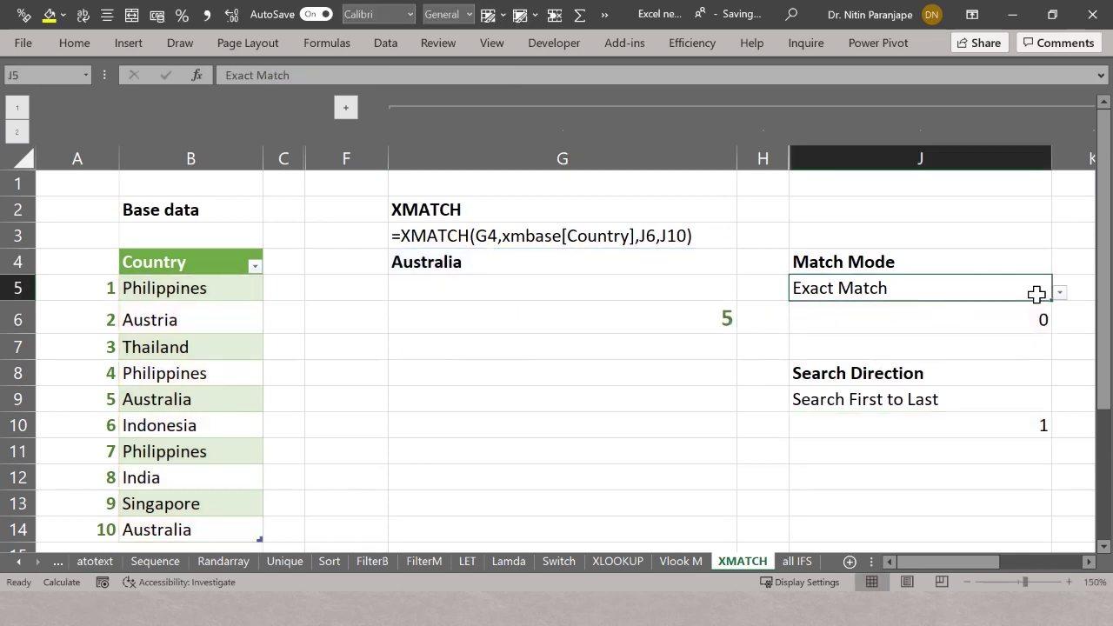
{"action": "left_click", "coordinate": [1060, 293]}
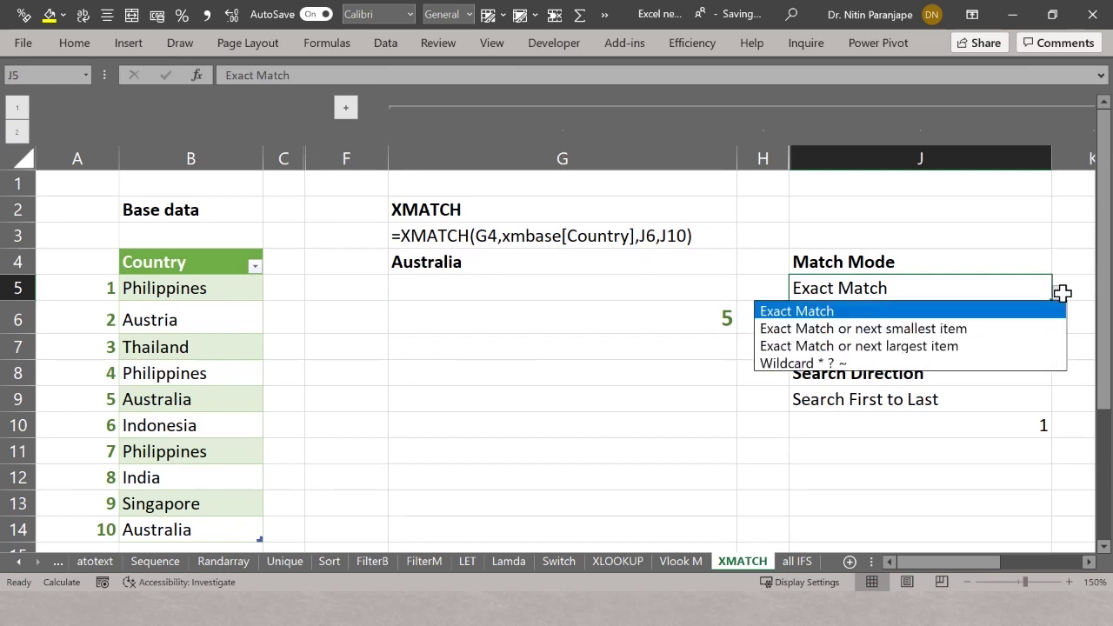
{"action": "left_click", "coordinate": [991, 328]}
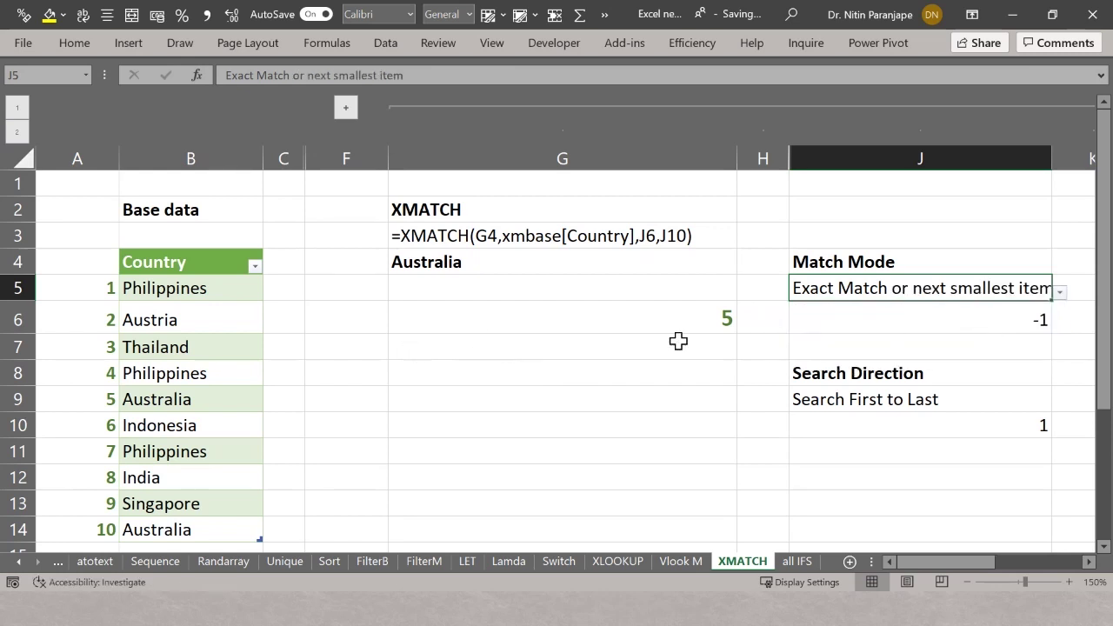
{"action": "left_click", "coordinate": [1058, 294]}
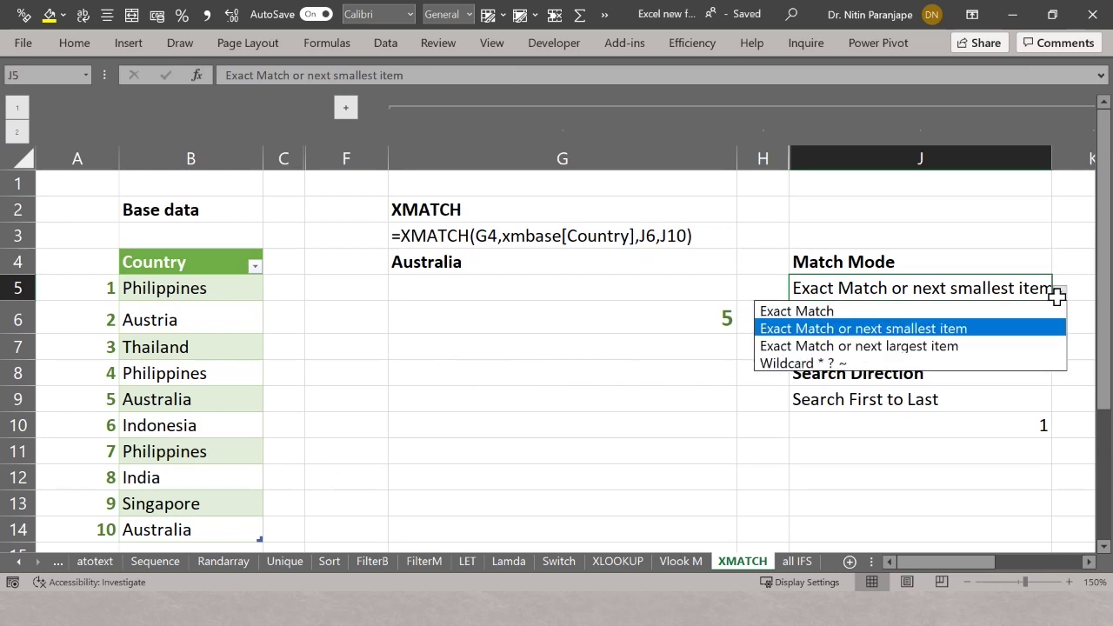
{"action": "left_click", "coordinate": [901, 347]}
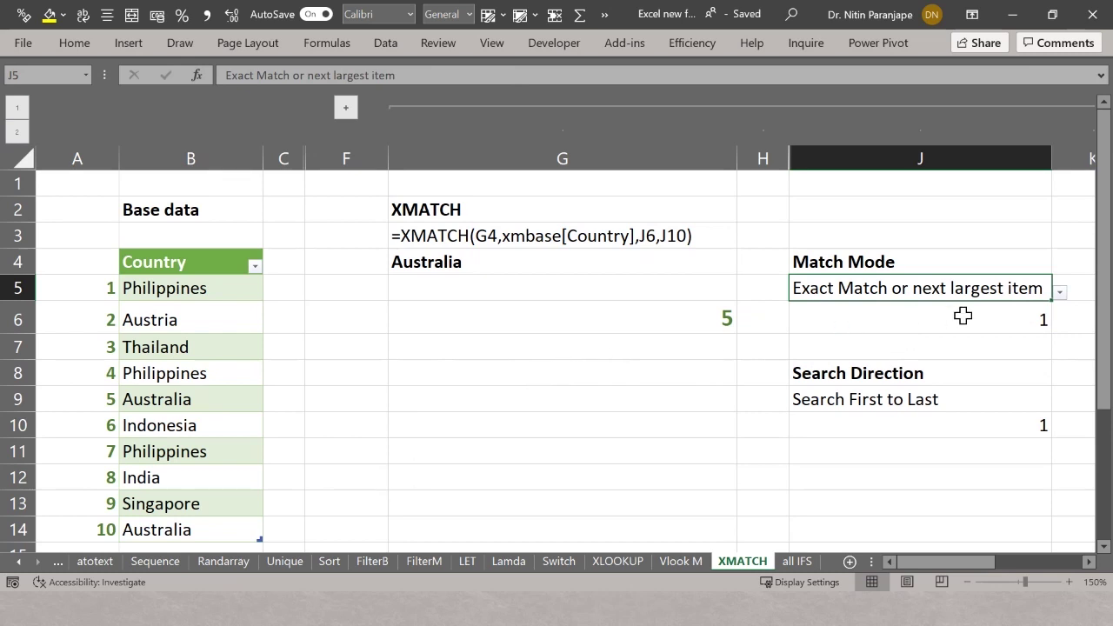
{"action": "left_click", "coordinate": [1059, 293]}
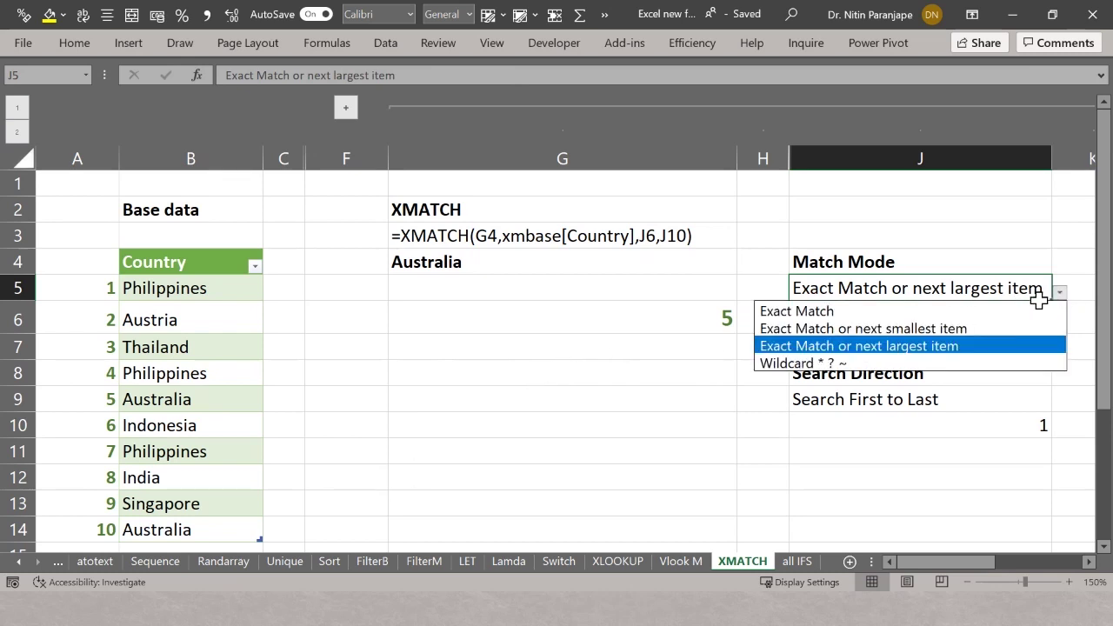
{"action": "left_click", "coordinate": [812, 361]}
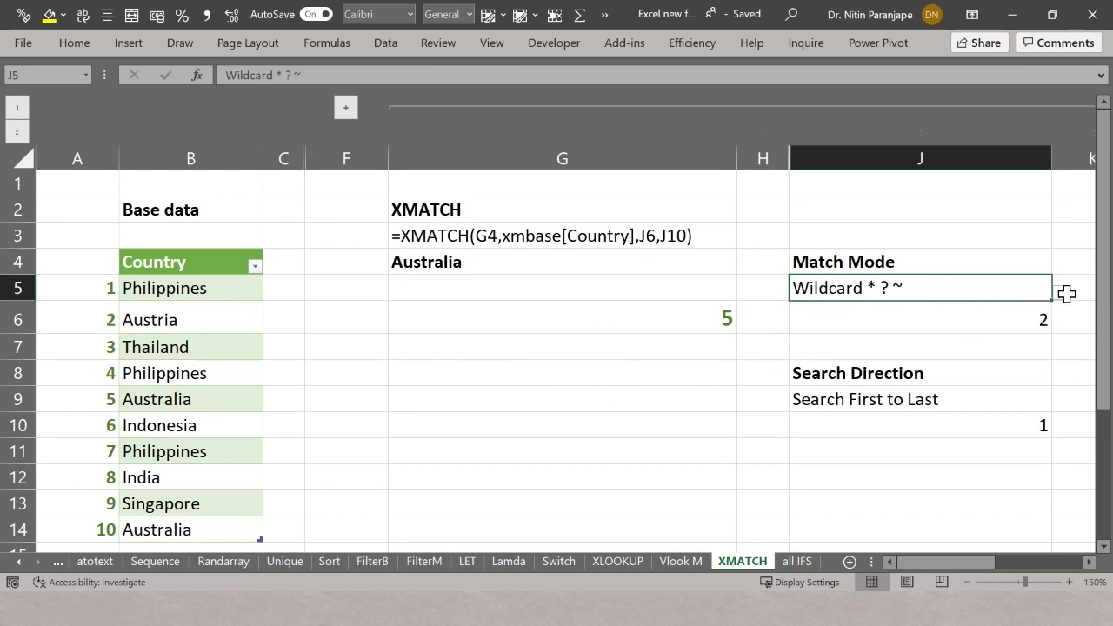
{"action": "left_click", "coordinate": [1059, 293]}
{"action": "left_click", "coordinate": [917, 311]}
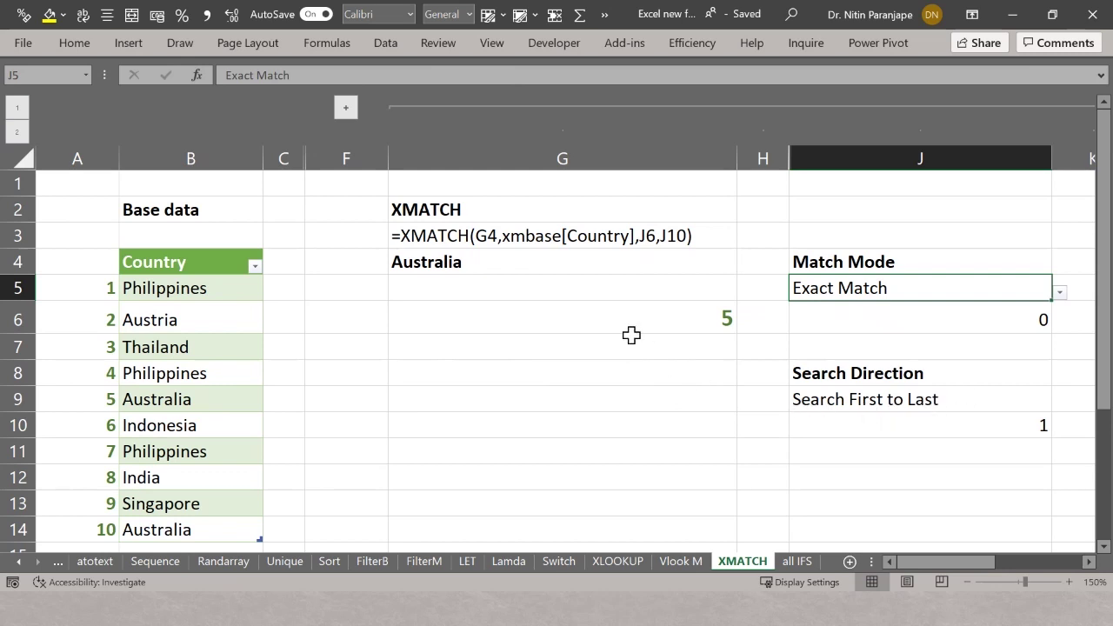
Step: Check the search_mode argument of the XMATCH formula in G6 without changing it
{"action": "left_click", "coordinate": [614, 316]}
{"action": "double_click", "coordinate": [616, 318]}
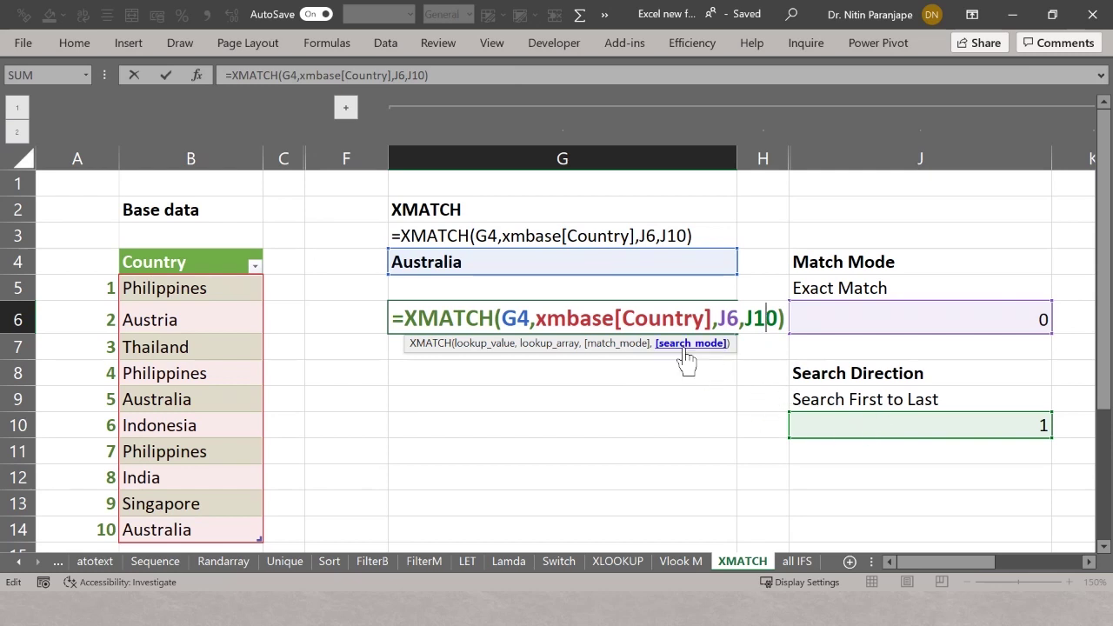
{"action": "left_click", "coordinate": [956, 396]}
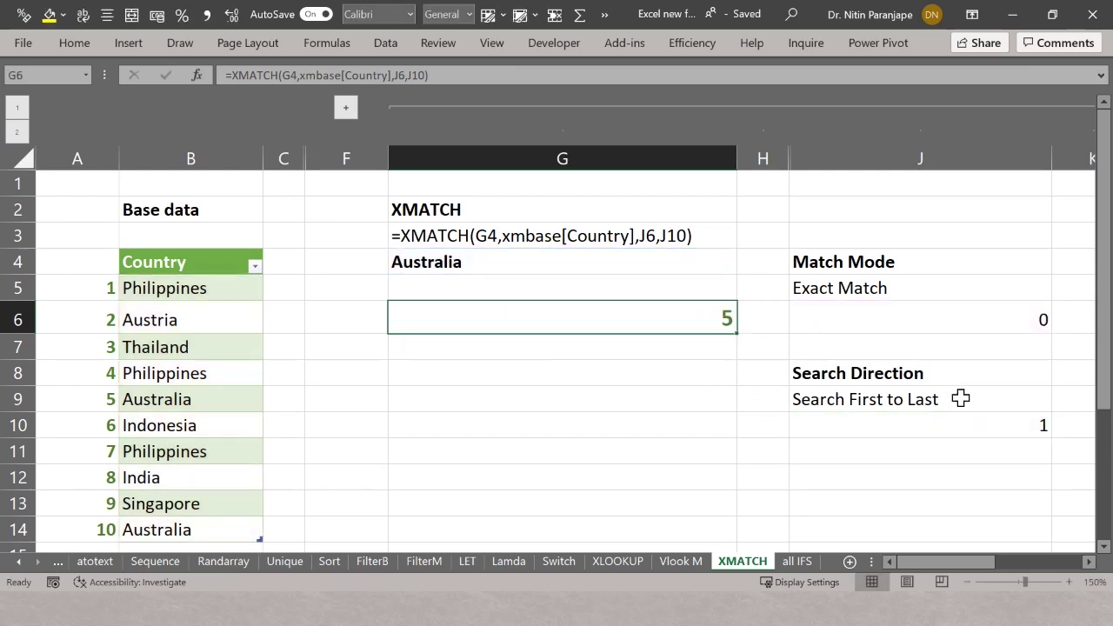
Step: Try Search Last to First as the search direction in J9, and set it back to Search First to Last
{"action": "left_click", "coordinate": [1059, 404]}
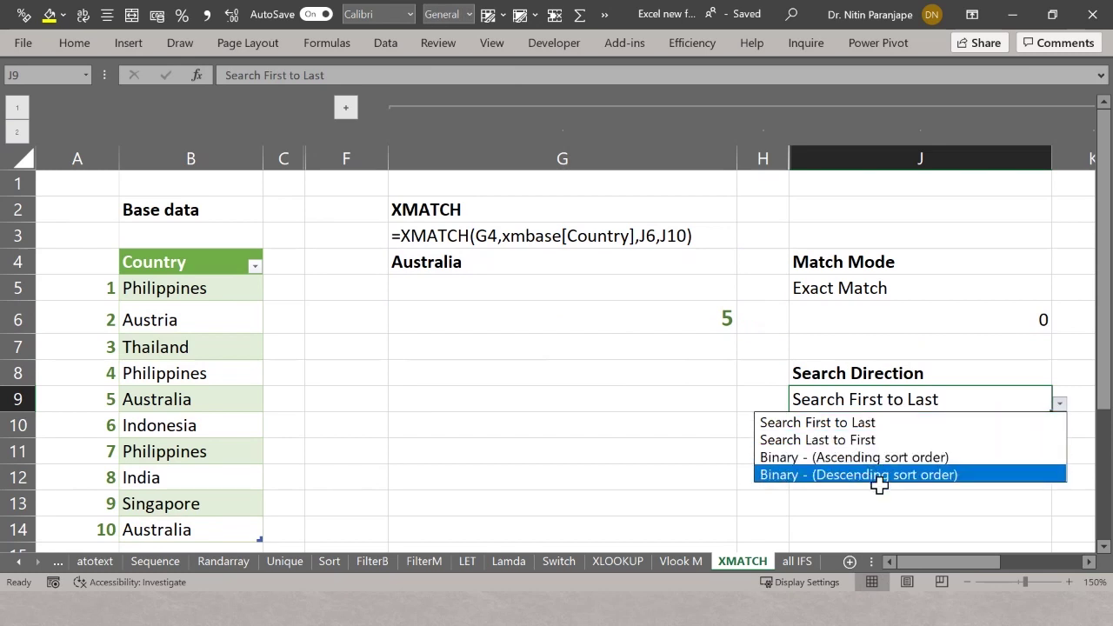
{"action": "left_click", "coordinate": [849, 440]}
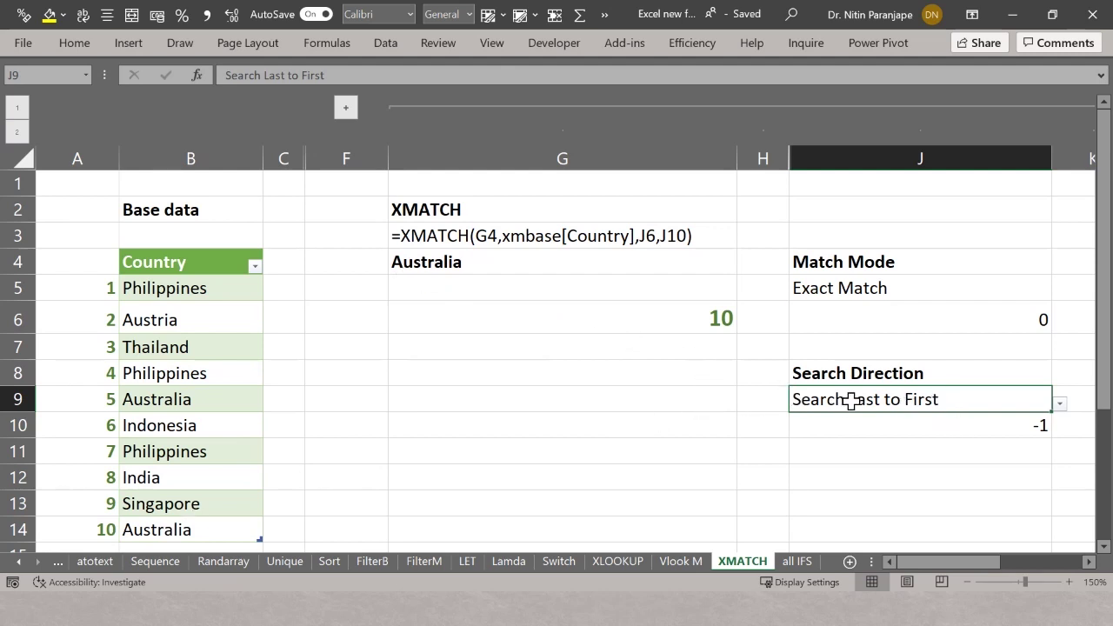
{"action": "left_click", "coordinate": [1060, 403]}
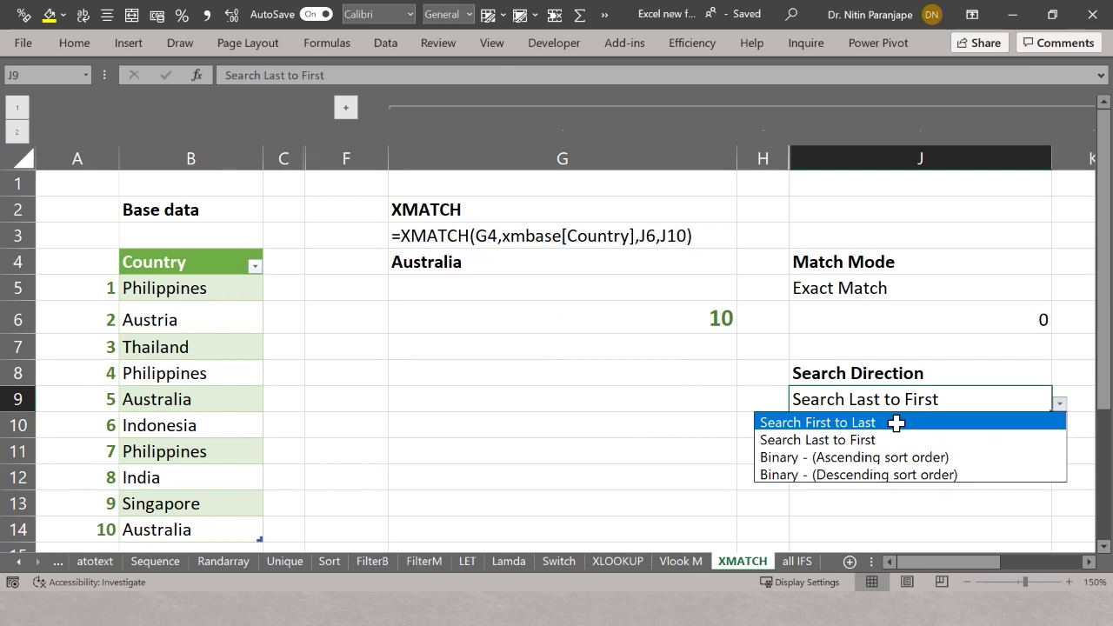
{"action": "left_click", "coordinate": [861, 422]}
{"action": "left_click", "coordinate": [1017, 282]}
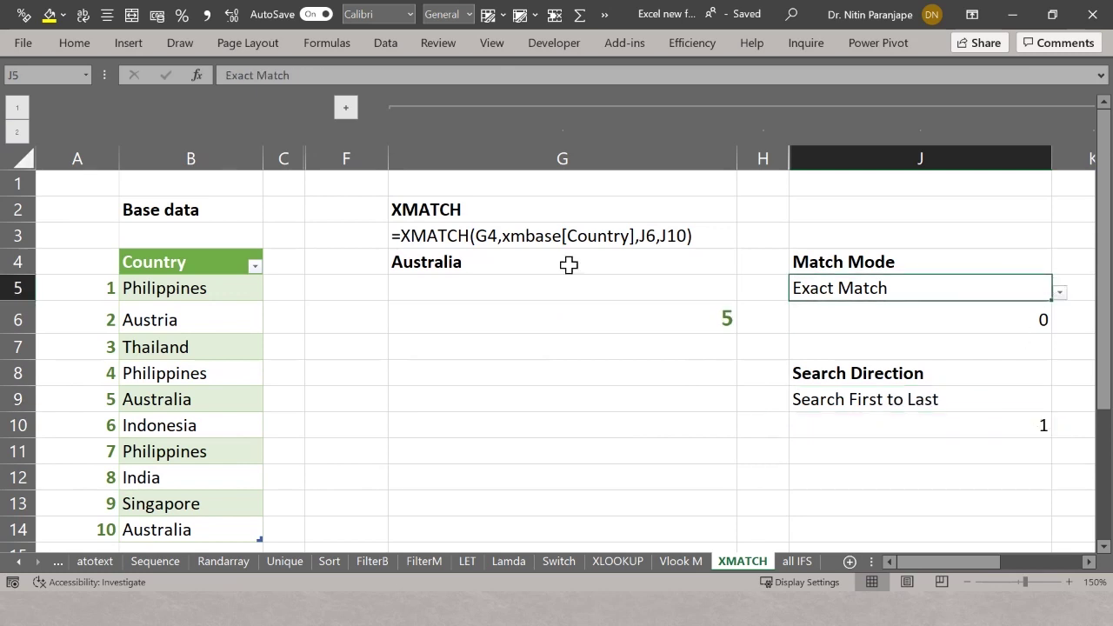
Step: Replace the lookup value in G4 with Au* and set the match mode in J5 to Wildcard * ? ~
{"action": "left_click", "coordinate": [467, 263]}
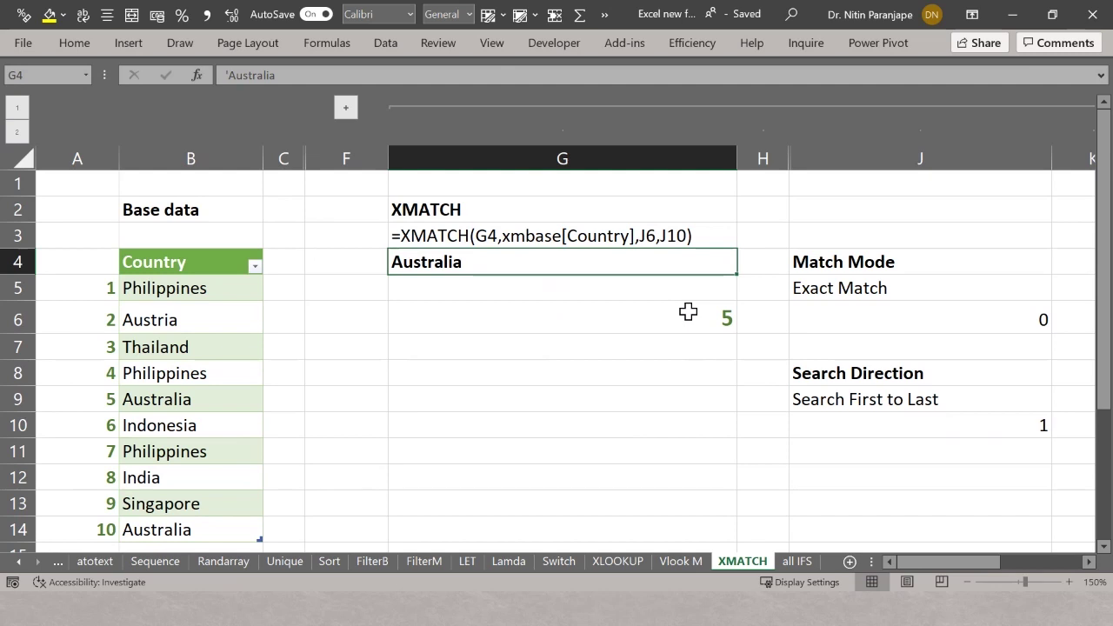
{"action": "type", "text": "Au"}
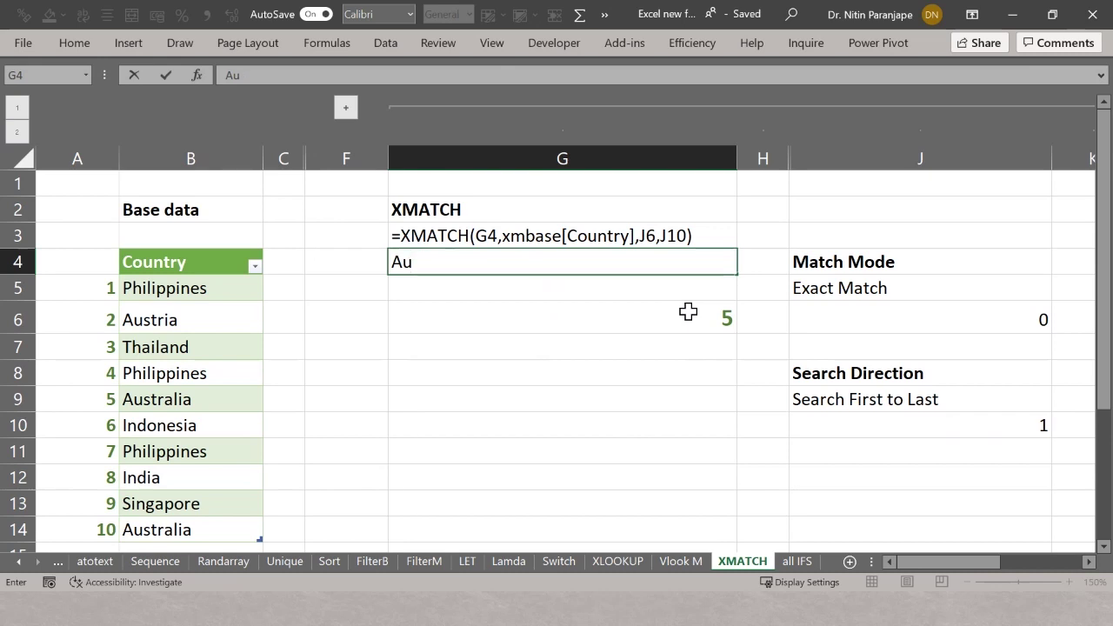
{"action": "type", "text": "?"}
{"action": "key", "text": "Return"}
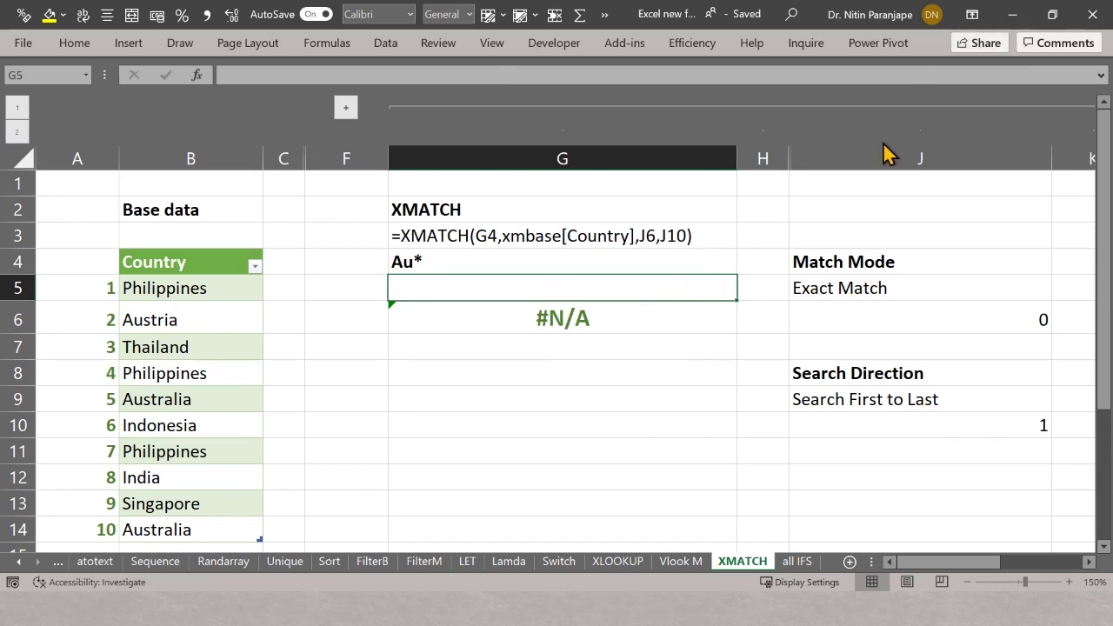
{"action": "left_click", "coordinate": [930, 280]}
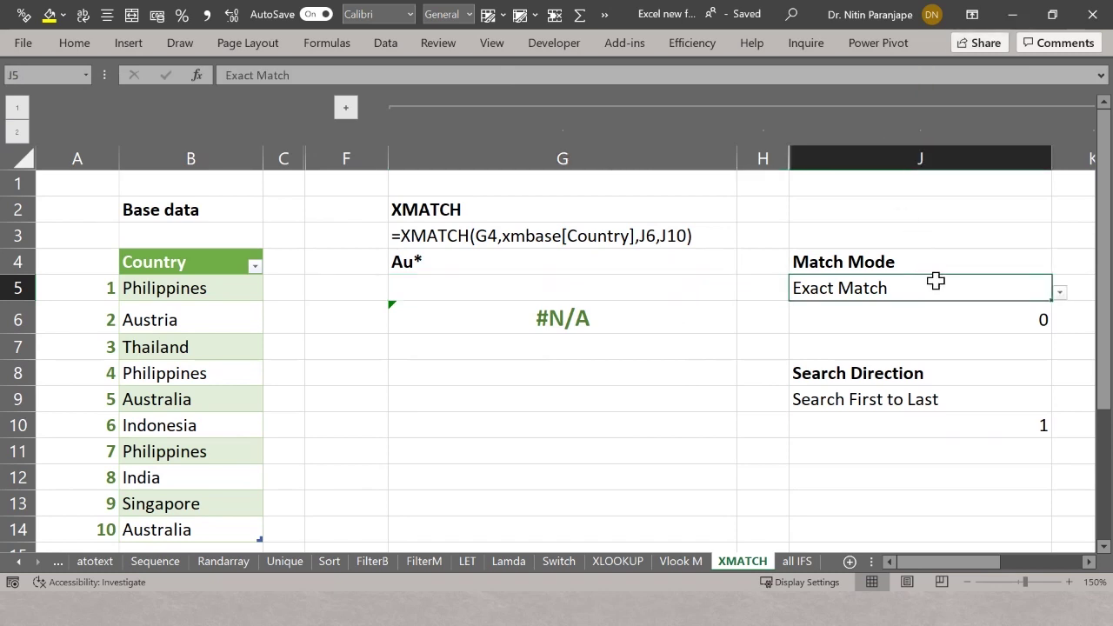
{"action": "left_click", "coordinate": [1060, 294]}
{"action": "left_click", "coordinate": [919, 358]}
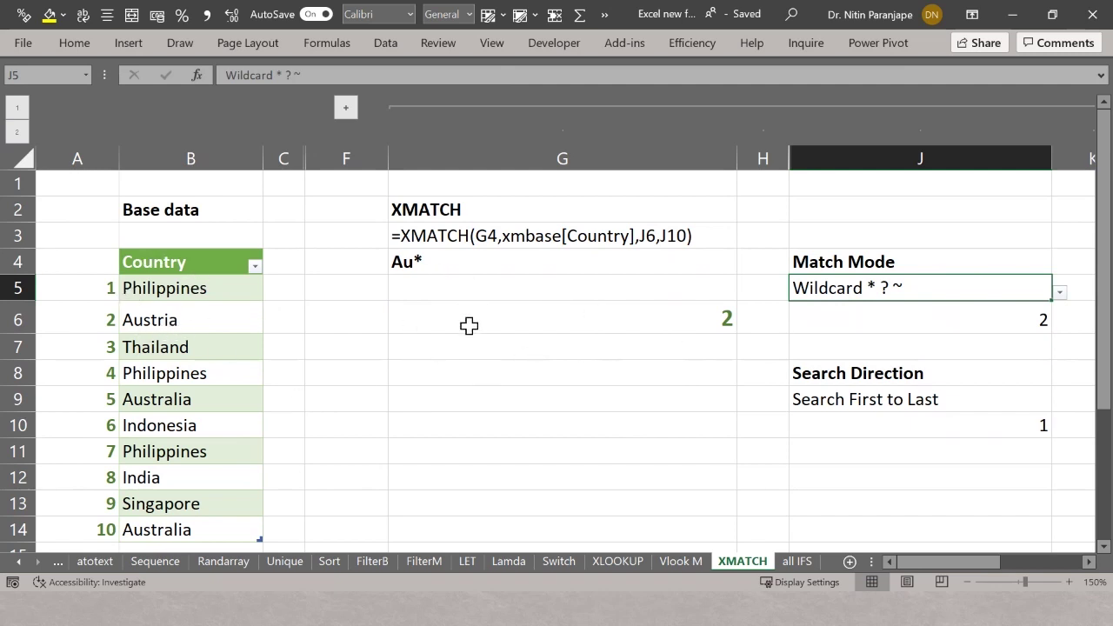
Step: Set the search direction in J9 to Search Last to First
{"action": "left_click", "coordinate": [938, 400]}
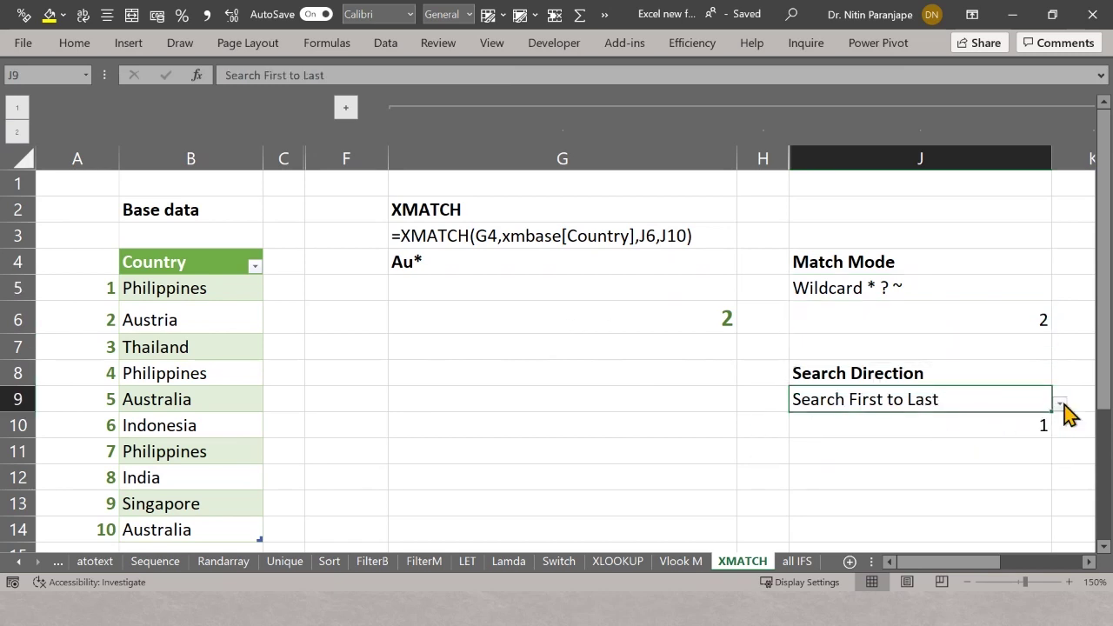
{"action": "left_click", "coordinate": [1061, 405]}
{"action": "left_click", "coordinate": [924, 439]}
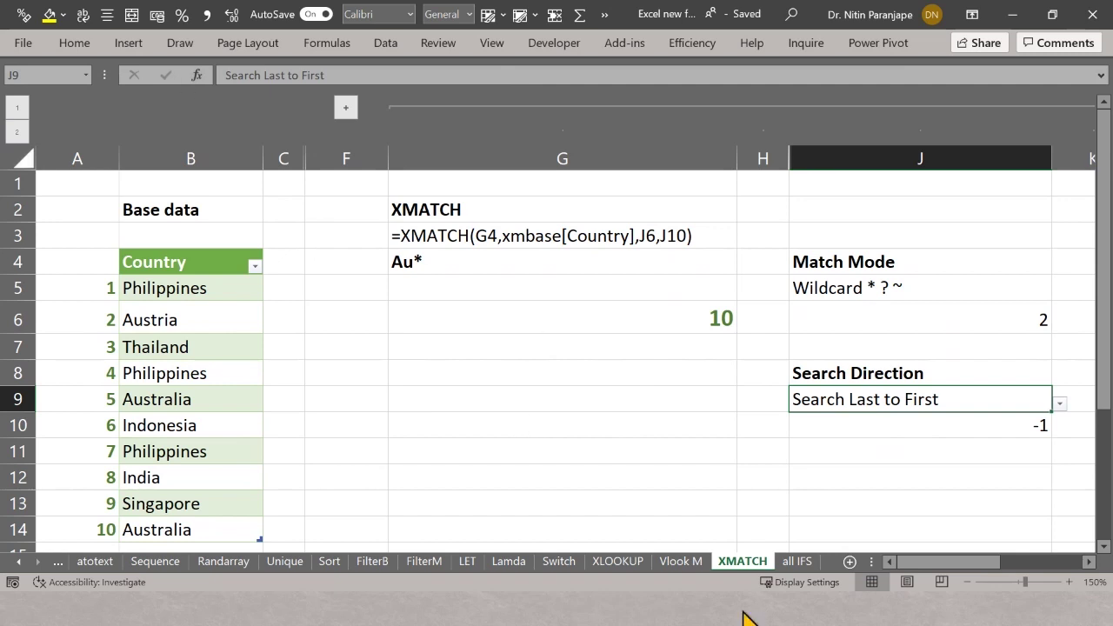
{"action": "left_click", "coordinate": [609, 453]}
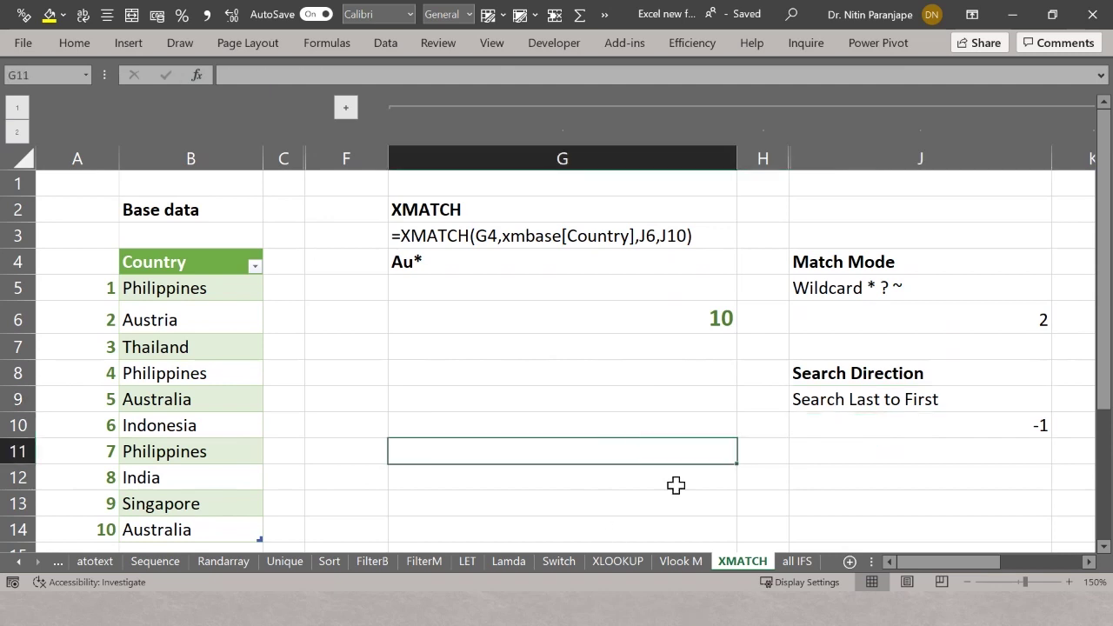
Step: Go to the all IFS sheet and check that its sales data is formatted as an Excel table
{"action": "left_click", "coordinate": [796, 561]}
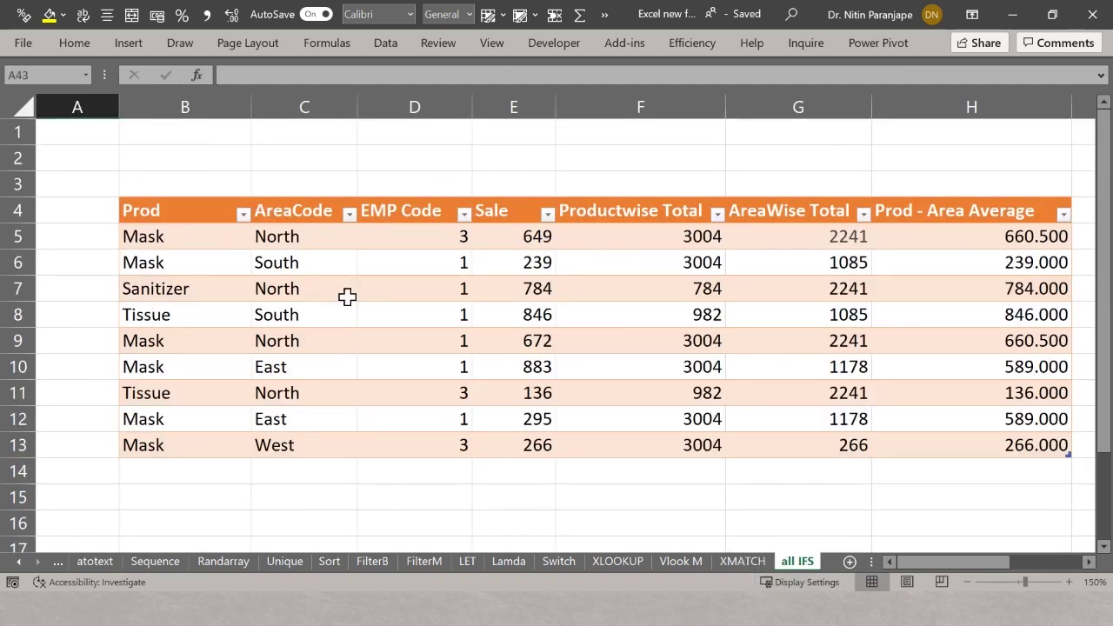
{"action": "left_click", "coordinate": [233, 237]}
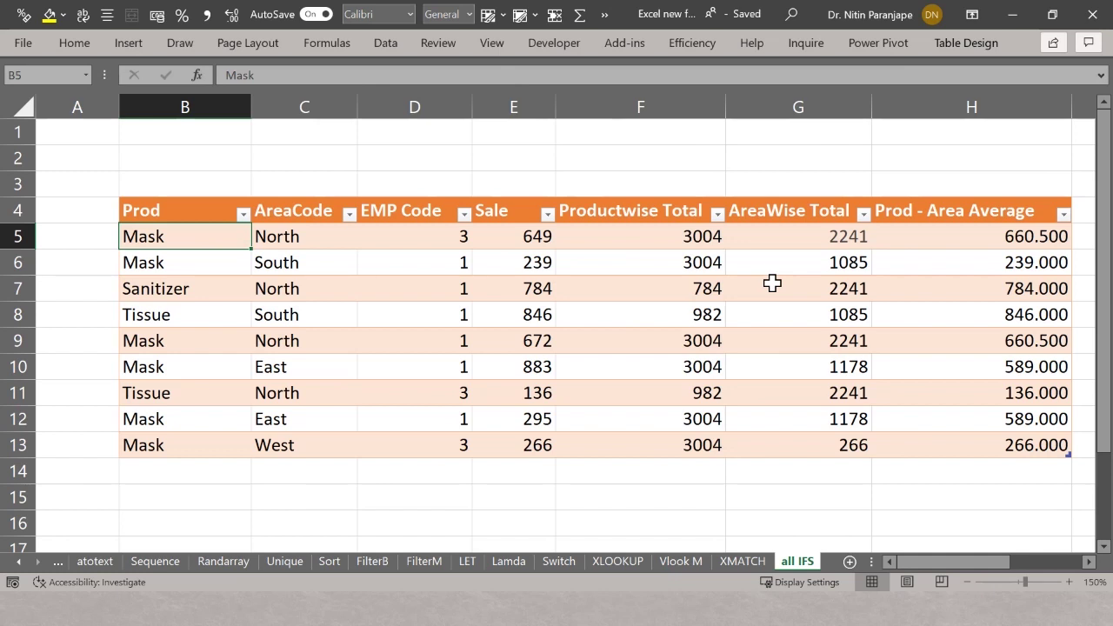
{"action": "key", "text": "Right"}
{"action": "key", "text": "Right"}
{"action": "key", "text": "Right"}
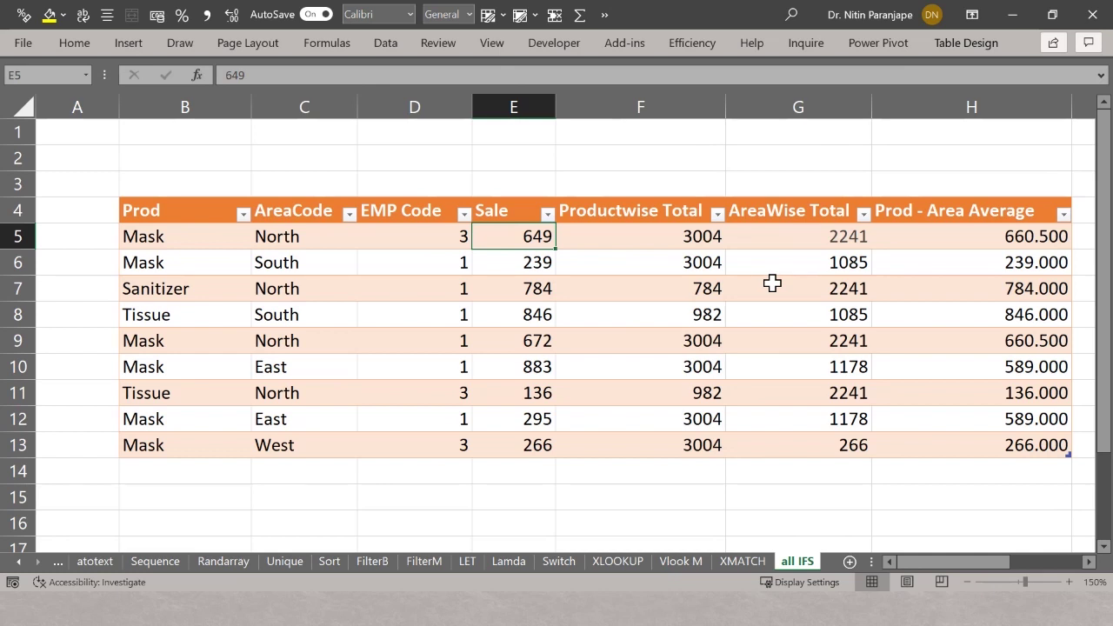
{"action": "key", "text": "Left"}
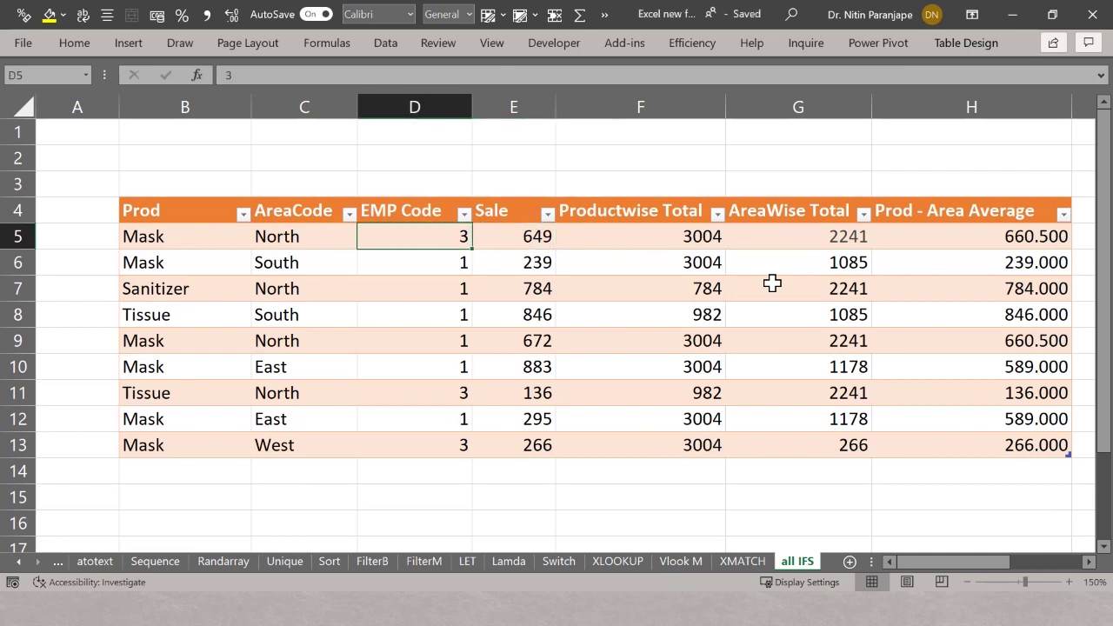
{"action": "left_click", "coordinate": [968, 46]}
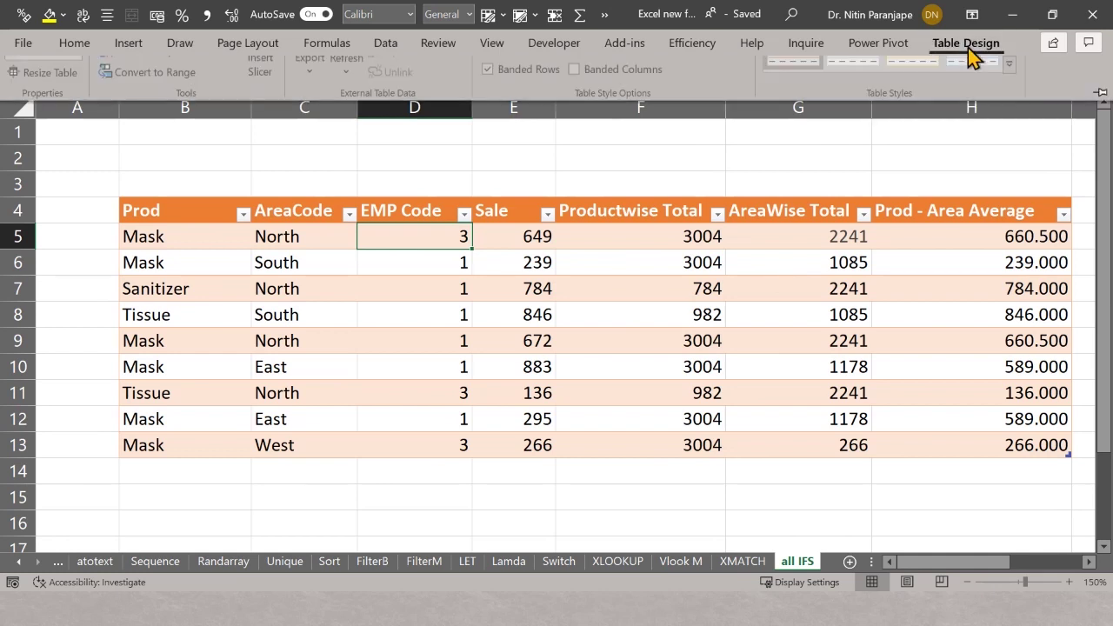
{"action": "left_click", "coordinate": [333, 323]}
Step: Look over the Prod, AreaCode, EMP Code and Sale values that feed the Productwise Total column
{"action": "key", "text": "Down"}
{"action": "key", "text": "Down"}
{"action": "key", "text": "Down"}
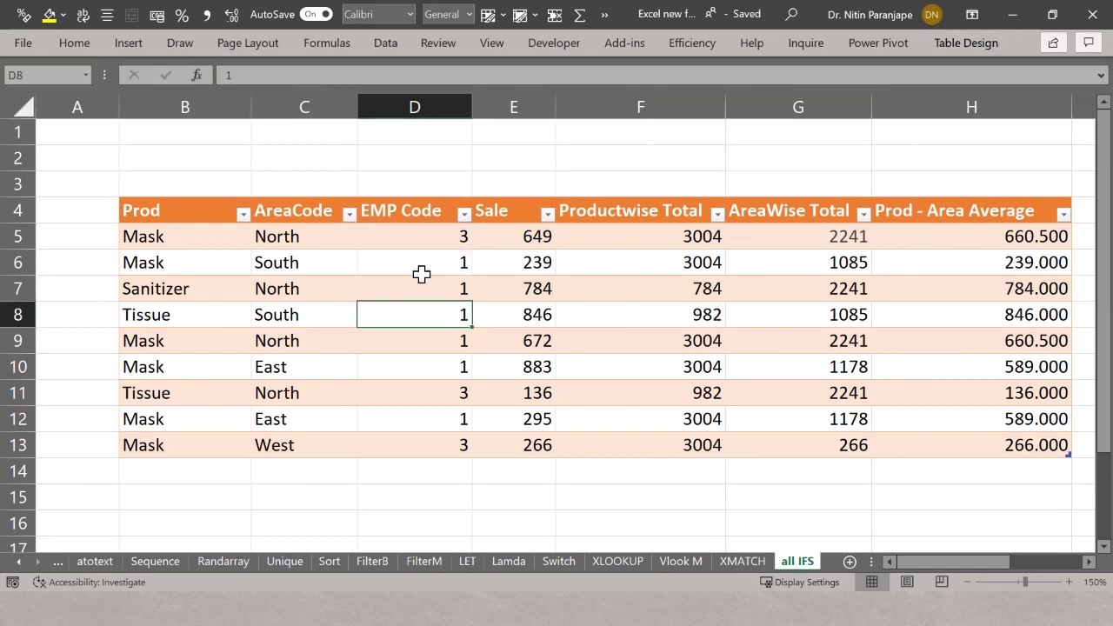
{"action": "key", "text": "Up"}
{"action": "key", "text": "Up"}
{"action": "key", "text": "Up"}
{"action": "key", "text": "Left"}
{"action": "key", "text": "Left"}
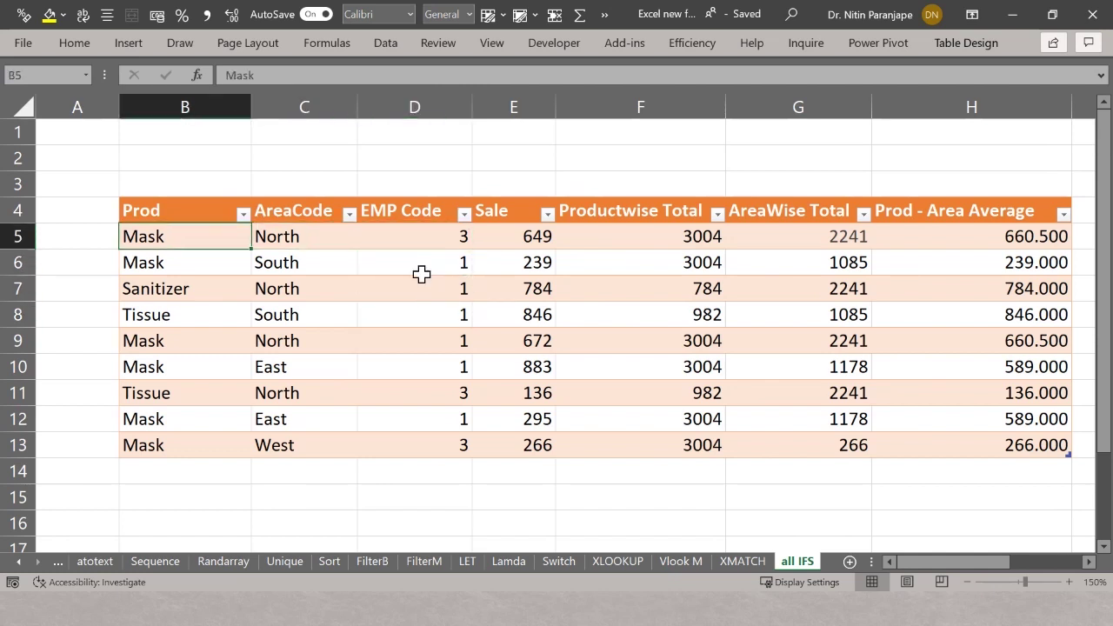
{"action": "key", "text": "Right"}
{"action": "key", "text": "Right"}
{"action": "key", "text": "Right"}
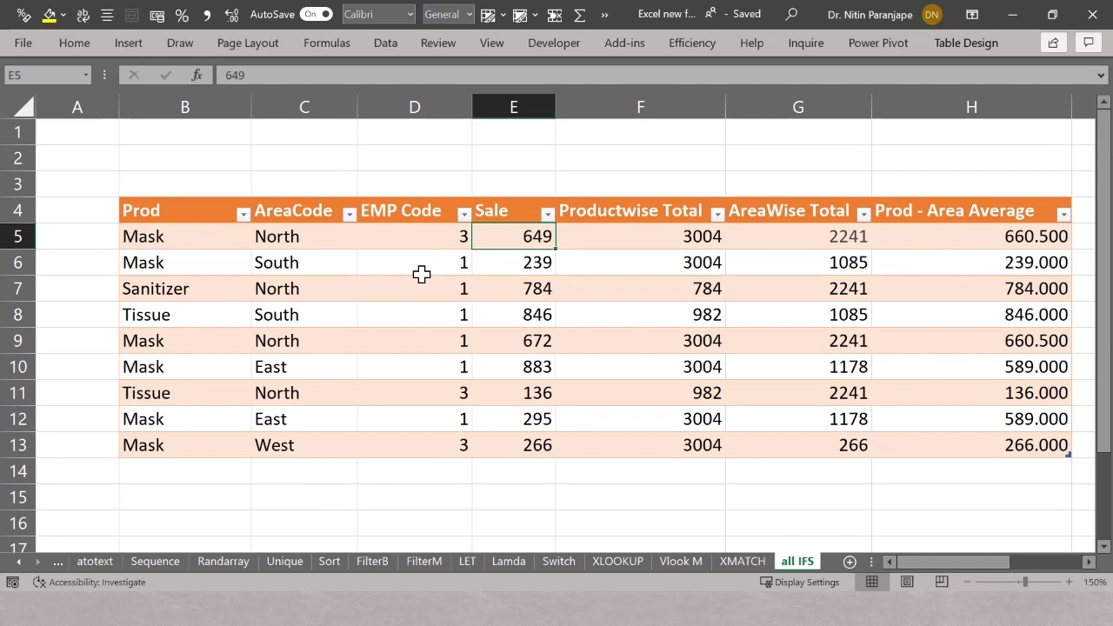
{"action": "key", "text": "Left"}
{"action": "key", "text": "Right"}
{"action": "key", "text": "Right"}
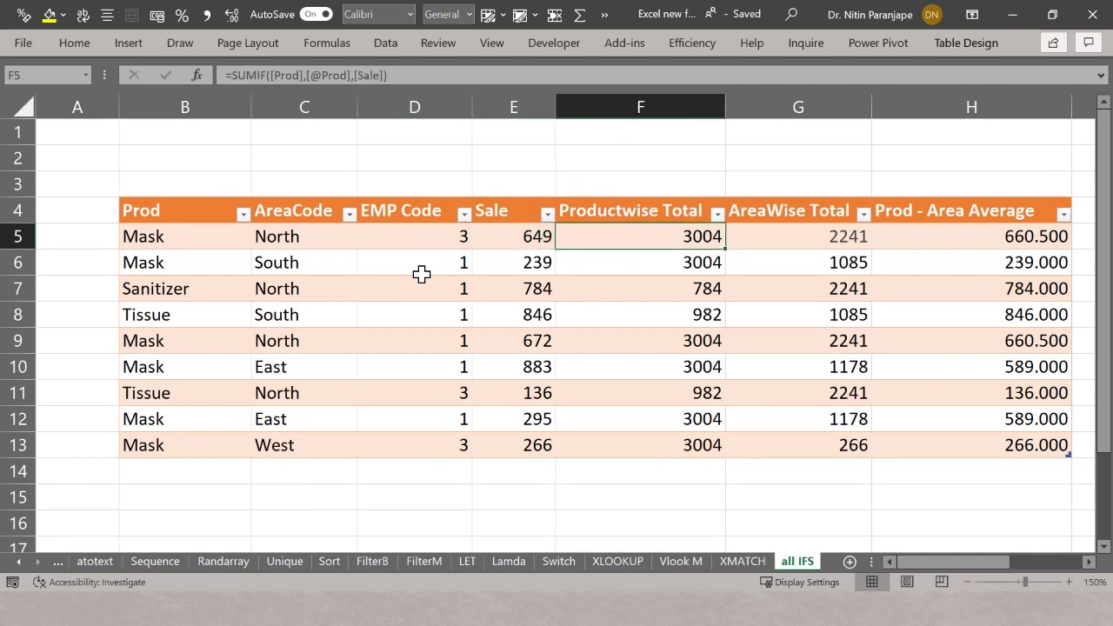
Step: Examine the range, criteria and sum_range arguments of the SUMIF formula in the first Productwise Total cell, F5
{"action": "key", "text": "F2"}
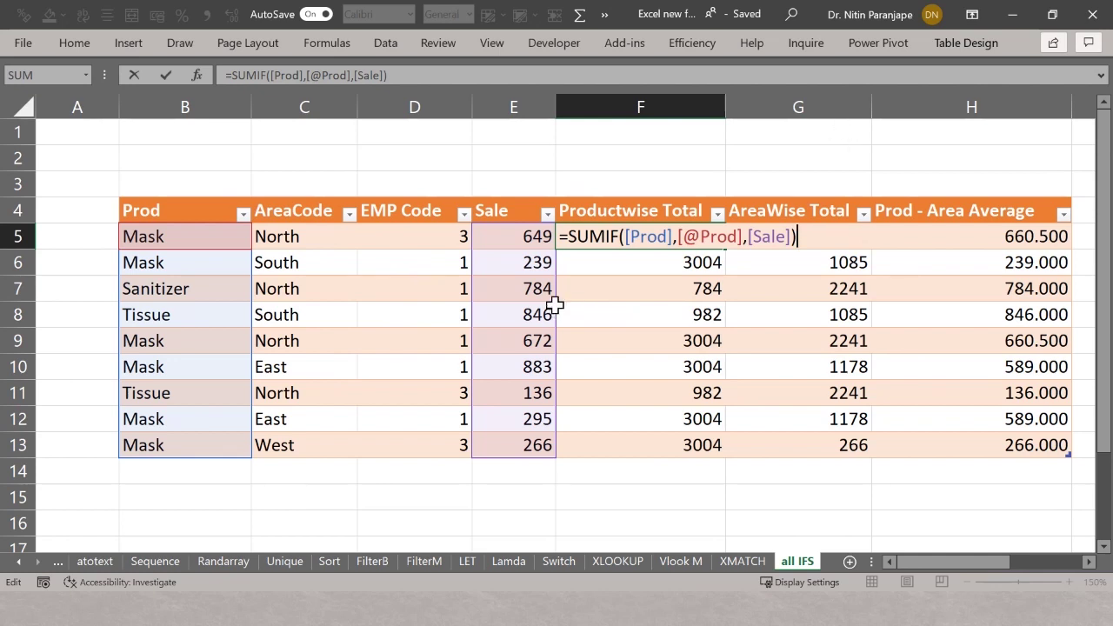
{"action": "left_click", "coordinate": [636, 235]}
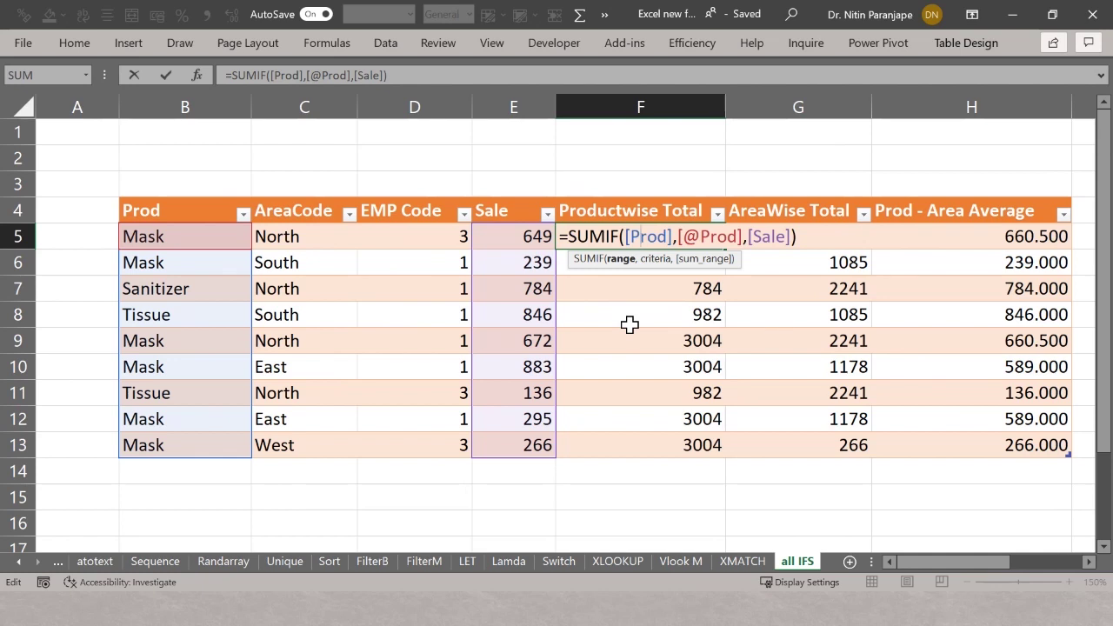
{"action": "left_click", "coordinate": [657, 259]}
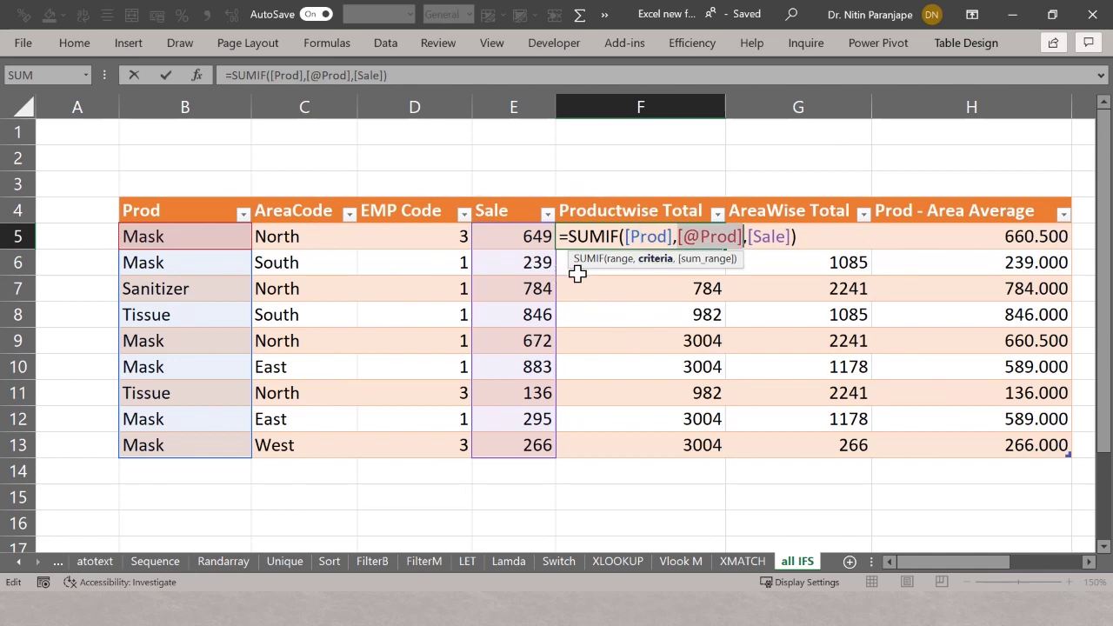
{"action": "left_click", "coordinate": [713, 258]}
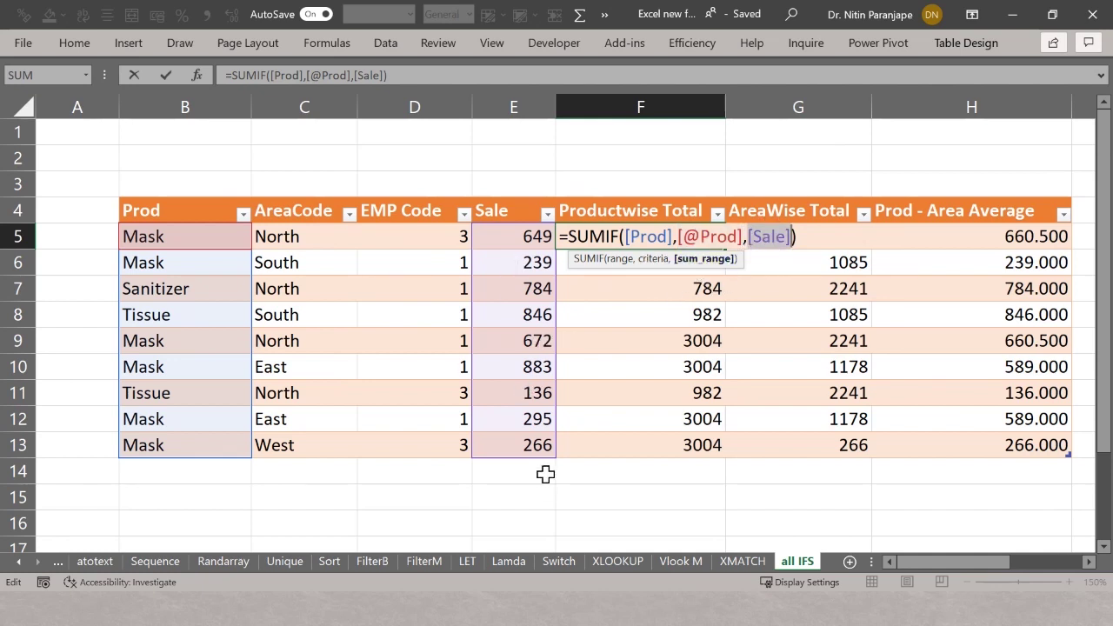
{"action": "key", "text": "Escape"}
Step: Inspect the columns referenced by the SUMIF formula in the first AreaWise Total cell, G5
{"action": "key", "text": "Right"}
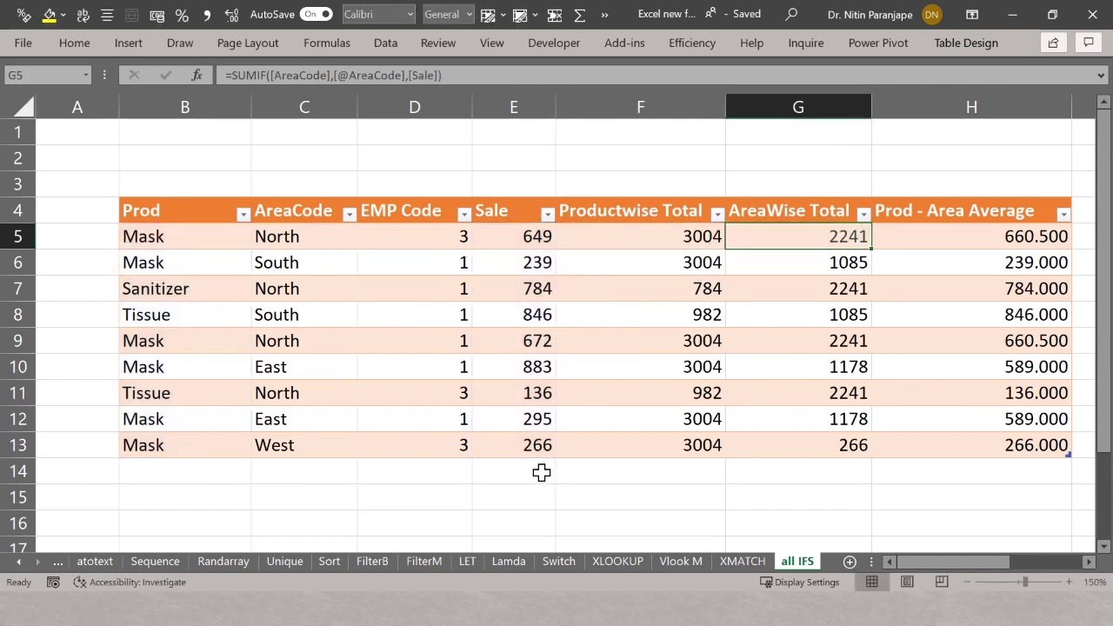
{"action": "key", "text": "F2"}
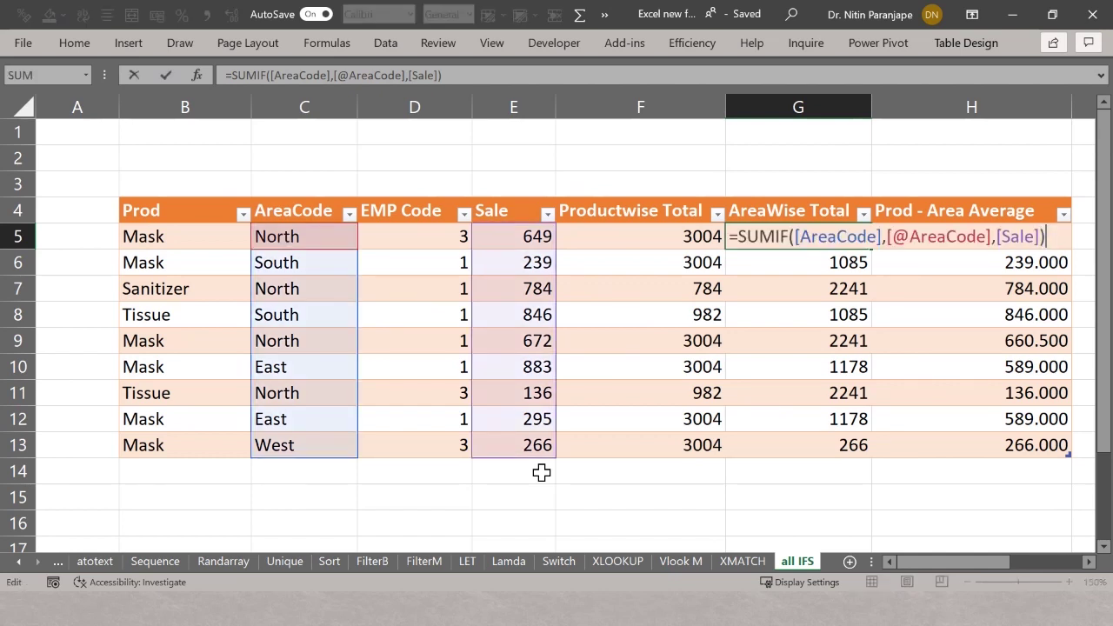
{"action": "key", "text": "Escape"}
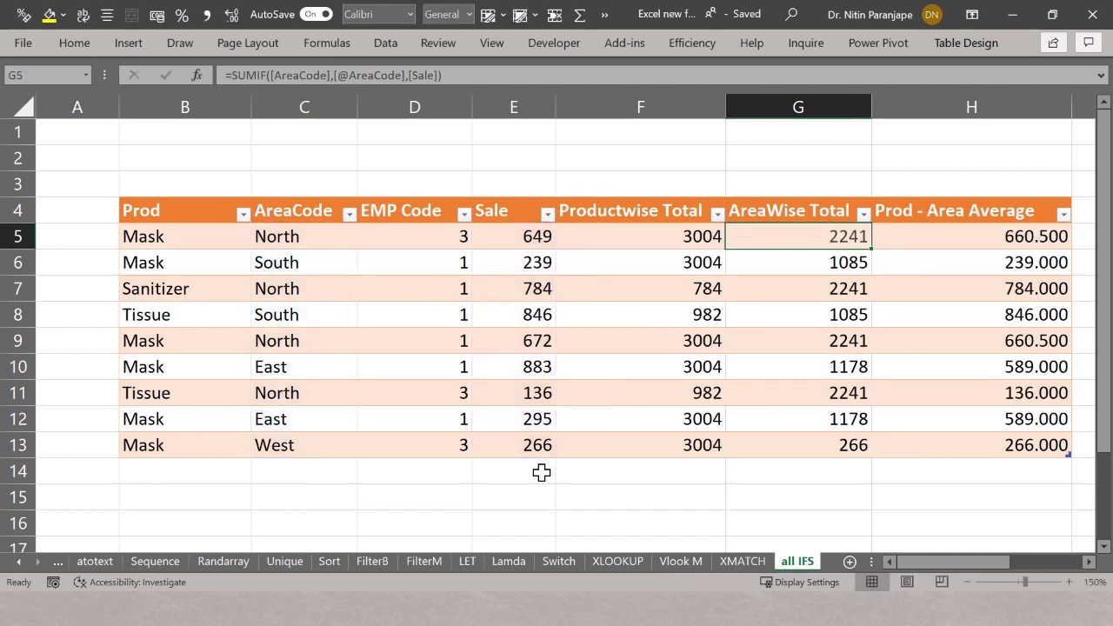
Step: Examine the average_range and criteria_range1 arguments of the AVERAGEIFS formula in the first Prod - Area Average cell, H5
{"action": "key", "text": "Right"}
{"action": "key", "text": "F2"}
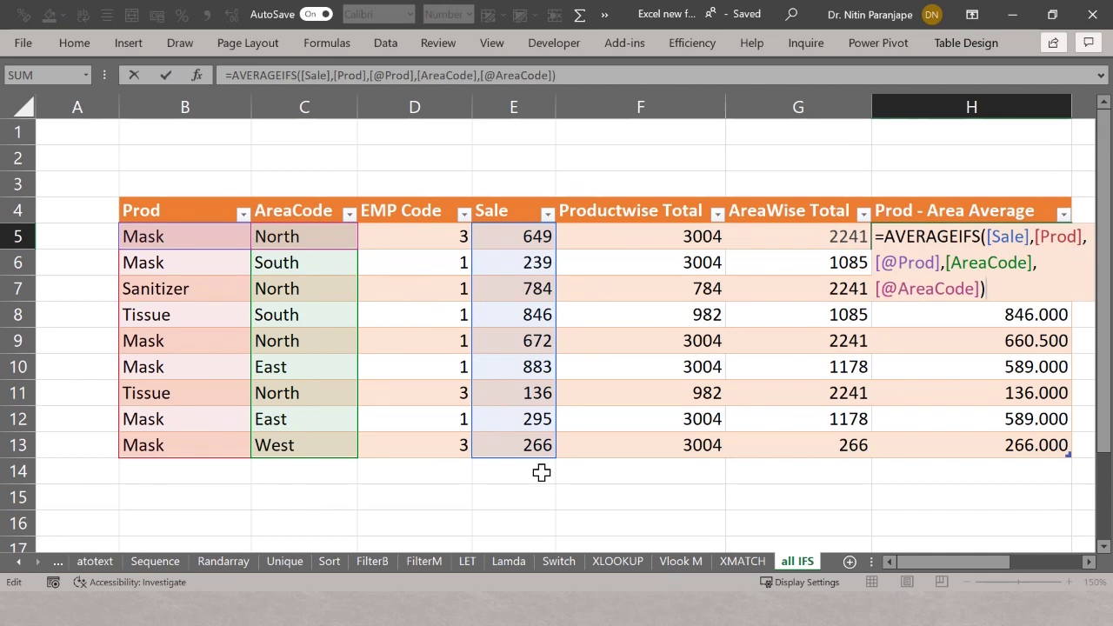
{"action": "key", "text": "Escape"}
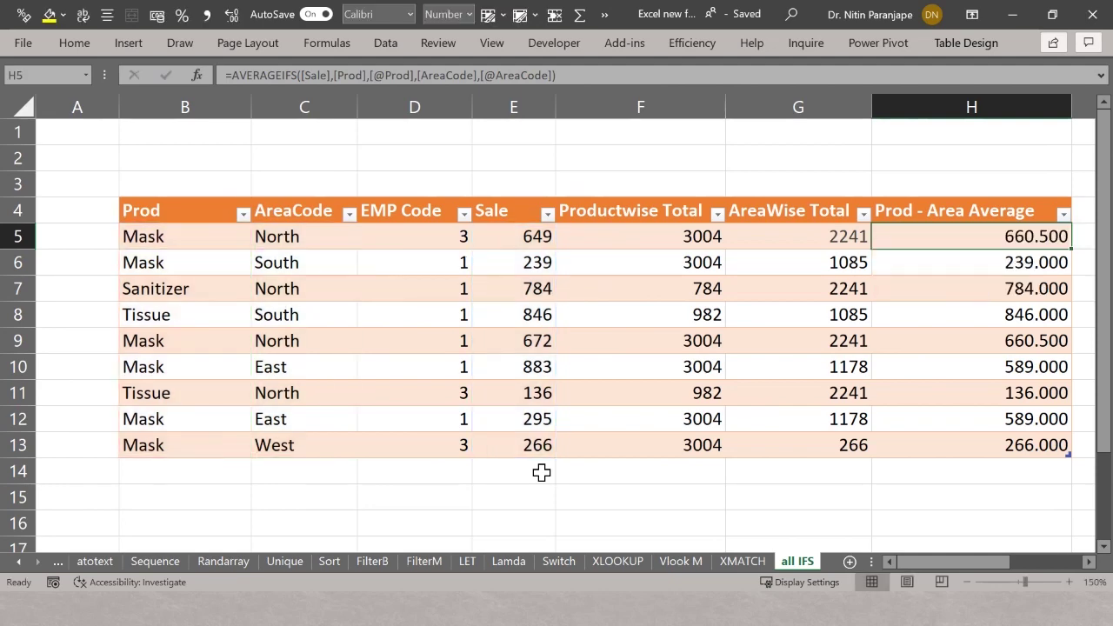
{"action": "key", "text": "Right"}
{"action": "key", "text": "Right"}
{"action": "key", "text": "Right"}
{"action": "key", "text": "Left"}
{"action": "key", "text": "Left"}
{"action": "key", "text": "Left"}
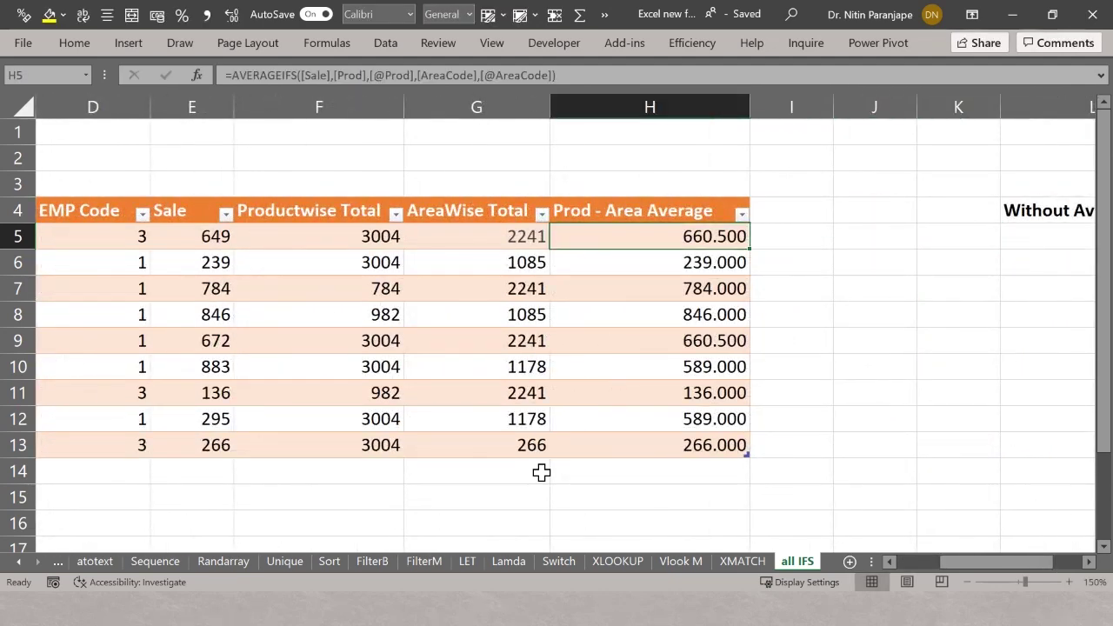
{"action": "key", "text": "F2"}
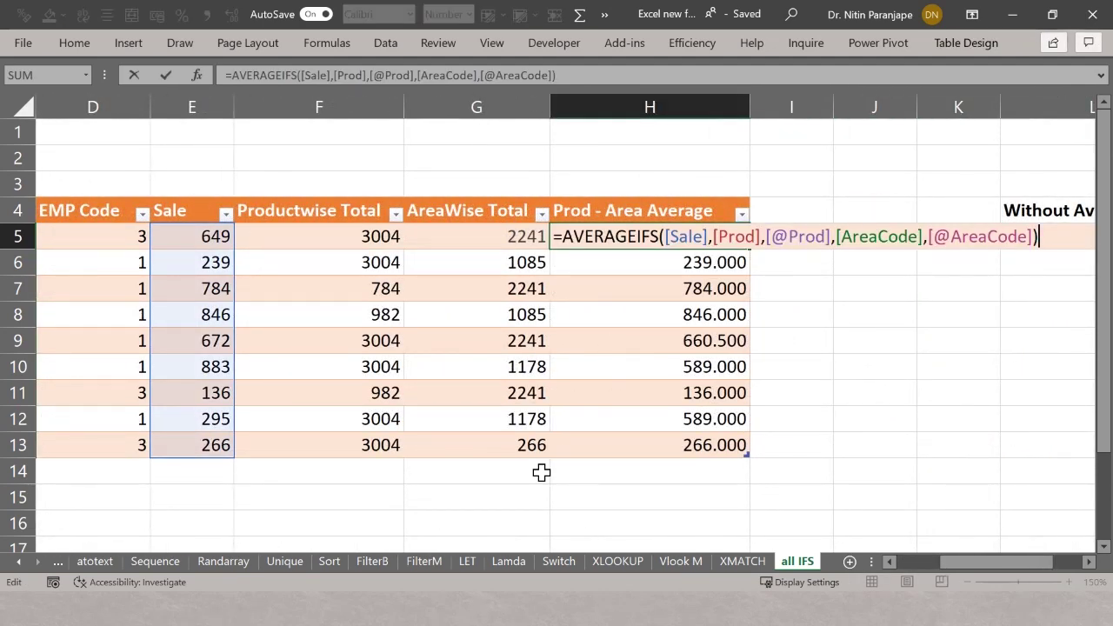
{"action": "left_click", "coordinate": [669, 241]}
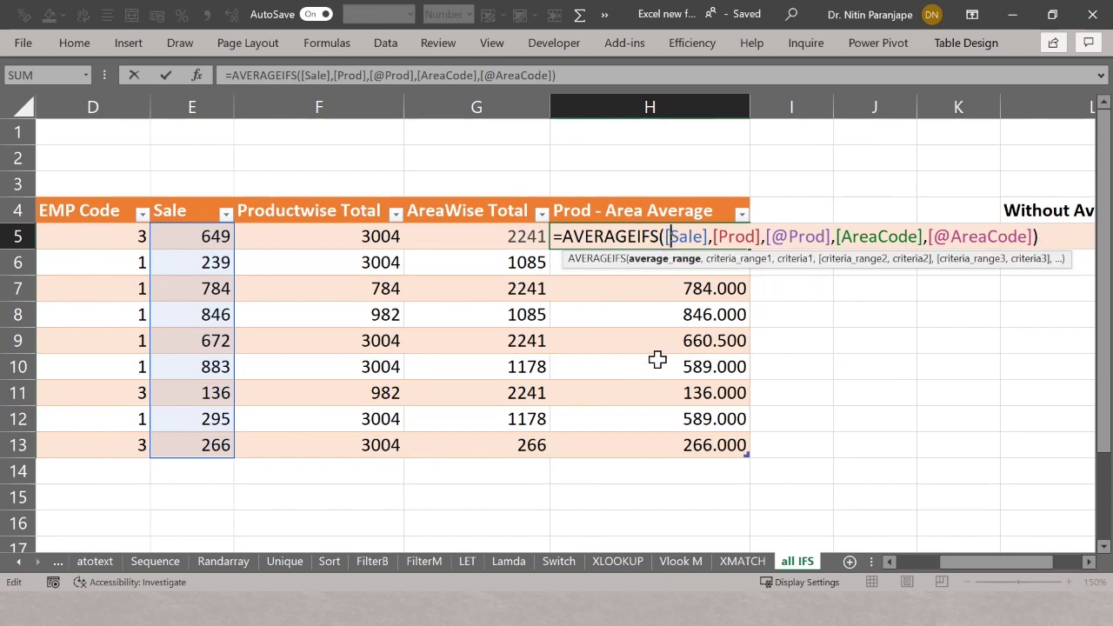
{"action": "left_click", "coordinate": [665, 263]}
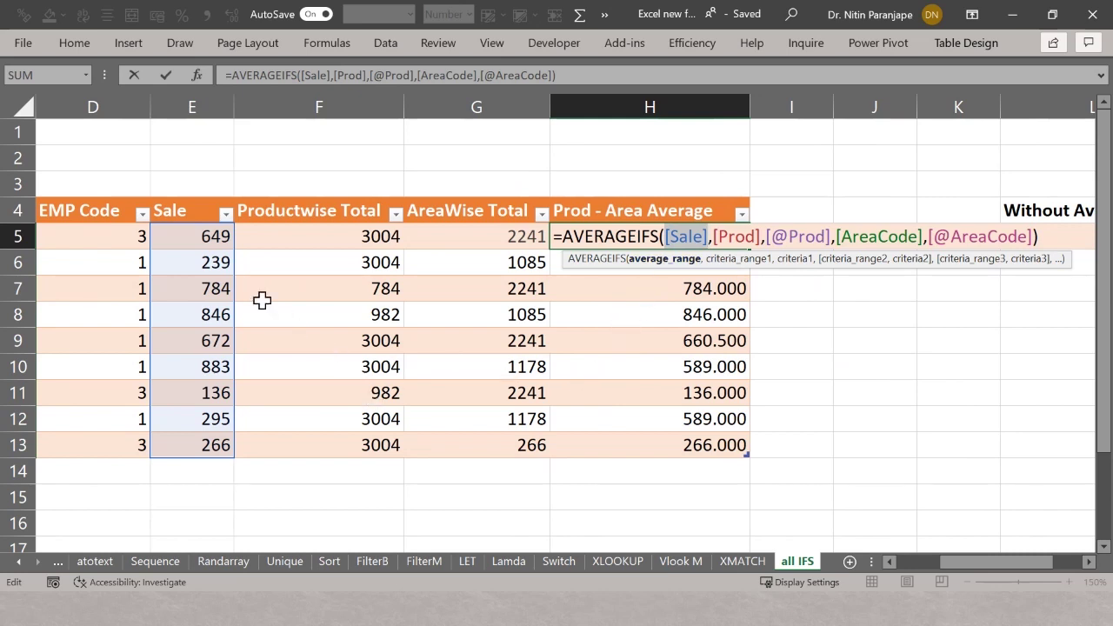
{"action": "left_click", "coordinate": [739, 236]}
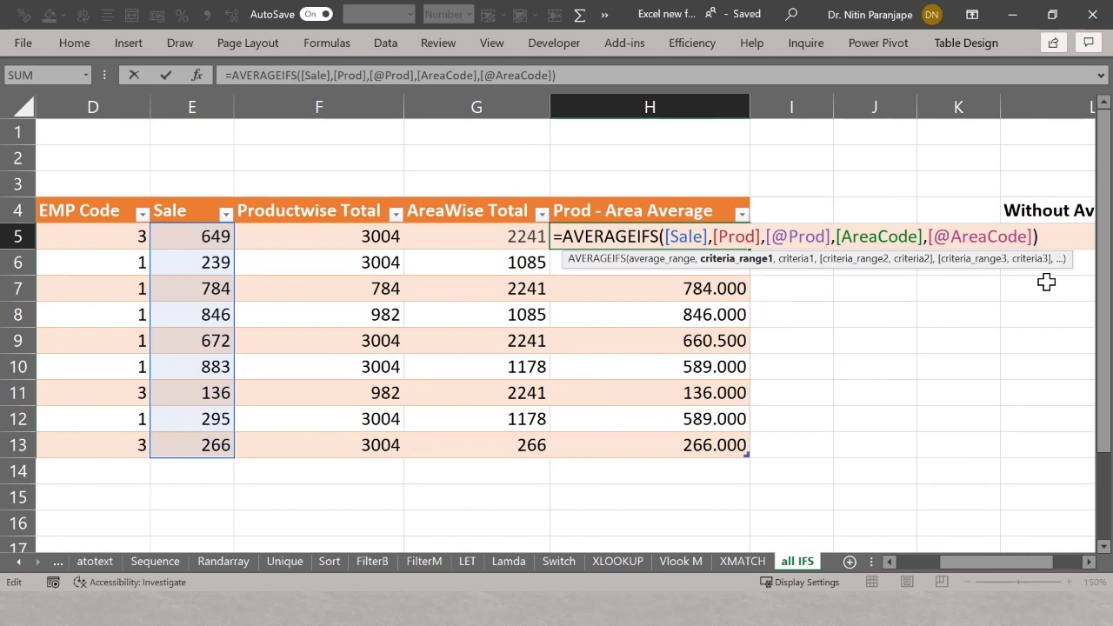
{"action": "key", "text": "ctrl+Return"}
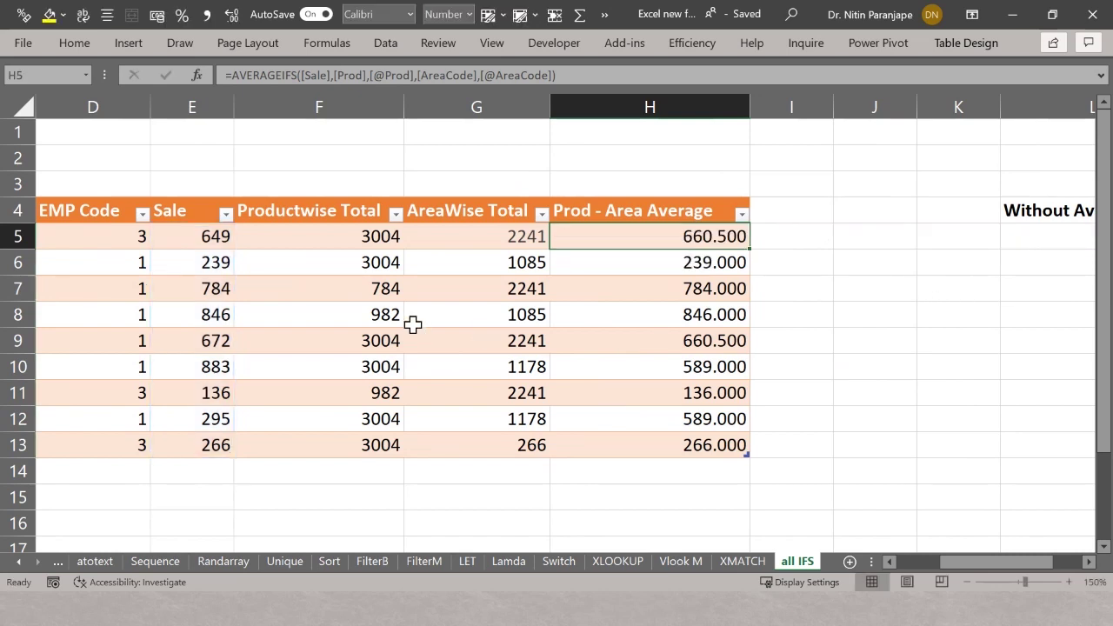
Step: Review the first data row from Prod across to the calculated total columns to relate the criteria to the Sale values
{"action": "left_click", "coordinate": [336, 241]}
{"action": "key", "text": "Left"}
{"action": "key", "text": "Left"}
{"action": "key", "text": "Left"}
{"action": "key", "text": "Left"}
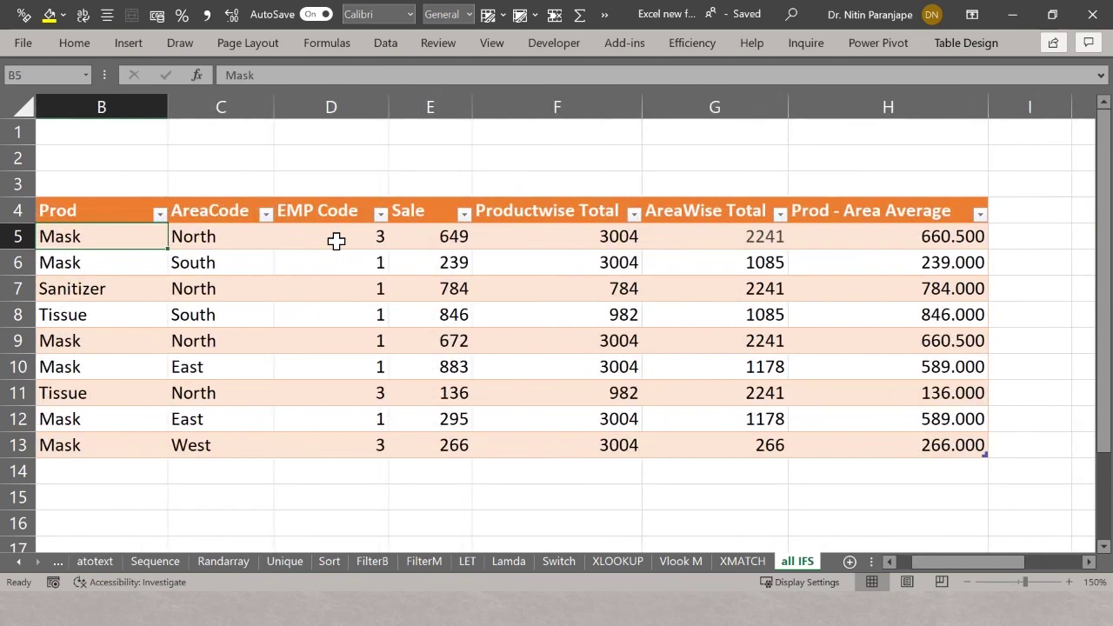
{"action": "key", "text": "Right"}
{"action": "key", "text": "Right"}
{"action": "key", "text": "Right"}
{"action": "key", "text": "Right"}
{"action": "key", "text": "Right"}
{"action": "key", "text": "Right"}
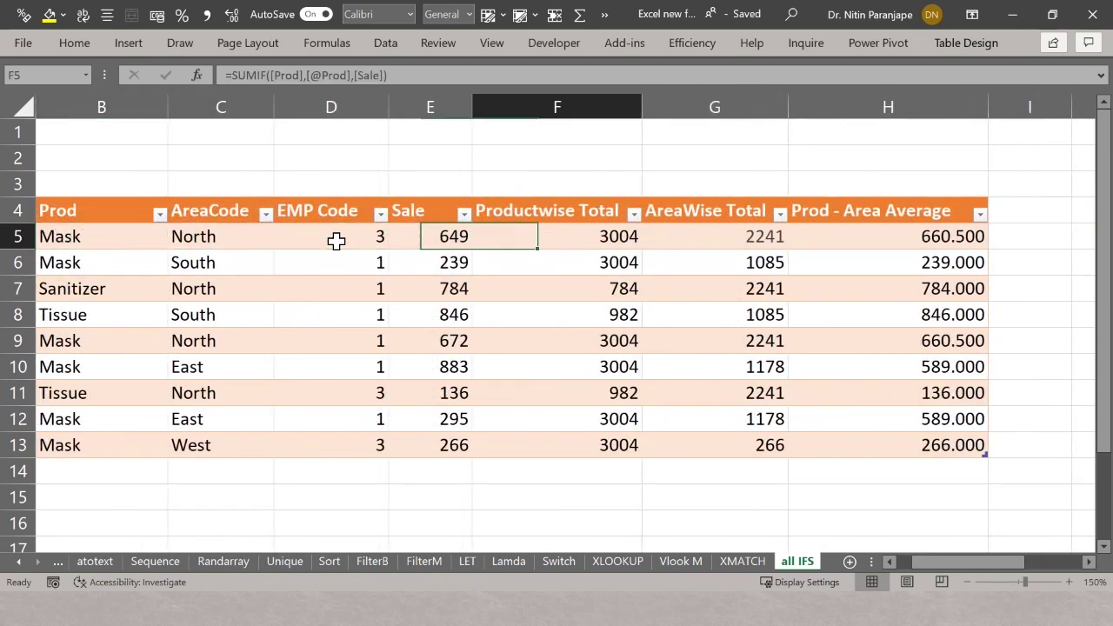
{"action": "key", "text": "Left"}
{"action": "key", "text": "Left"}
{"action": "key", "text": "Left"}
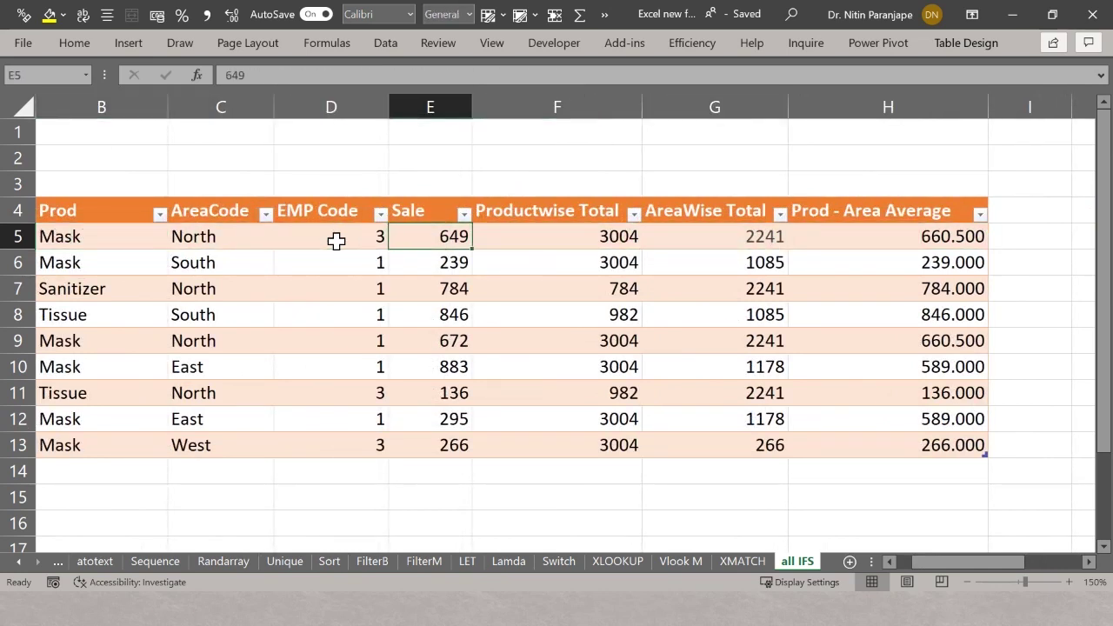
Step: Compare the first AreaWise Total formula in G5 with the AreaCode value in the same row
{"action": "key", "text": "Right"}
{"action": "key", "text": "Right"}
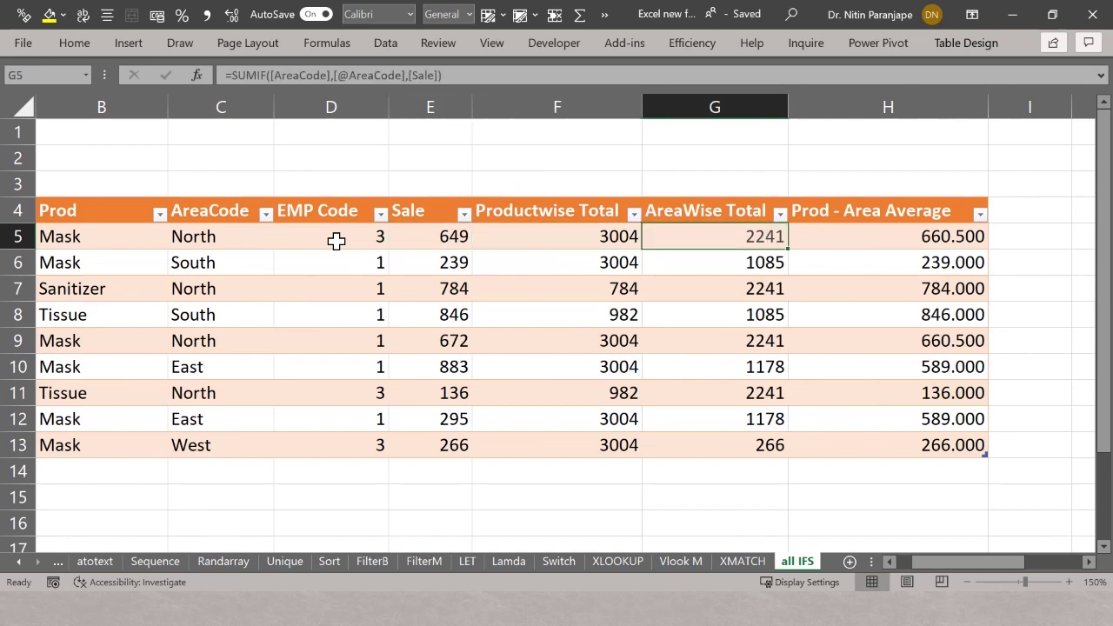
{"action": "key", "text": "Left"}
{"action": "key", "text": "Left"}
{"action": "key", "text": "Left"}
{"action": "key", "text": "Left"}
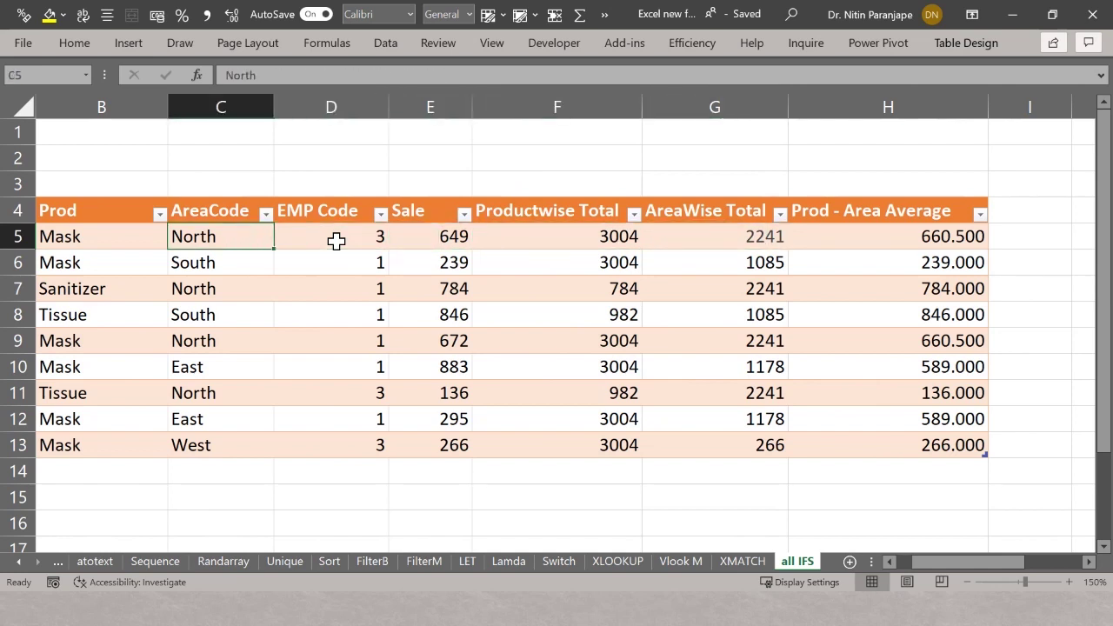
Step: Relate the AVERAGEIFS formula in the first Prod - Area Average cell to the Prod and AreaCode values in row 5
{"action": "key", "text": "Right"}
{"action": "key", "text": "Right"}
{"action": "key", "text": "Right"}
{"action": "key", "text": "Right"}
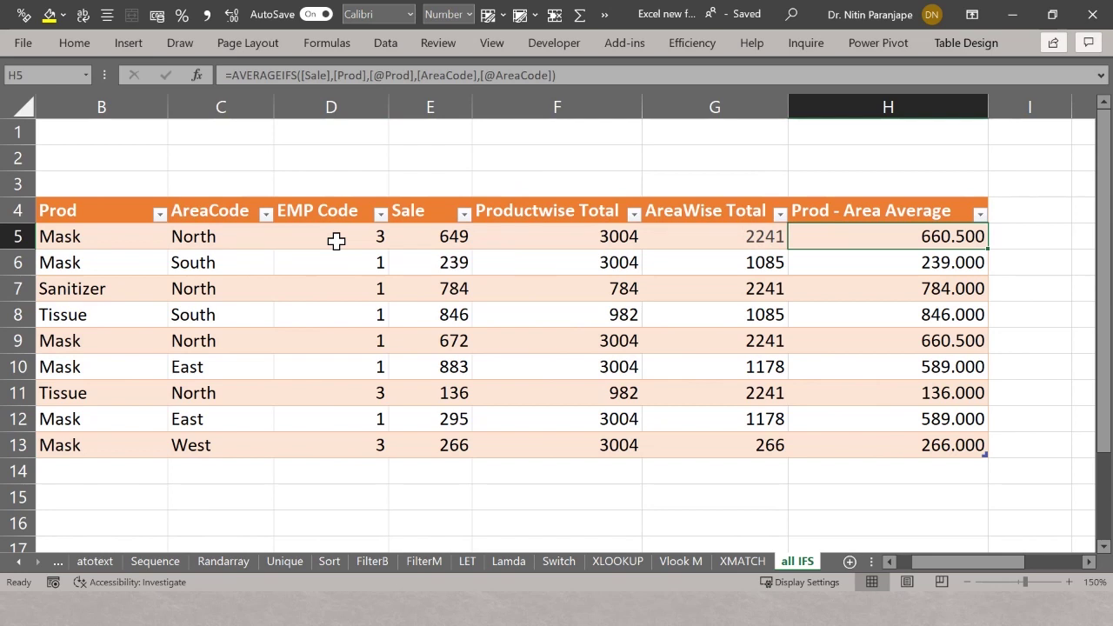
{"action": "key", "text": "Left"}
{"action": "key", "text": "Left"}
{"action": "key", "text": "Left"}
{"action": "key", "text": "Left"}
{"action": "key", "text": "Left"}
{"action": "key", "text": "Left"}
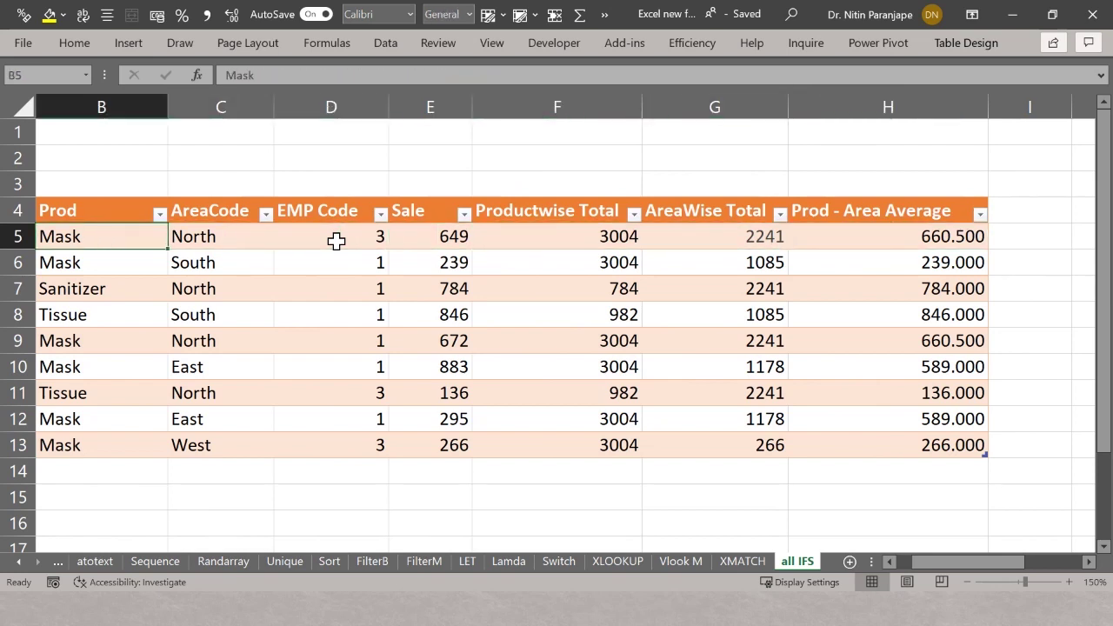
{"action": "key", "text": "Right"}
{"action": "key", "text": "Right"}
{"action": "key", "text": "Right"}
{"action": "key", "text": "Right"}
{"action": "key", "text": "Right"}
{"action": "key", "text": "Right"}
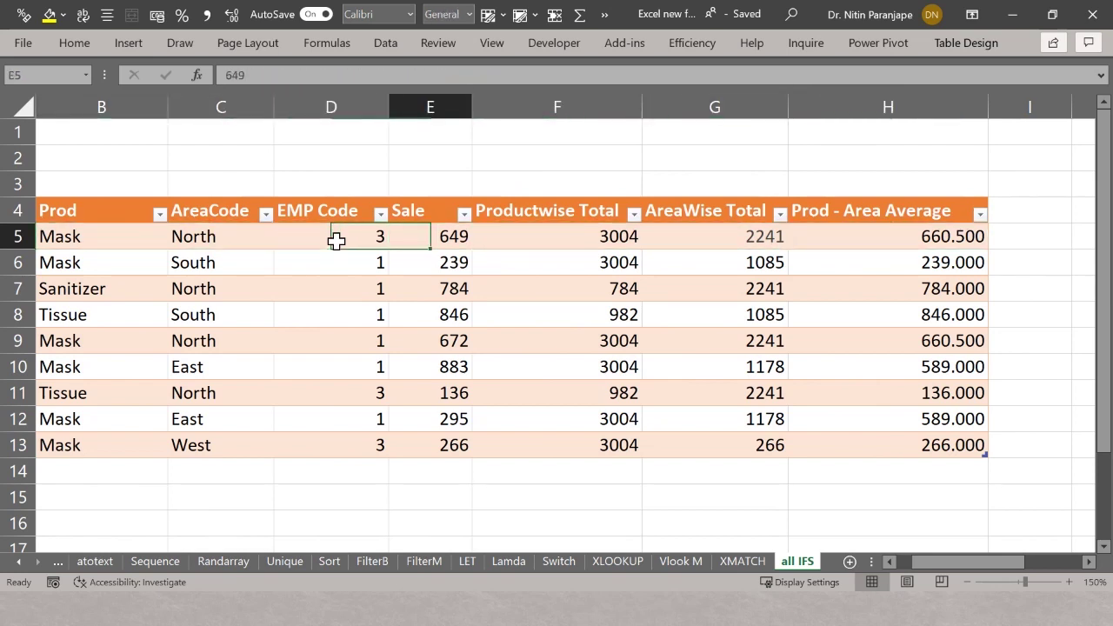
Step: Examine the criteria_range1, criteria2 and average_range arguments of the AVERAGEIFS formula in H5
{"action": "key", "text": "F2"}
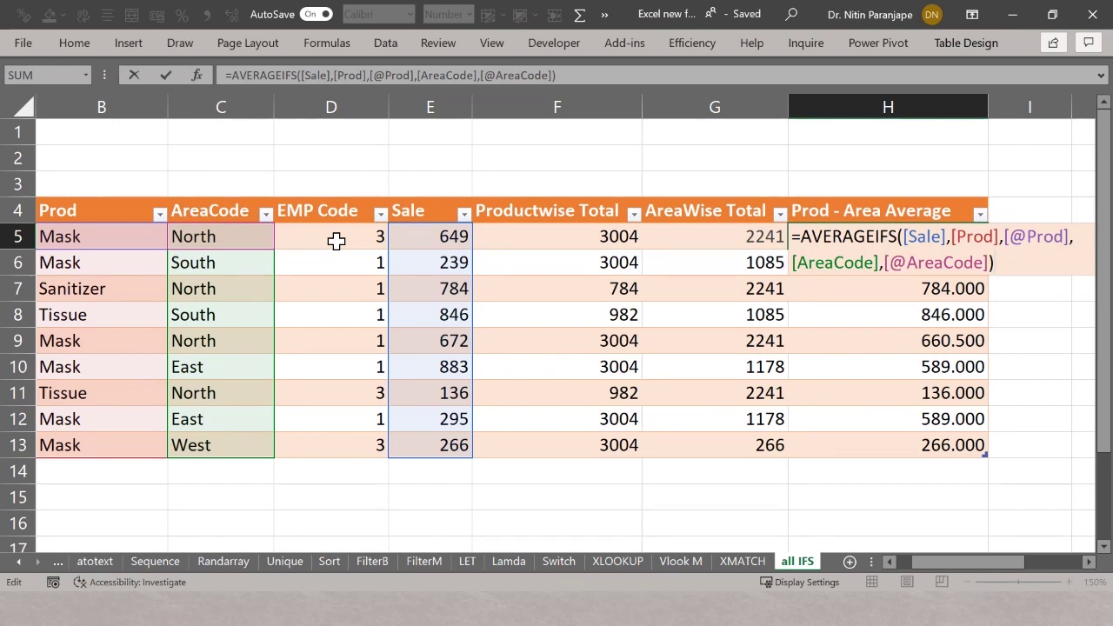
{"action": "left_click", "coordinate": [972, 237]}
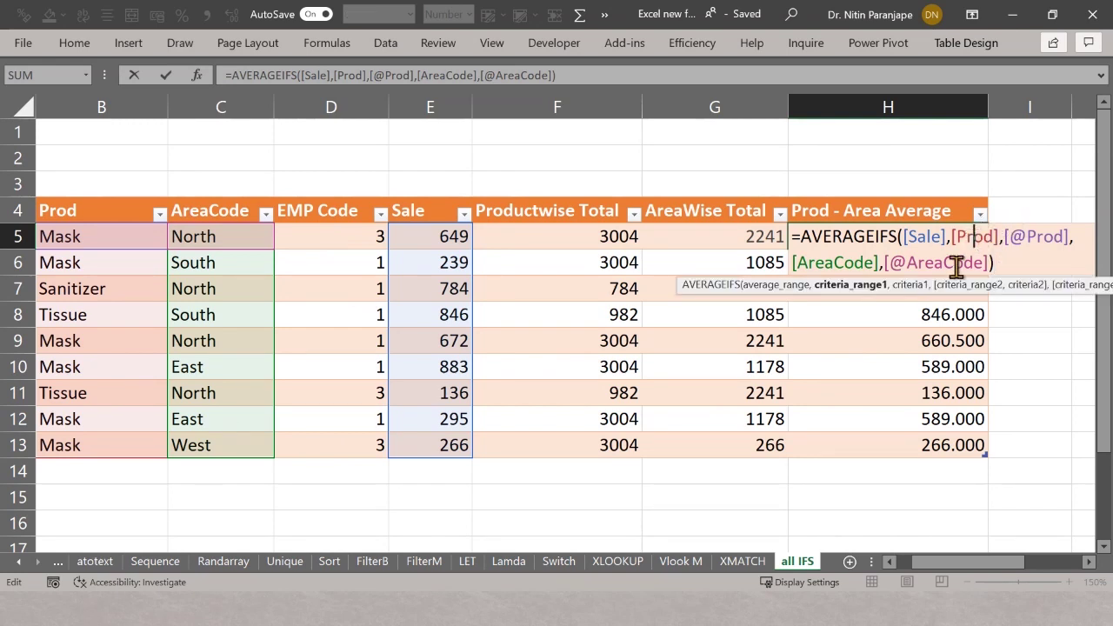
{"action": "left_click", "coordinate": [932, 262]}
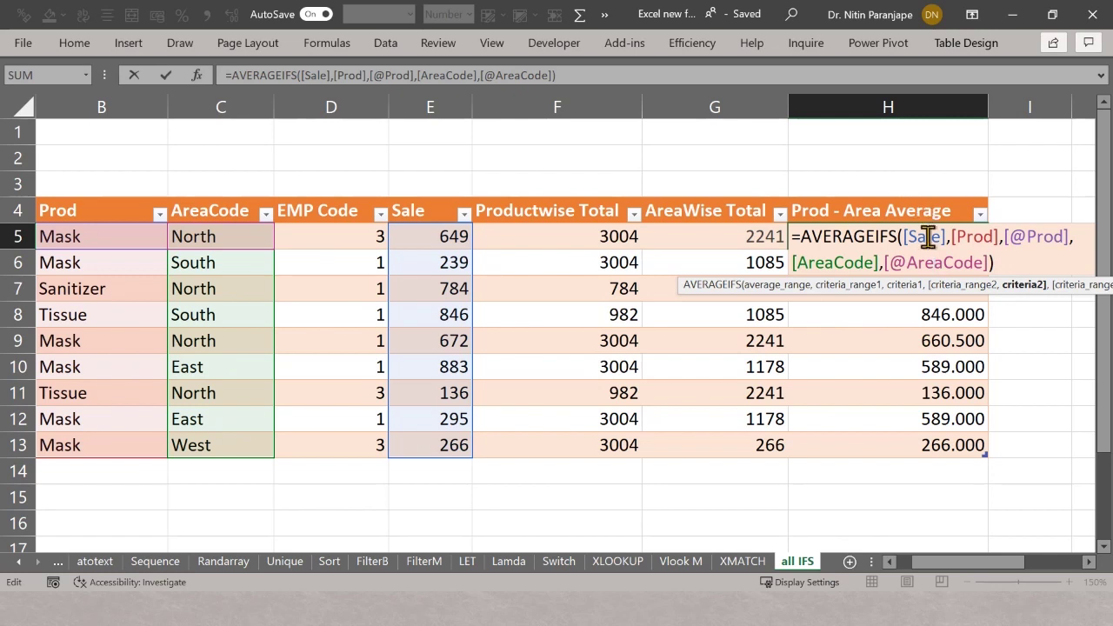
{"action": "left_click", "coordinate": [927, 237]}
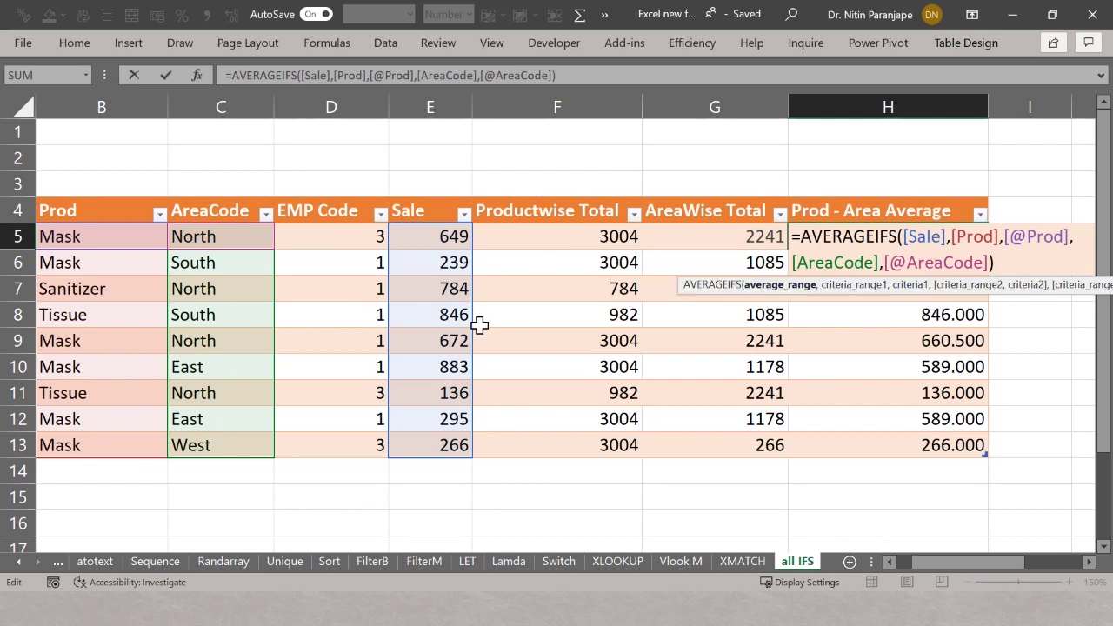
{"action": "key", "text": "Escape"}
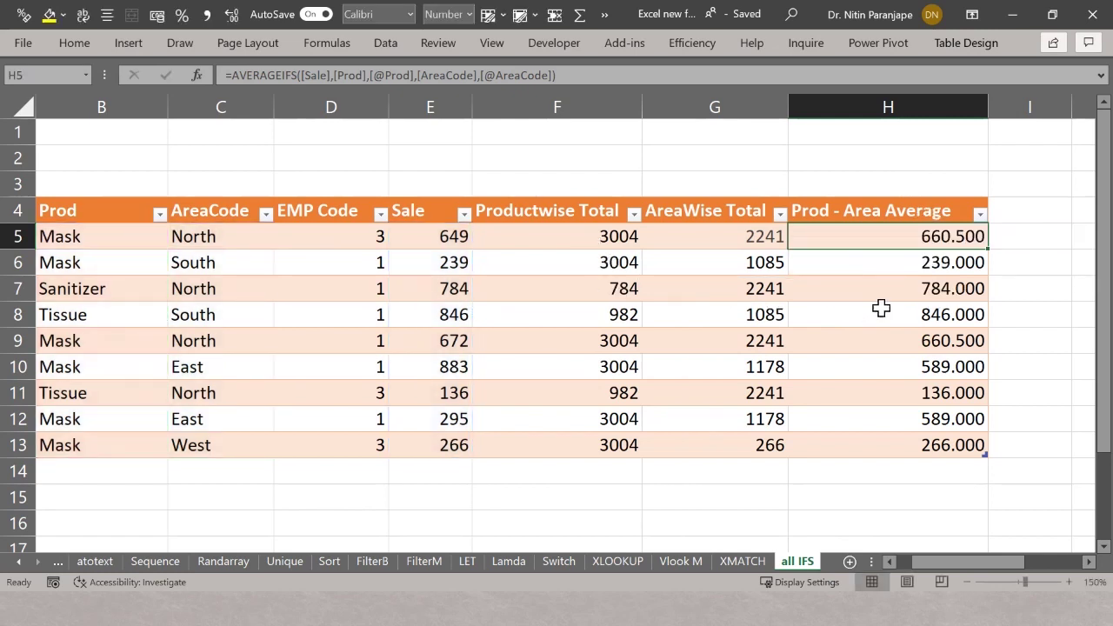
{"action": "key", "text": "F2"}
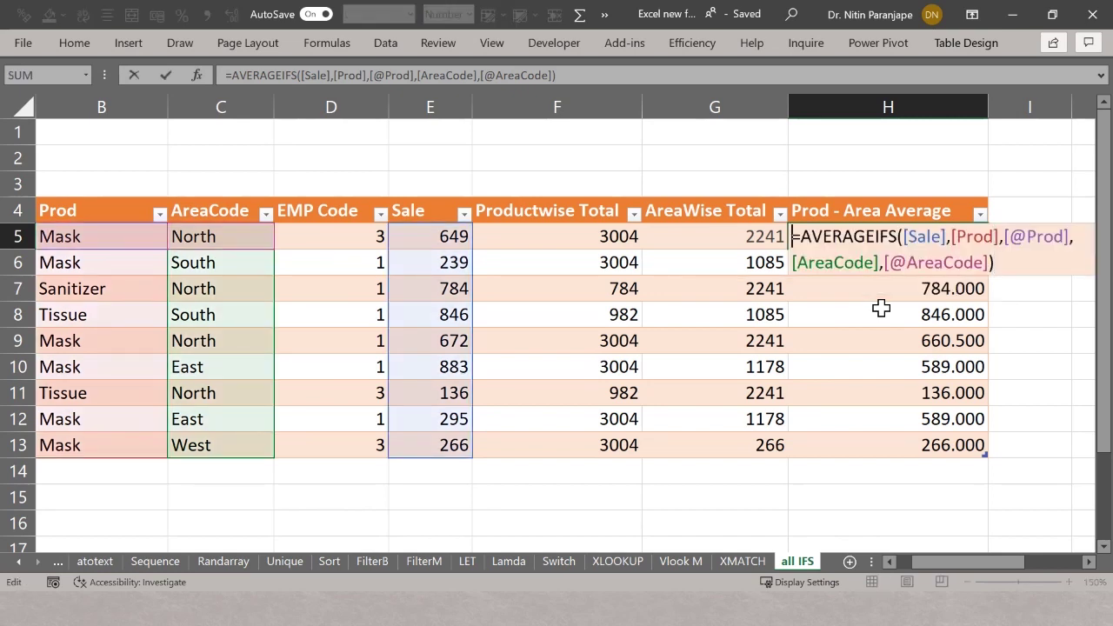
{"action": "key", "text": "Right"}
{"action": "key", "text": "Escape"}
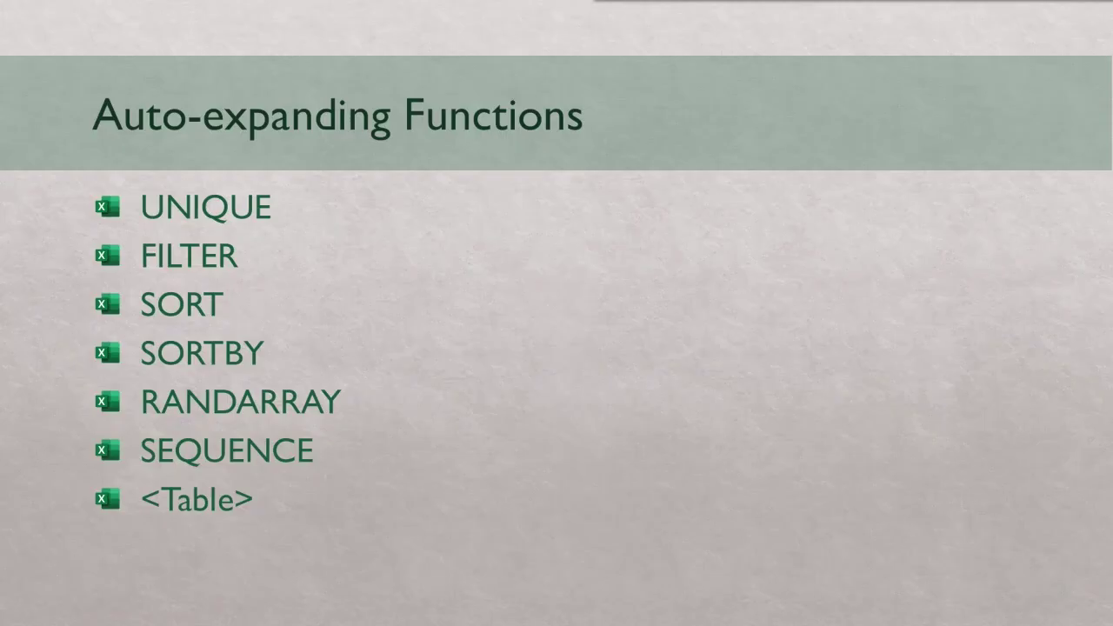
{"action": "key", "text": "Right"}
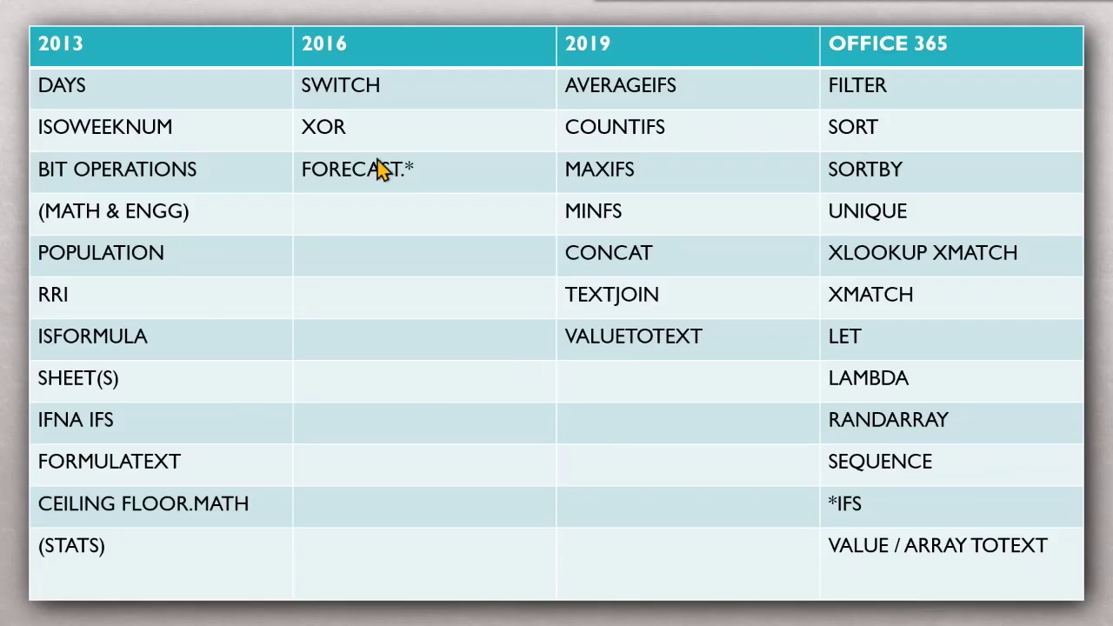
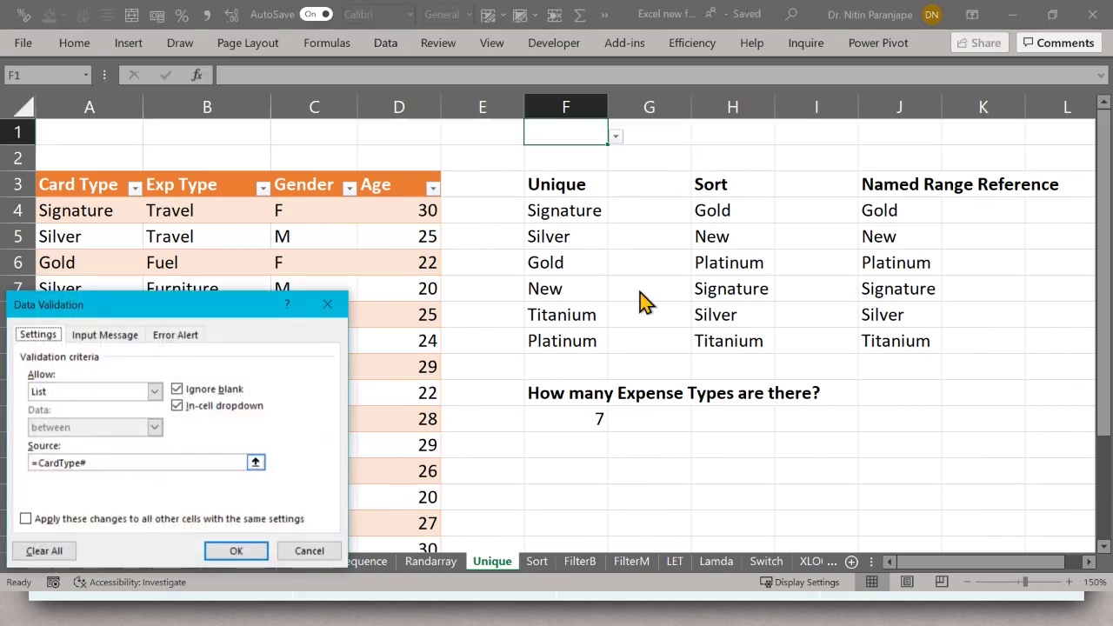
Step: Dismiss the Data Validation settings on the Unique sheet and open the Lamda sheet
{"action": "key", "text": "Escape"}
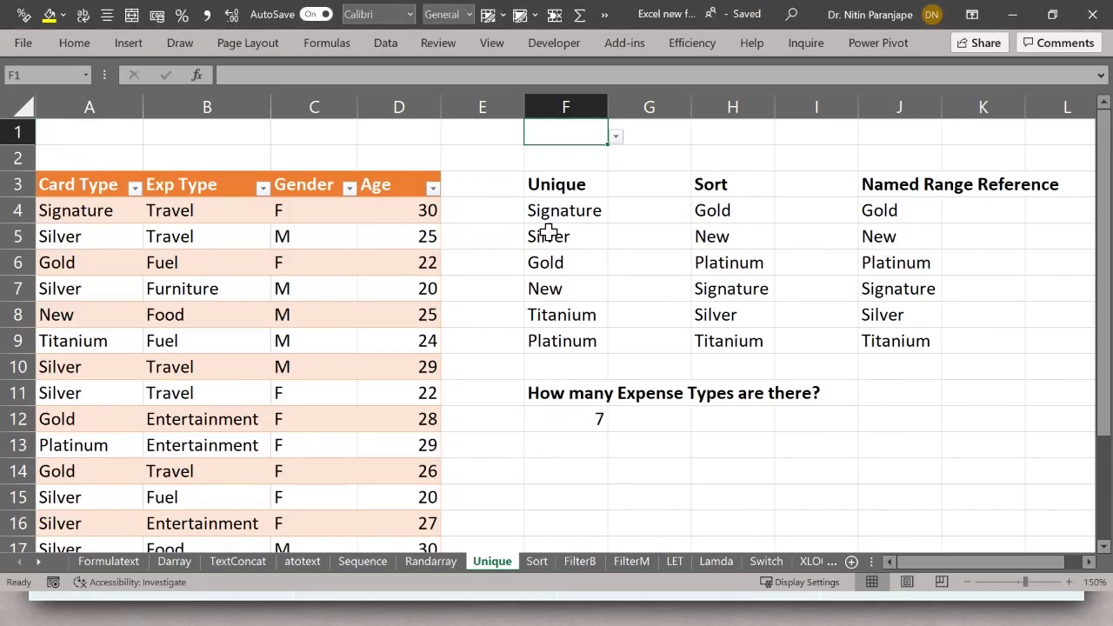
{"action": "left_click", "coordinate": [717, 563]}
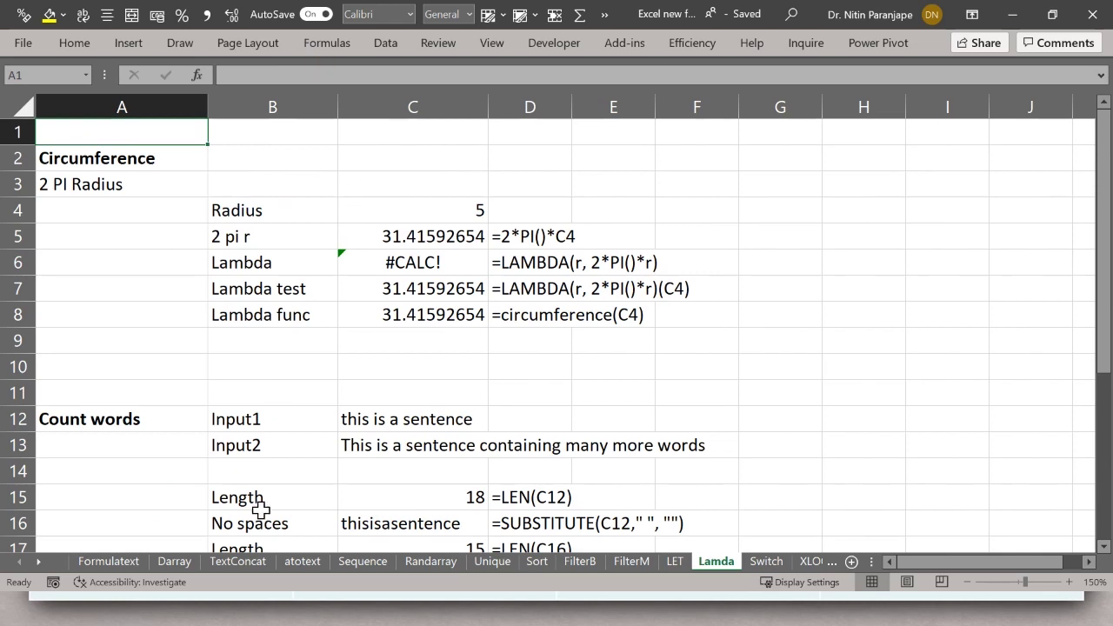
Step: Check the installed Excel version and update channel in the account information, and return to the Lamda sheet
{"action": "left_click", "coordinate": [31, 45]}
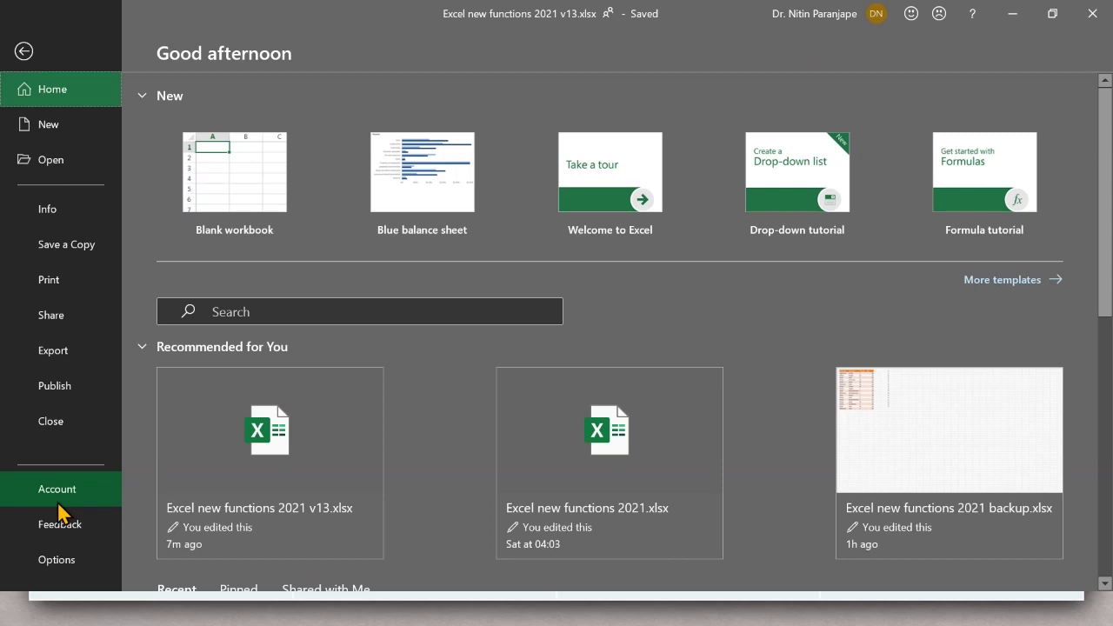
{"action": "left_click", "coordinate": [57, 502]}
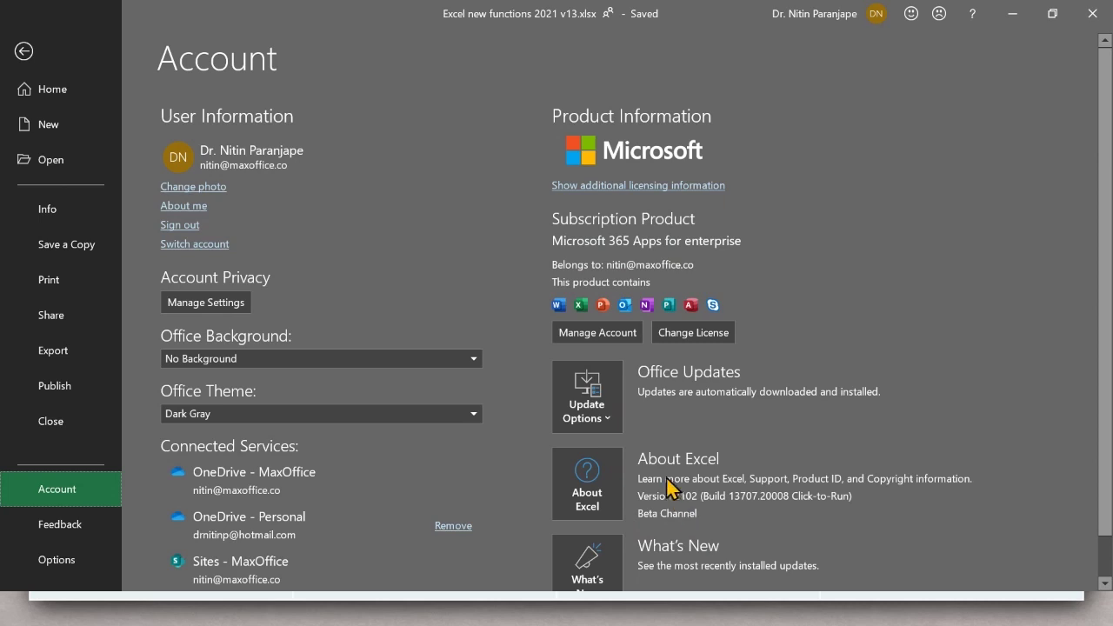
{"action": "key", "text": "Escape"}
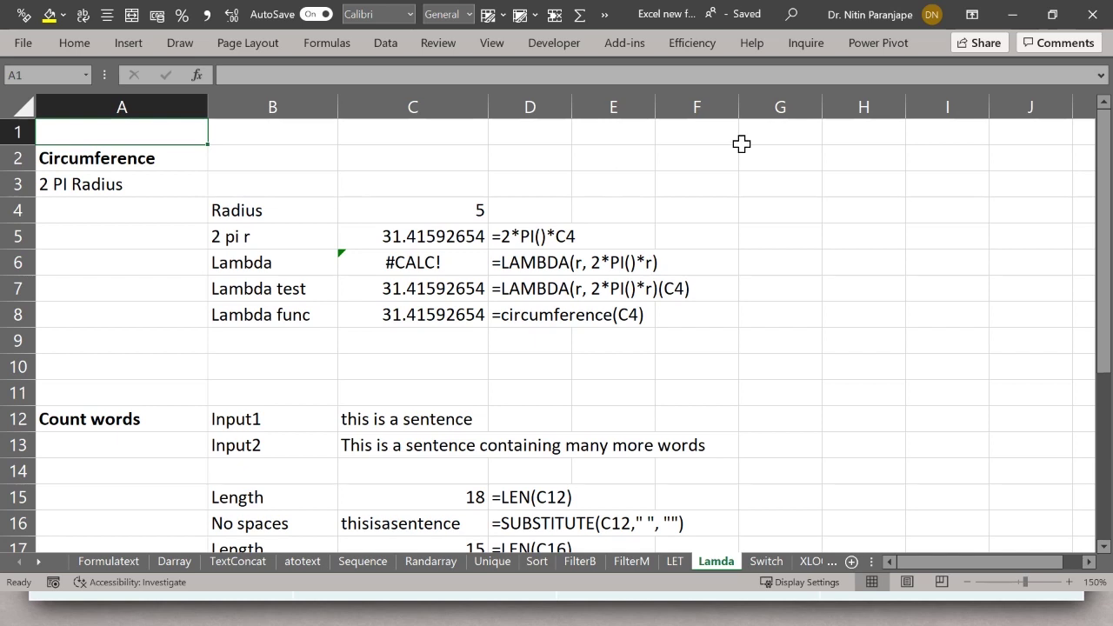
Step: Enter the label area in cell L3, in the blank columns beyond the Lambda examples
{"action": "key", "text": "alt+Page_Down"}
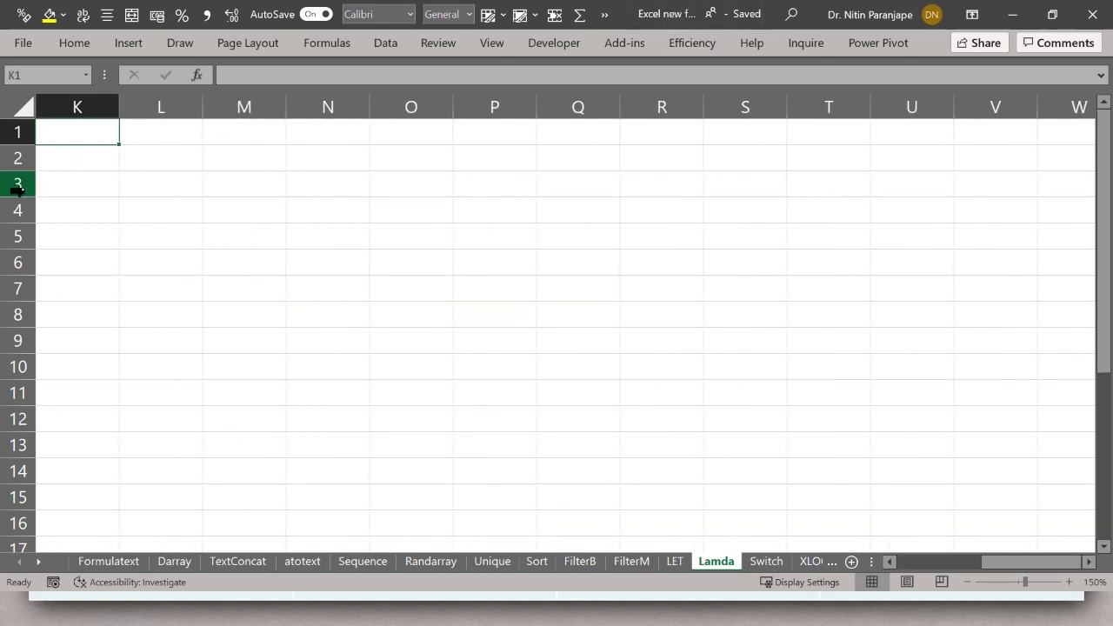
{"action": "left_click", "coordinate": [224, 186]}
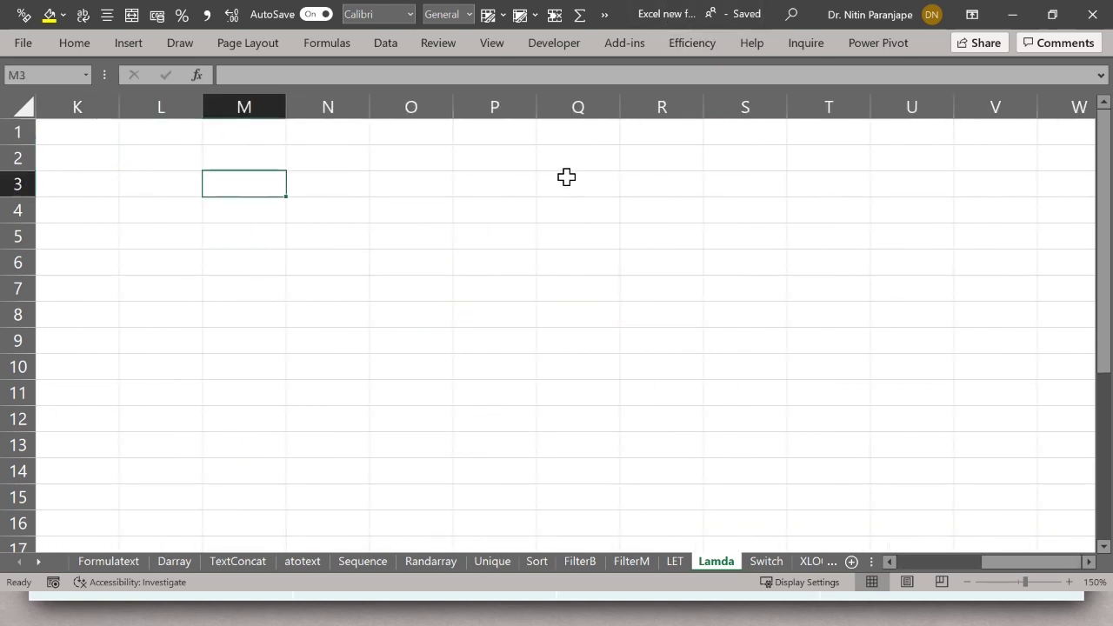
{"action": "type", "text": "="}
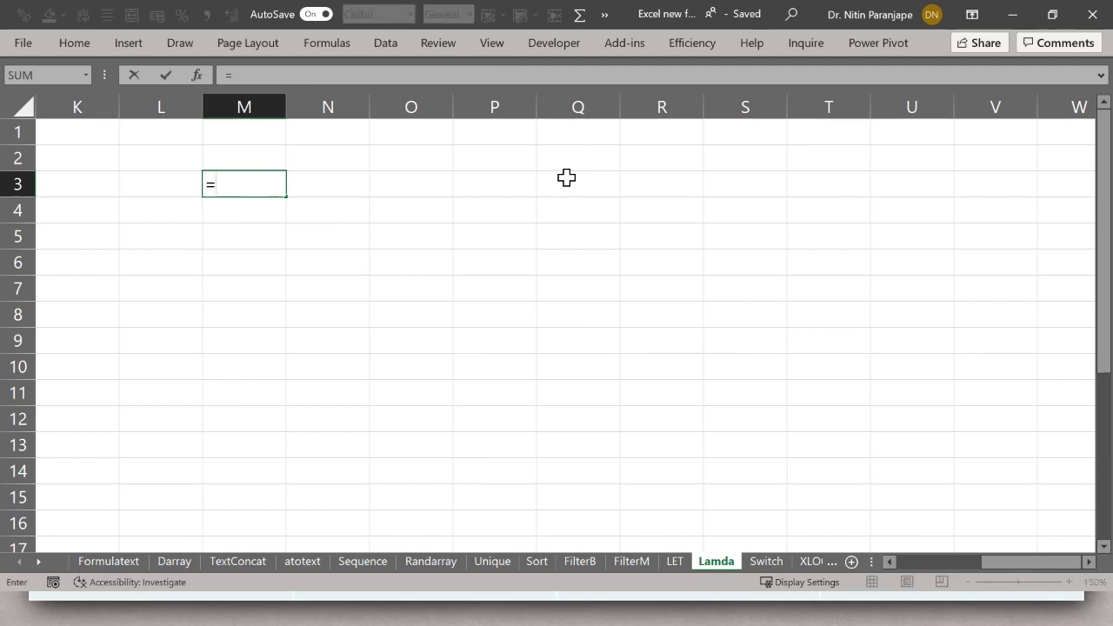
{"action": "key", "text": "Escape"}
{"action": "key", "text": "Left"}
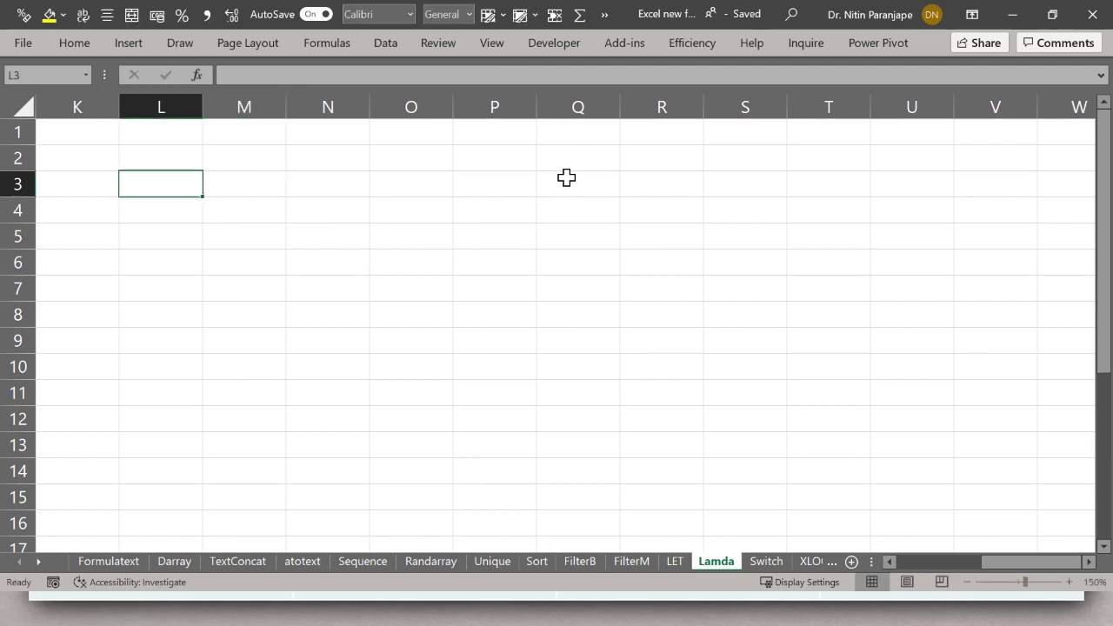
{"action": "type", "text": "area"}
{"action": "key", "text": "Tab"}
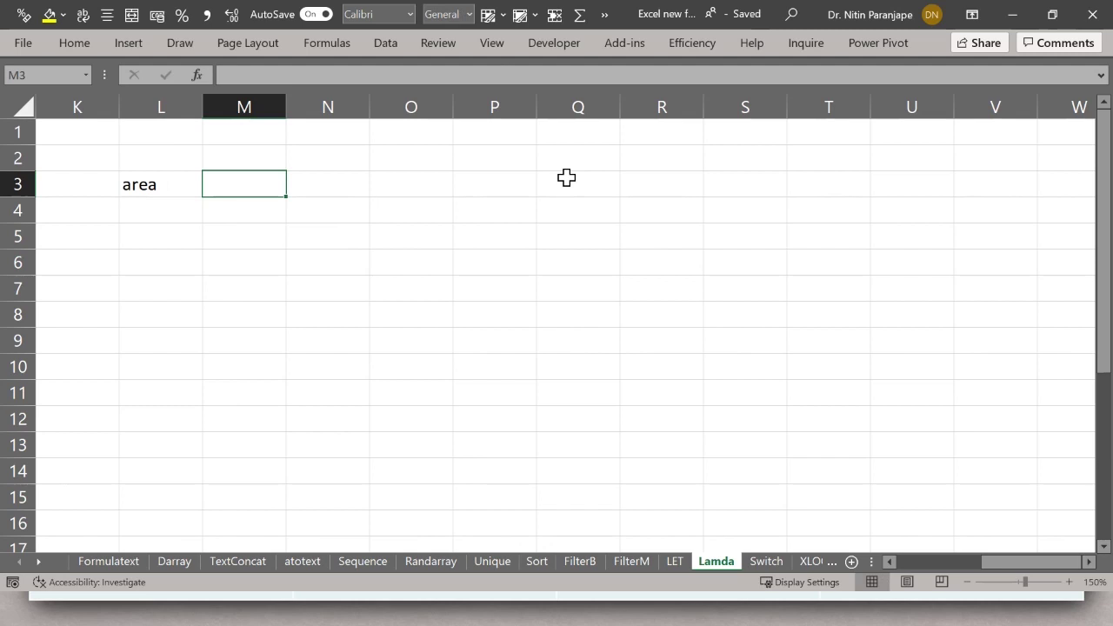
Step: Add the labels Len in L1 and breadth in L2, above the area label
{"action": "type", "text": "="}
{"action": "key", "text": "Escape"}
{"action": "key", "text": "Up"}
{"action": "key", "text": "Left"}
{"action": "key", "text": "Up"}
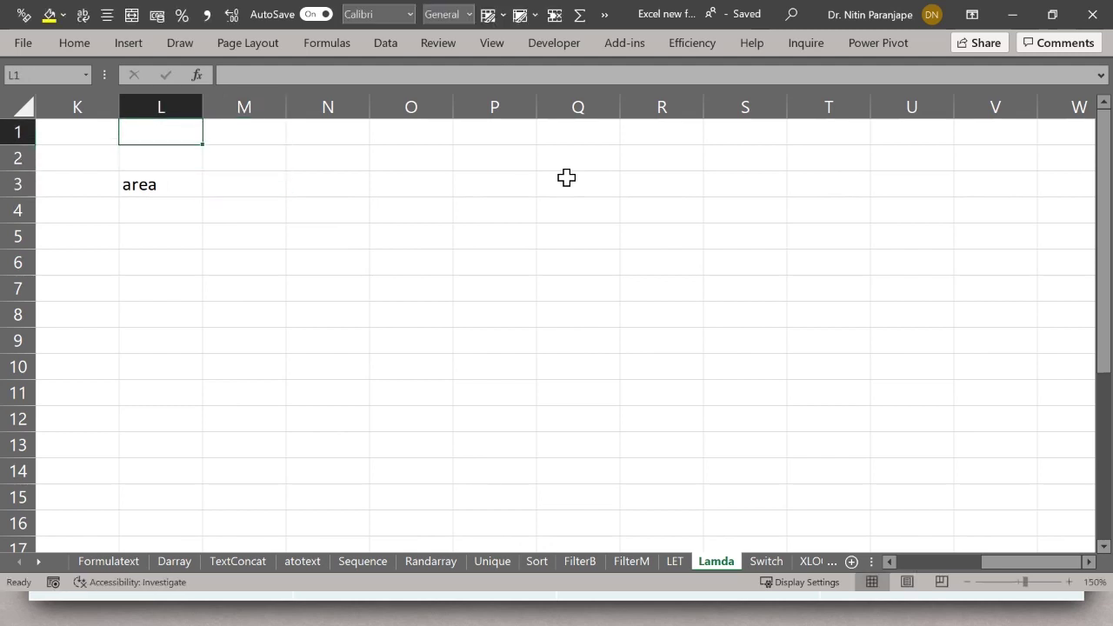
{"action": "type", "text": "Len"}
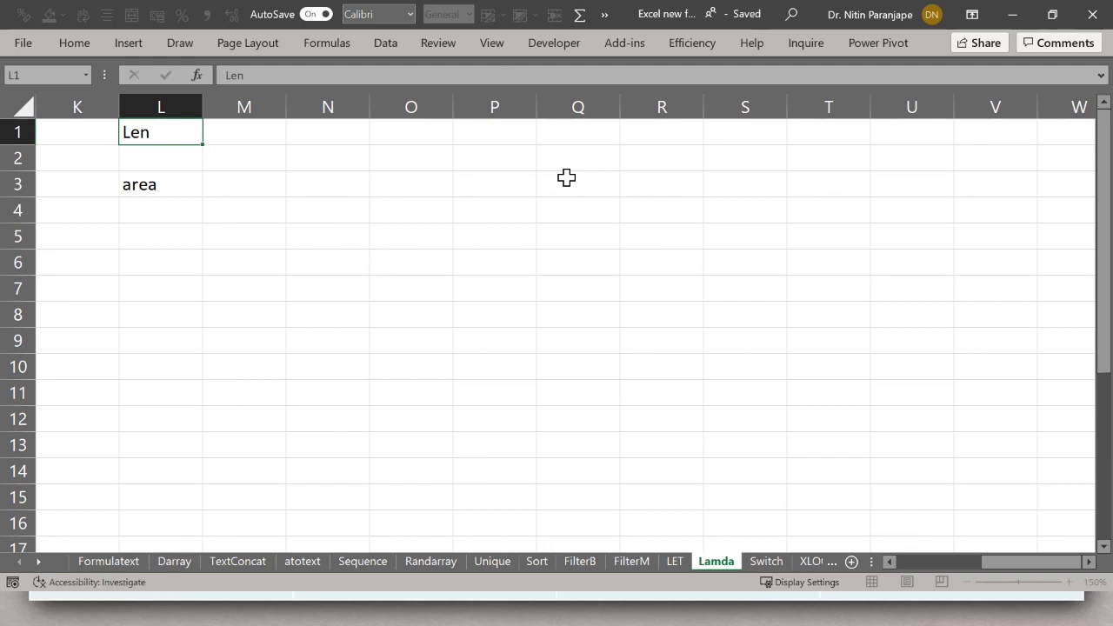
{"action": "key", "text": "Return"}
{"action": "type", "text": "bre"}
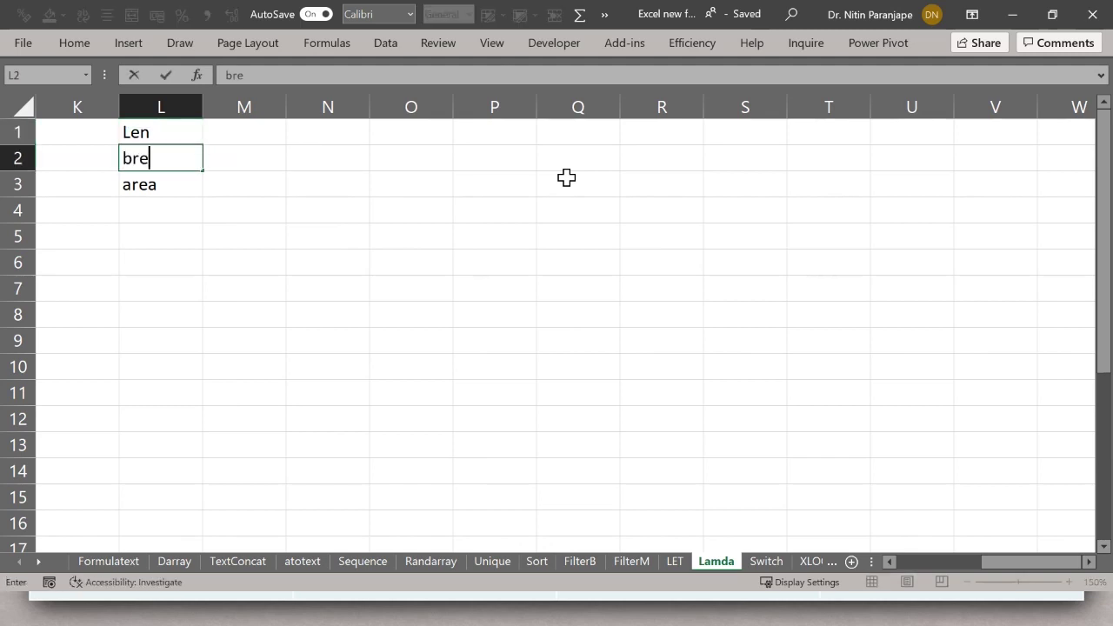
{"action": "type", "text": "adth"}
Step: Enter 3 as the Len value in M1 and 4 as the breadth value in M2
{"action": "key", "text": "Up"}
{"action": "key", "text": "Right"}
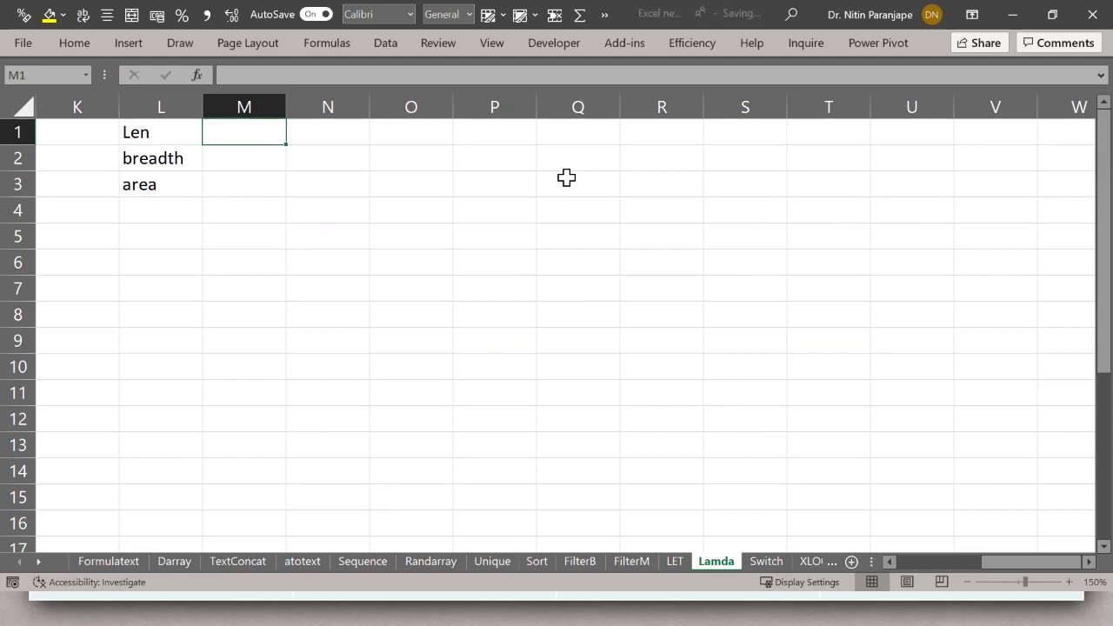
{"action": "type", "text": "3"}
{"action": "key", "text": "Return"}
{"action": "type", "text": "4"}
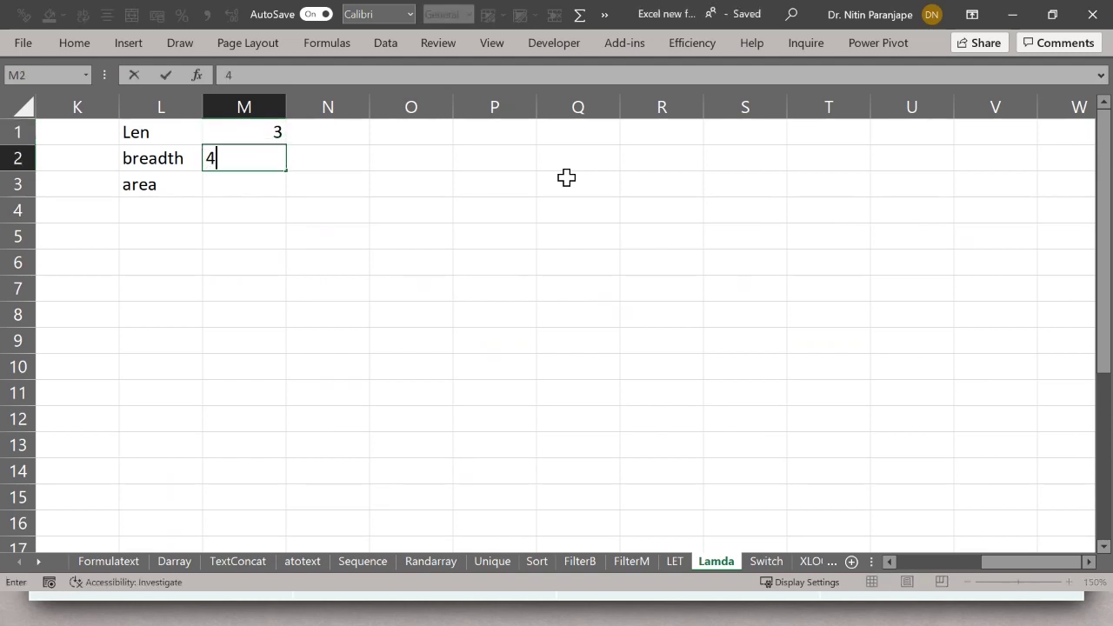
{"action": "key", "text": "Return"}
Step: Calculate the area in M3 with the formula =M1*M2
{"action": "type", "text": "="}
{"action": "key", "text": "Up"}
{"action": "key", "text": "Up"}
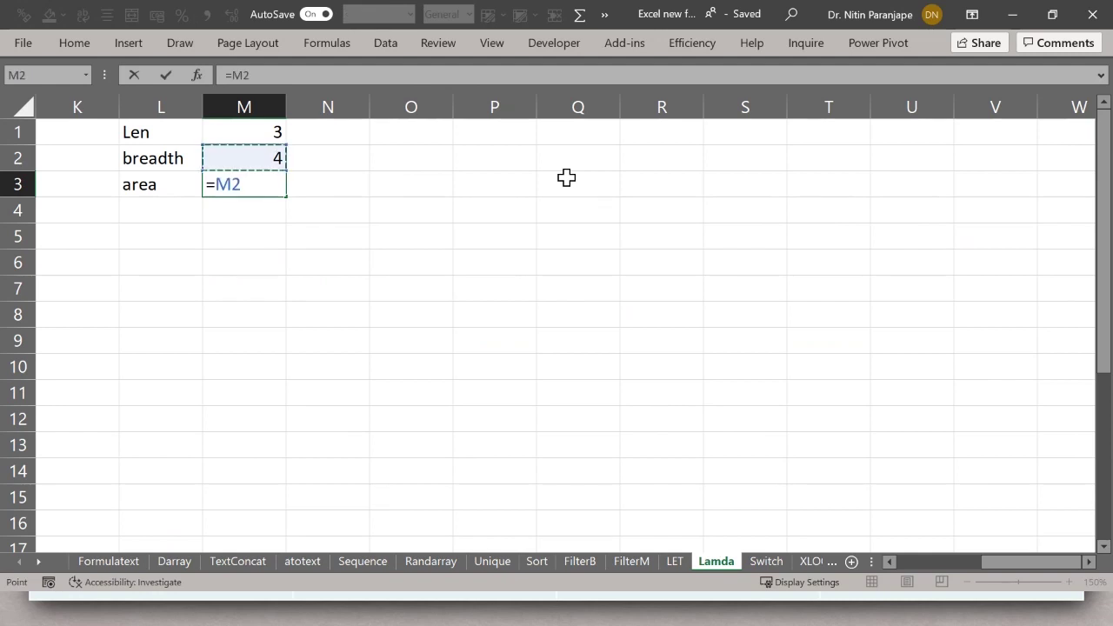
{"action": "type", "text": "*"}
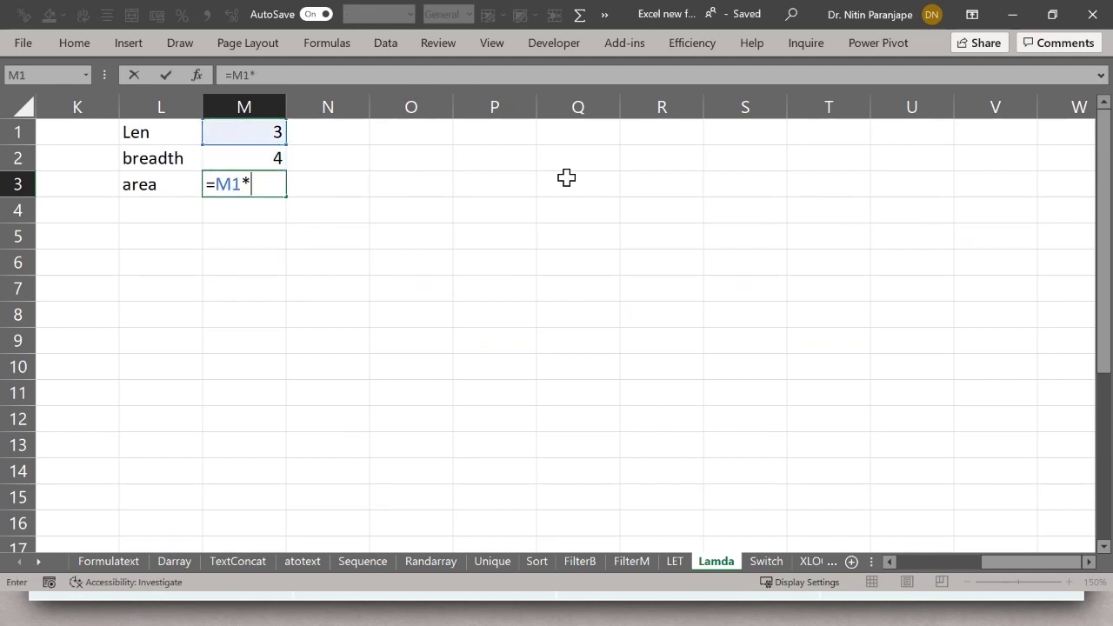
{"action": "key", "text": "Up"}
{"action": "key", "text": "Return"}
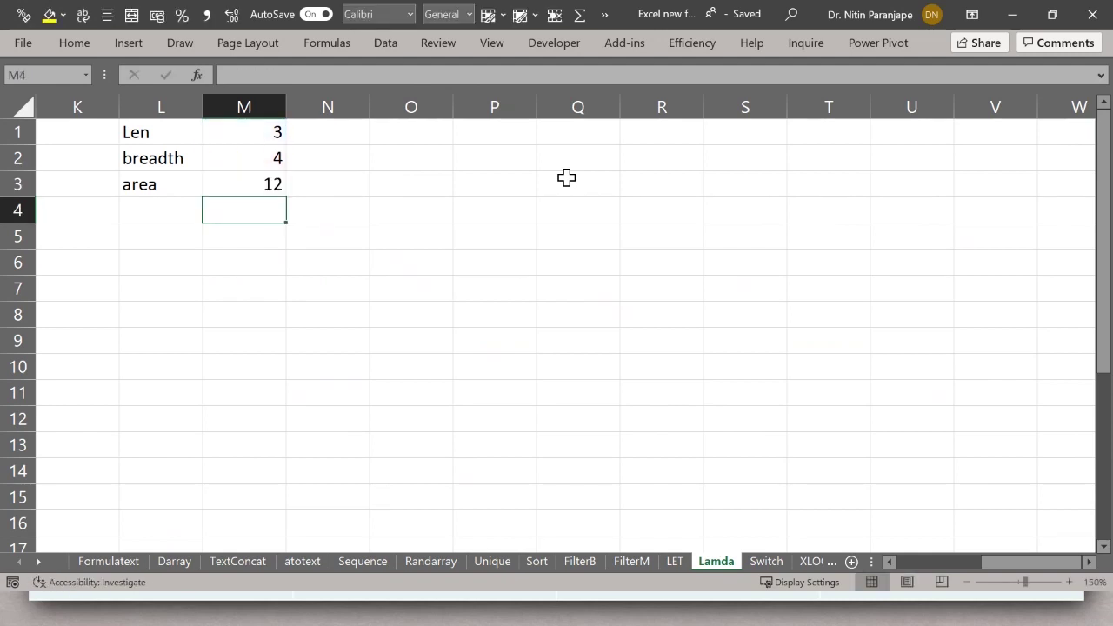
Step: Check the formula suggestions for =area in cell L5, leaving the cell empty
{"action": "key", "text": "Left"}
{"action": "key", "text": "Down"}
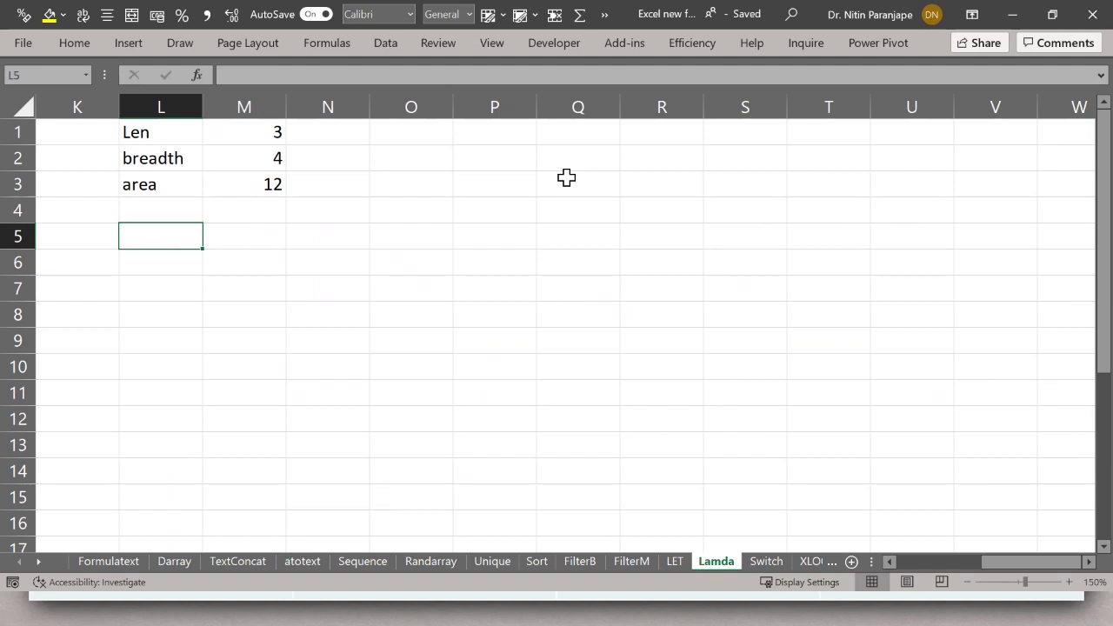
{"action": "type", "text": "=area"}
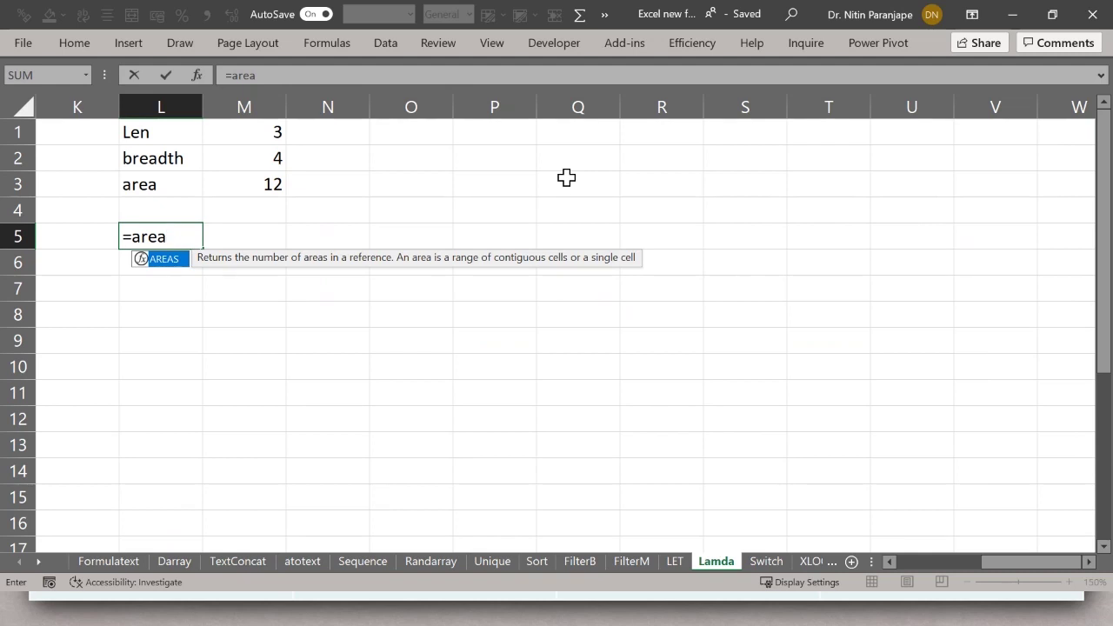
{"action": "key", "text": "Escape"}
{"action": "key", "text": "Escape"}
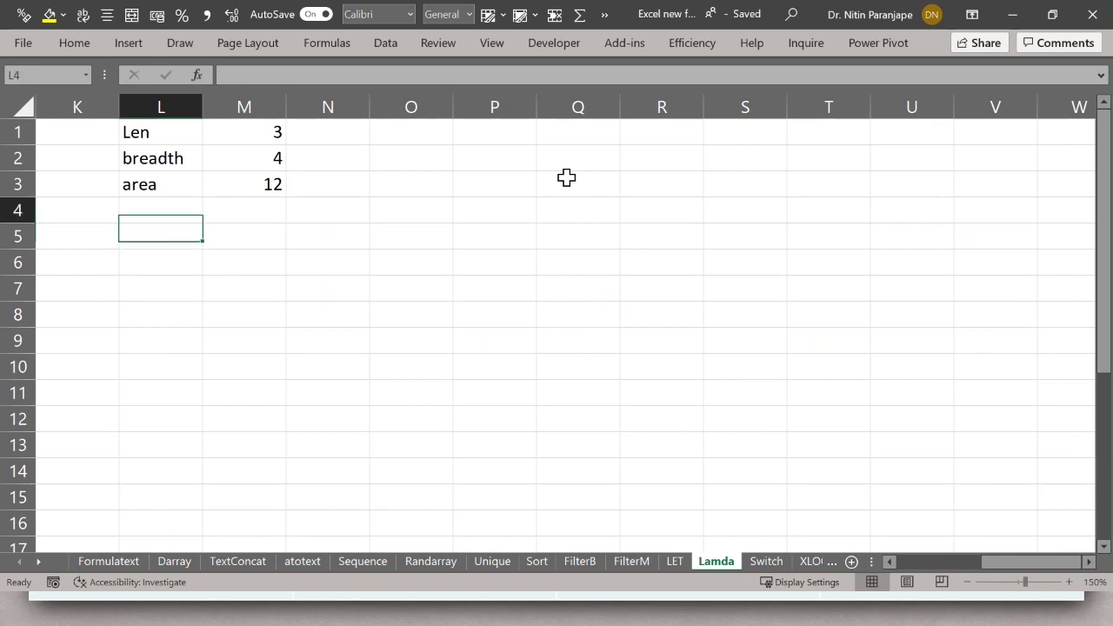
Step: Display the area formula as text in N3 using =FORMULATEXT(M3)
{"action": "key", "text": "Up"}
{"action": "key", "text": "Up"}
{"action": "key", "text": "Down"}
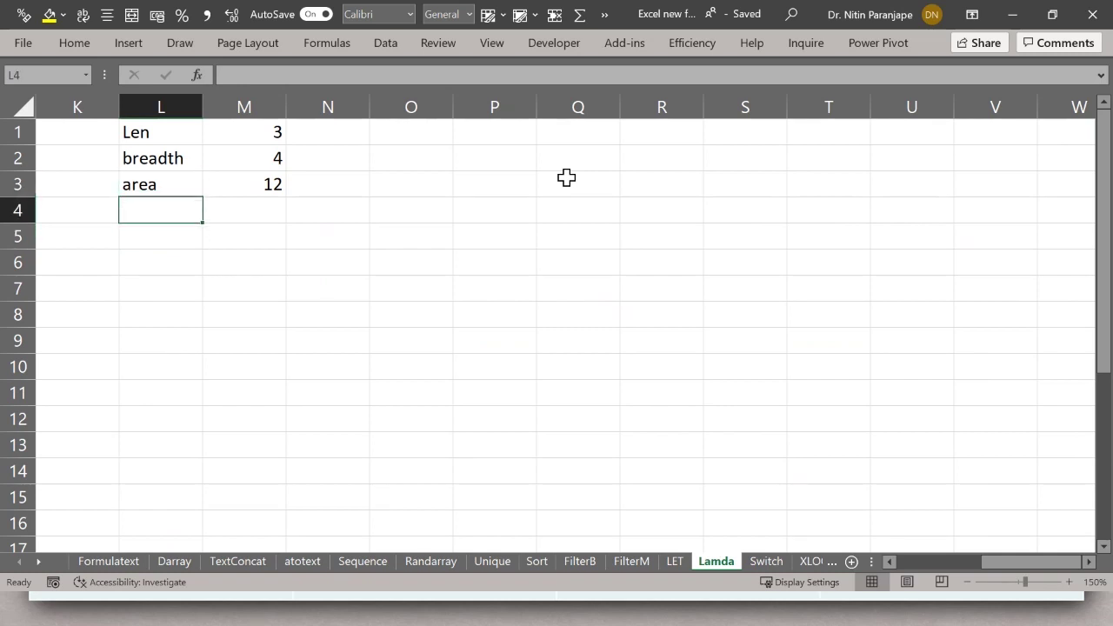
{"action": "key", "text": "Up"}
{"action": "key", "text": "Up"}
{"action": "key", "text": "Down"}
{"action": "key", "text": "Right"}
{"action": "key", "text": "Right"}
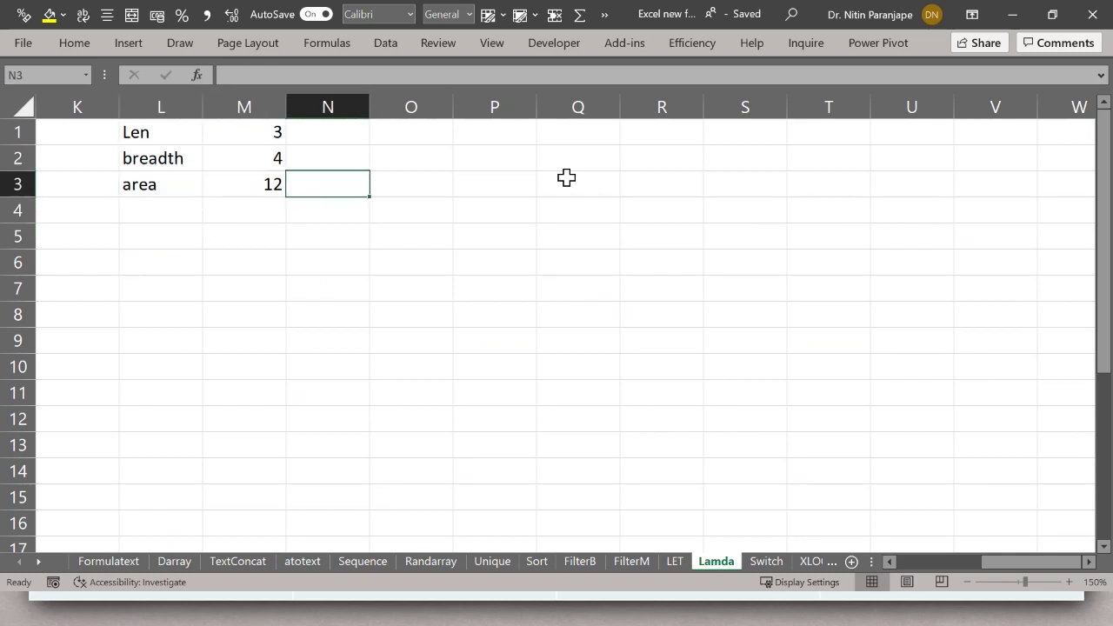
{"action": "type", "text": "=f"}
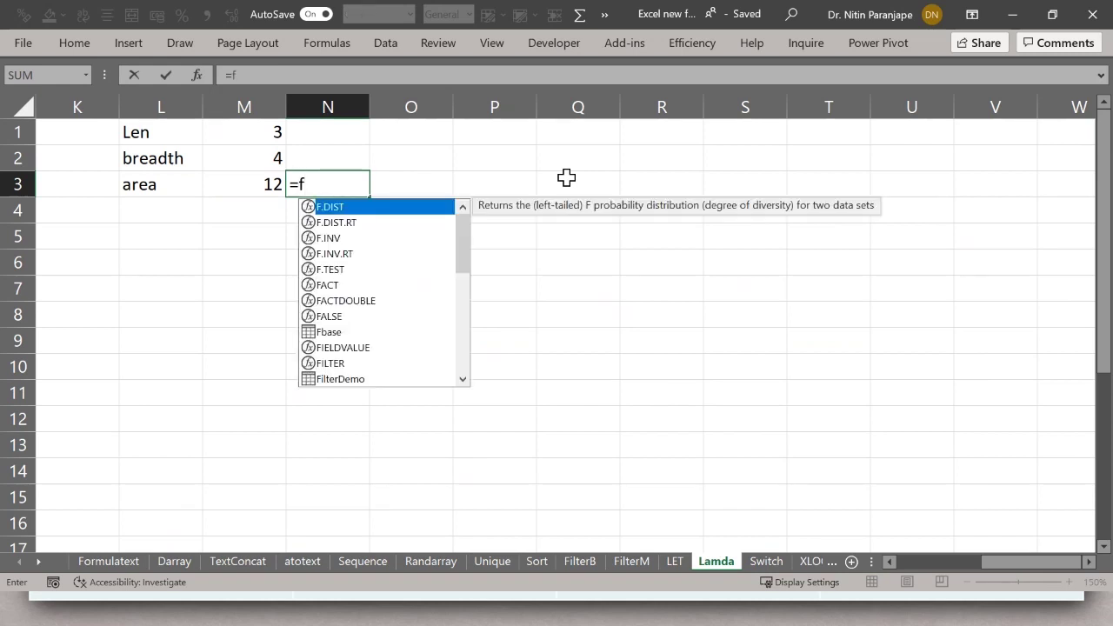
{"action": "type", "text": "or"}
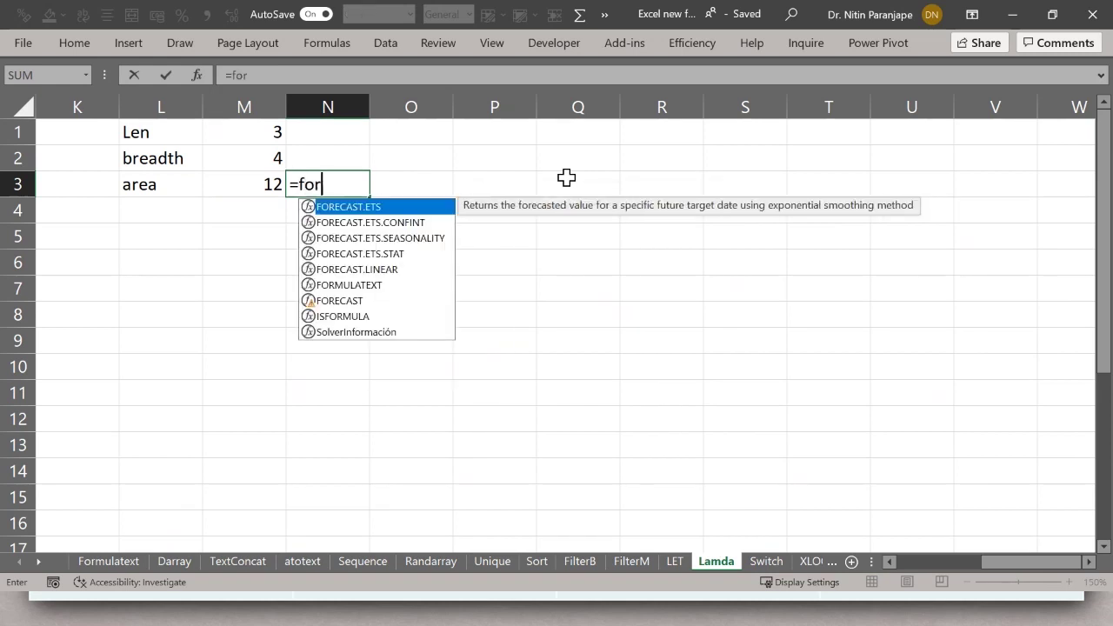
{"action": "type", "text": "r"}
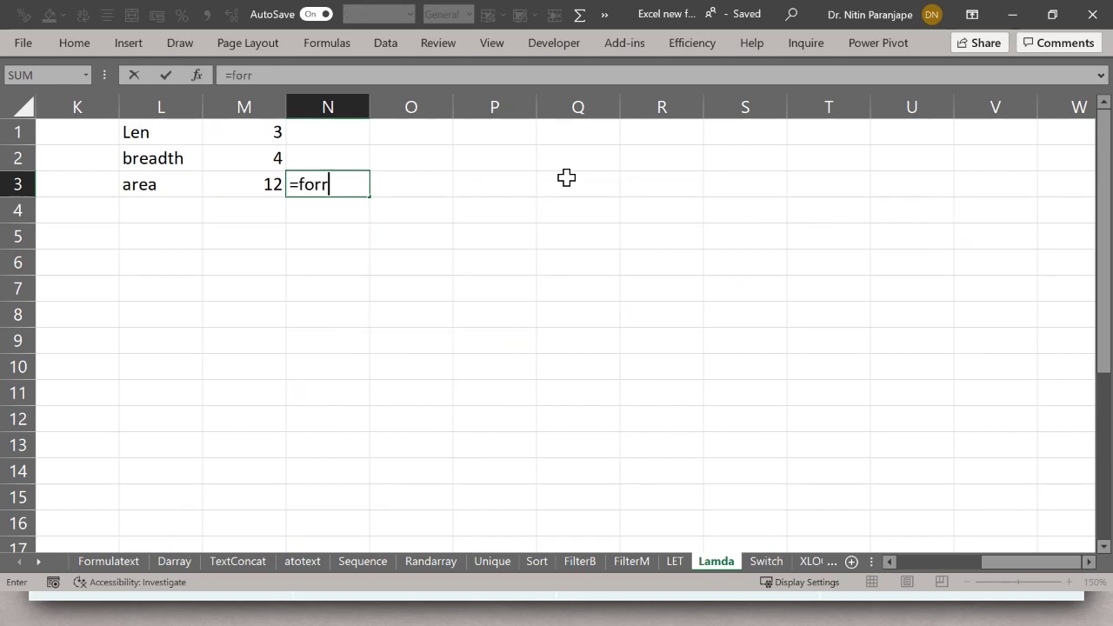
{"action": "key", "text": "BackSpace"}
{"action": "type", "text": "m"}
{"action": "key", "text": "Tab"}
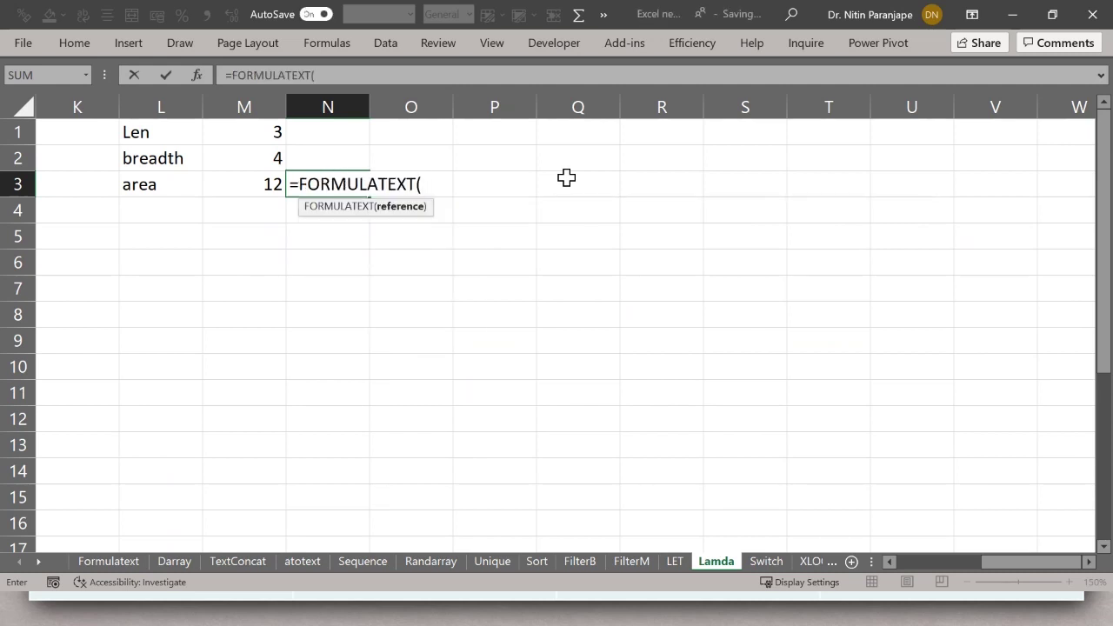
{"action": "key", "text": "Left"}
{"action": "type", "text": ")"}
{"action": "key", "text": "Return"}
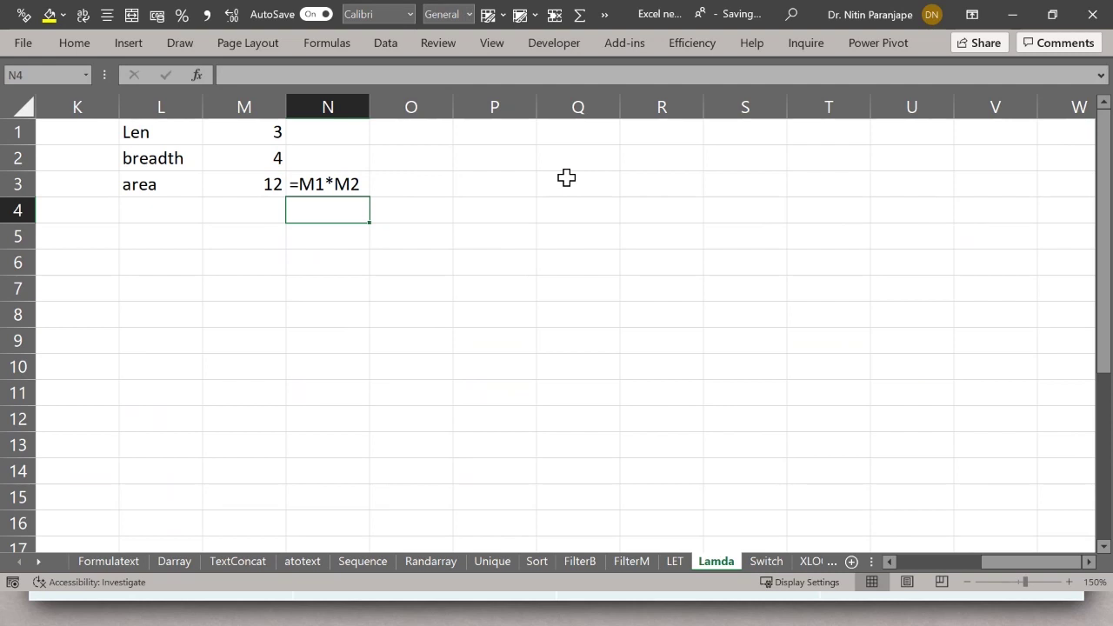
Step: Add the label lambda in L4, below the area label, and select M4 beside it
{"action": "key", "text": "Left"}
{"action": "key", "text": "Left"}
{"action": "type", "text": "la"}
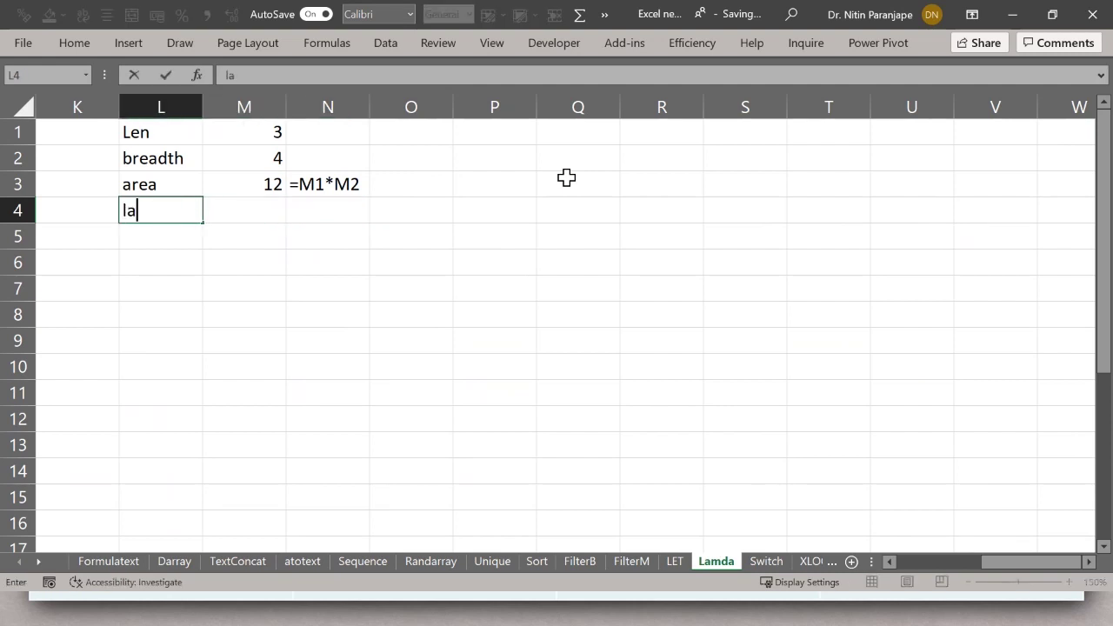
{"action": "type", "text": "mb"}
{"action": "key", "text": "BackSpace"}
{"action": "type", "text": "mbda"}
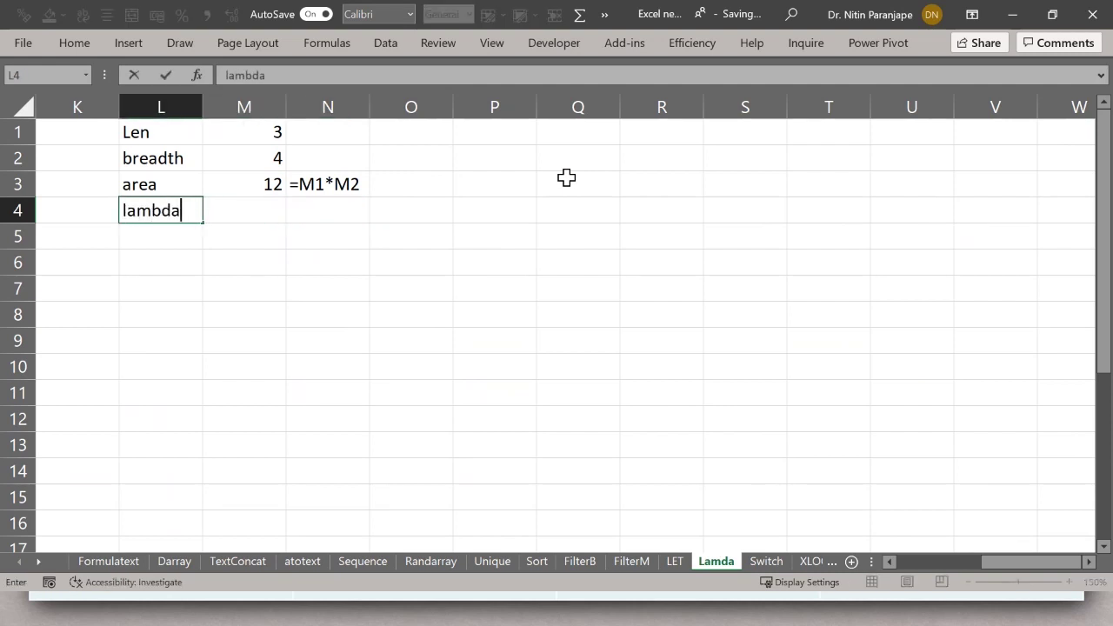
{"action": "key", "text": "Return"}
{"action": "key", "text": "Up"}
{"action": "key", "text": "Right"}
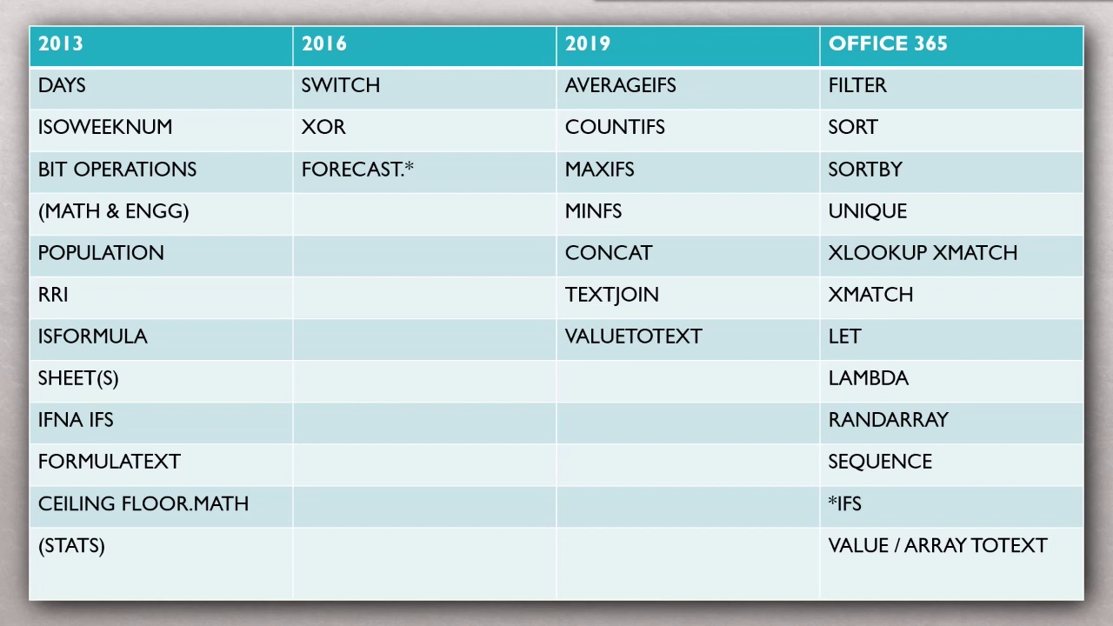
Step: Review the What is Lambda? and LAMBDA in Excel slides, and return to the Lamda sheet in Excel
{"action": "key", "text": "Right"}
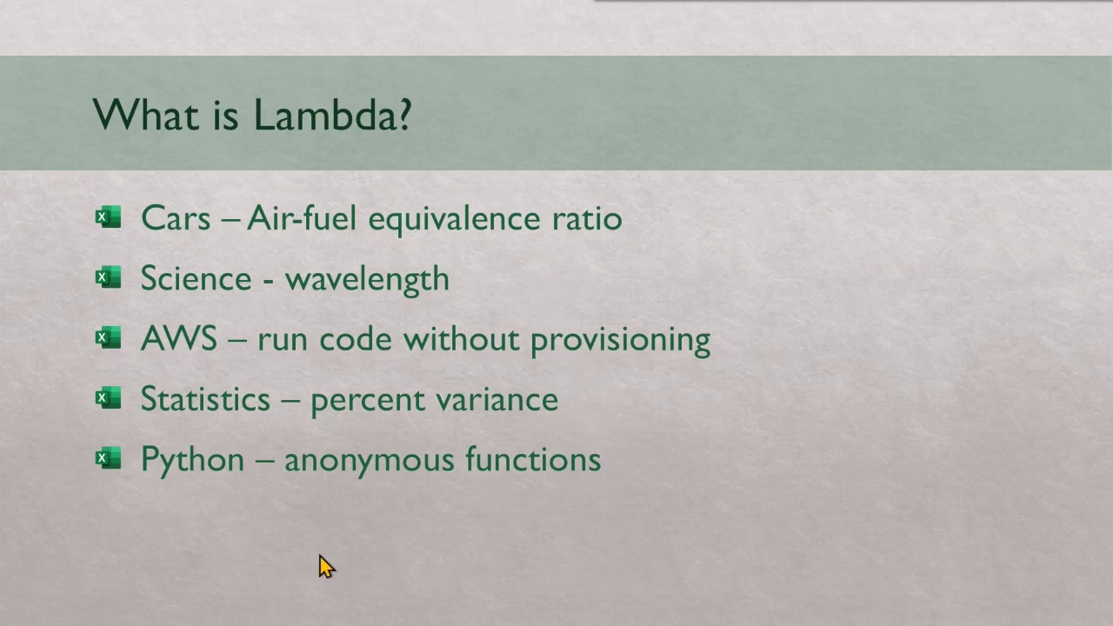
{"action": "key", "text": "Right"}
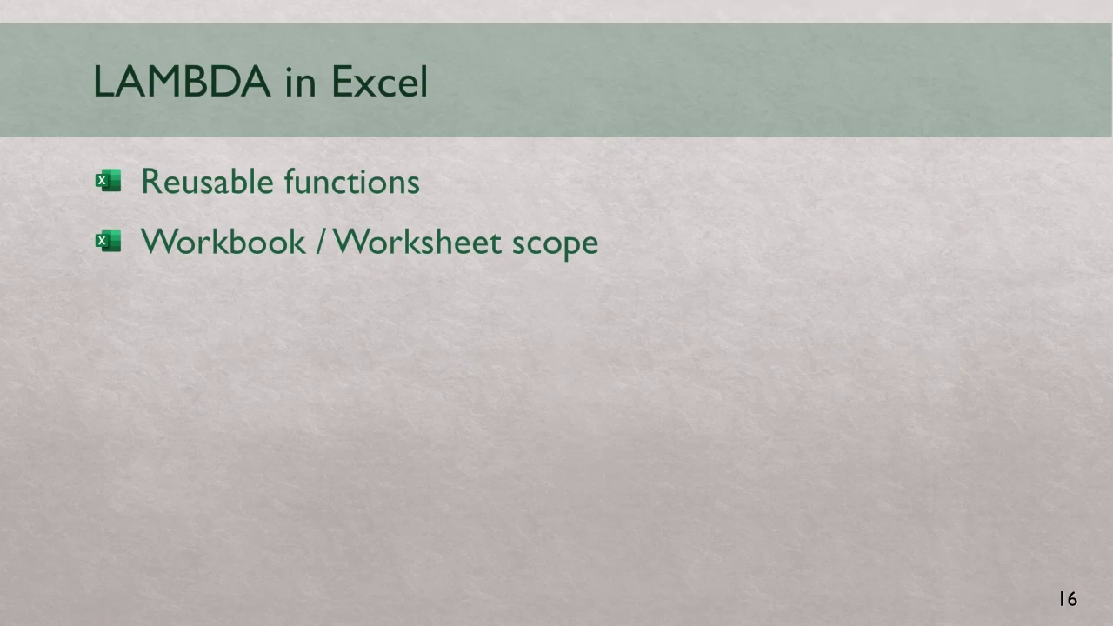
{"action": "key", "text": "alt+Tab"}
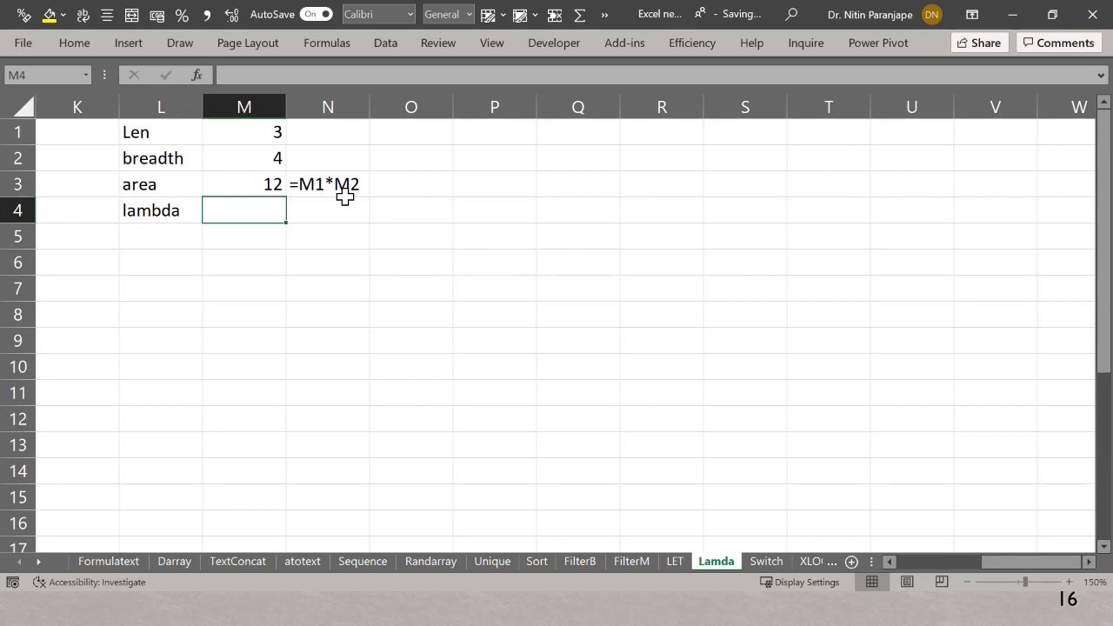
Step: Enter the formula =LAMBDA(x,y,x*y) in M4, beside the lambda label
{"action": "type", "text": "=la"}
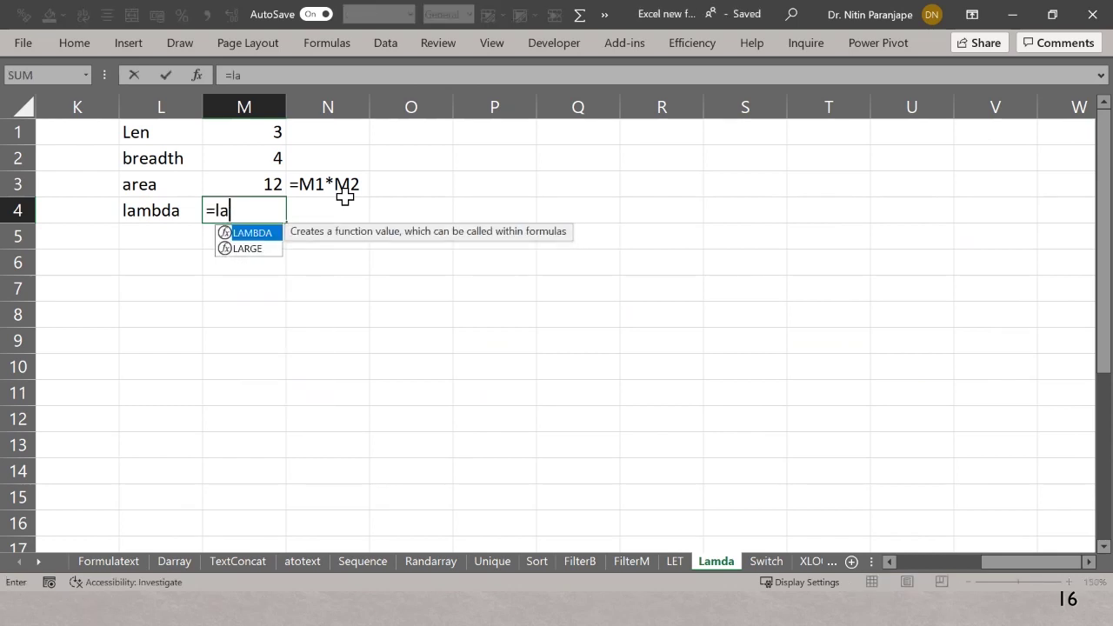
{"action": "key", "text": "Tab"}
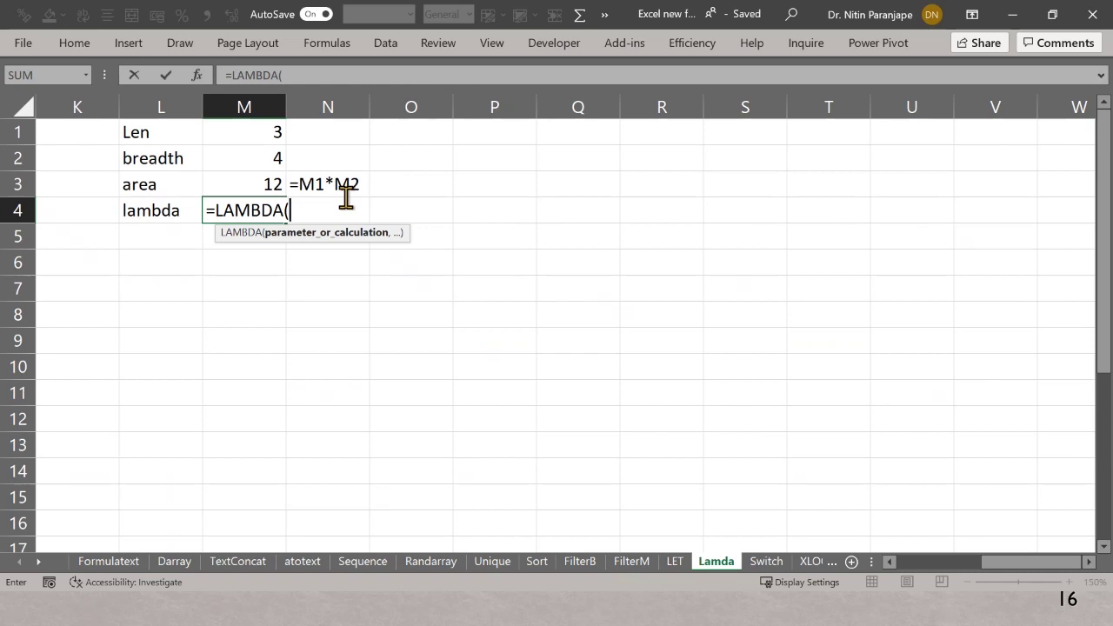
{"action": "type", "text": "x,y"}
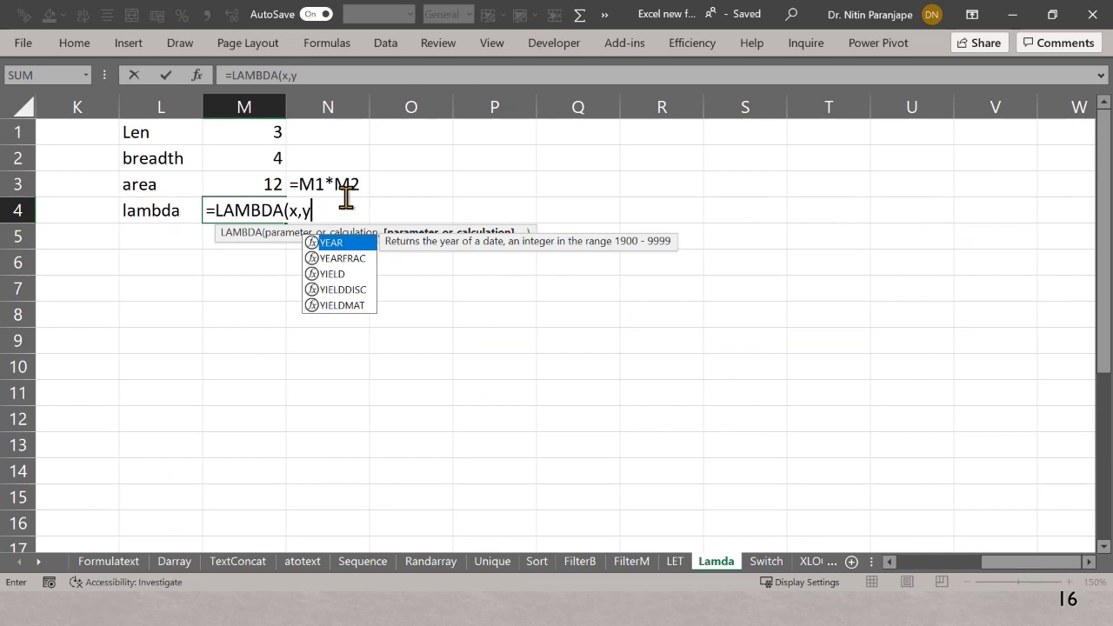
{"action": "type", "text": ","}
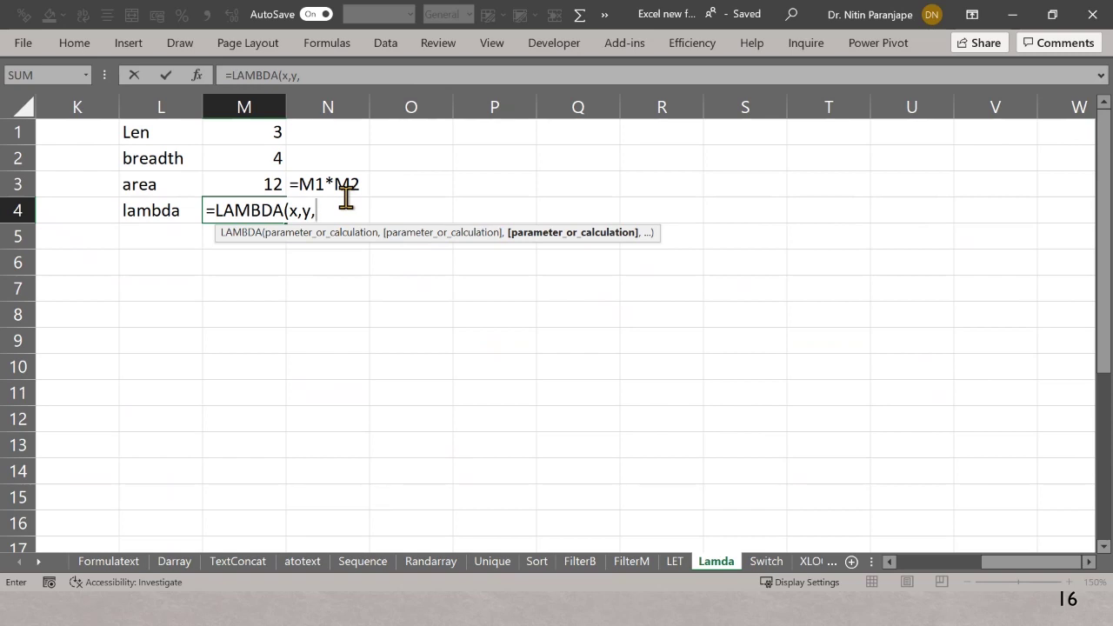
{"action": "type", "text": "x*y"}
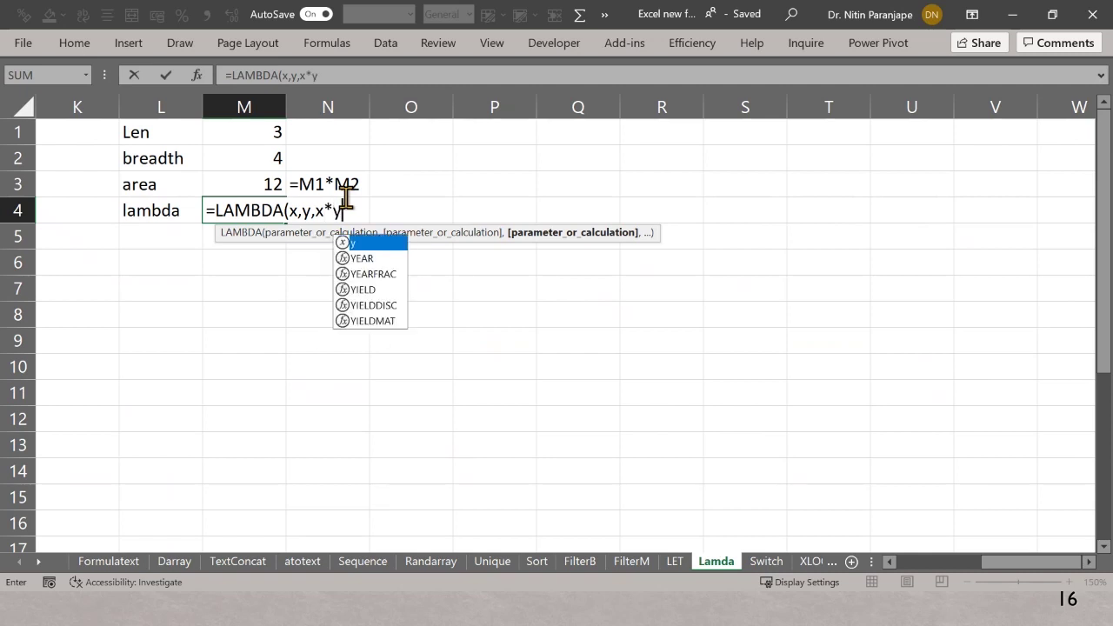
{"action": "type", "text": ")"}
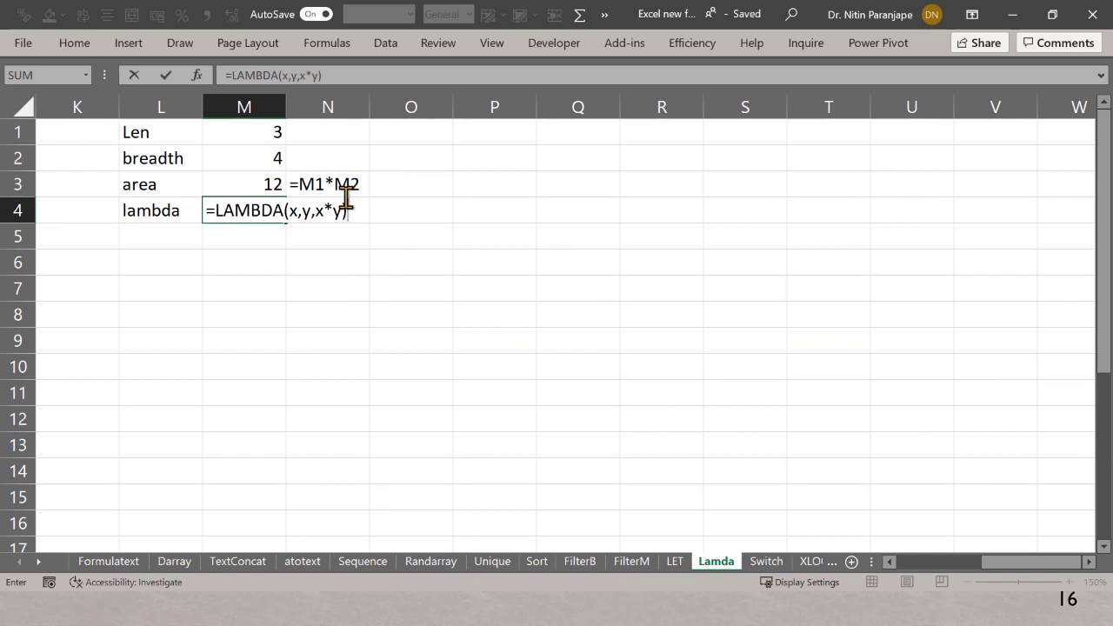
{"action": "key", "text": "Return"}
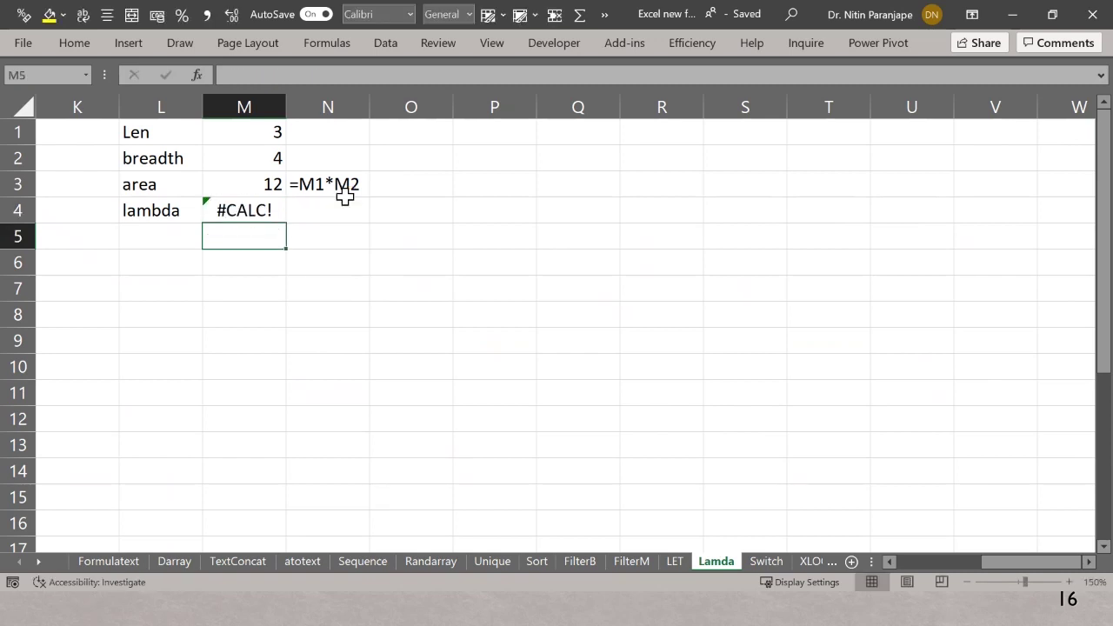
Step: Pass the length and breadth cells to the LAMBDA in M4, making it =LAMBDA(x,y,x*y)(M1,M2)
{"action": "key", "text": "Up"}
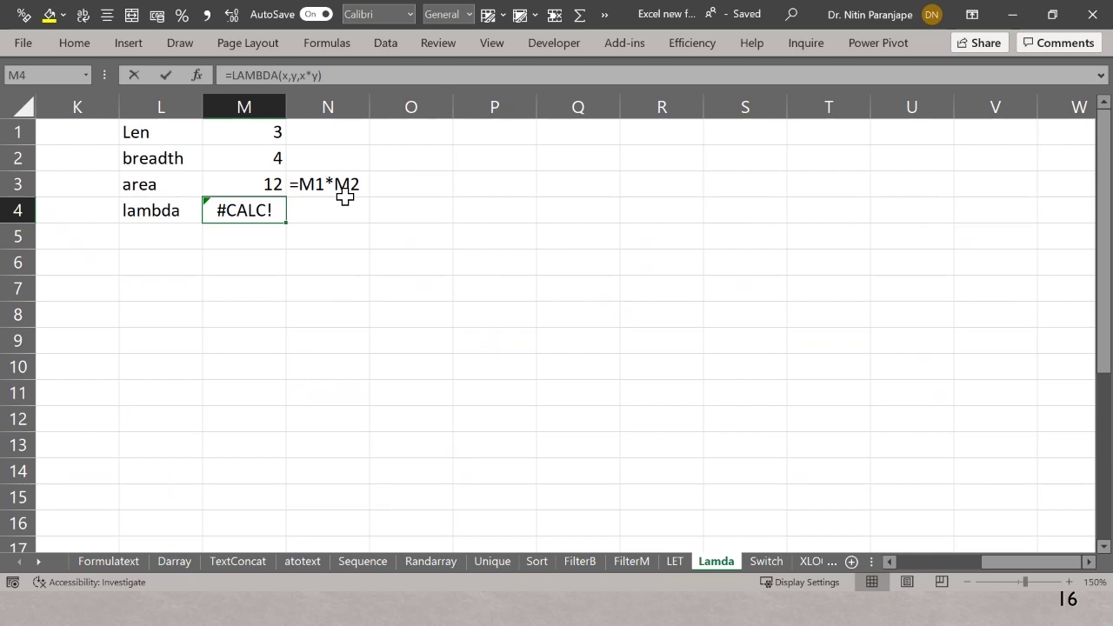
{"action": "key", "text": "F2"}
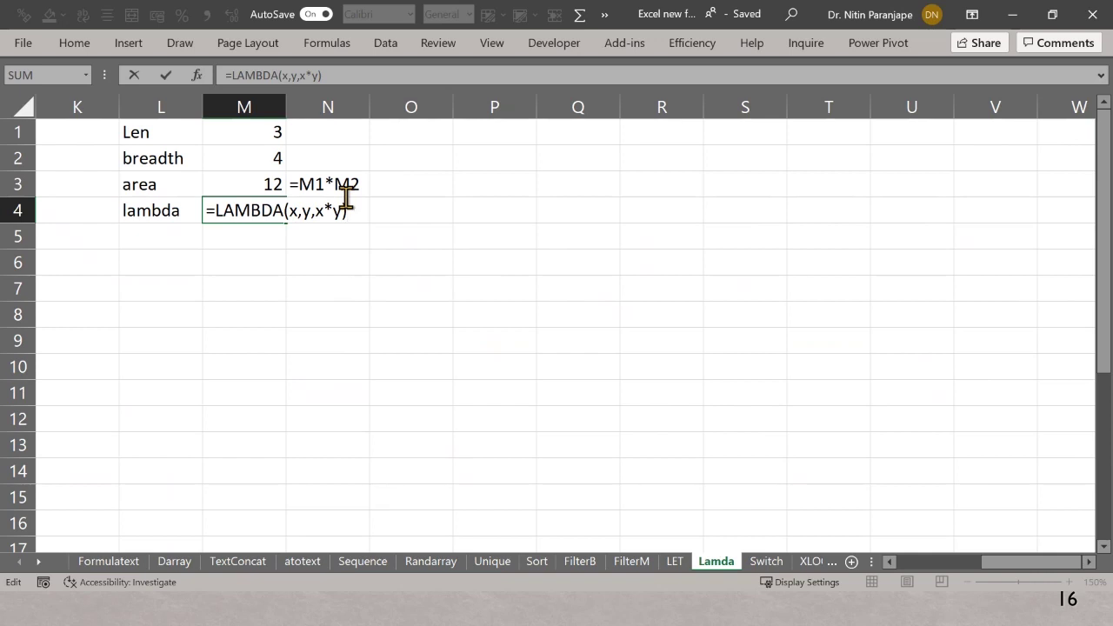
{"action": "type", "text": "("}
{"action": "left_click", "coordinate": [238, 134]}
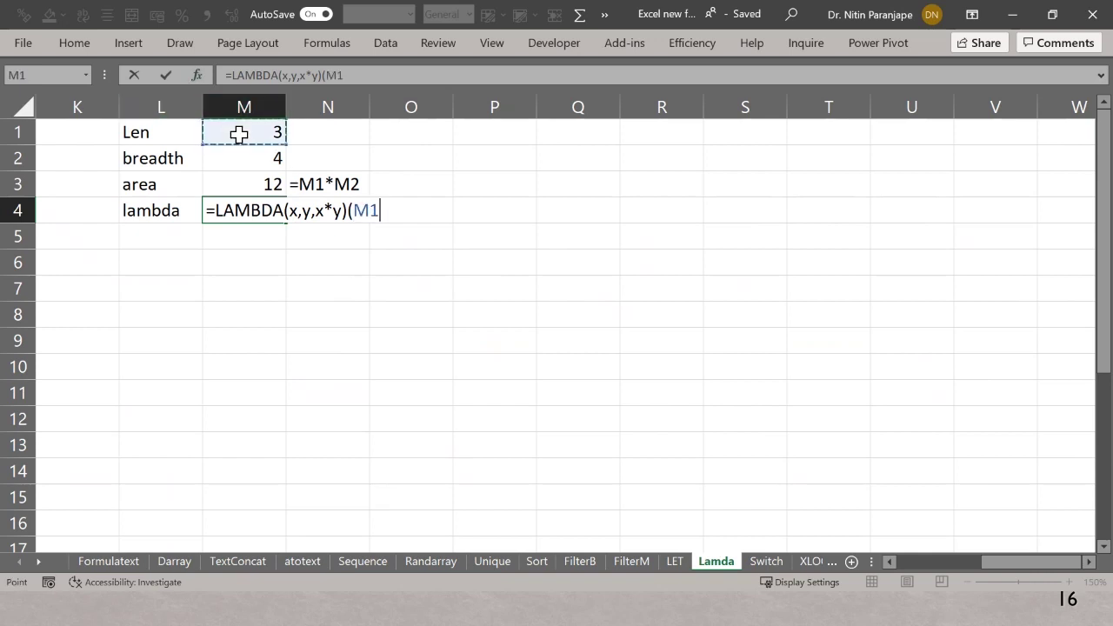
{"action": "type", "text": ","}
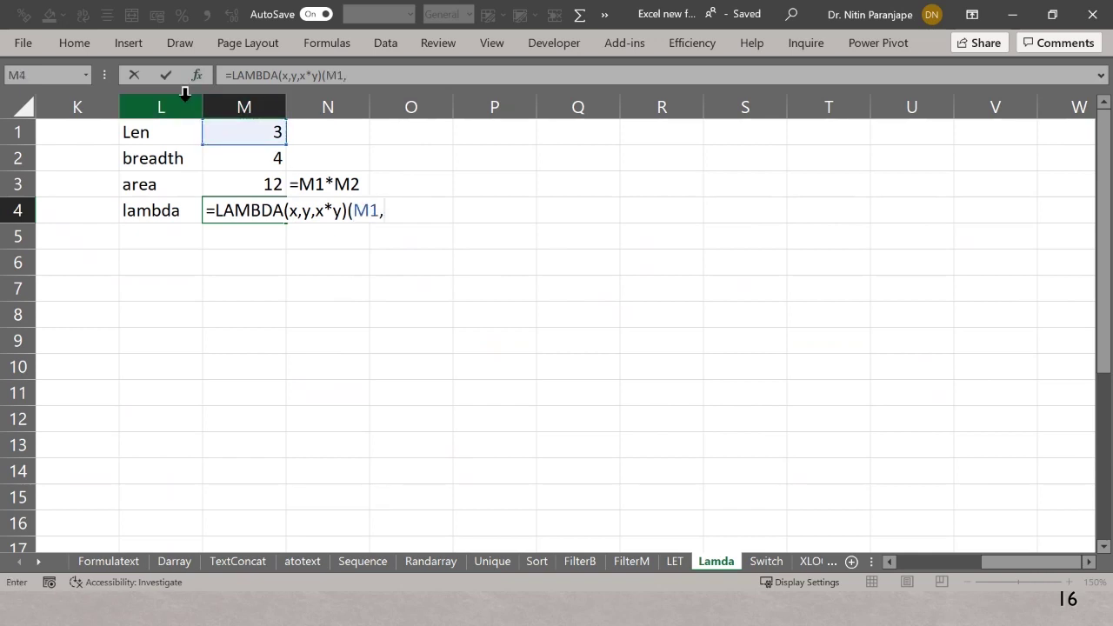
{"action": "left_click", "coordinate": [262, 150]}
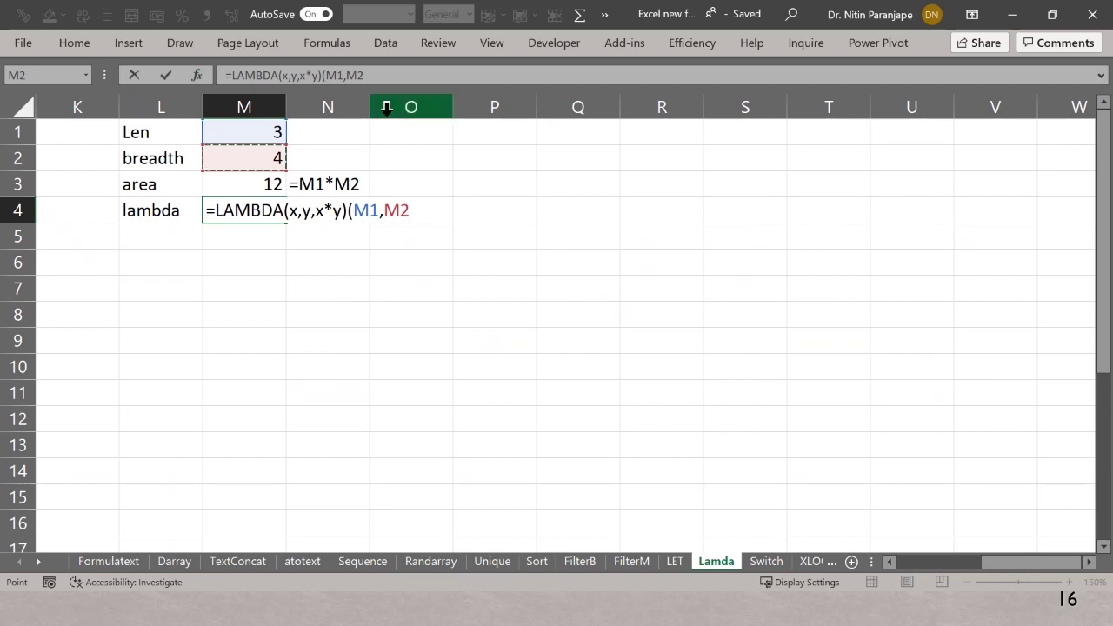
{"action": "type", "text": ")"}
{"action": "key", "text": "Return"}
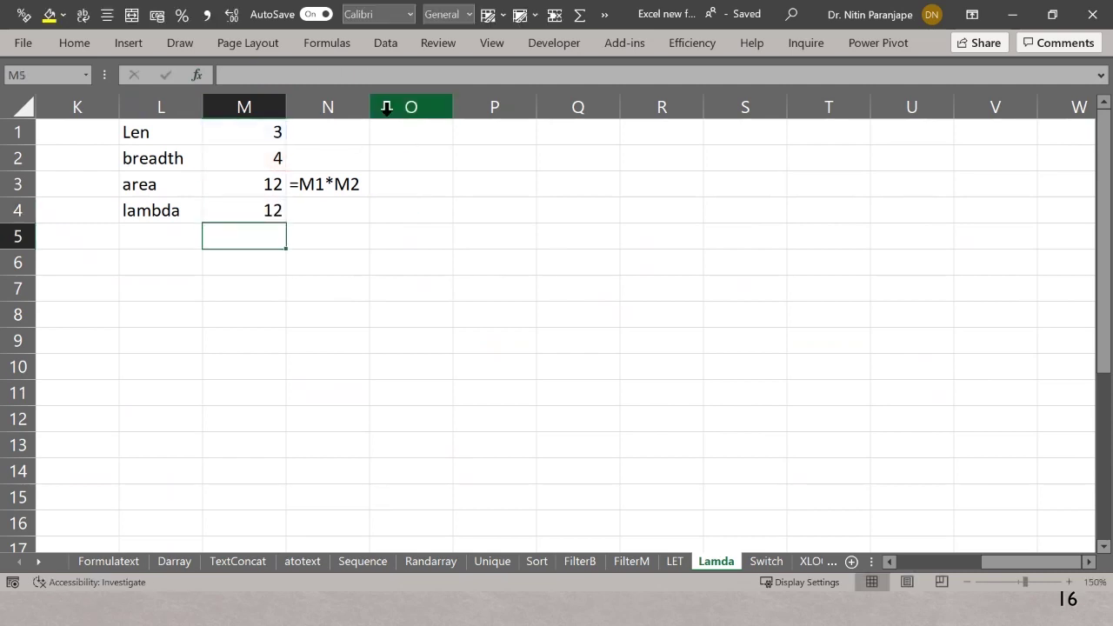
Step: Replace the cell arguments of the M4 LAMBDA with the constants 4 and 55, giving =LAMBDA(x,y,x*y)(4,55)
{"action": "key", "text": "Up"}
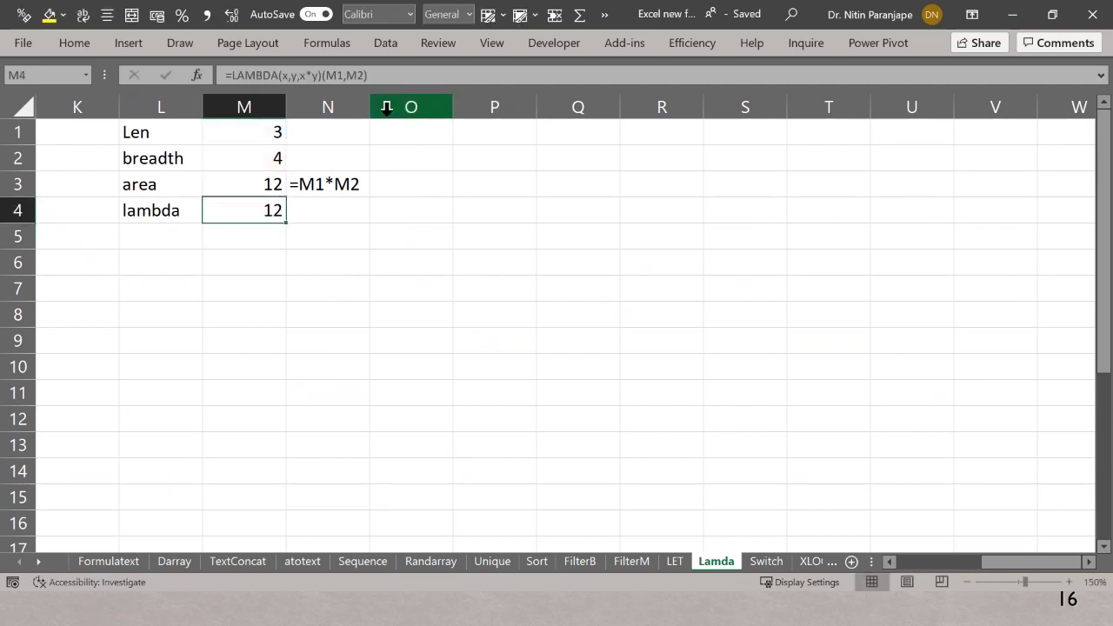
{"action": "key", "text": "F2"}
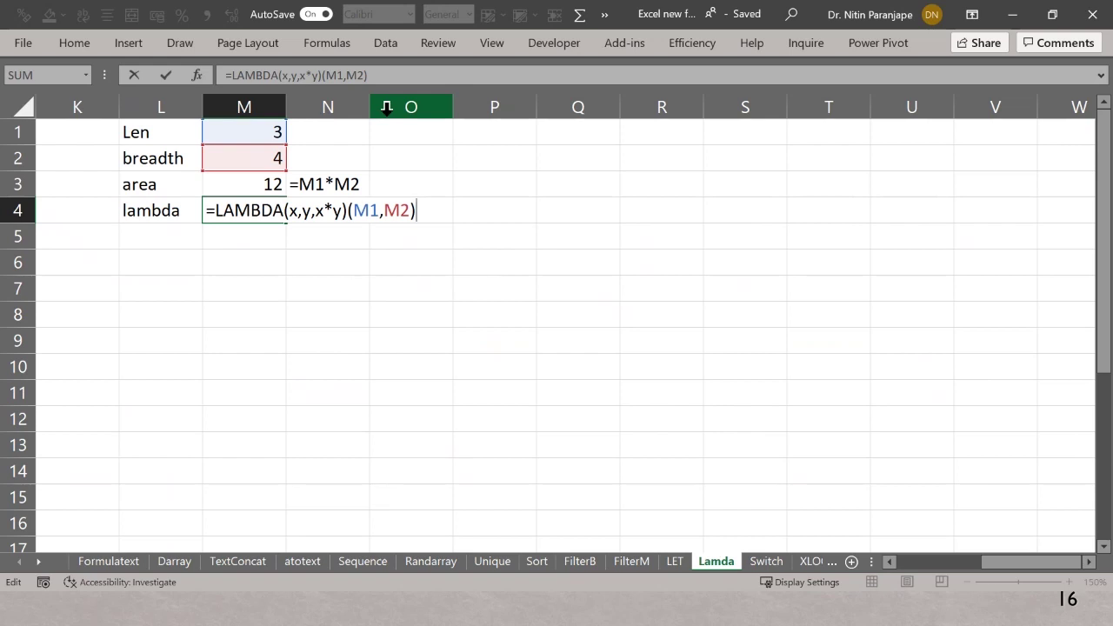
{"action": "key", "text": "Left"}
{"action": "key", "text": "BackSpace"}
{"action": "key", "text": "BackSpace"}
{"action": "key", "text": "BackSpace"}
{"action": "key", "text": "BackSpace"}
{"action": "key", "text": "BackSpace"}
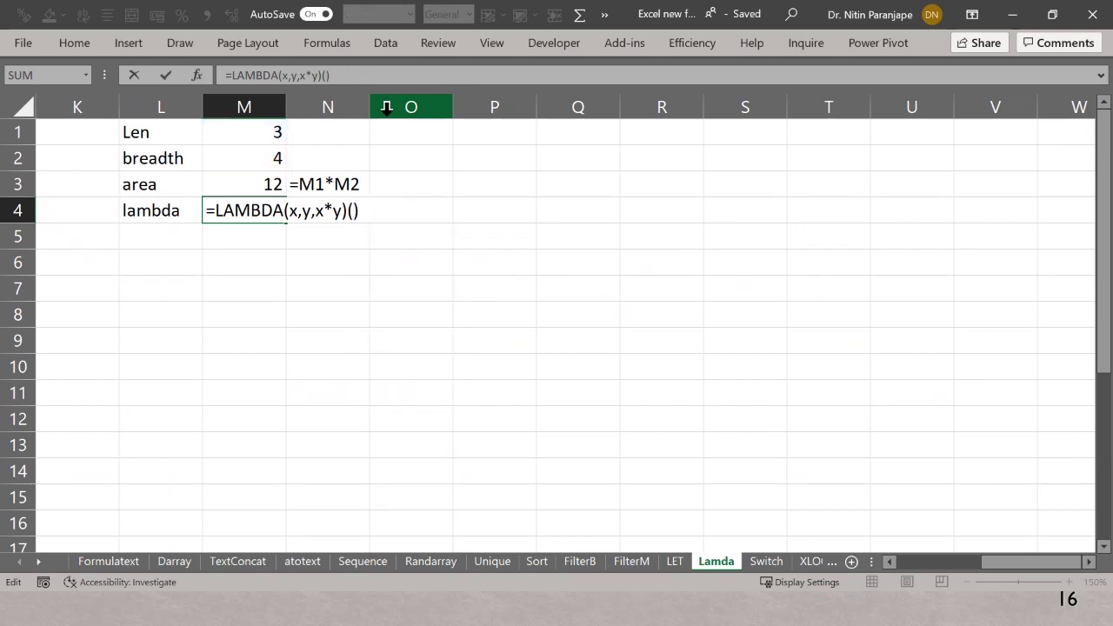
{"action": "type", "text": "4,55"}
{"action": "key", "text": "Return"}
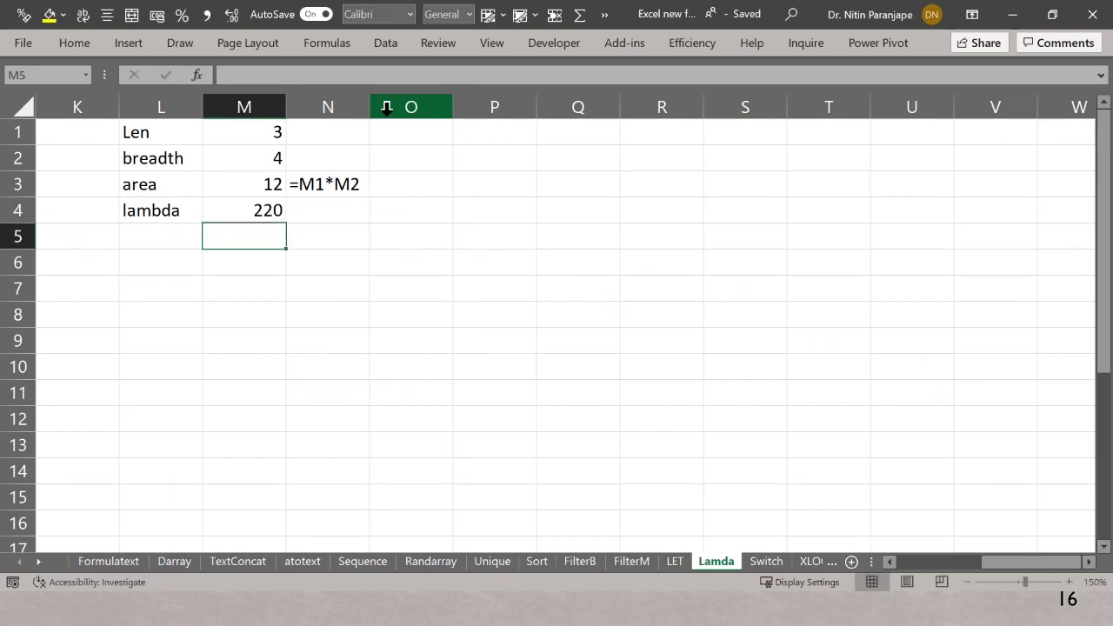
{"action": "key", "text": "Up"}
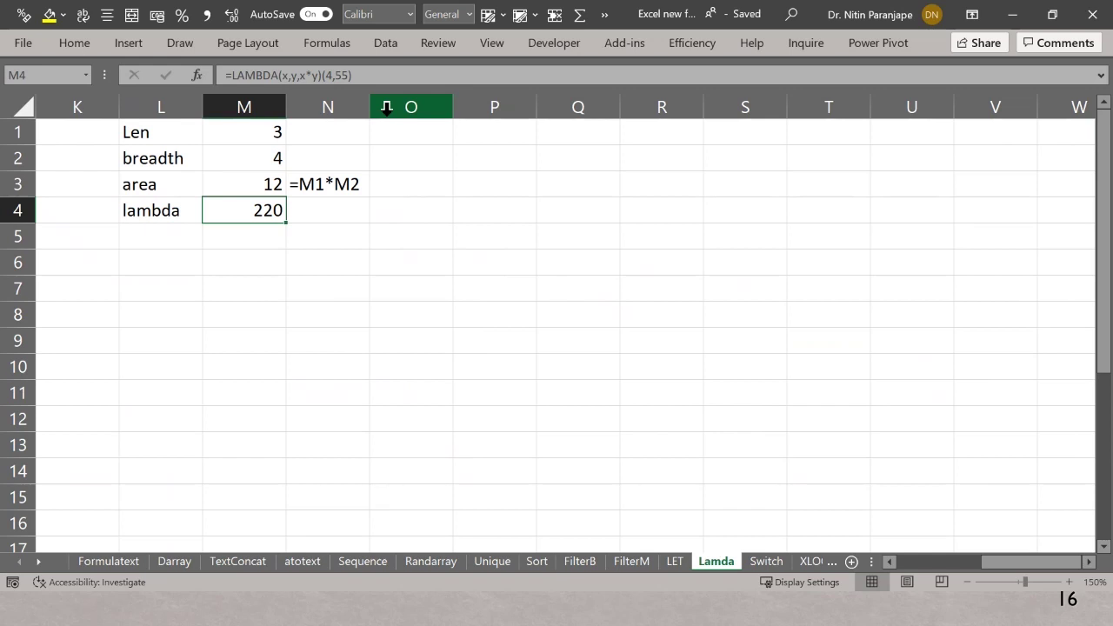
{"action": "key", "text": "Down"}
{"action": "key", "text": "Down"}
{"action": "key", "text": "Left"}
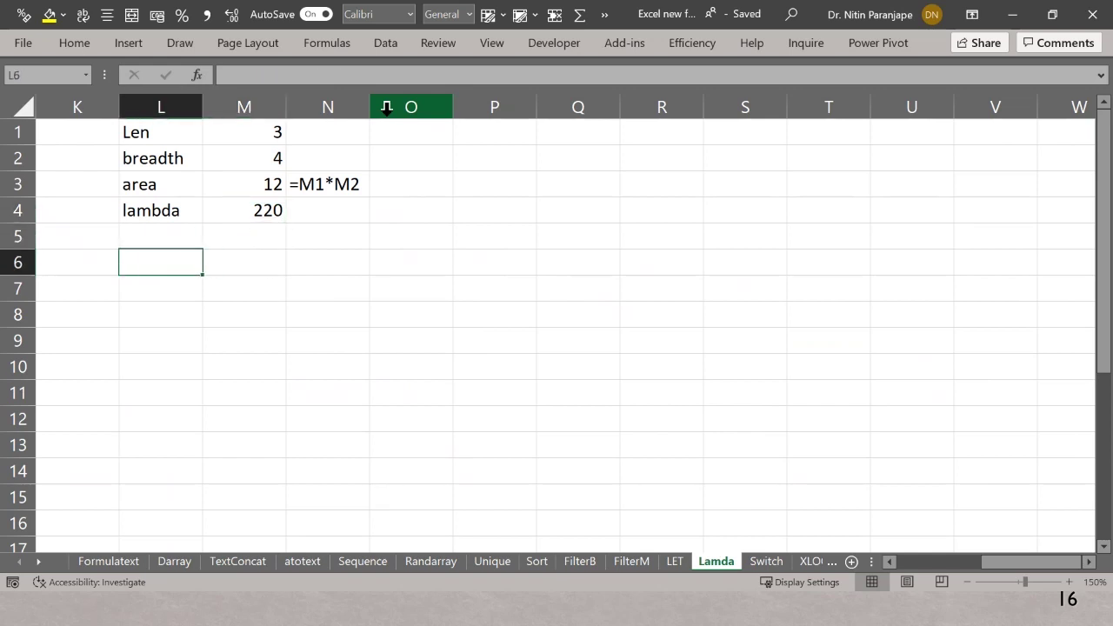
{"action": "type", "text": "myarea"}
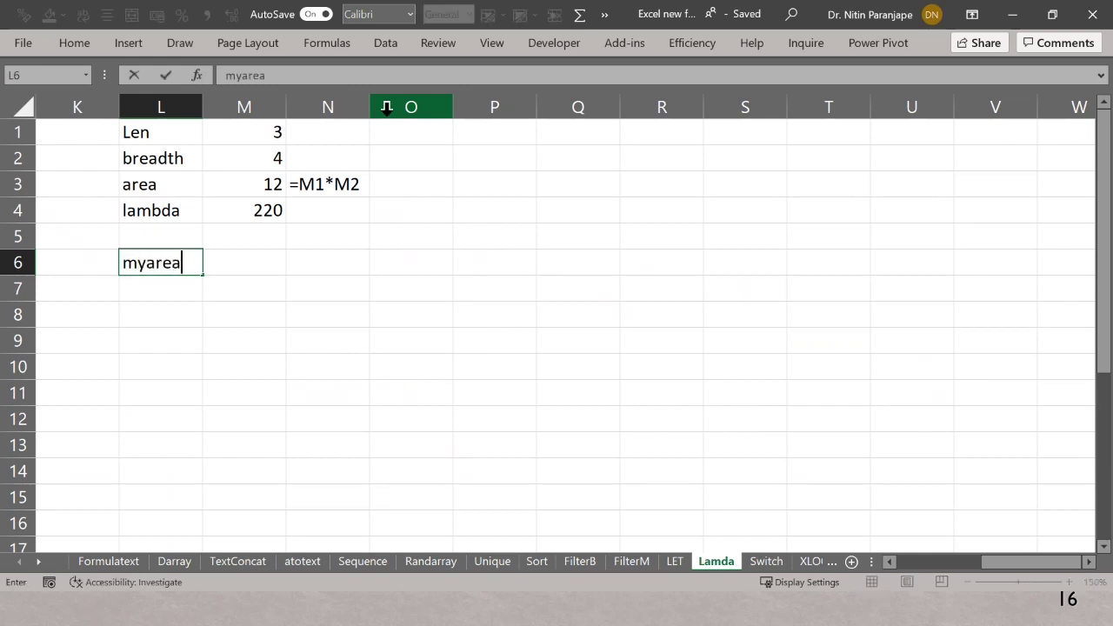
{"action": "key", "text": "Escape"}
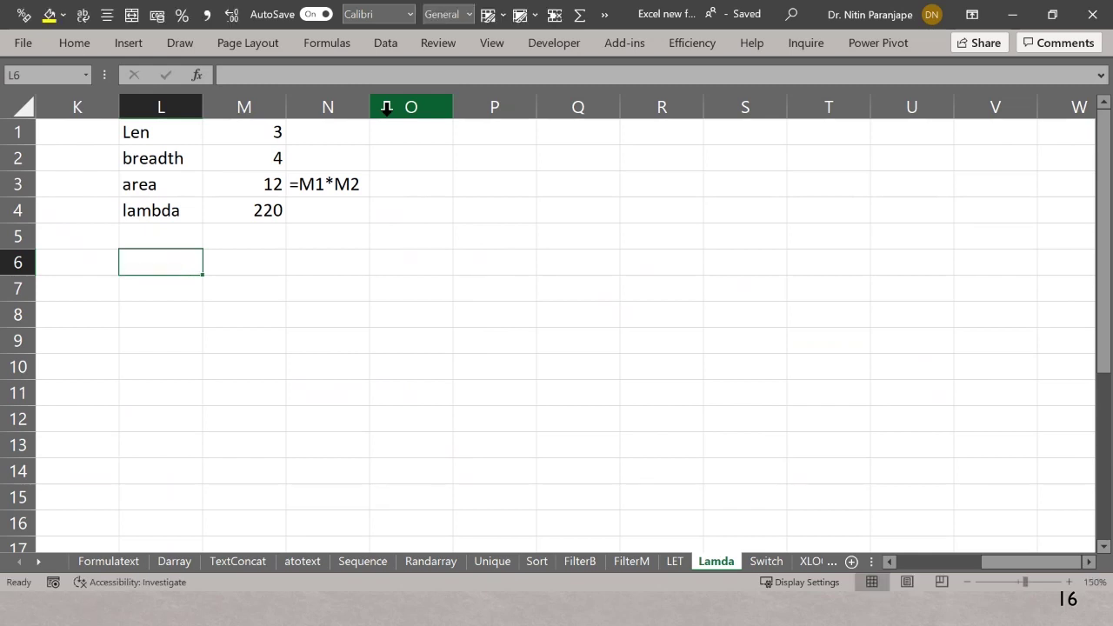
{"action": "type", "text": "=myarea"}
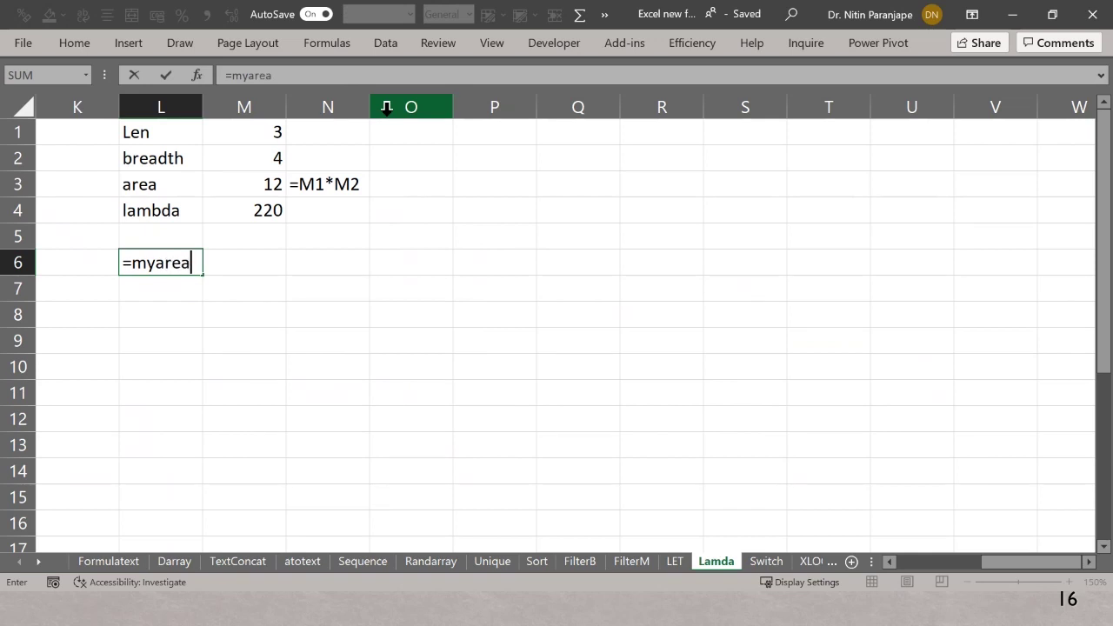
{"action": "type", "text": "(4,5)"}
{"action": "key", "text": "Escape"}
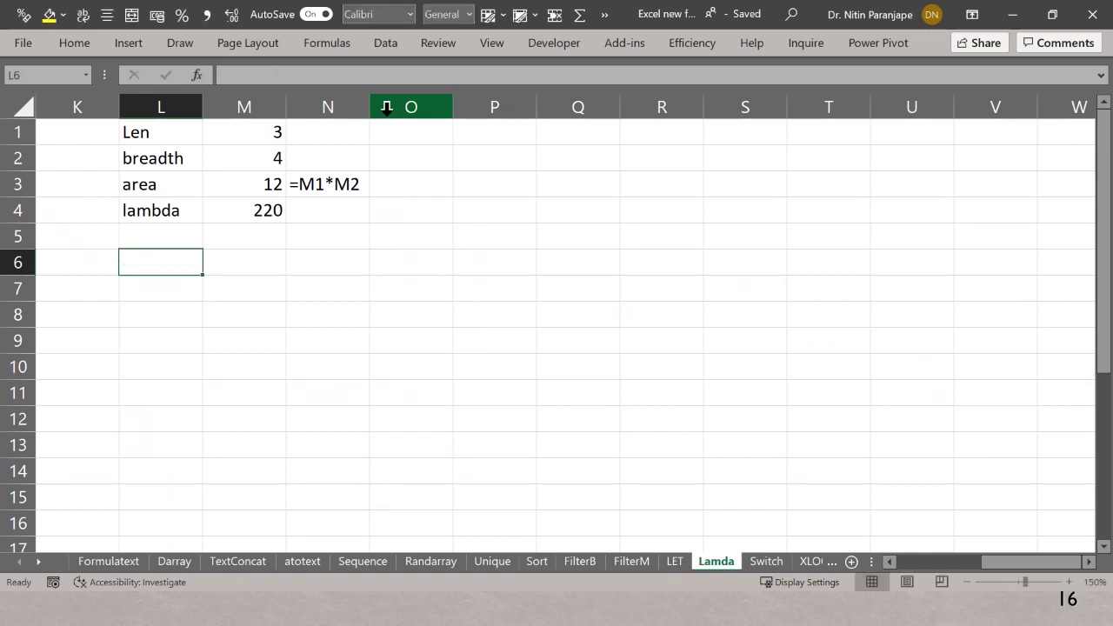
Step: Copy =LAMBDA(x,y,x*y) from the formula in M4 without its (4,55) arguments, and discard the edit to the cell
{"action": "key", "text": "Up"}
{"action": "key", "text": "Up"}
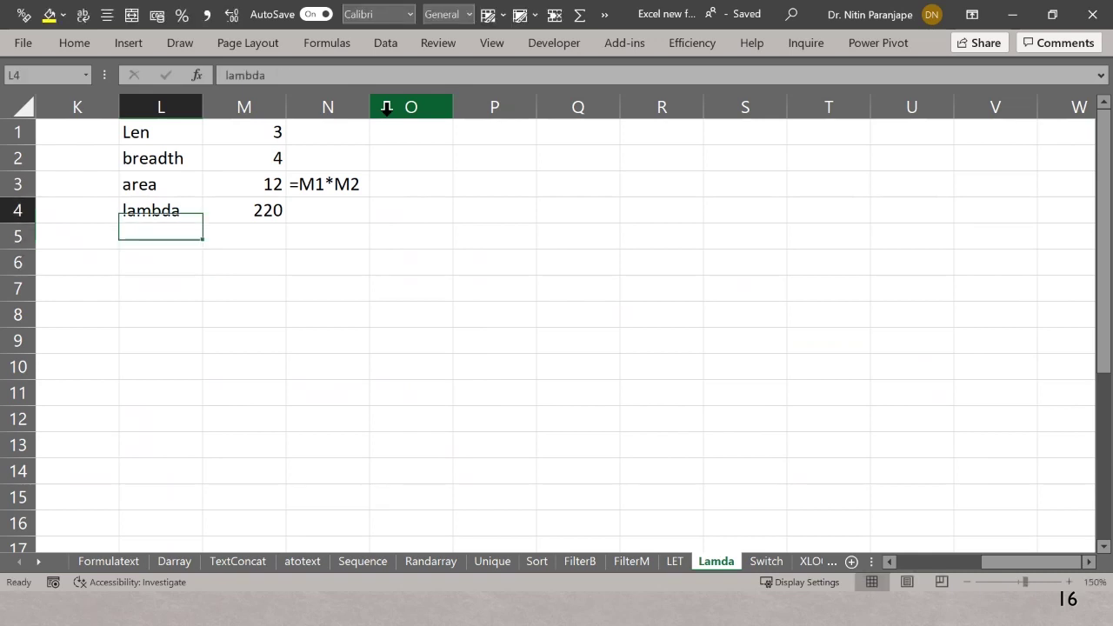
{"action": "key", "text": "Right"}
{"action": "key", "text": "F2"}
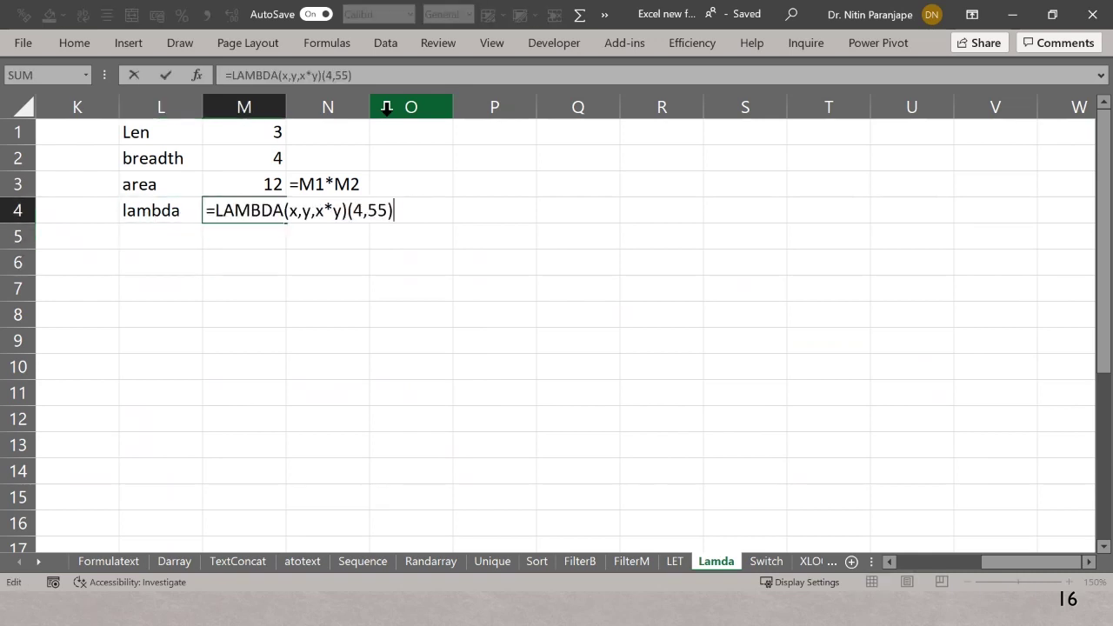
{"action": "key", "text": "BackSpace"}
{"action": "key", "text": "BackSpace"}
{"action": "key", "text": "BackSpace"}
{"action": "key", "text": "BackSpace"}
{"action": "key", "text": "BackSpace"}
{"action": "key", "text": "BackSpace"}
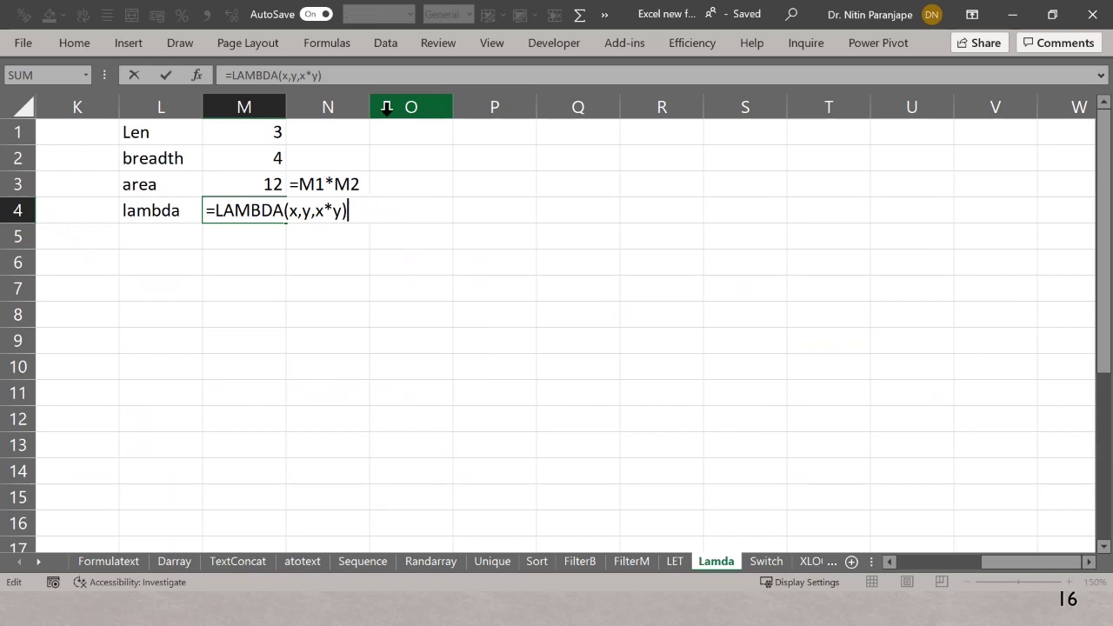
{"action": "key", "text": "shift+Home"}
{"action": "key", "text": "ctrl+c"}
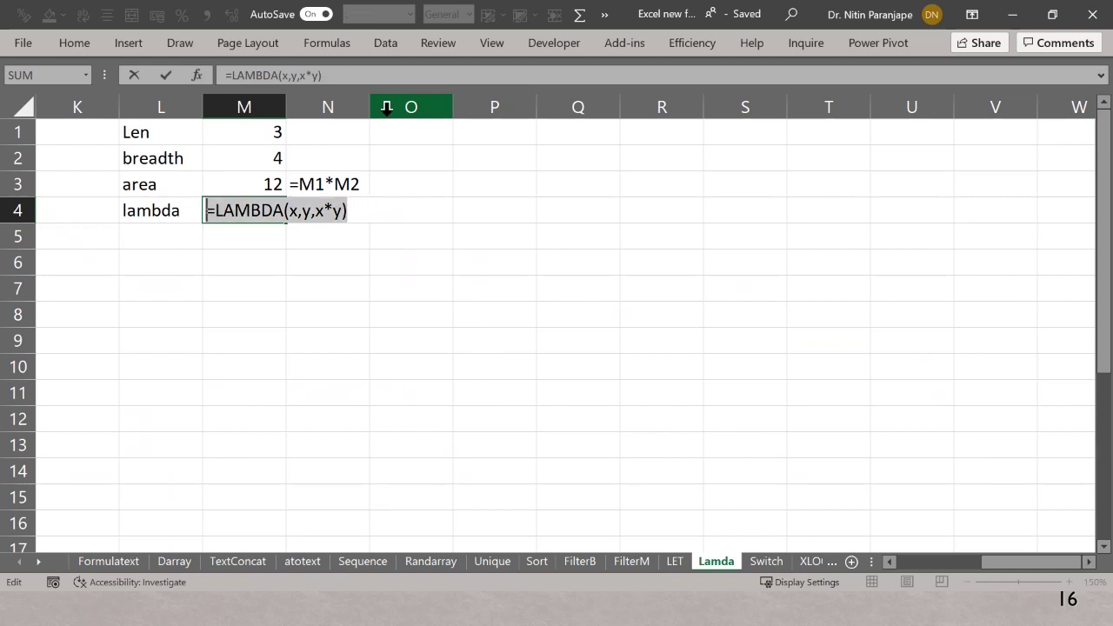
{"action": "key", "text": "Escape"}
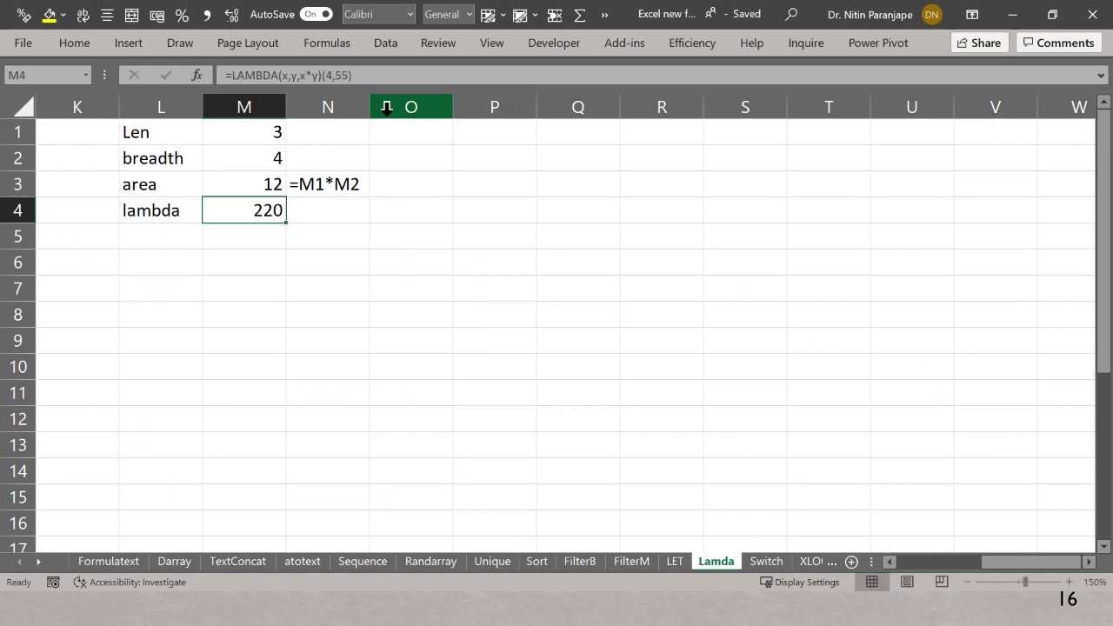
Step: Start a new workbook-scope name called myarea with the comment "Calculate area - input length and breadth"
{"action": "left_click", "coordinate": [328, 45]}
{"action": "left_click", "coordinate": [489, 91]}
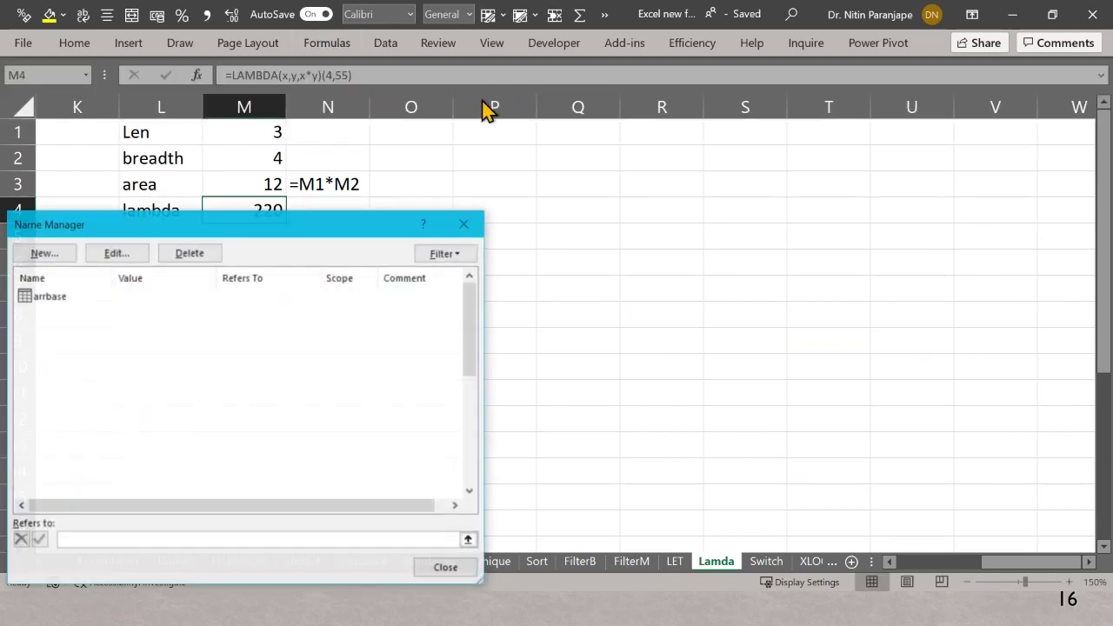
{"action": "left_click", "coordinate": [452, 311]}
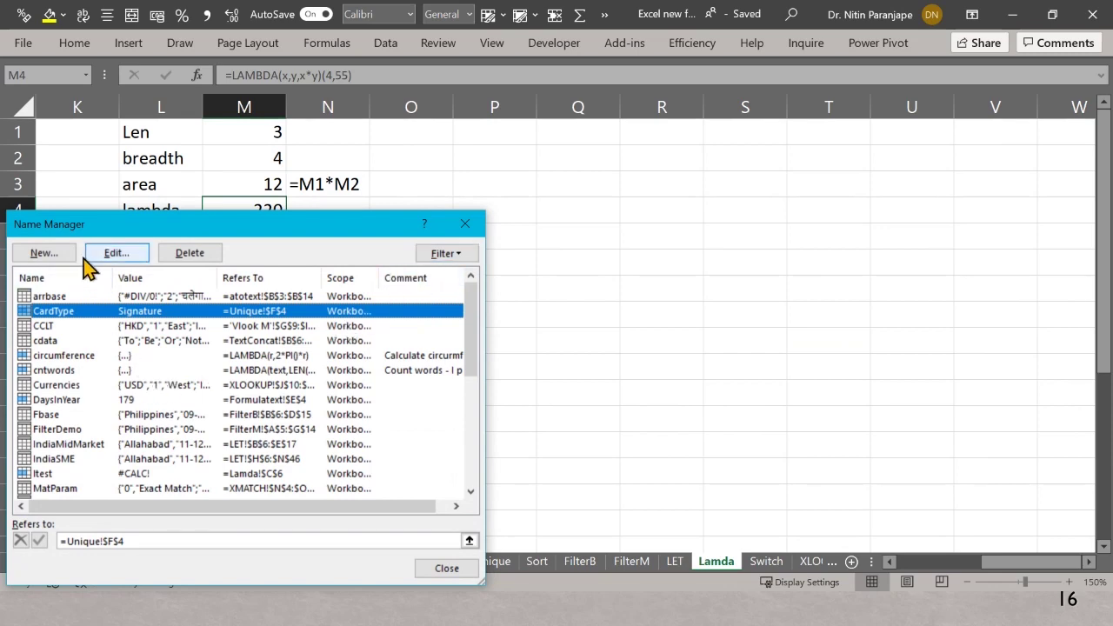
{"action": "left_click", "coordinate": [46, 253]}
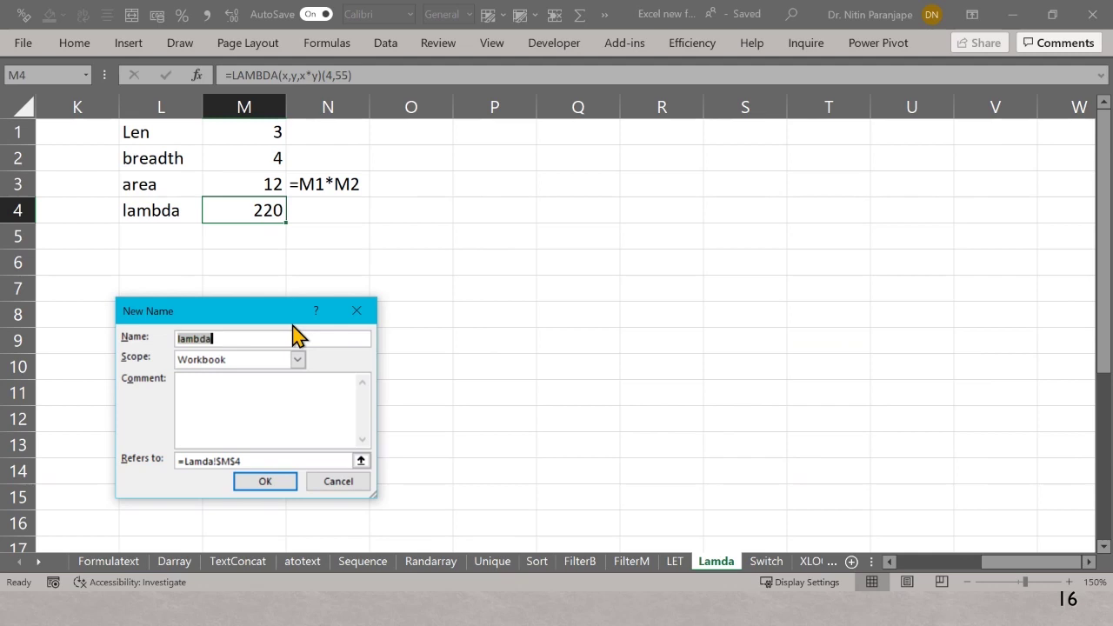
{"action": "type", "text": "myarea"}
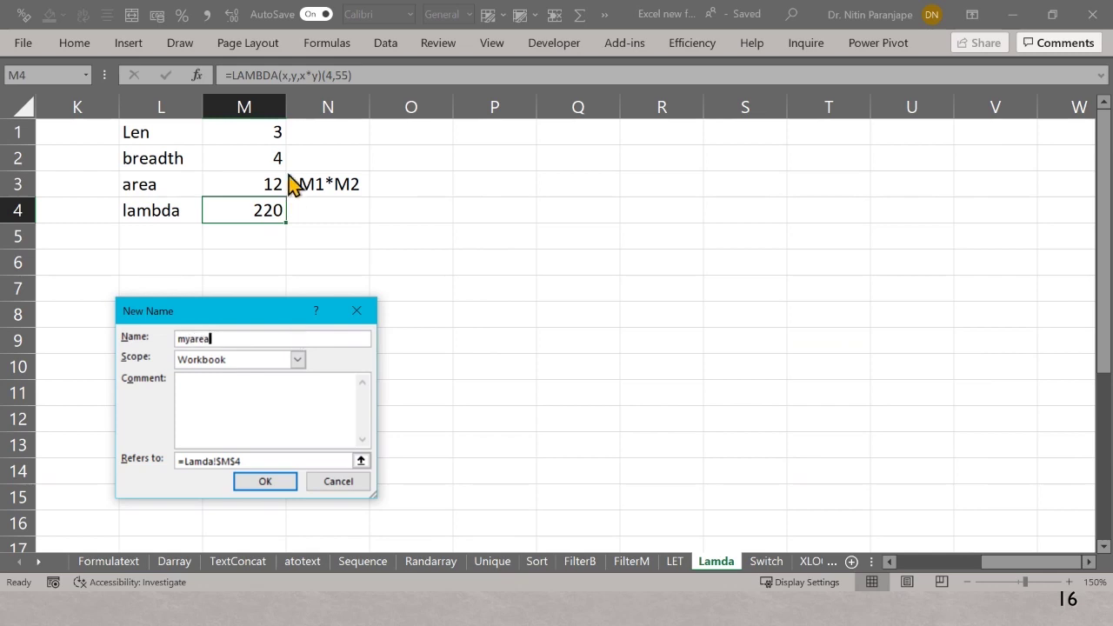
{"action": "left_click", "coordinate": [224, 402]}
{"action": "type", "text": "Calcu"}
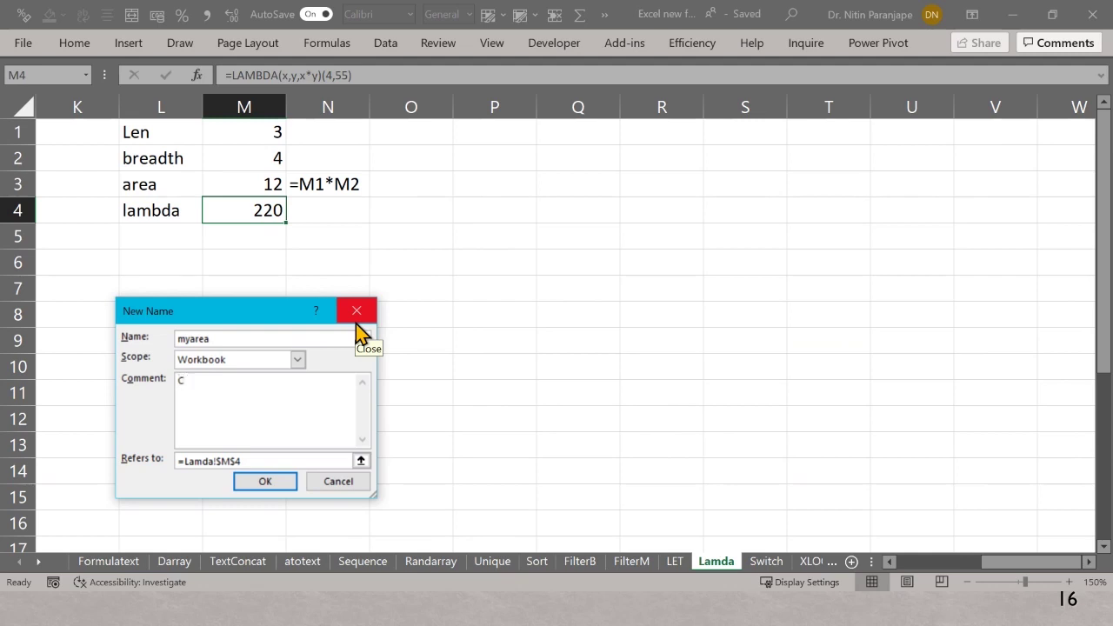
{"action": "type", "text": "late area - input length and breadth"}
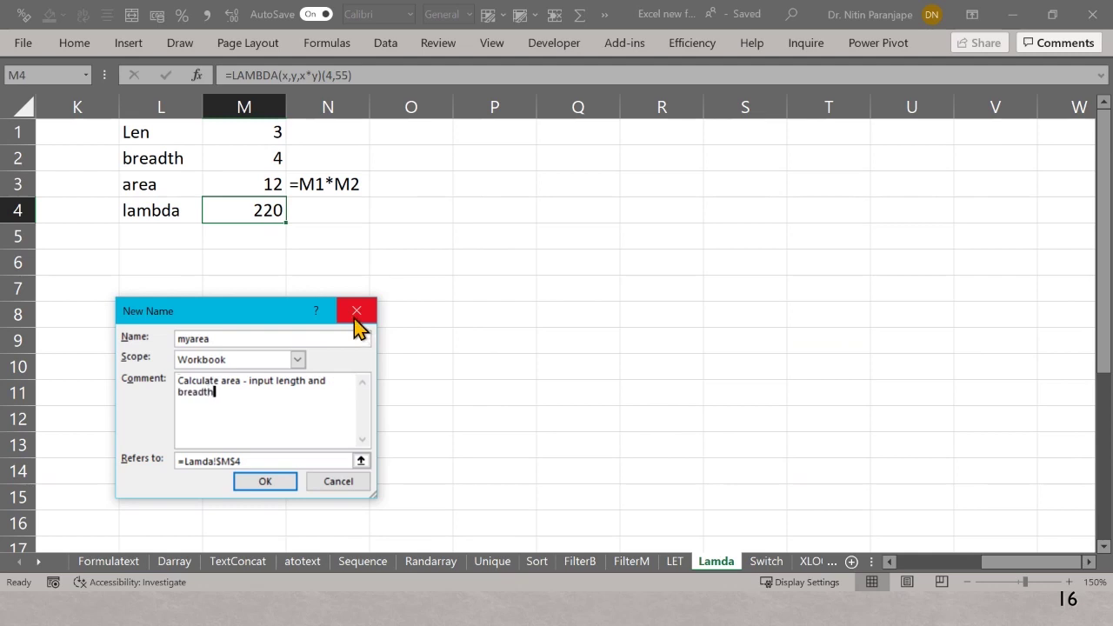
Step: Make the myarea name refer to the copied formula =LAMBDA(x,y,x*y), save it and close the Name Manager
{"action": "left_click", "coordinate": [252, 461]}
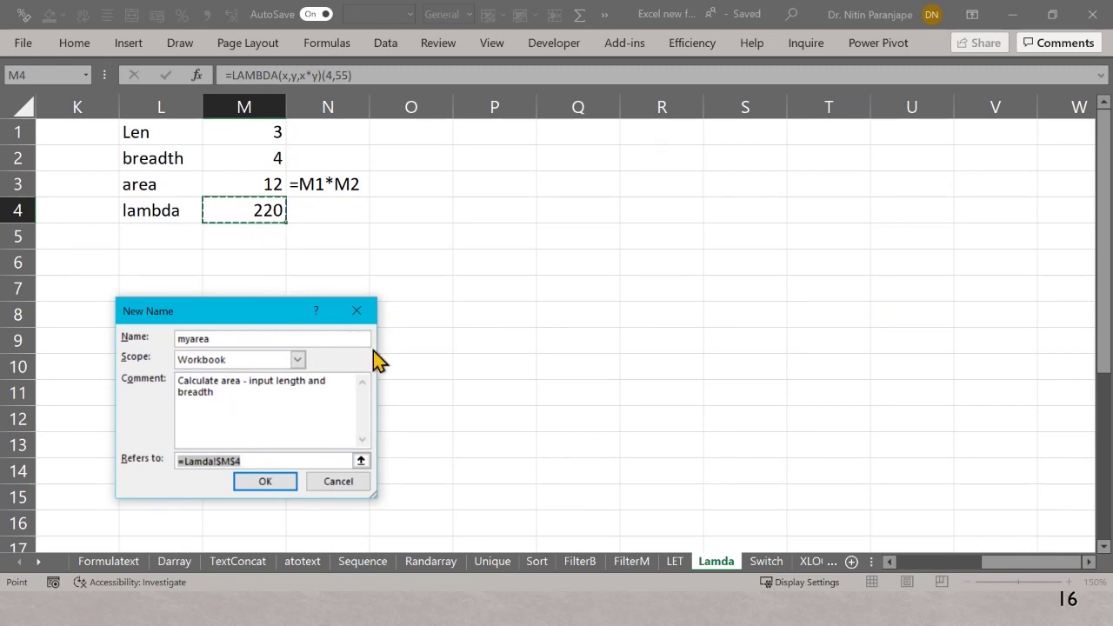
{"action": "key", "text": "ctrl+v"}
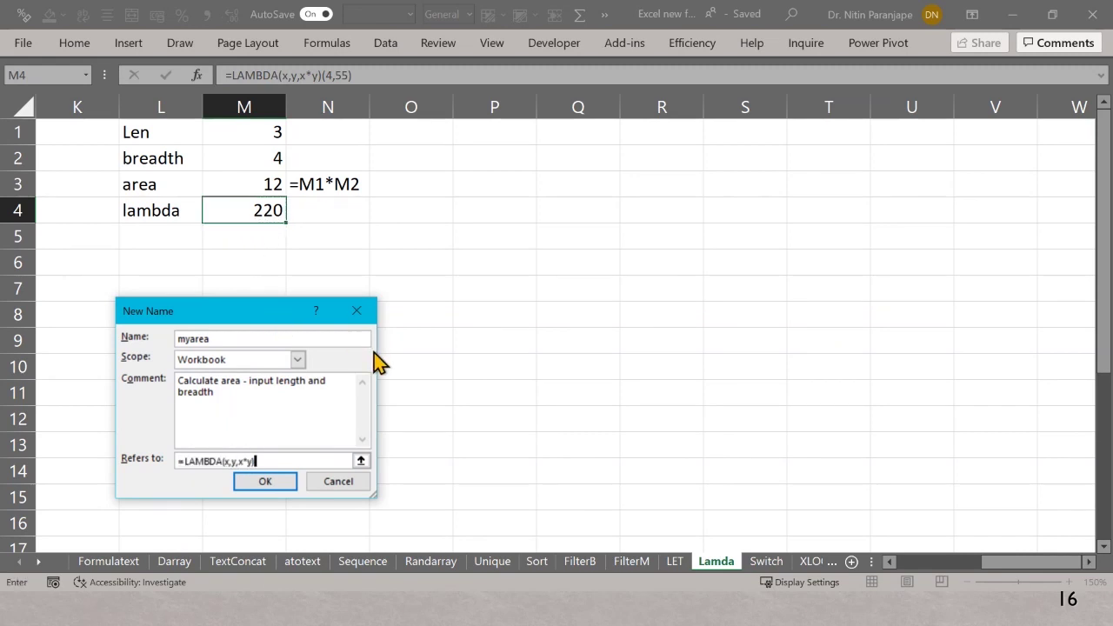
{"action": "left_click", "coordinate": [287, 487]}
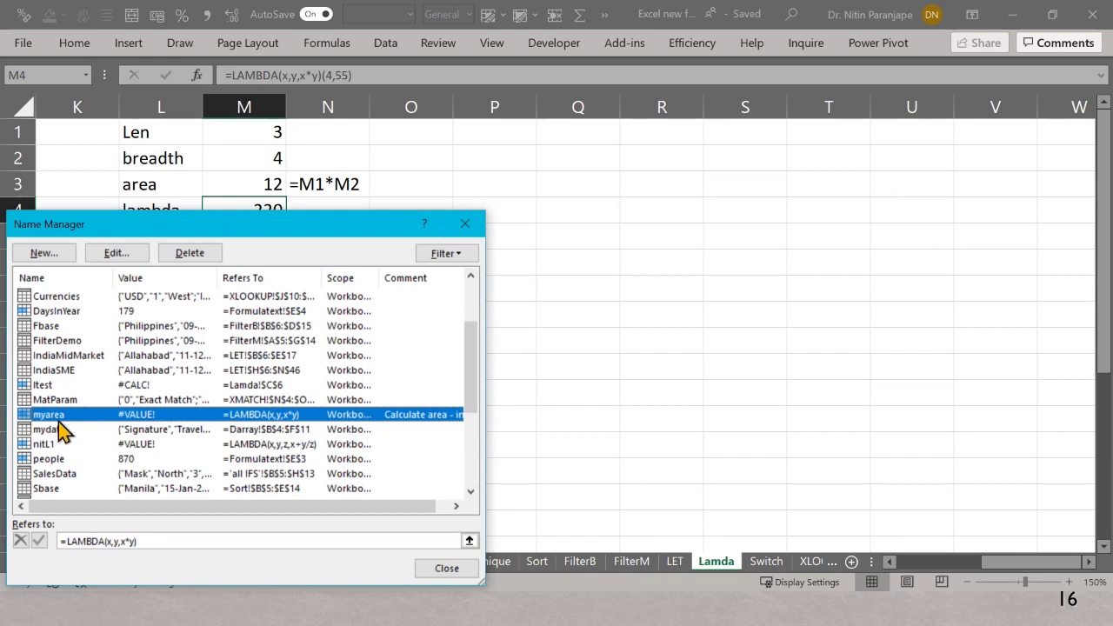
{"action": "key", "text": "Escape"}
Step: Use the custom function in Q8 by entering =myarea(4,566)
{"action": "left_click", "coordinate": [351, 258]}
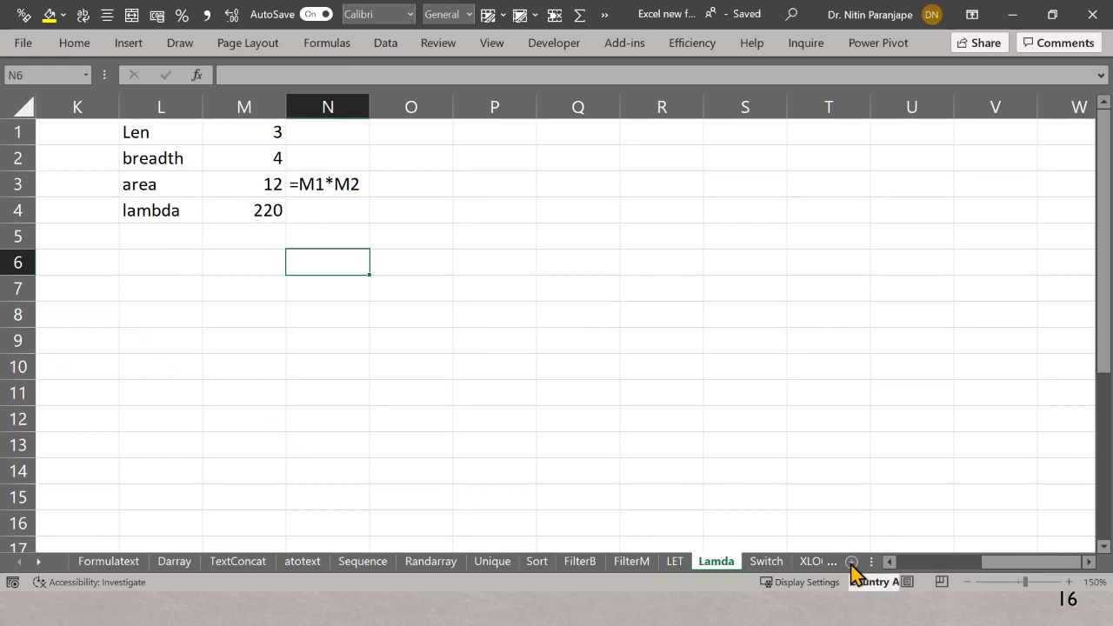
{"action": "left_click", "coordinate": [557, 322]}
{"action": "type", "text": "=my"}
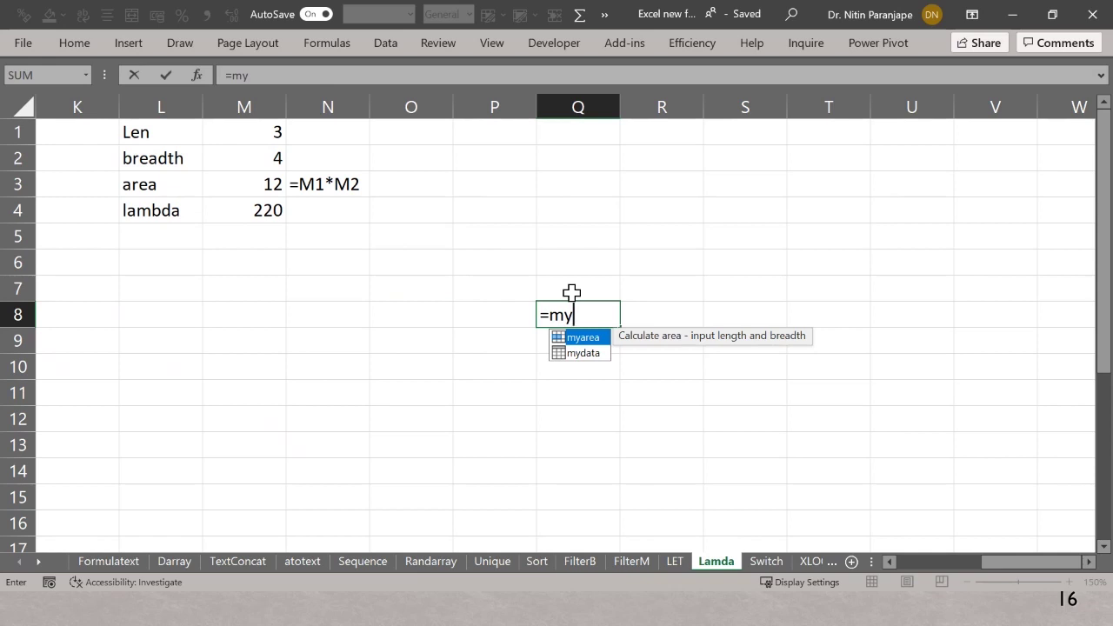
{"action": "key", "text": "Tab"}
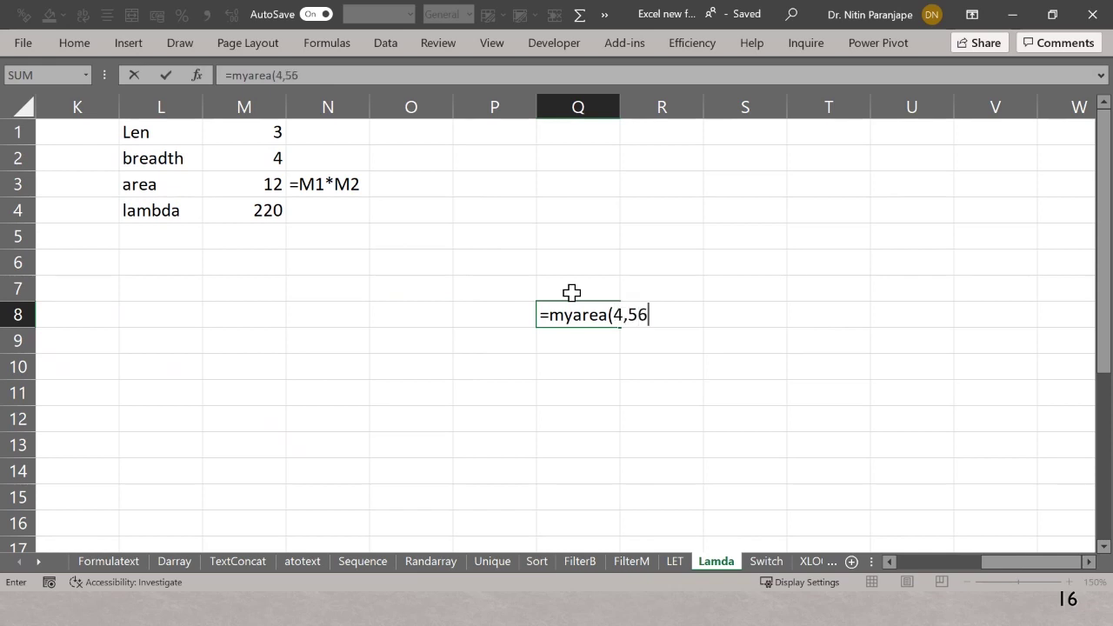
{"action": "key", "text": "Return"}
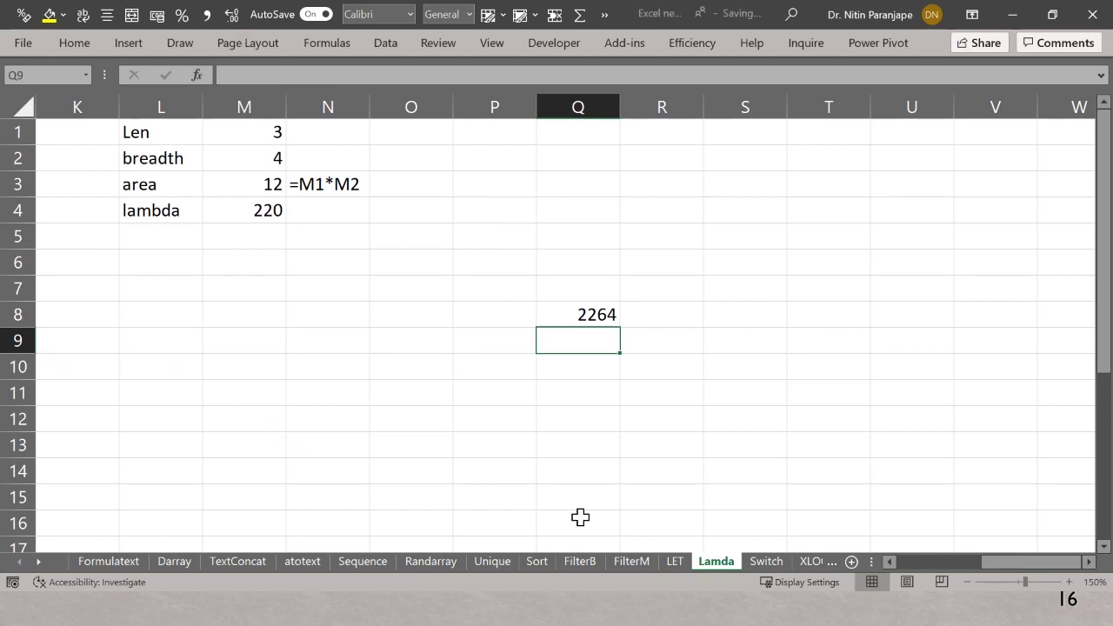
Step: On the Sequence sheet, enter =myarea(4,6) in the empty cell C28
{"action": "left_click", "coordinate": [362, 561]}
{"action": "scroll", "coordinate": [374, 348], "scroll_direction": "down", "scroll_amount": 8}
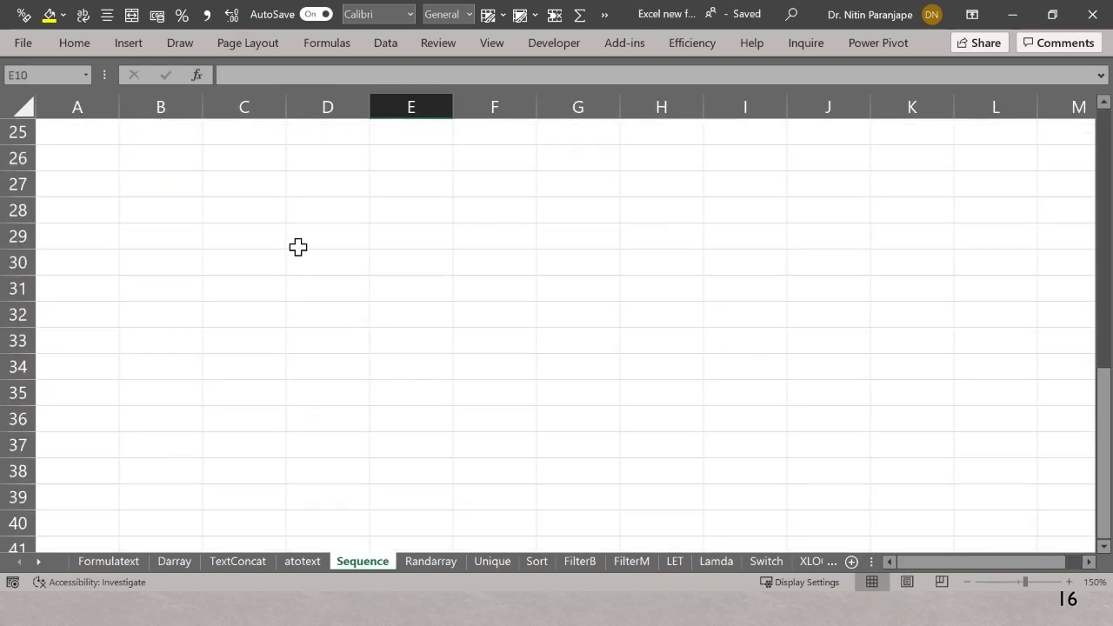
{"action": "left_click", "coordinate": [270, 217]}
{"action": "type", "text": "=my"}
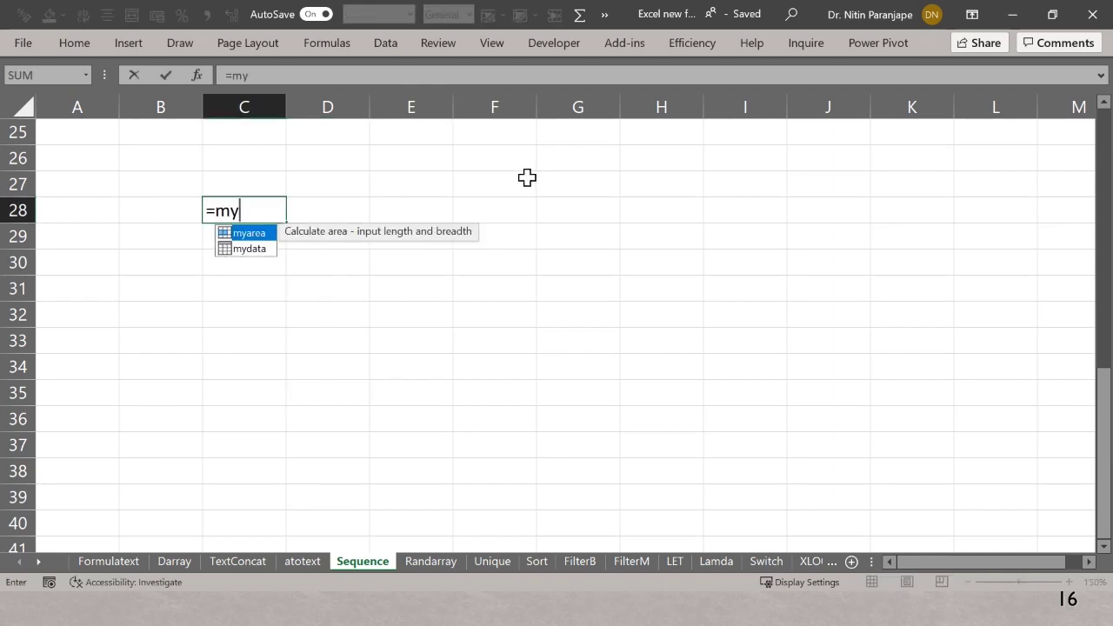
{"action": "key", "text": "Tab"}
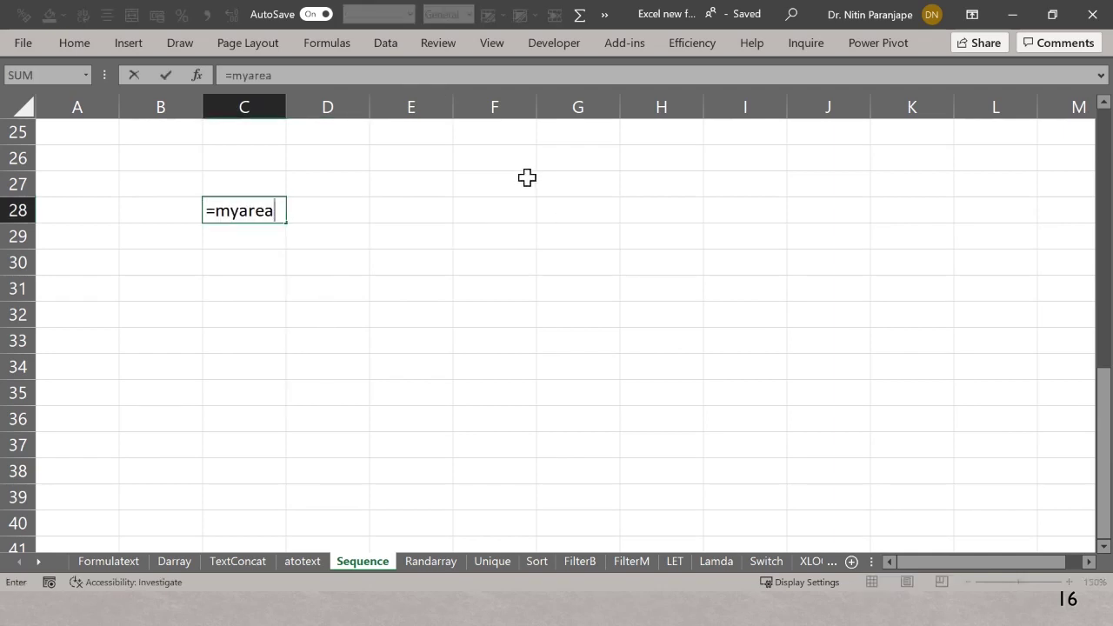
{"action": "type", "text": "4"}
{"action": "key", "text": "BackSpace"}
{"action": "key", "text": "BackSpace"}
{"action": "key", "text": "BackSpace"}
{"action": "type", "text": ",6)"}
{"action": "key", "text": "Return"}
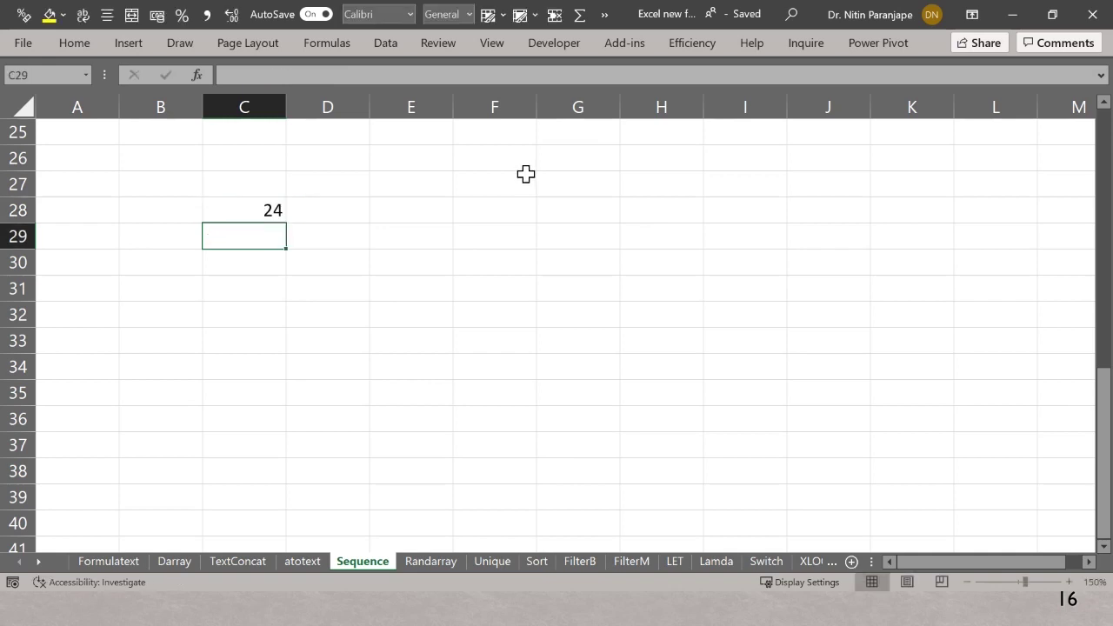
Step: Return to the Lamda sheet and examine the Circumference example's radius, its 2*PI()*C4 formula and the LAMBDA version in C6
{"action": "left_click", "coordinate": [711, 564]}
{"action": "left_click", "coordinate": [405, 358]}
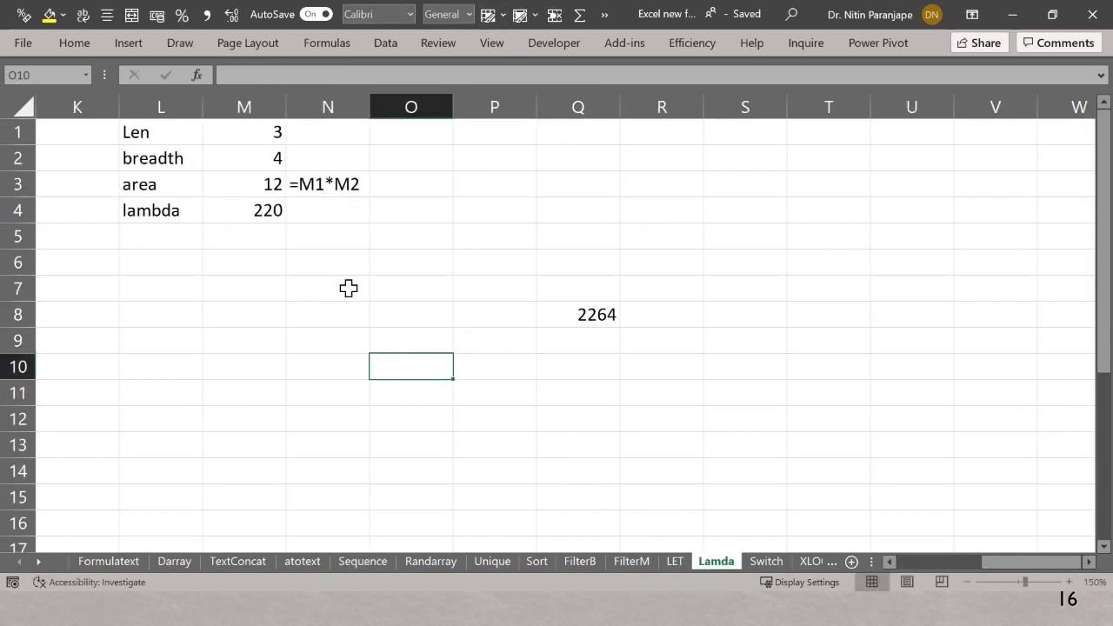
{"action": "key", "text": "ctrl+Home"}
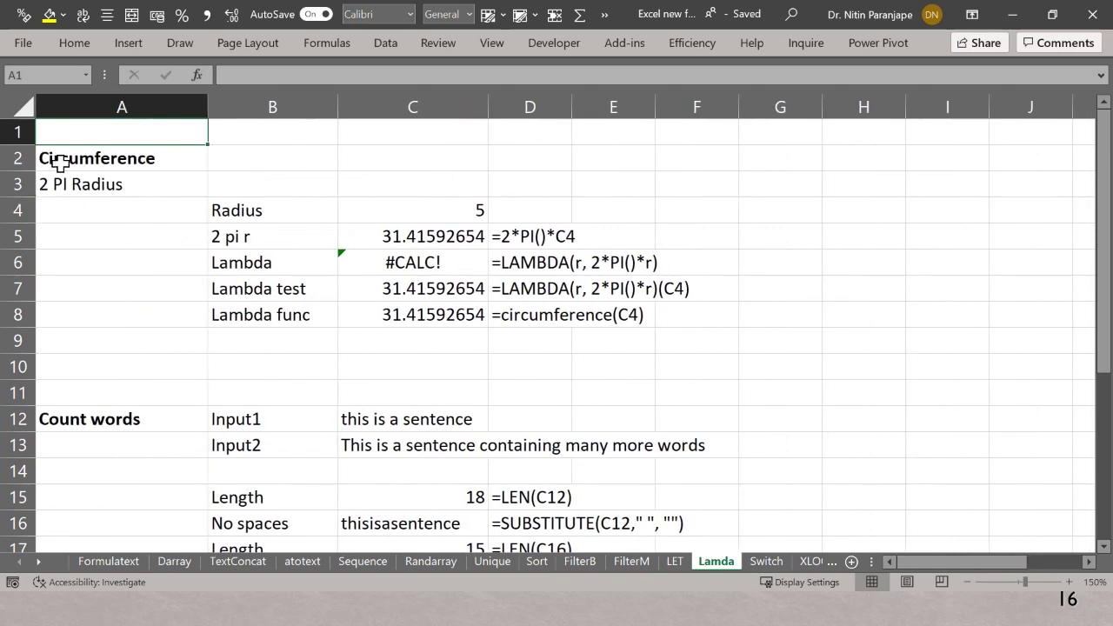
{"action": "left_click", "coordinate": [121, 162]}
{"action": "left_click", "coordinate": [238, 213]}
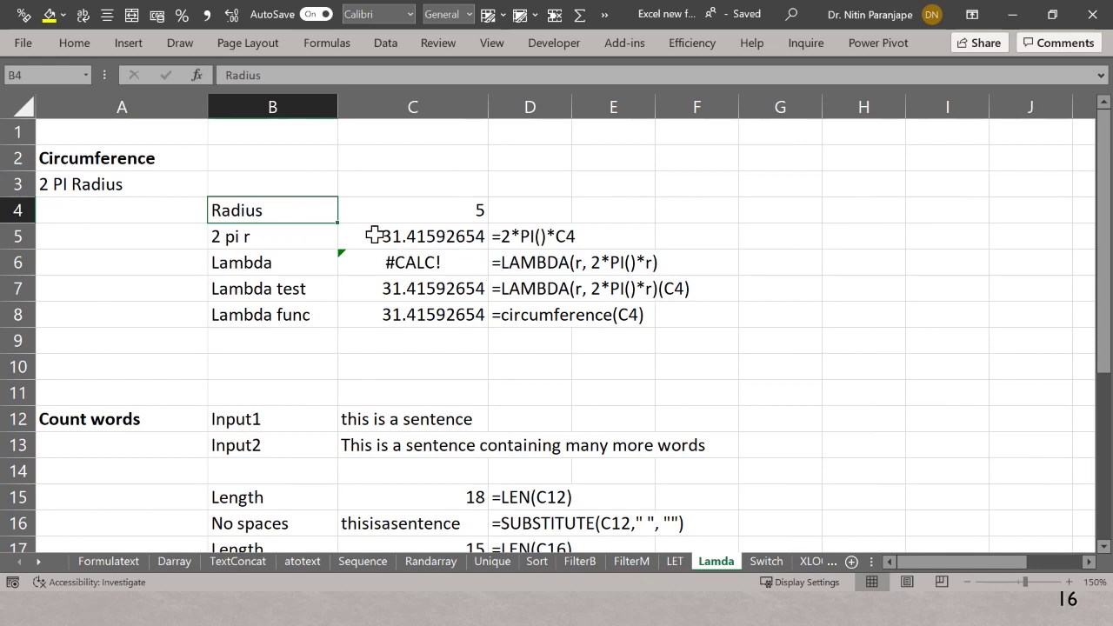
{"action": "left_click", "coordinate": [483, 211]}
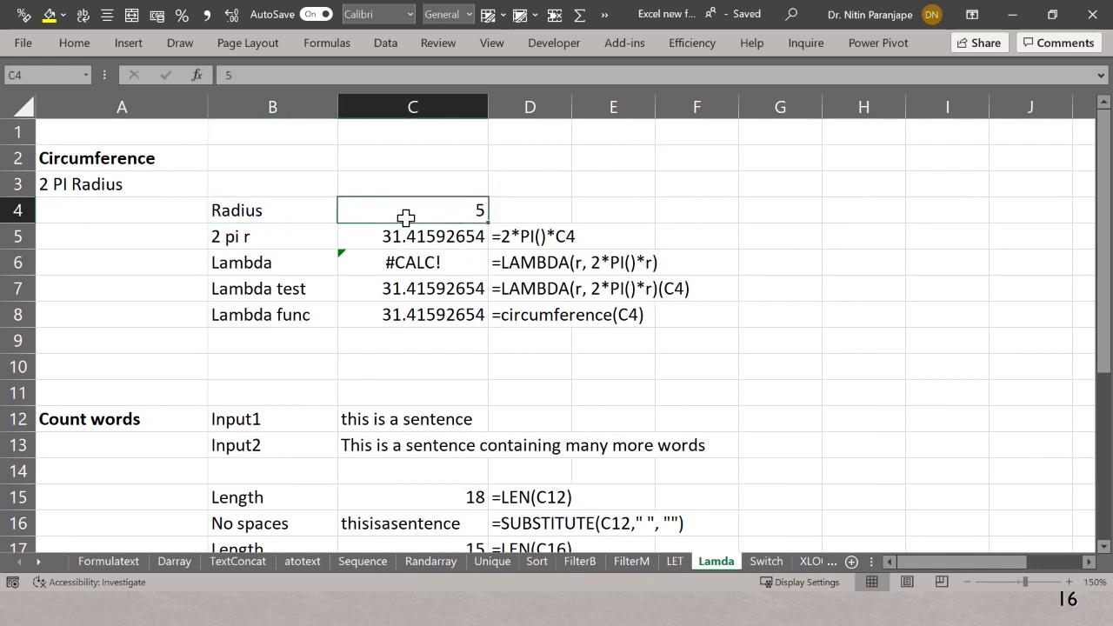
{"action": "left_click", "coordinate": [428, 241]}
{"action": "key", "text": "F2"}
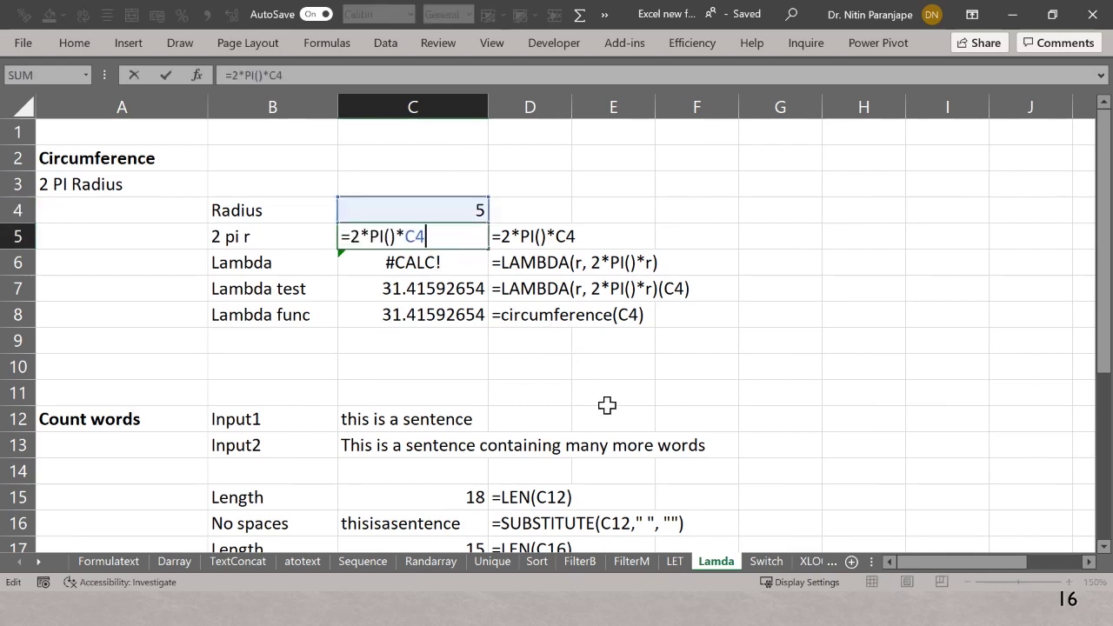
{"action": "key", "text": "ctrl+Return"}
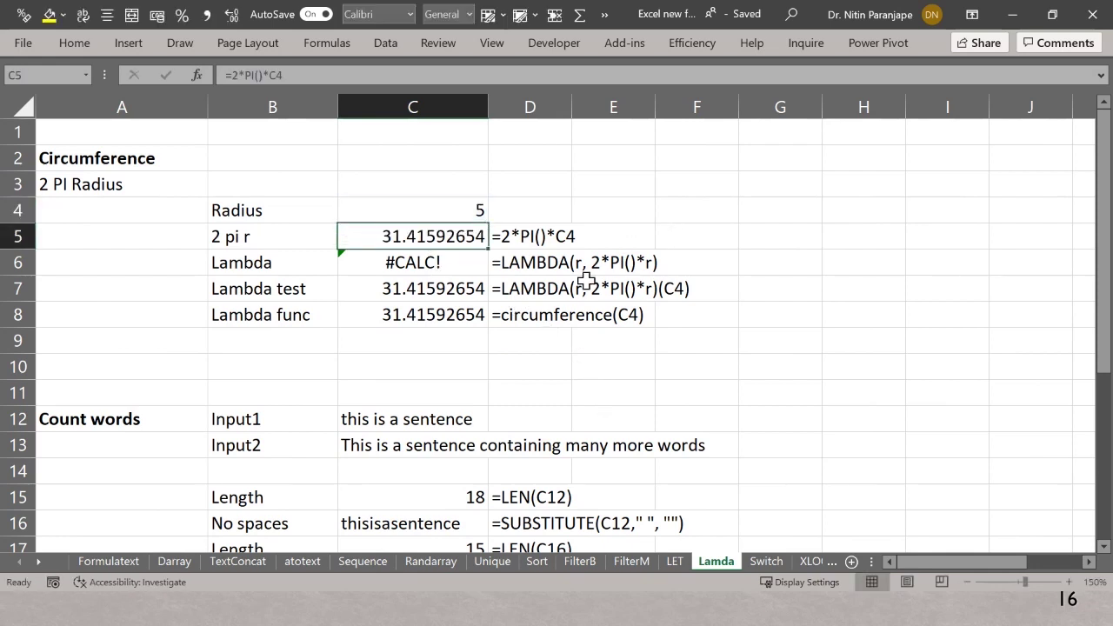
{"action": "left_click", "coordinate": [451, 270]}
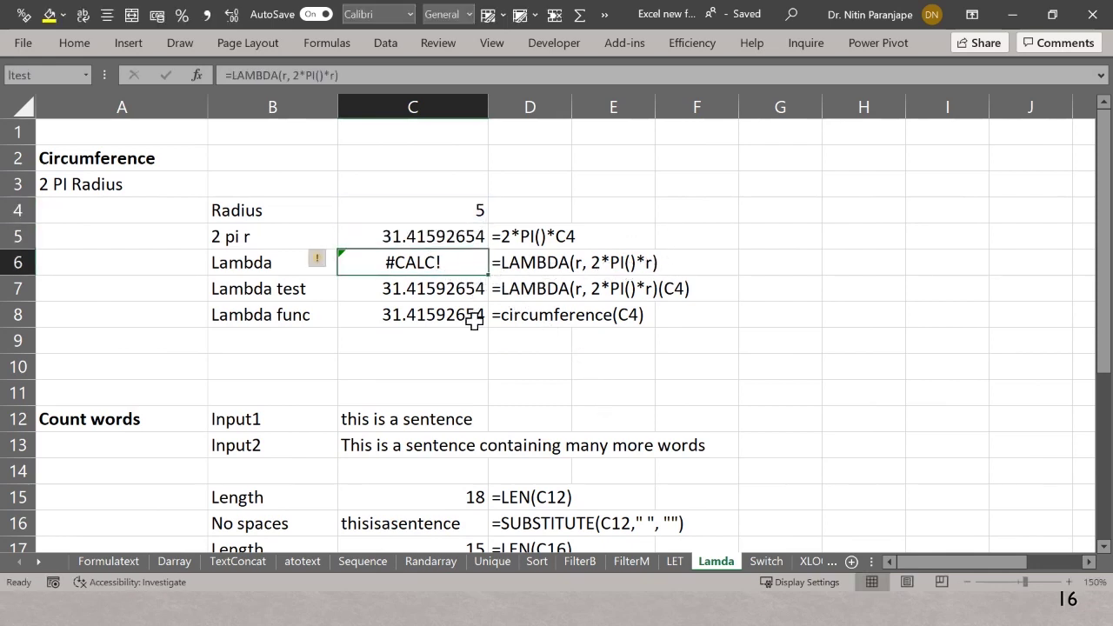
Step: Examine the Circumference formulas in C6, C7 and C8: the plain LAMBDA, the LAMBDA test with C4, and the circumference function
{"action": "key", "text": "F2"}
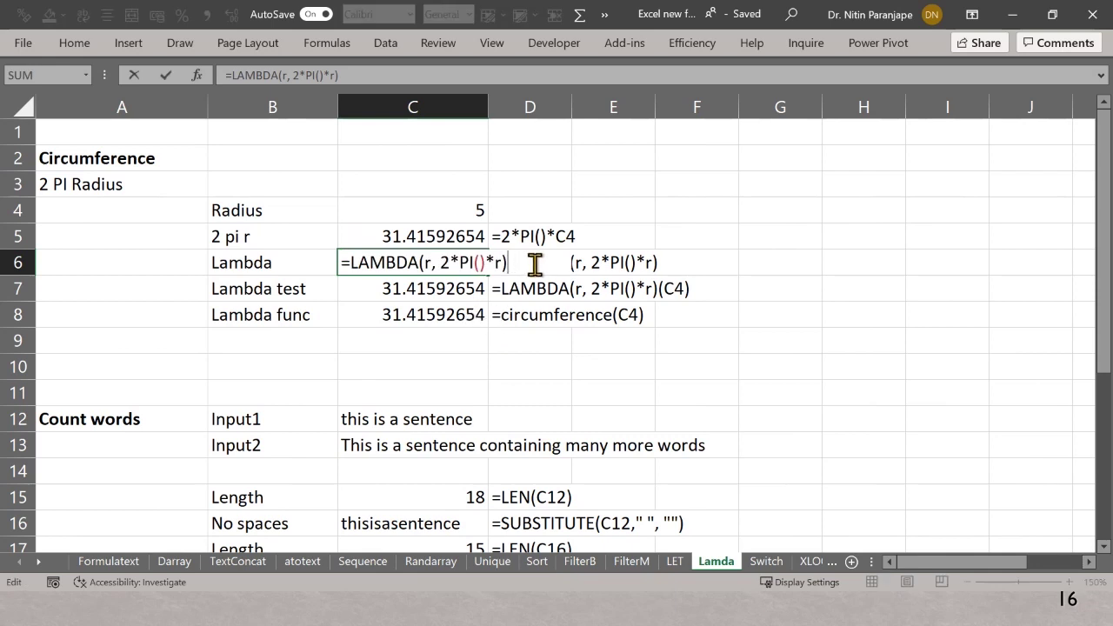
{"action": "key", "text": "Escape"}
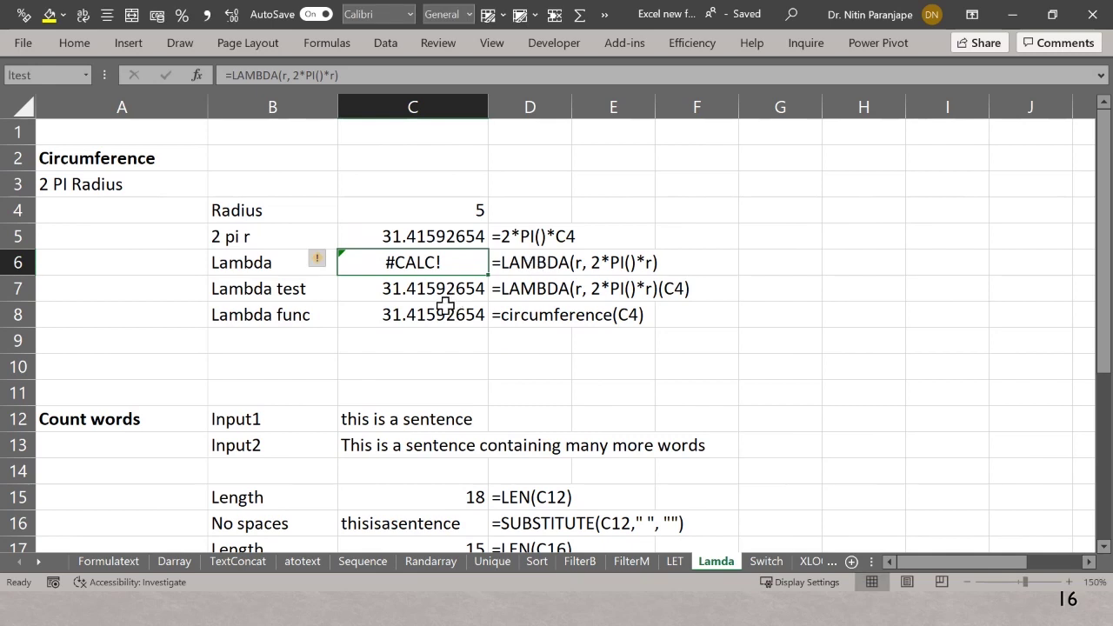
{"action": "left_click", "coordinate": [446, 291]}
{"action": "key", "text": "F2"}
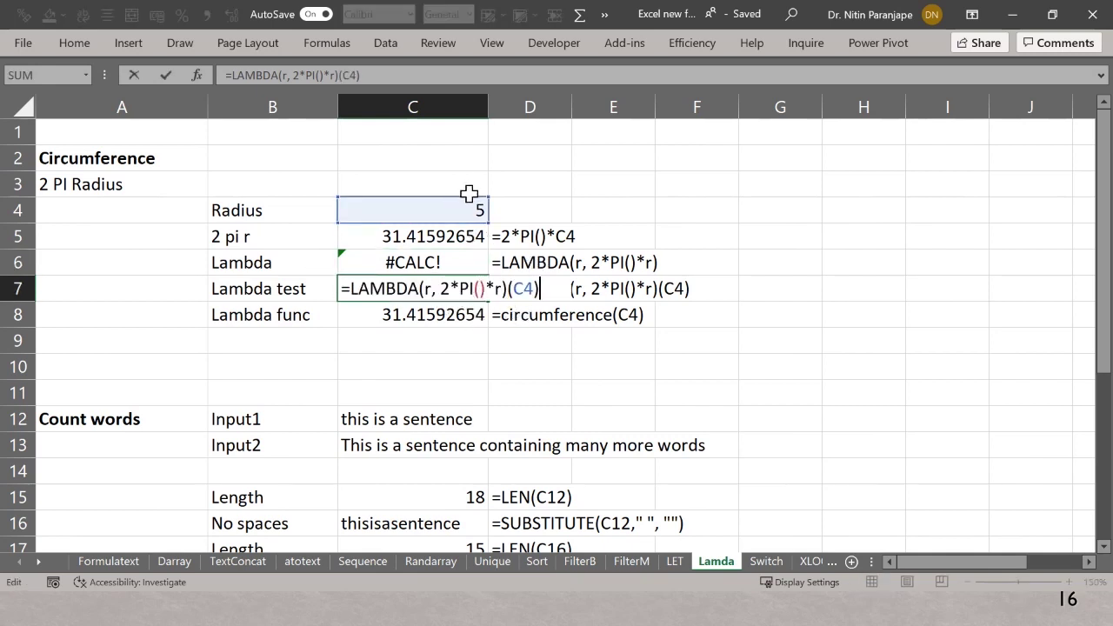
{"action": "key", "text": "ctrl+Return"}
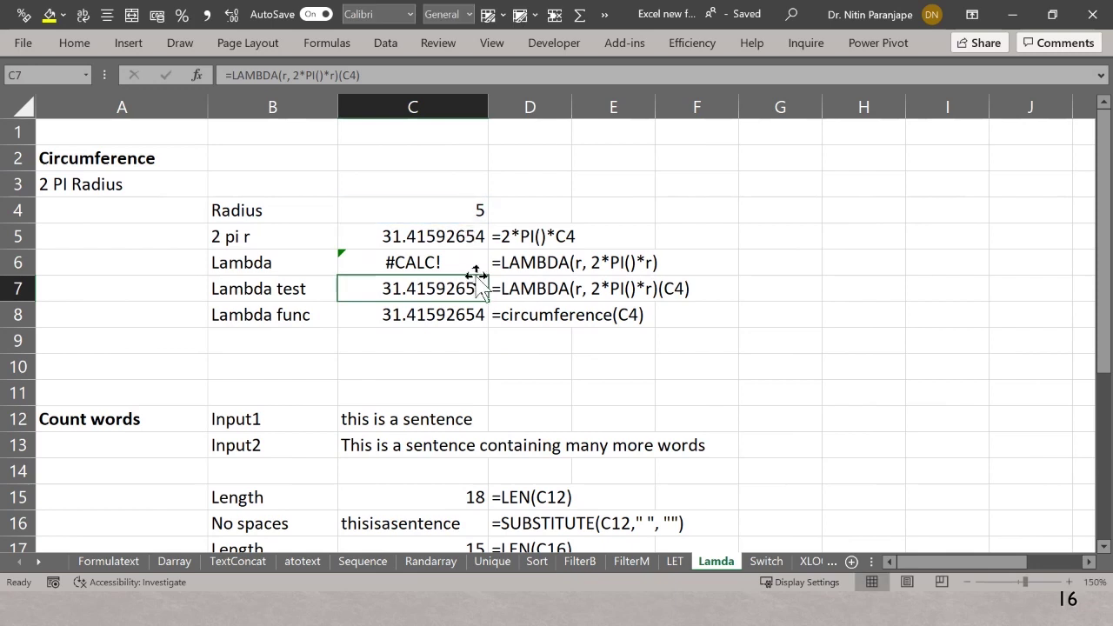
{"action": "left_click", "coordinate": [445, 315]}
{"action": "key", "text": "F2"}
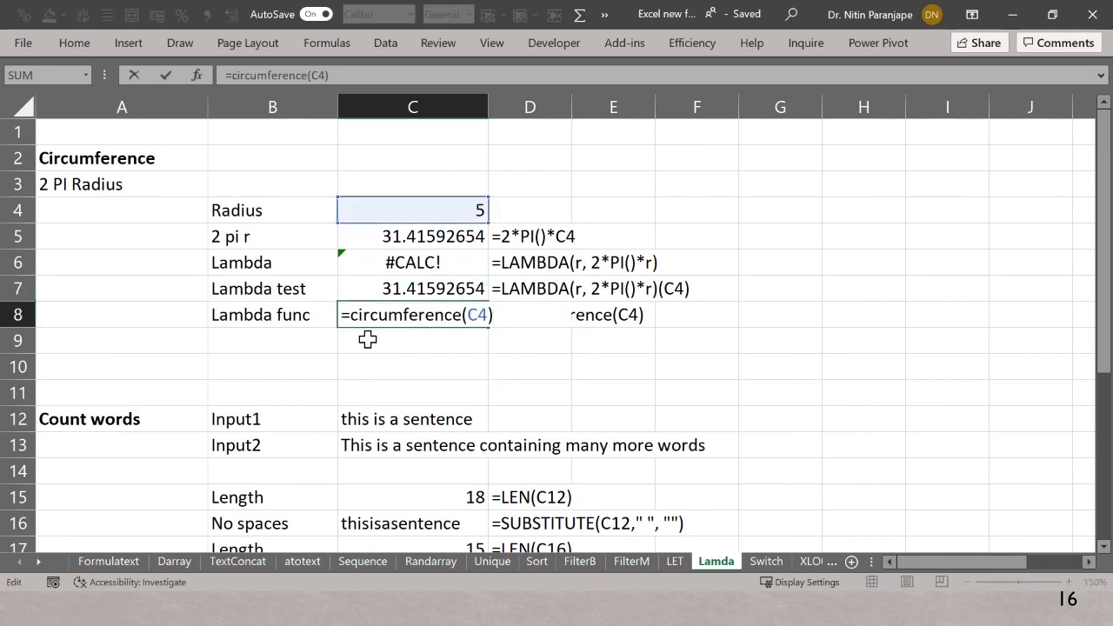
{"action": "key", "text": "ctrl+Return"}
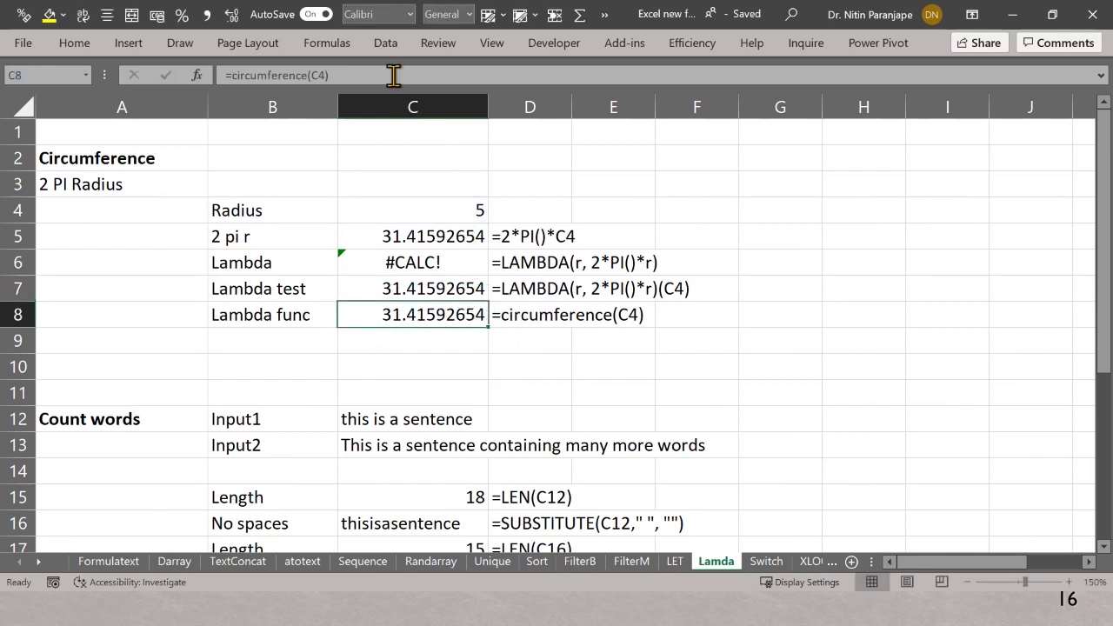
Step: View the circumference name's comment and LAMBDA definition in the Name Manager, and close it without changing anything
{"action": "left_click", "coordinate": [387, 45]}
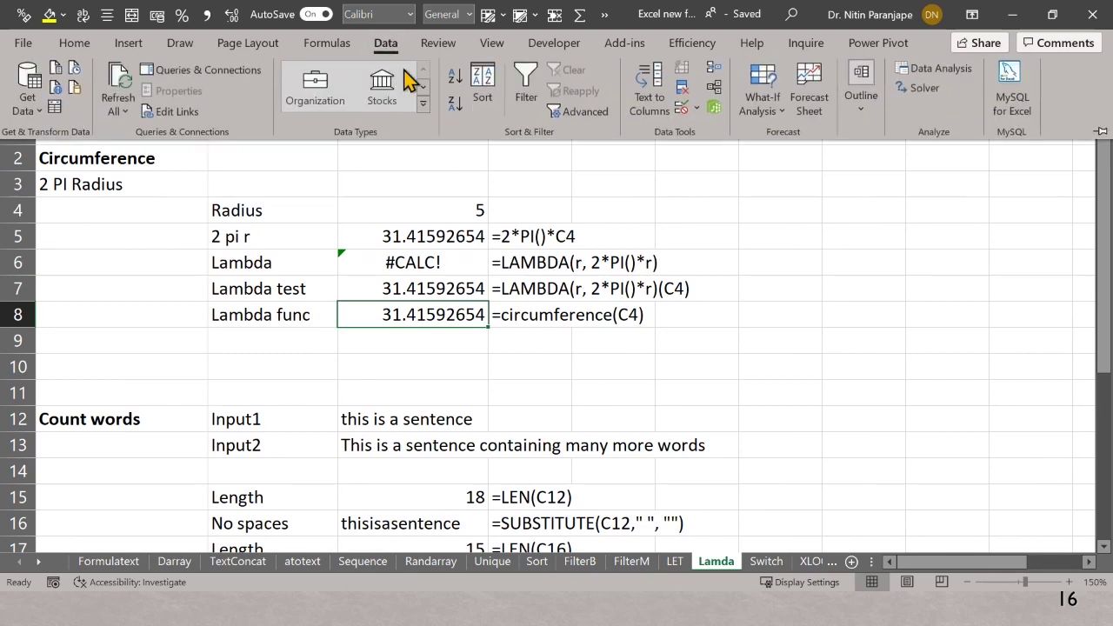
{"action": "left_click", "coordinate": [352, 48]}
{"action": "left_click", "coordinate": [478, 92]}
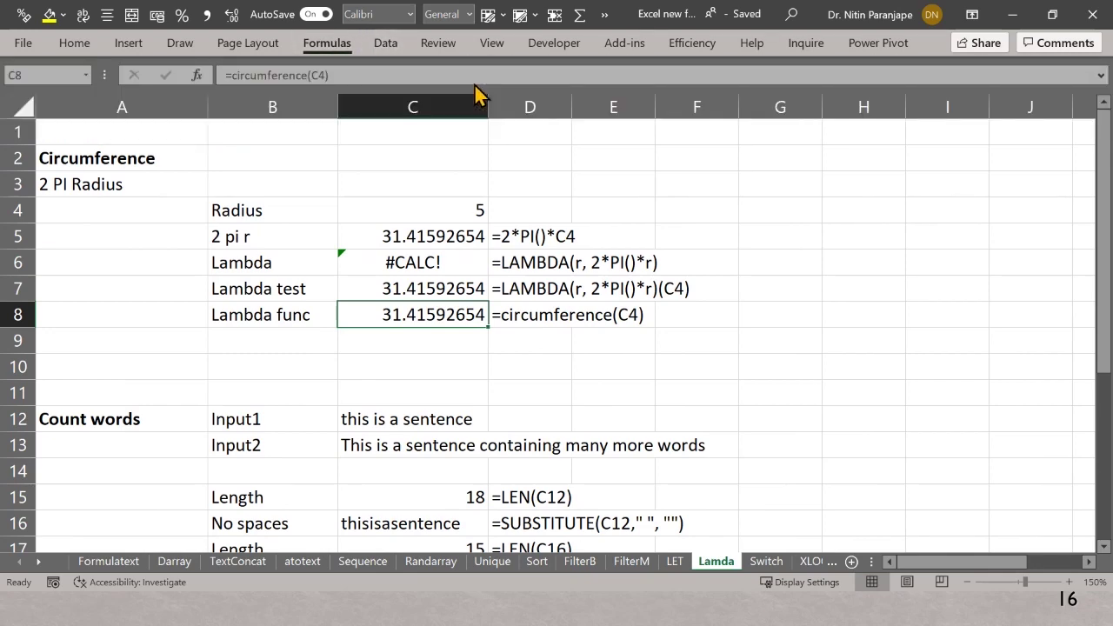
{"action": "double_click", "coordinate": [78, 354]}
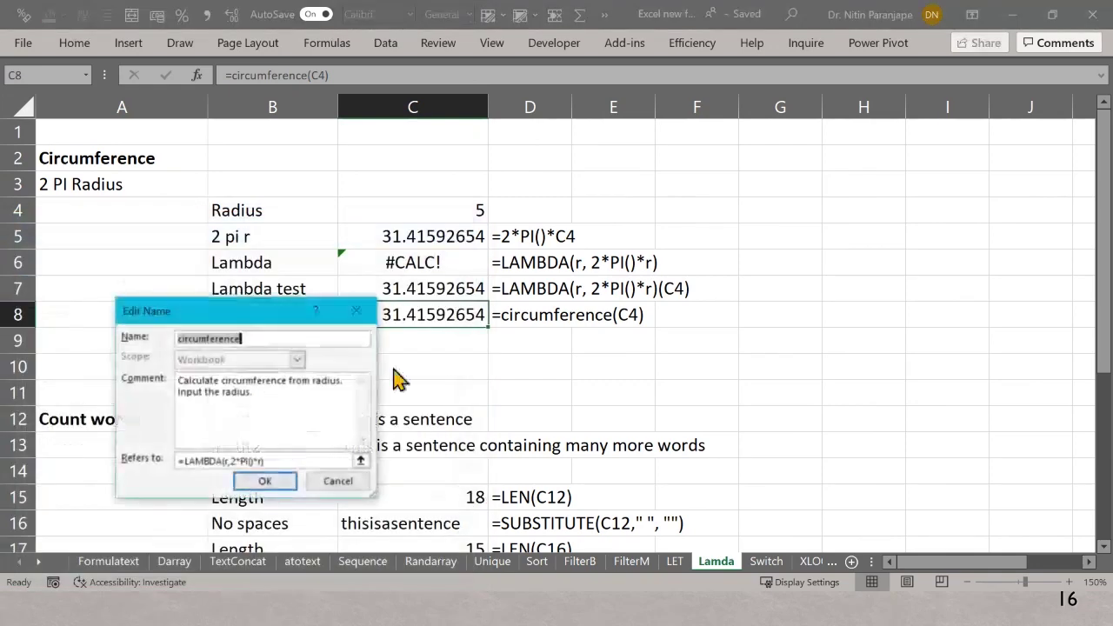
{"action": "left_click_drag", "start_coordinate": [241, 313], "coordinate": [419, 216]}
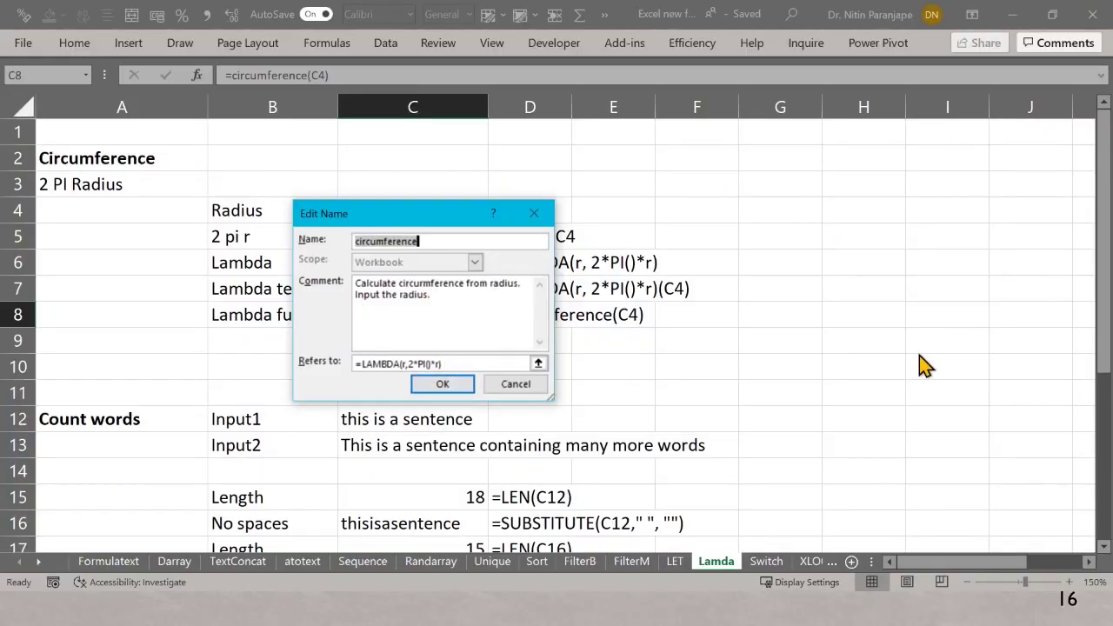
{"action": "key", "text": "Return"}
{"action": "key", "text": "Escape"}
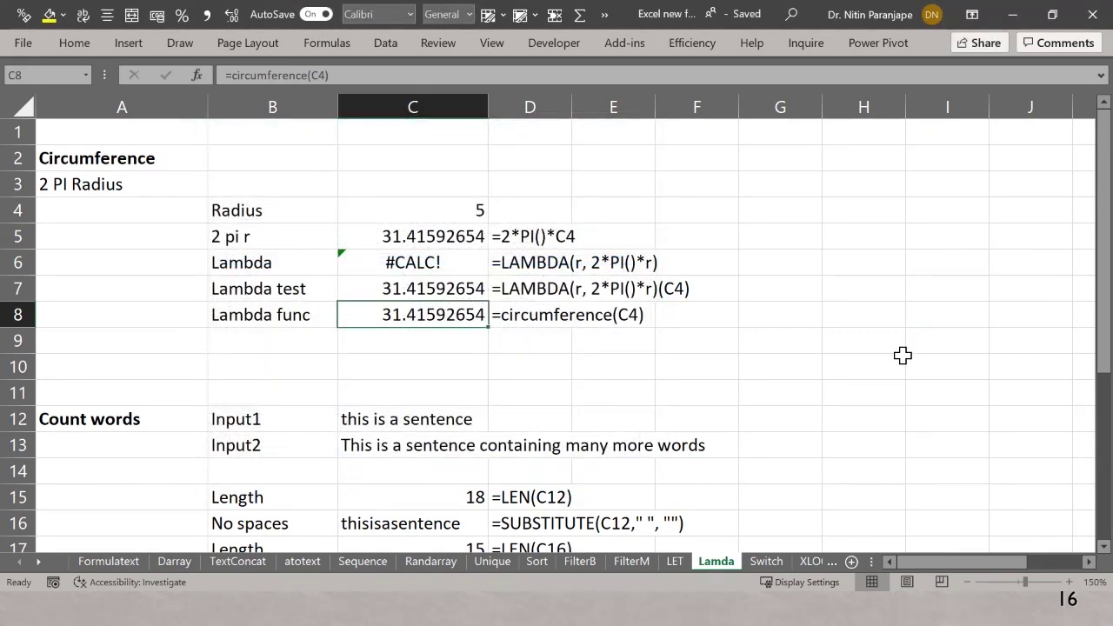
Step: In the Count words example, examine the input sentence in C12, its length, the SUBSTITUTE formula in C16 and the length without spaces
{"action": "scroll", "coordinate": [529, 374], "scroll_direction": "down", "scroll_amount": 2}
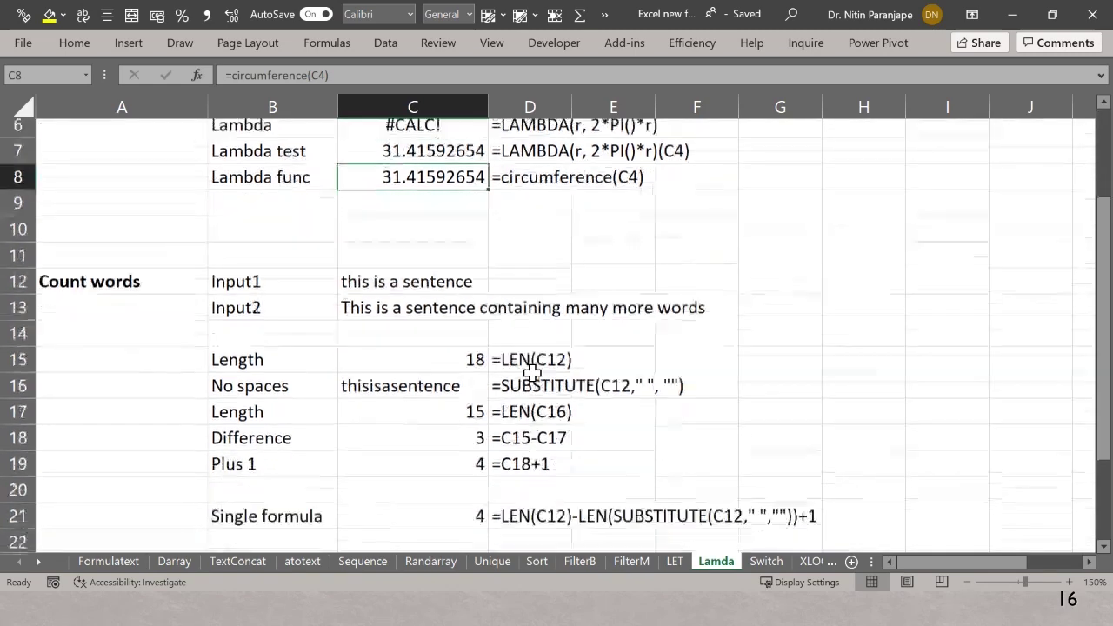
{"action": "scroll", "coordinate": [532, 372], "scroll_direction": "down", "scroll_amount": 1}
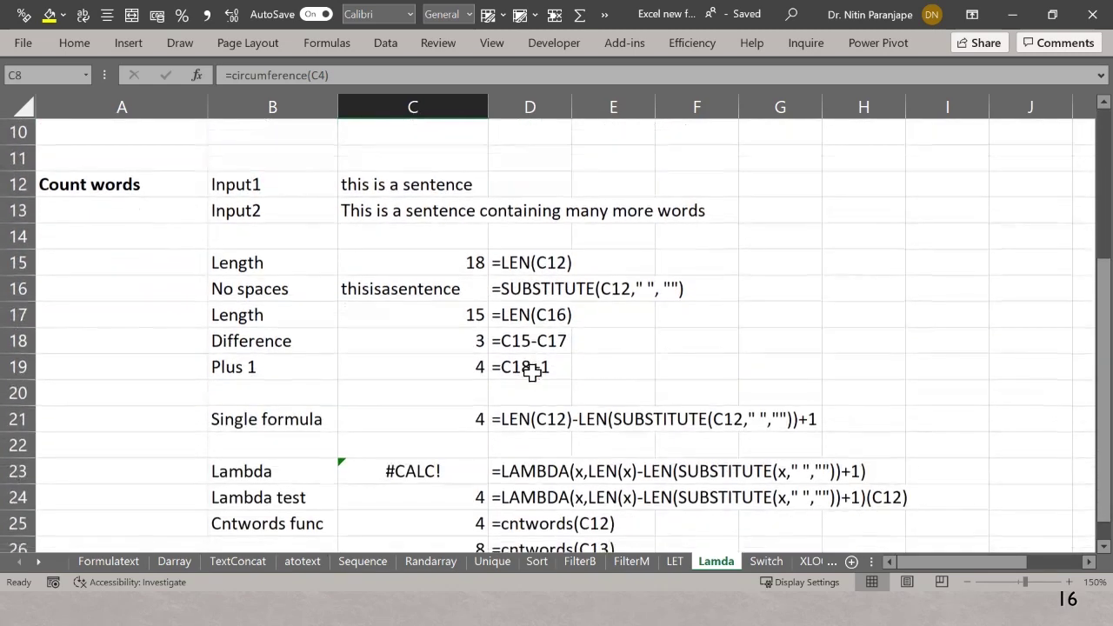
{"action": "left_click", "coordinate": [457, 190]}
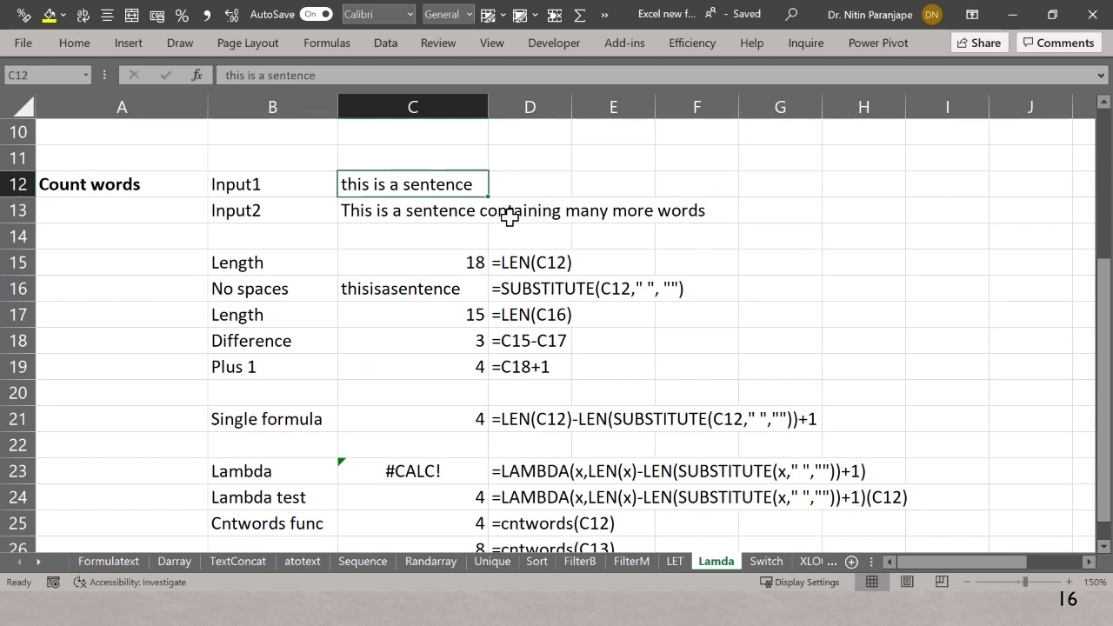
{"action": "left_click", "coordinate": [428, 258]}
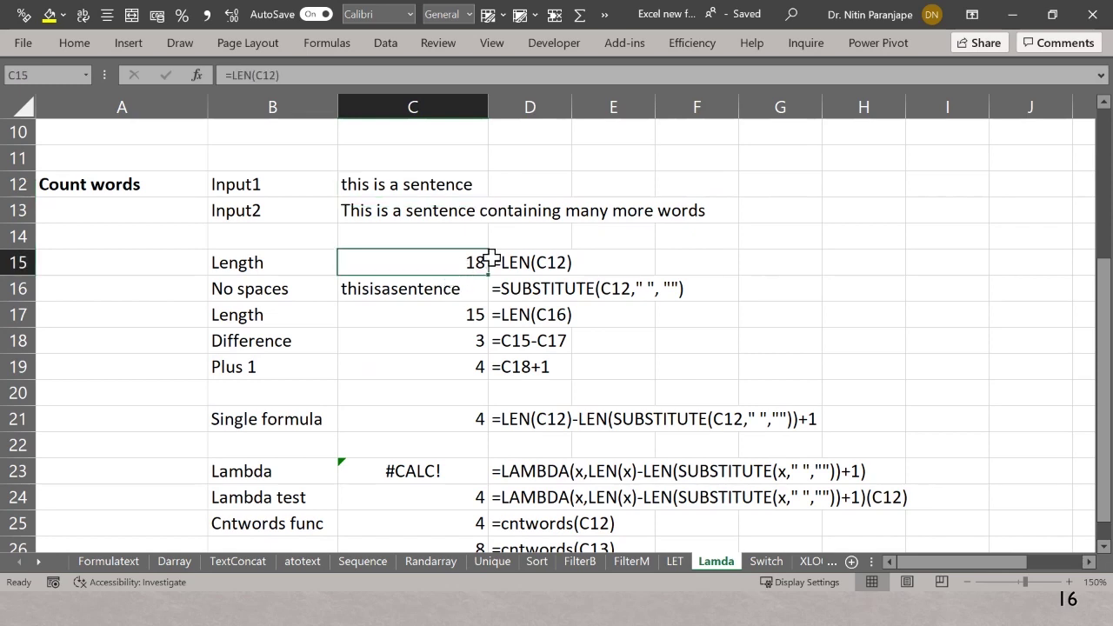
{"action": "double_click", "coordinate": [427, 255]}
{"action": "key", "text": "Escape"}
{"action": "left_click", "coordinate": [440, 290]}
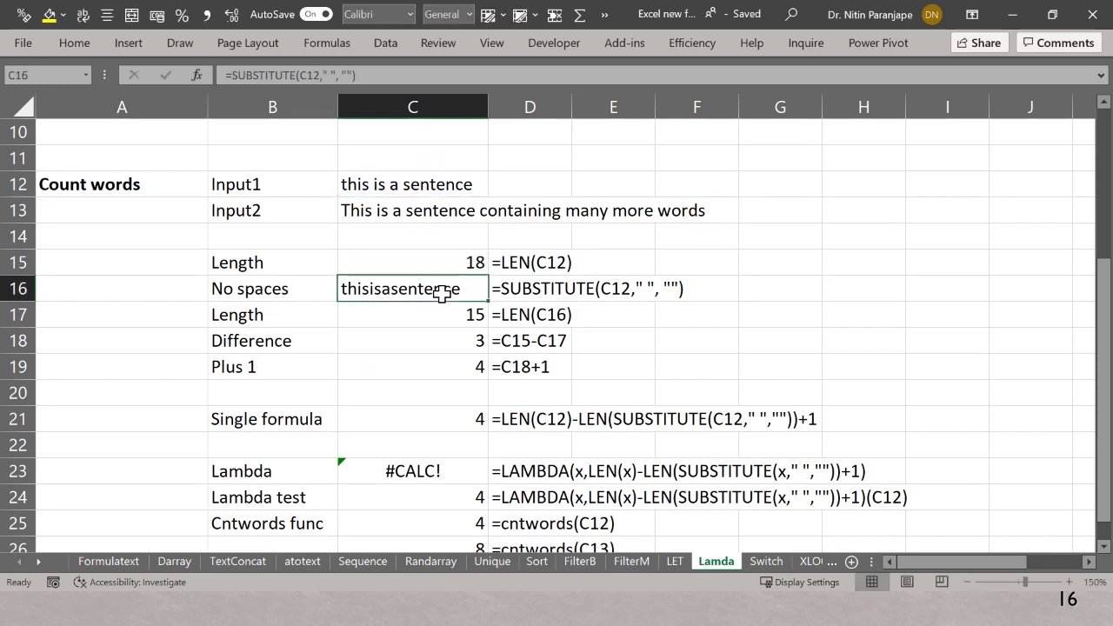
{"action": "double_click", "coordinate": [441, 290]}
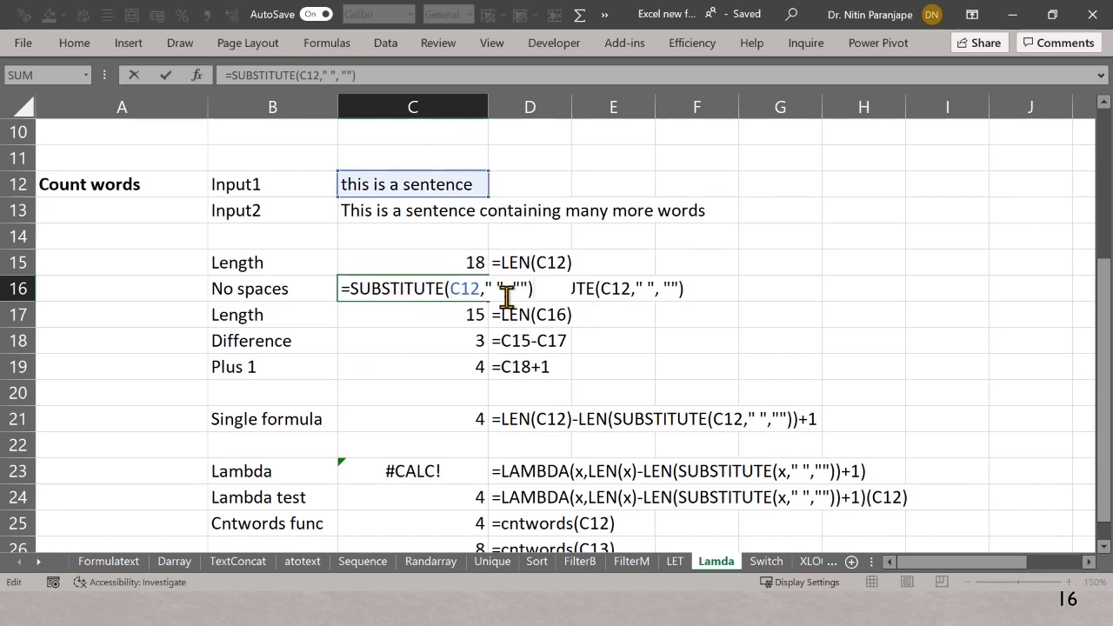
{"action": "key", "text": "Escape"}
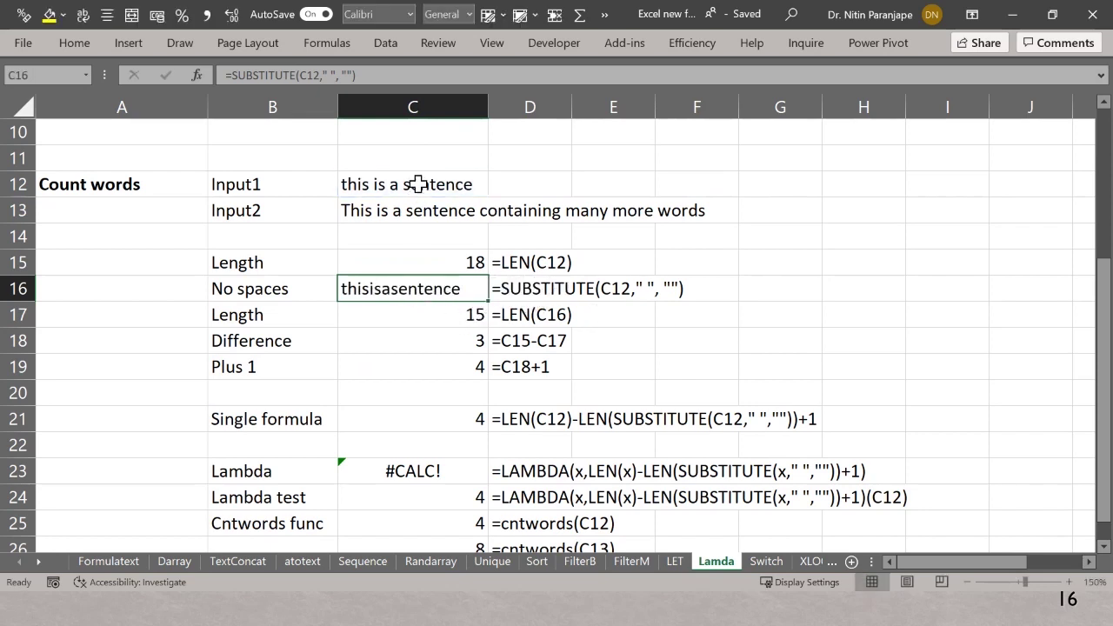
{"action": "left_click", "coordinate": [418, 318]}
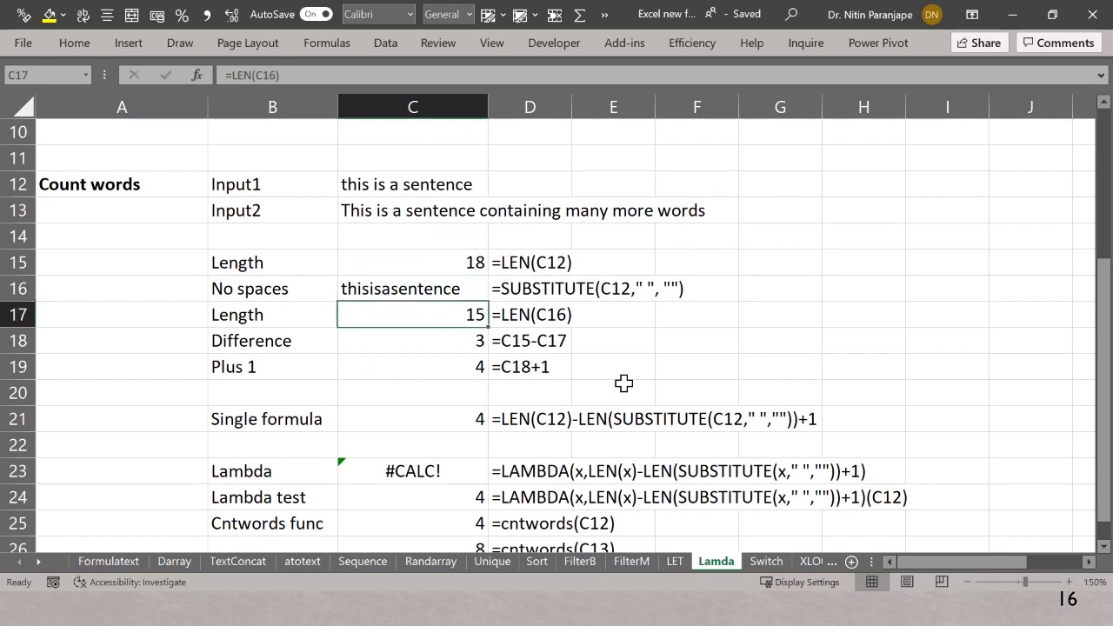
{"action": "key", "text": "F2"}
{"action": "key", "text": "ctrl+Return"}
Step: Examine how the Difference formula in C18 and the Plus 1 formula in C19 derive the word count from the two lengths
{"action": "left_click", "coordinate": [446, 267]}
{"action": "left_click", "coordinate": [455, 343]}
{"action": "key", "text": "F2"}
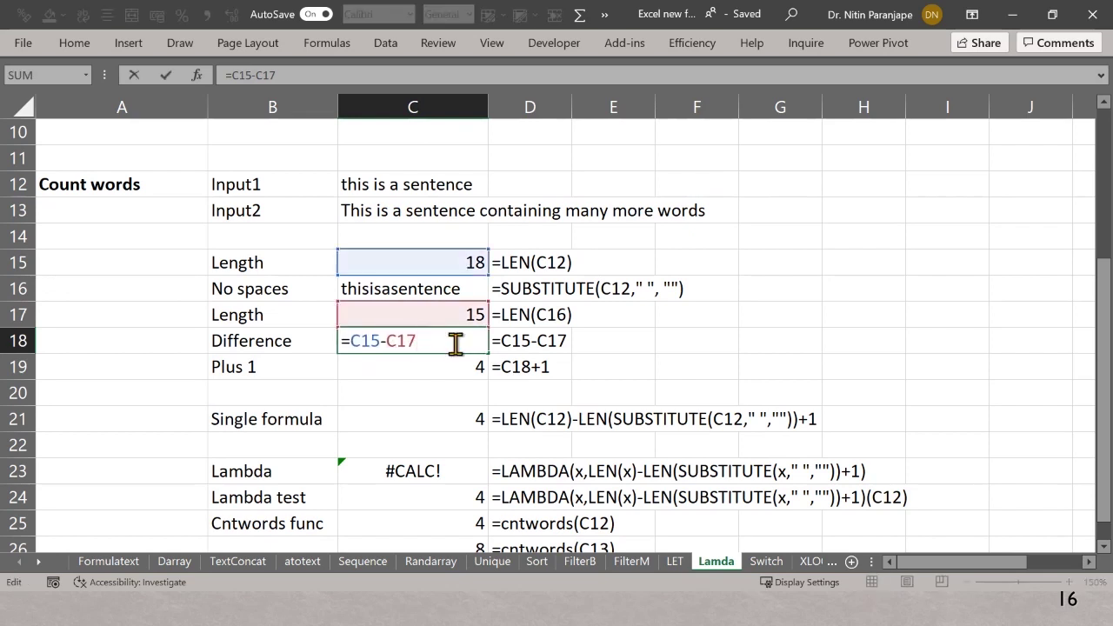
{"action": "key", "text": "ctrl+Return"}
{"action": "left_click", "coordinate": [450, 364]}
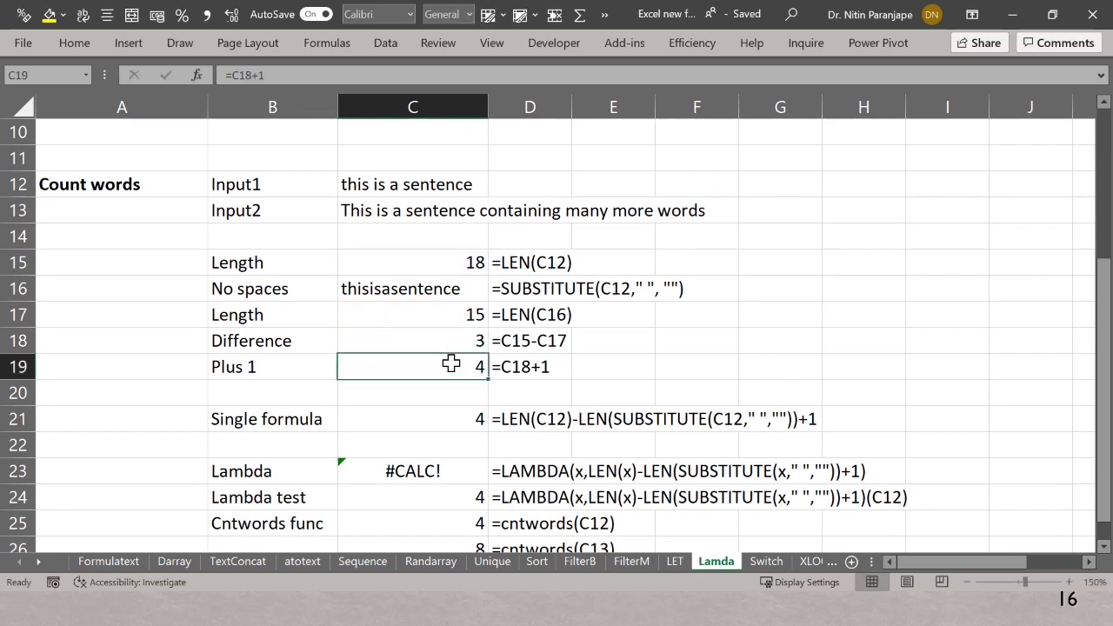
{"action": "key", "text": "F2"}
{"action": "key", "text": "ctrl+Return"}
{"action": "key", "text": "Up"}
{"action": "key", "text": "Up"}
{"action": "key", "text": "Up"}
{"action": "key", "text": "Up"}
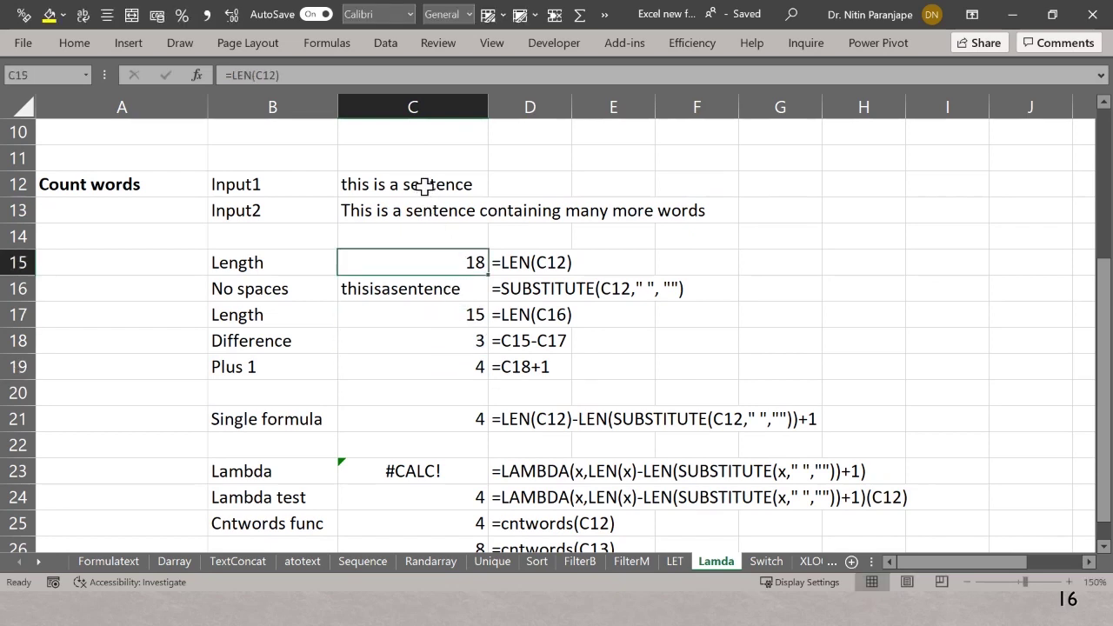
{"action": "left_click", "coordinate": [422, 185]}
{"action": "left_click", "coordinate": [433, 370]}
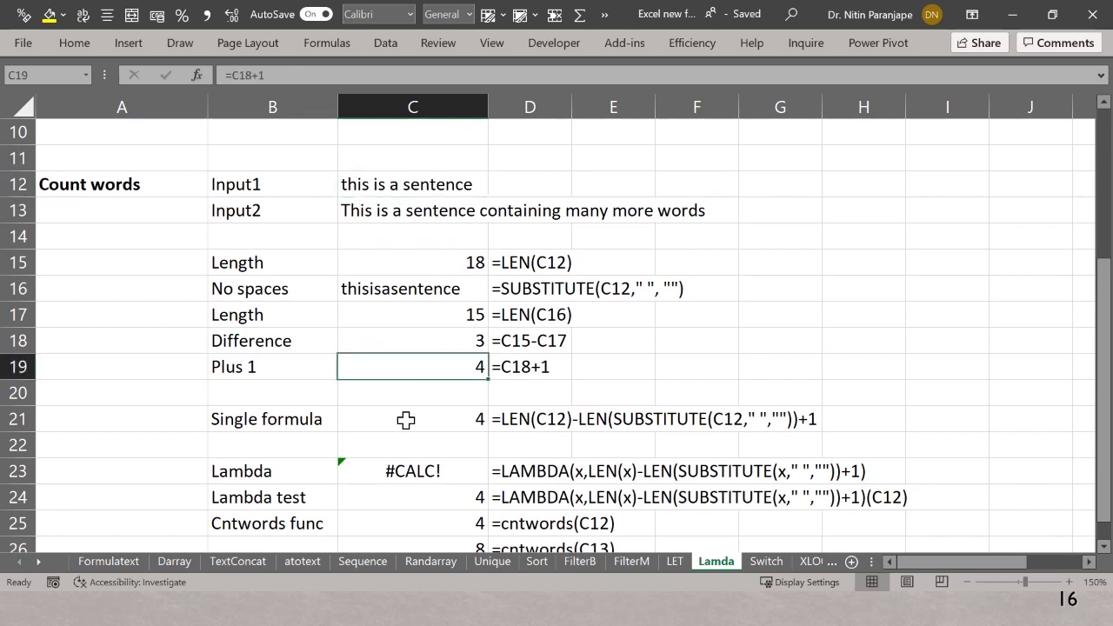
Step: Inspect the combined LEN and SUBSTITUTE word-count formula in the Single formula cell C21
{"action": "left_click", "coordinate": [393, 421]}
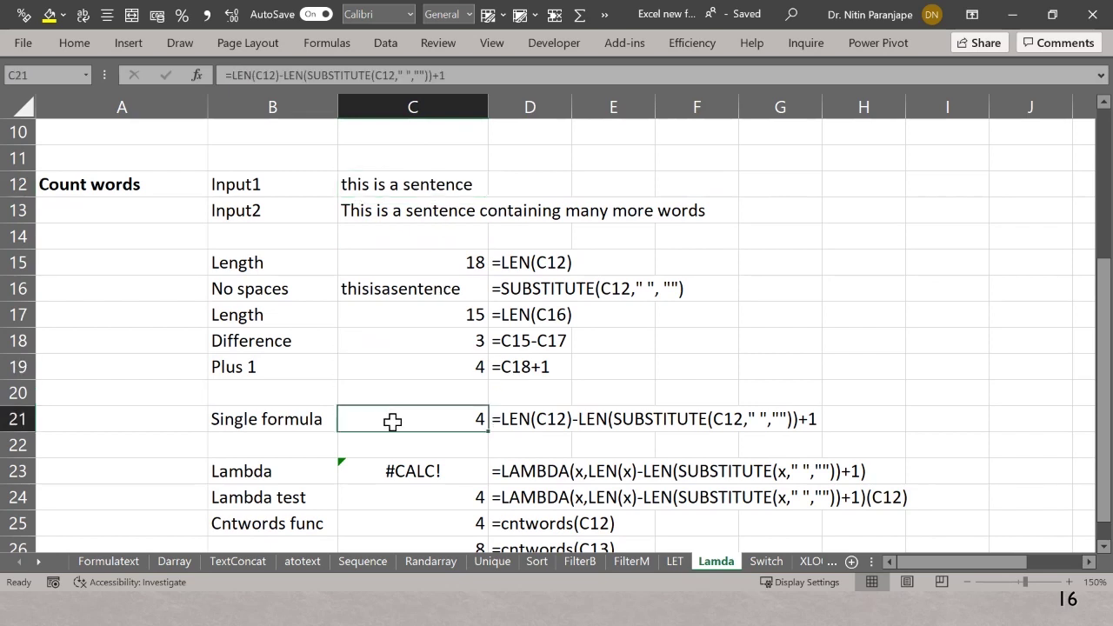
{"action": "double_click", "coordinate": [393, 421]}
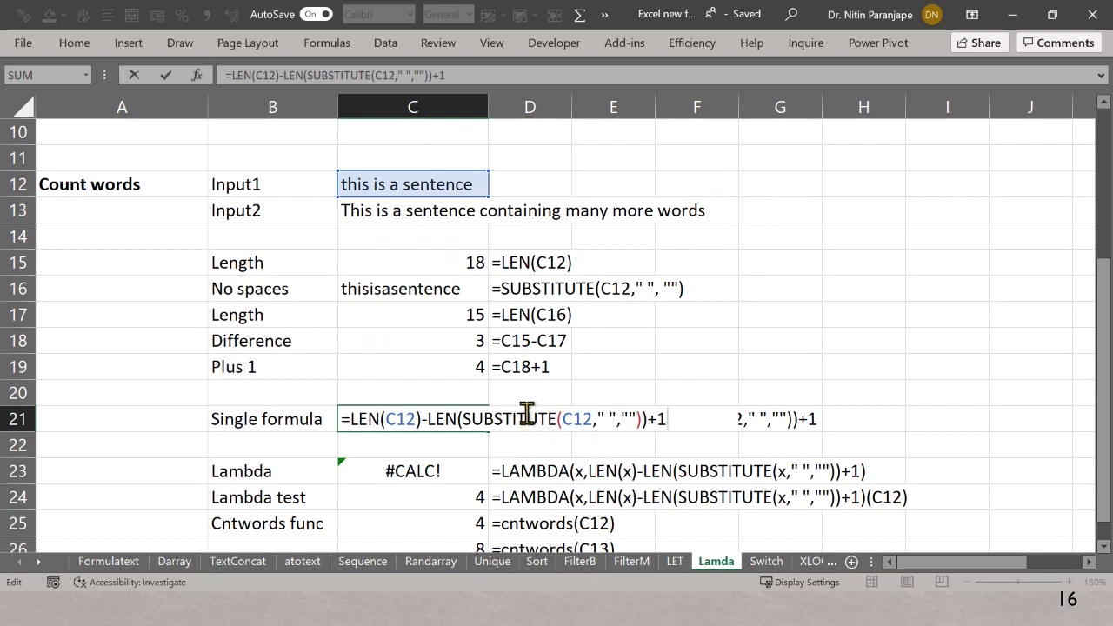
{"action": "key", "text": "ctrl+Return"}
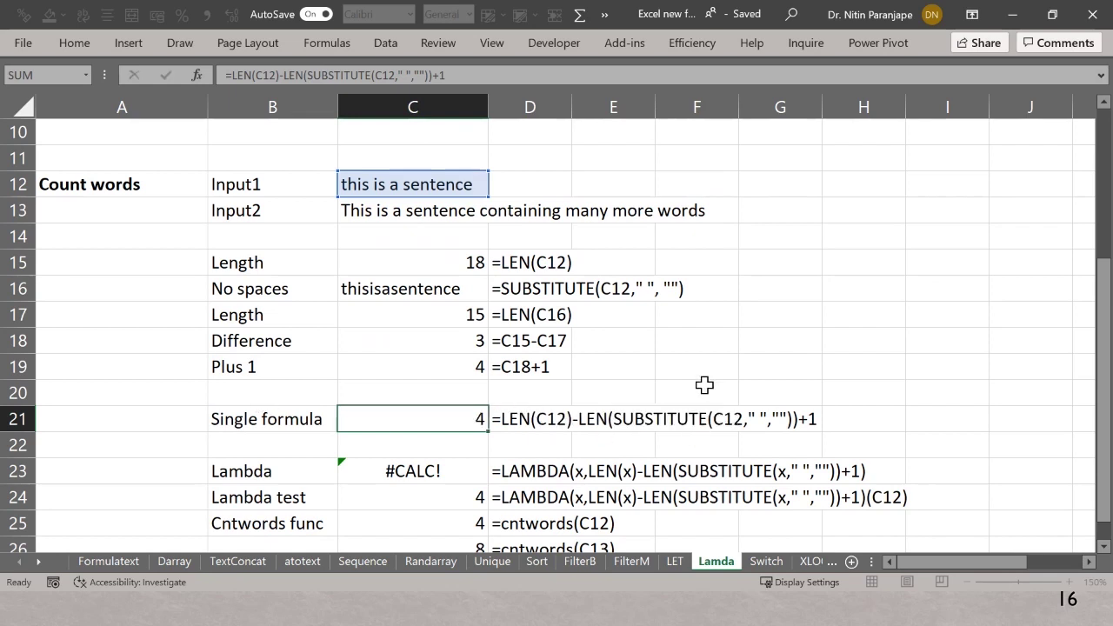
Step: Examine the word-count LAMBDA in C23, its test with C12 in C24 and the cntwords function in C25
{"action": "scroll", "coordinate": [411, 364], "scroll_direction": "down", "scroll_amount": 2}
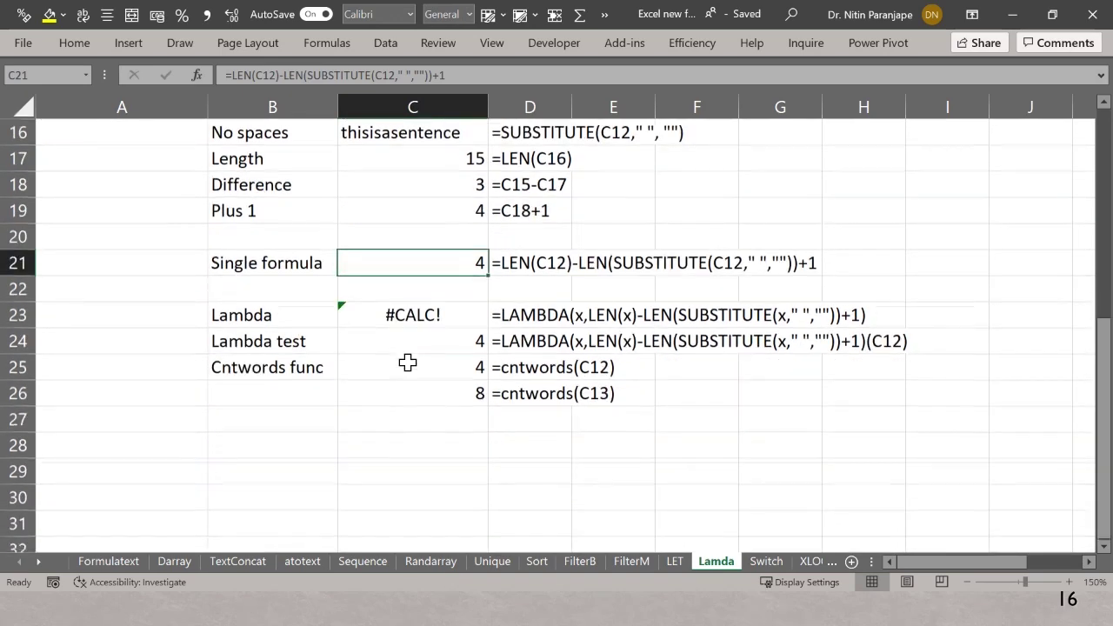
{"action": "left_click", "coordinate": [415, 319]}
{"action": "key", "text": "F2"}
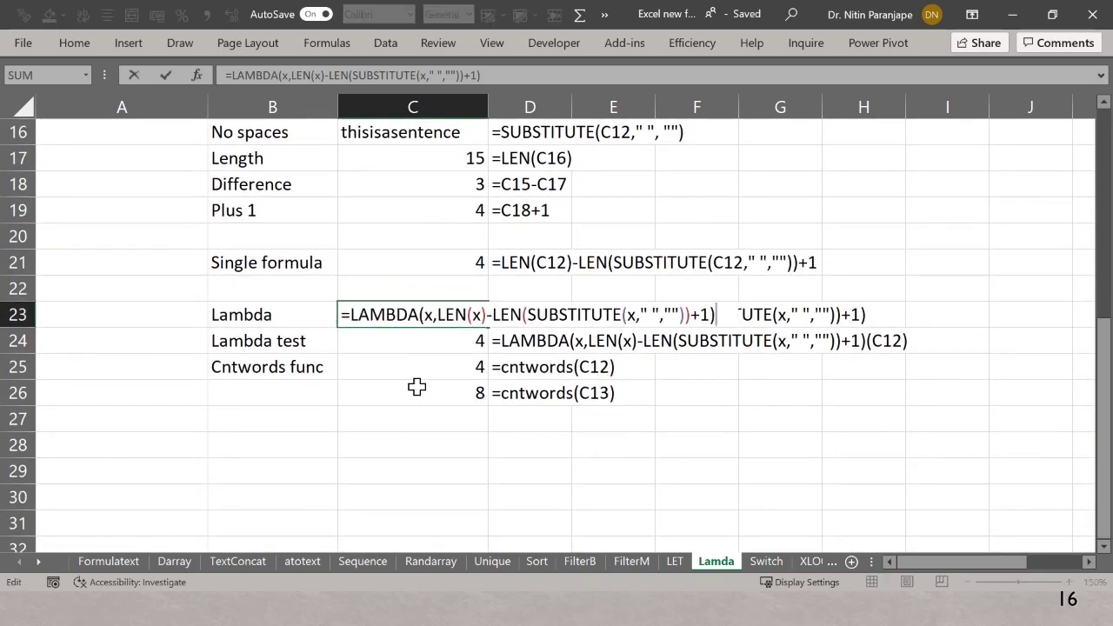
{"action": "key", "text": "Escape"}
{"action": "left_click", "coordinate": [405, 350]}
{"action": "key", "text": "F2"}
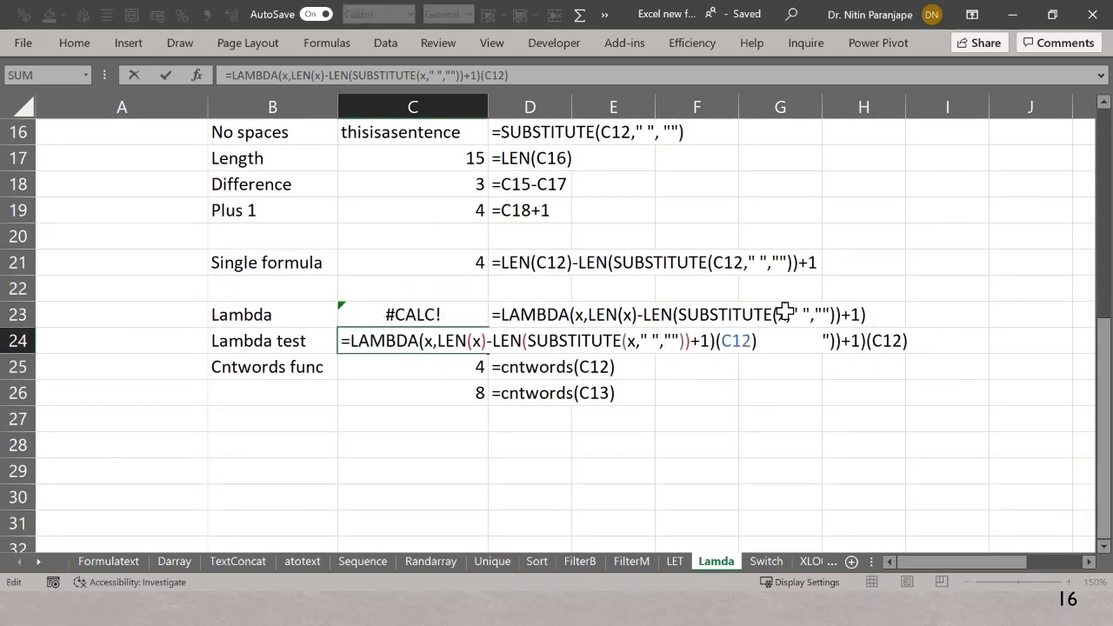
{"action": "key", "text": "Escape"}
{"action": "left_click", "coordinate": [417, 360]}
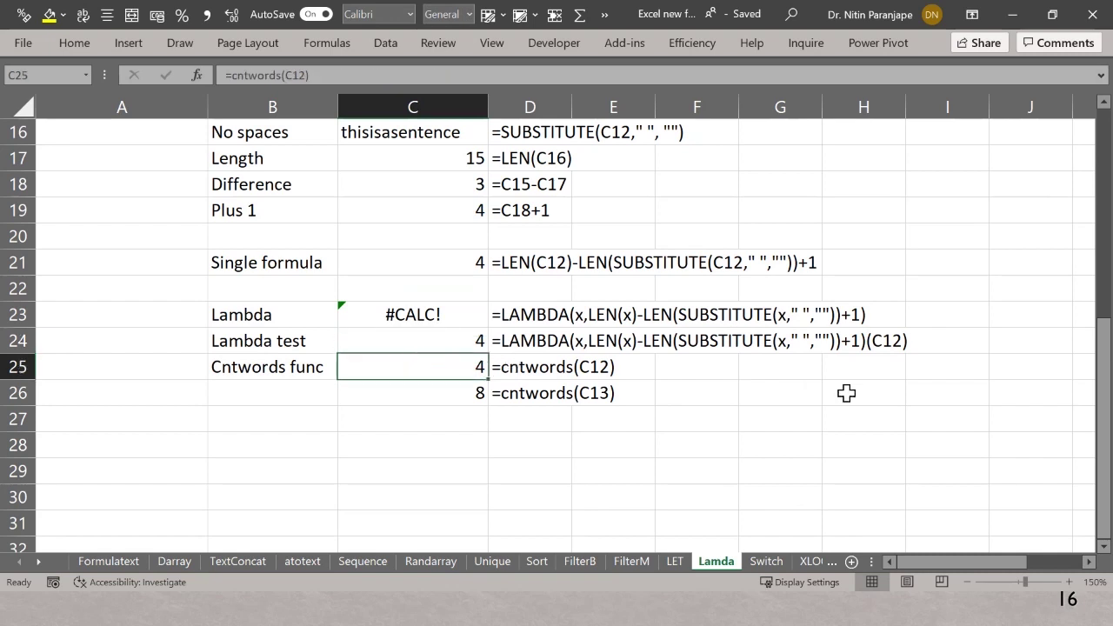
{"action": "key", "text": "F2"}
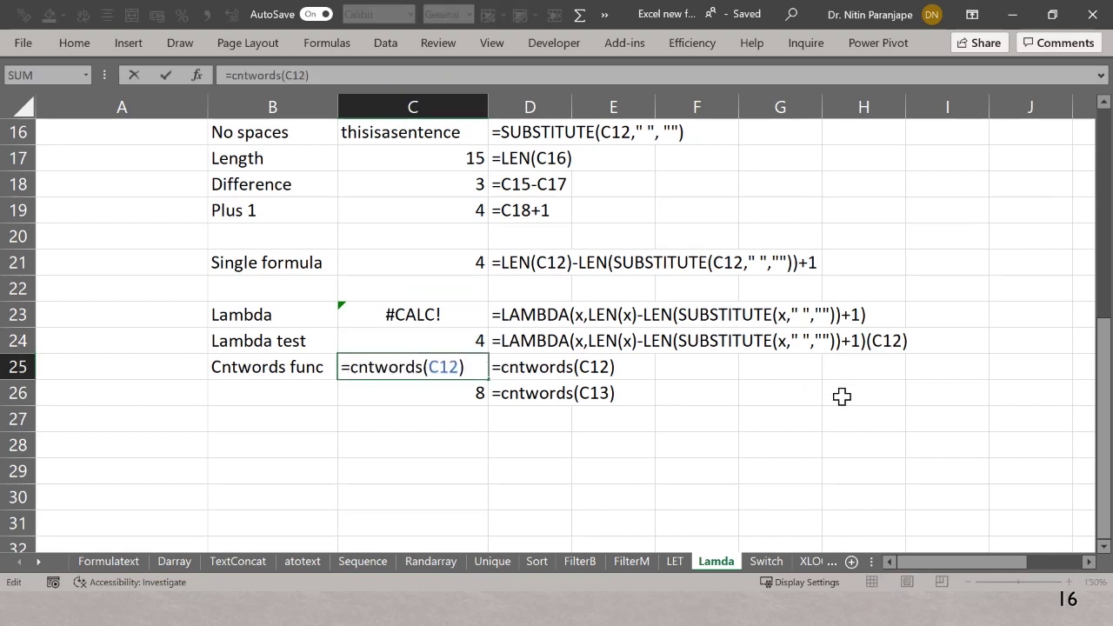
{"action": "key", "text": "Escape"}
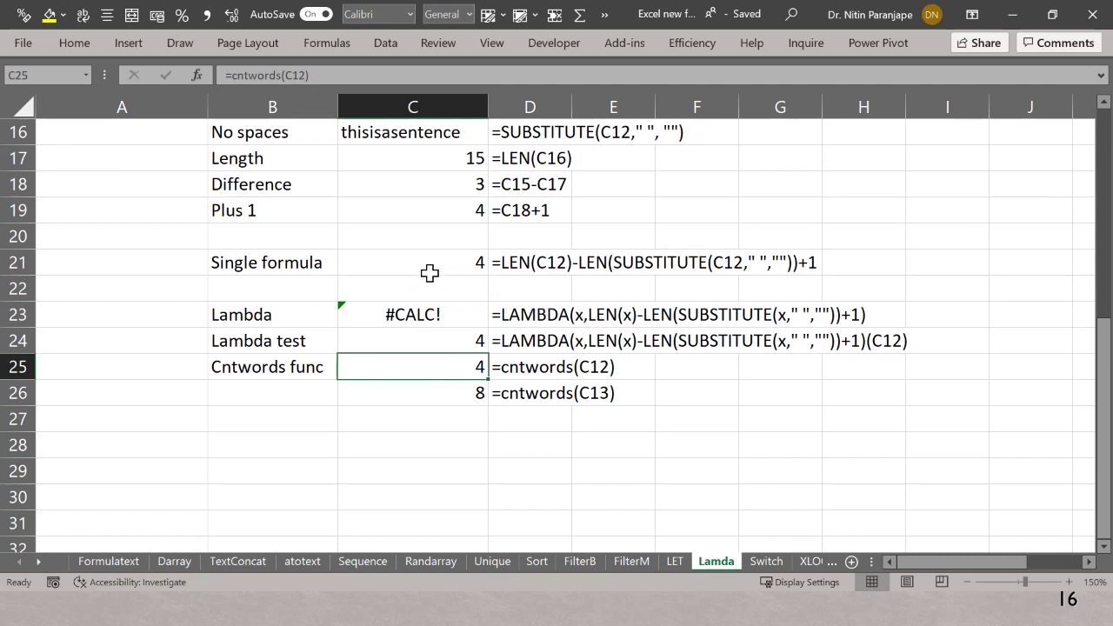
Step: Compare the single formula in C21 with the LAMBDA test in C24 and the shorter cntwords call in C25
{"action": "left_click", "coordinate": [429, 268]}
{"action": "key", "text": "F2"}
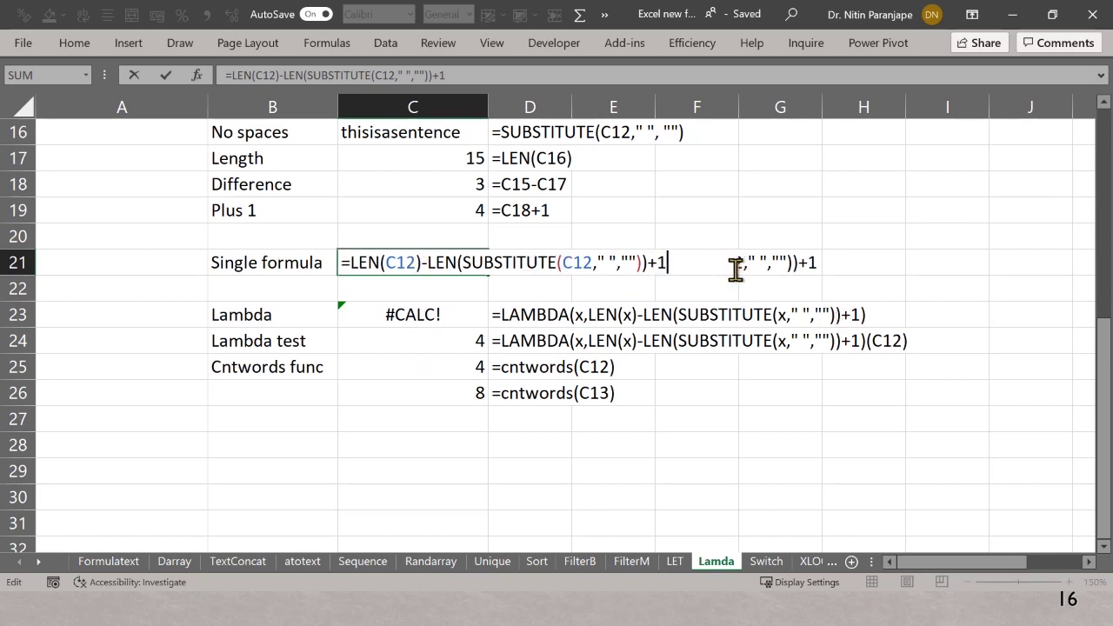
{"action": "key", "text": "Escape"}
{"action": "left_click", "coordinate": [400, 340]}
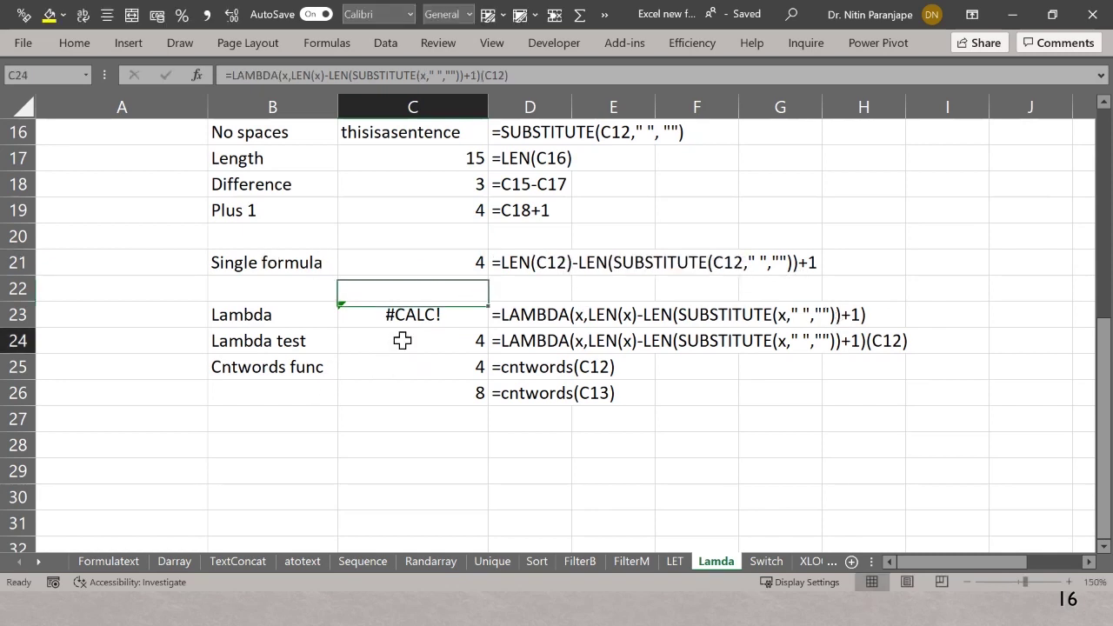
{"action": "key", "text": "F2"}
{"action": "key", "text": "Escape"}
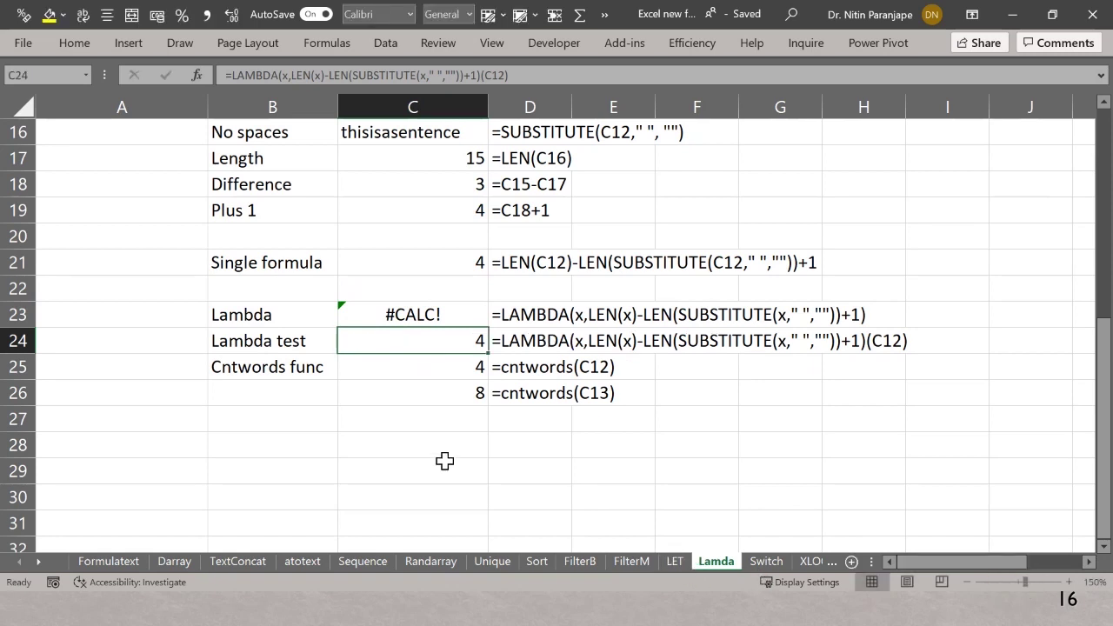
{"action": "left_click", "coordinate": [380, 365]}
{"action": "key", "text": "F2"}
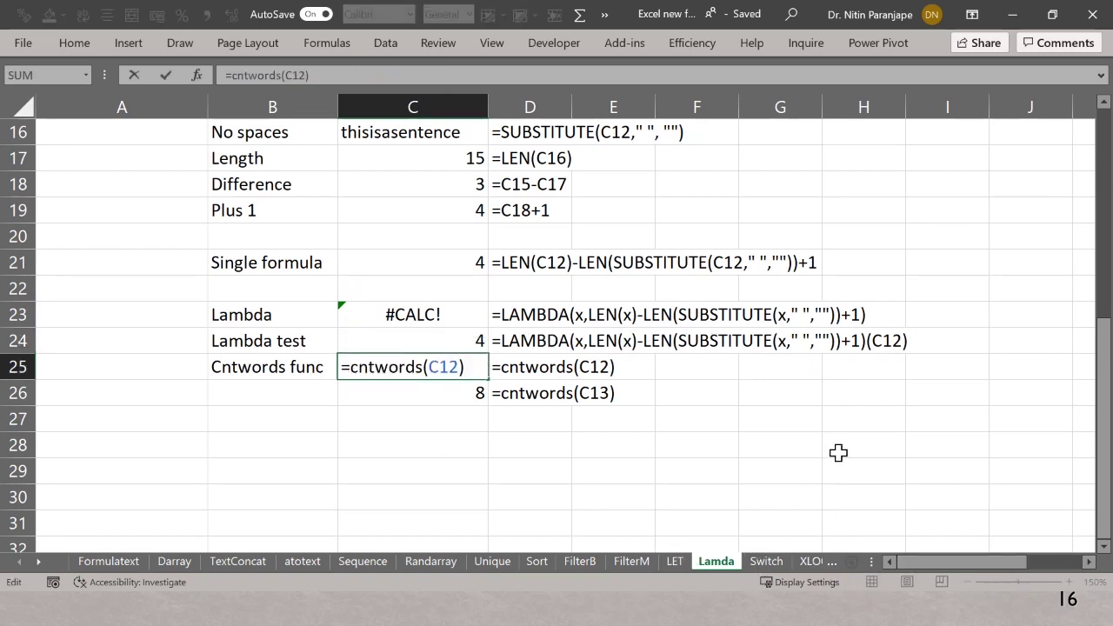
{"action": "key", "text": "Escape"}
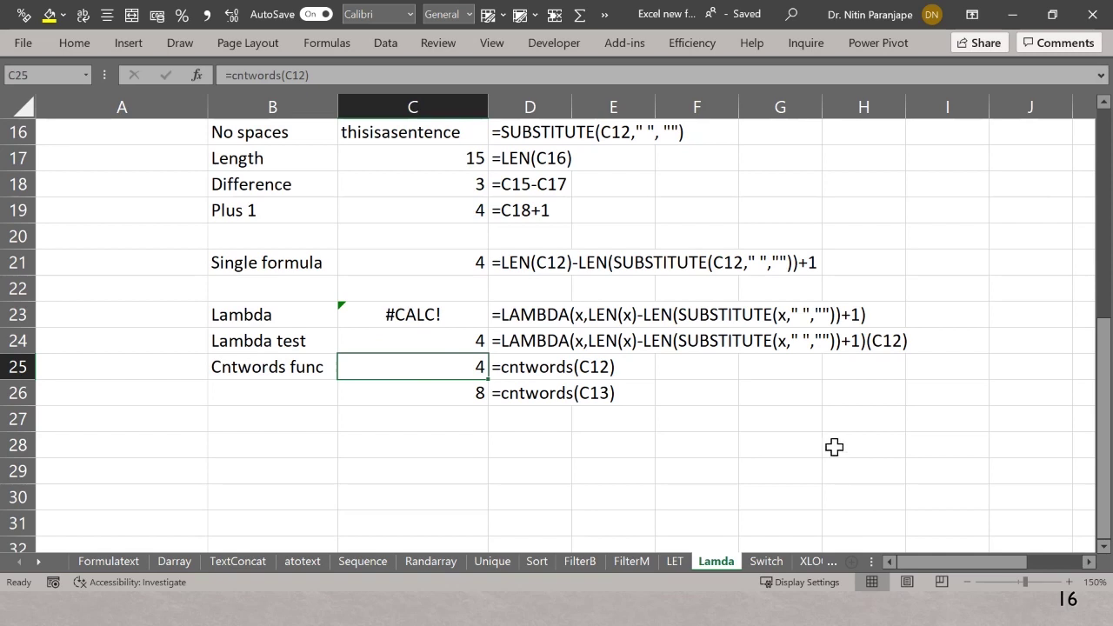
{"action": "left_click", "coordinate": [443, 466]}
{"action": "scroll", "coordinate": [444, 453], "scroll_direction": "down", "scroll_amount": 4}
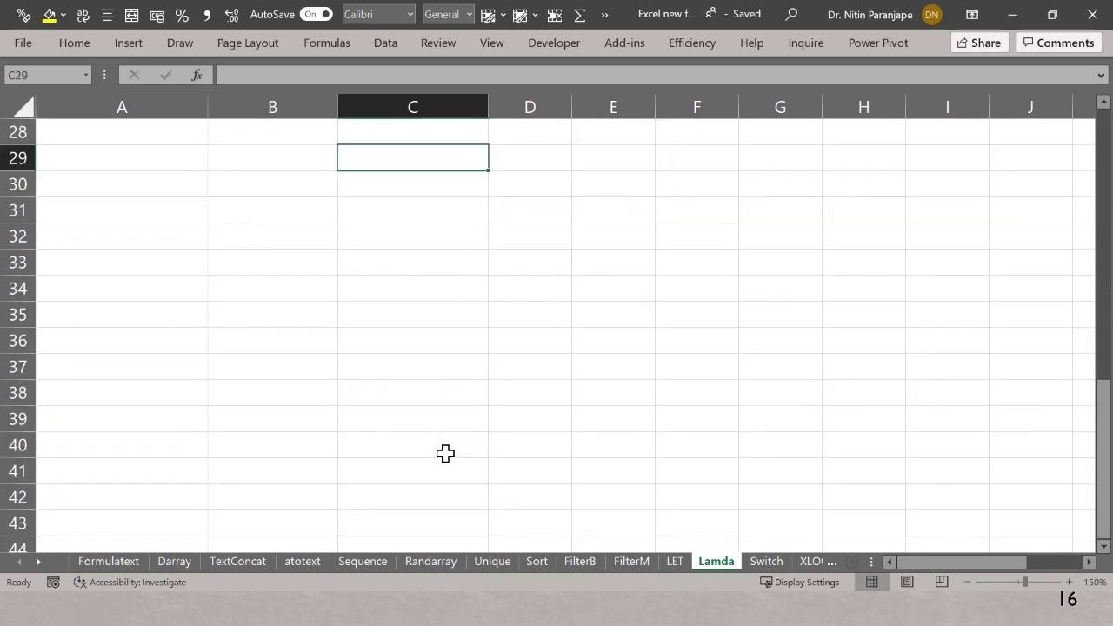
{"action": "scroll", "coordinate": [444, 450], "scroll_direction": "up", "scroll_amount": 9}
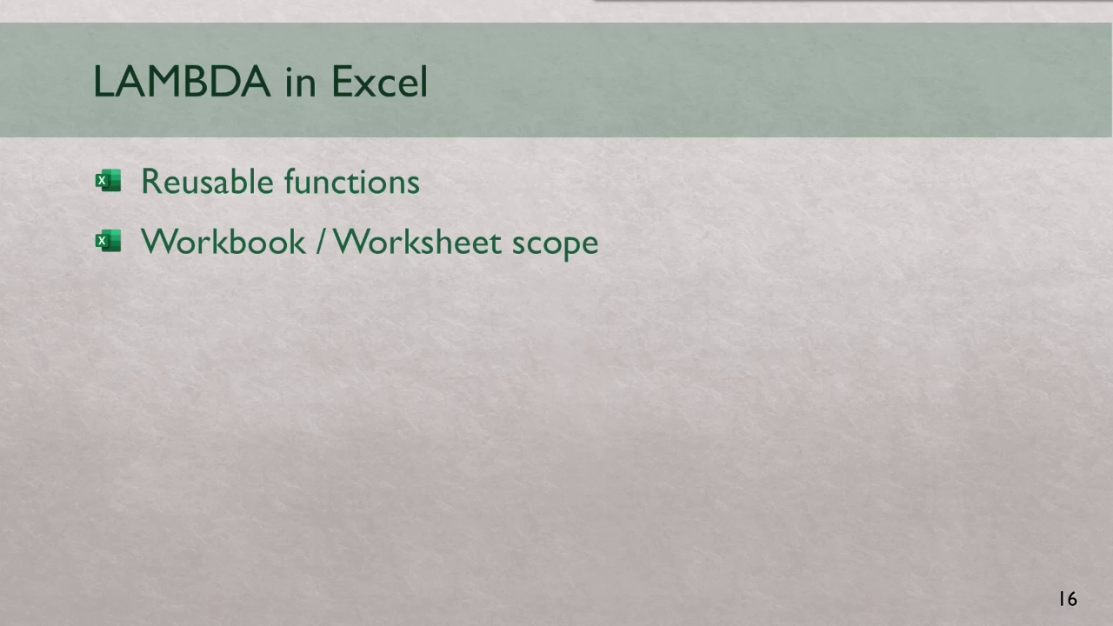
{"action": "key", "text": "Right"}
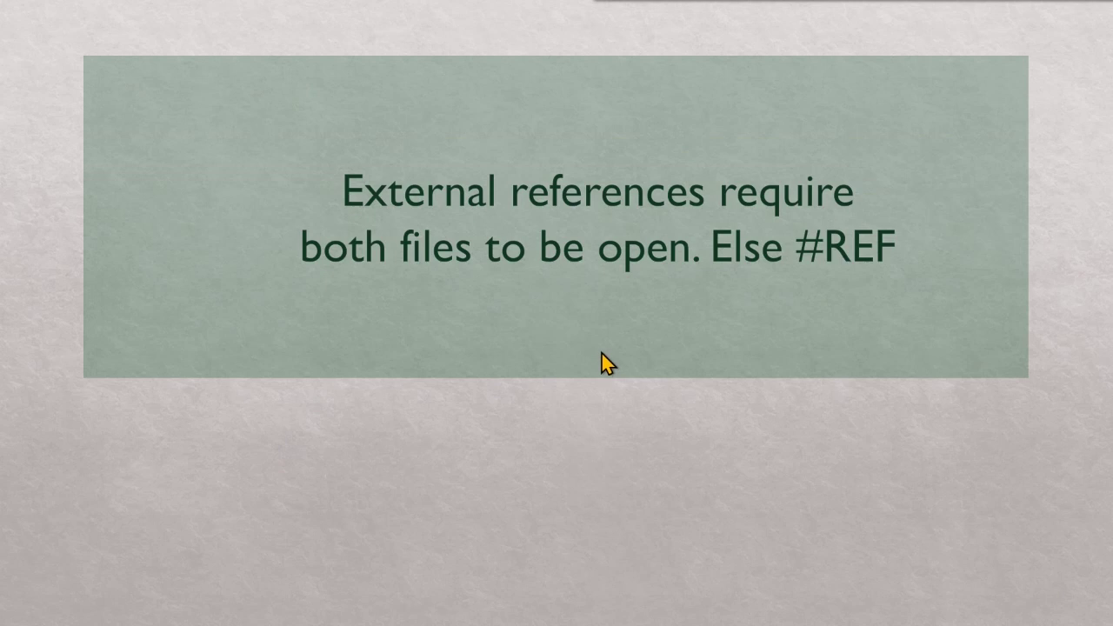